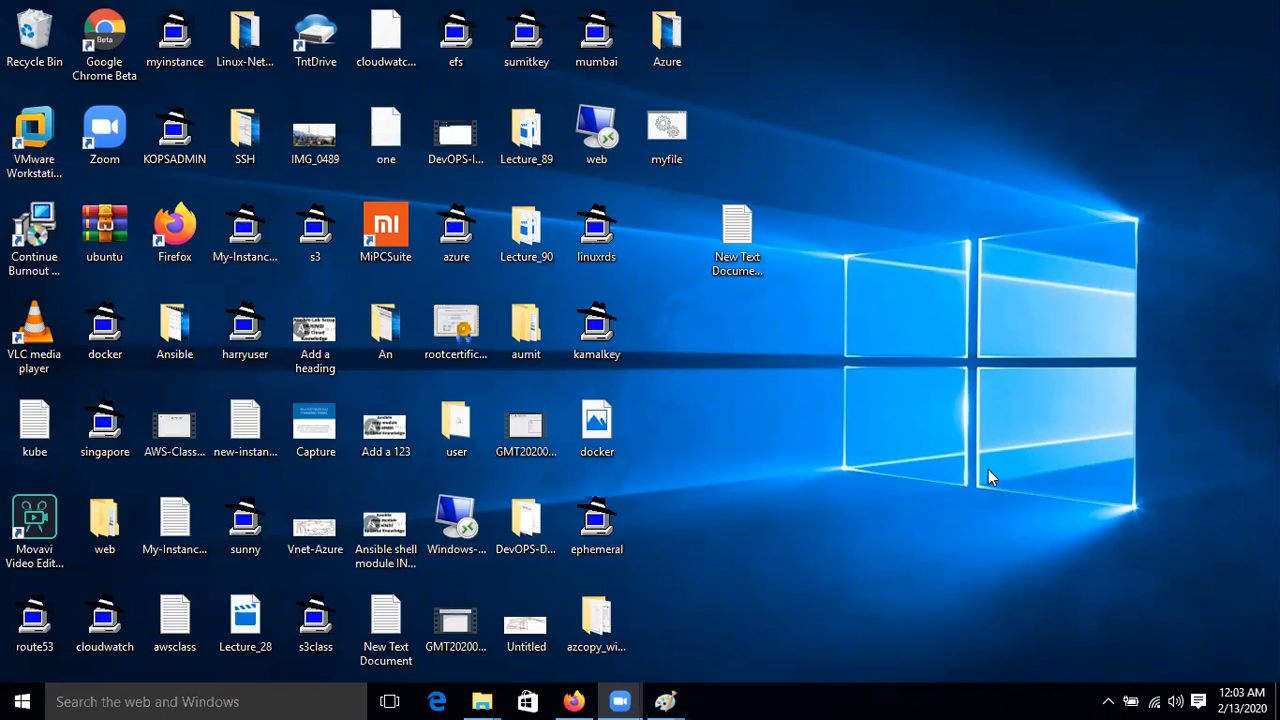
Step: Switch to Firefox, refresh the Azure storage accounts list and start creating a new storage account
mouse_move(568, 699)
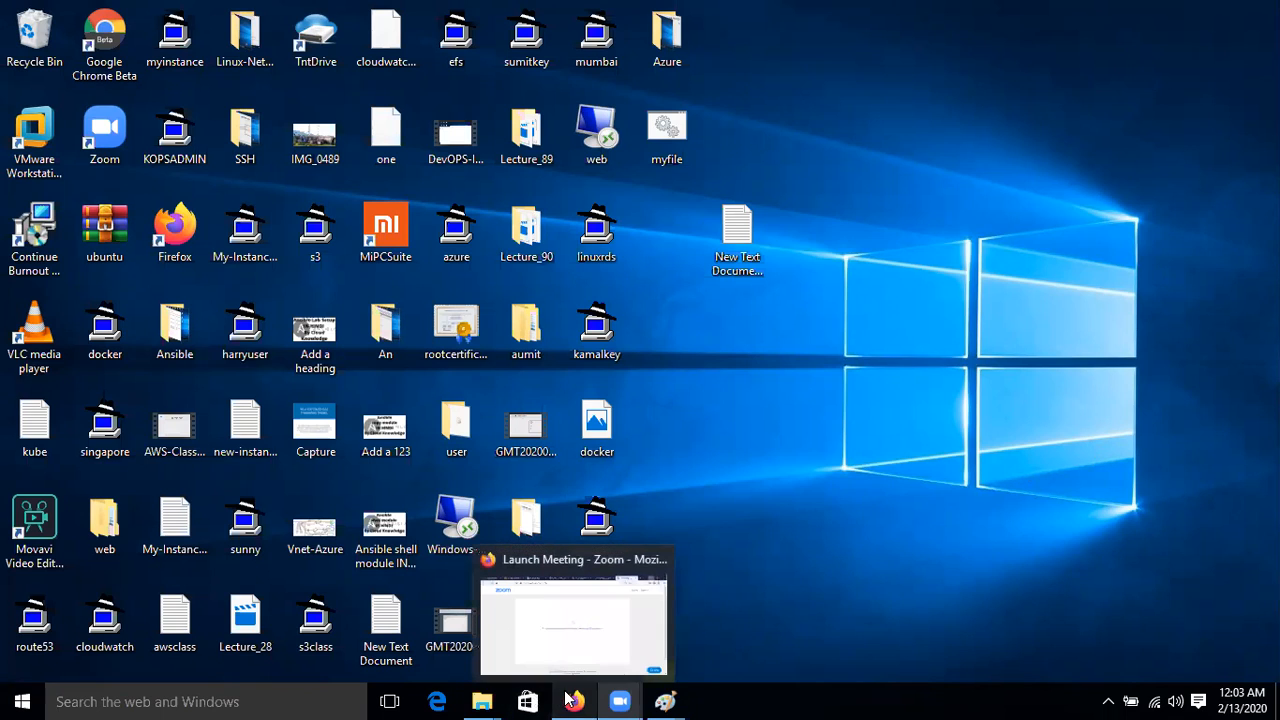
click(600, 665)
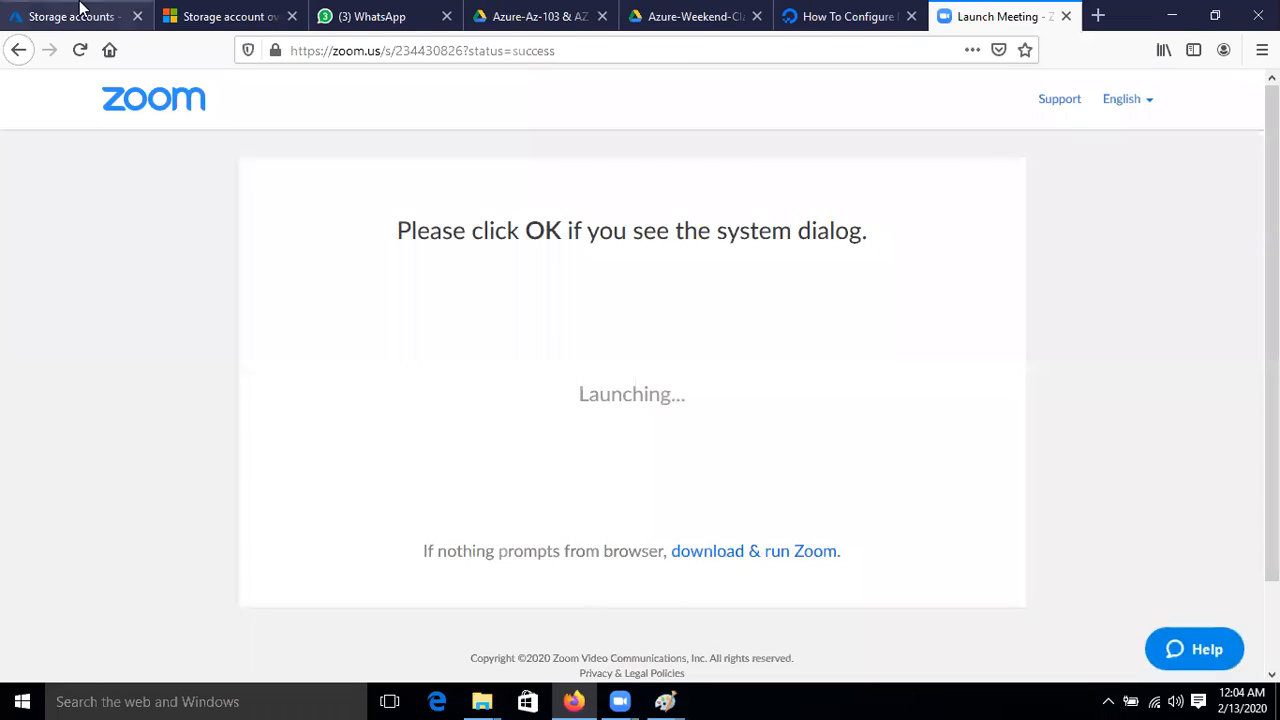
click(80, 10)
click(203, 196)
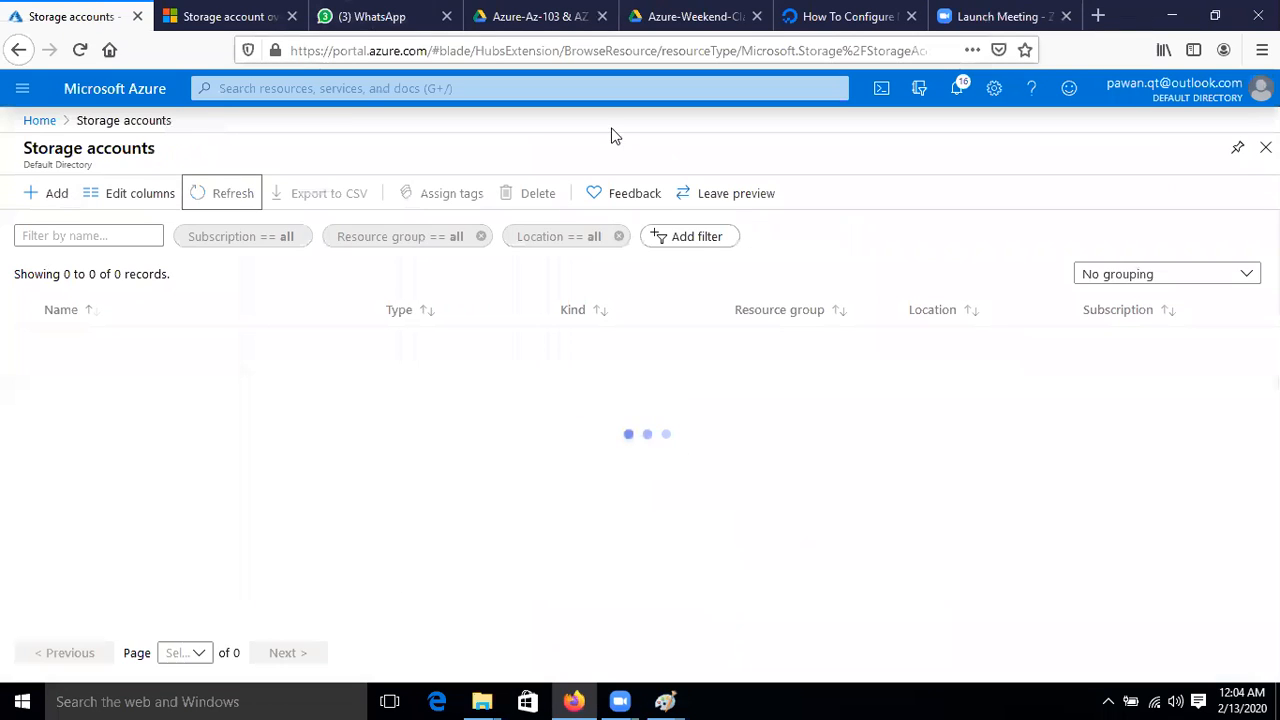
click(603, 640)
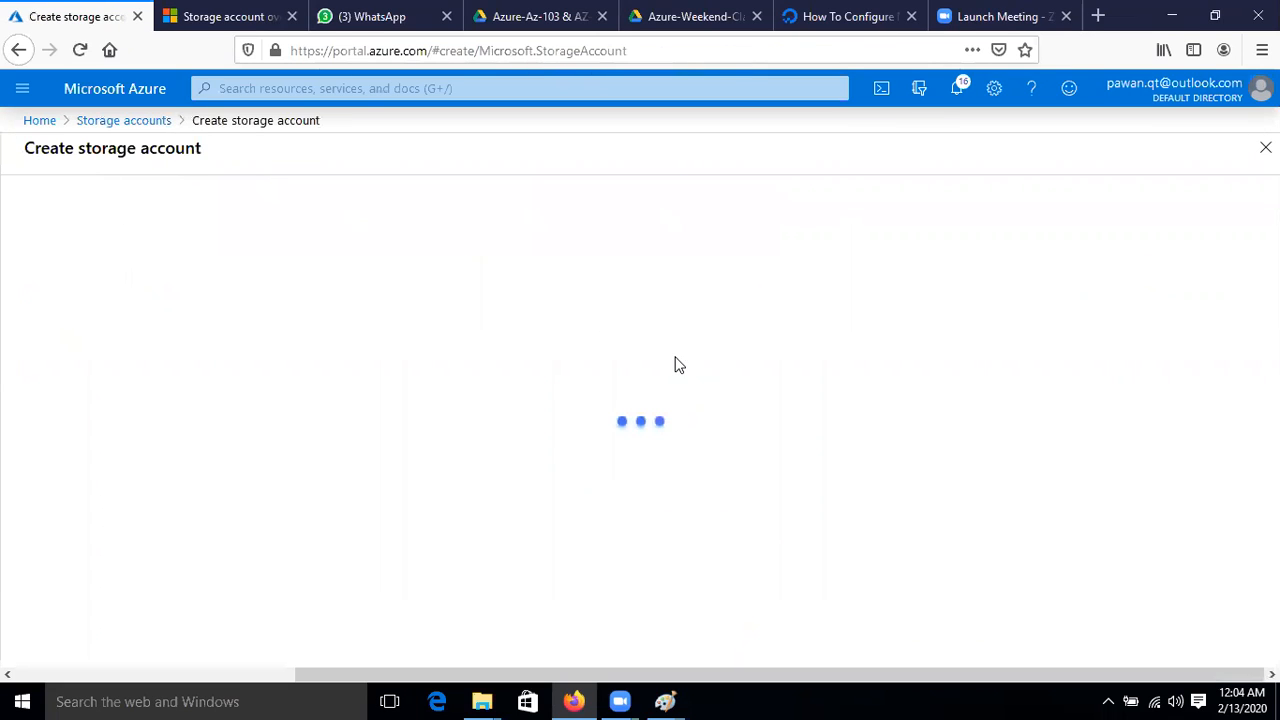
Step: Assign the new storage account to the cloudknowledge resource group and name it cloudknowledge
click(494, 446)
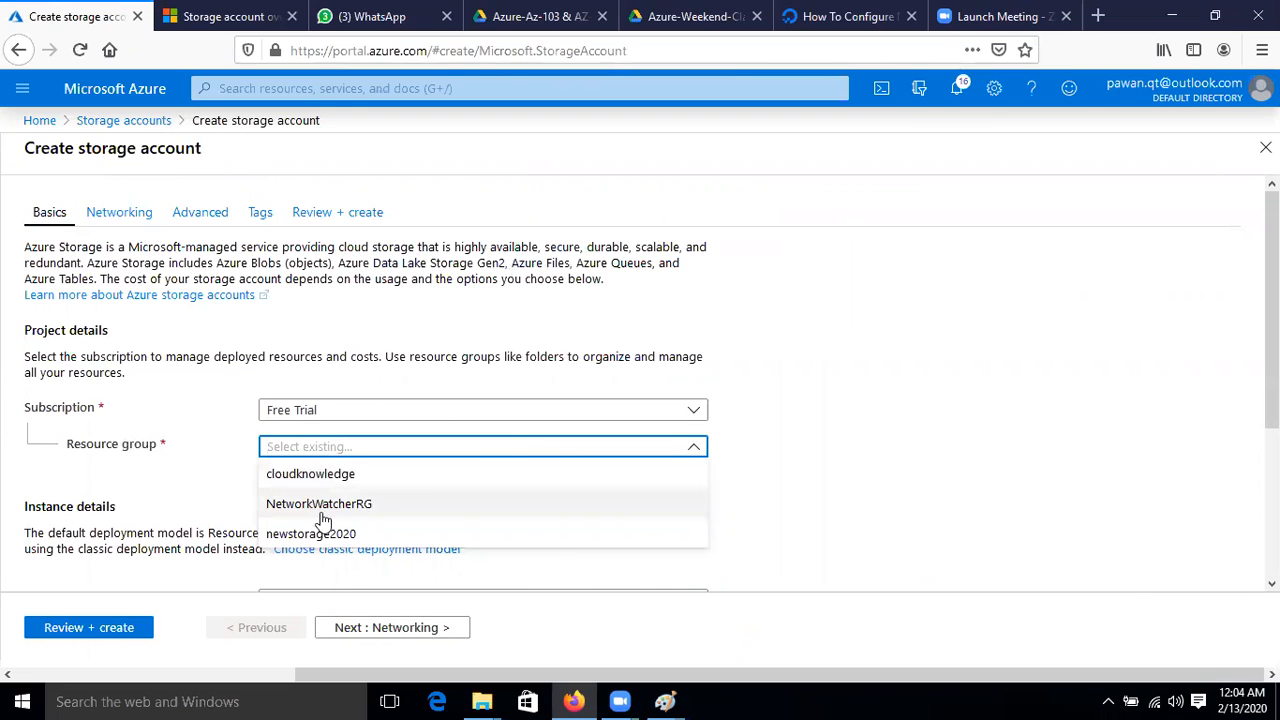
click(336, 475)
scroll(506, 435, down, 3)
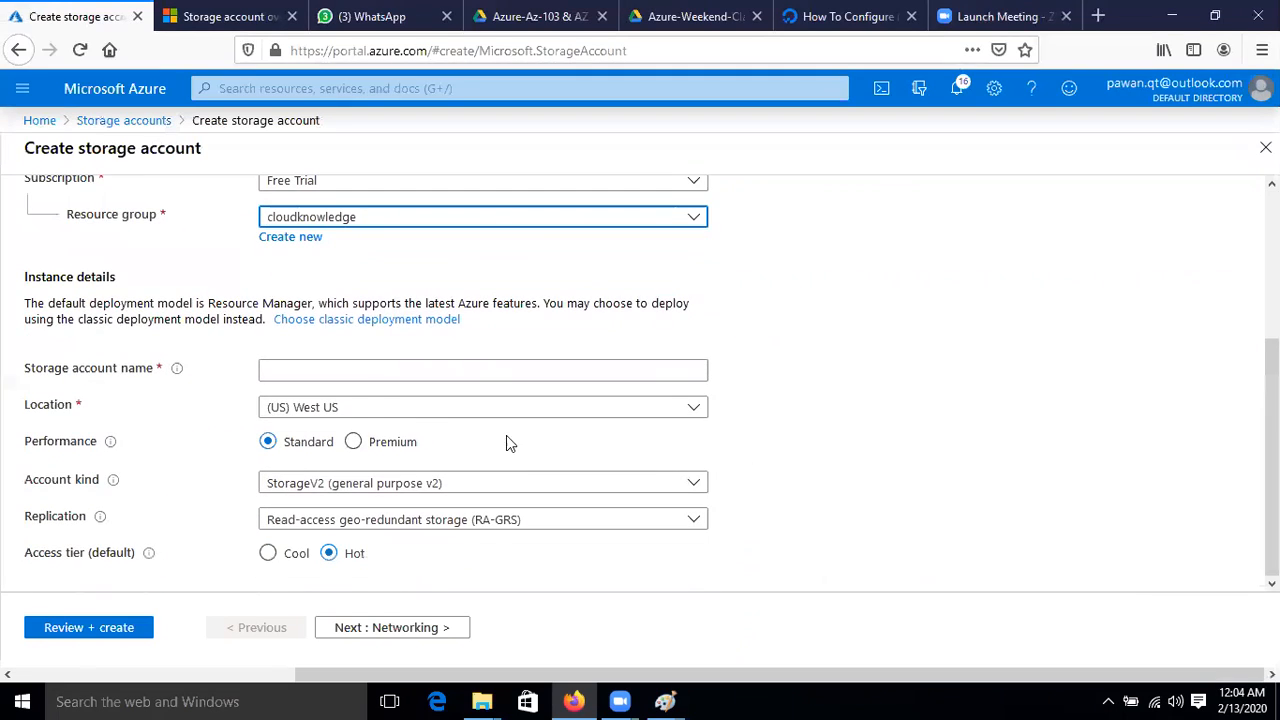
click(314, 371)
text(cloud)
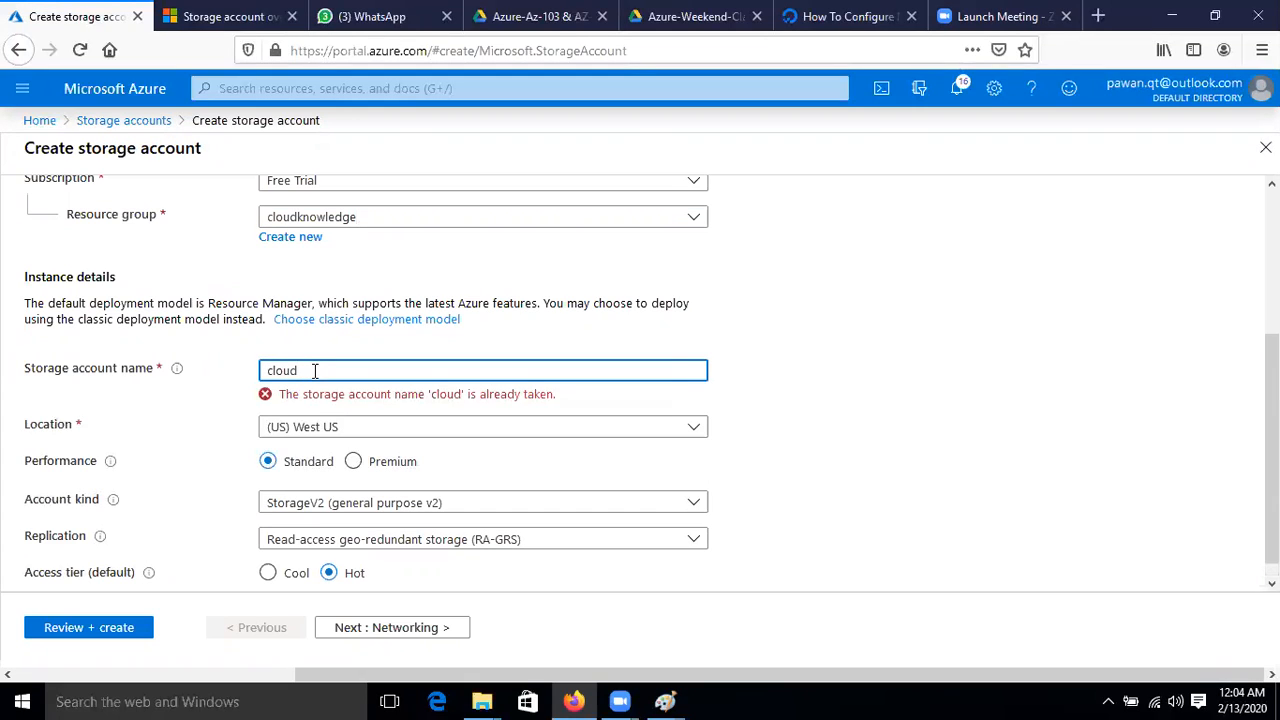
text(knowledge)
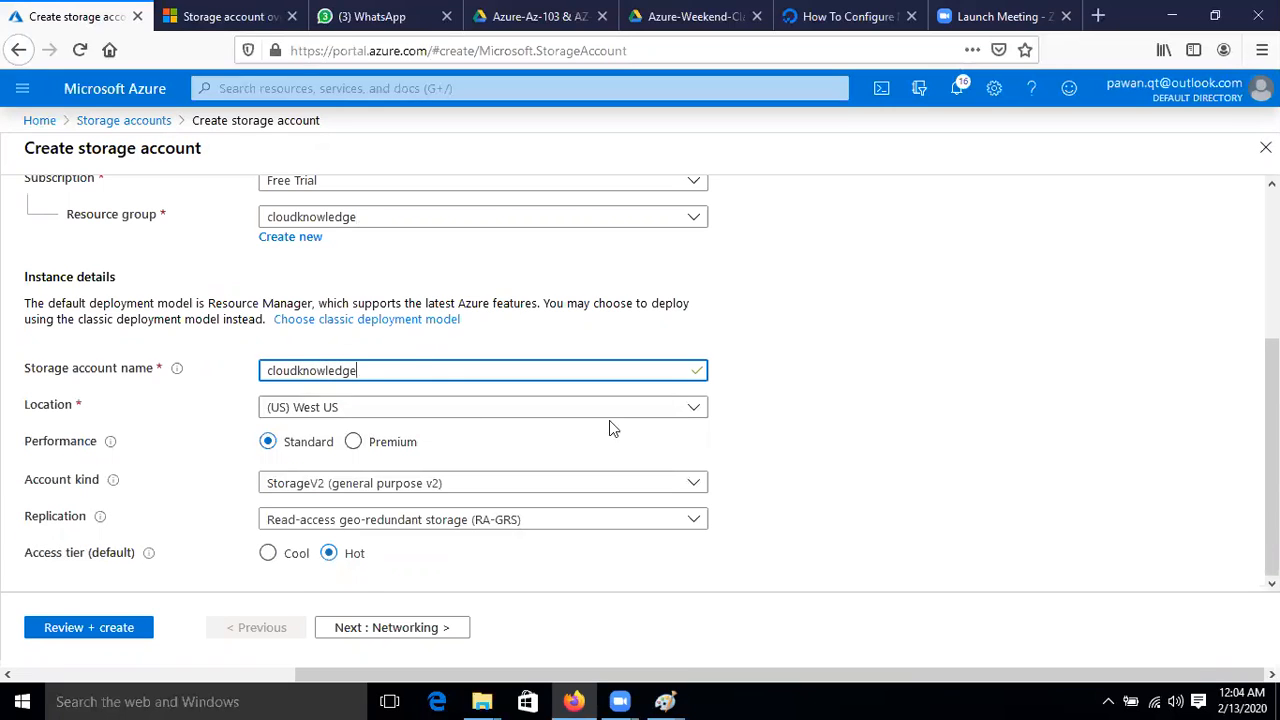
Step: Set the location to (US) Central US, account kind to StorageV2 (general purpose v2) and replication to Locally-redundant storage (LRS)
click(650, 408)
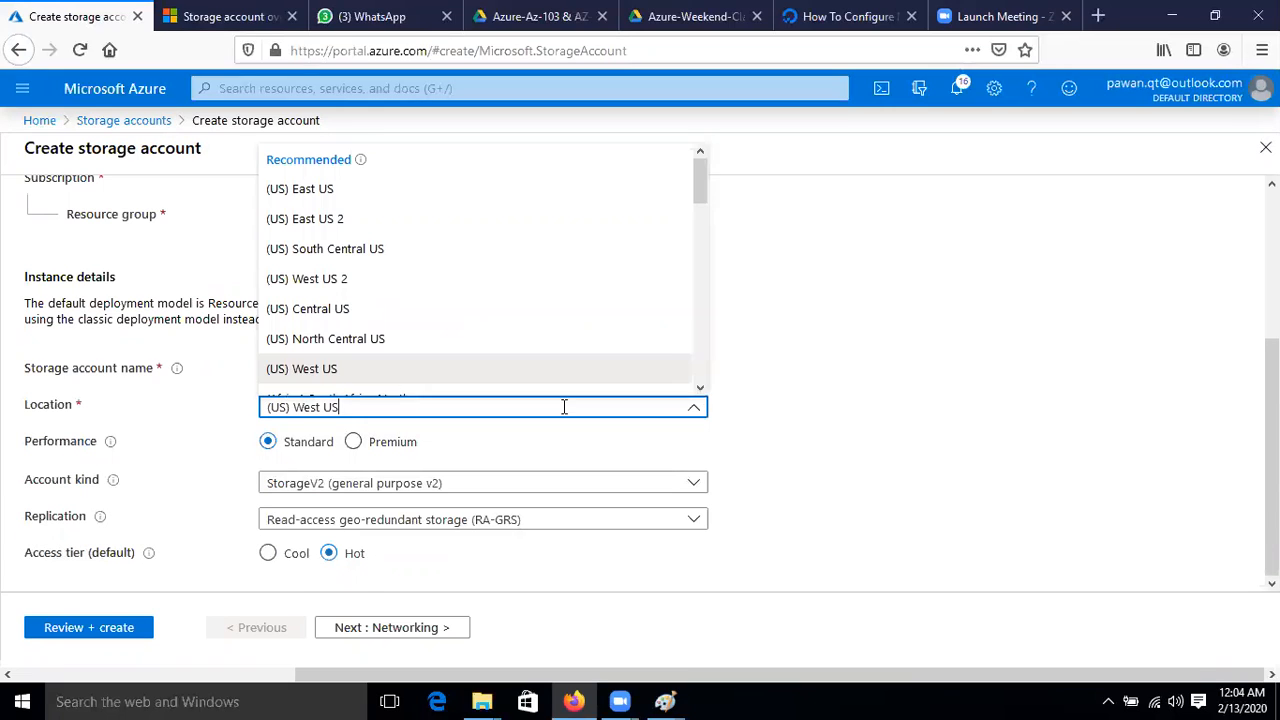
click(325, 307)
click(933, 415)
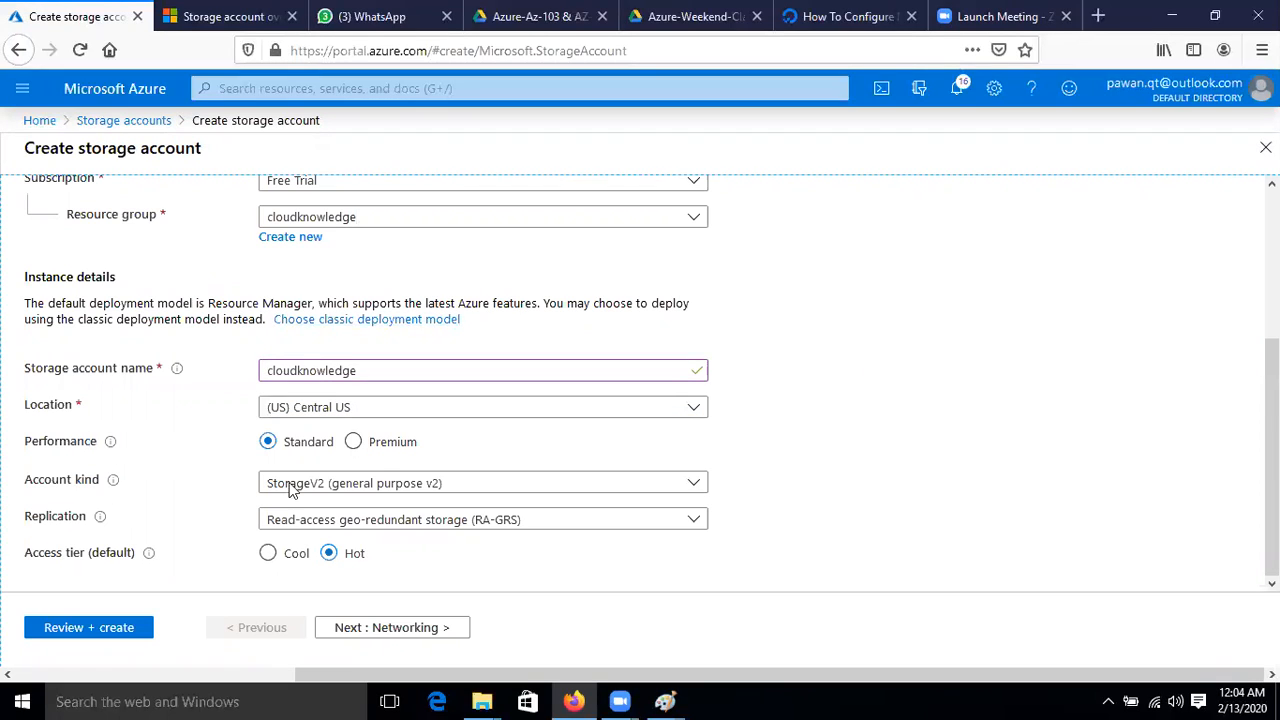
click(476, 490)
click(406, 509)
click(628, 519)
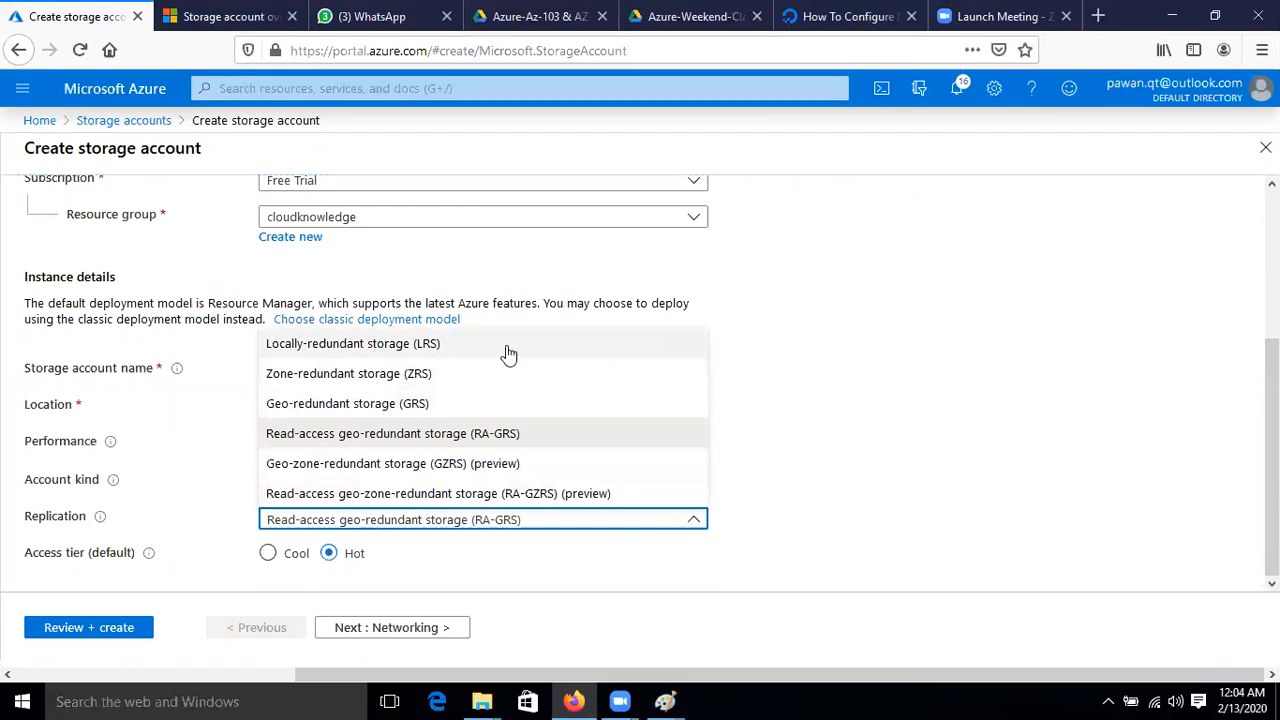
click(437, 352)
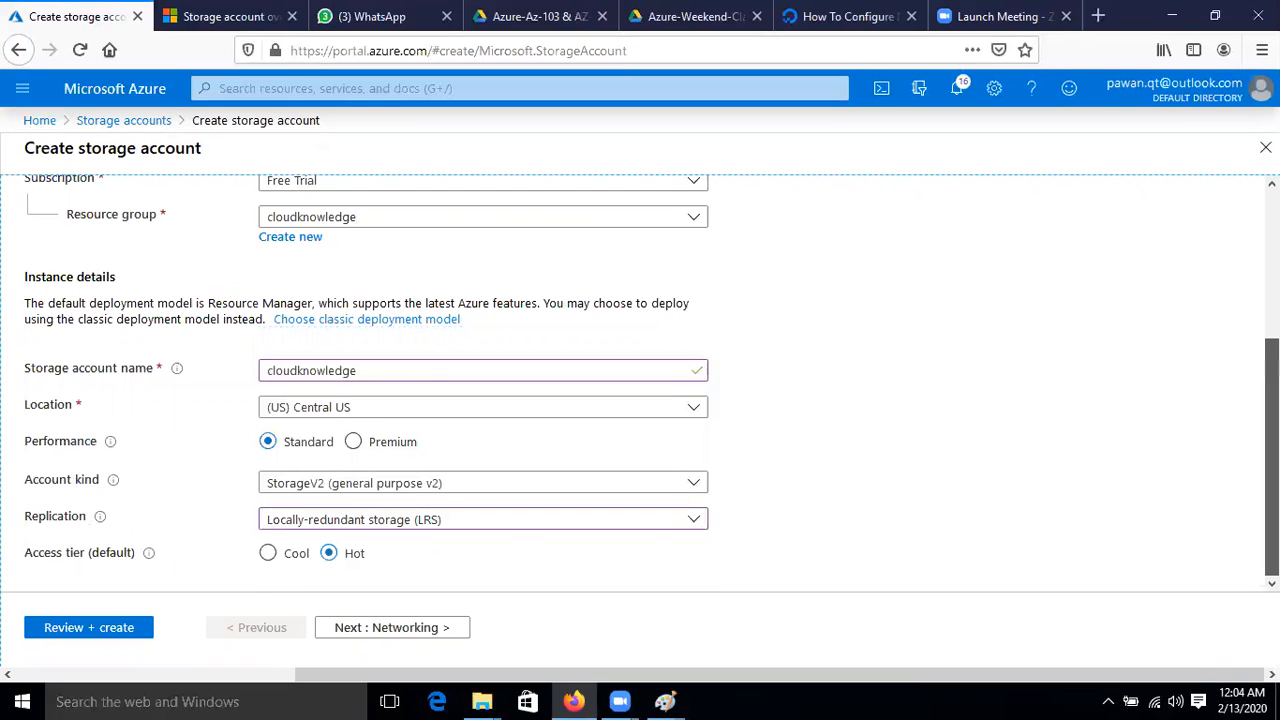
Step: Accept the default networking, advanced and tag settings, and create the storage account
click(412, 628)
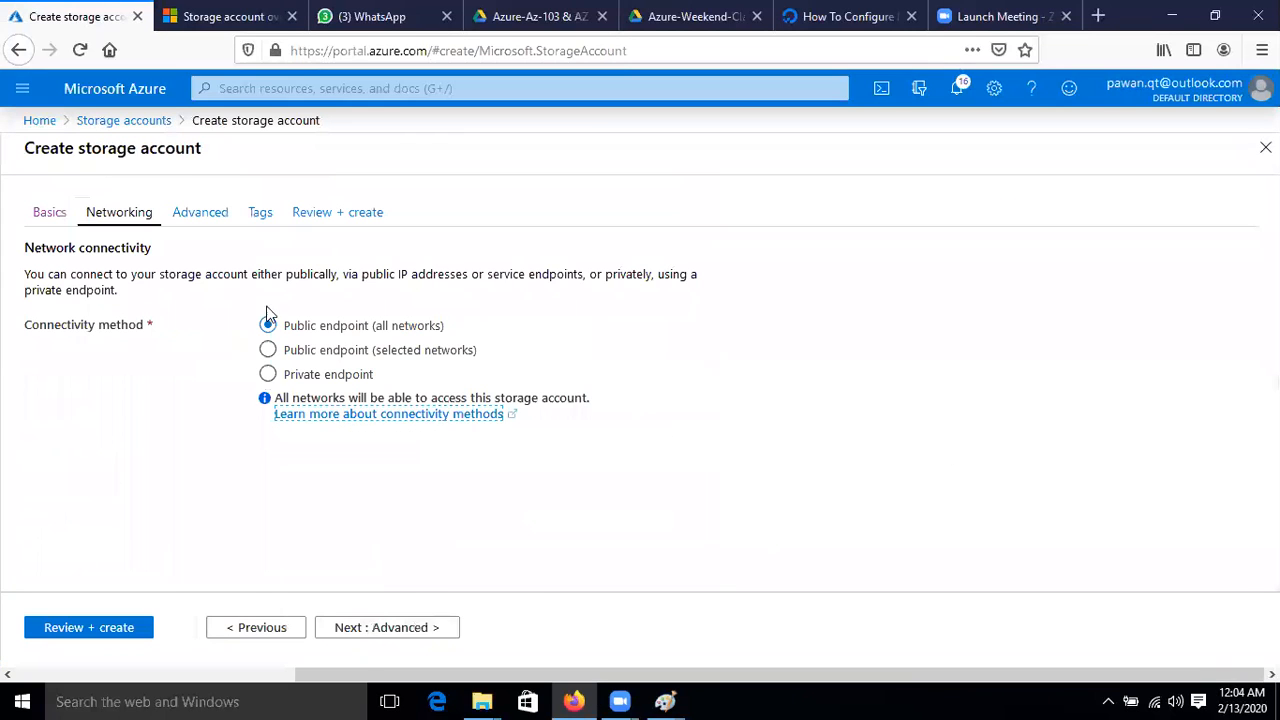
click(432, 627)
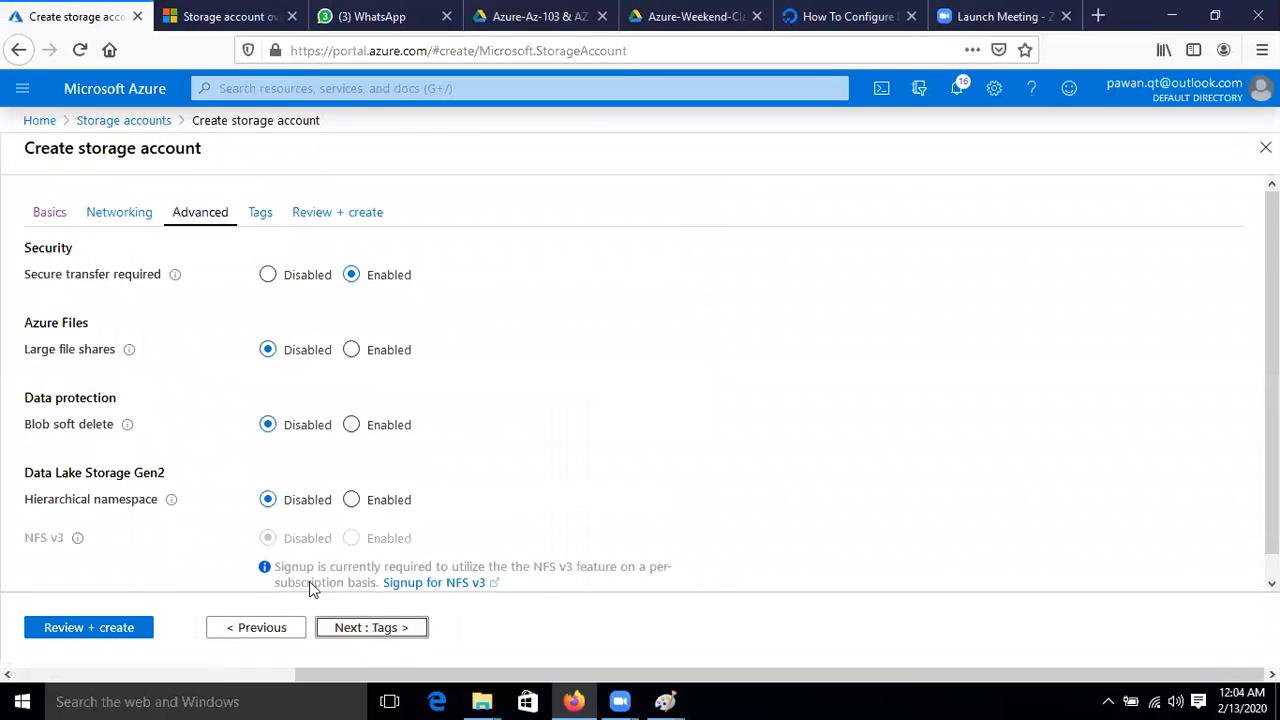
click(369, 630)
click(383, 630)
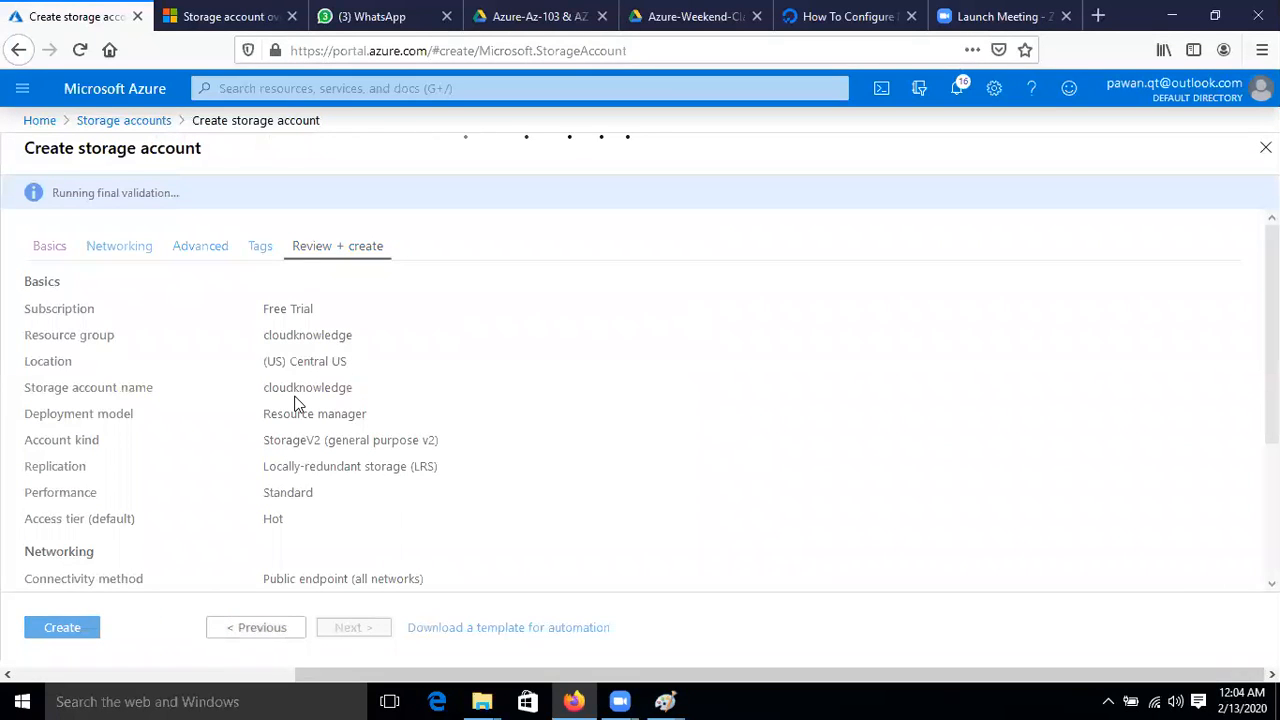
click(62, 638)
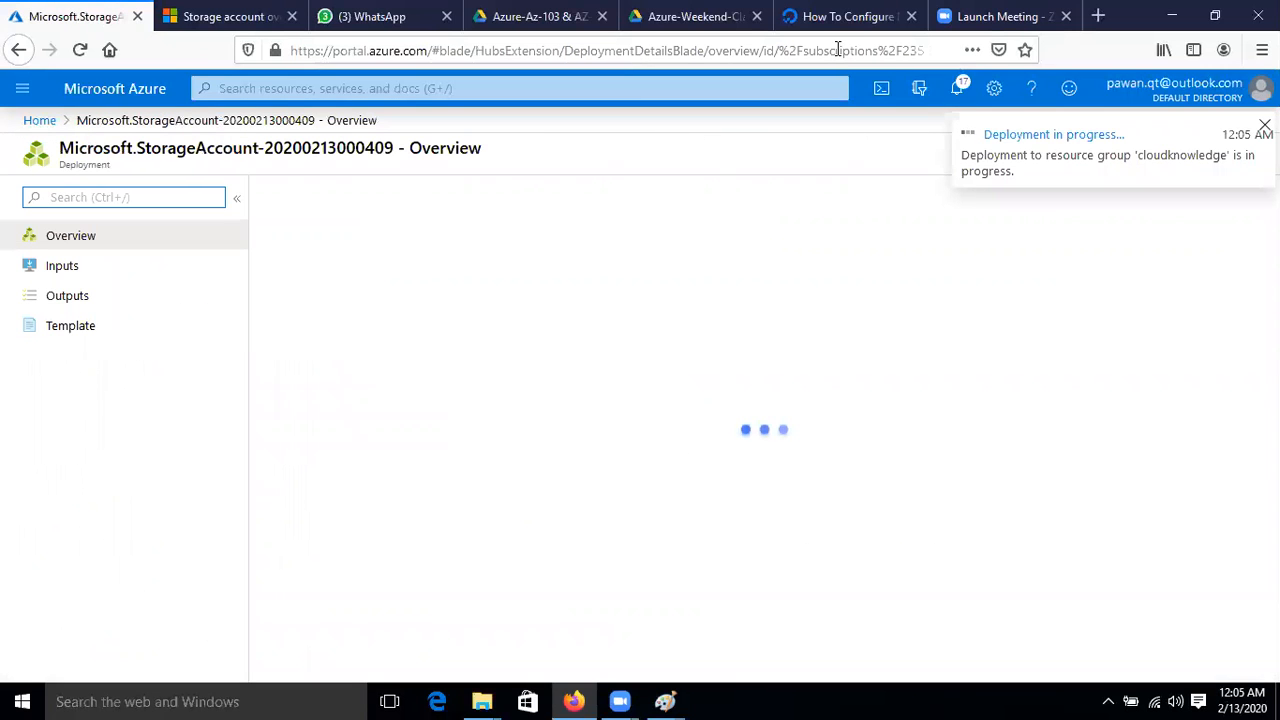
Step: Check the storage account deployment's progress in the notifications and refresh its status
click(957, 90)
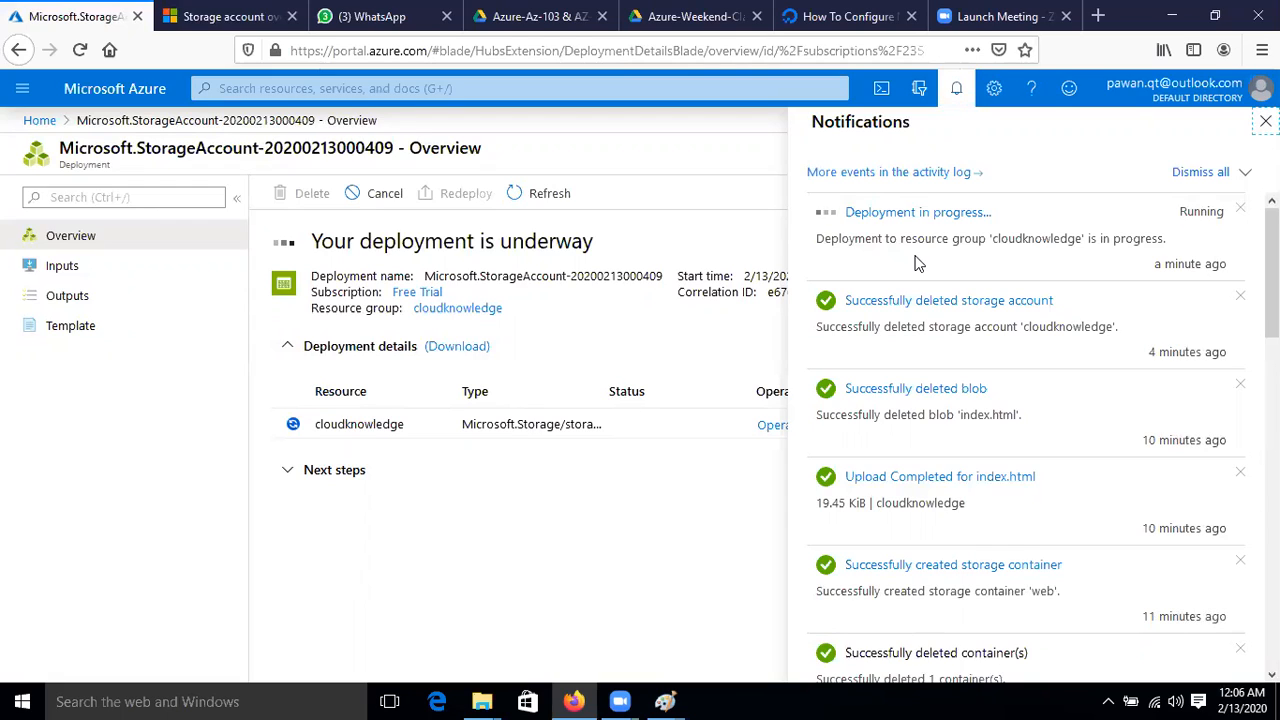
click(520, 192)
click(81, 50)
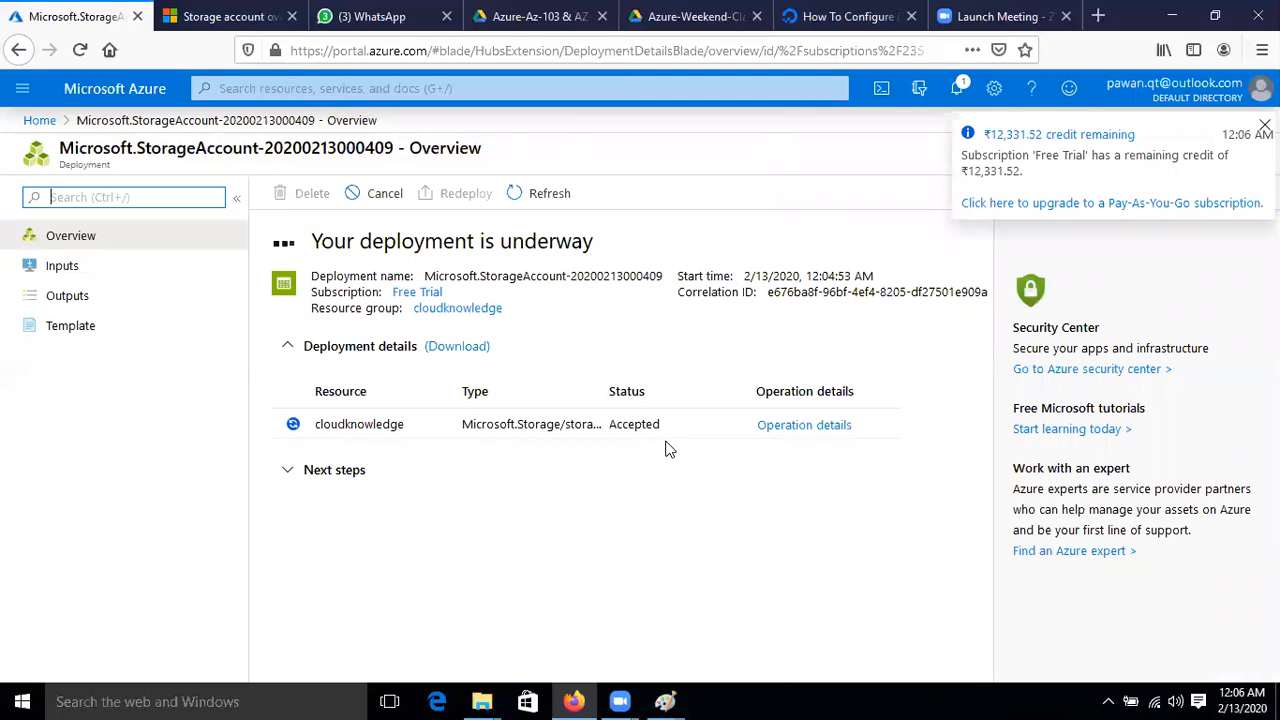
click(549, 194)
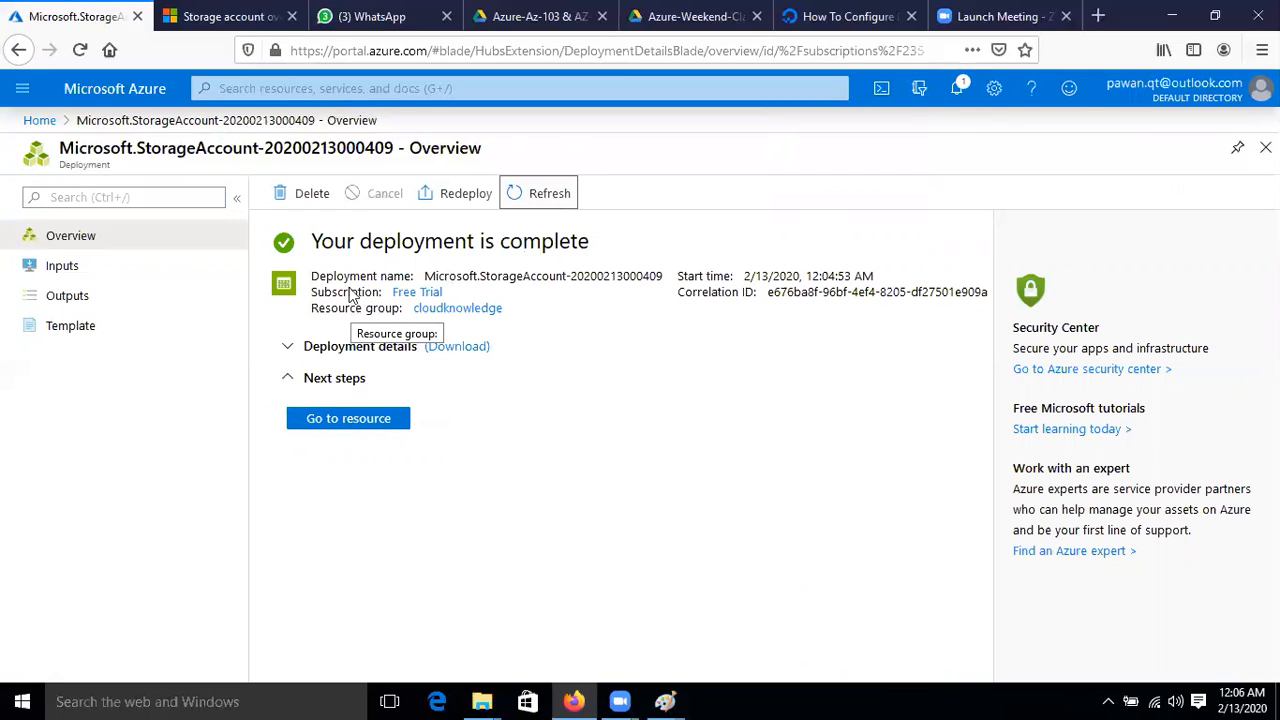
Step: Open the cloudknowledge storage account from the deployment details and go to its containers
click(295, 346)
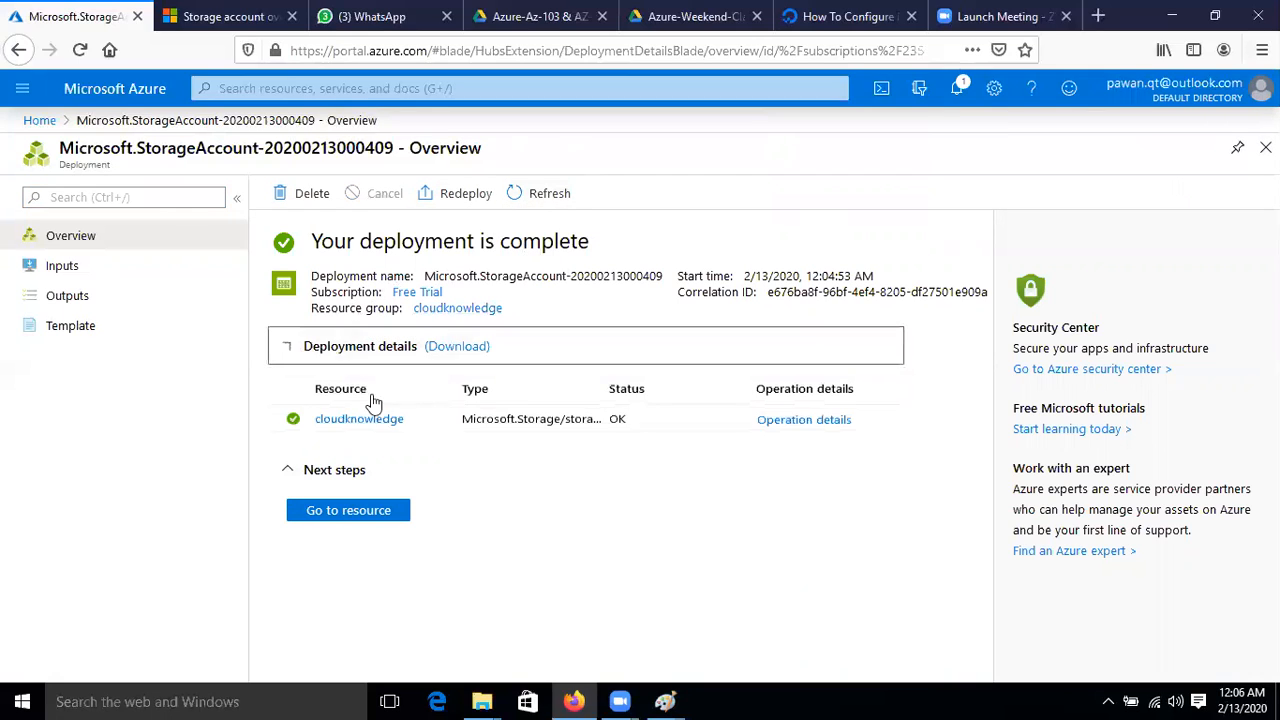
click(345, 419)
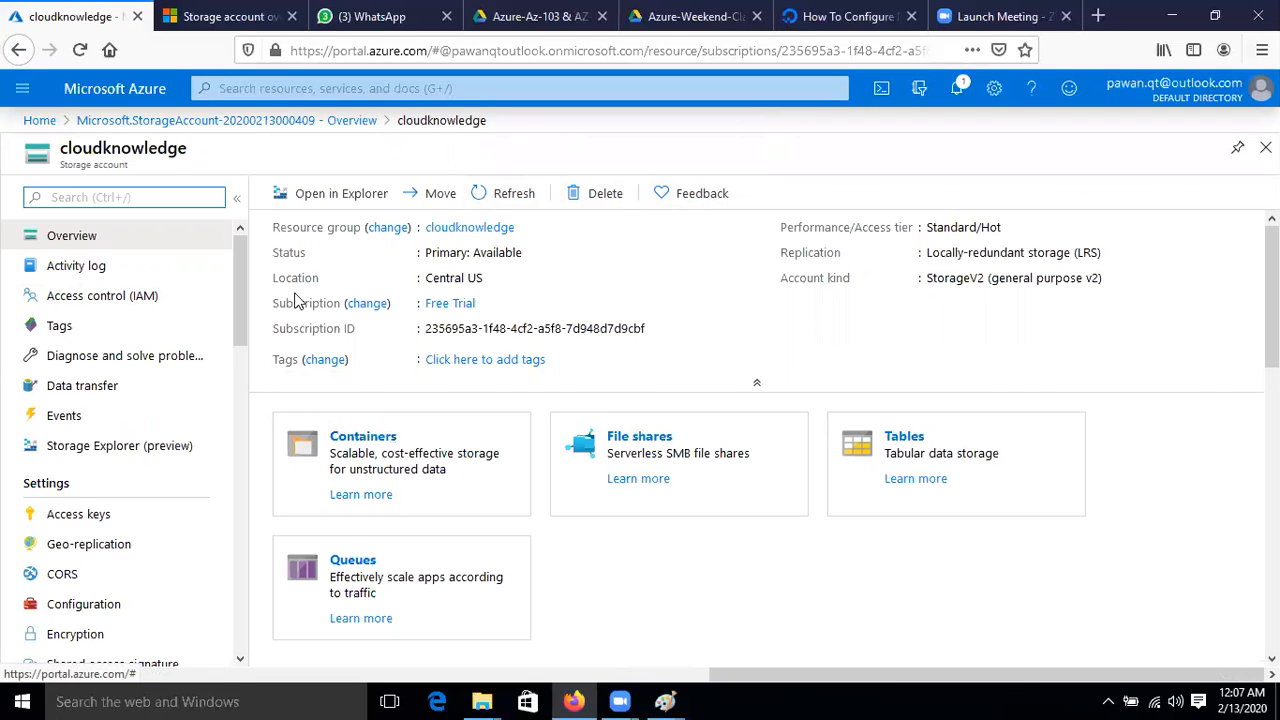
click(345, 436)
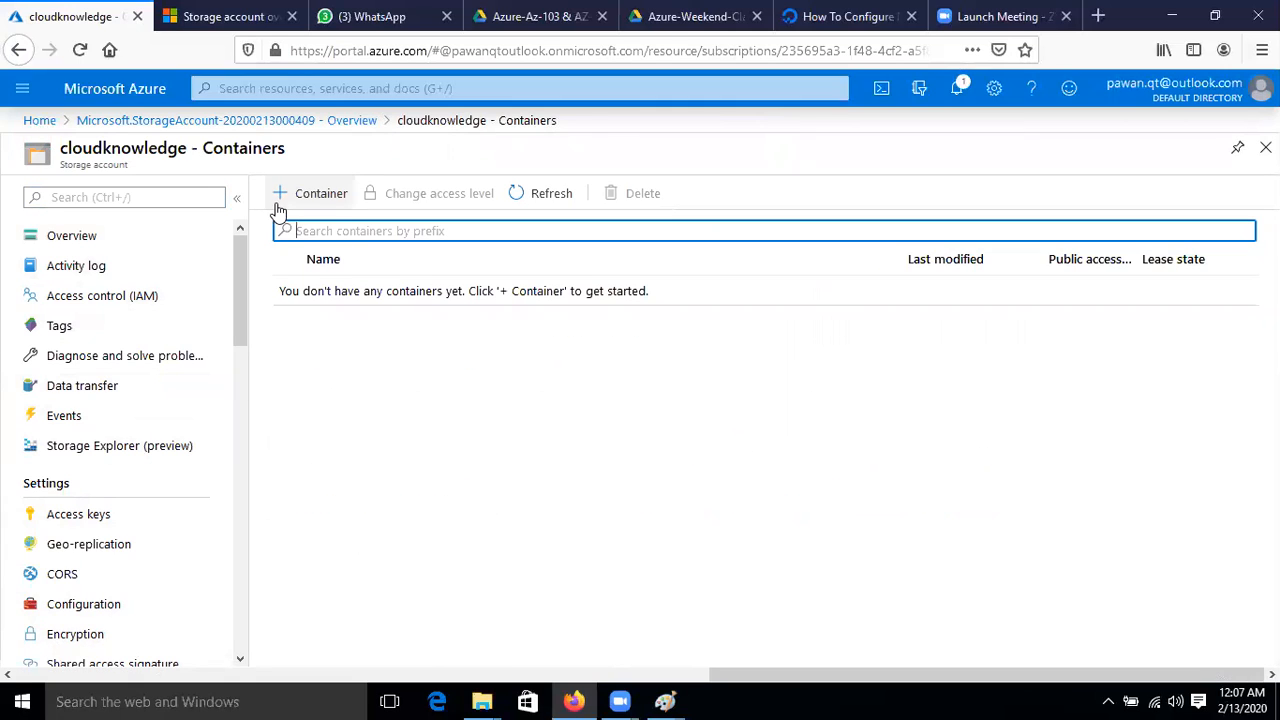
click(280, 192)
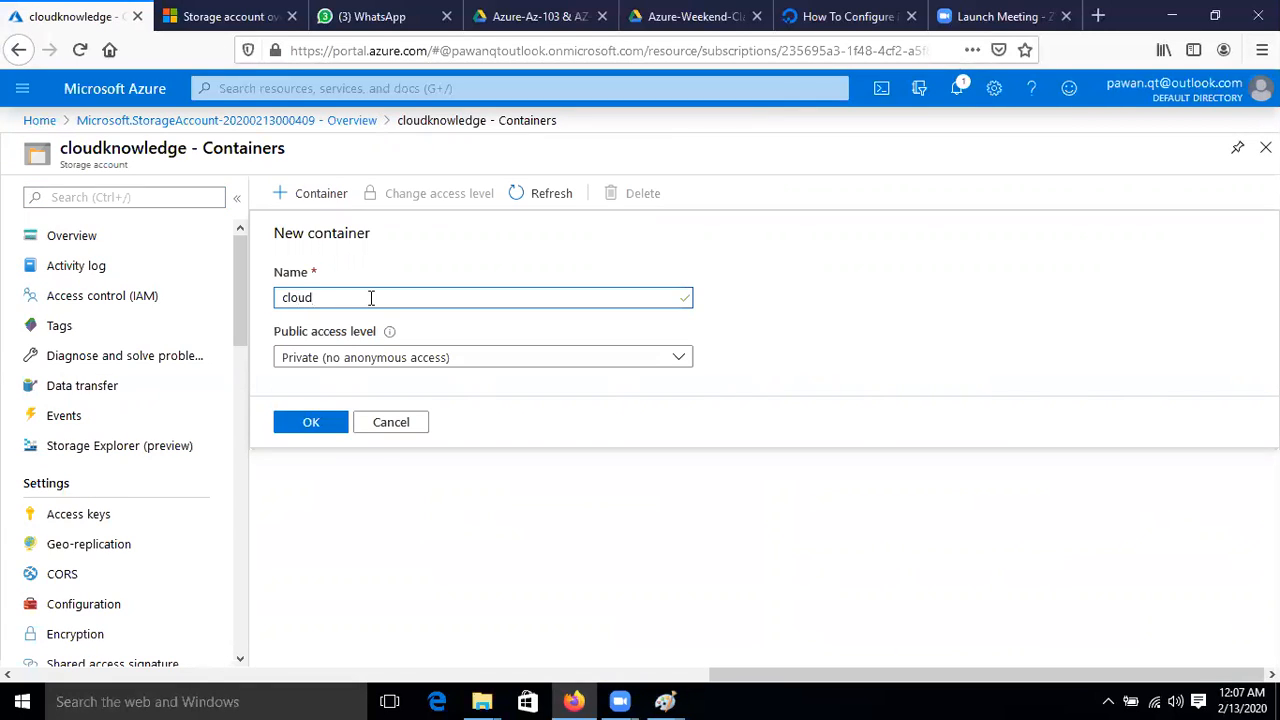
text(edg)
click(771, 336)
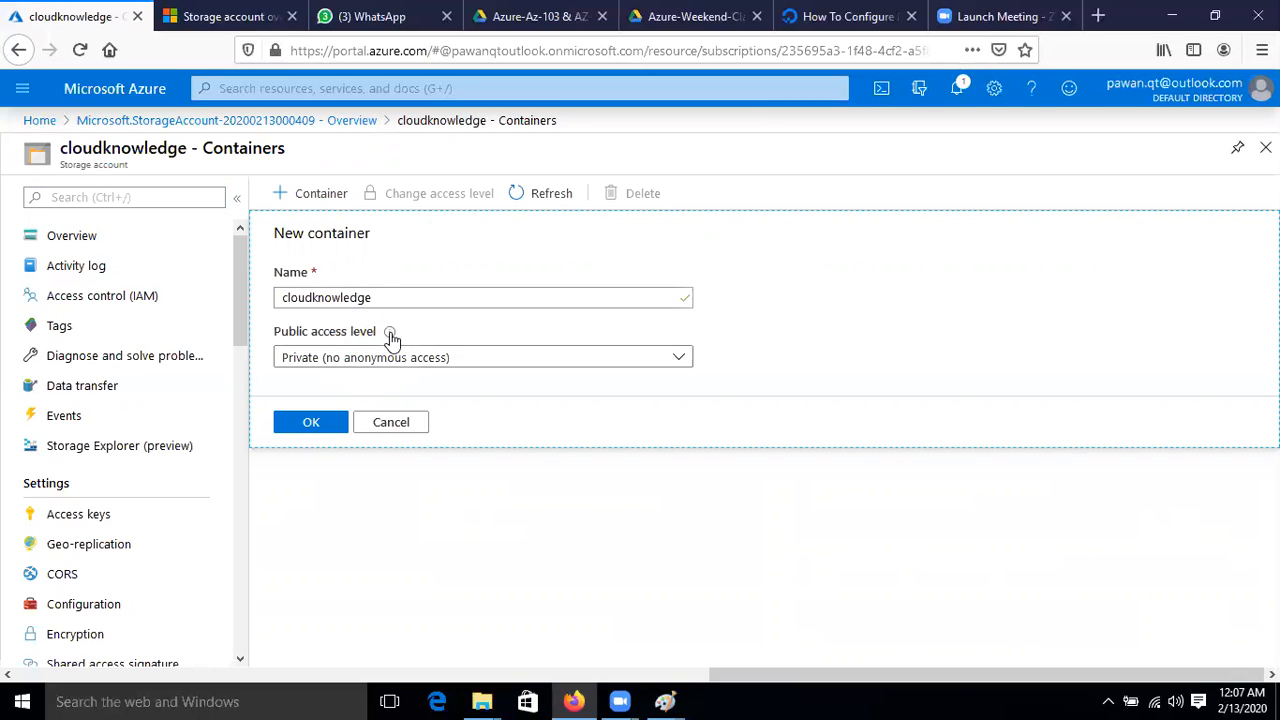
mouse_move(392, 339)
click(503, 362)
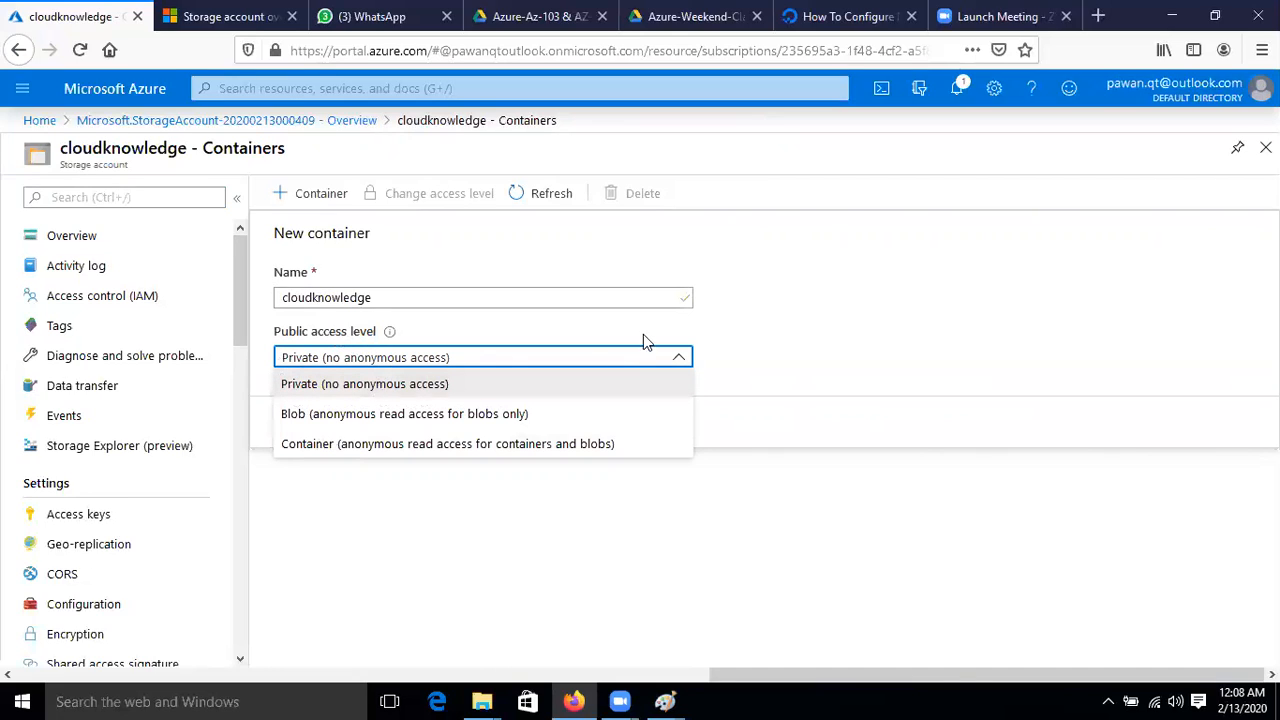
click(774, 356)
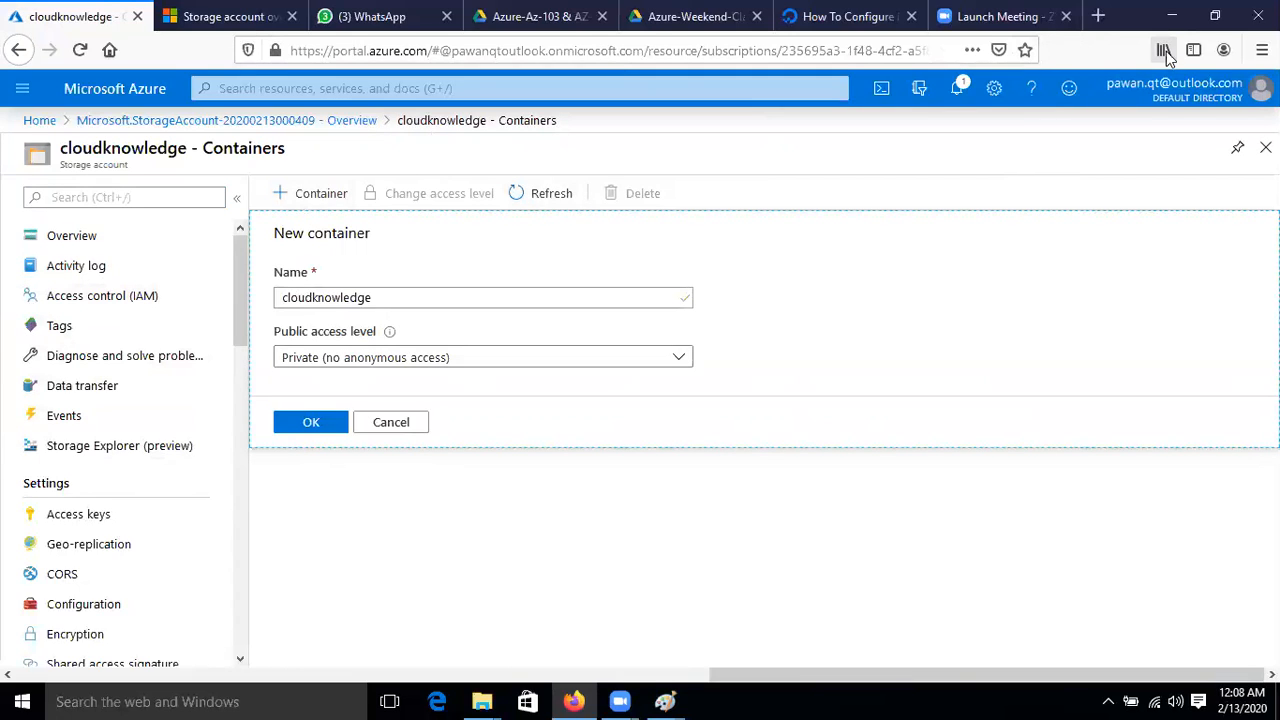
click(1168, 92)
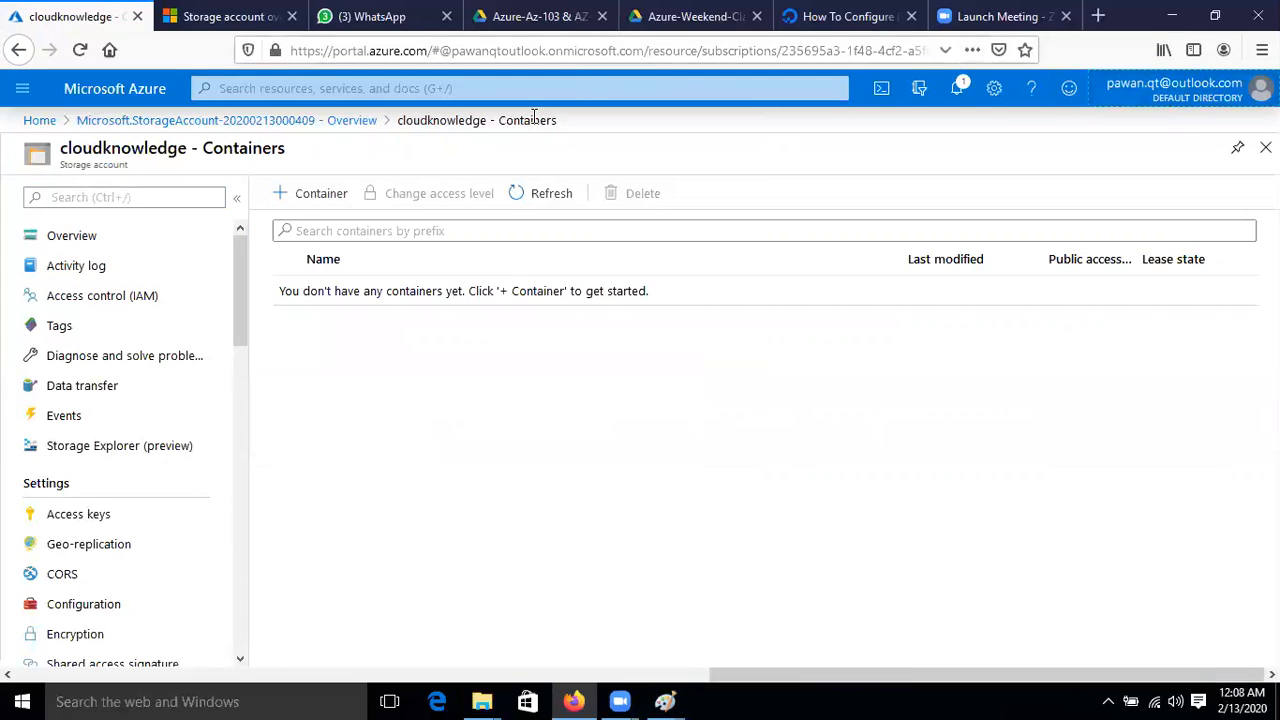
click(540, 193)
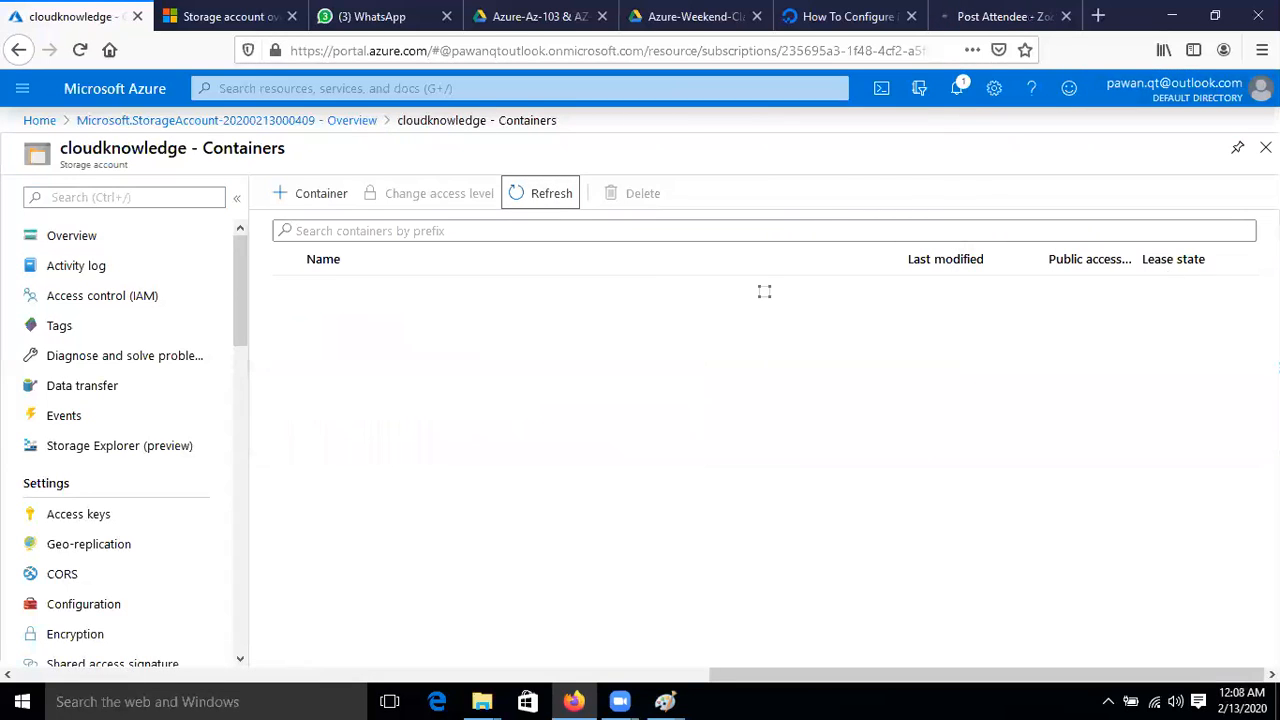
click(1207, 90)
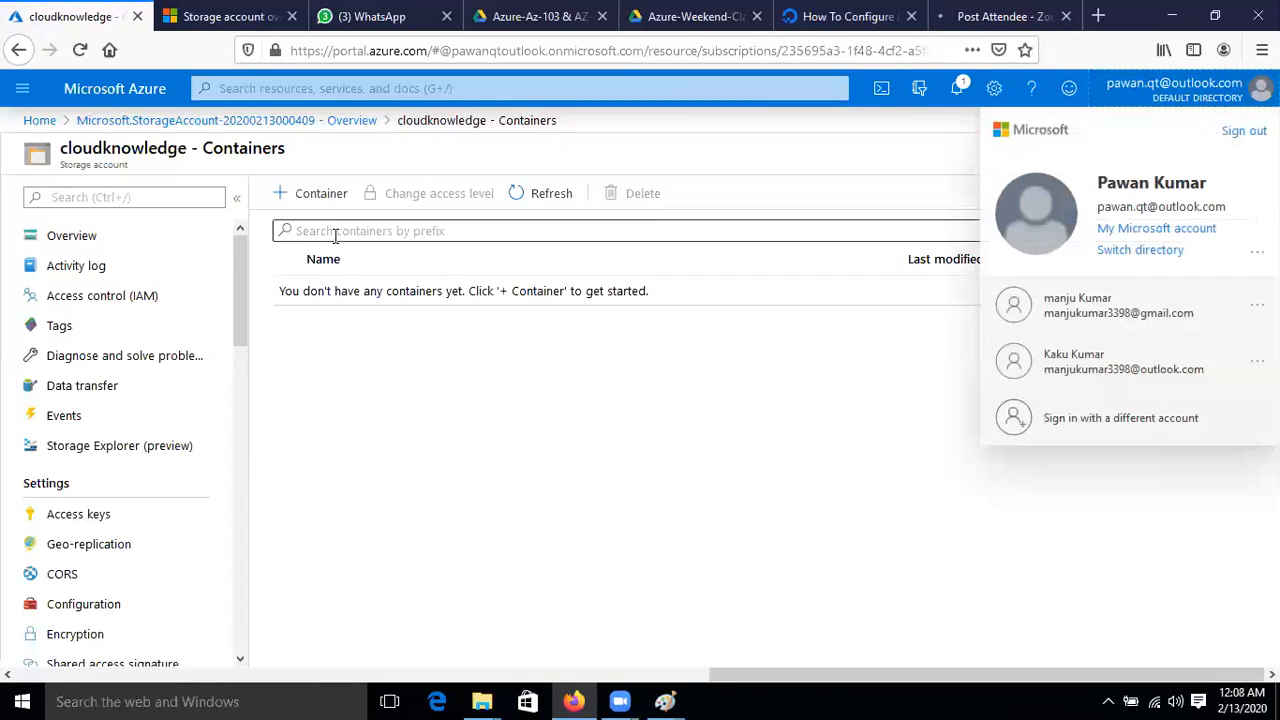
Step: Start a new container named cloudknowledge with public access level Blob (anonymous read access for blobs only)
click(316, 195)
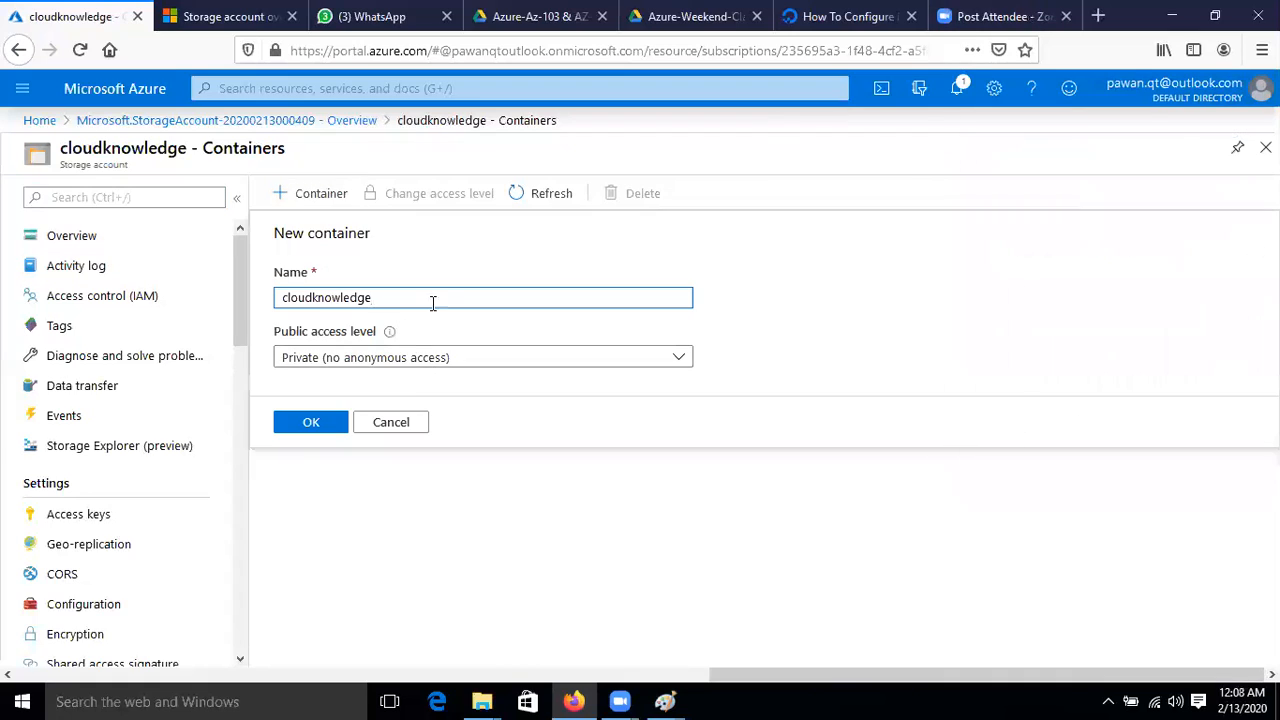
click(480, 361)
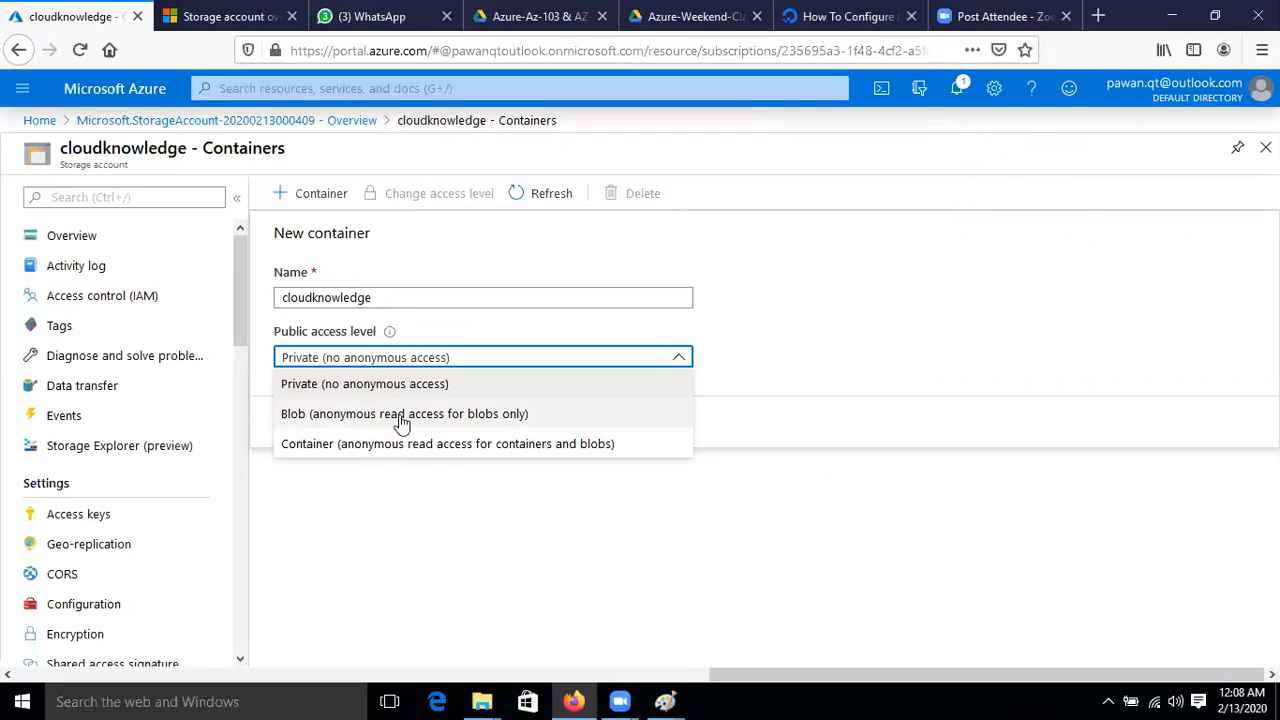
click(455, 424)
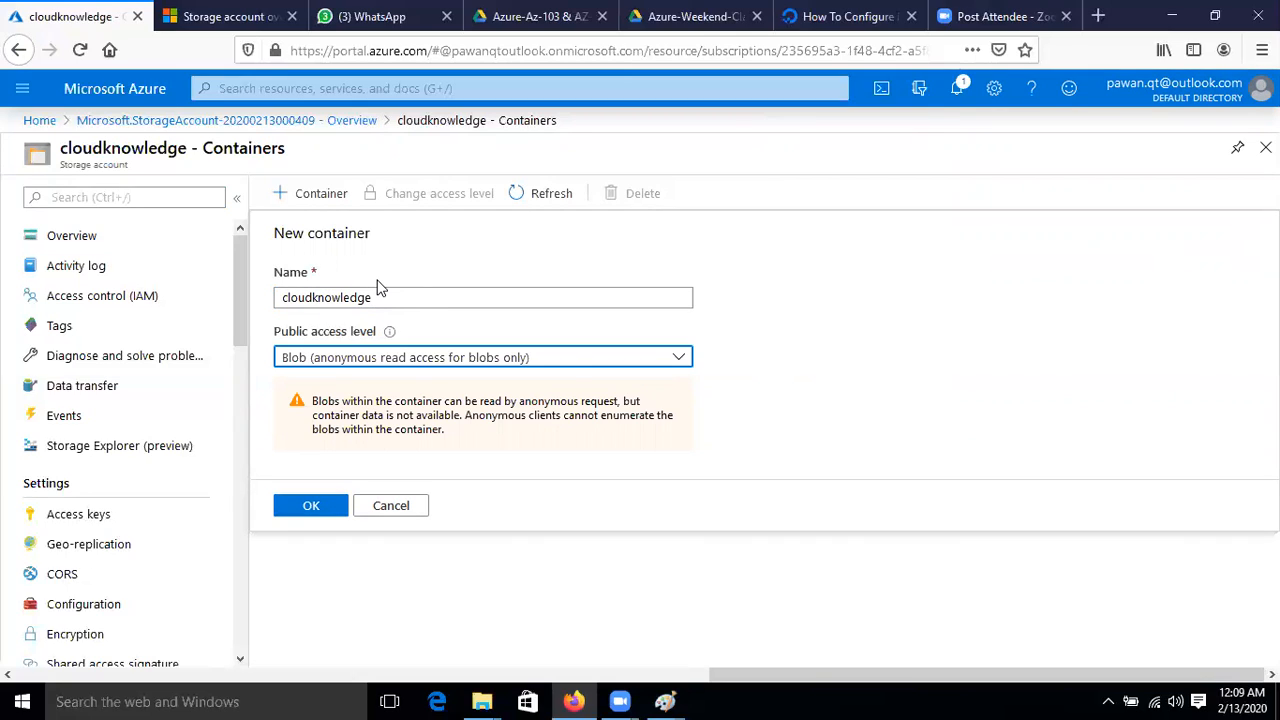
Step: Set the new container's public access level to Container (anonymous read access for containers and blobs)
click(417, 362)
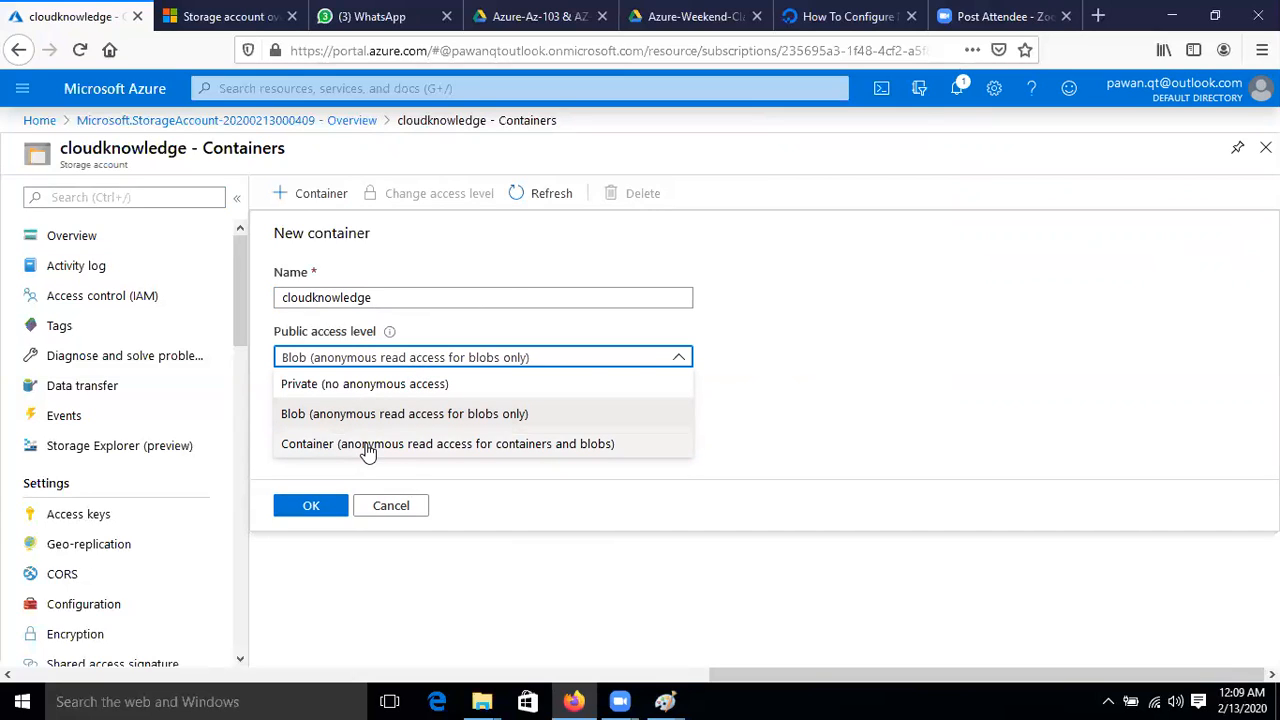
click(502, 445)
click(763, 350)
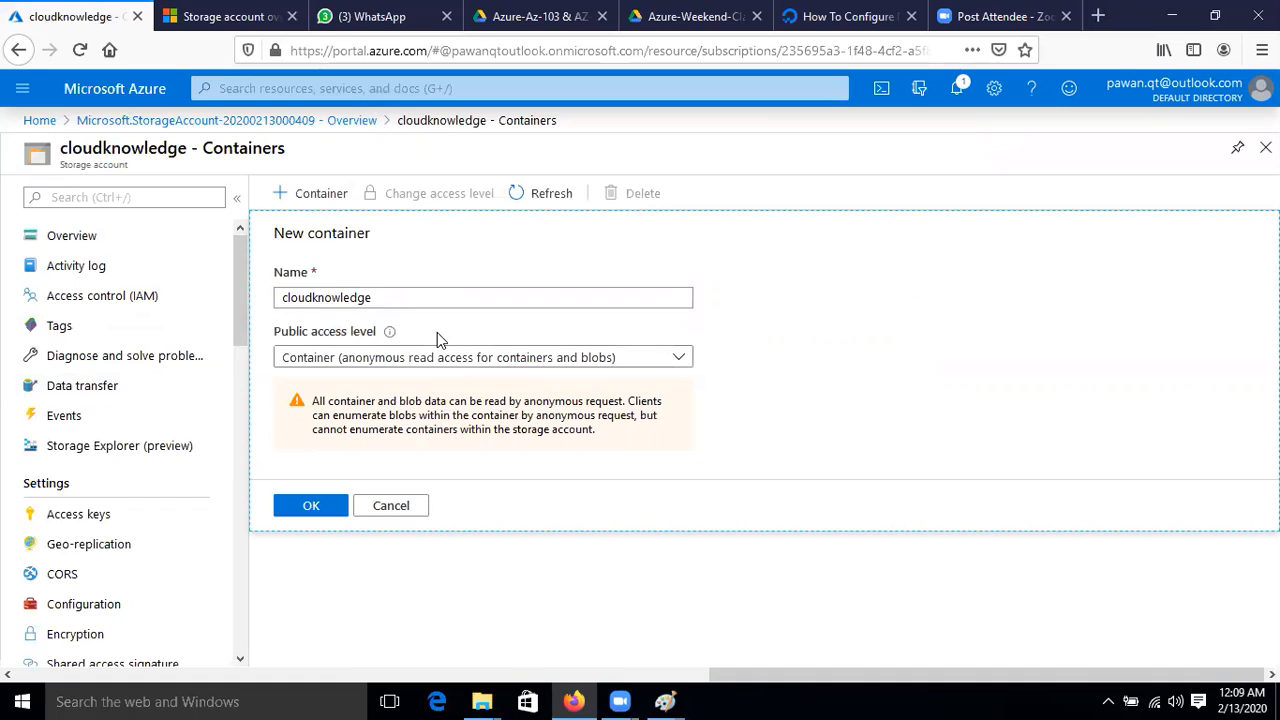
Step: Set the public access level to Private (no anonymous access), create the cloudknowledge container, and refresh the container list
click(466, 362)
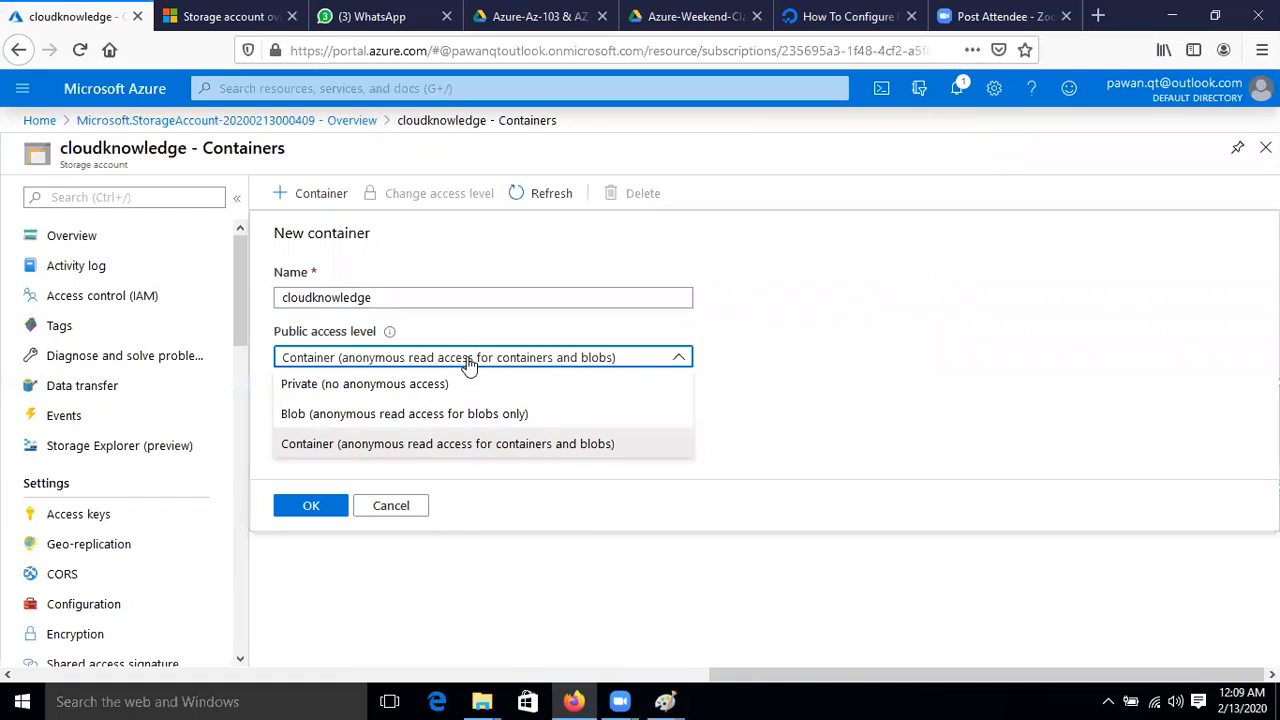
click(360, 383)
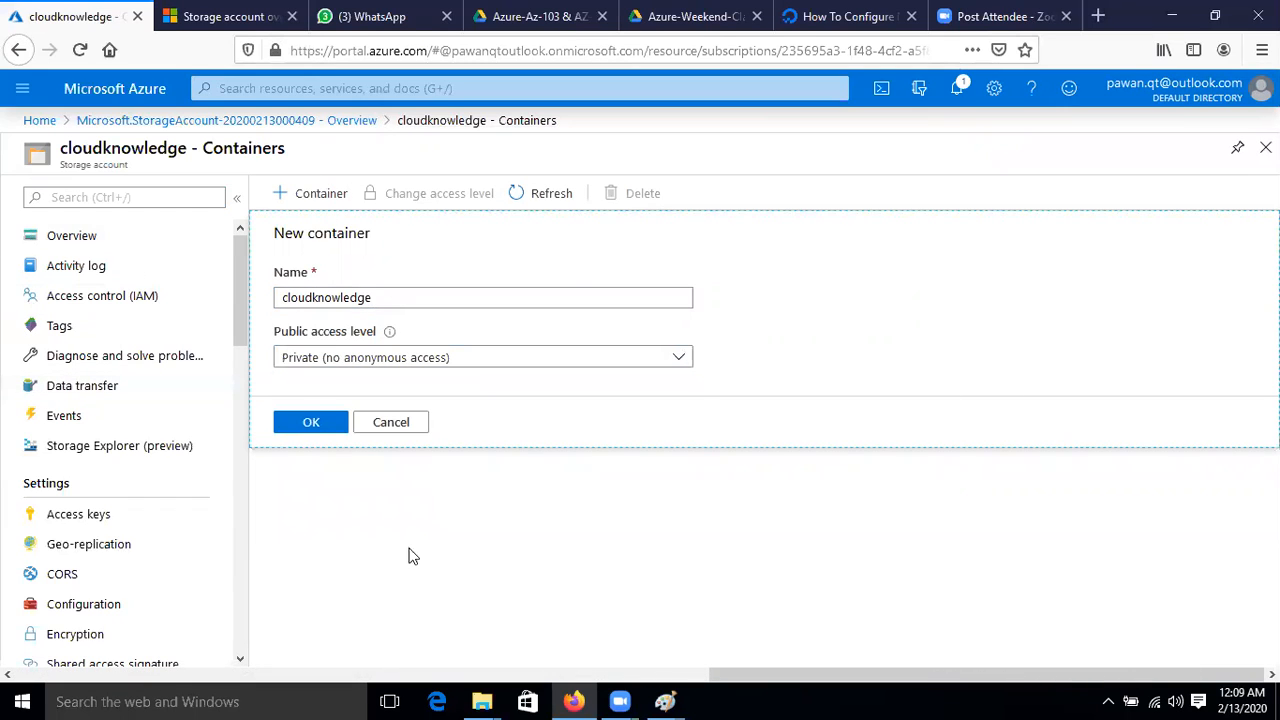
click(318, 424)
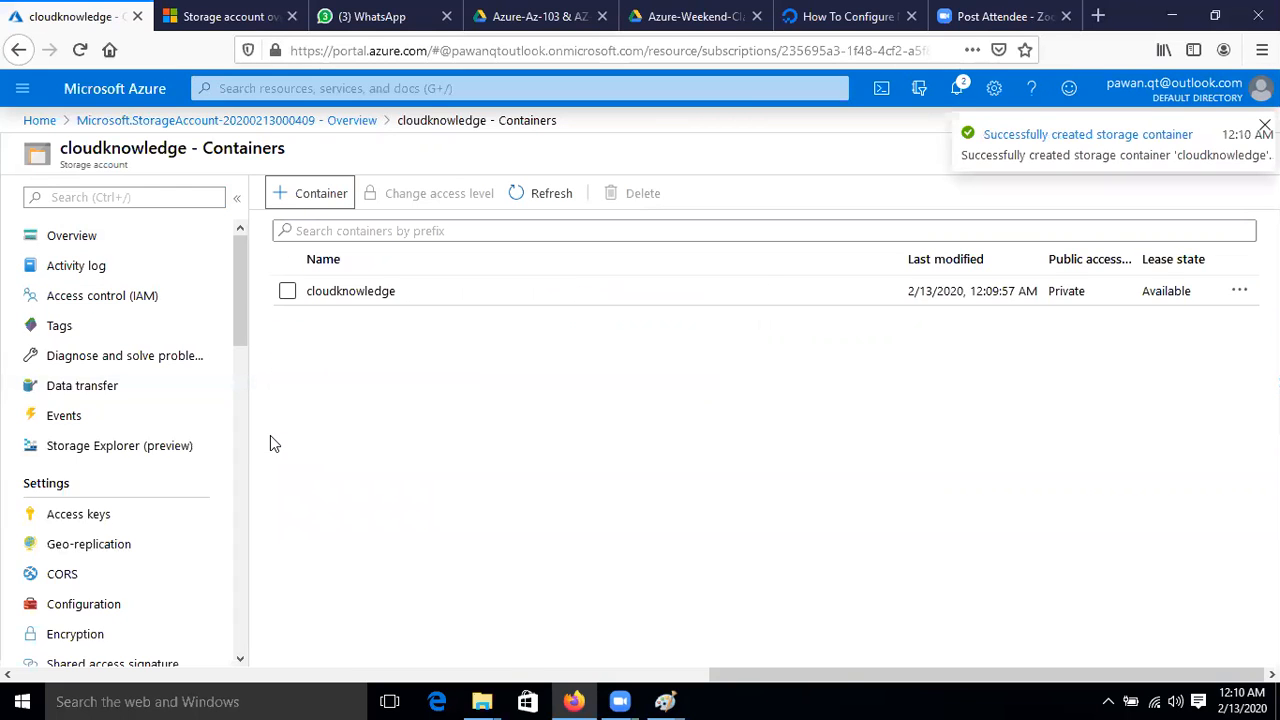
click(560, 190)
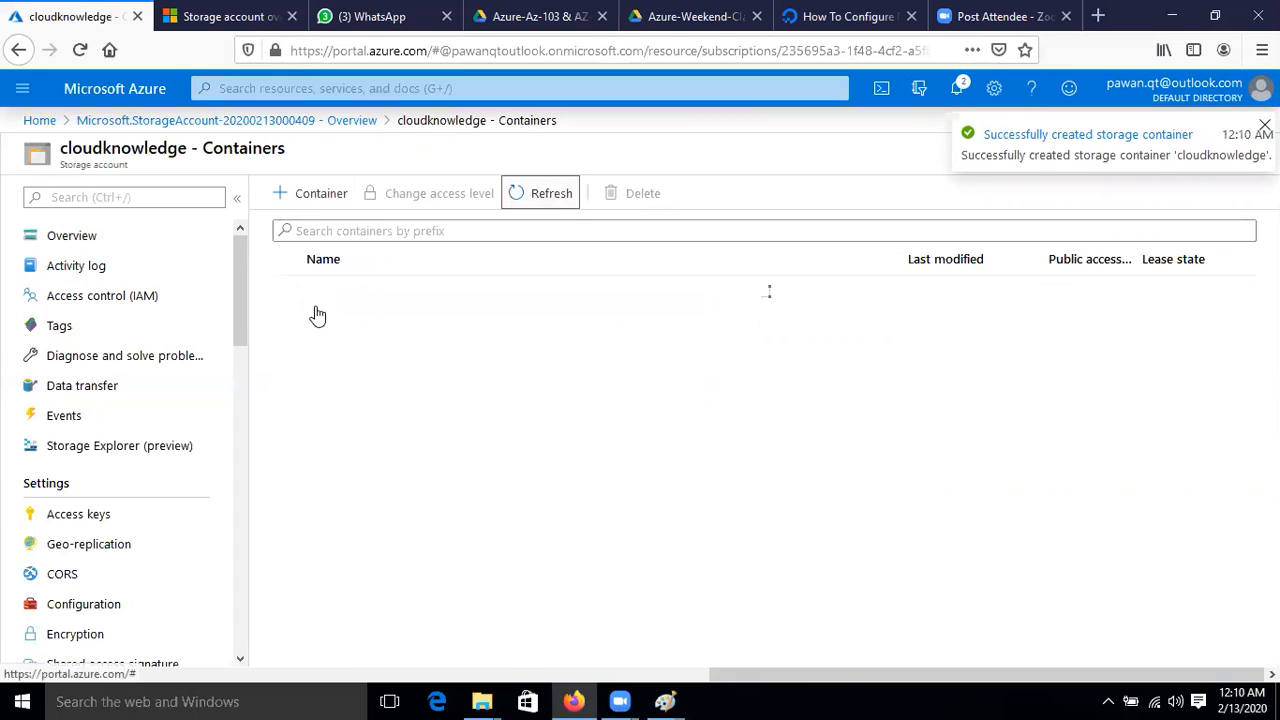
Step: Open the cloudknowledge container's properties and copy its URL
click(288, 295)
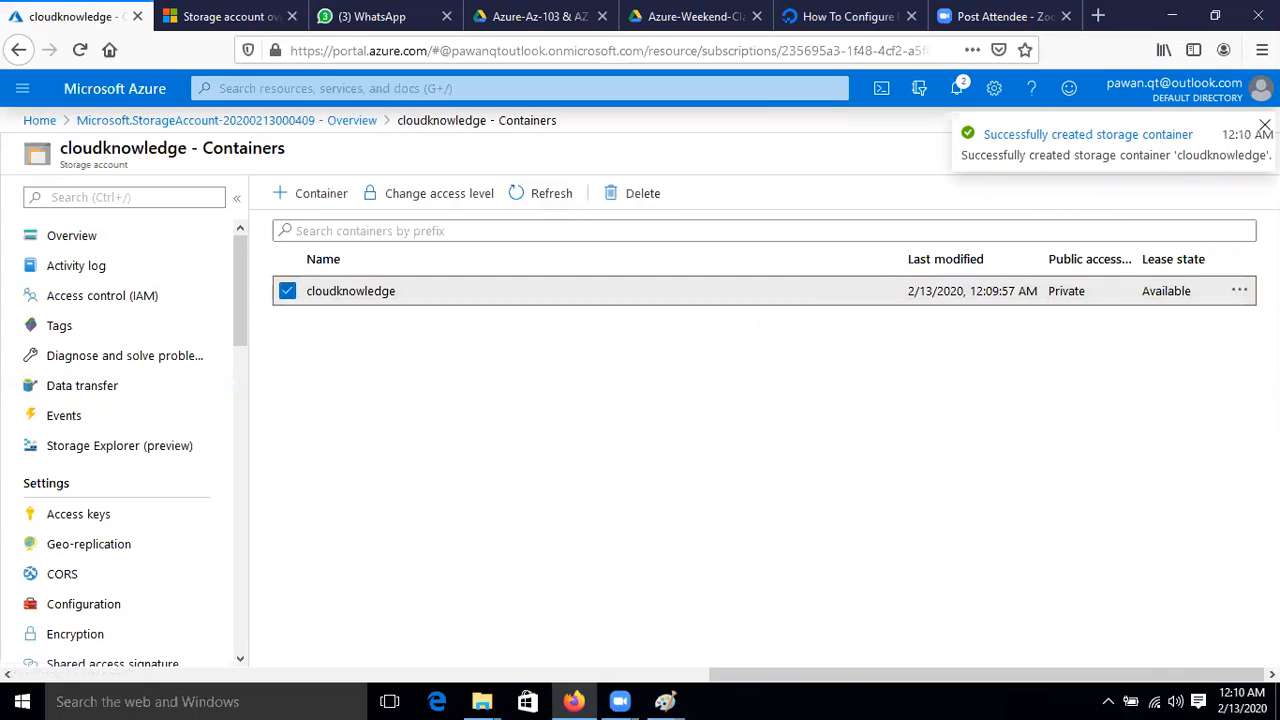
click(1237, 291)
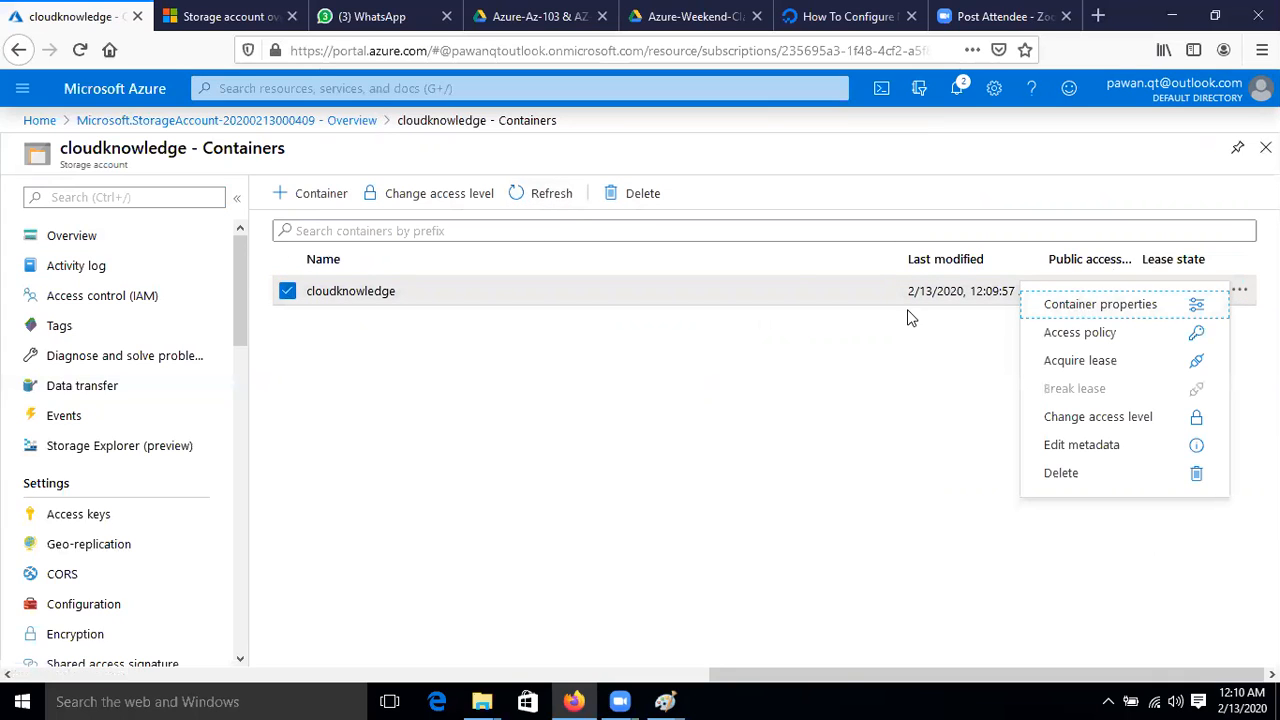
click(1113, 302)
click(1239, 290)
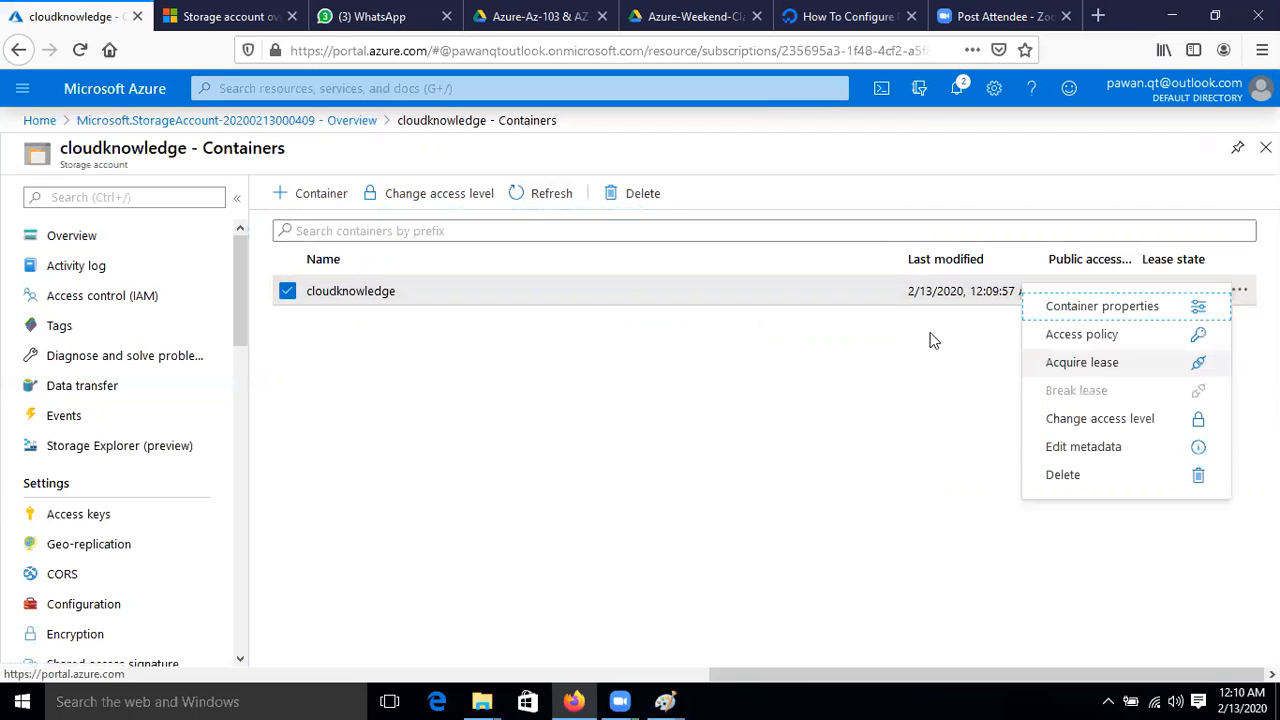
click(1173, 308)
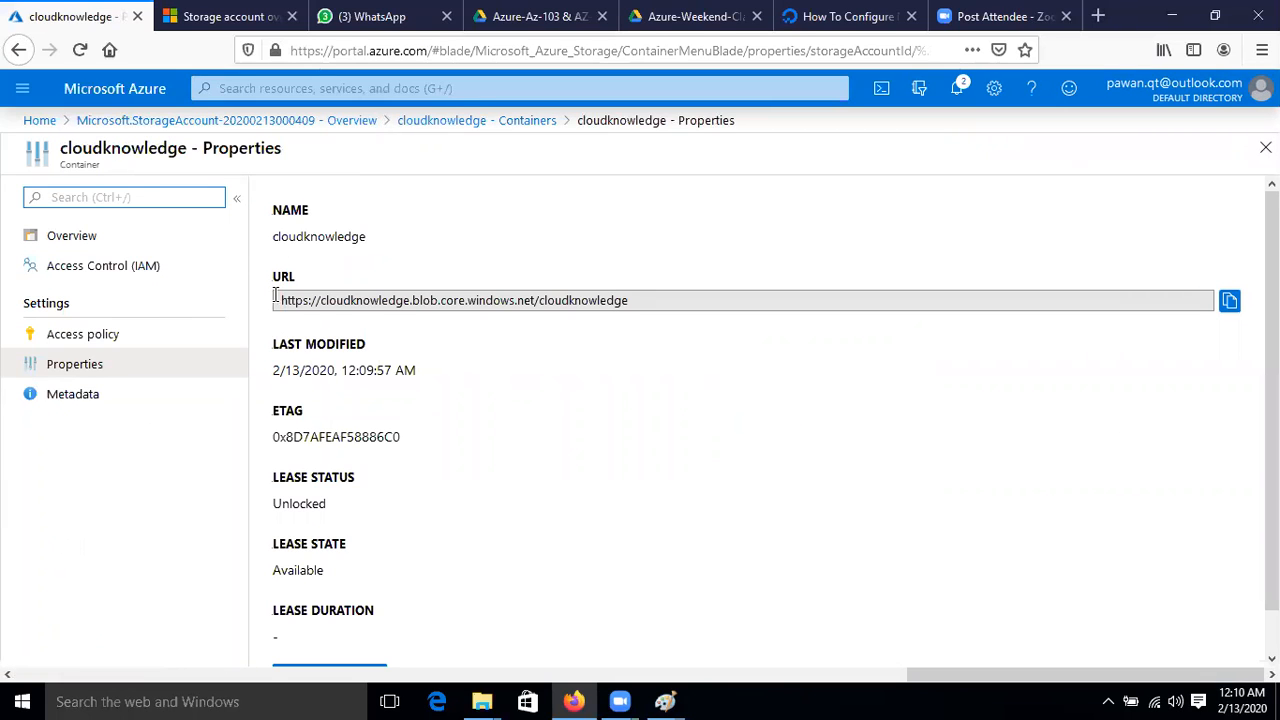
click(1229, 302)
click(1229, 302)
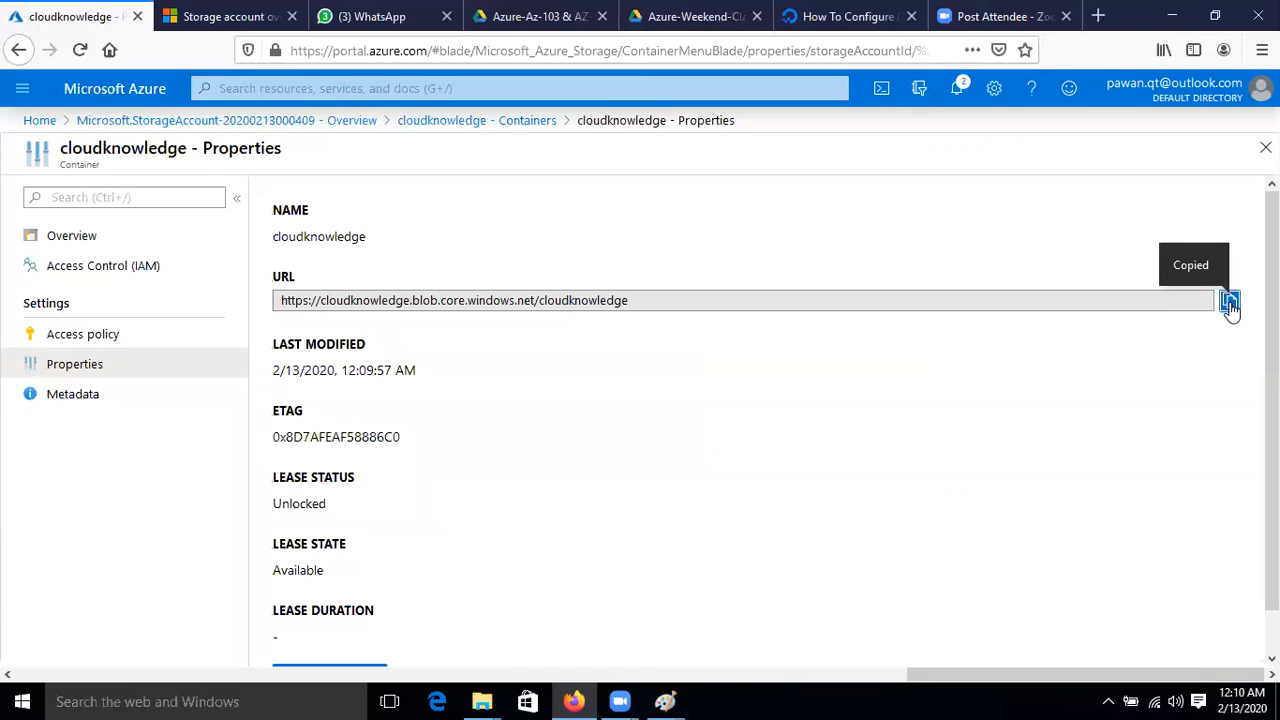
Step: Launch a new Paint window by running mspaint
key(super+r)
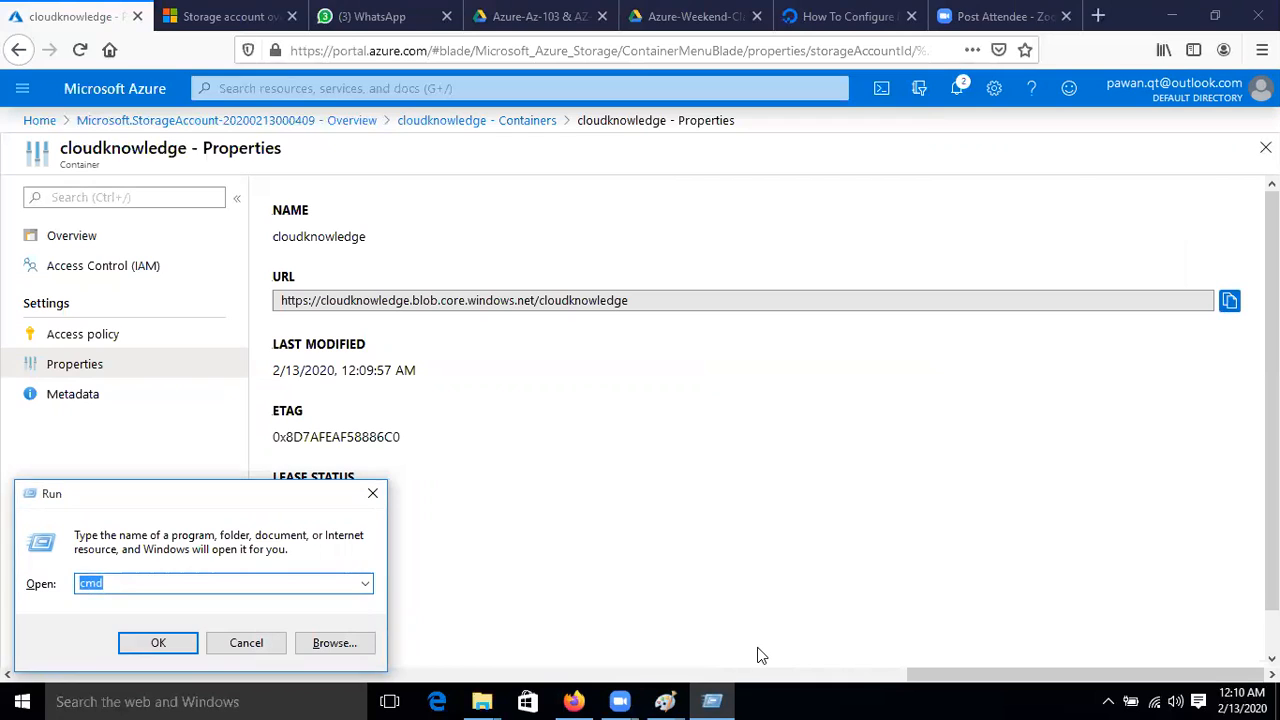
click(665, 701)
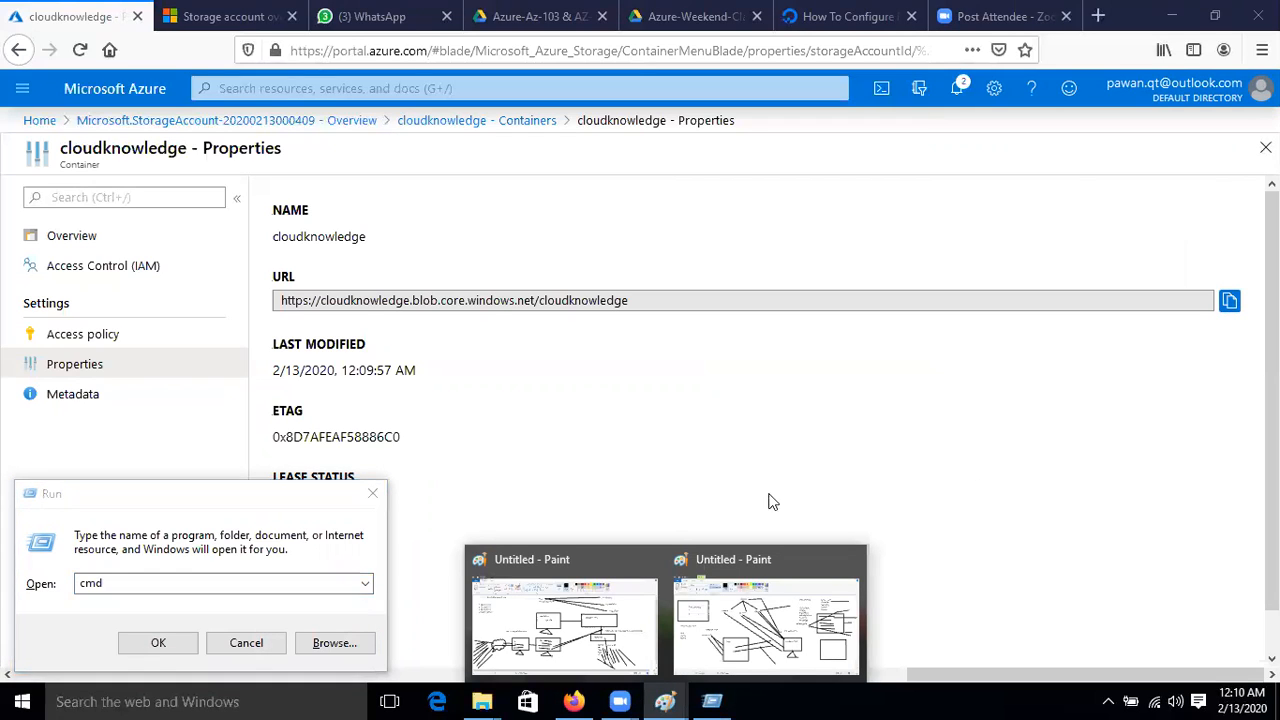
click(194, 583)
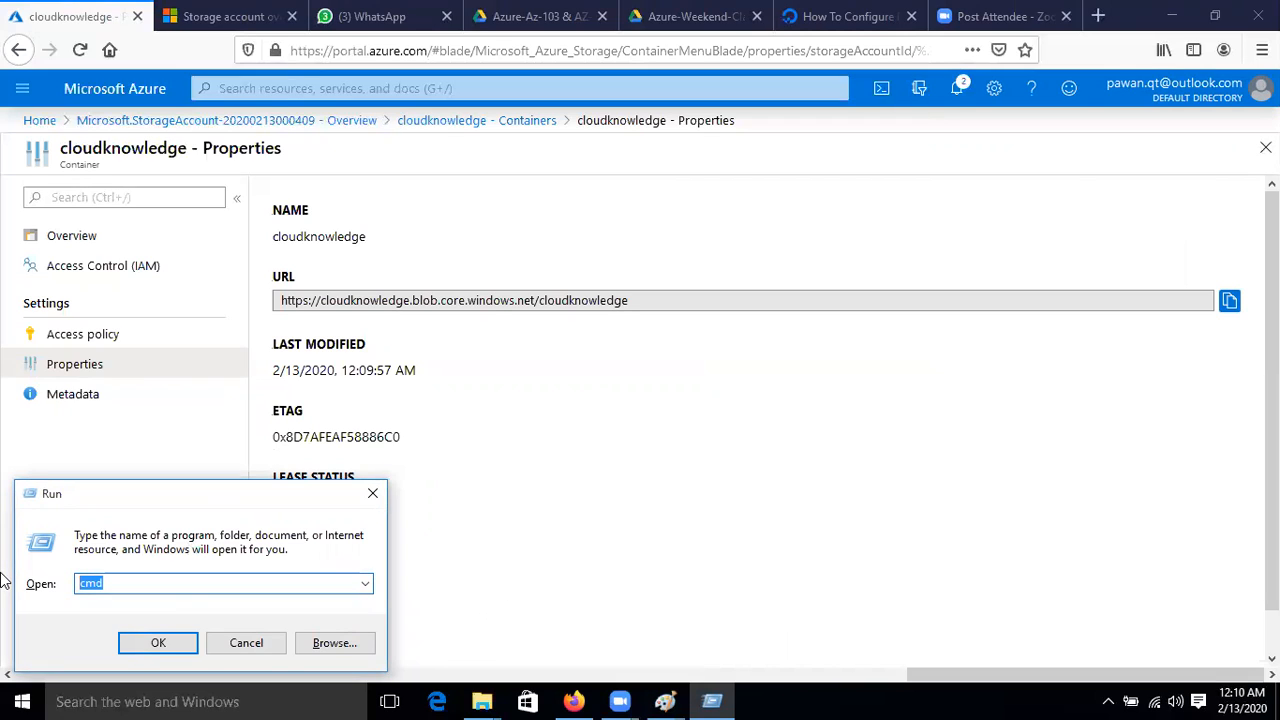
text(m)
key(BackSpace)
text(ma)
key(BackSpace)
key(BackSpace)
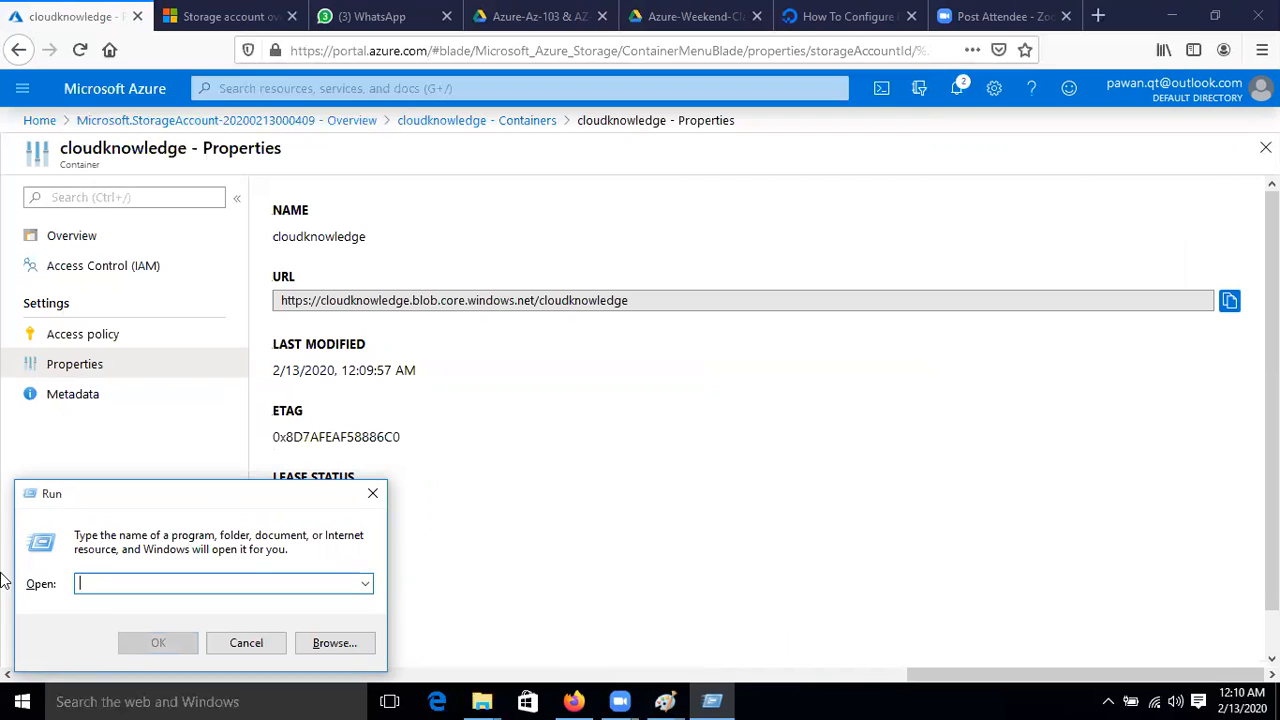
text(mspaint)
key(Return)
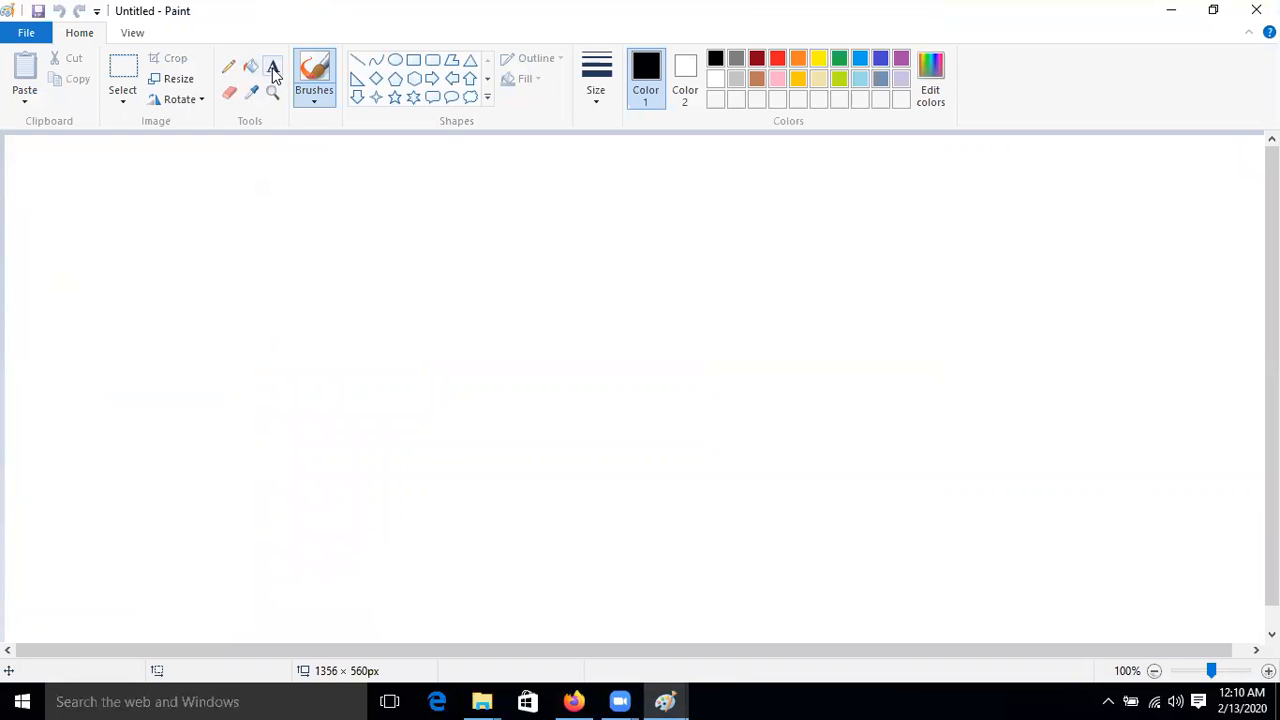
Step: Add a text box about 532 × 283 px on the blank canvas and paste the container URL into it
click(272, 67)
drag(63, 201, 564, 467)
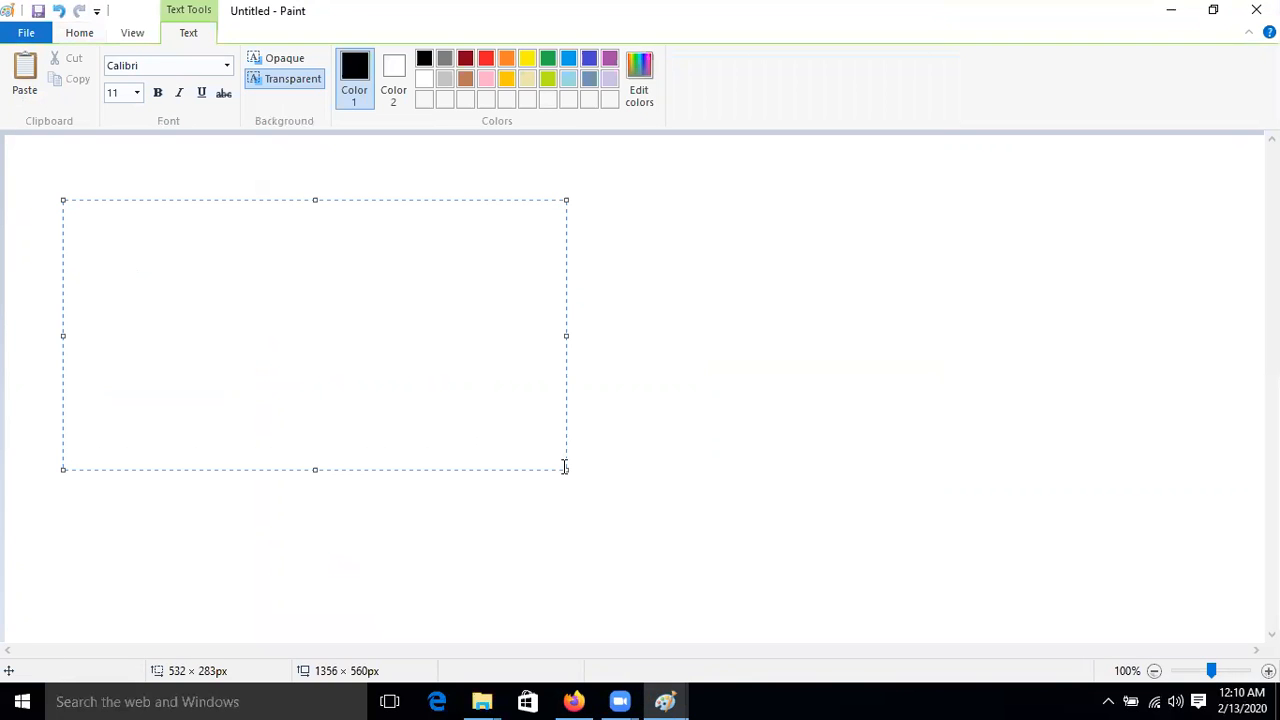
key(ctrl+v)
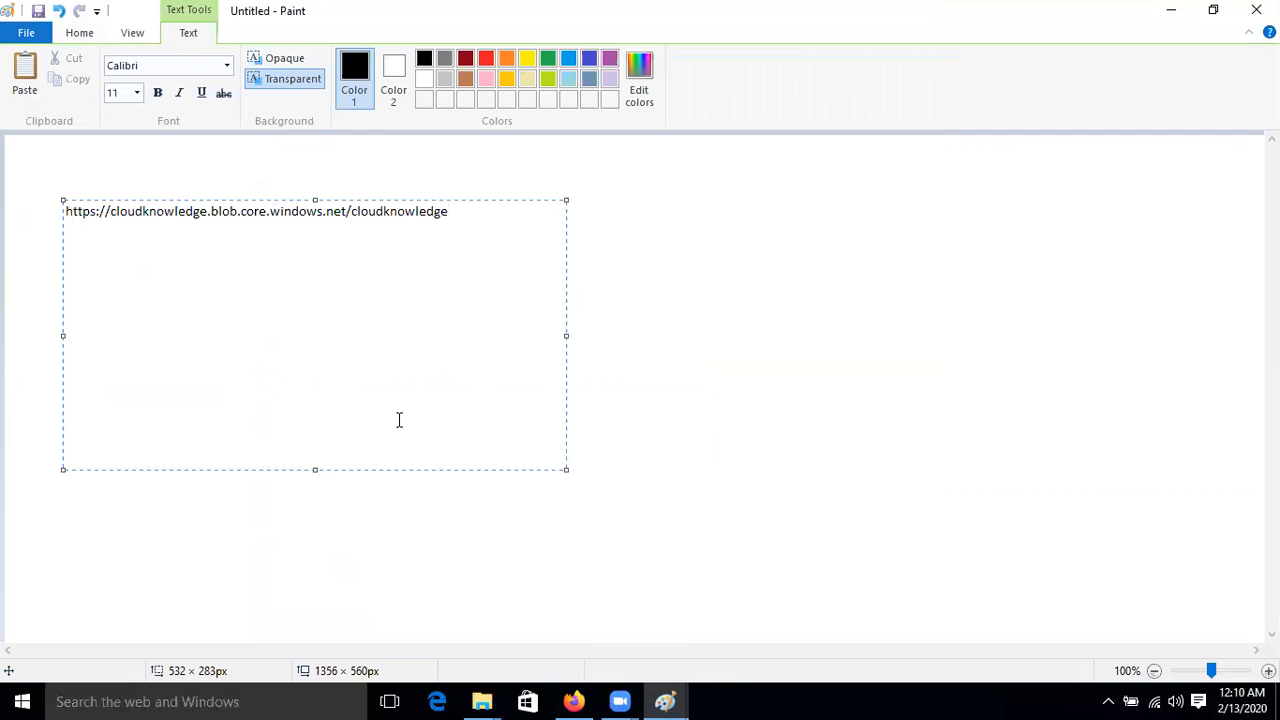
Step: Switch back to the Azure portal in Firefox, refresh the containers list, and open the cloudknowledge container
click(575, 701)
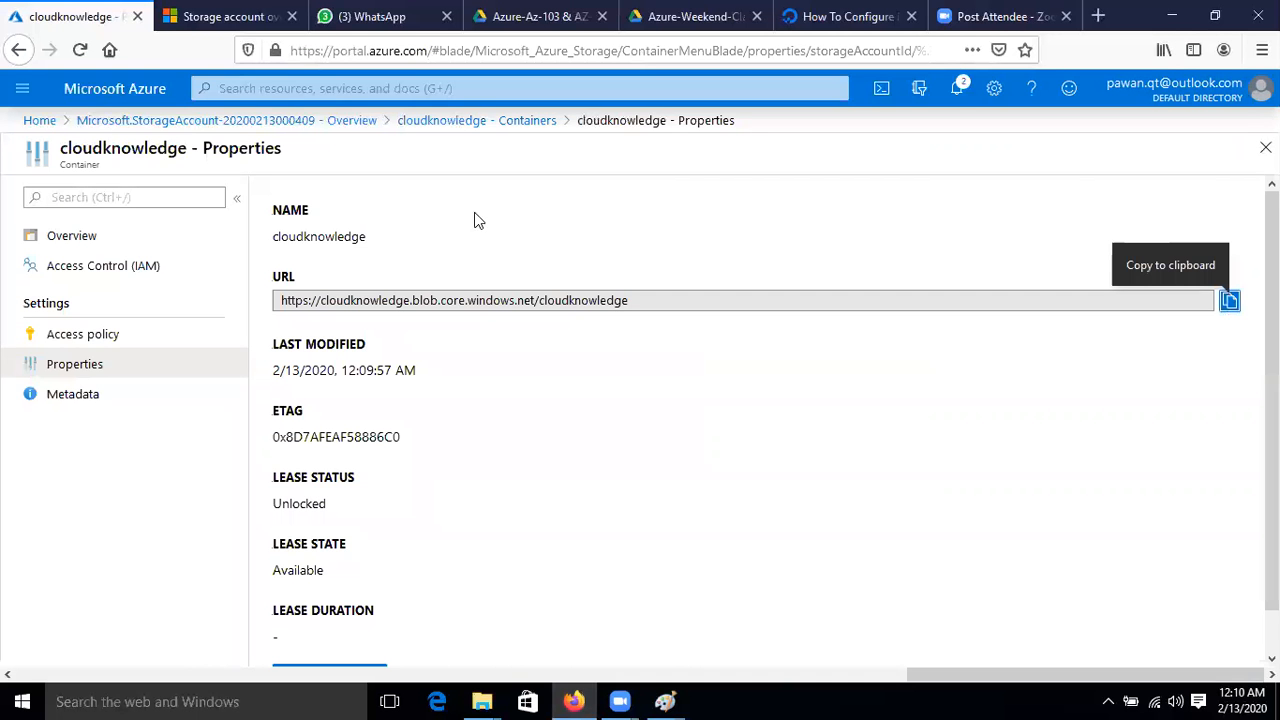
click(492, 122)
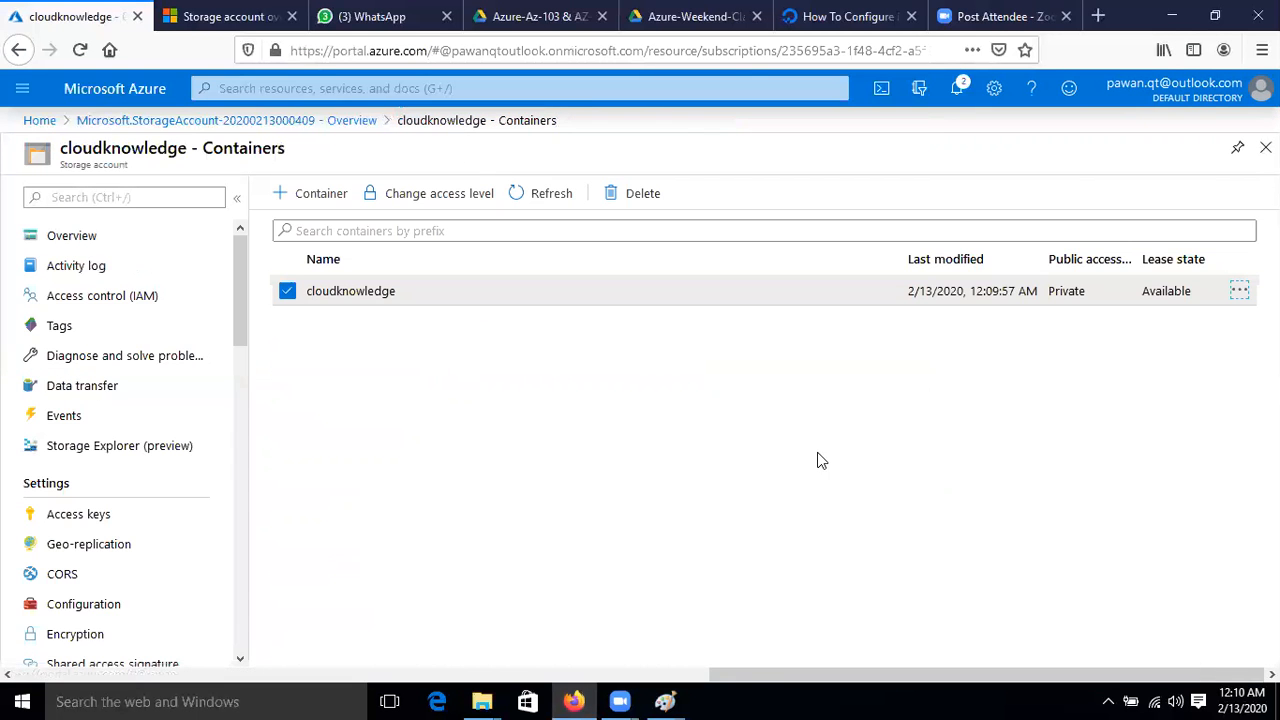
click(545, 193)
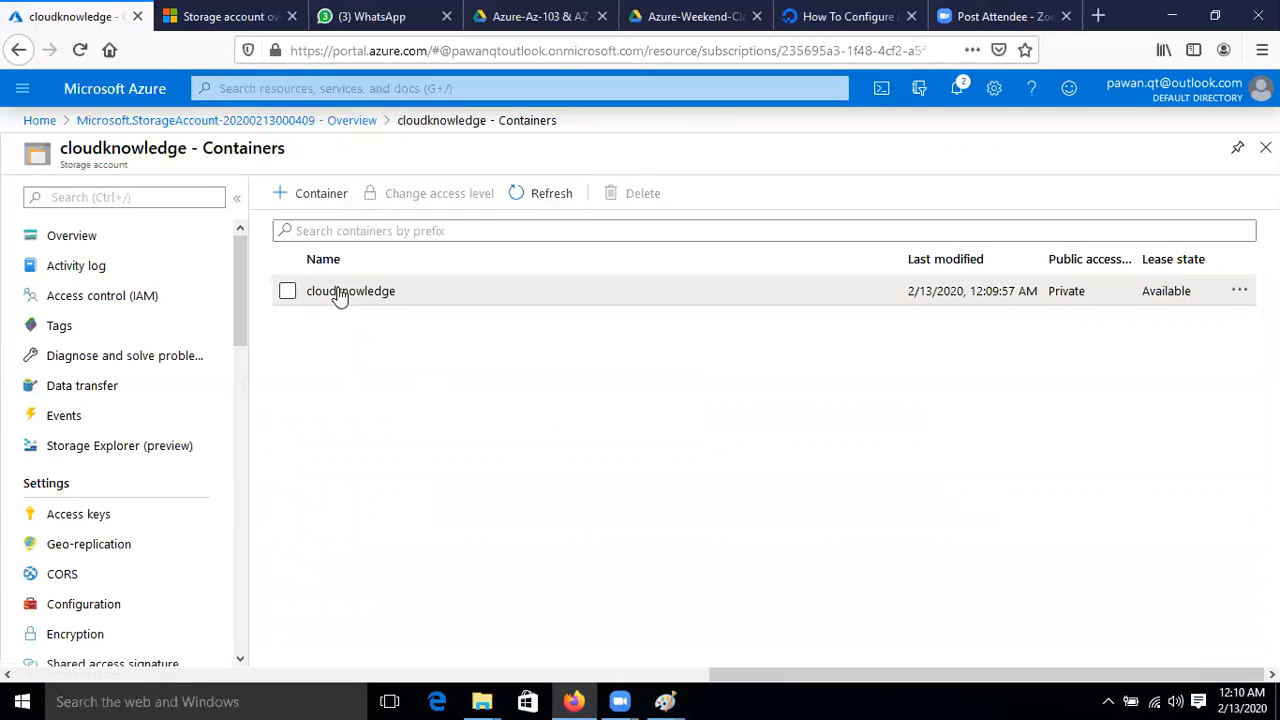
click(337, 291)
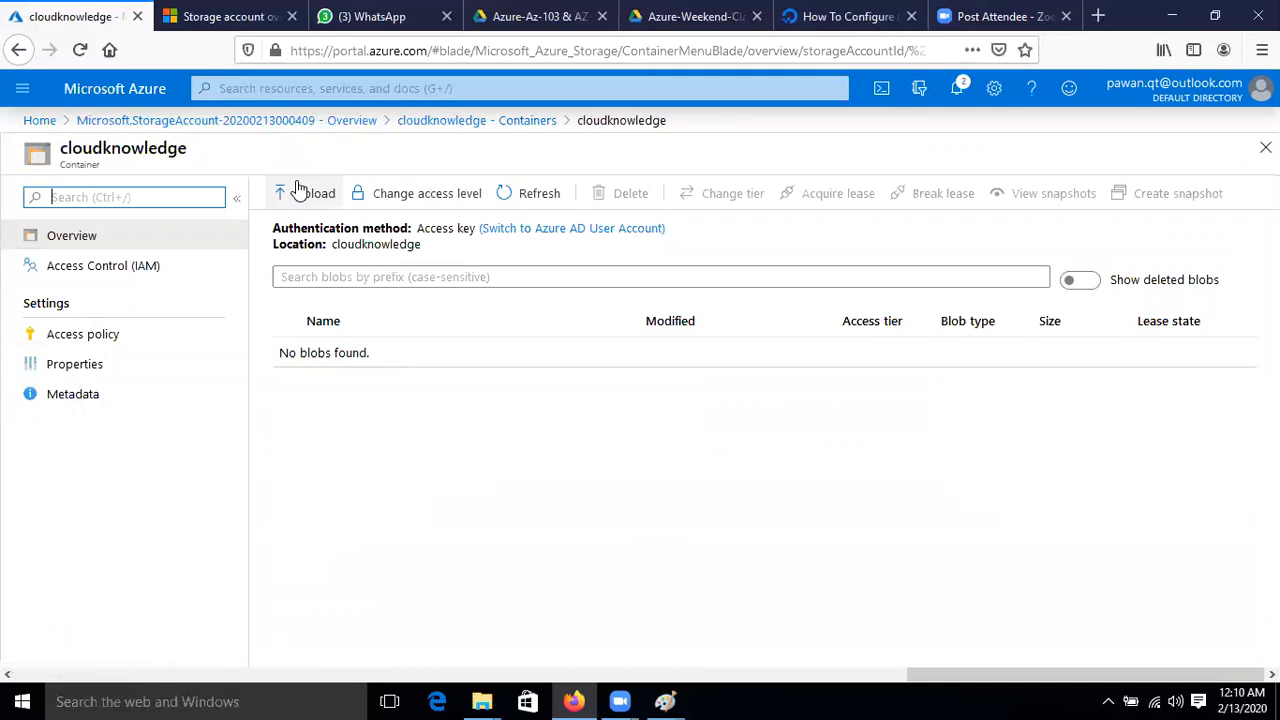
Step: Upload IMG_0489.JPG from the Desktop to the cloudknowledge container and close the upload pane
click(281, 196)
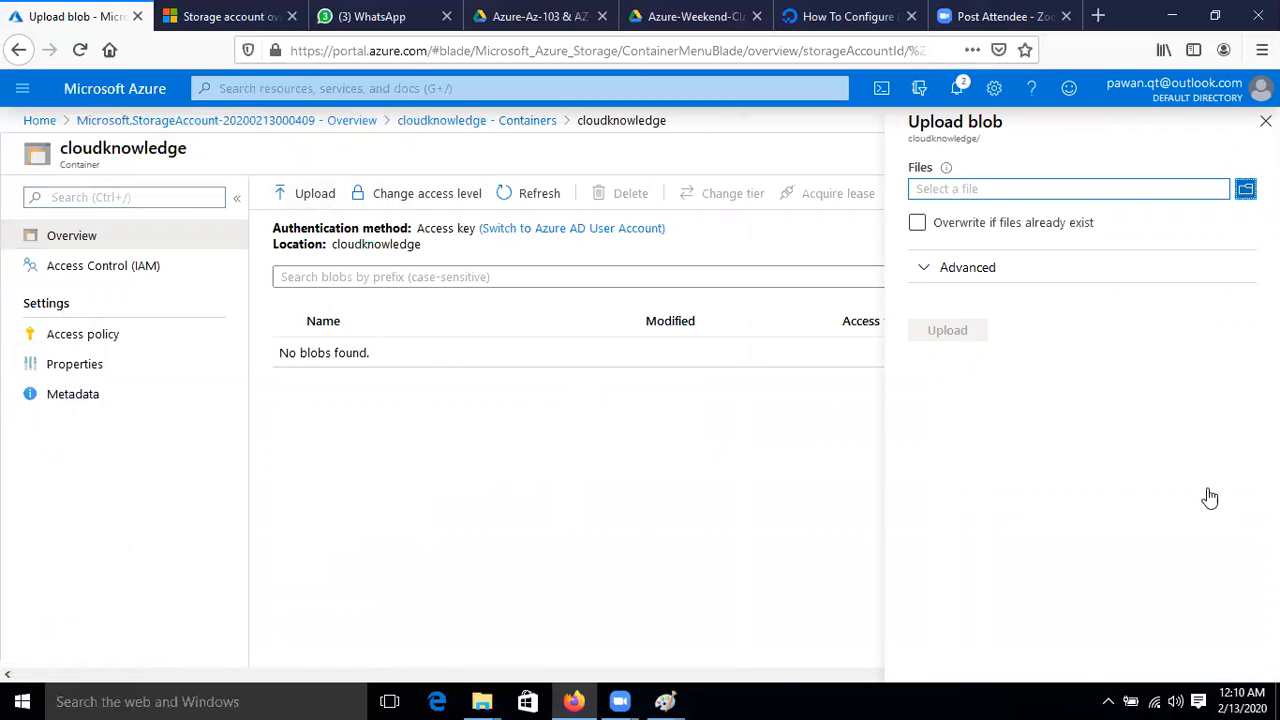
click(150, 349)
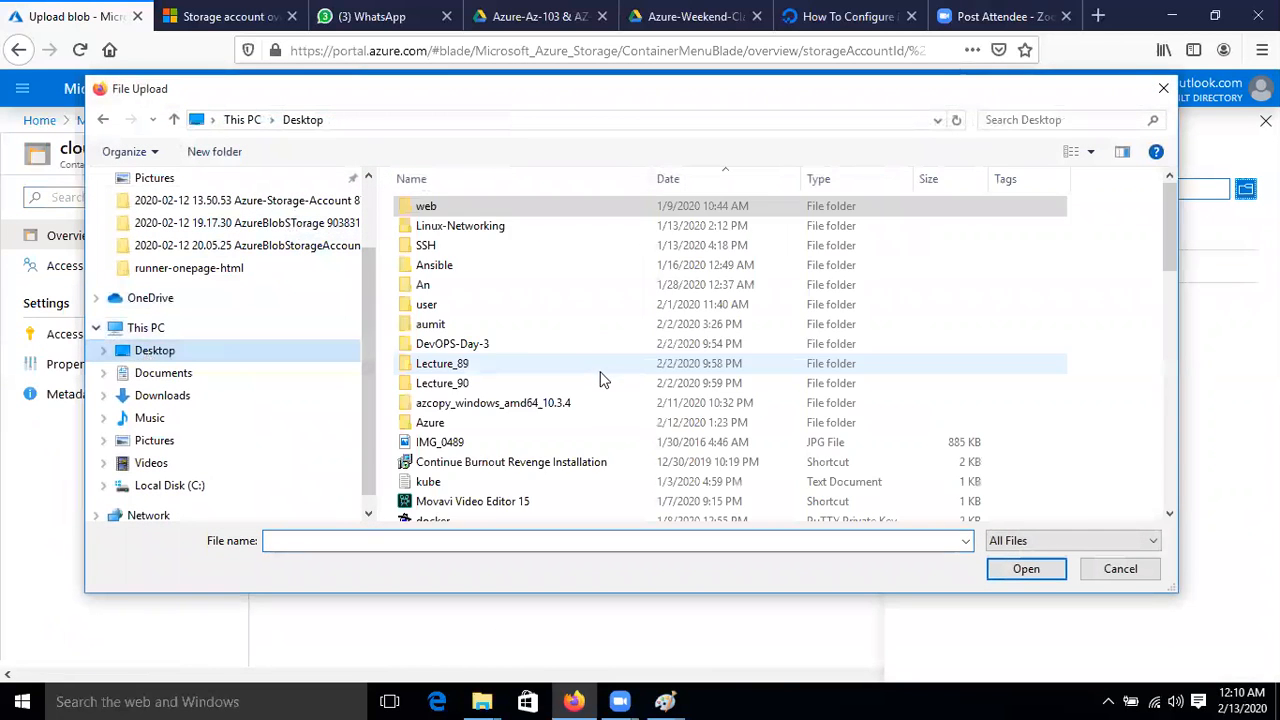
double_click(470, 450)
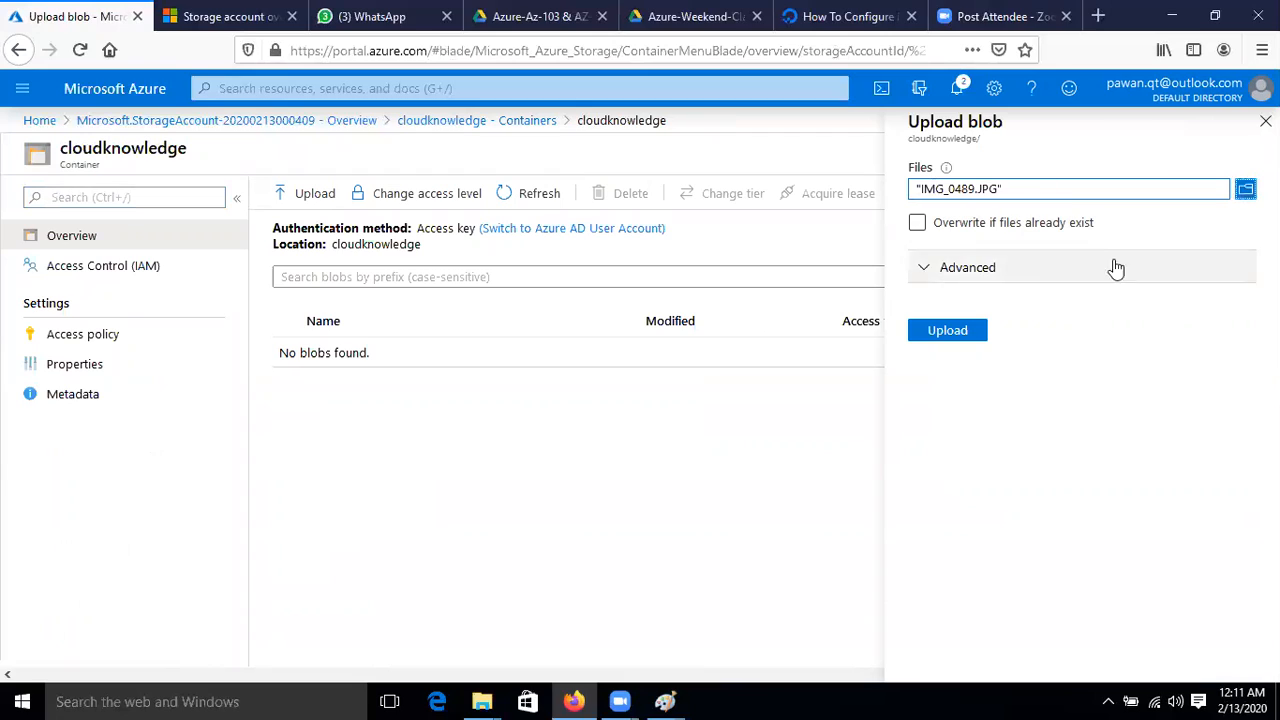
click(945, 332)
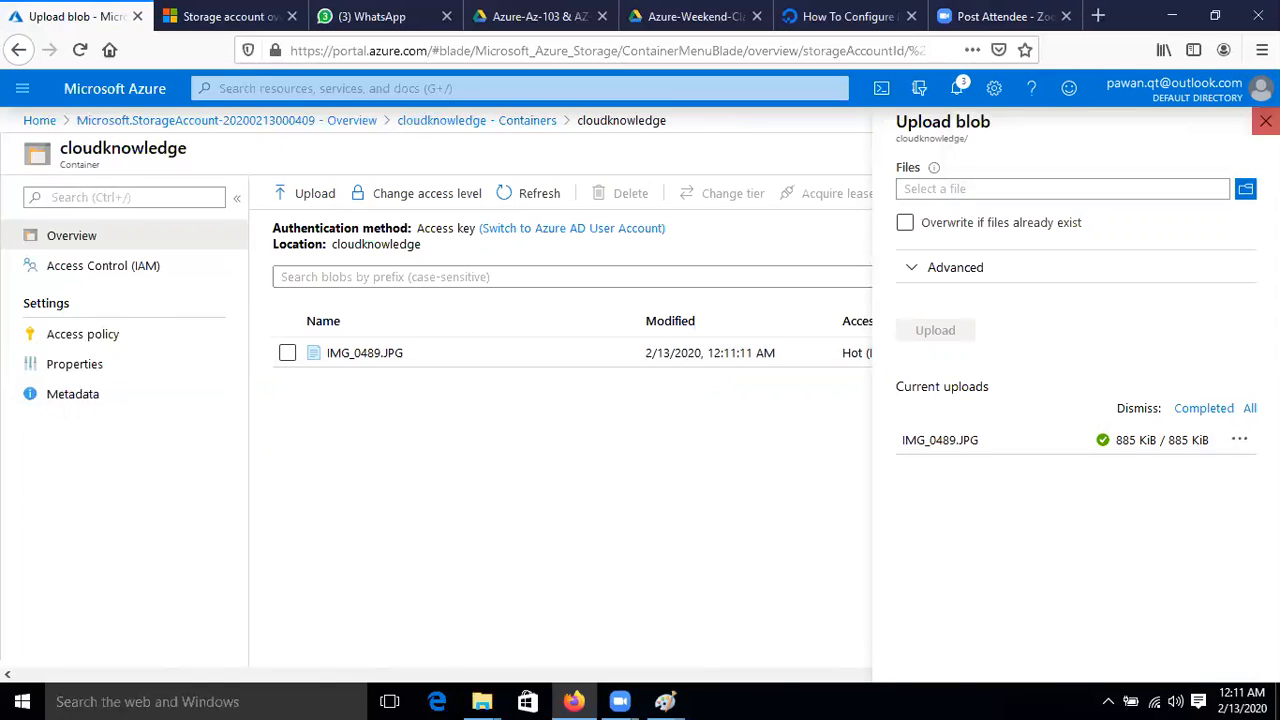
click(1264, 122)
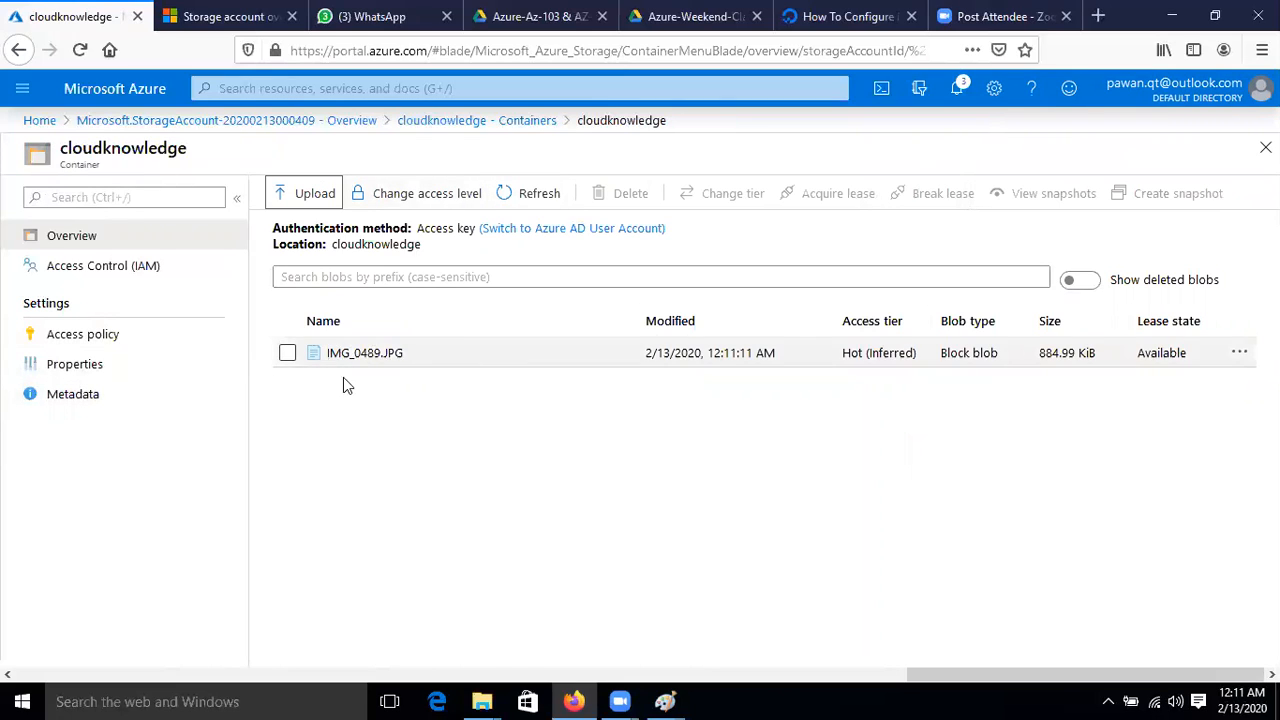
Step: Copy the URL of the IMG_0489.JPG blob and paste it on a new line below the container URL in Paint
click(362, 354)
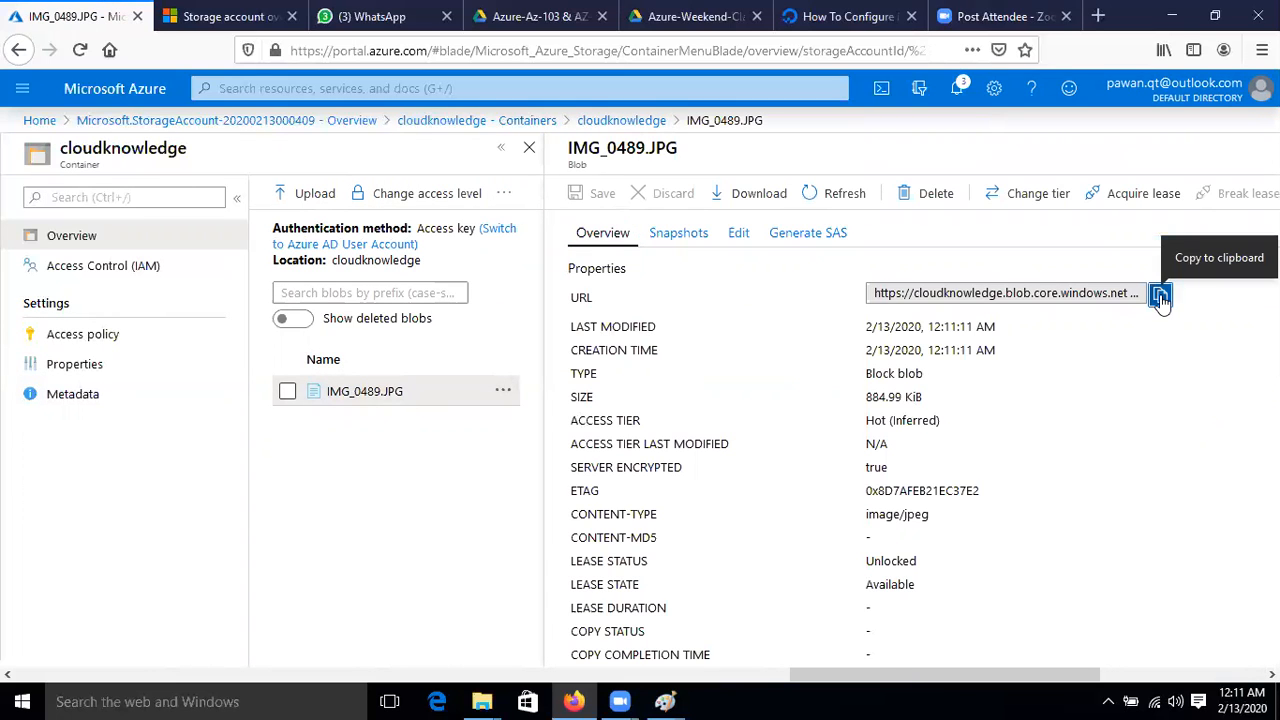
click(1160, 296)
mouse_move(665, 700)
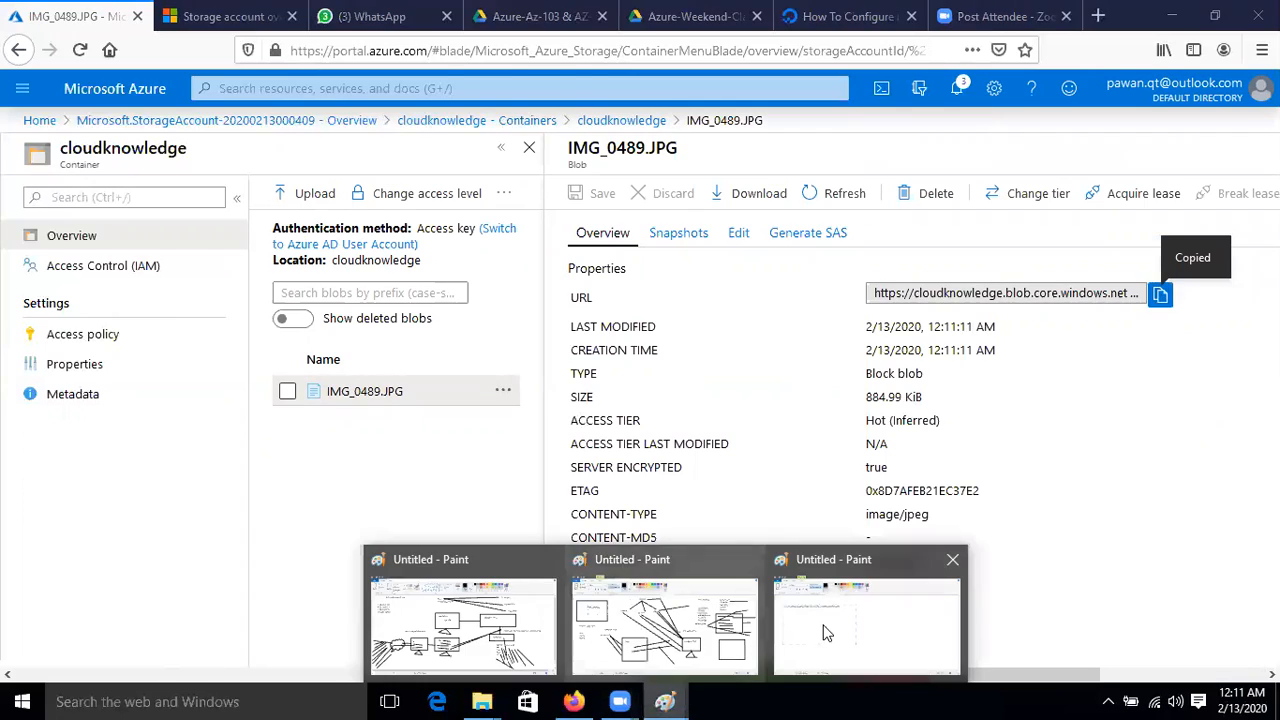
click(665, 610)
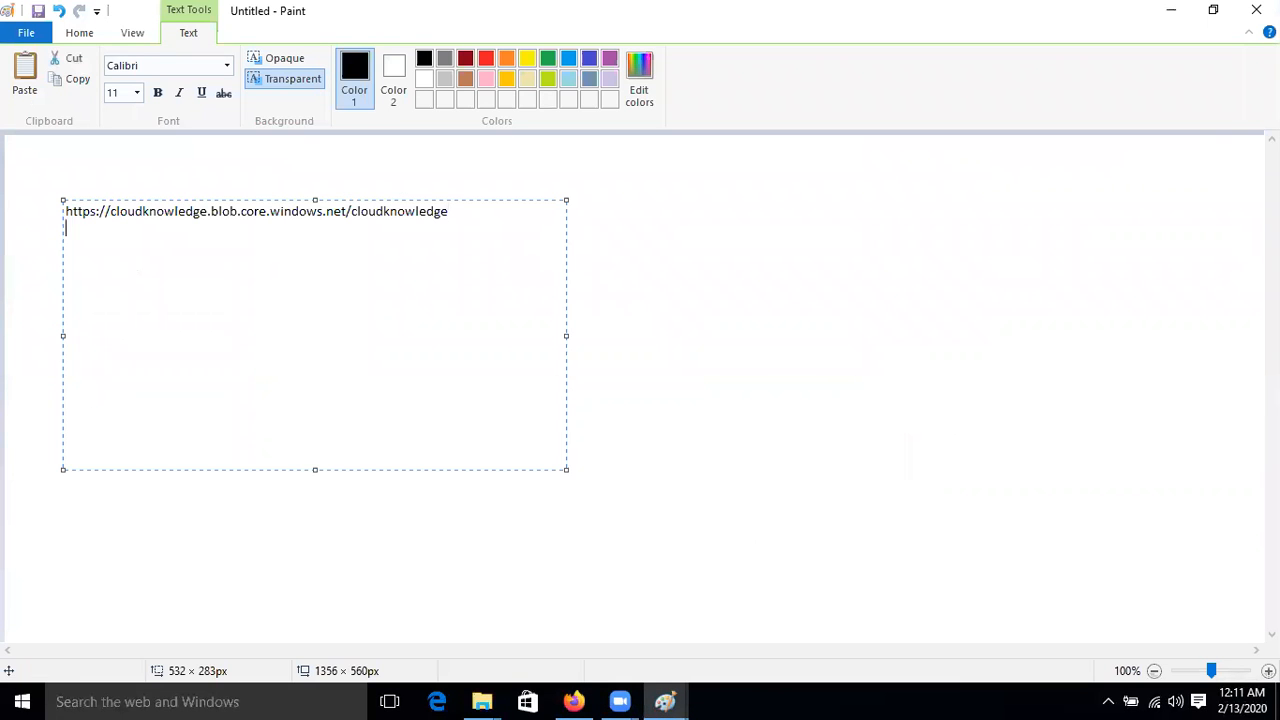
key(Return)
key(ctrl+v)
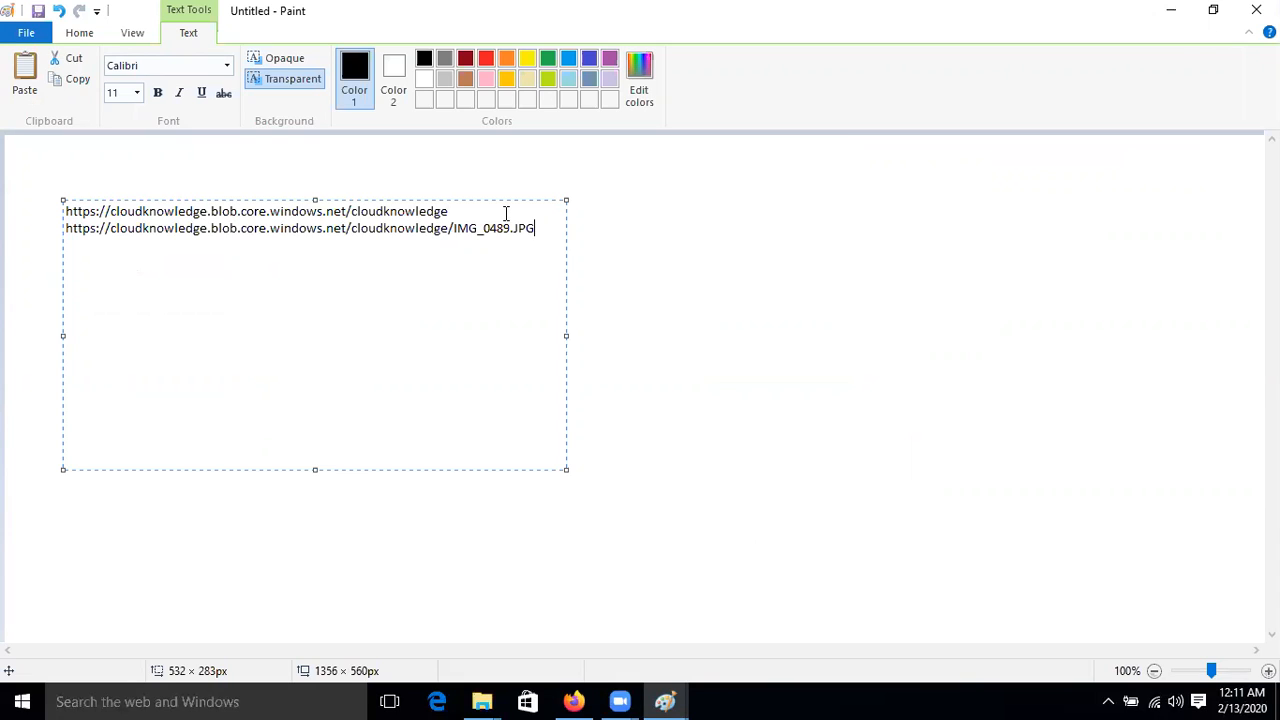
click(645, 294)
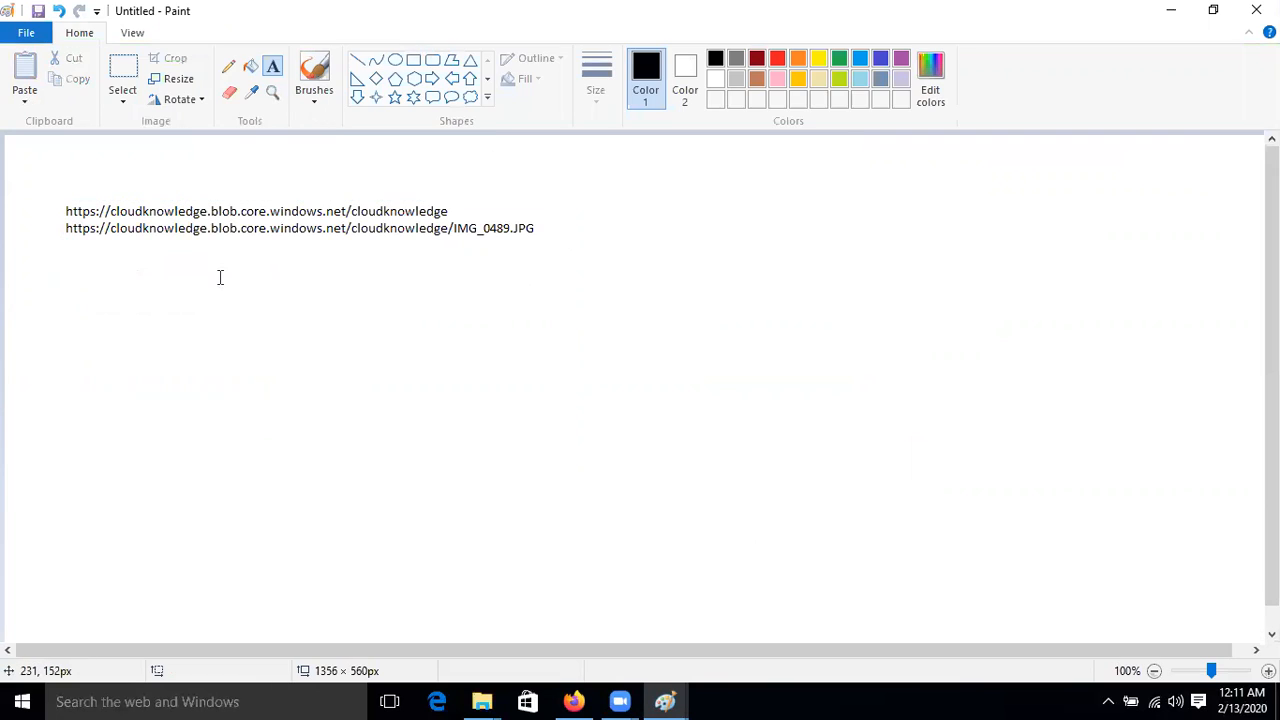
Step: Draw a straight line rightward from the end of the container URL and label its far end "container"
click(360, 70)
drag(456, 208, 1003, 254)
click(273, 66)
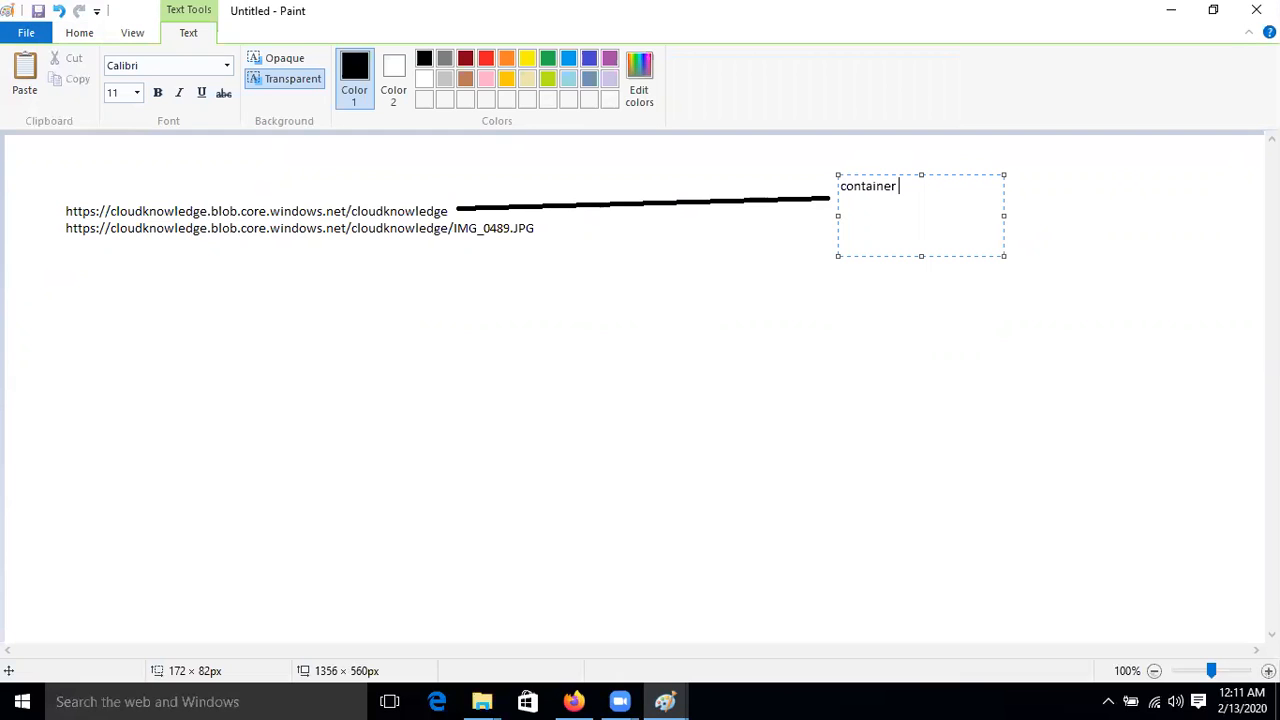
click(363, 220)
Step: Draw a straight line from the end of the IMG_0489.JPG URL toward the lower right and label it "blob"
click(357, 62)
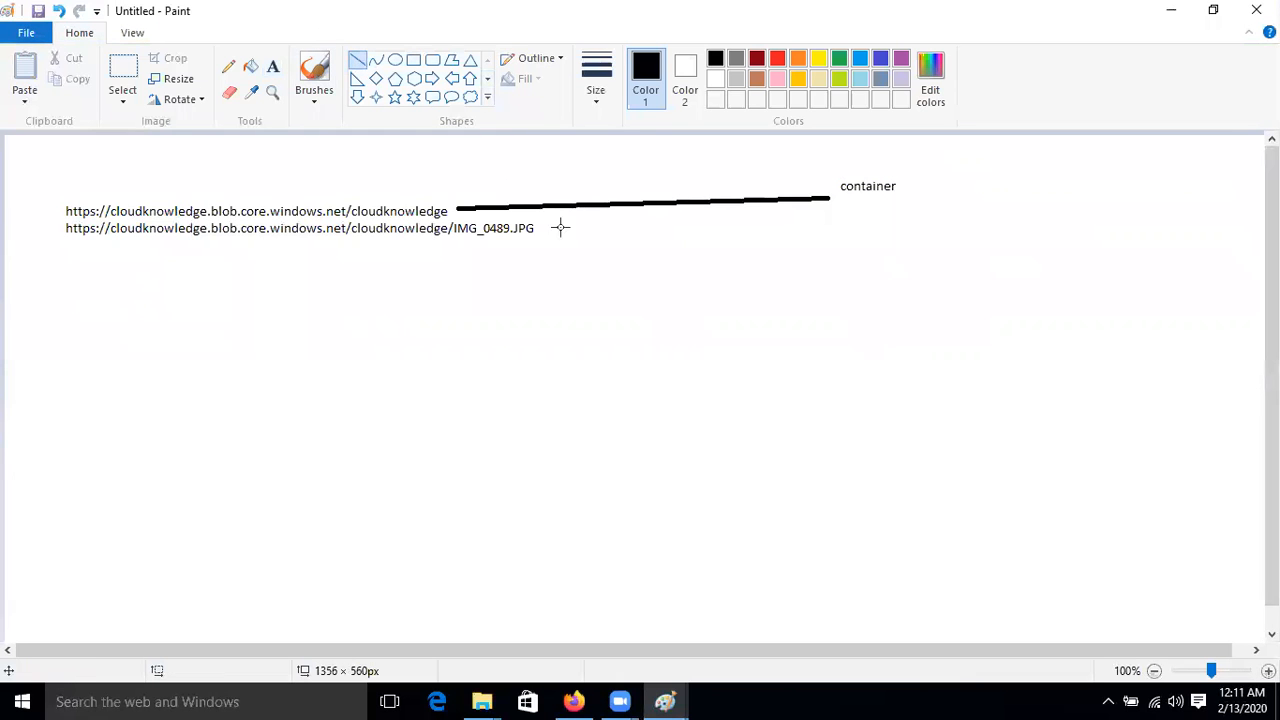
mouse_move(538, 228)
mouse_down()
mouse_move(944, 267)
mouse_move(1143, 320)
mouse_up()
click(273, 66)
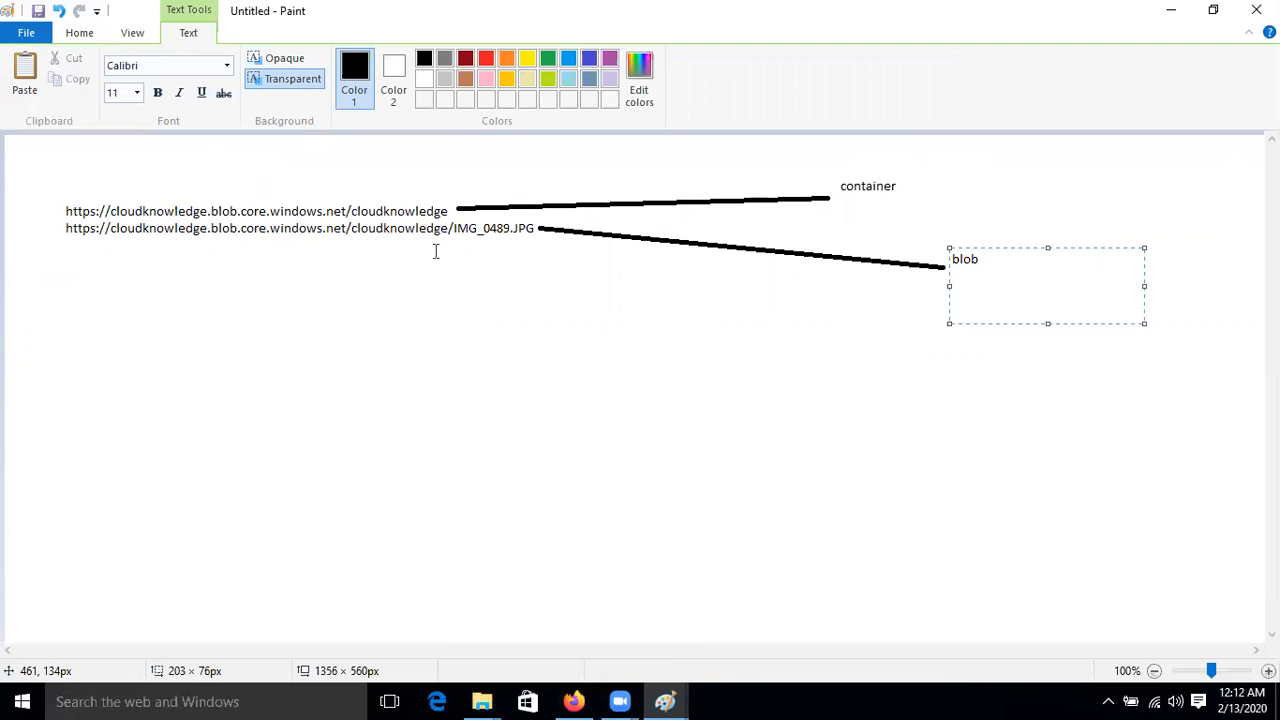
Step: Switch to the Azure portal, refresh the blob list, mark cloudknowledge in the storage account's container list, and open that container
click(573, 701)
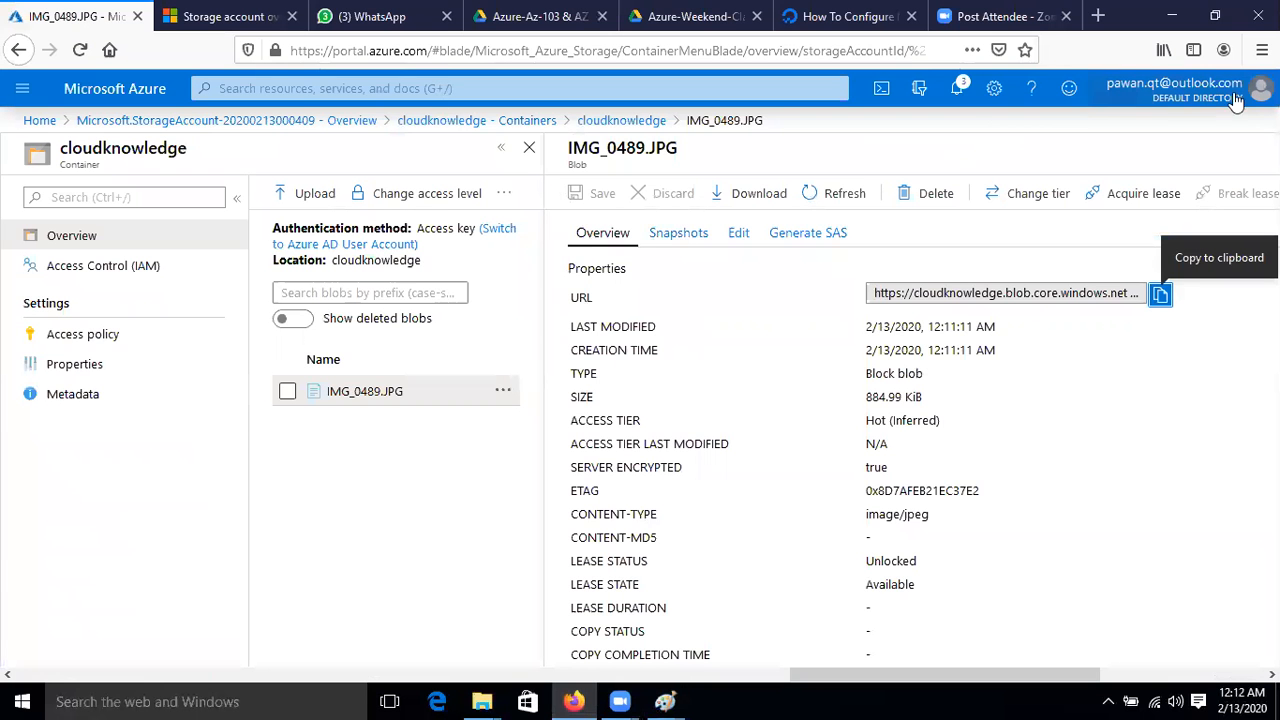
click(612, 120)
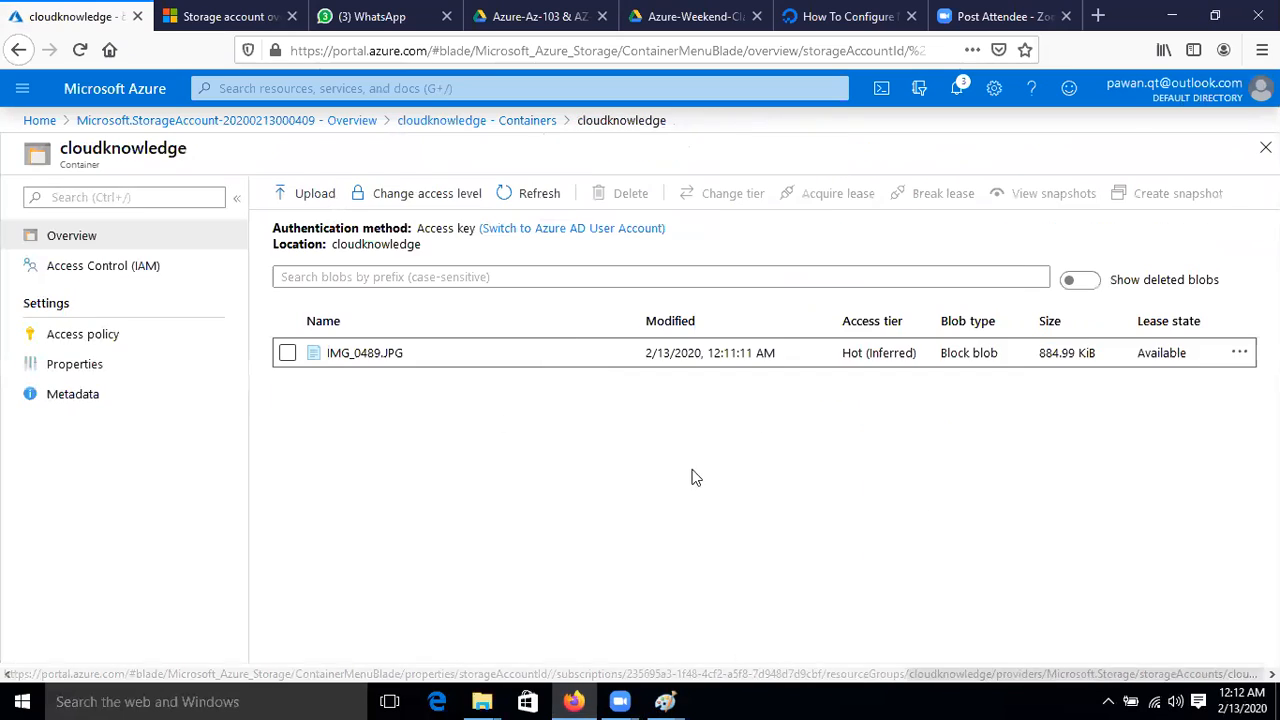
click(550, 198)
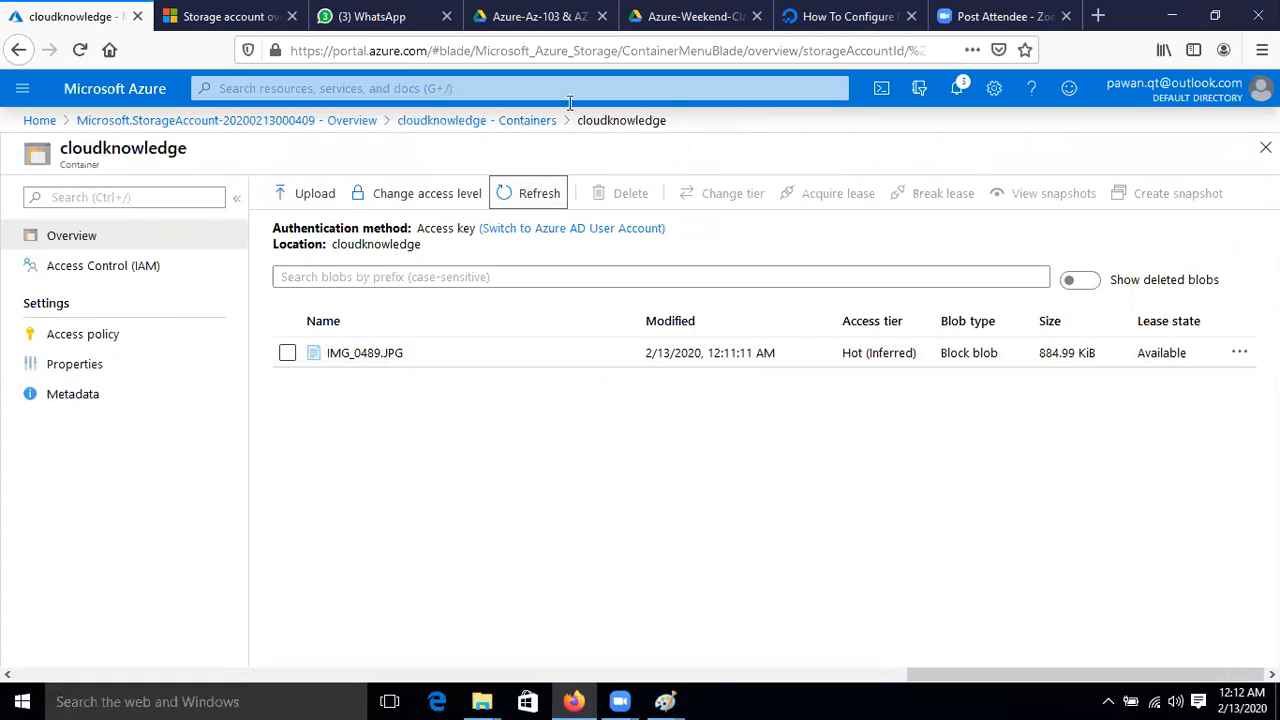
click(476, 120)
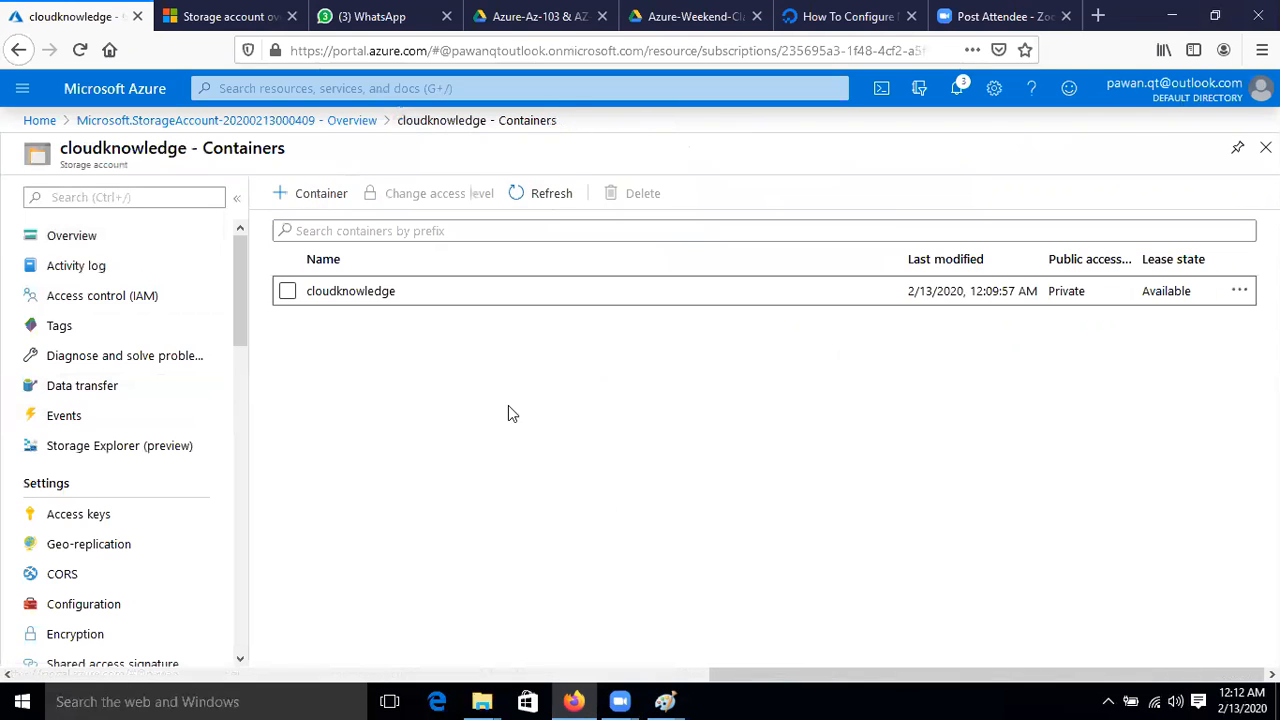
click(287, 292)
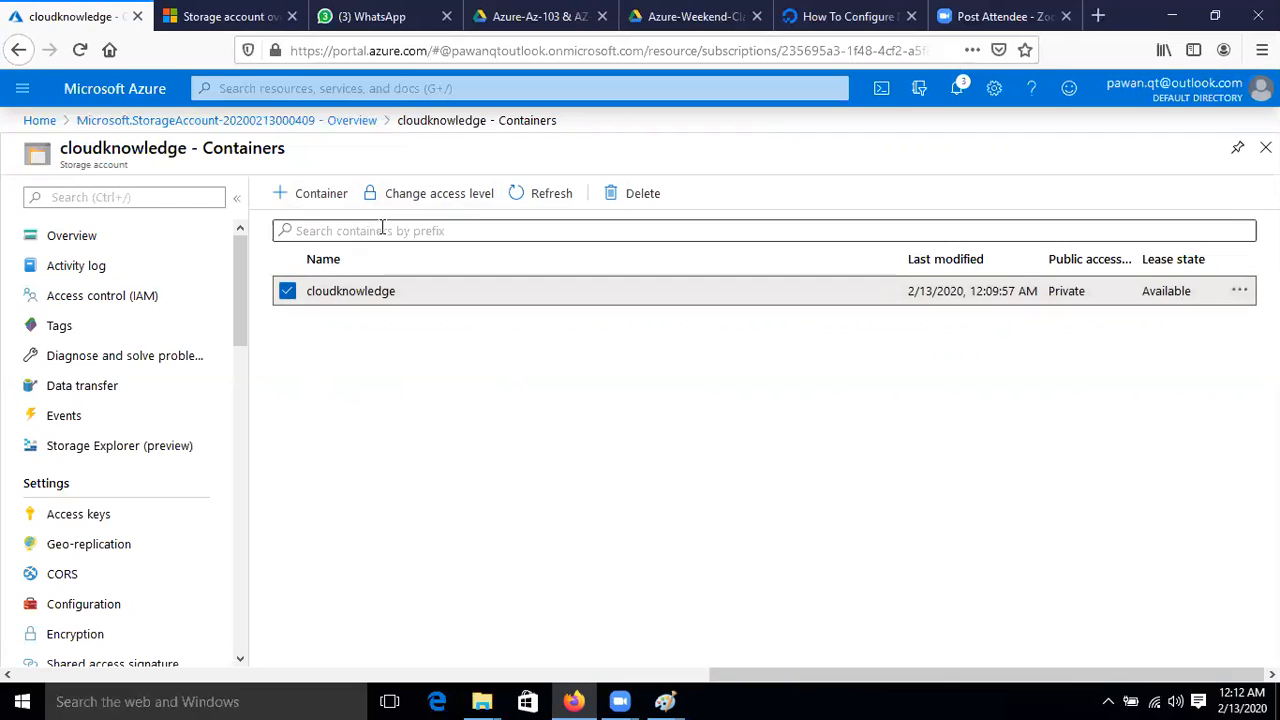
click(352, 292)
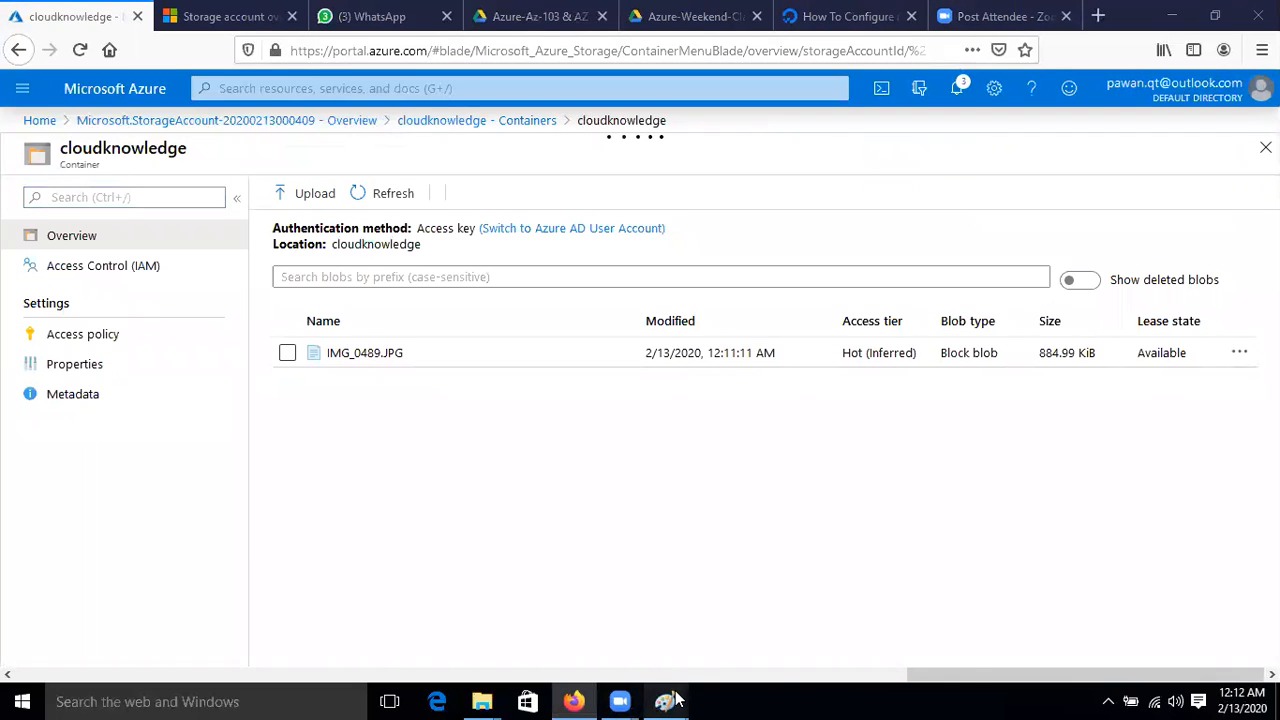
mouse_move(675, 700)
click(870, 600)
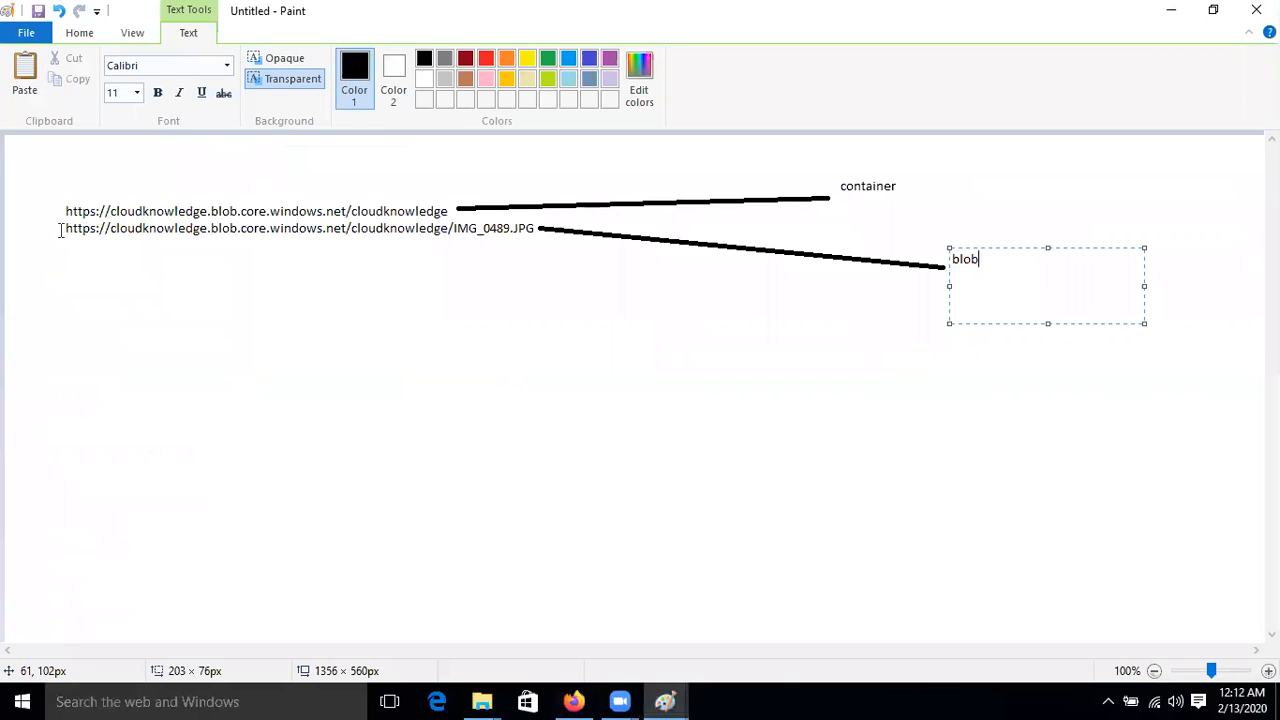
click(575, 700)
click(1098, 16)
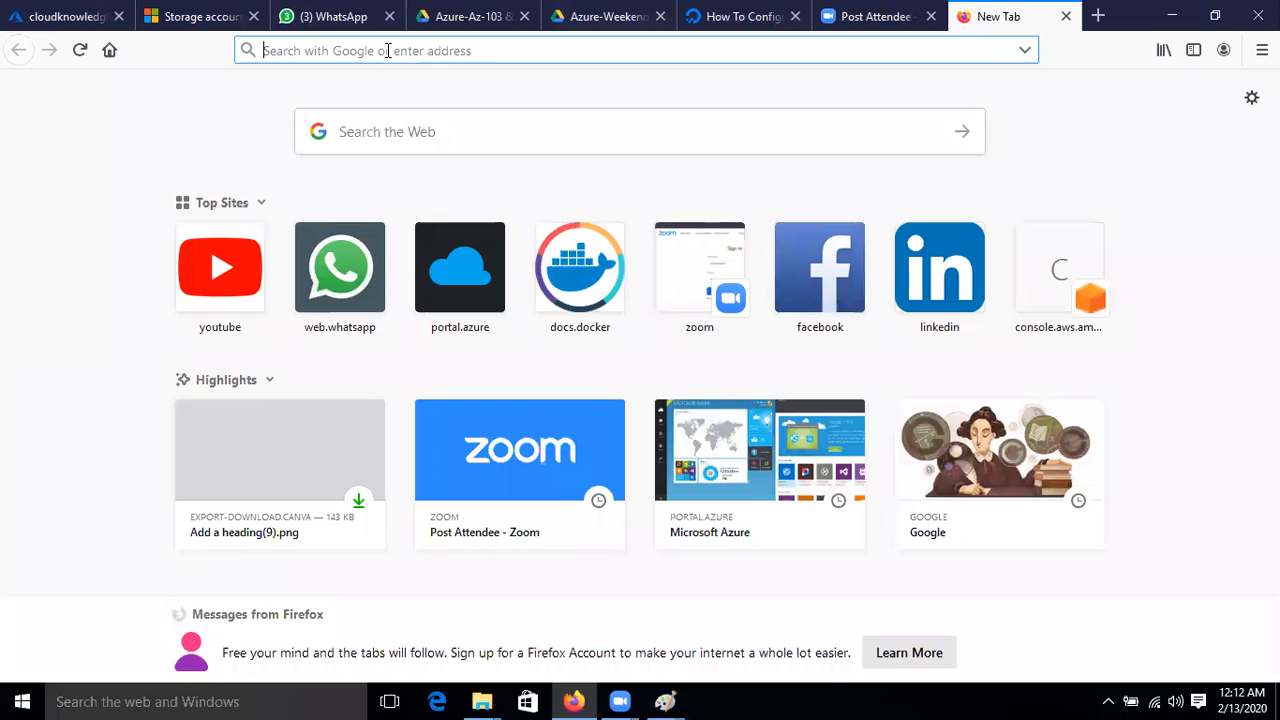
text(https://cloudknowledge.blob.core.windows.net/cloudknowledge/IMG_0489.JPG)
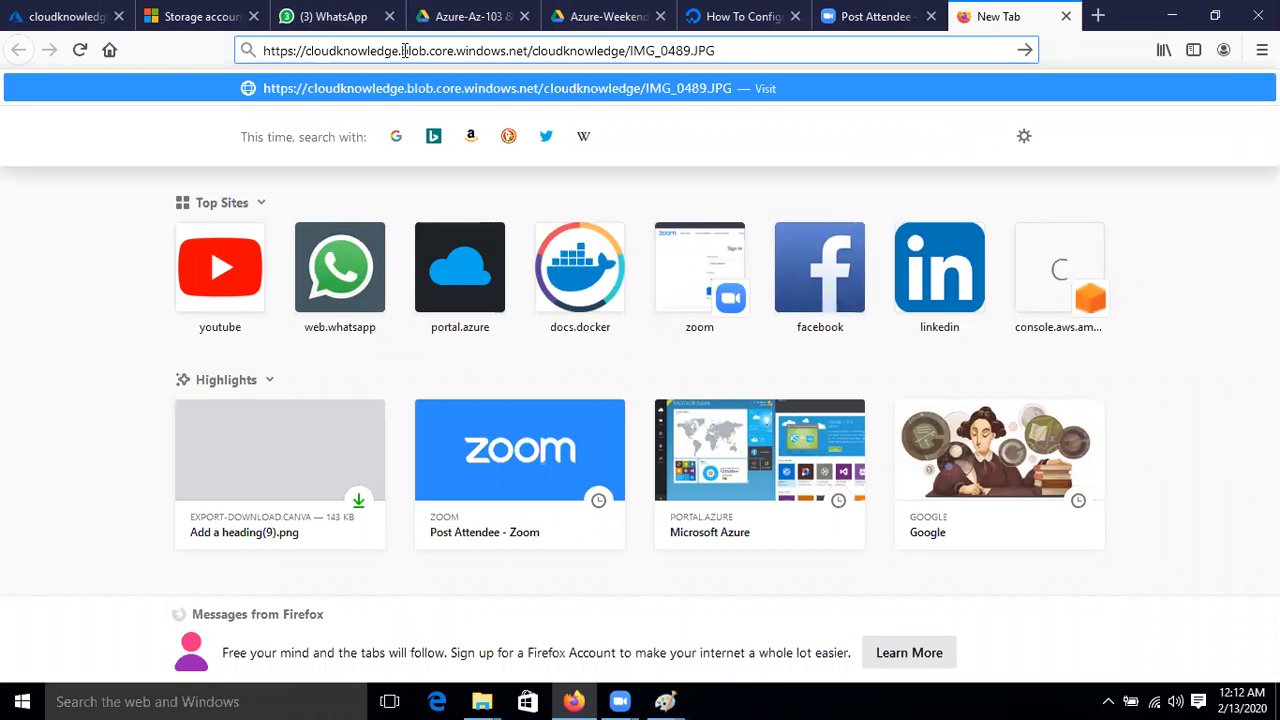
key(Return)
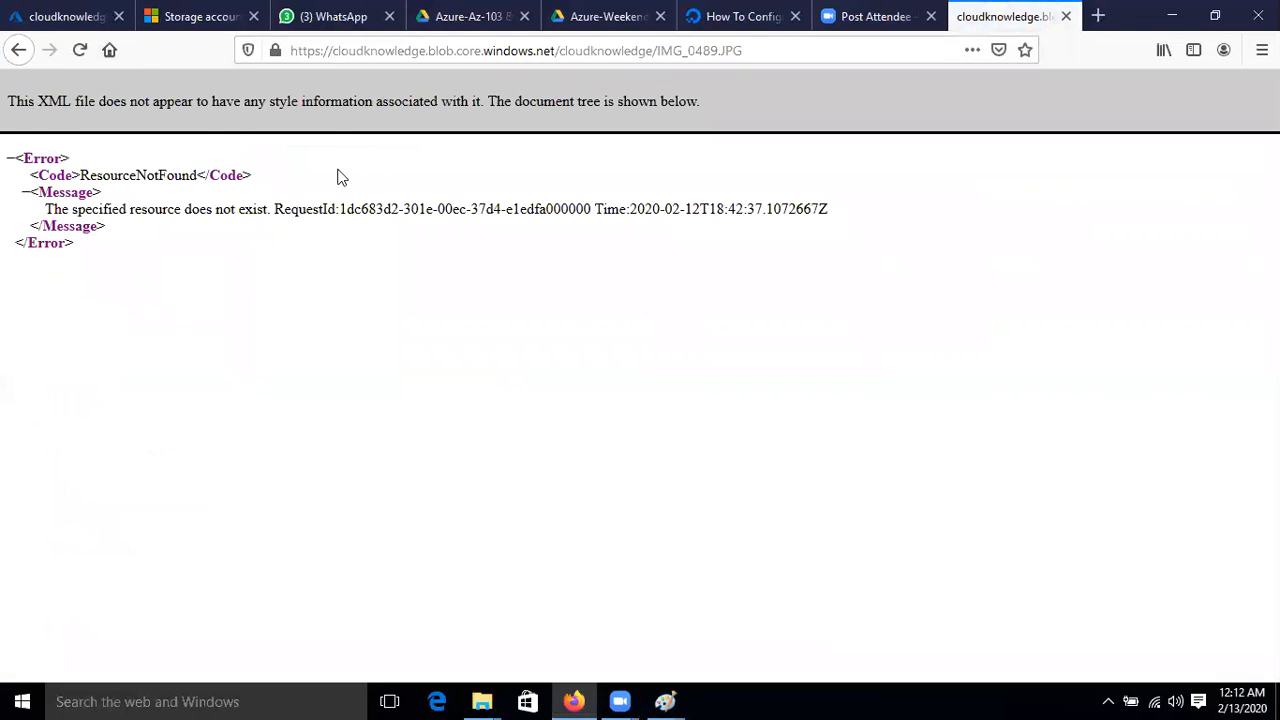
drag(789, 52, 260, 50)
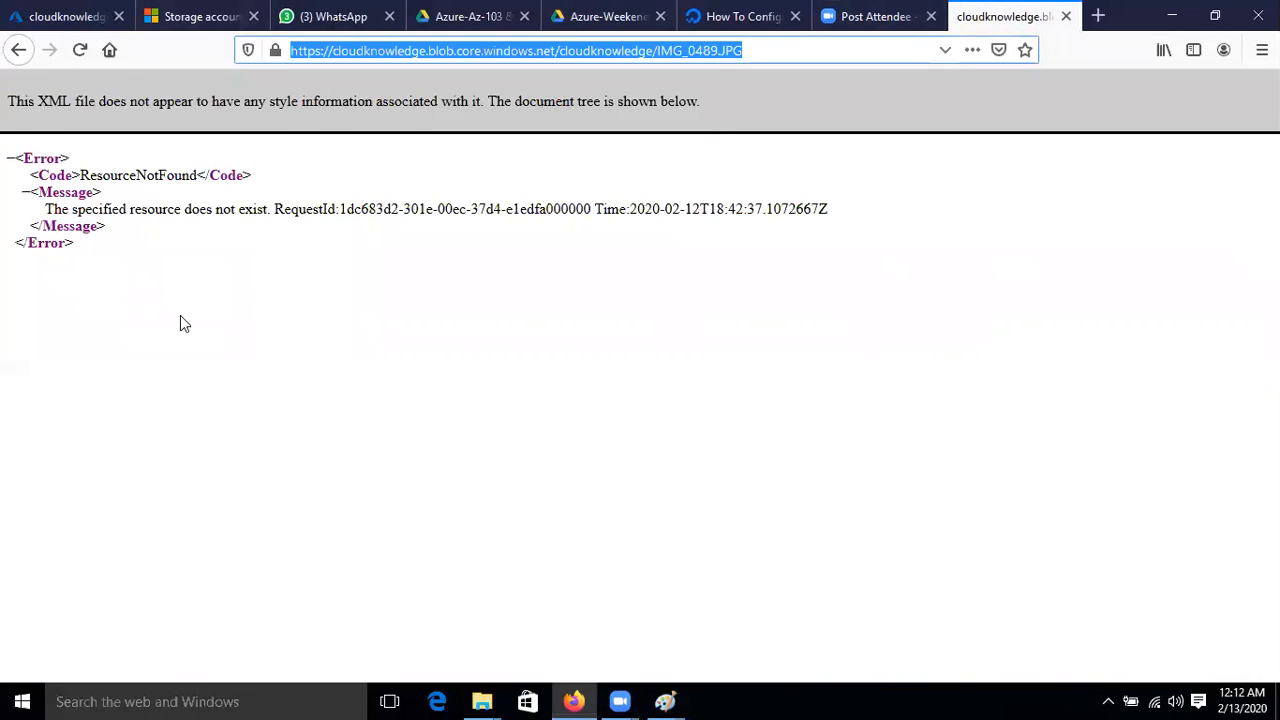
Step: Start changing the cloudknowledge container's access level in the portal and choose Blob (anonymous read access for blobs only)
click(80, 17)
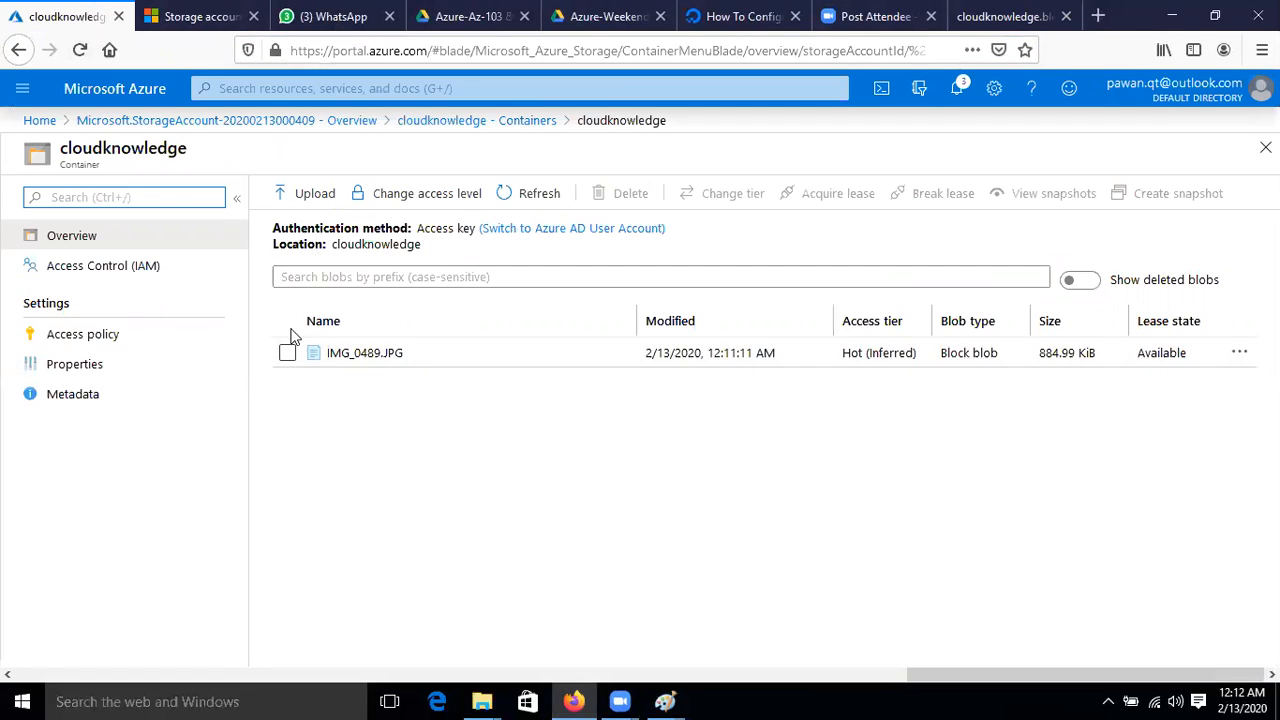
click(474, 124)
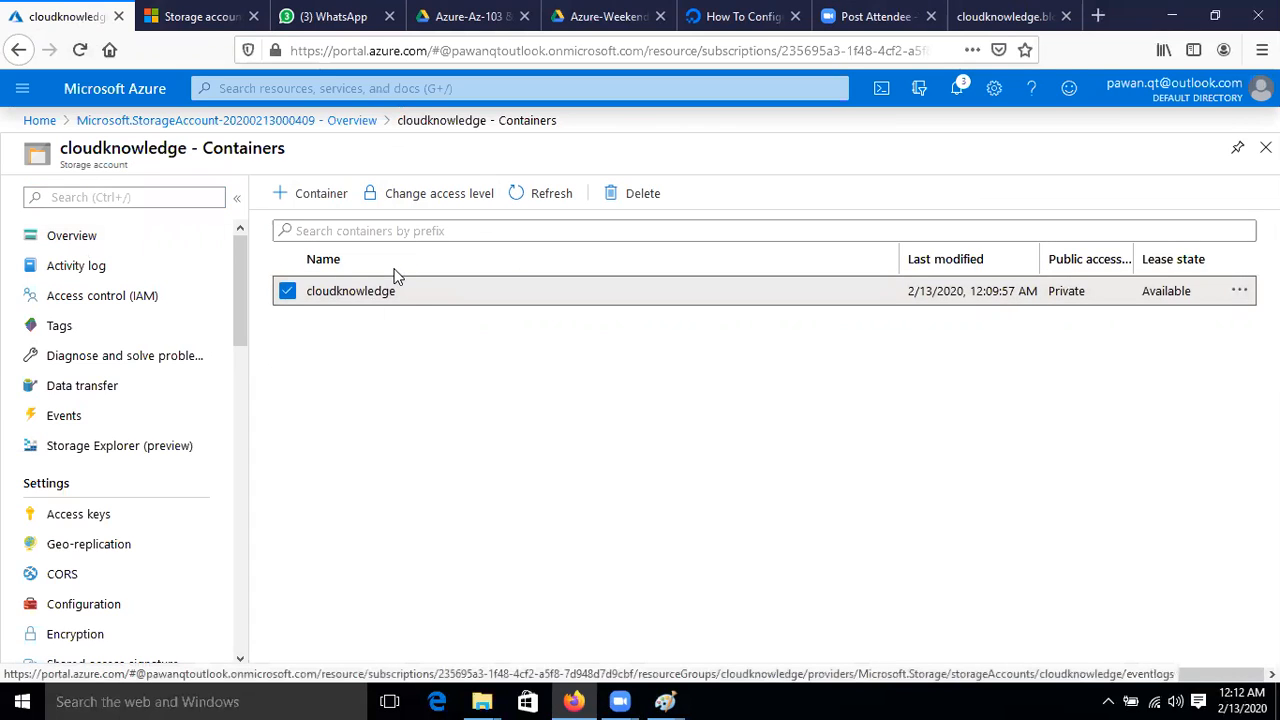
click(370, 200)
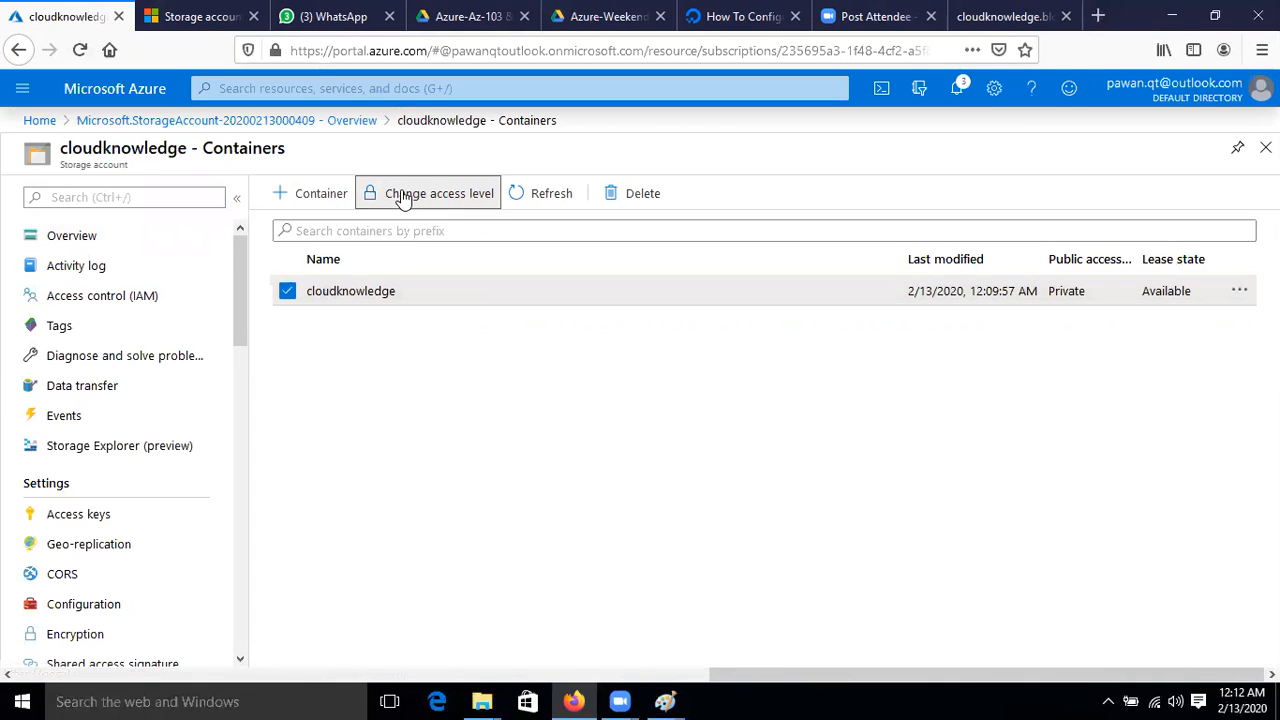
click(532, 320)
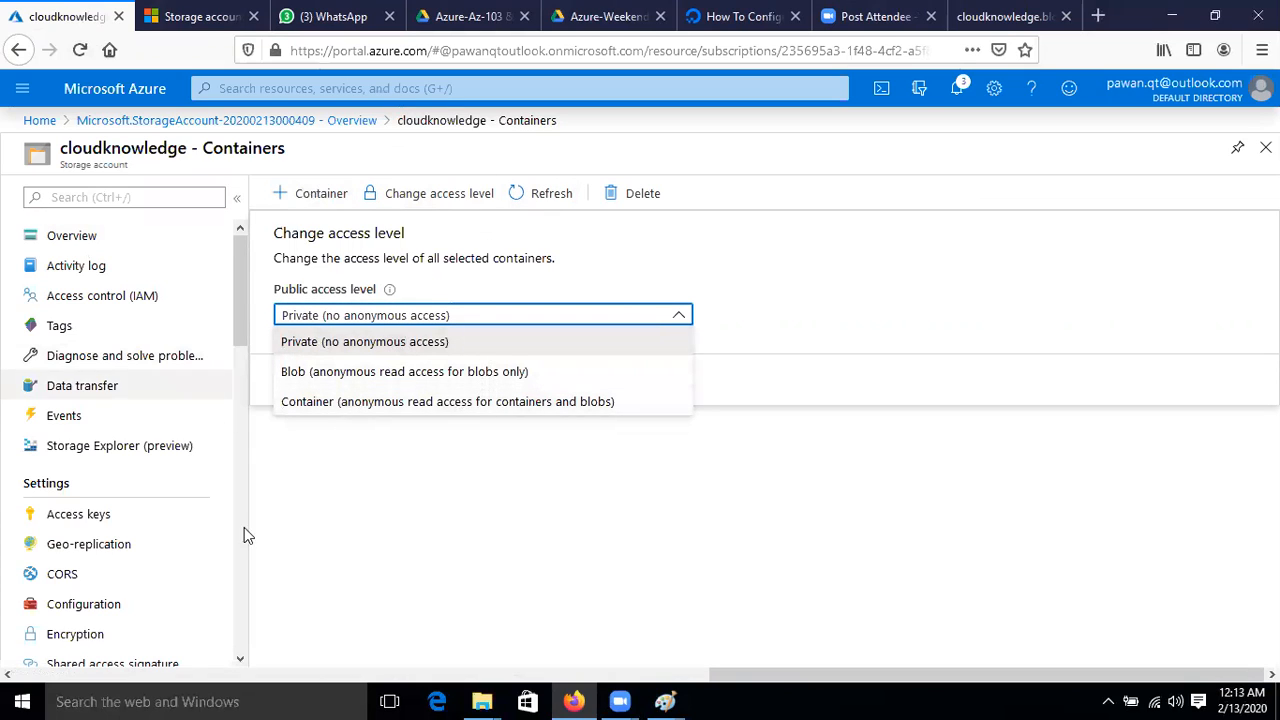
click(352, 478)
click(423, 198)
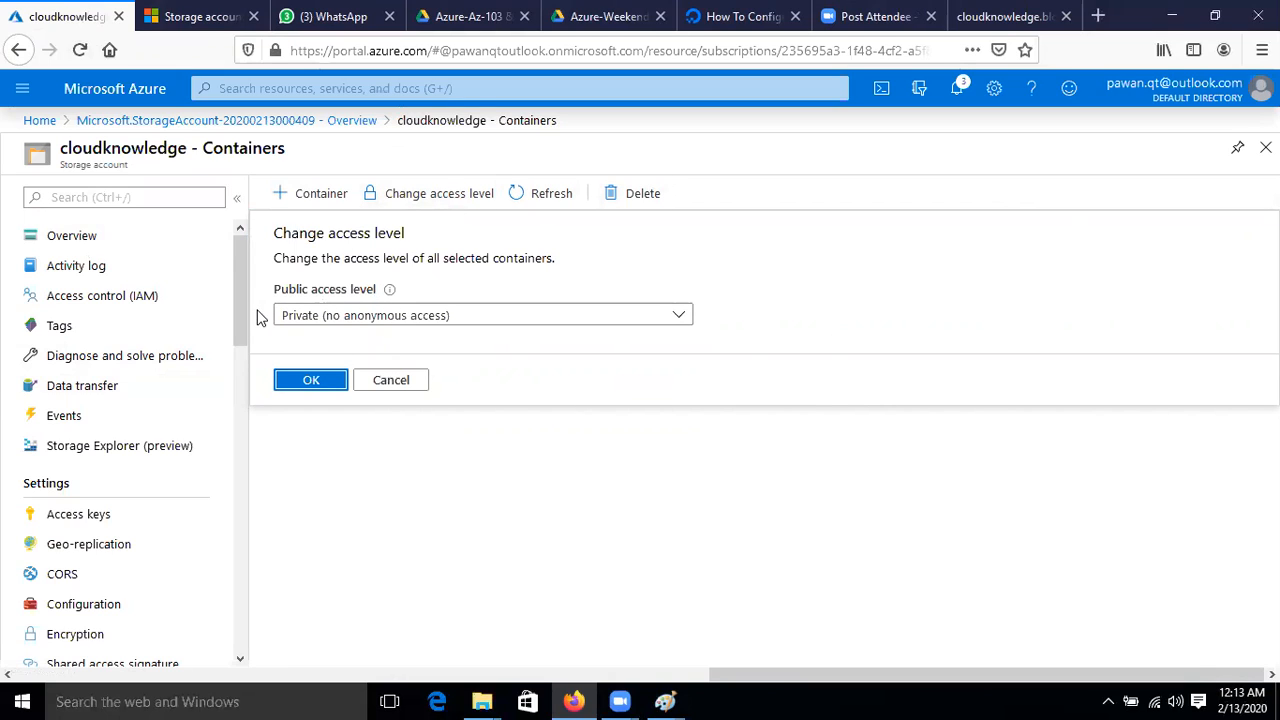
click(645, 318)
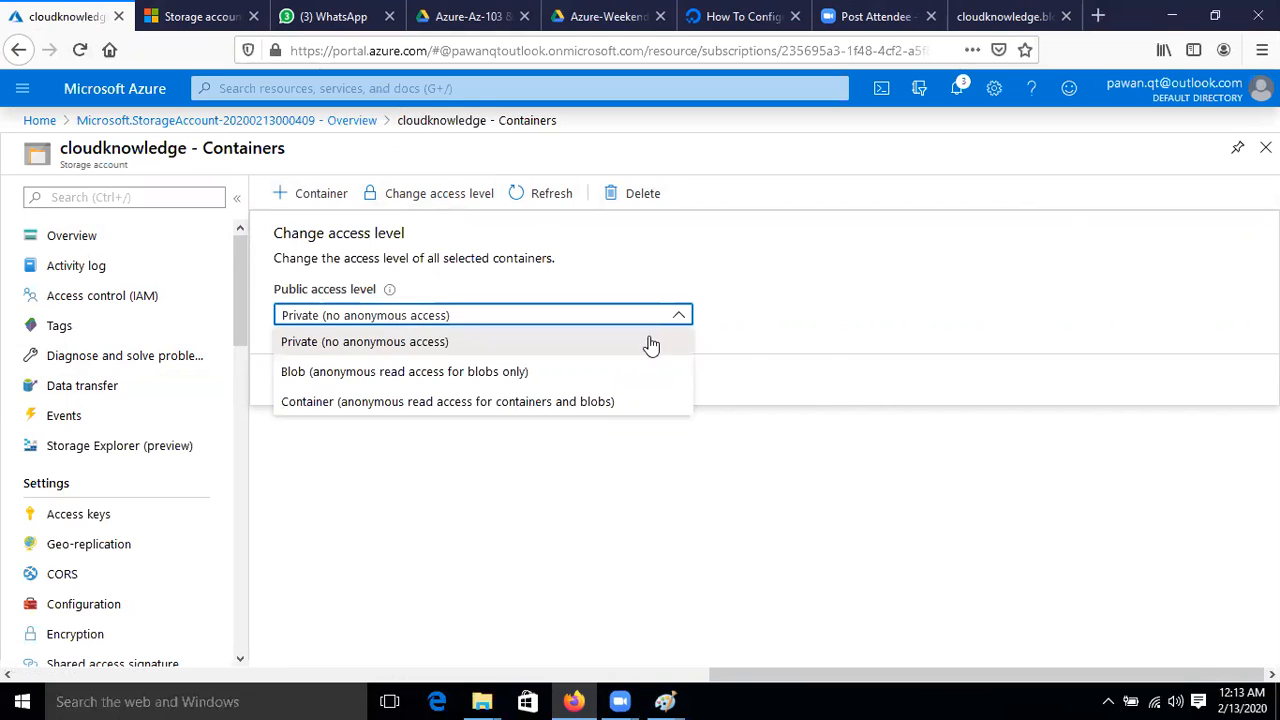
click(333, 378)
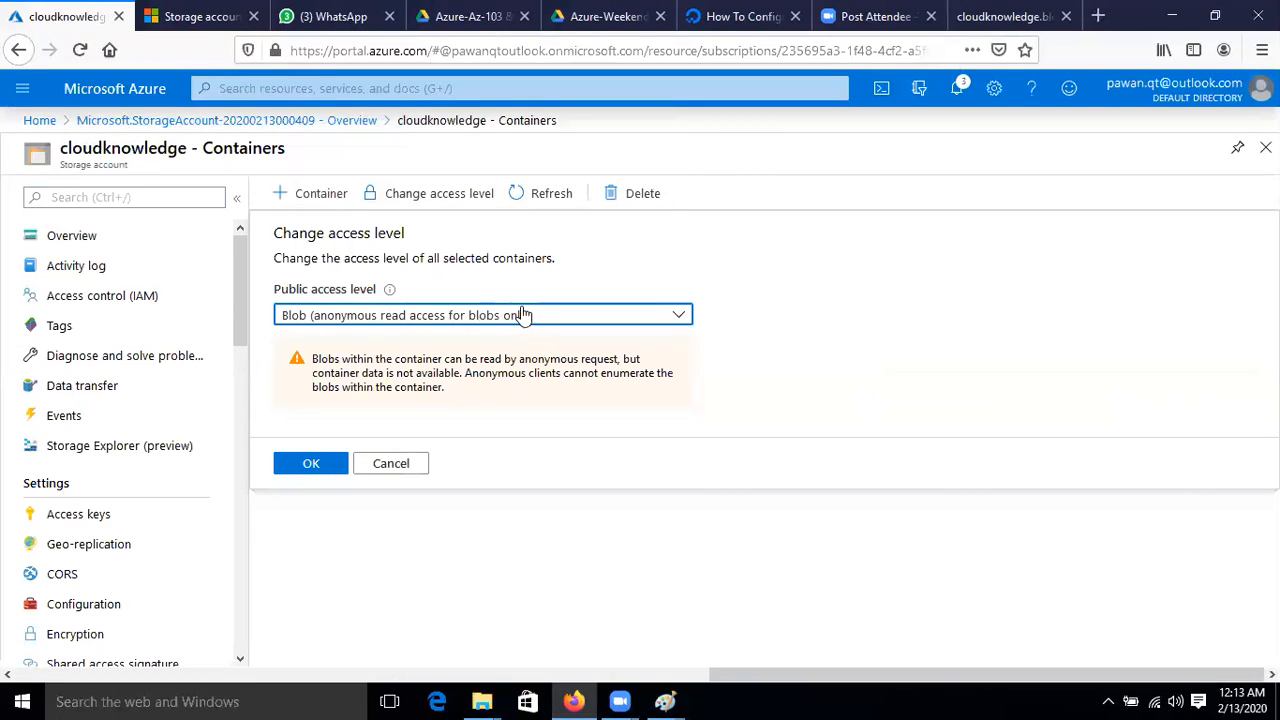
Step: Review the container and blob URLs in Paint and choose Container (anonymous read access for containers and blobs) as the portal's public access level
mouse_move(665, 701)
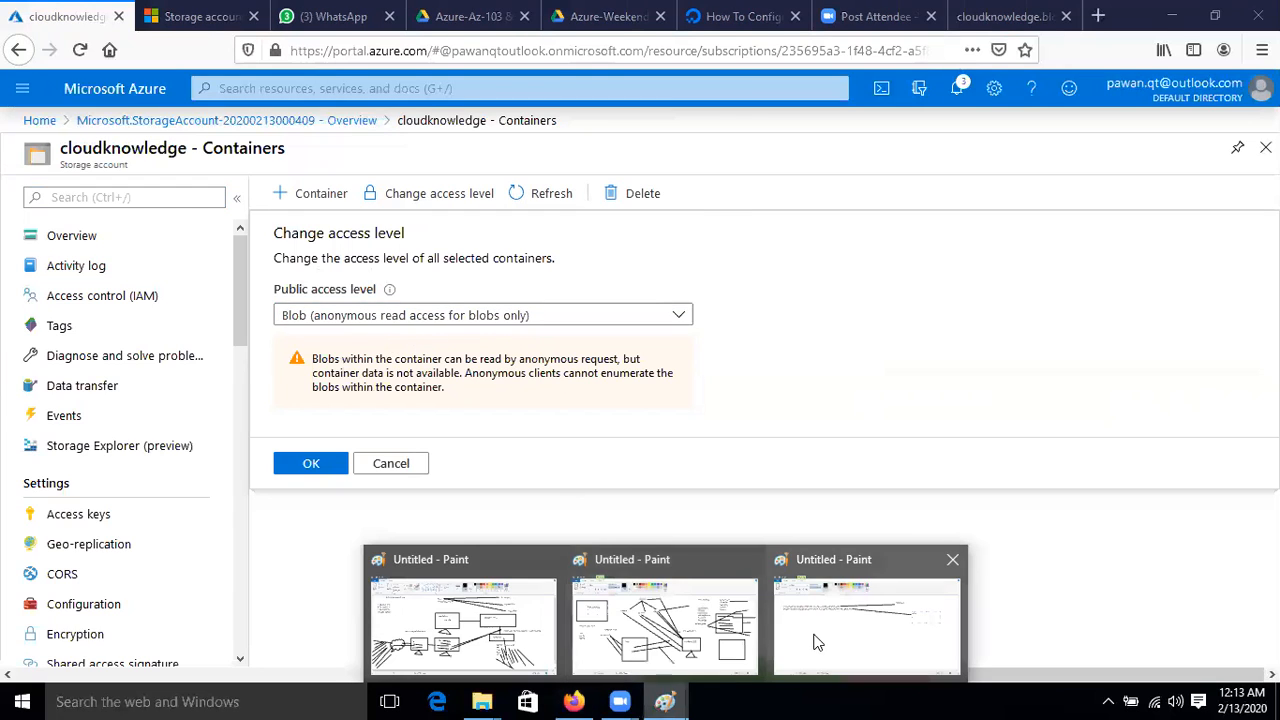
click(815, 640)
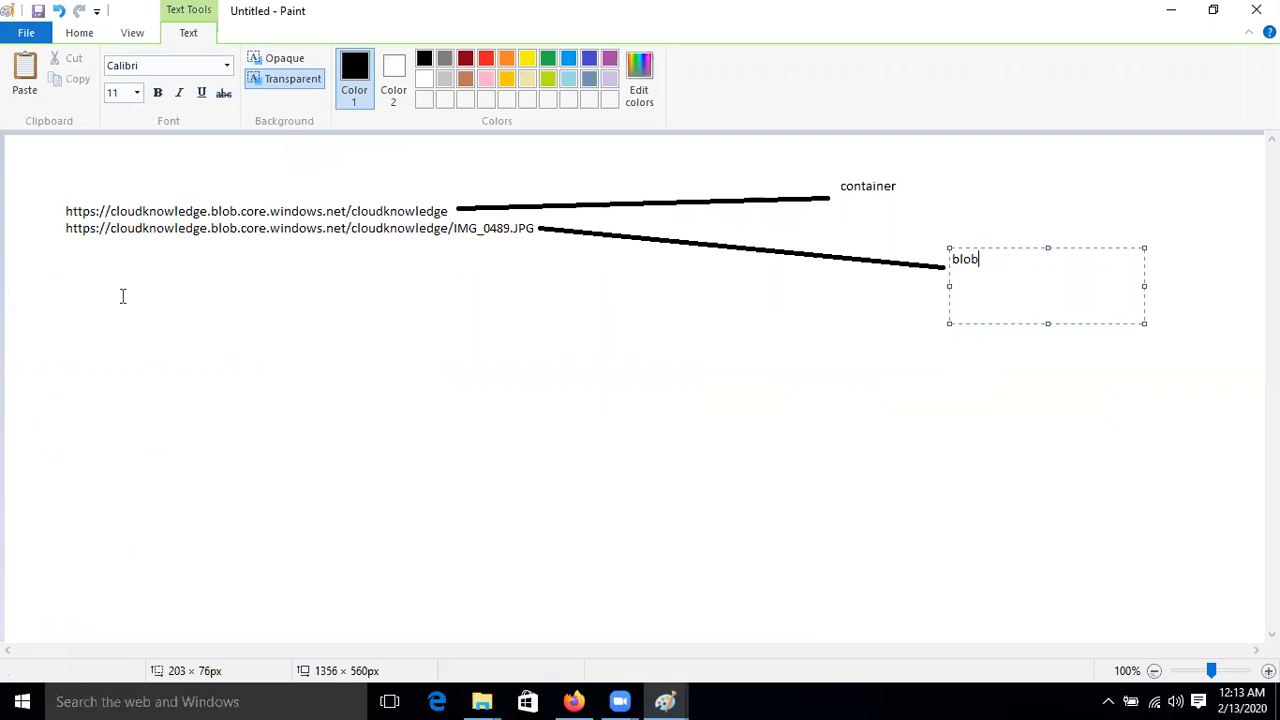
click(573, 701)
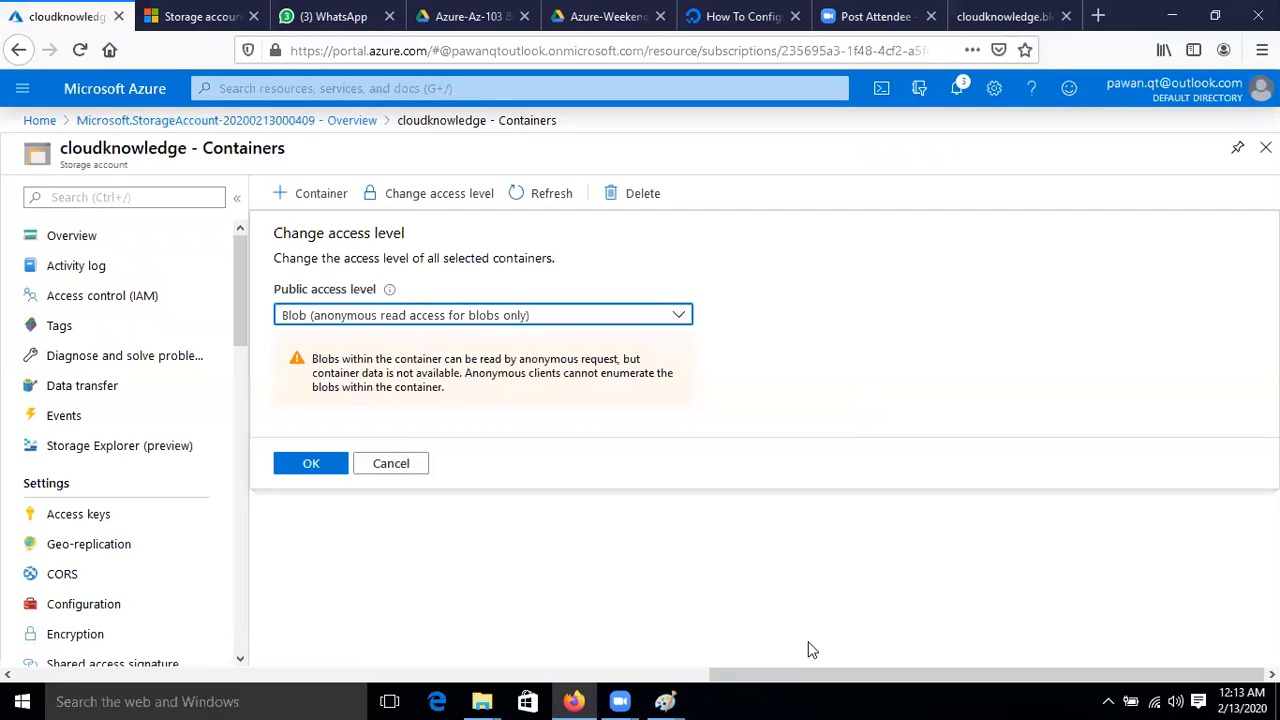
key(alt+Tab)
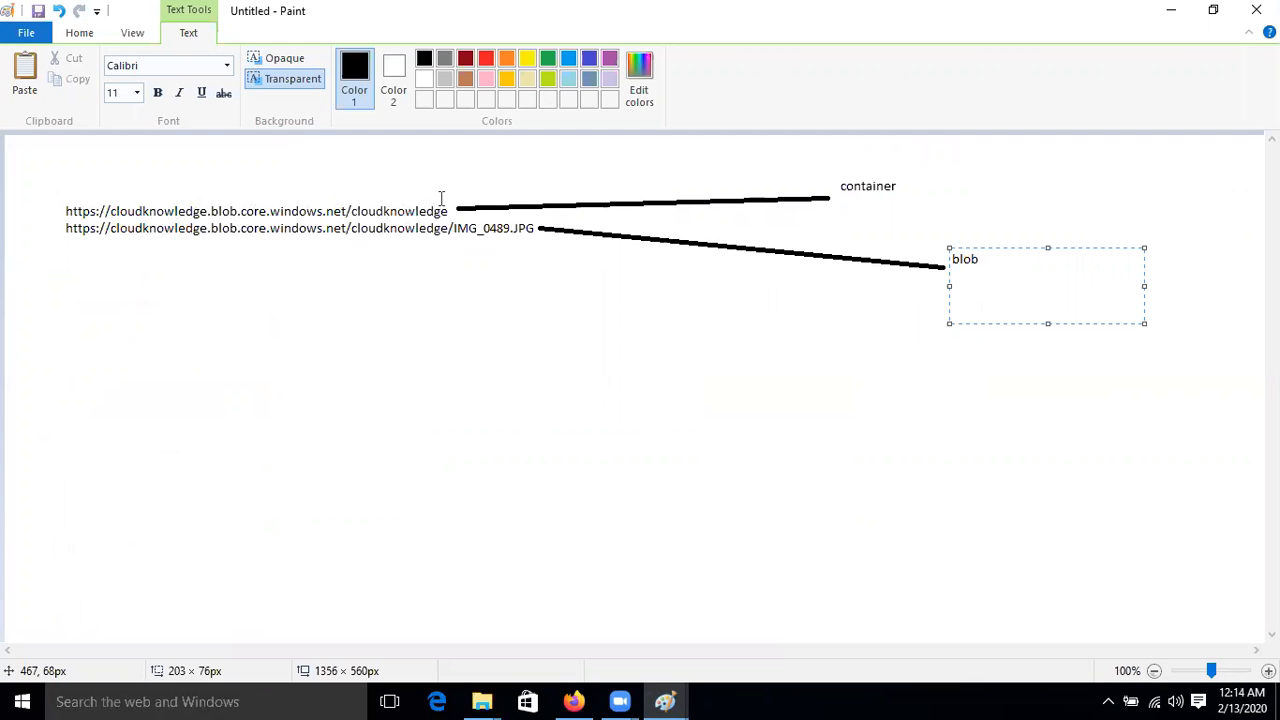
click(573, 701)
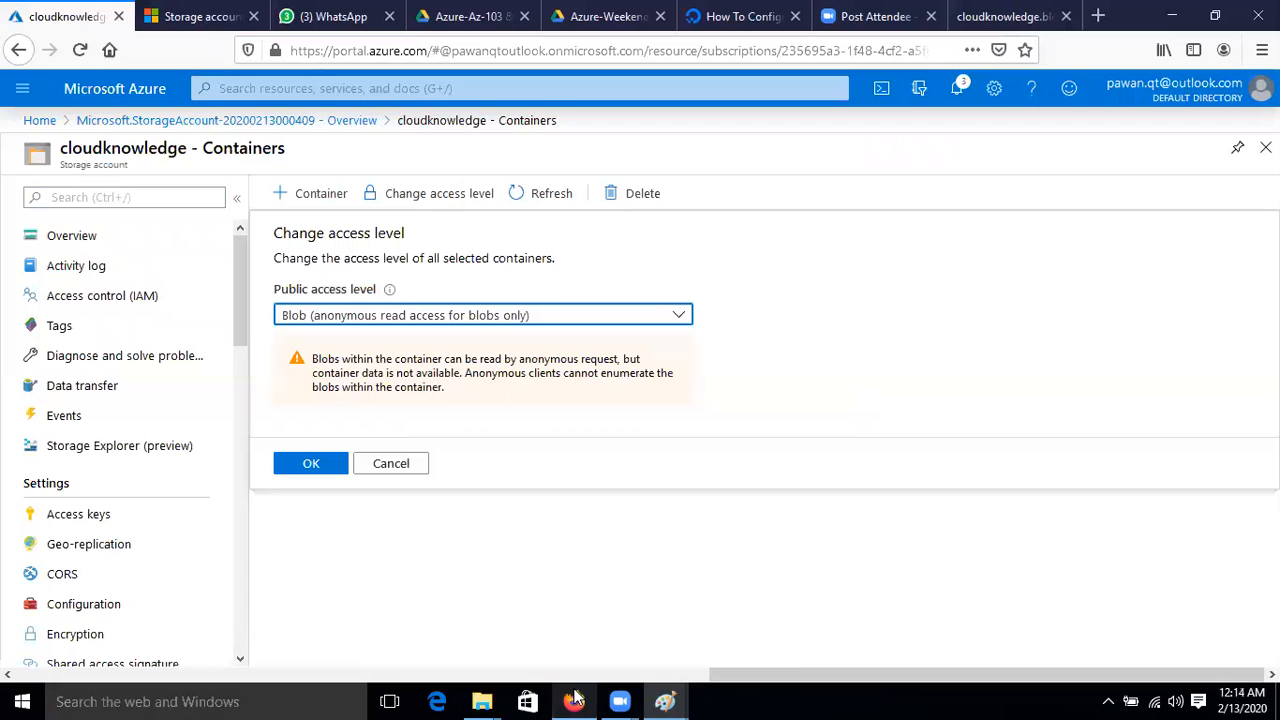
click(565, 318)
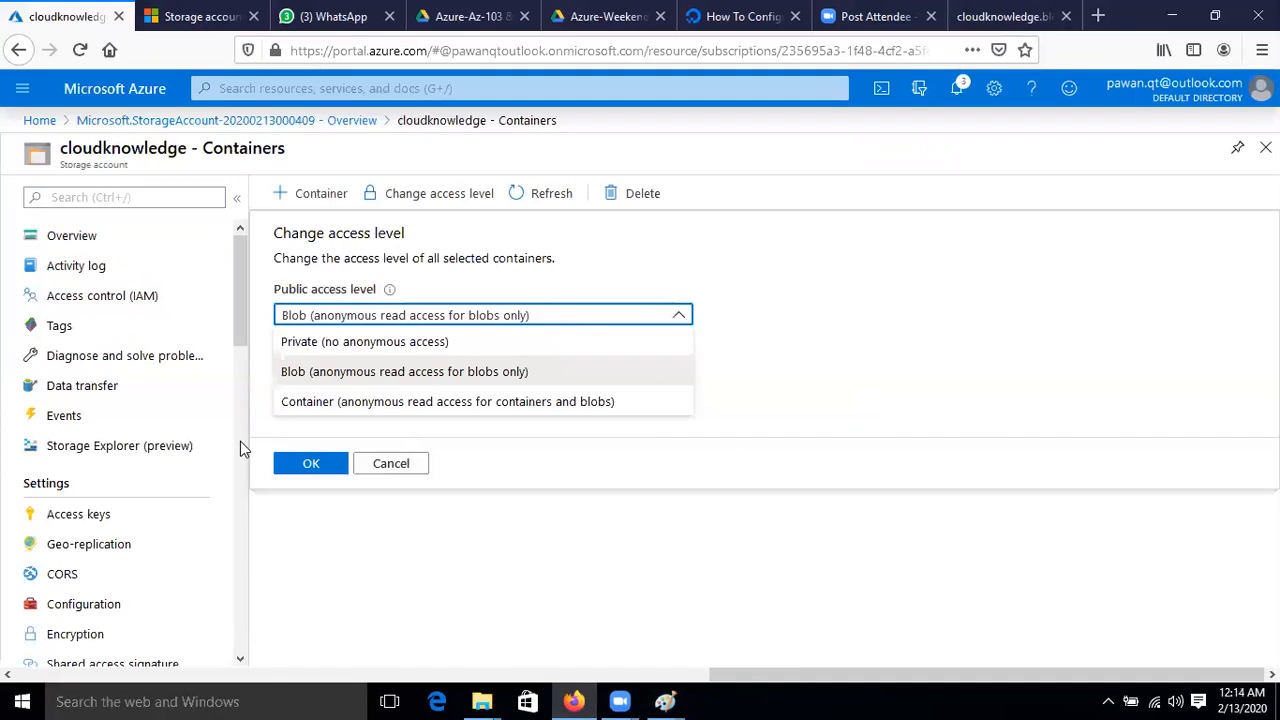
click(360, 402)
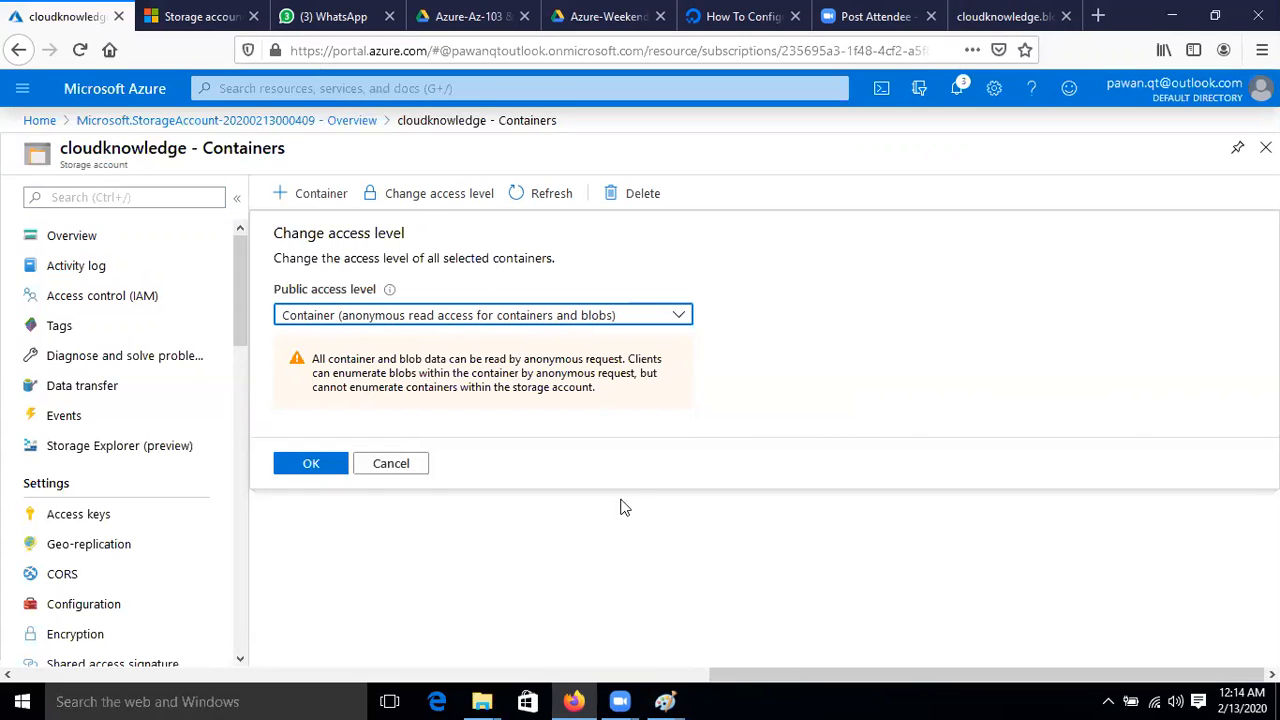
Step: Switch to the Paint drawing with the URLs and draw a rectangle about 194 × 148 px below the blob line
click(664, 701)
click(785, 655)
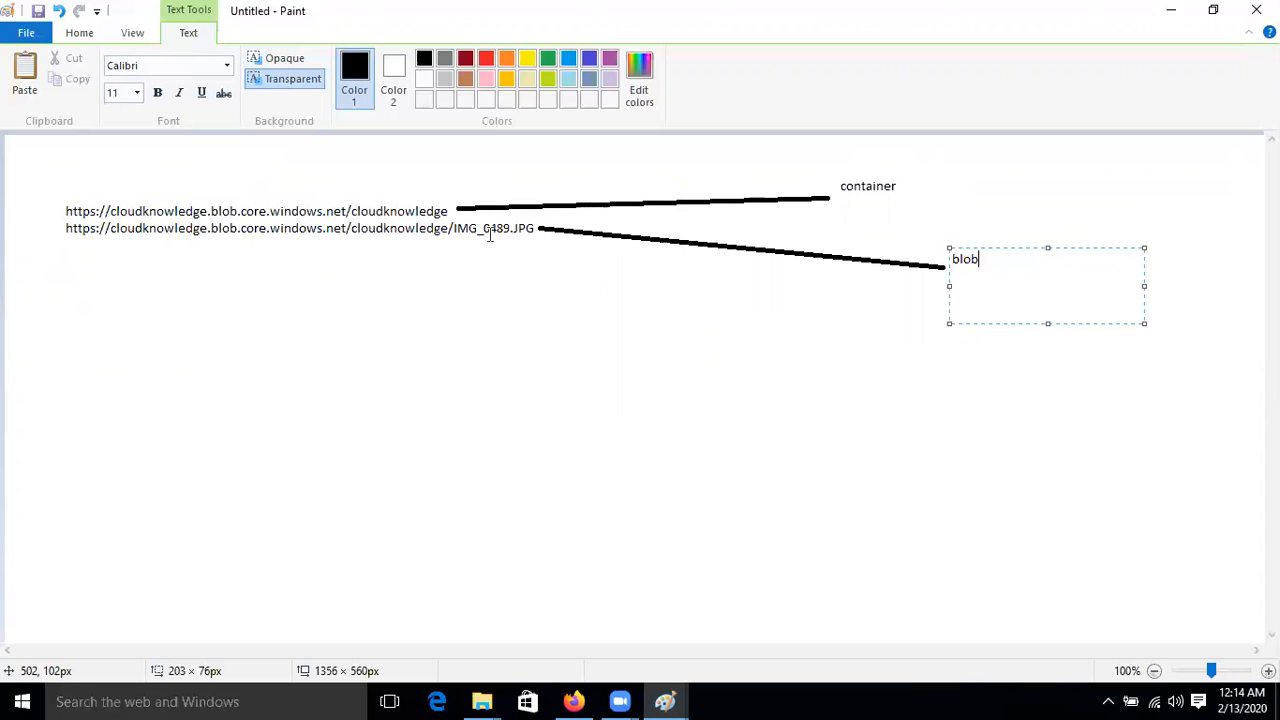
click(405, 273)
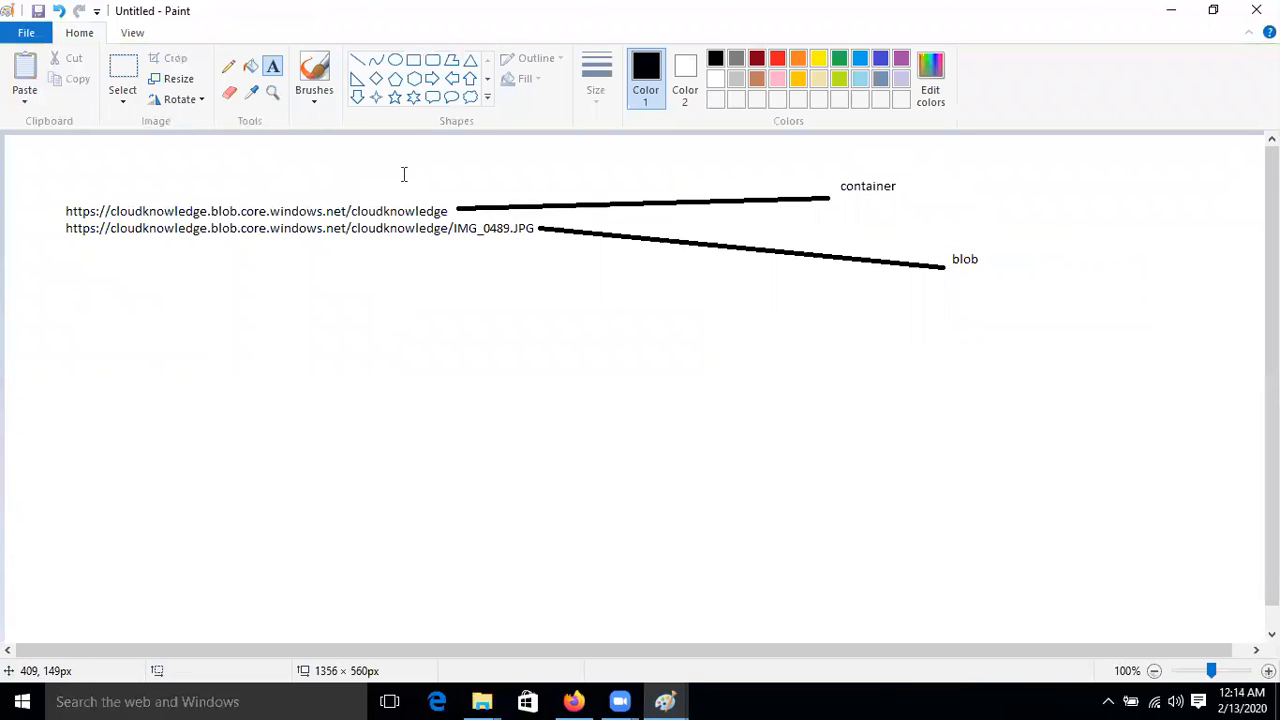
drag(738, 342, 920, 480)
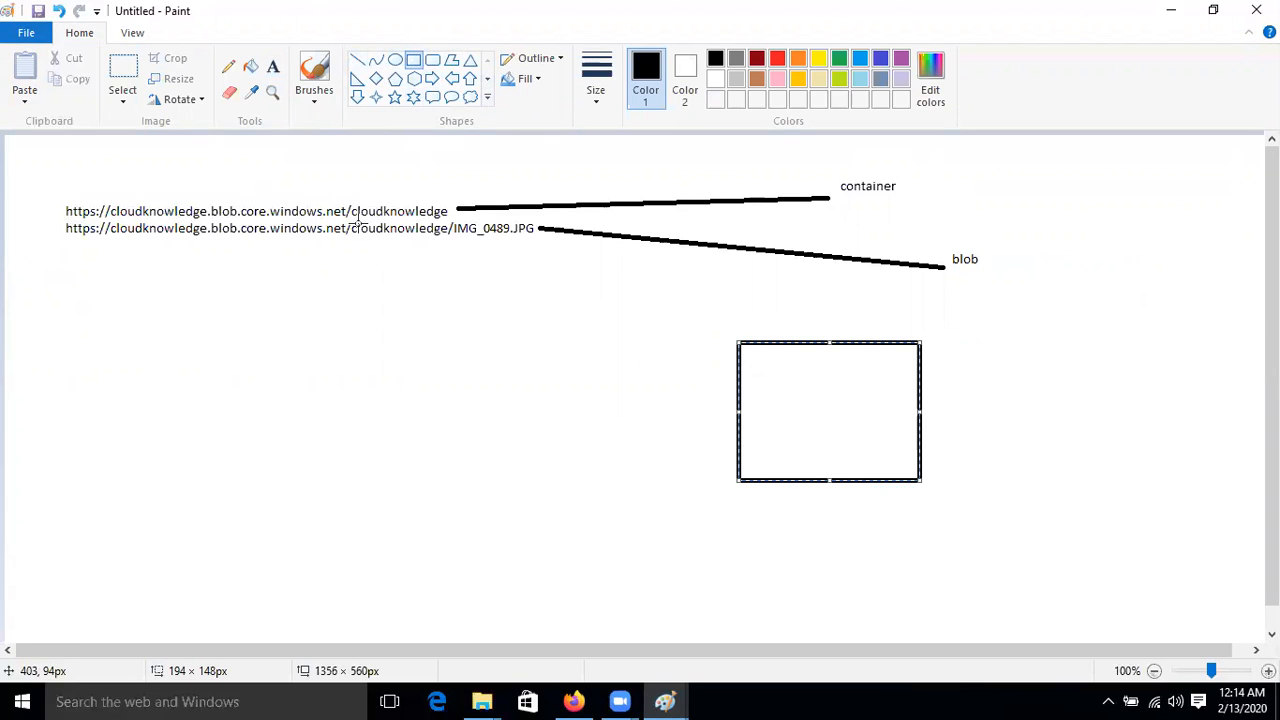
Step: Draw a straight line crossing the rectangle's left edge and several short lines inside it to represent blobs in the container
click(358, 60)
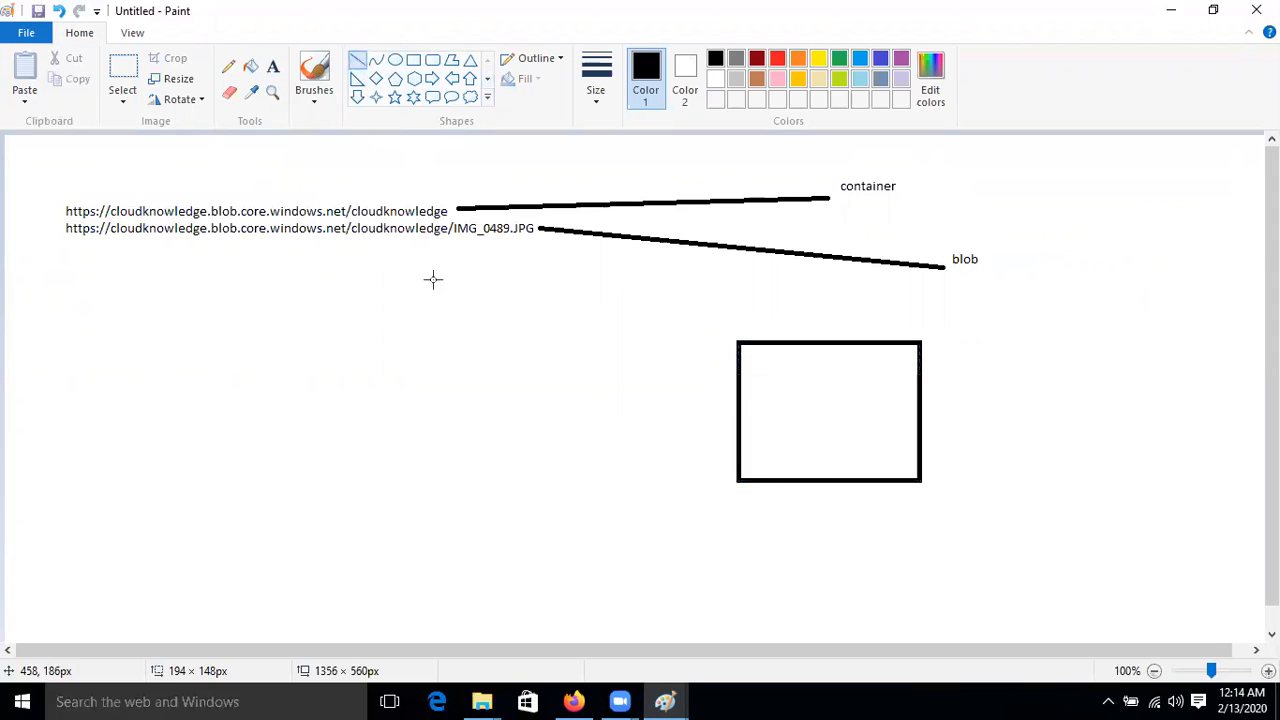
drag(683, 430, 791, 418)
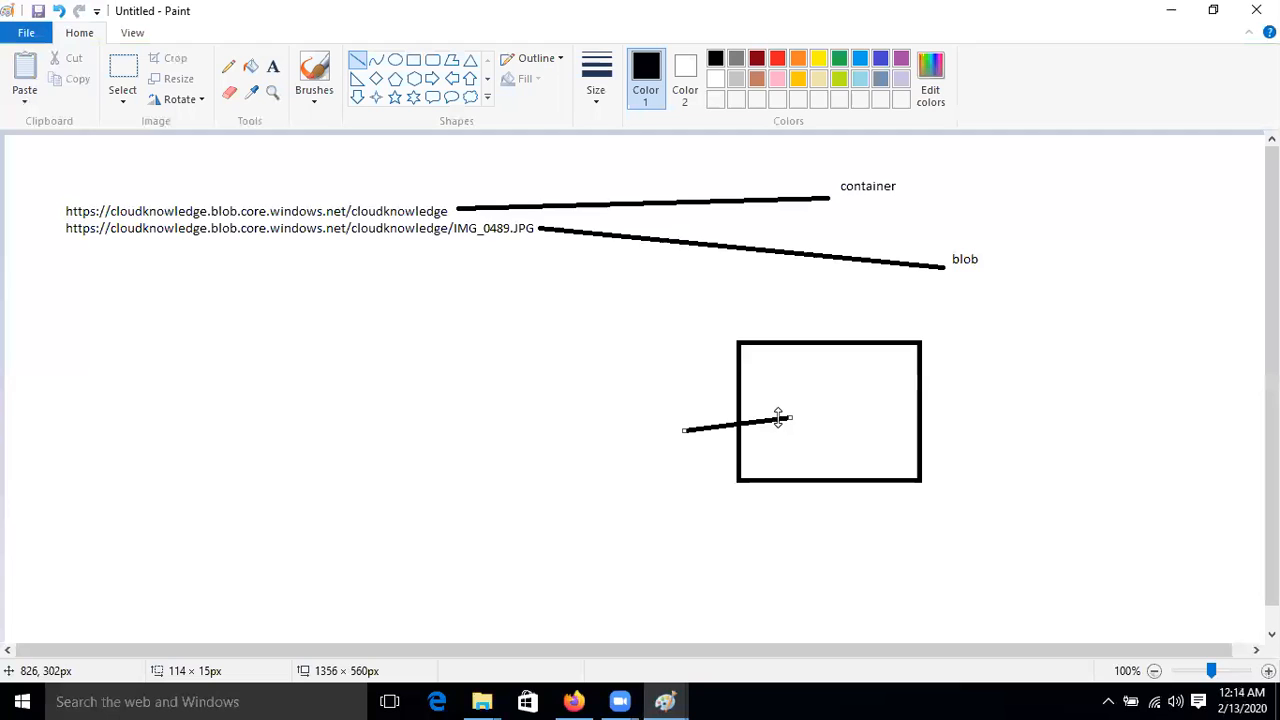
mouse_move(748, 440)
mouse_down()
mouse_move(884, 422)
mouse_move(897, 445)
mouse_move(886, 456)
mouse_up()
mouse_move(843, 400)
mouse_down()
mouse_move(878, 399)
mouse_move(877, 377)
mouse_up()
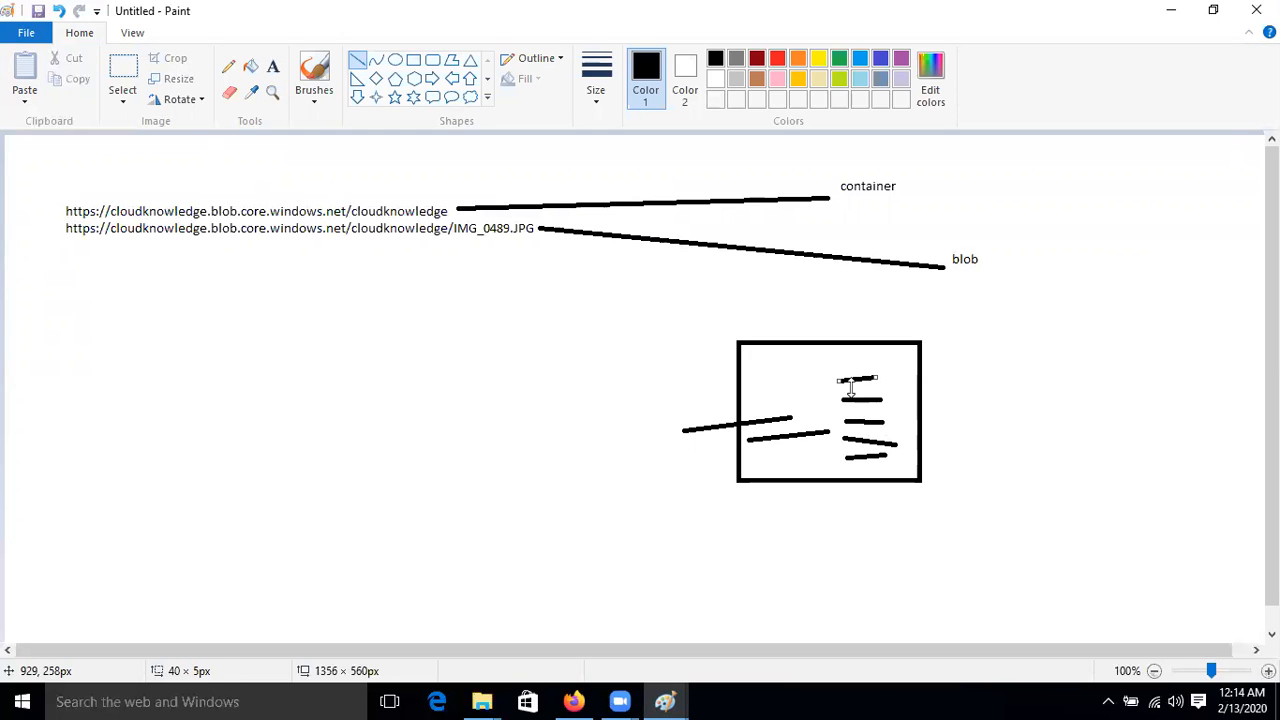
Step: Switch to the browser tab with the IMG_0489.JPG blob URL and reload it
click(574, 702)
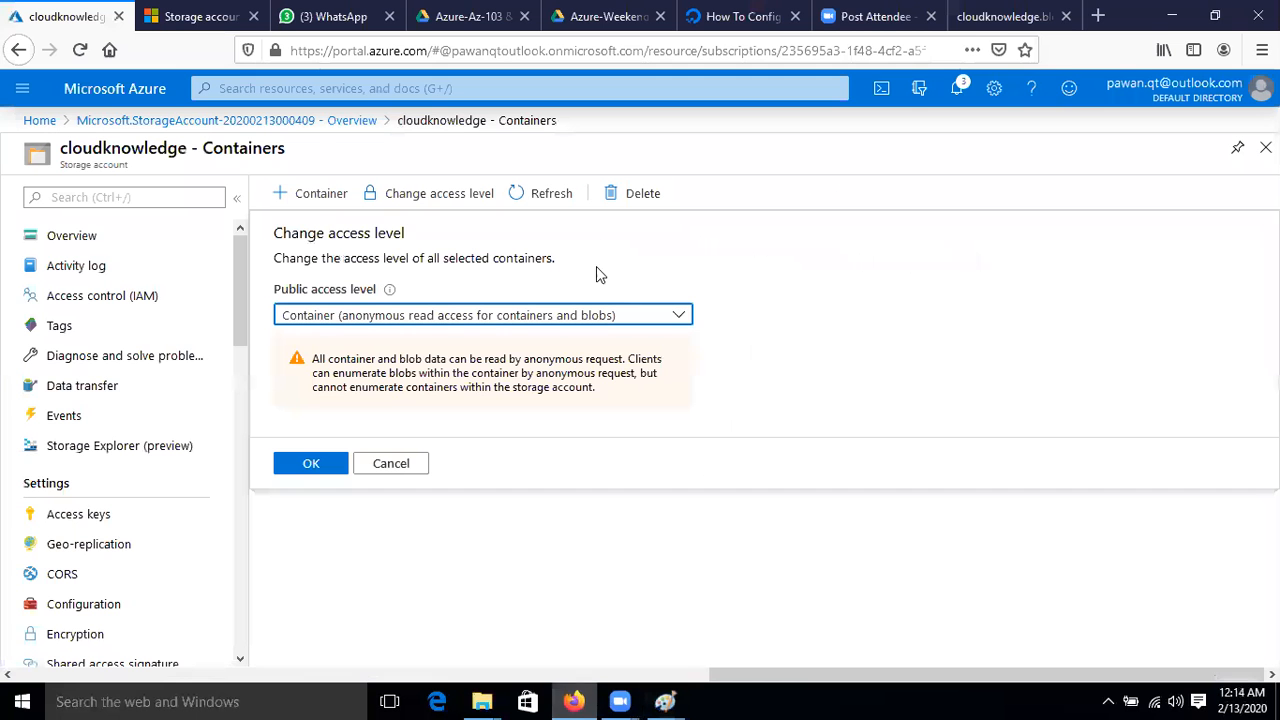
click(995, 20)
click(79, 49)
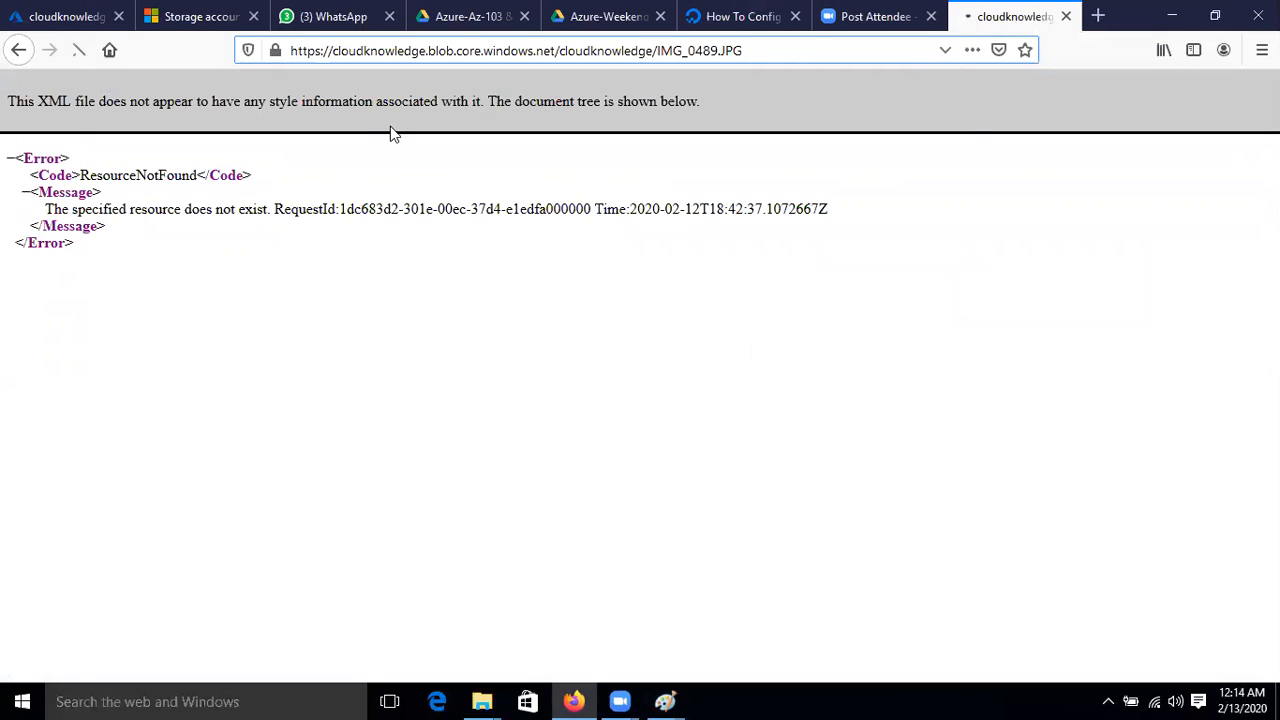
Step: Return to the Azure portal and apply Blob (anonymous read access for blobs only) as the container's public access level
click(83, 12)
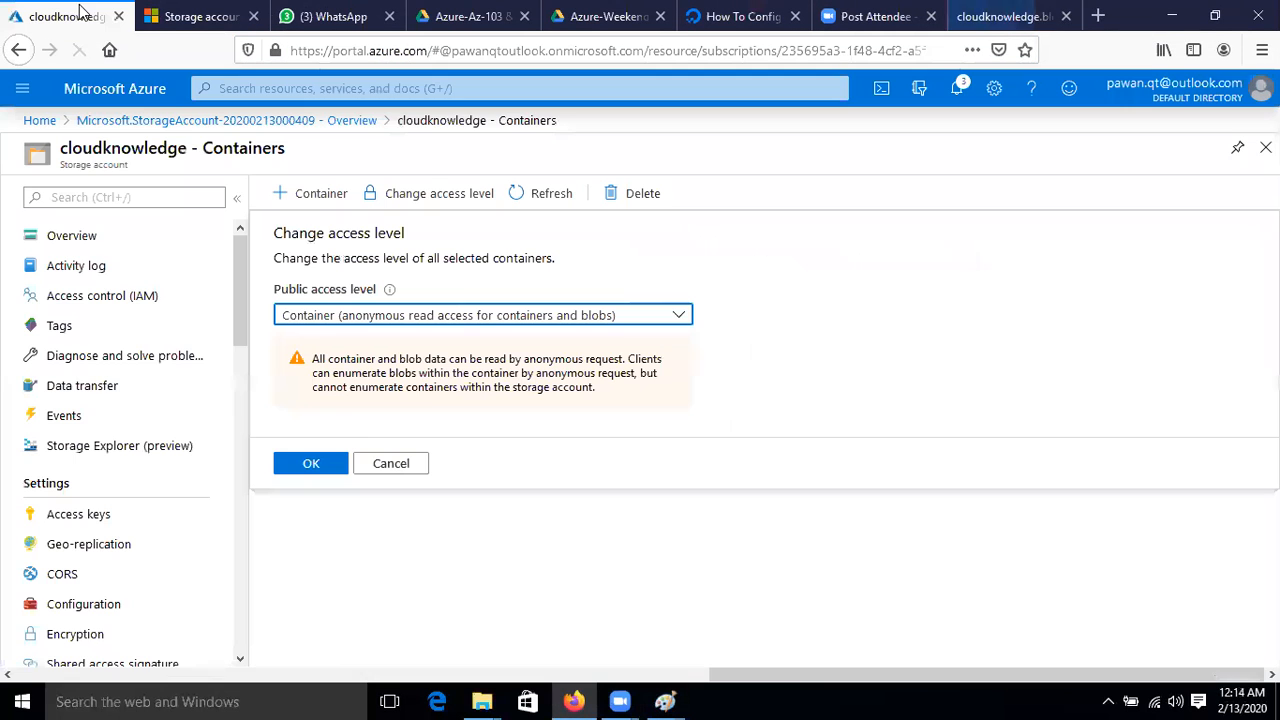
click(494, 318)
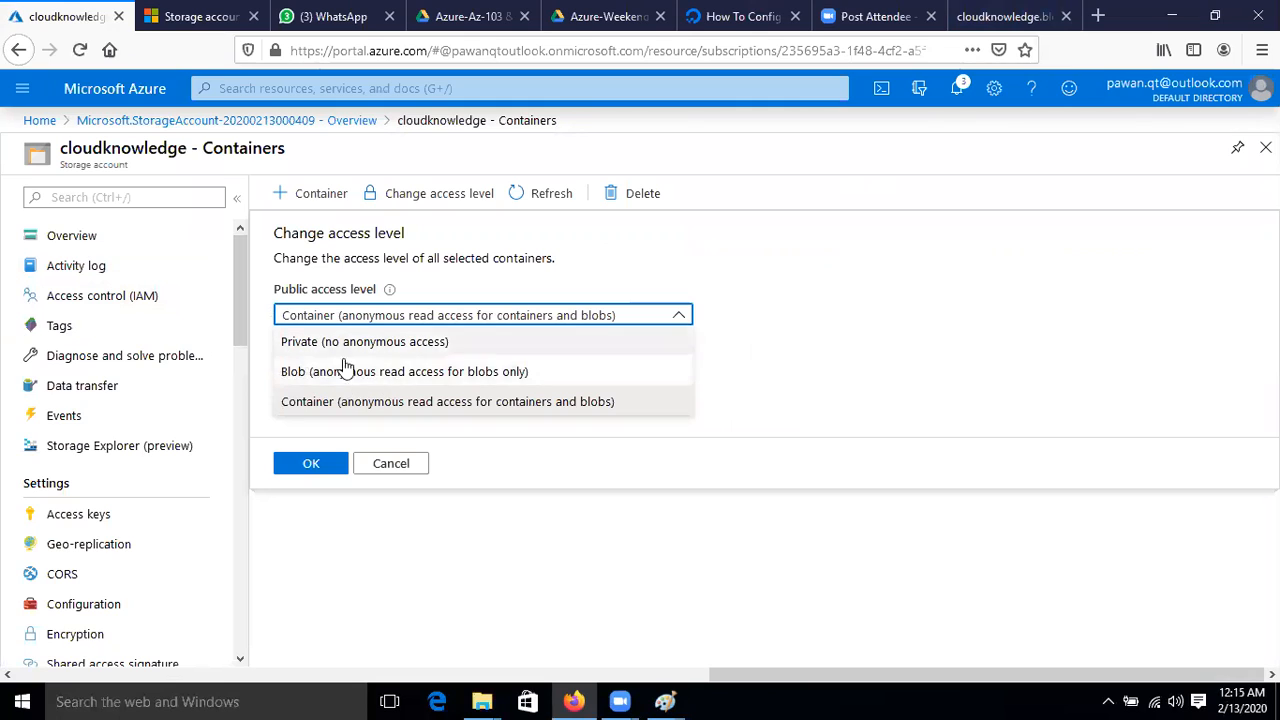
click(461, 380)
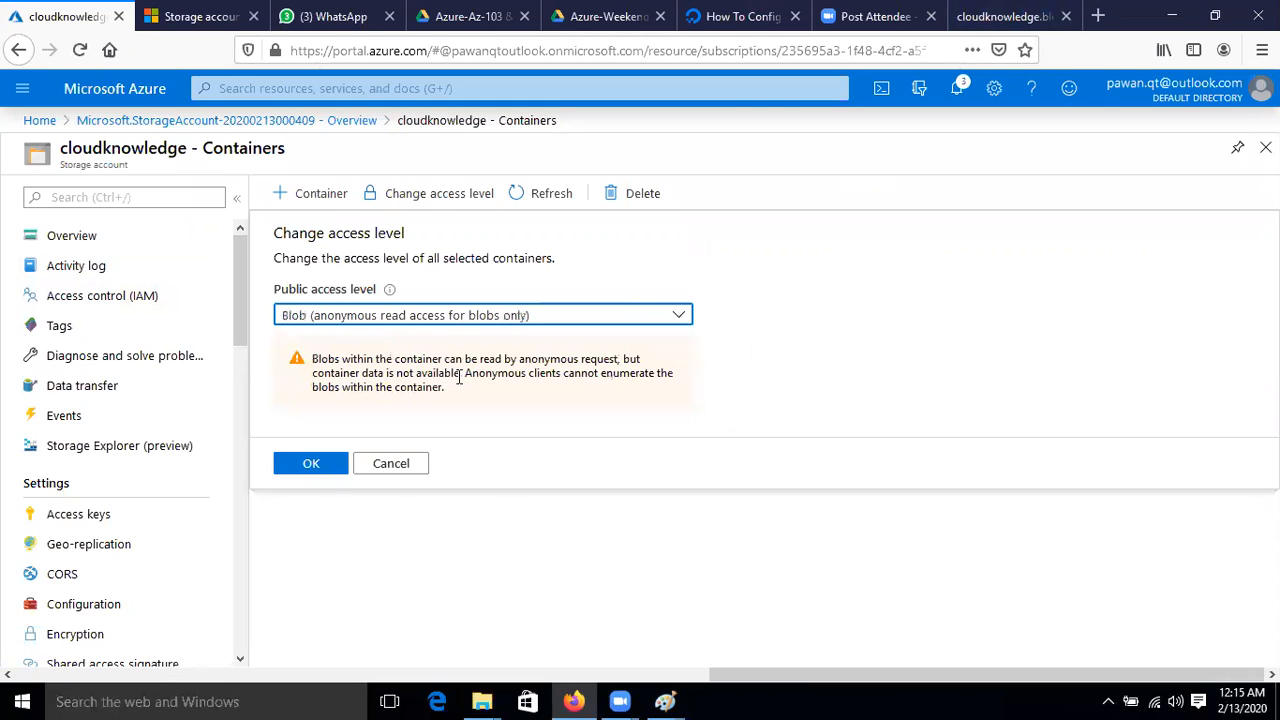
click(323, 468)
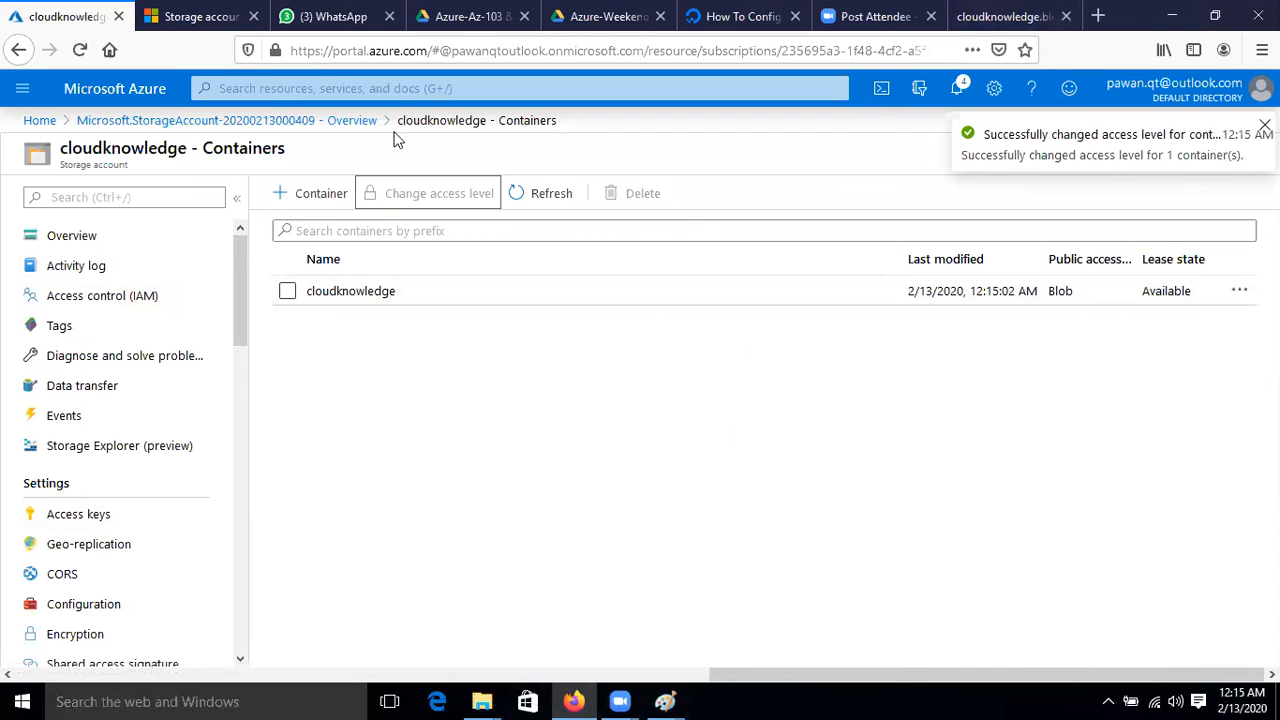
Step: Reopen the cloudknowledge storage account's containers from the deployment overview and select the cloudknowledge container
click(345, 122)
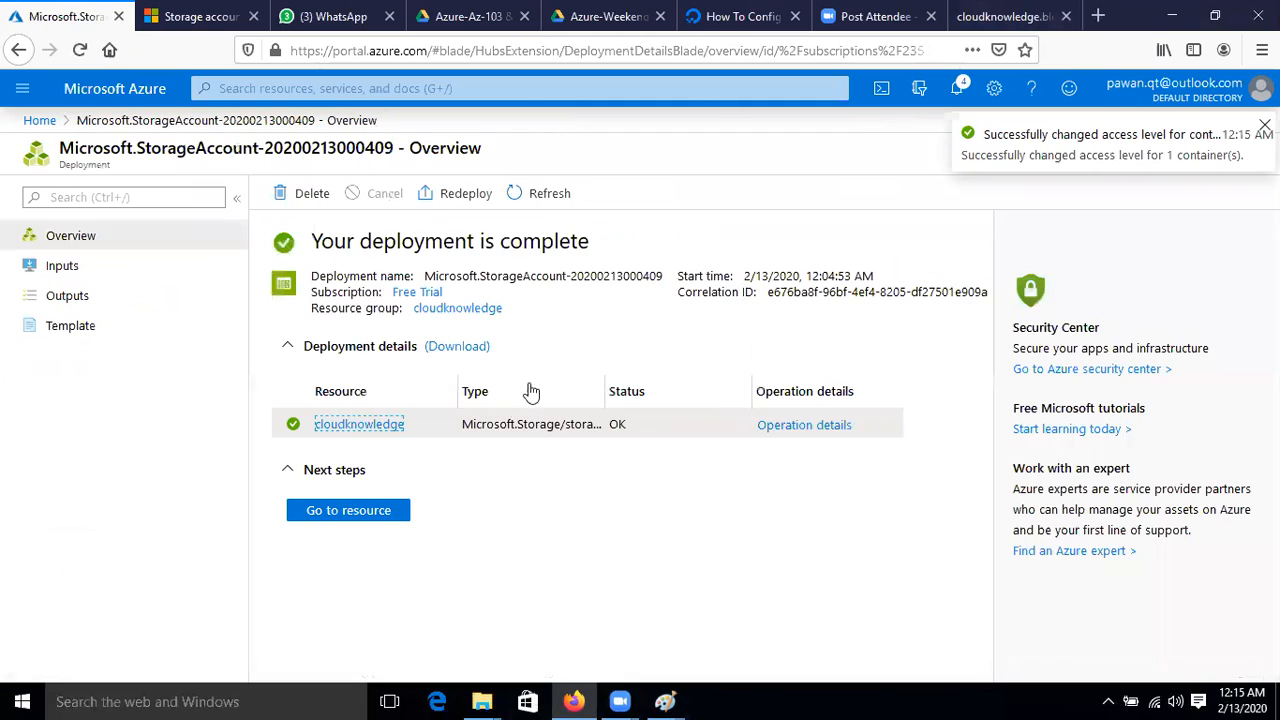
click(372, 428)
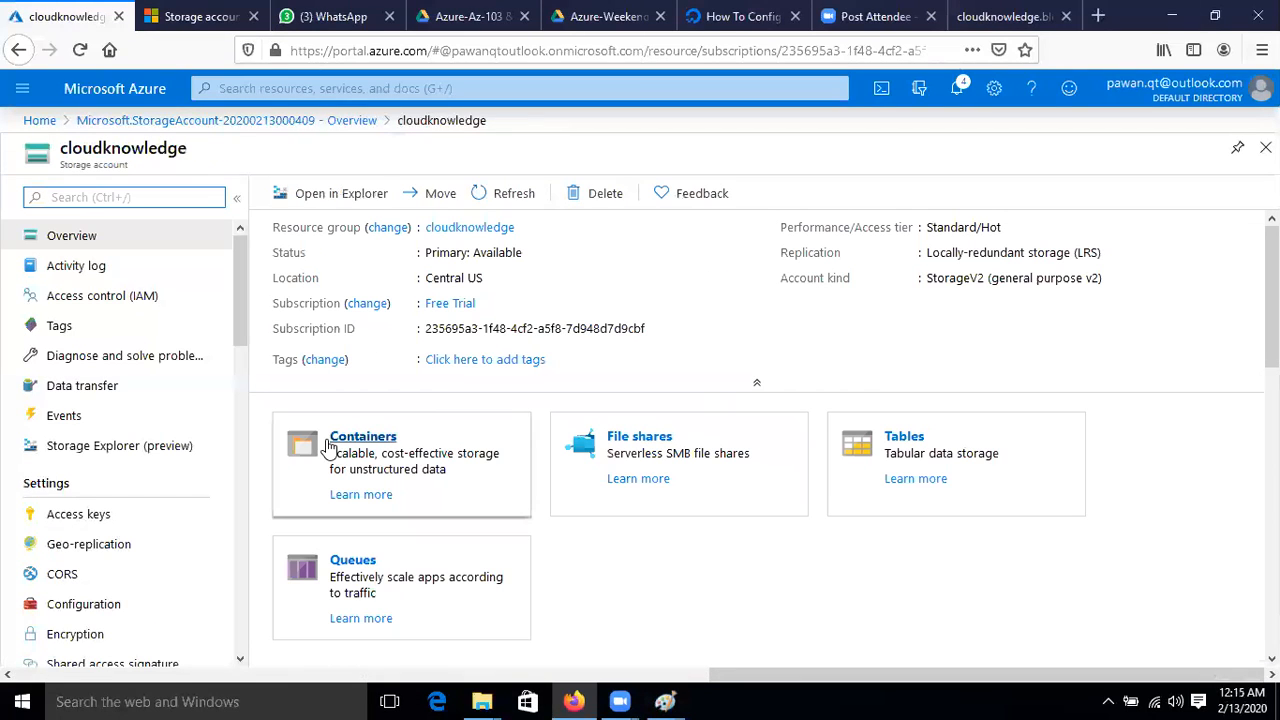
click(340, 440)
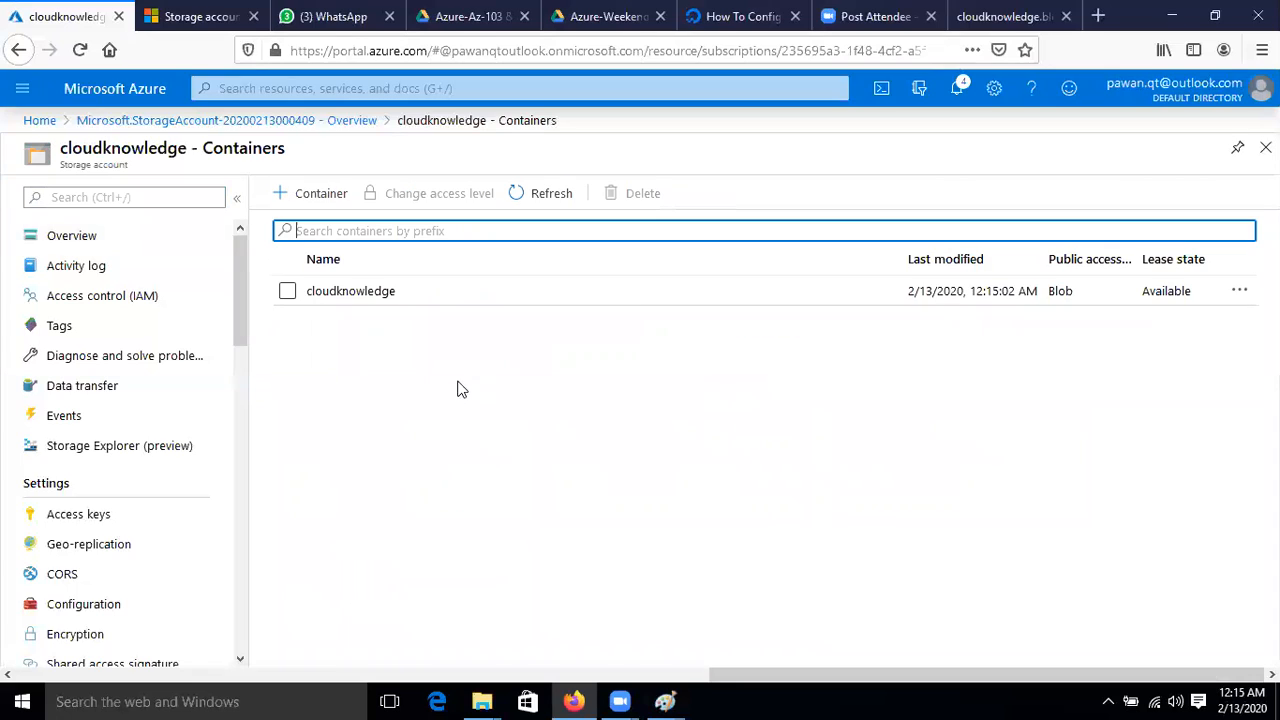
click(288, 292)
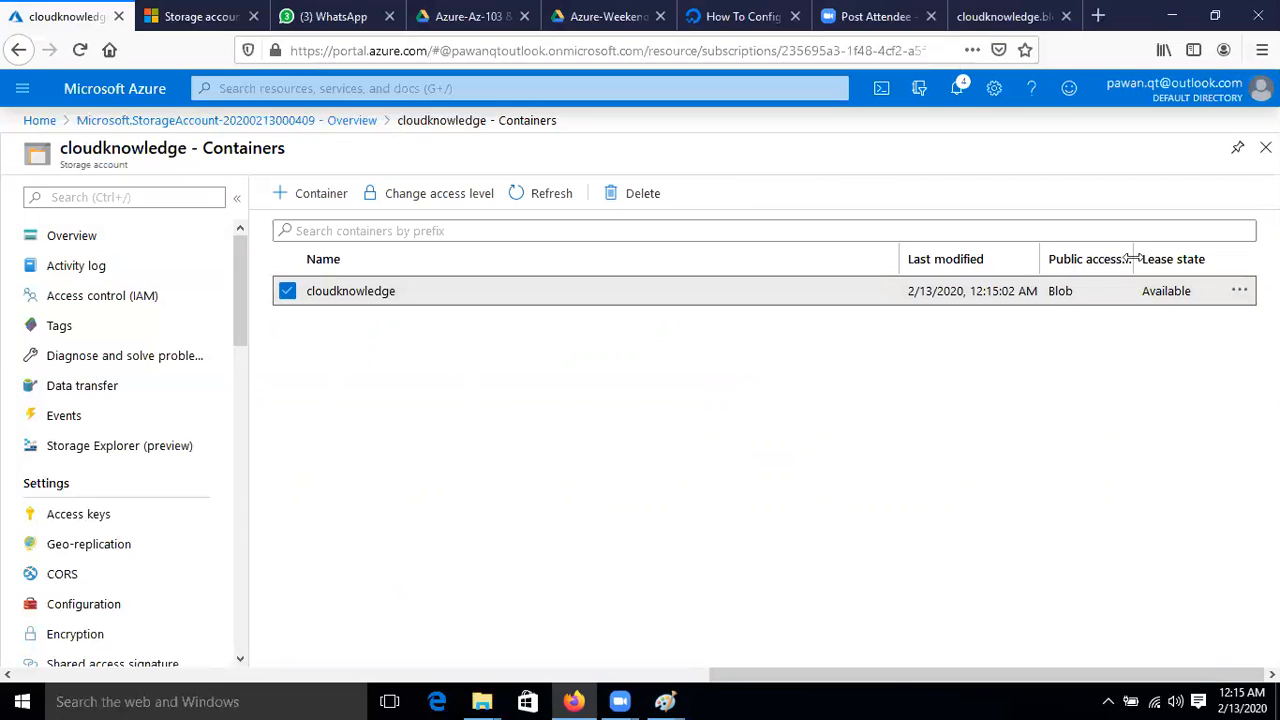
Step: Switch to the browser tab with the IMG_0489.JPG blob and reload its URL to test anonymous blob access
click(1000, 16)
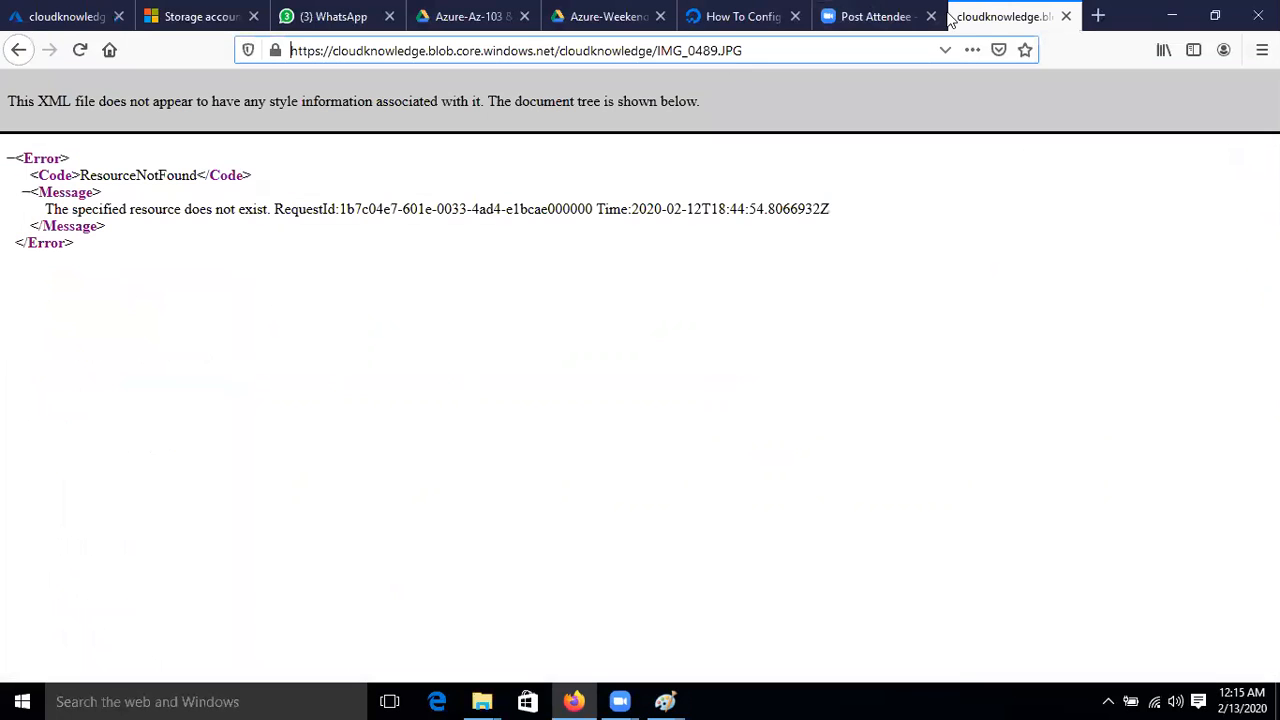
click(80, 50)
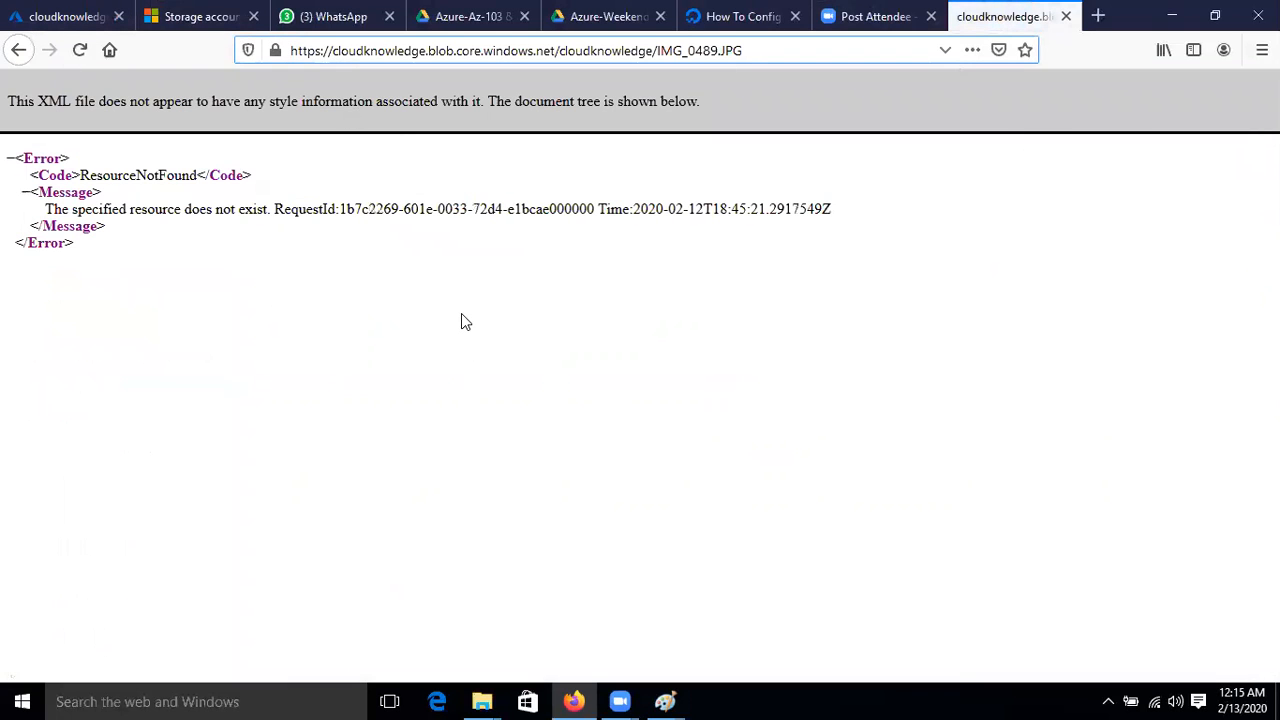
click(80, 50)
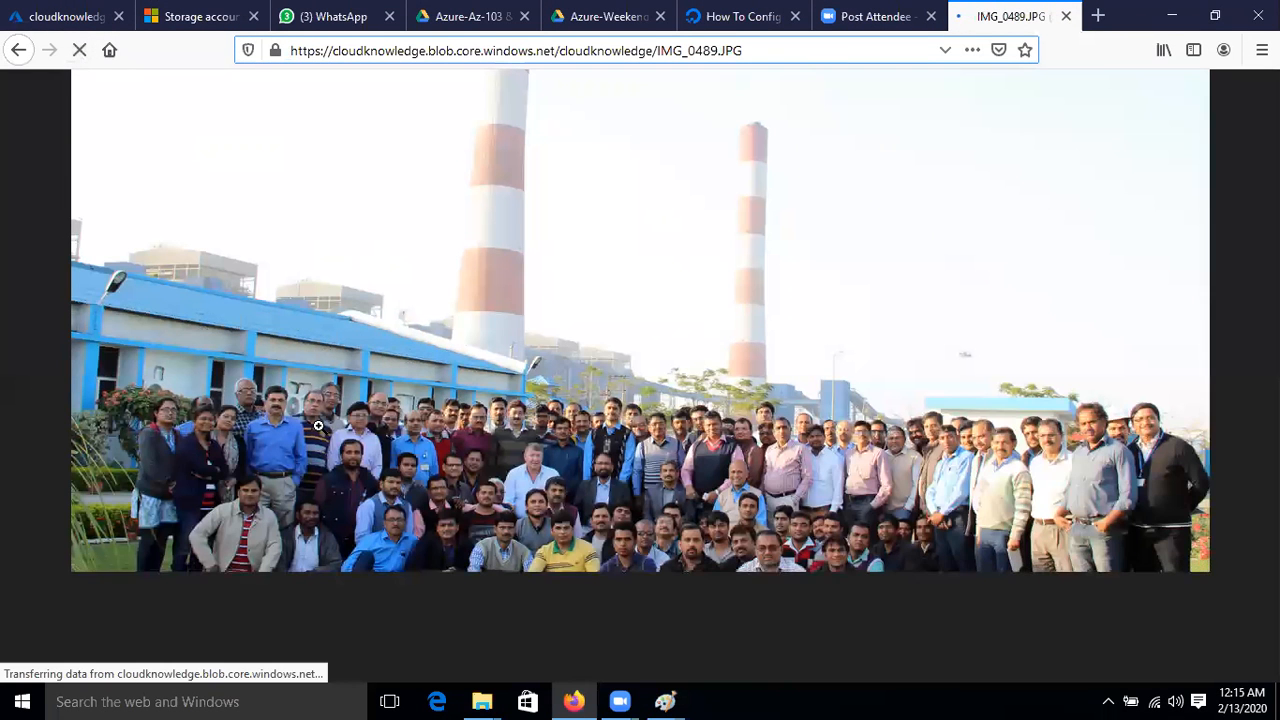
click(791, 49)
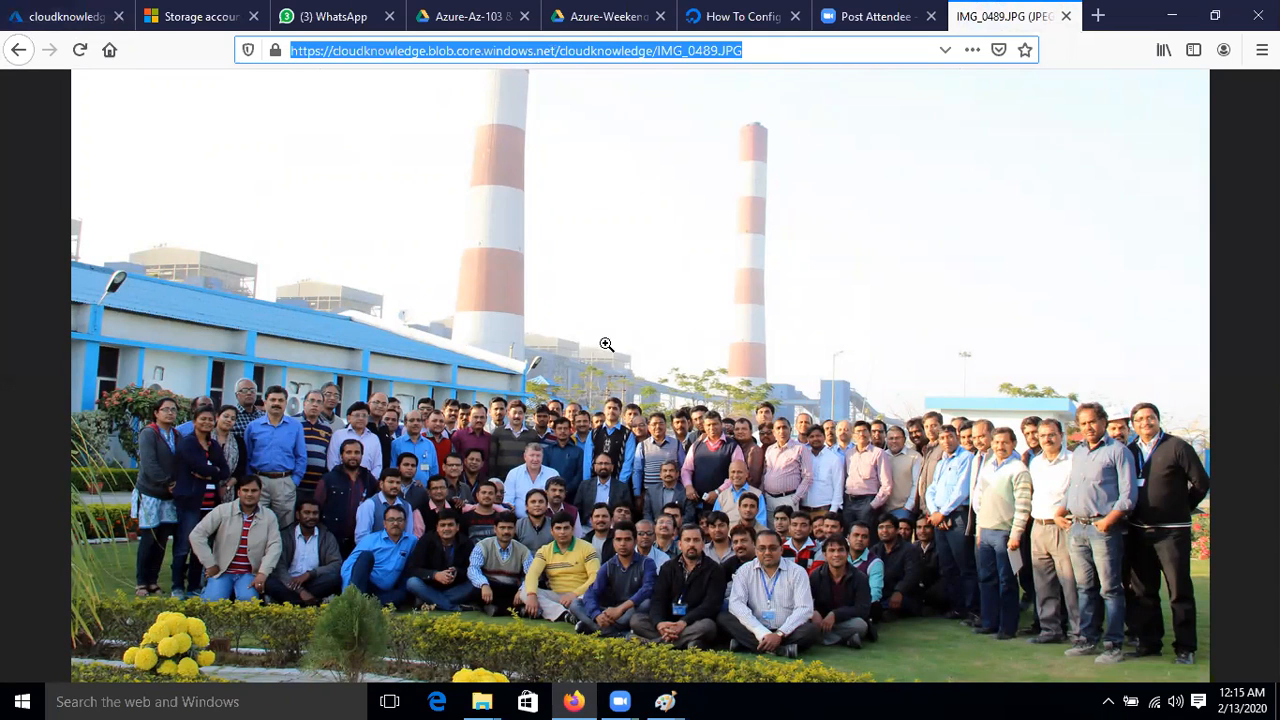
Step: Set the selected cloudknowledge container's public access level to Container (anonymous read access for containers and blobs) in the portal
click(44, 6)
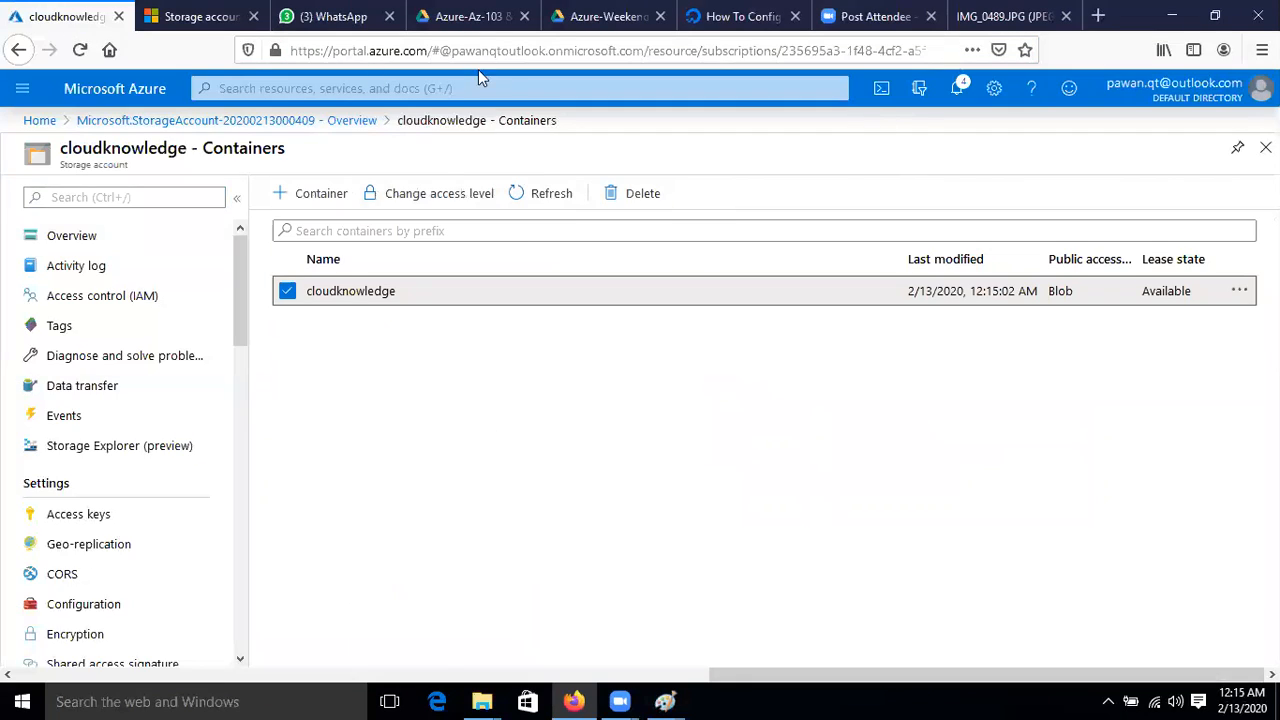
click(446, 198)
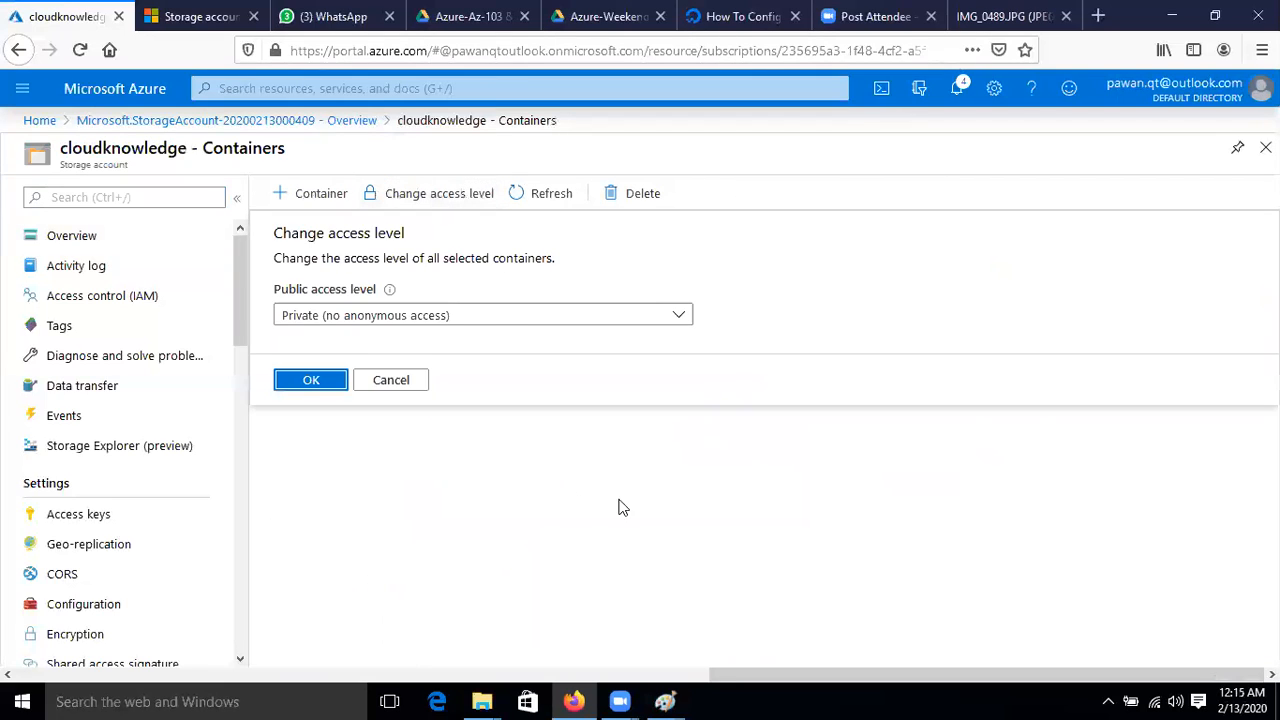
click(501, 315)
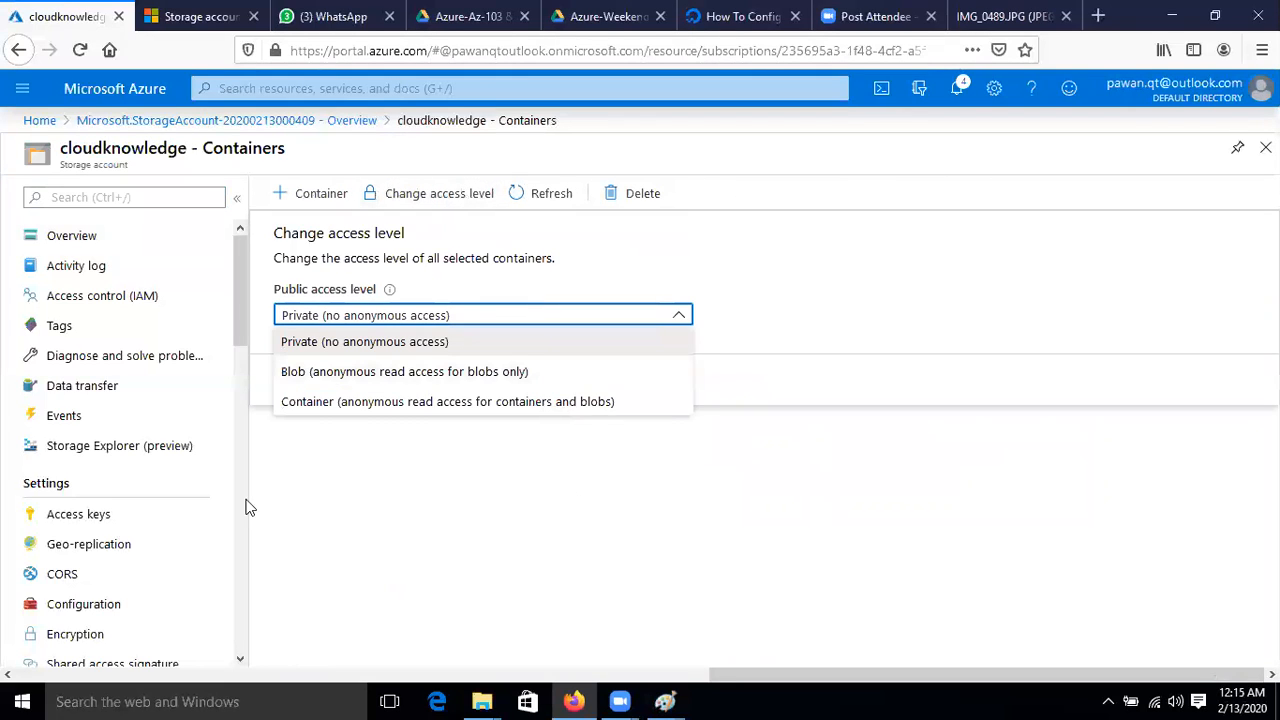
click(425, 401)
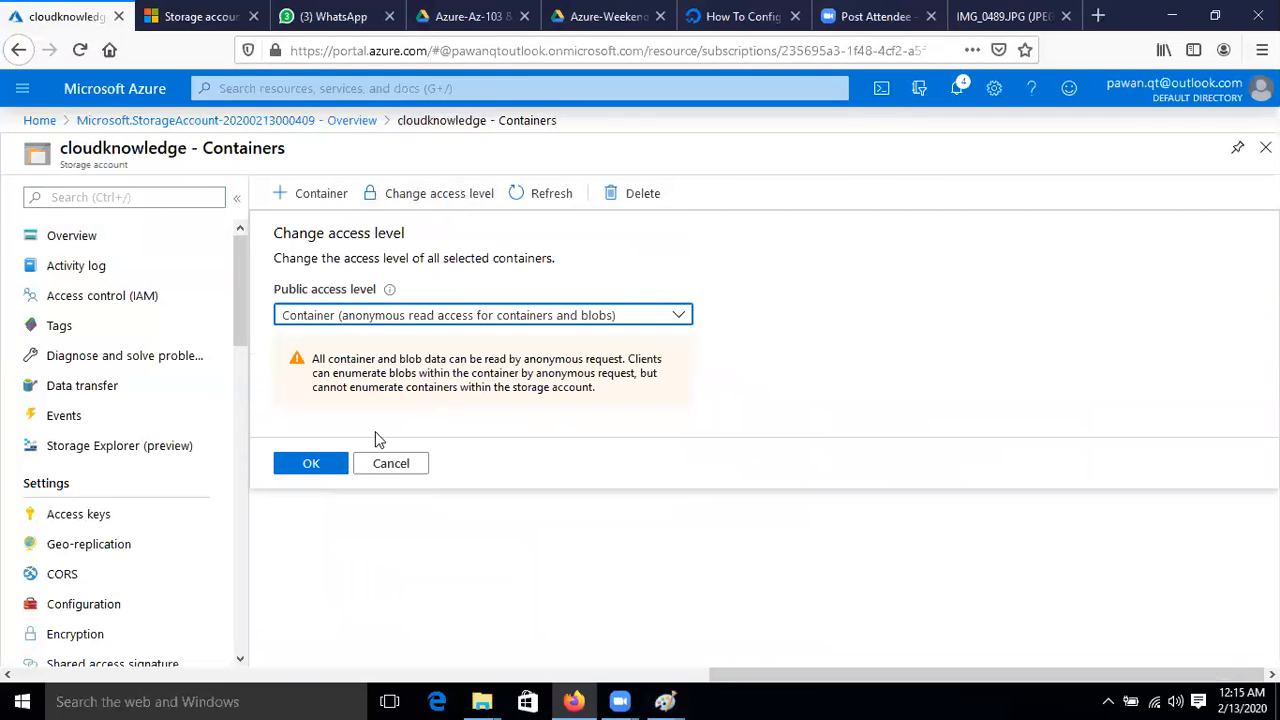
click(312, 465)
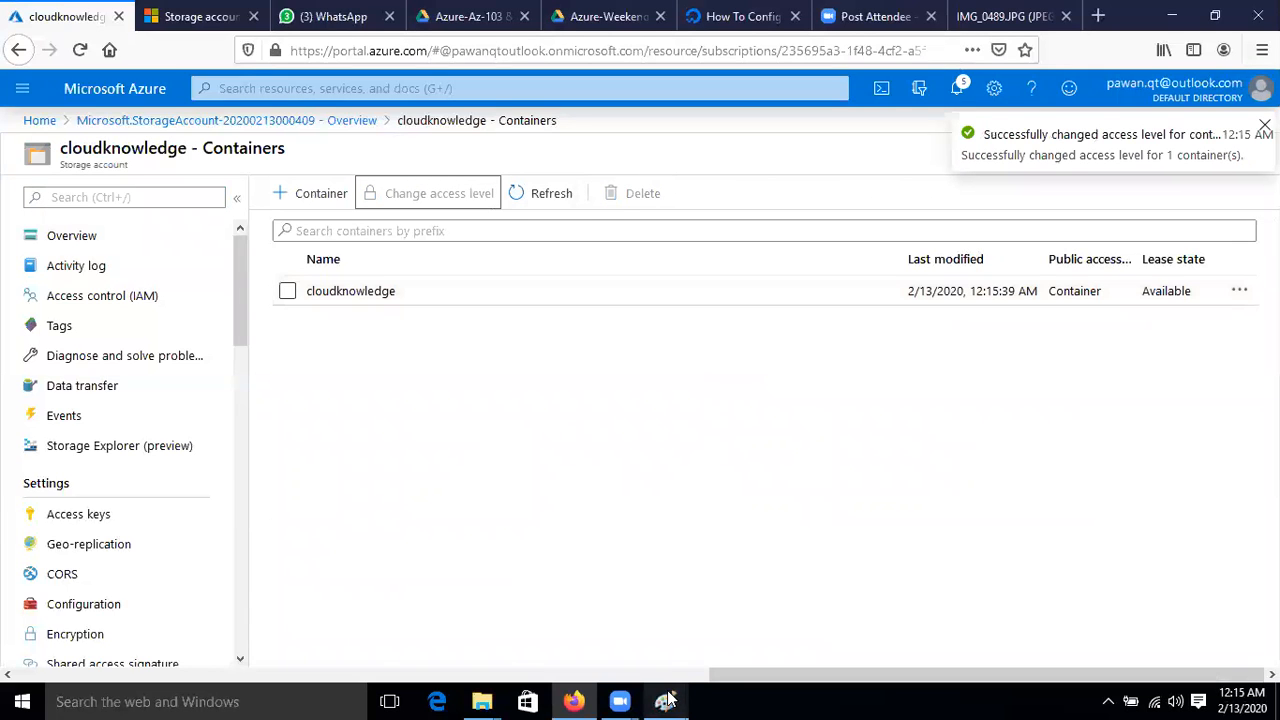
Step: Switch between Paint and the portal to compare the container and blob URLs with the container's access level
mouse_move(666, 700)
click(840, 622)
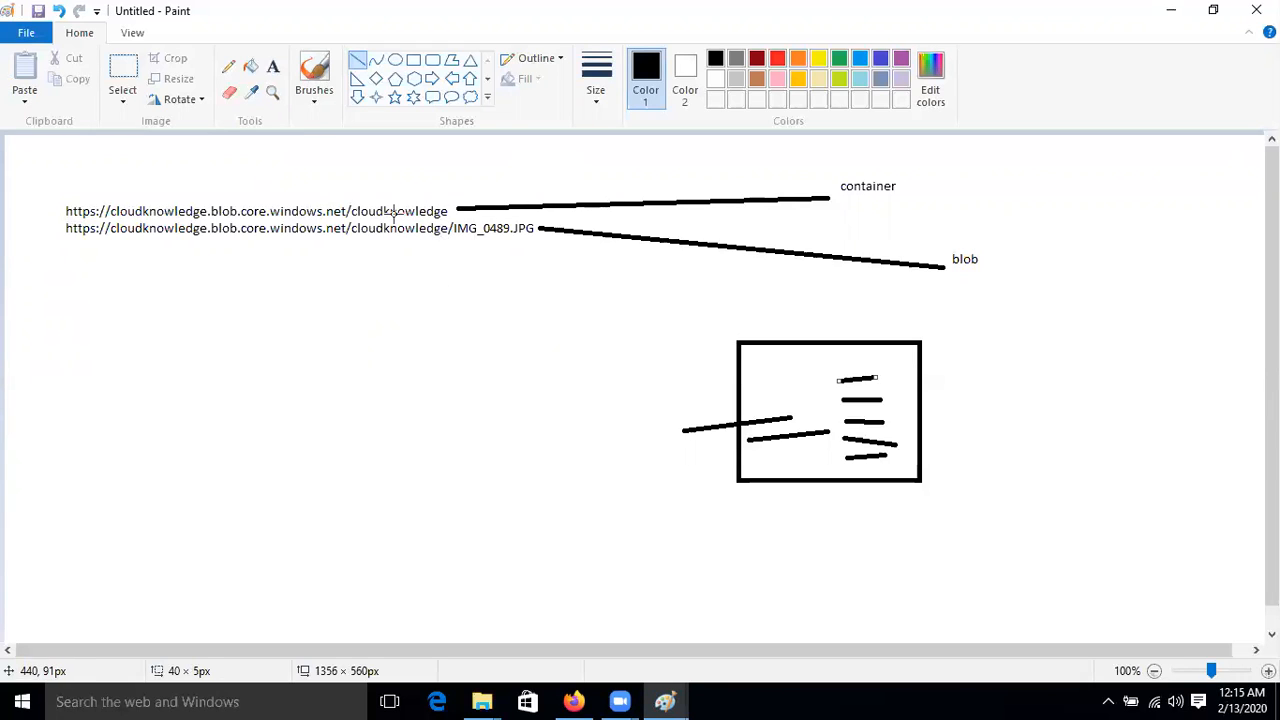
click(573, 701)
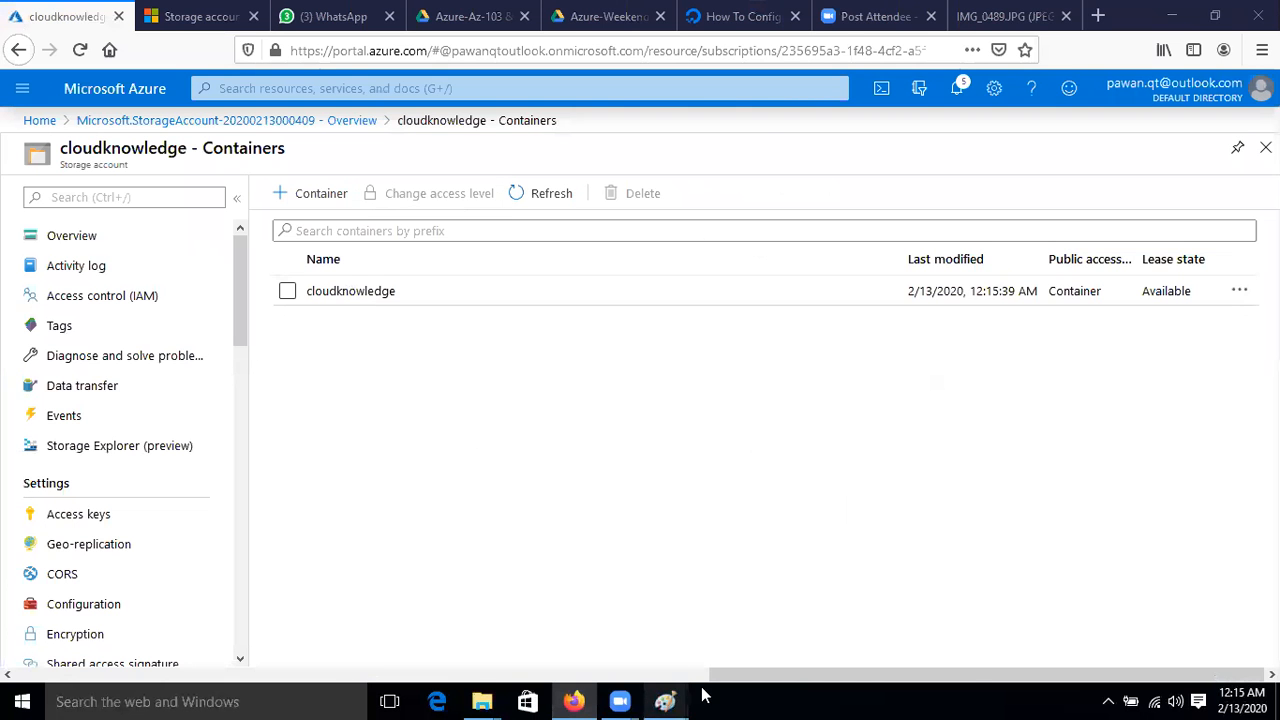
mouse_move(665, 701)
click(664, 612)
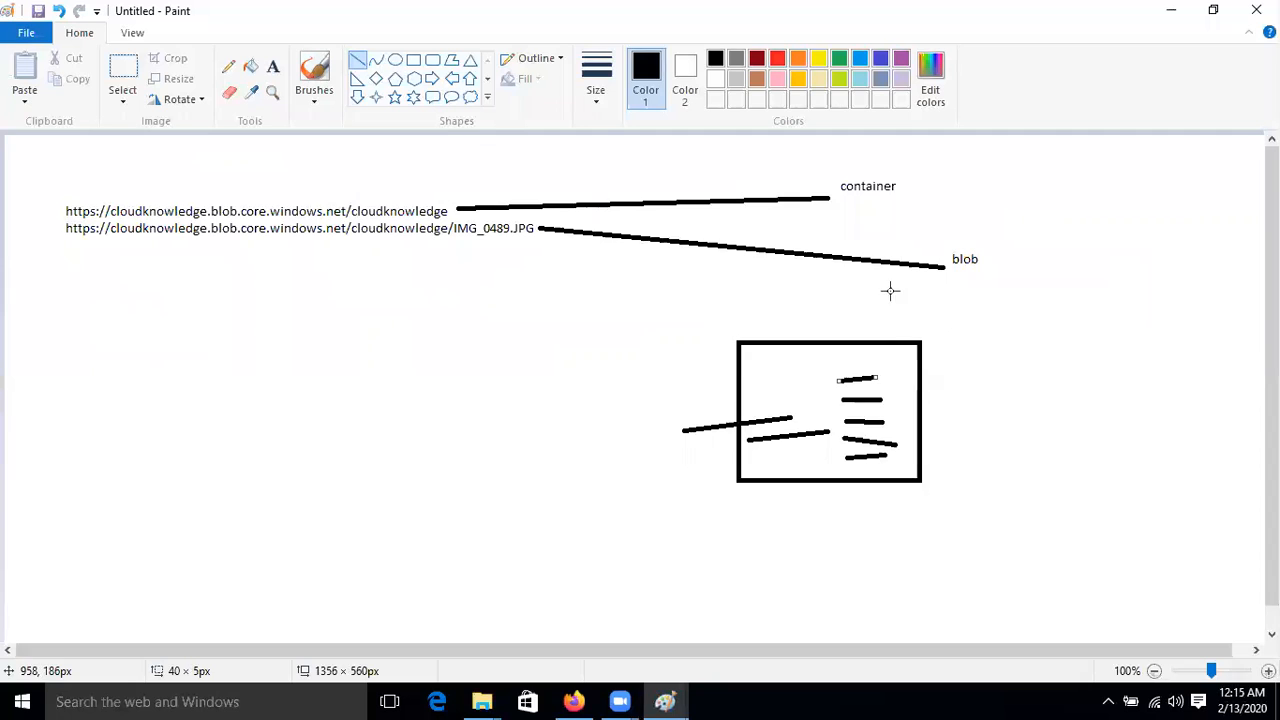
Step: Return to the portal, refresh the storage account's container list and select the cloudknowledge container
click(573, 701)
click(549, 193)
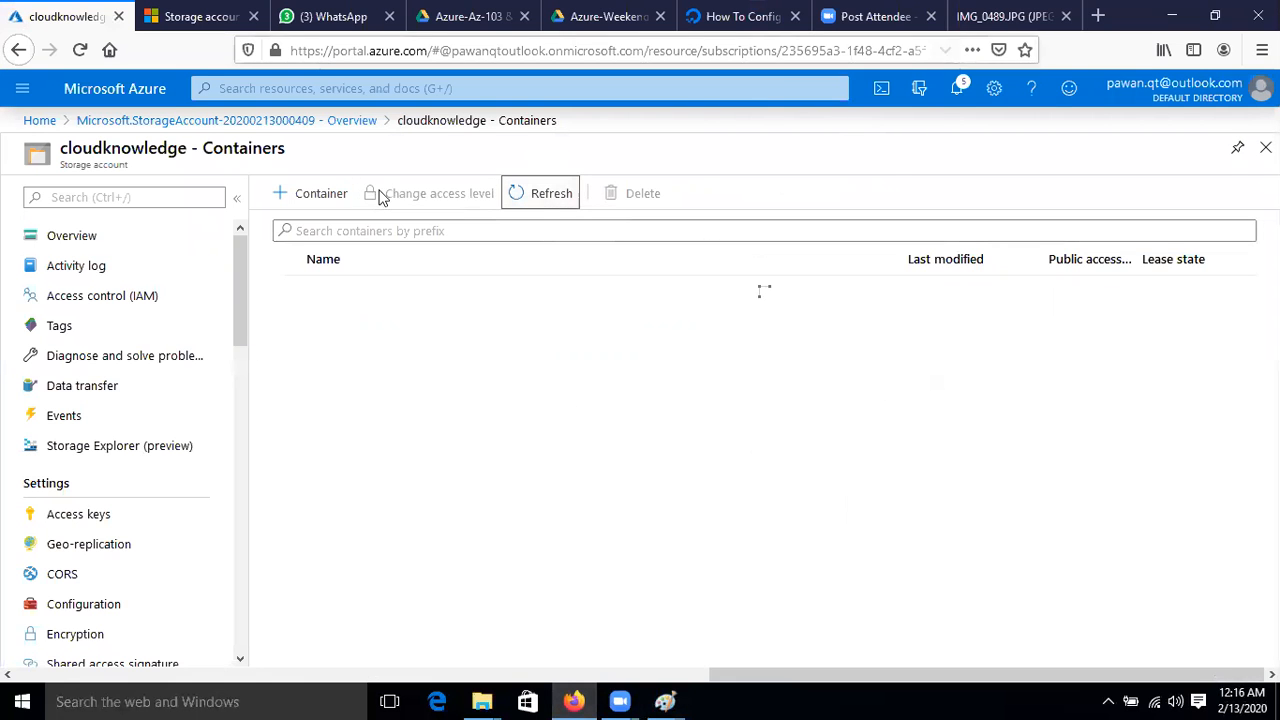
click(346, 295)
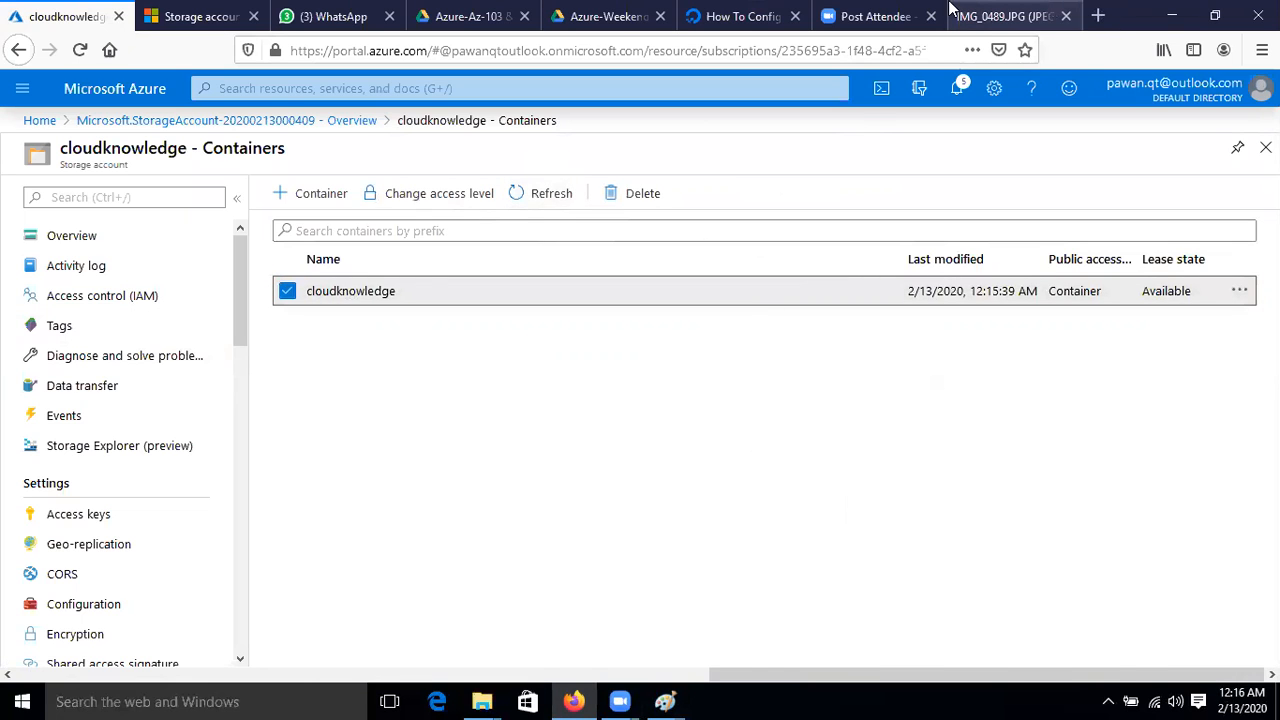
Step: Examine the IMG_0489.JPG blob URL in its browser tab, highlighting the storage account, blob service and file name parts
click(998, 16)
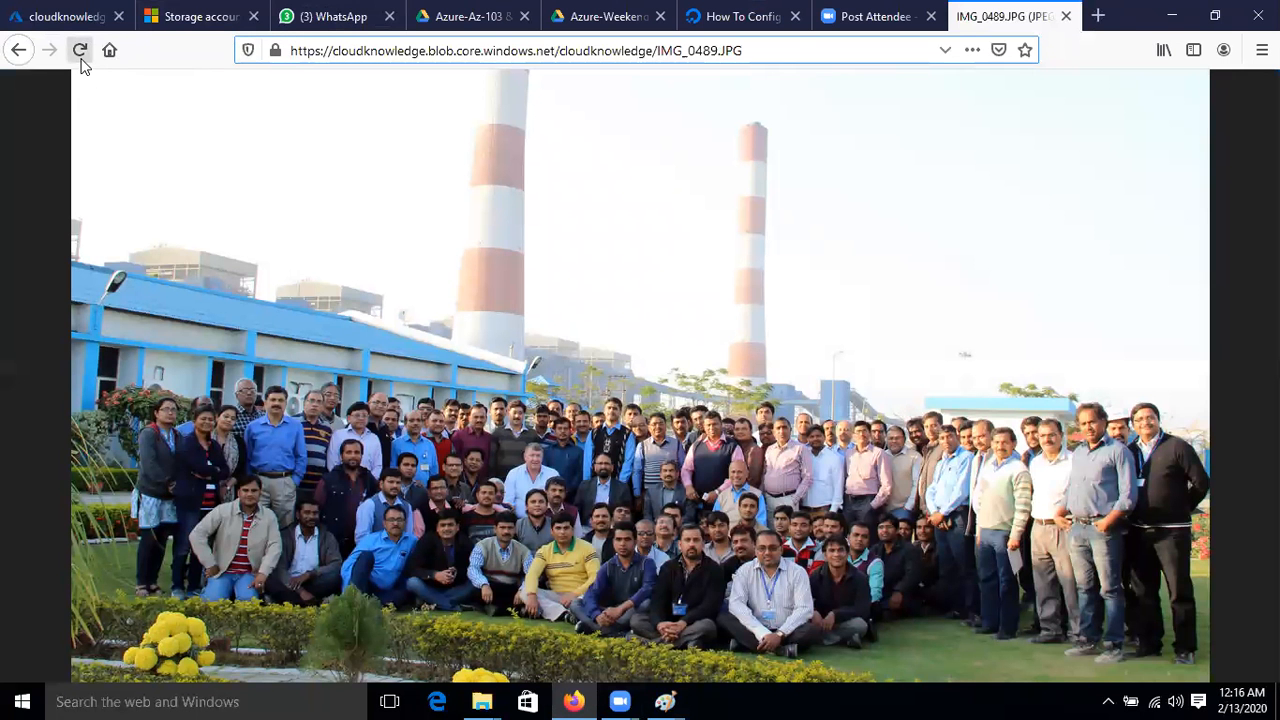
drag(777, 49, 240, 60)
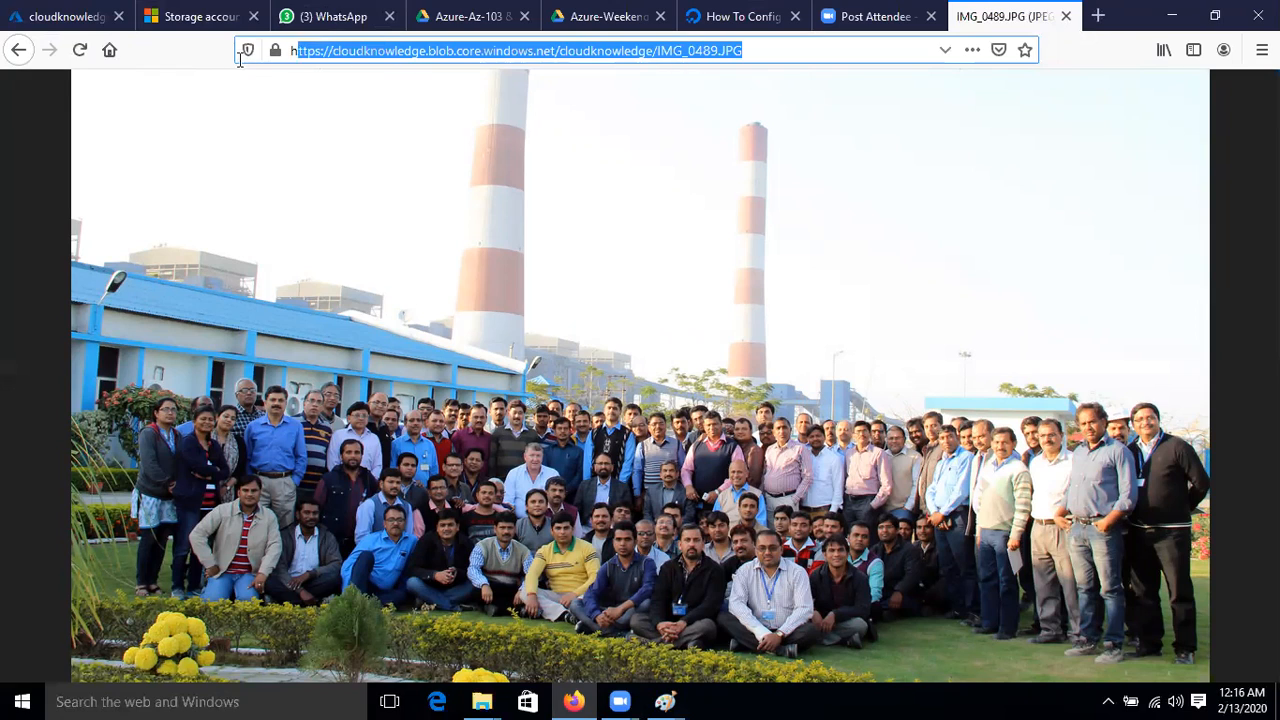
click(760, 50)
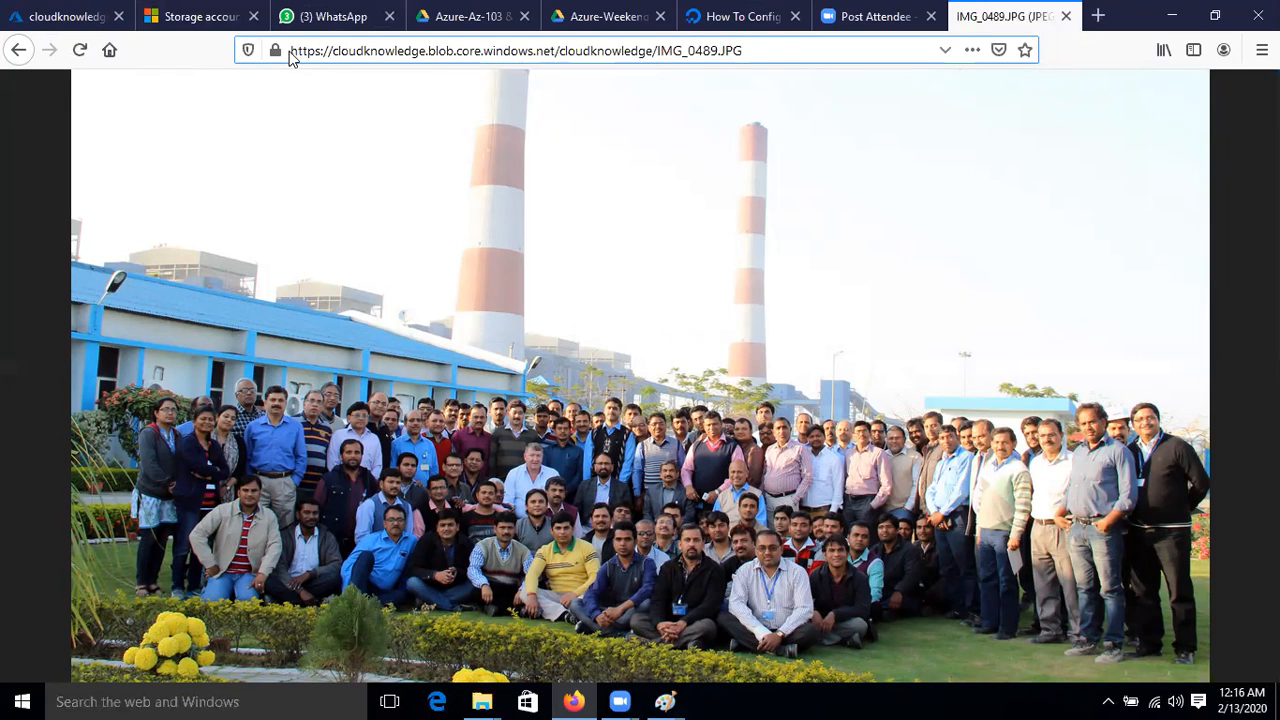
drag(291, 50, 430, 52)
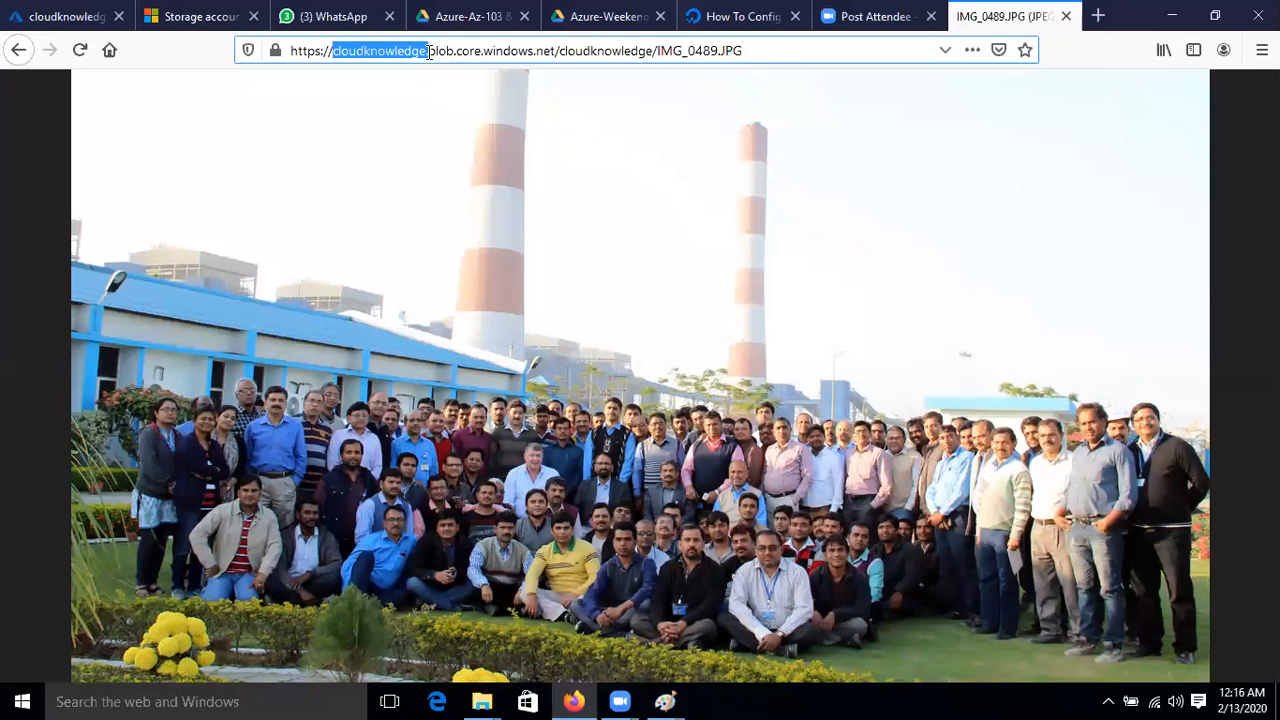
drag(424, 49, 458, 50)
click(18, 50)
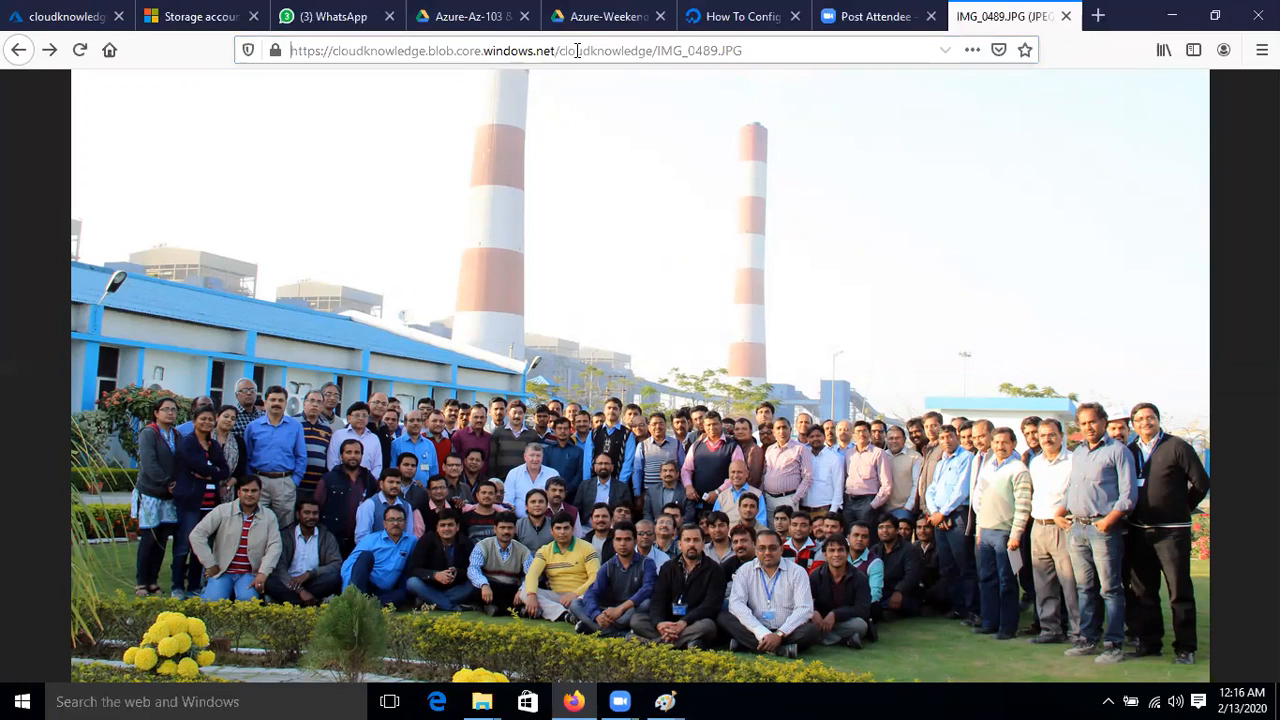
drag(561, 52, 774, 49)
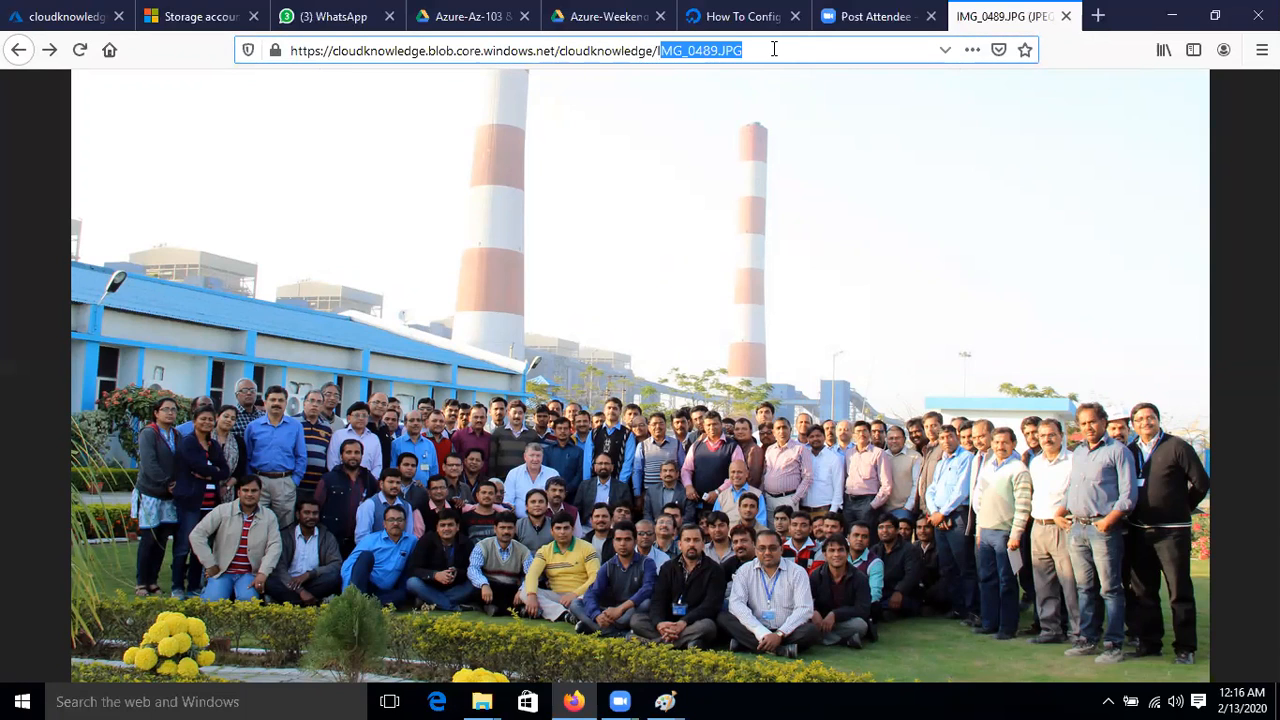
Step: Return to the portal, open the cloudknowledge container and bring up its blob upload form
click(65, 16)
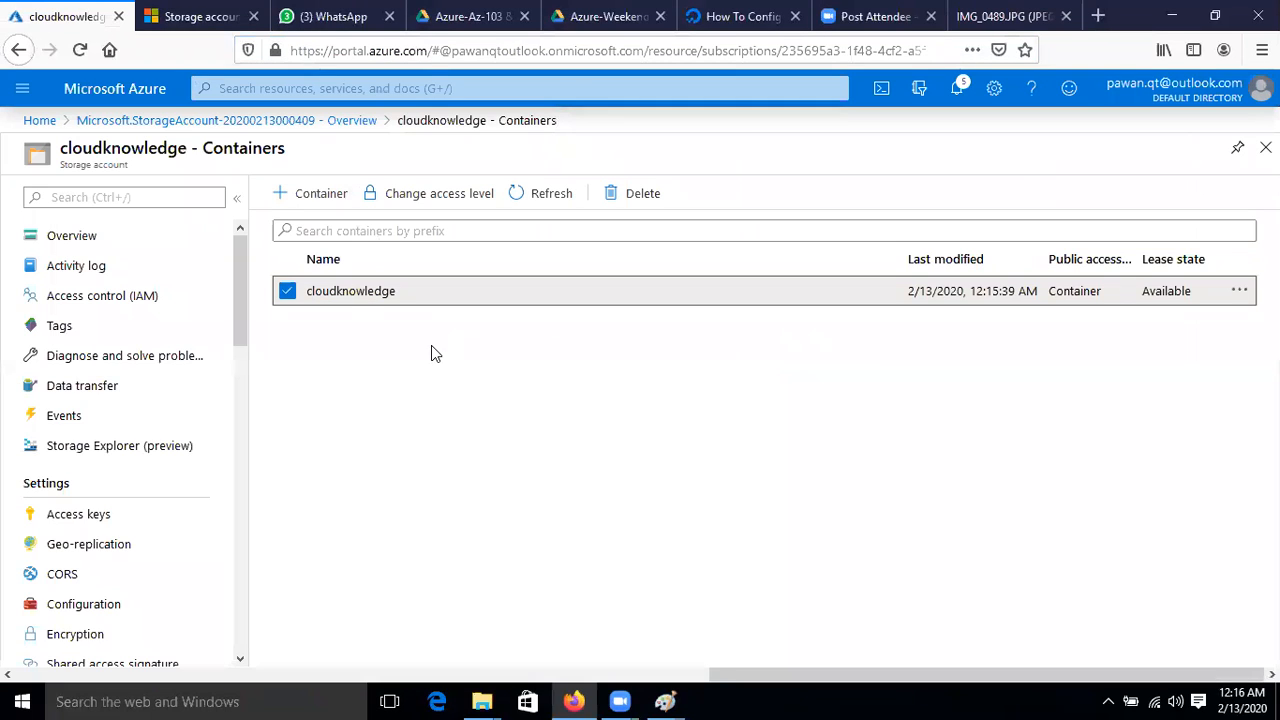
click(348, 294)
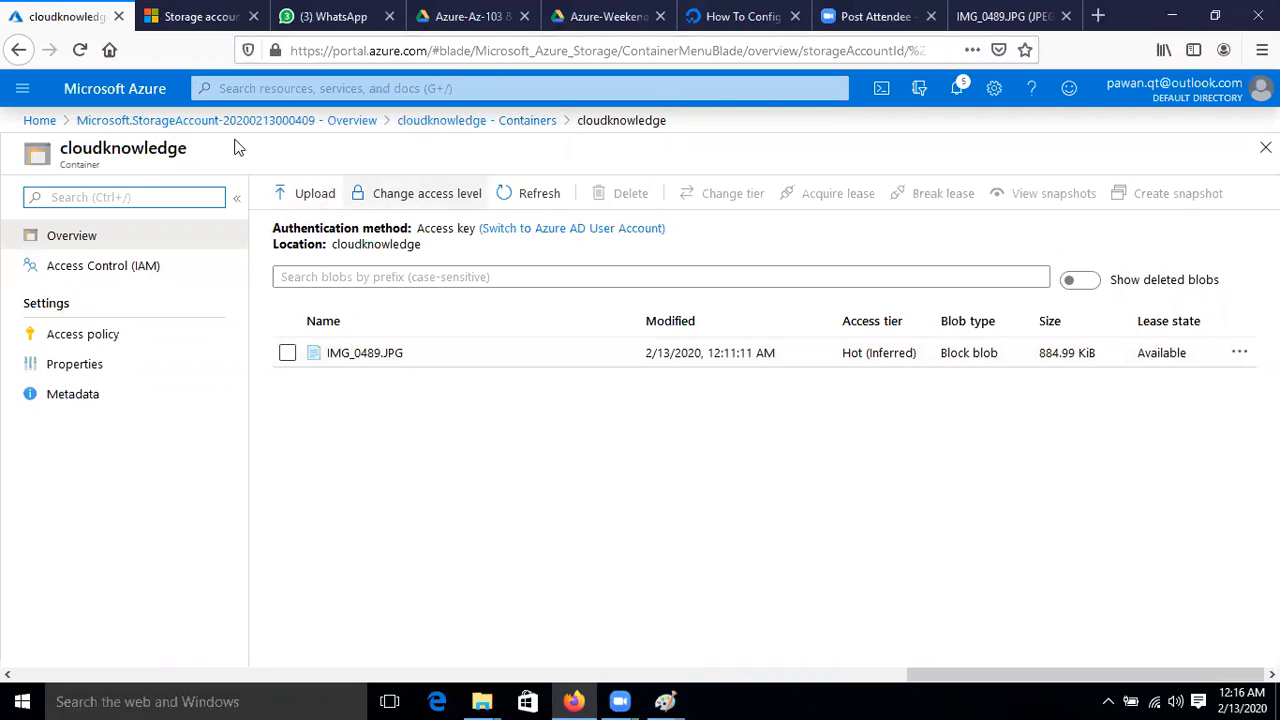
click(308, 193)
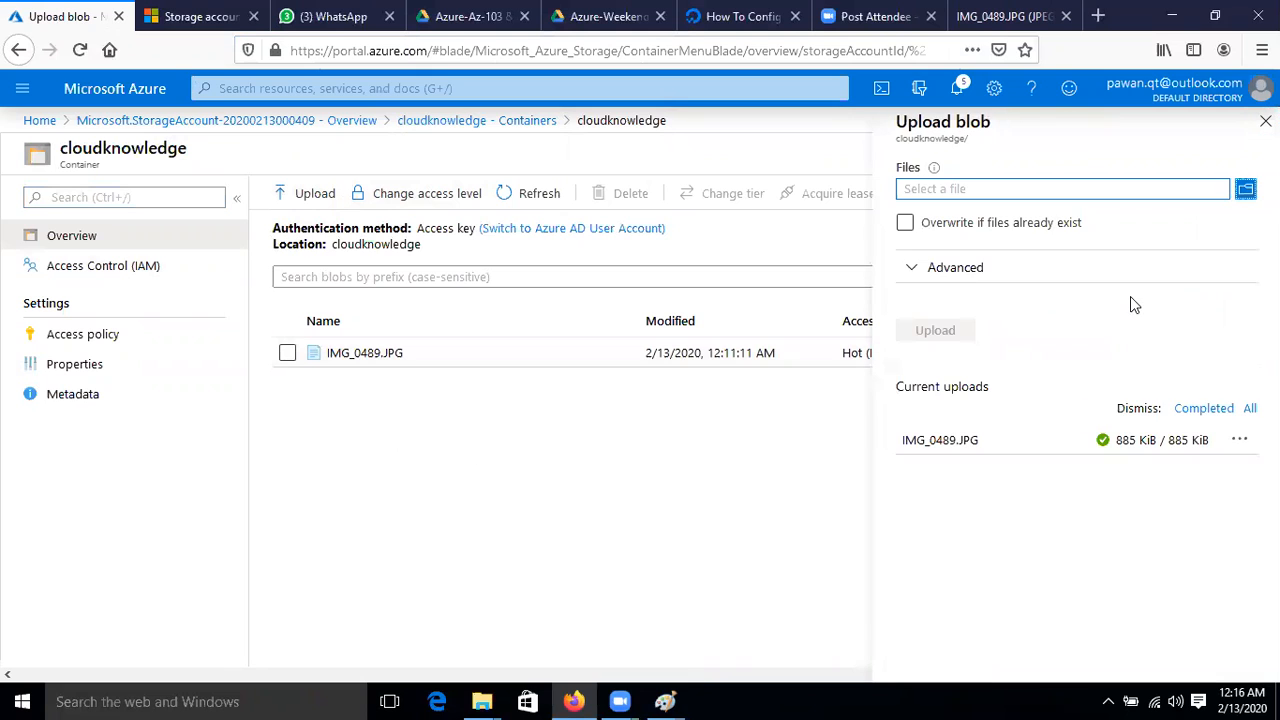
Step: Choose the ubuntu archive from the Desktop folder as the file for the blob upload
click(1246, 190)
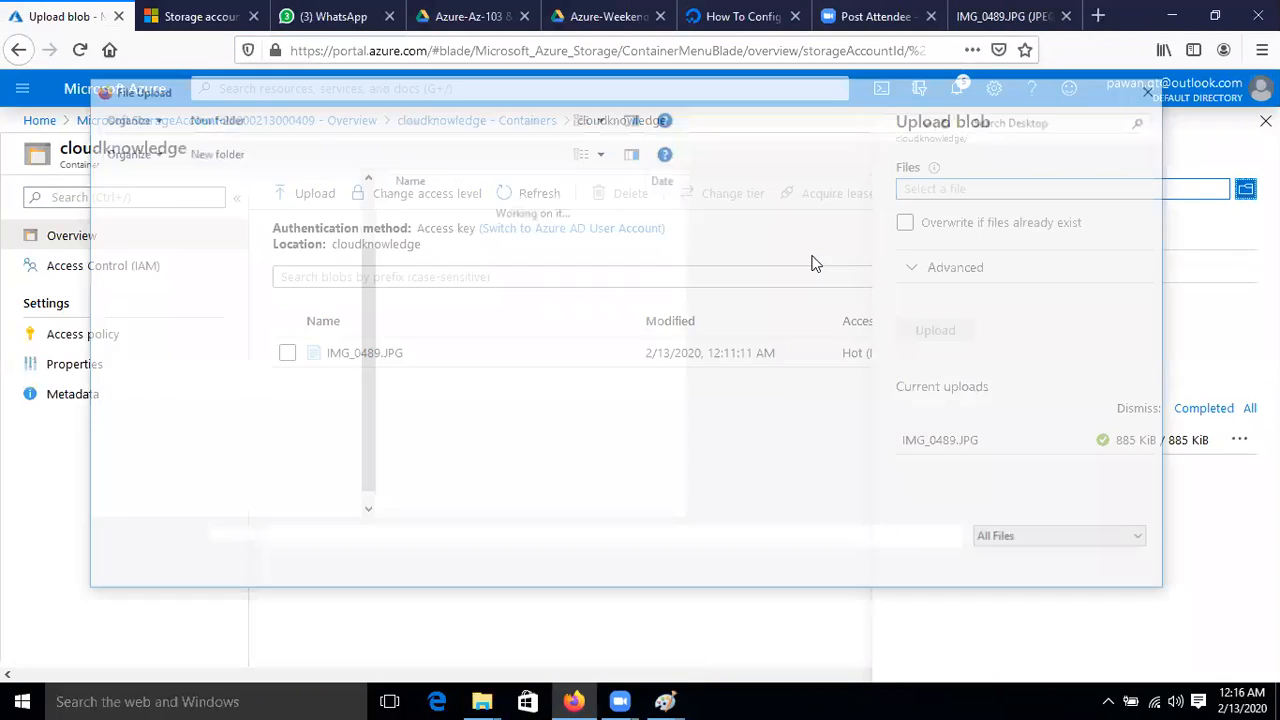
scroll(483, 488, down, 1)
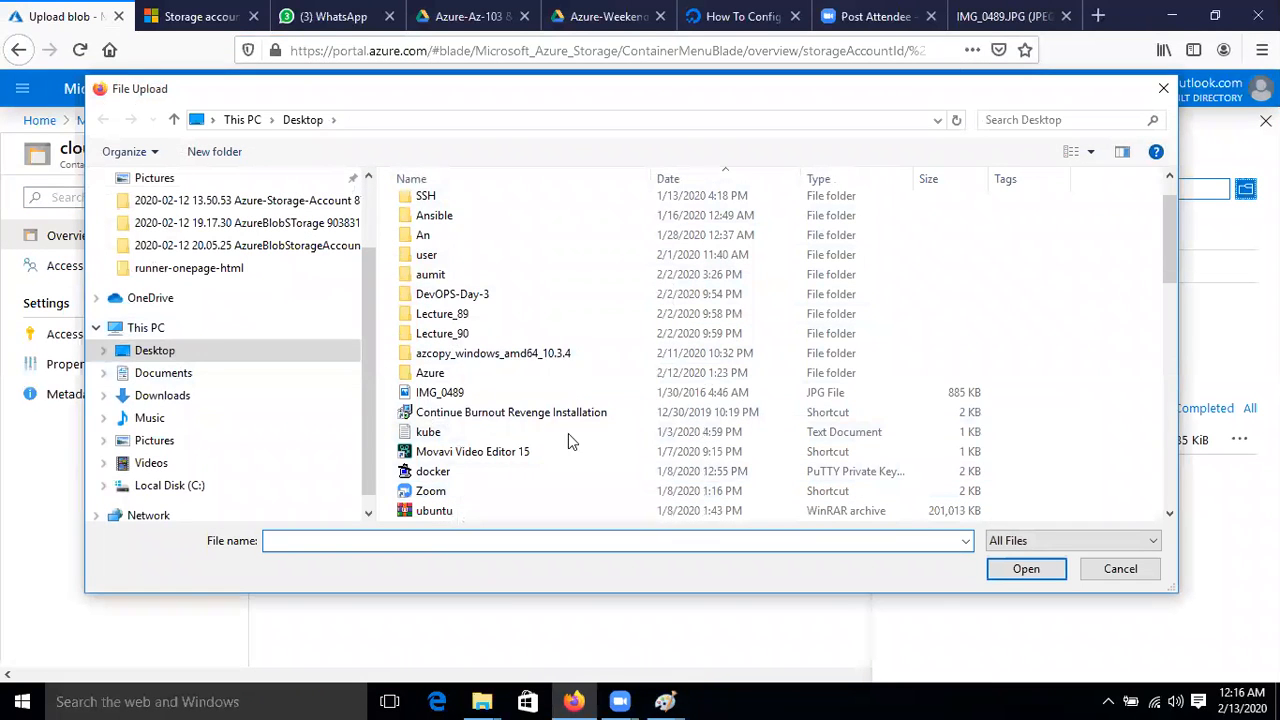
click(443, 437)
scroll(443, 437, down, 4)
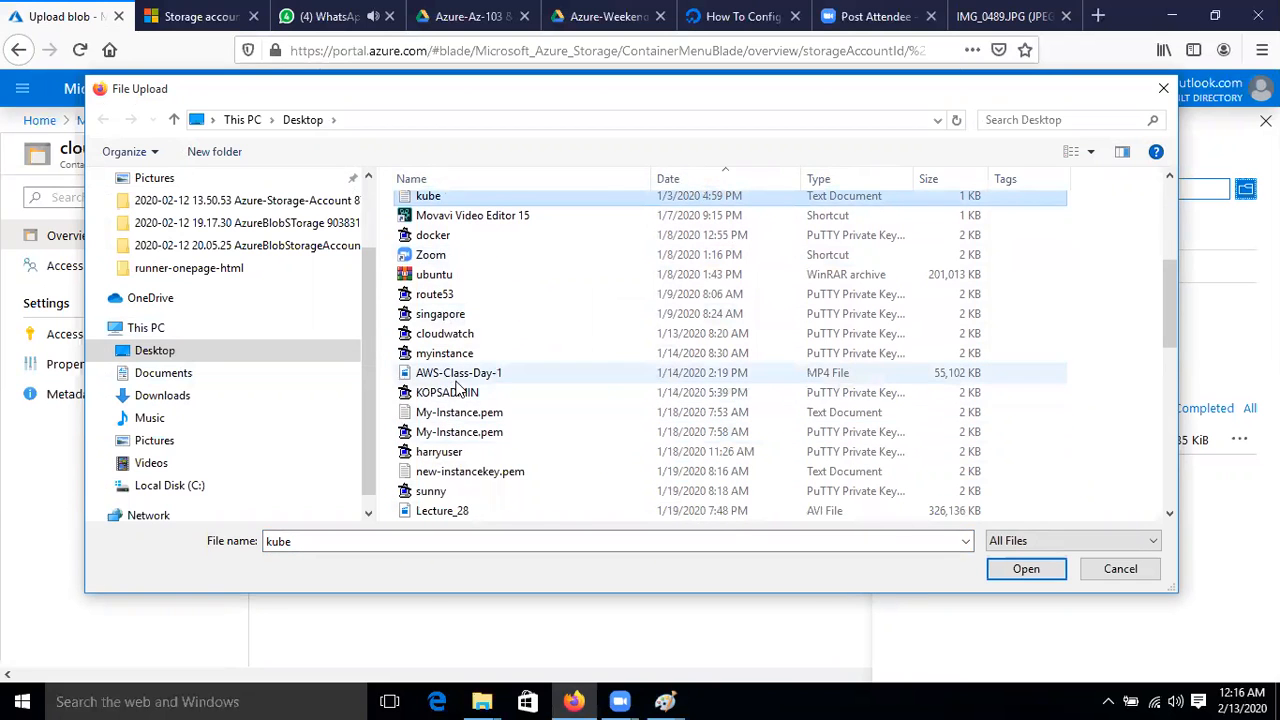
scroll(470, 410, down, 4)
scroll(490, 460, down, 4)
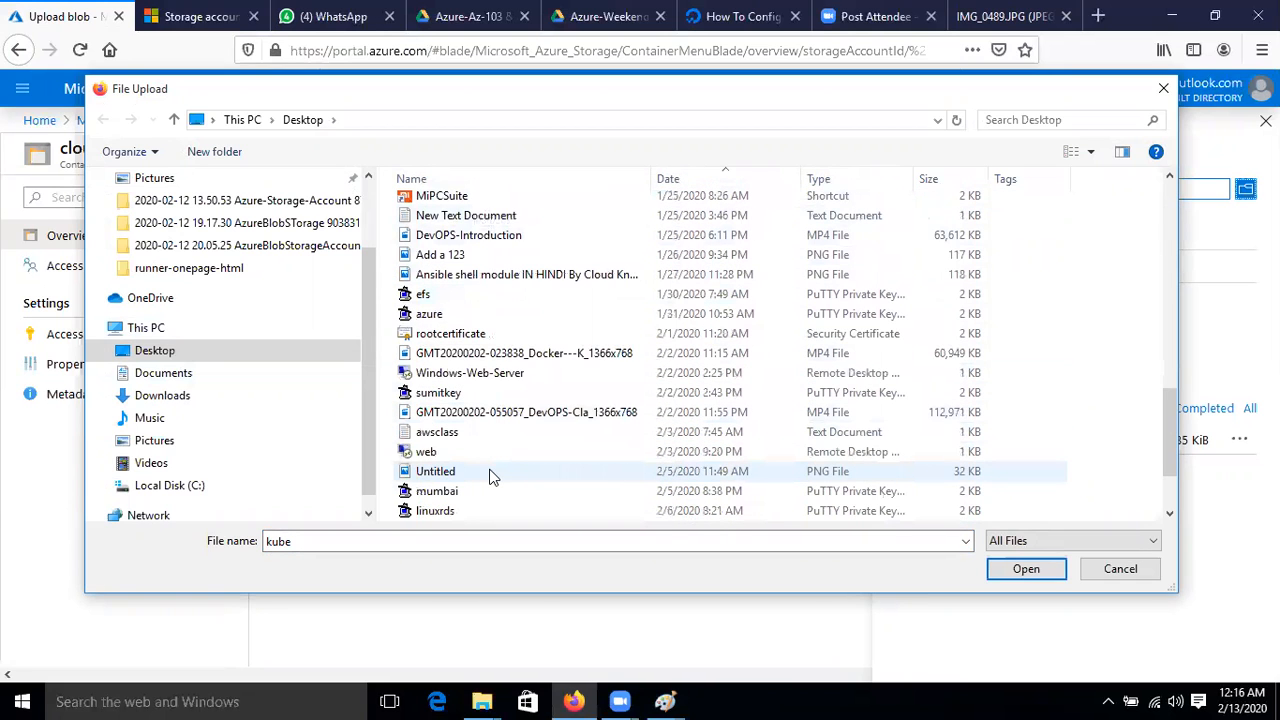
scroll(490, 476, down, 2)
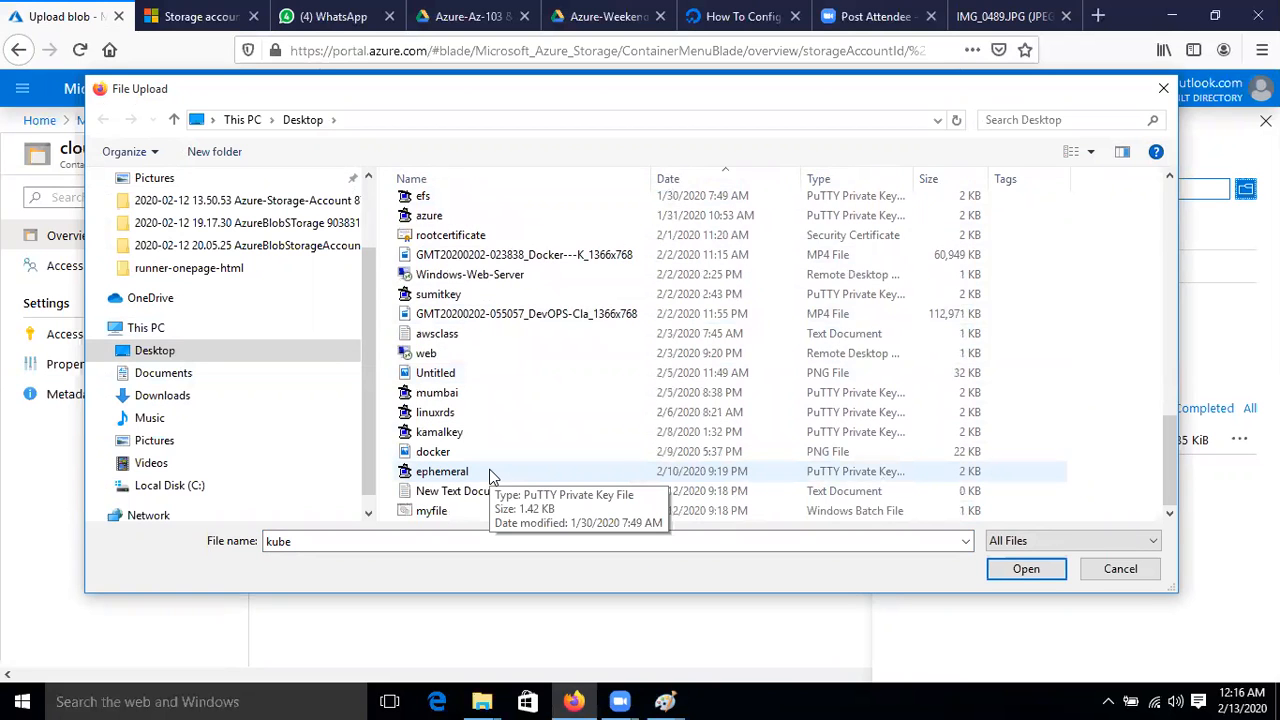
scroll(490, 476, up, 12)
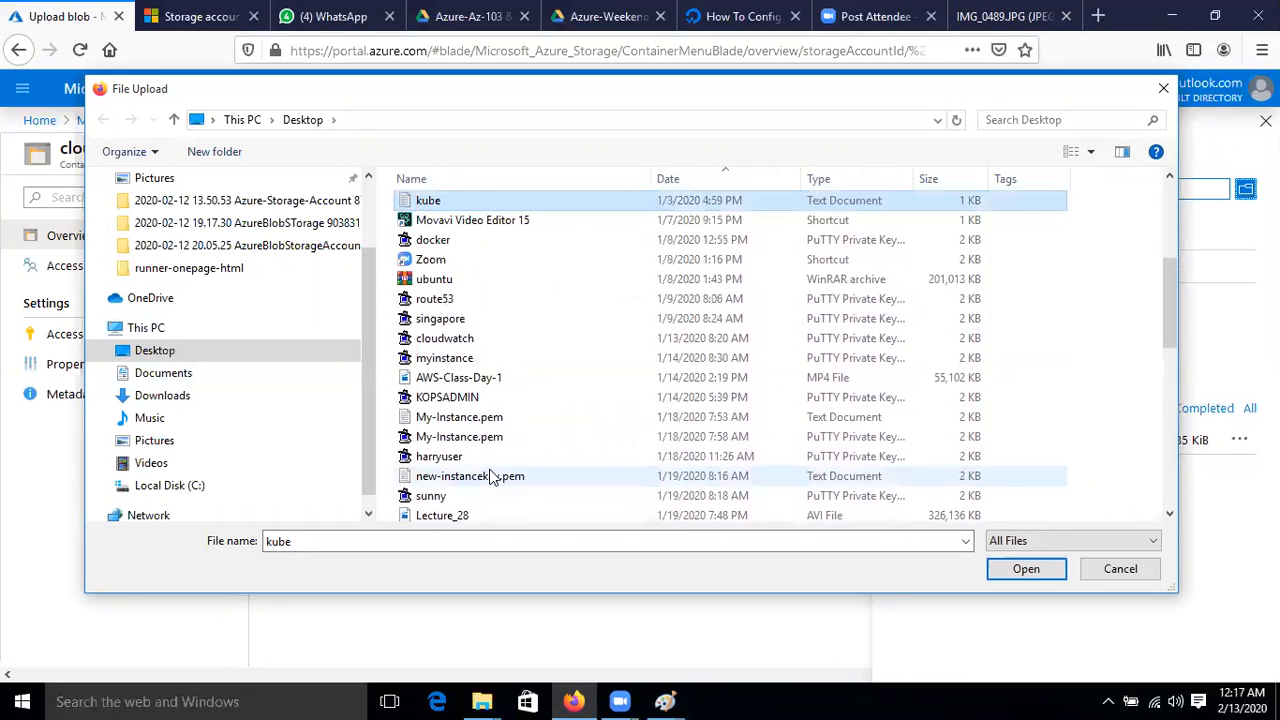
scroll(490, 476, up, 2)
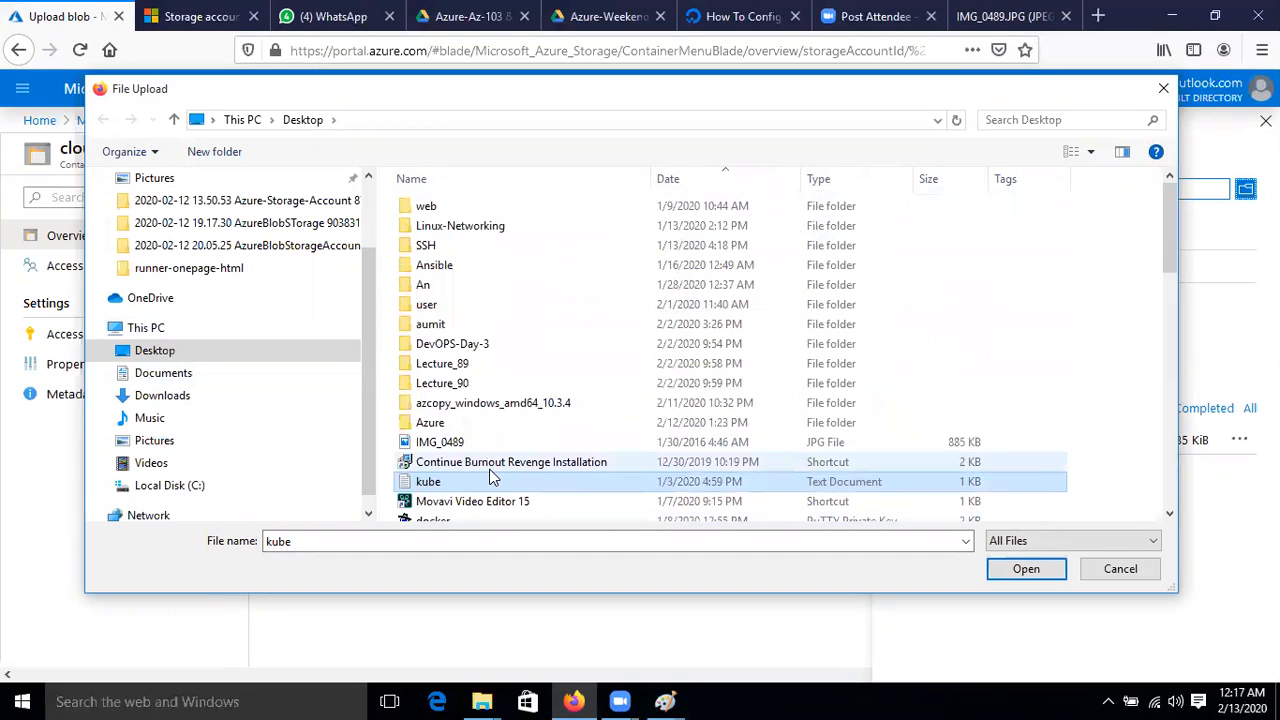
scroll(455, 440, down, 3)
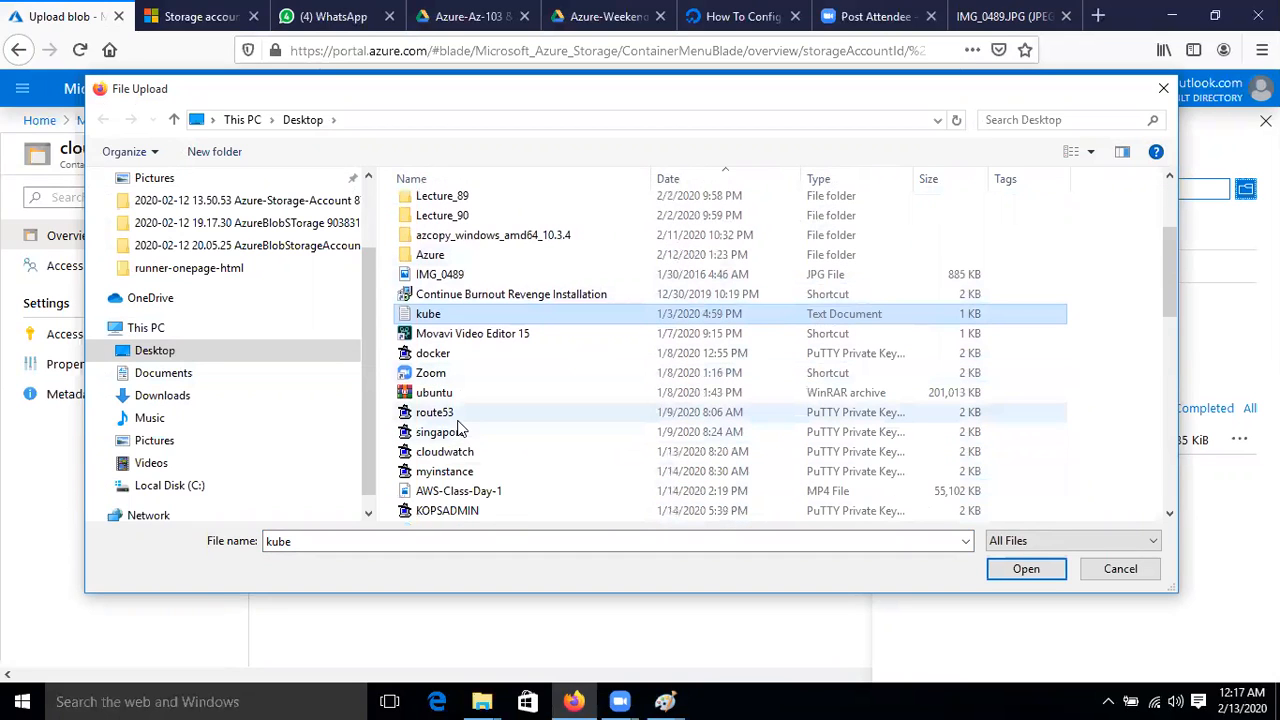
click(440, 396)
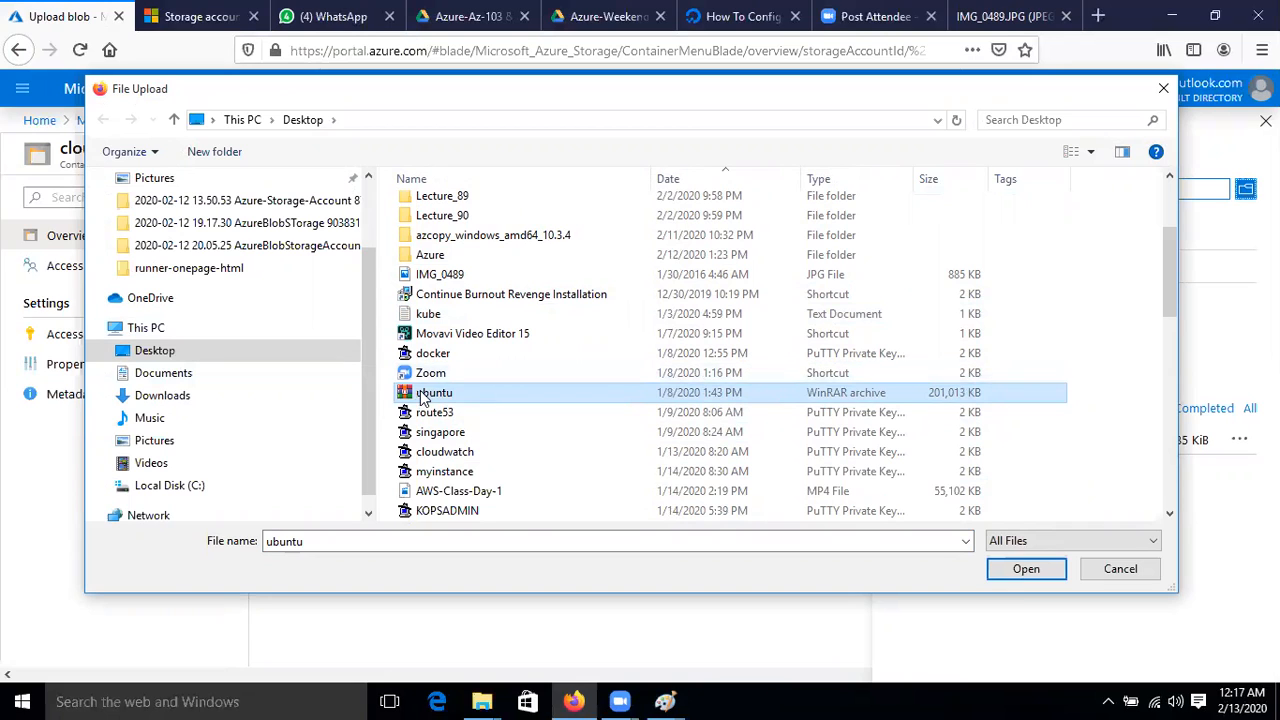
click(1026, 568)
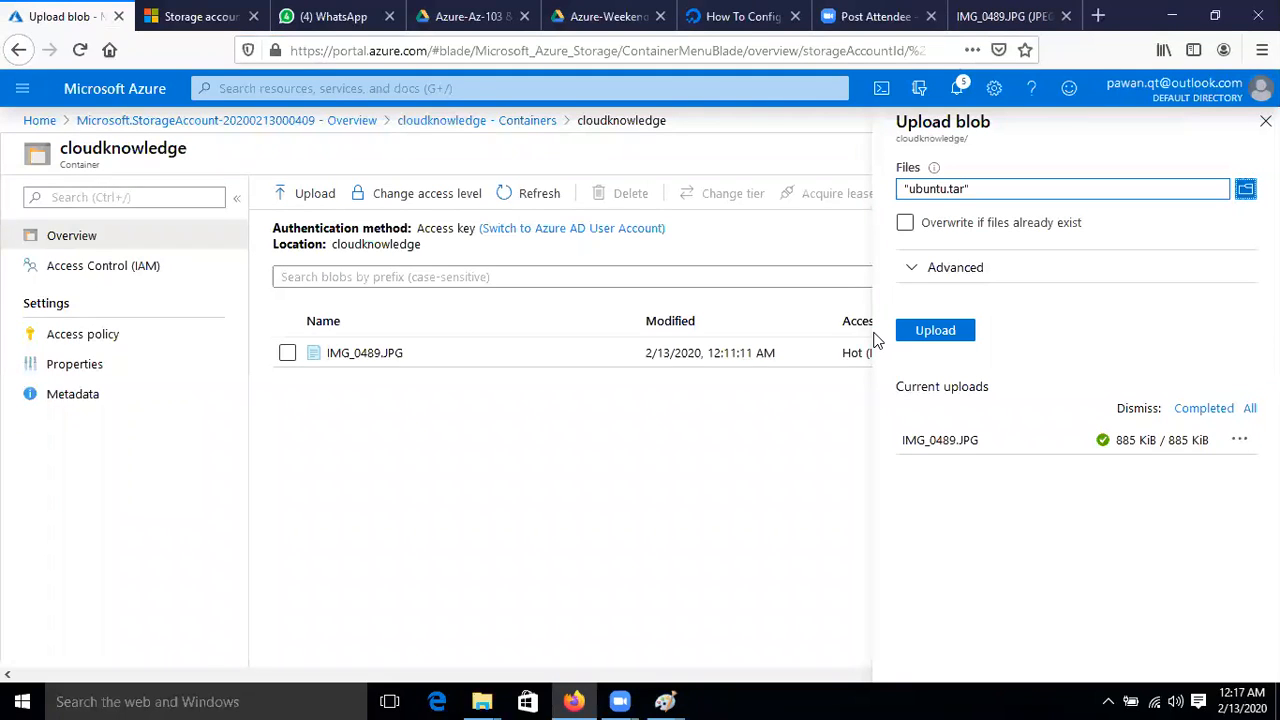
Step: Expand the advanced upload options, choose Block blob as the blob type and review the available block sizes
click(912, 268)
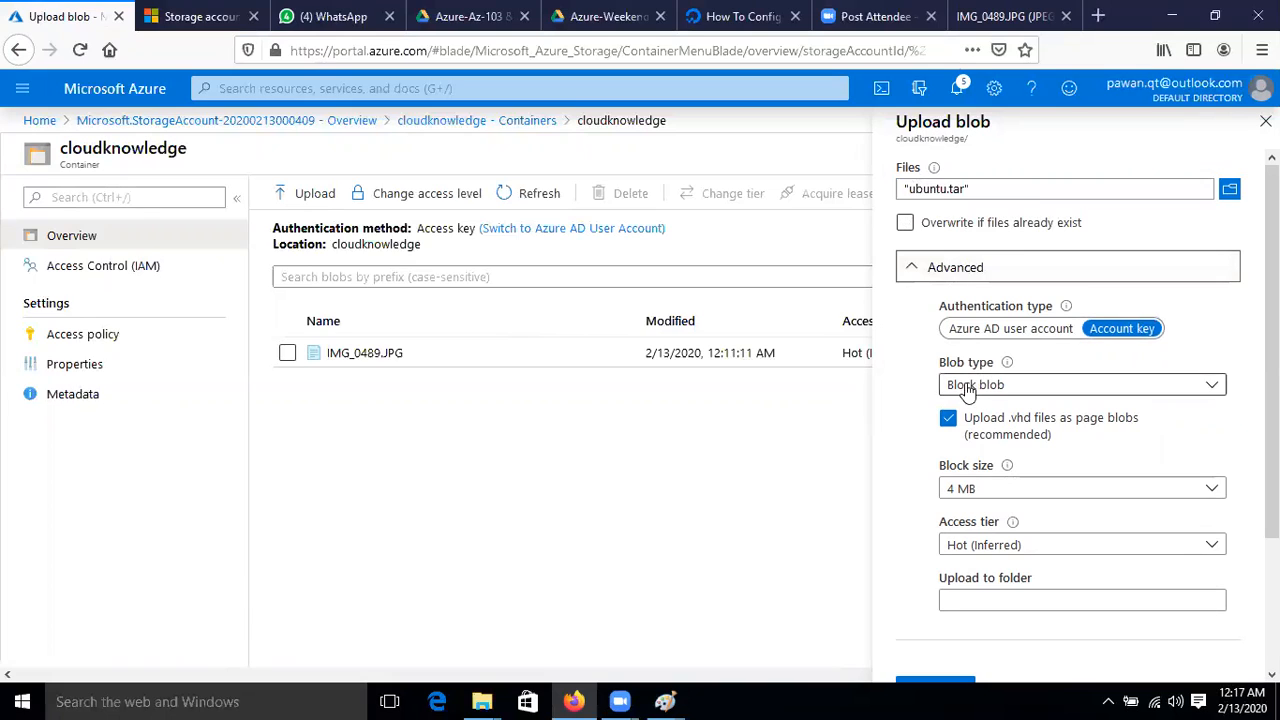
click(1020, 390)
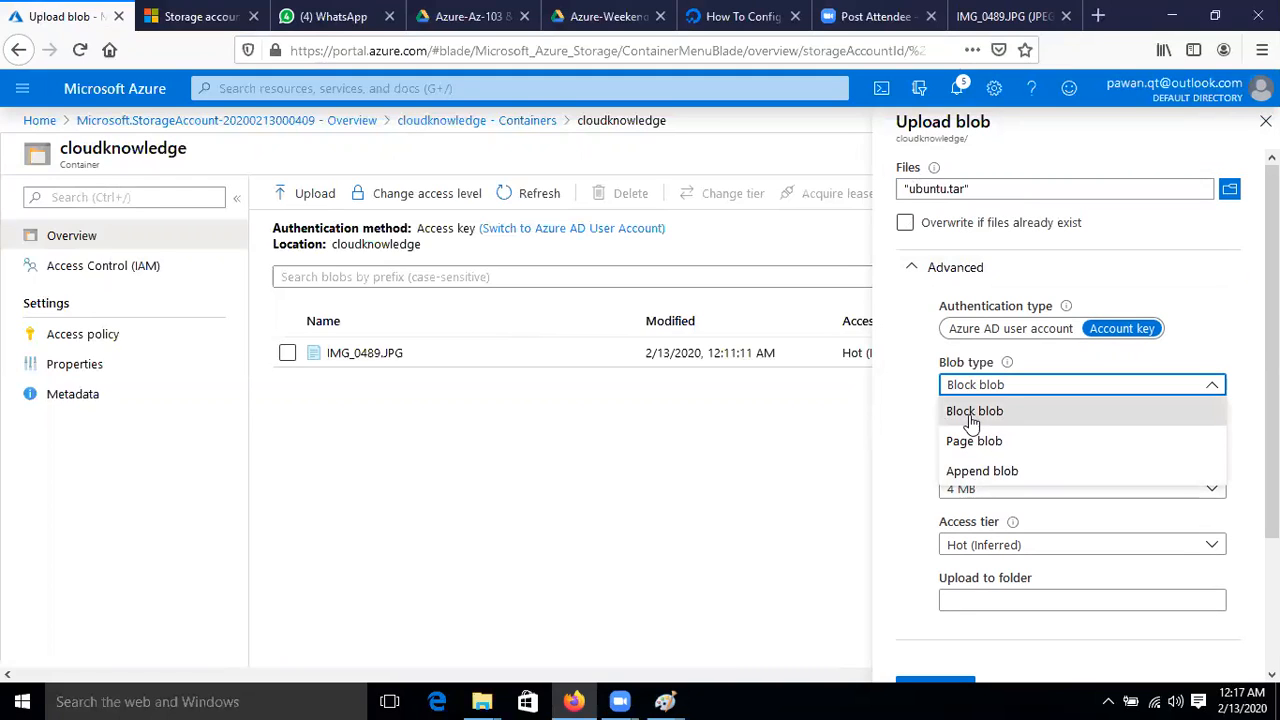
click(970, 414)
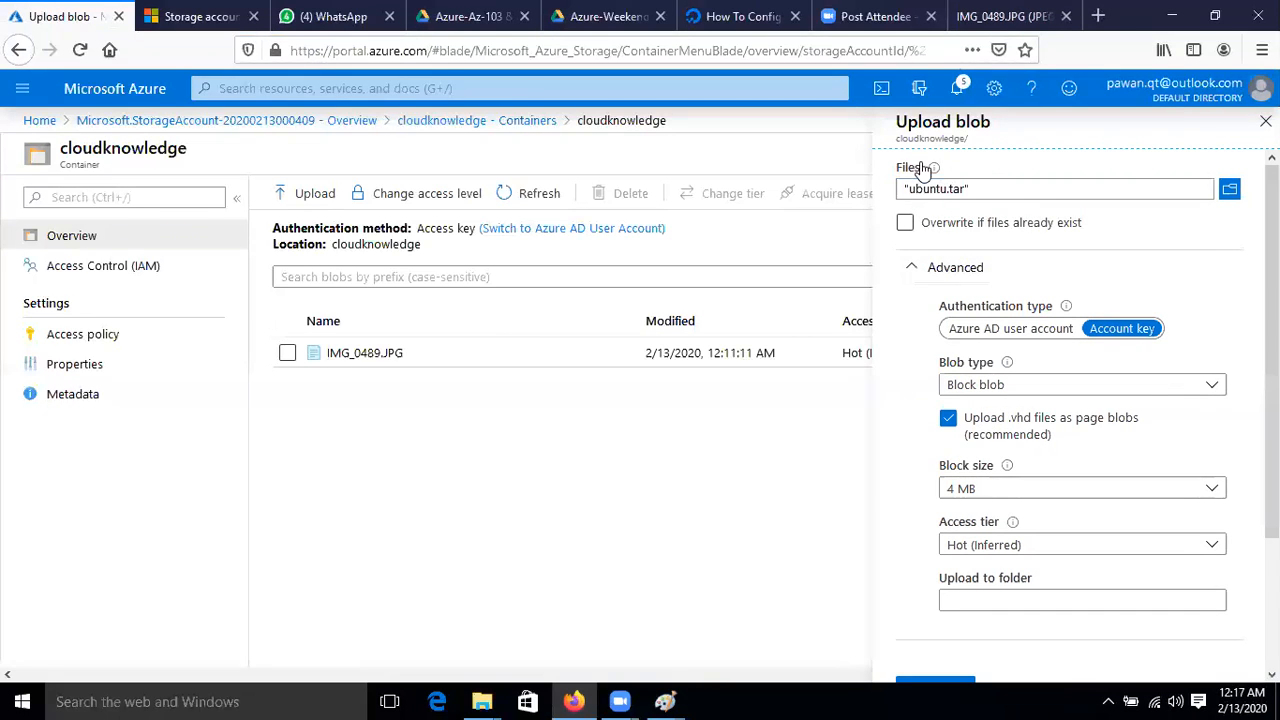
click(992, 489)
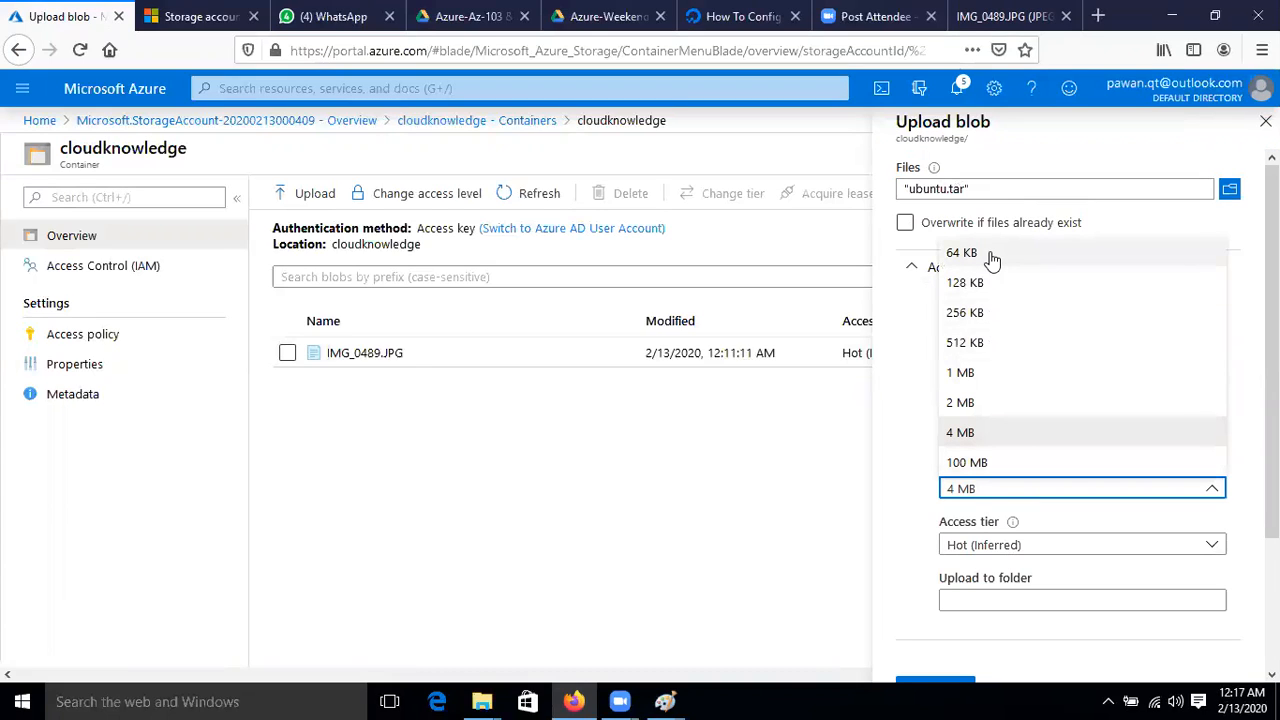
click(913, 467)
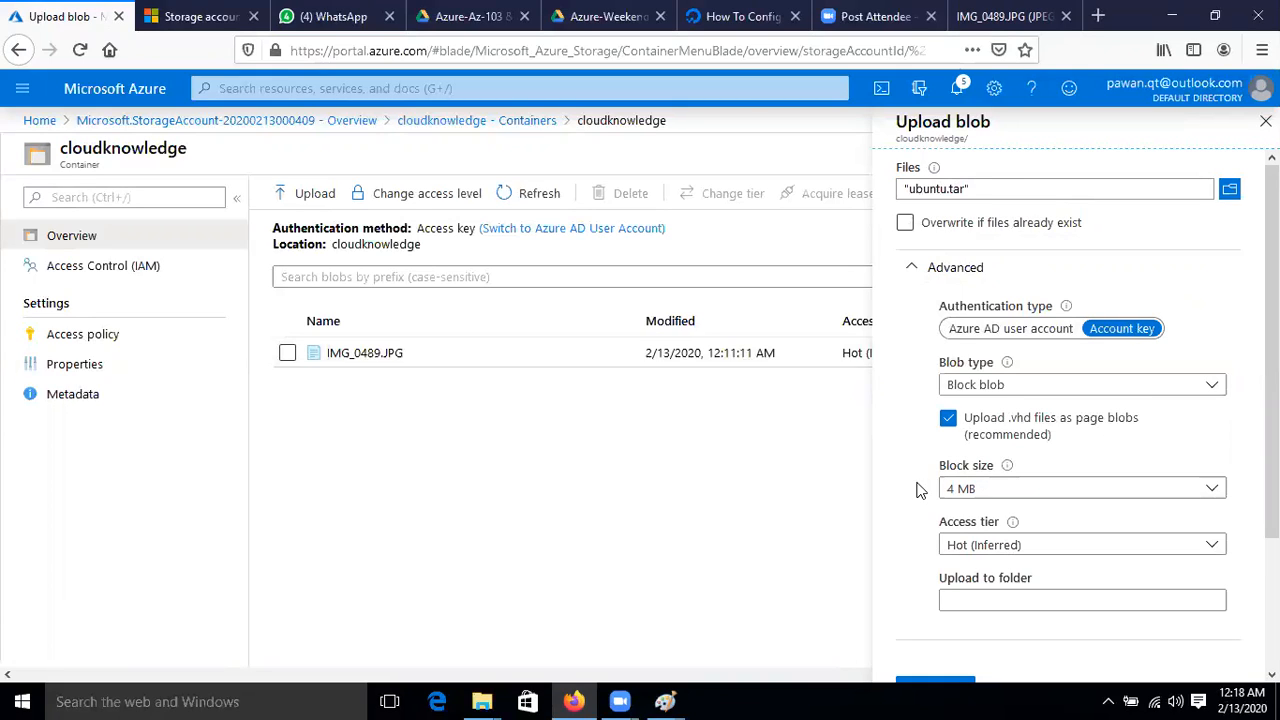
Step: Try the Cool, Archive and Hot (Inferred) access tiers for the ubuntu.tar upload
click(1043, 553)
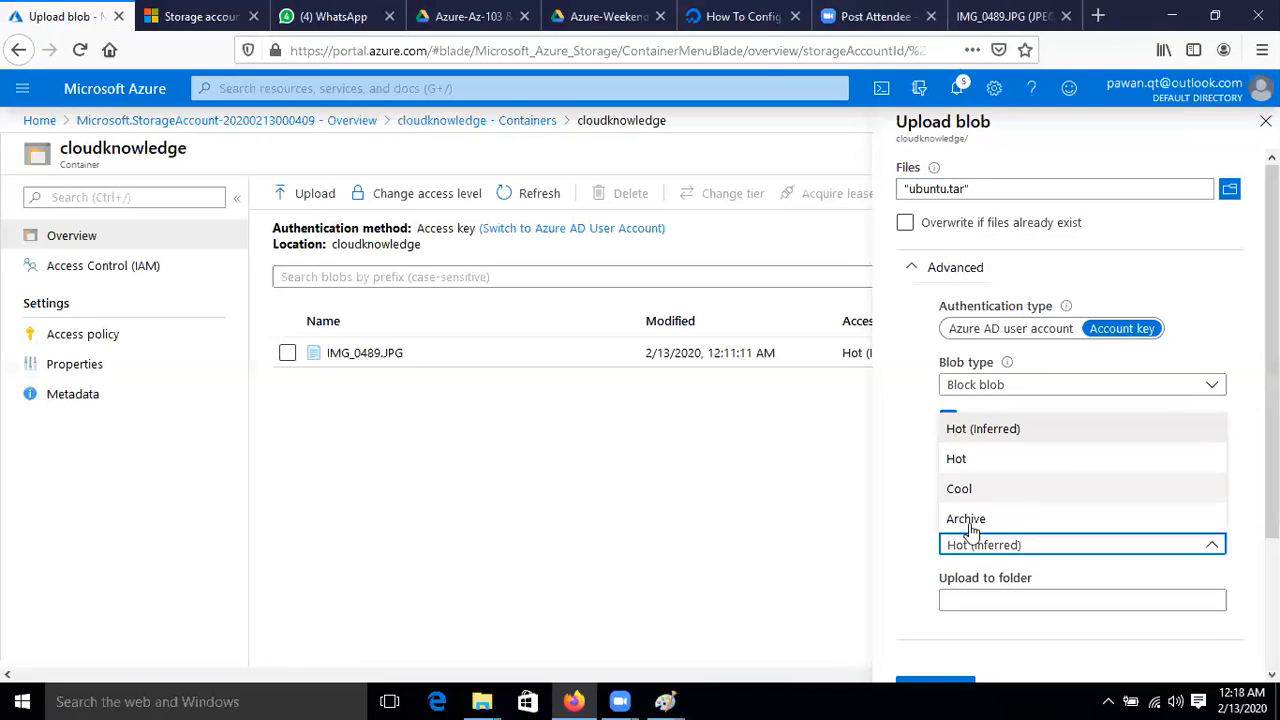
click(897, 481)
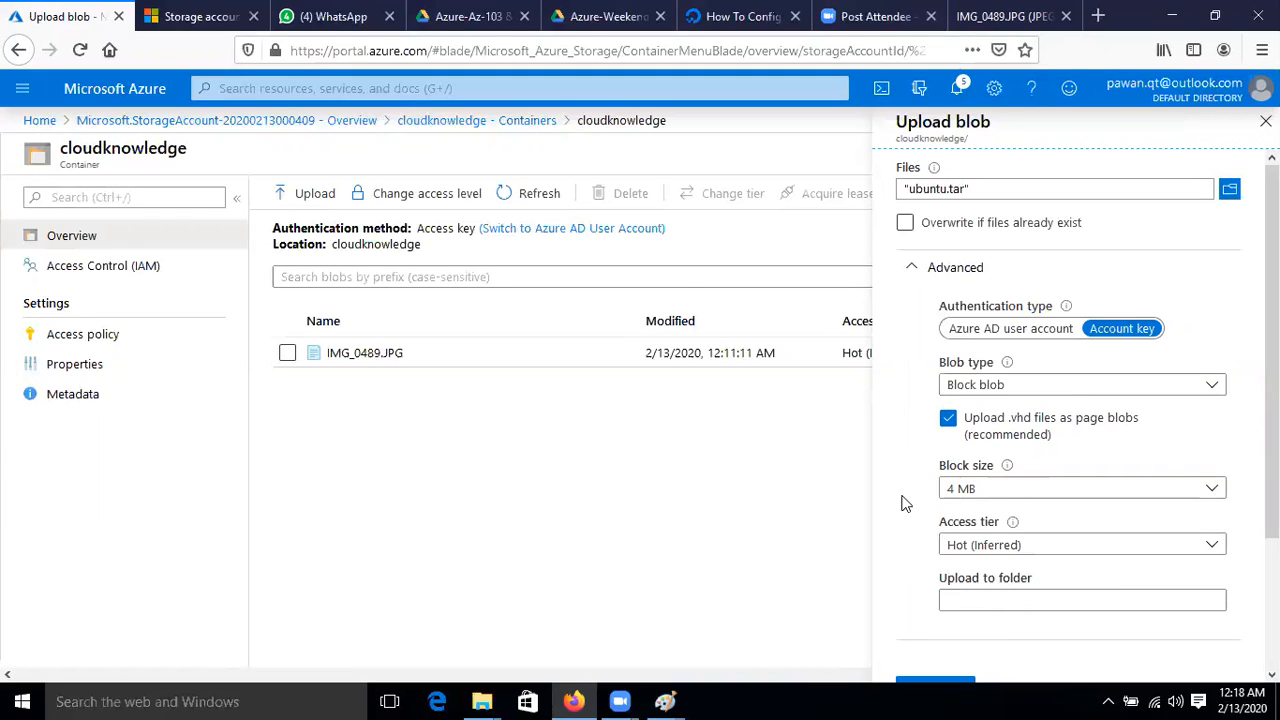
click(1014, 542)
click(968, 489)
click(1011, 552)
click(986, 519)
click(1030, 548)
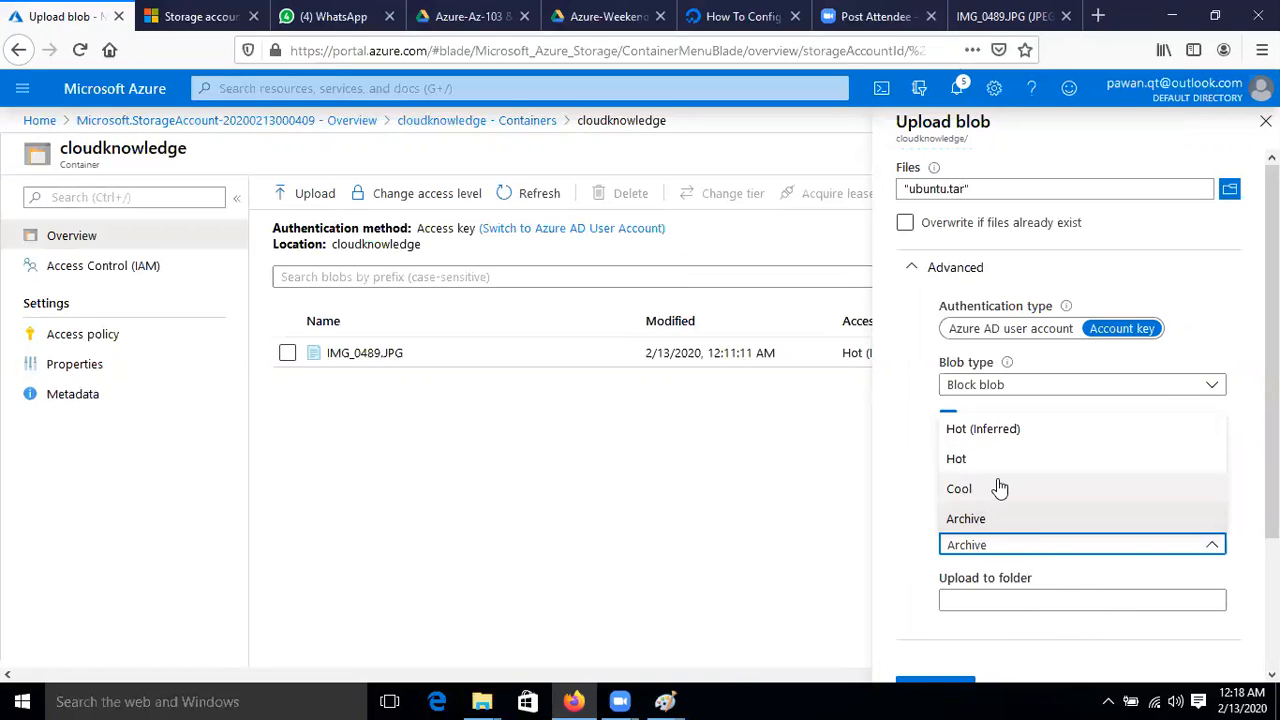
click(952, 432)
click(966, 552)
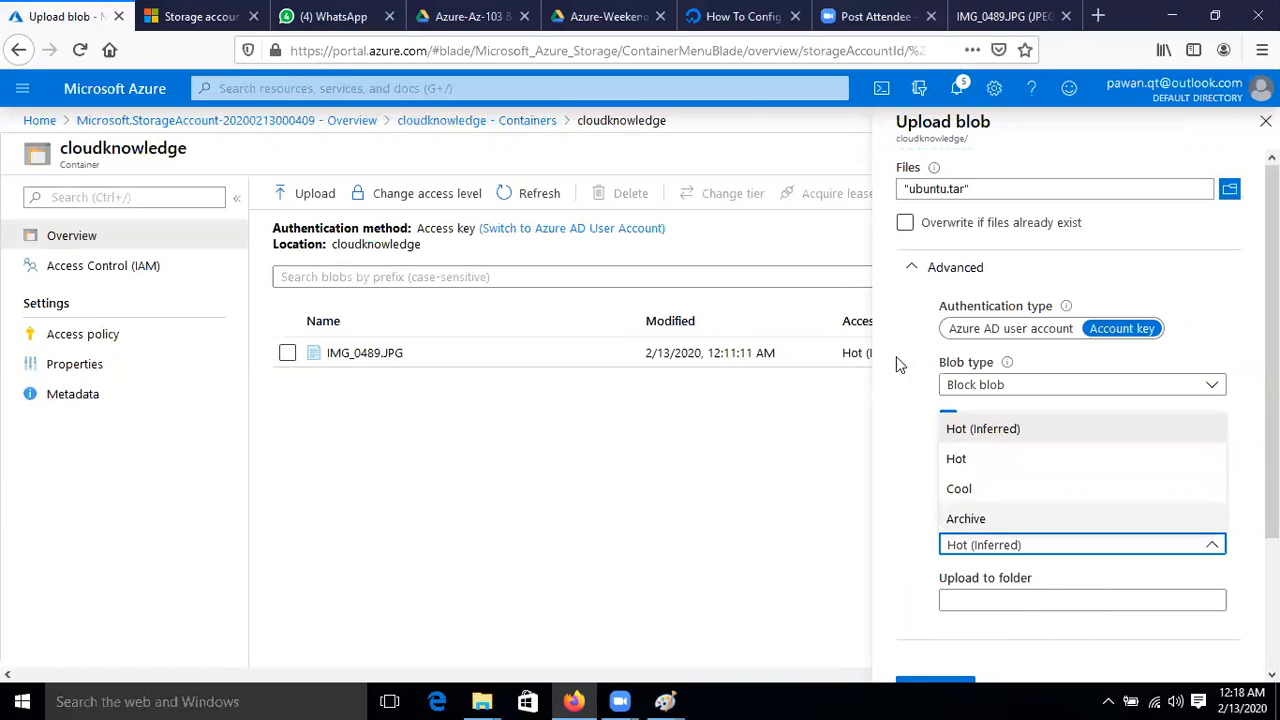
click(985, 492)
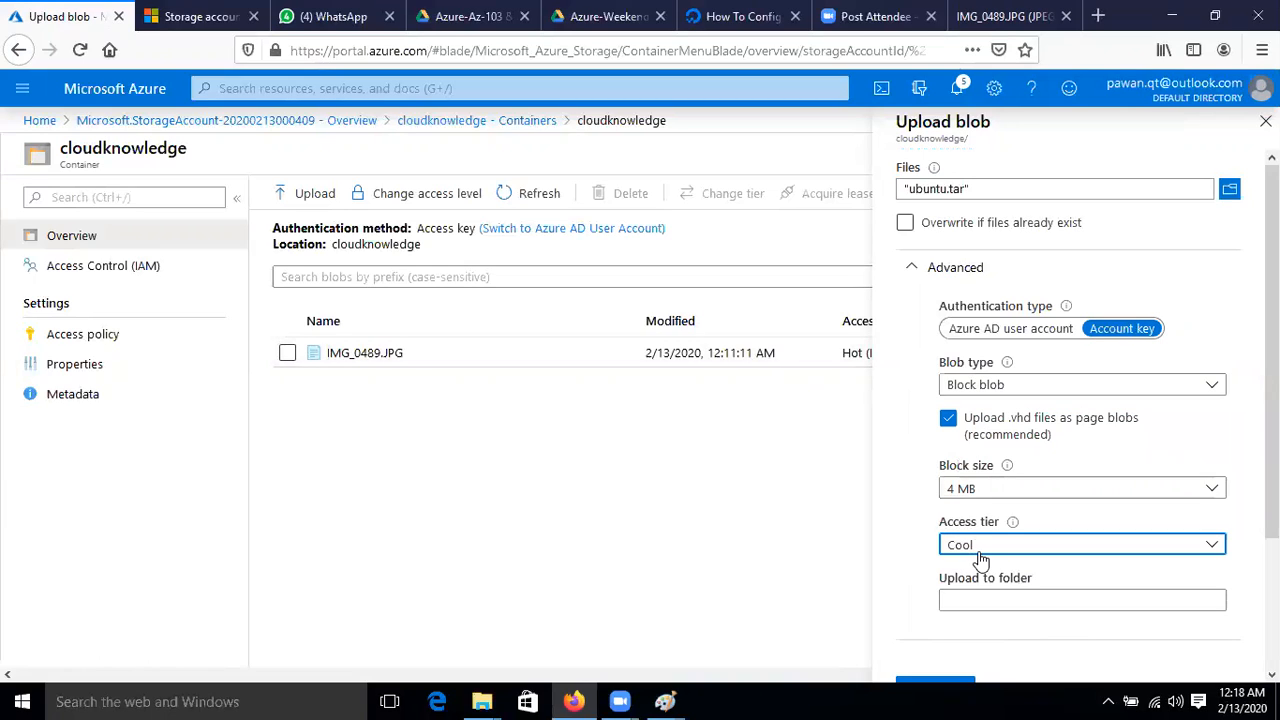
Step: Set the access tier of the ubuntu.tar upload to Hot
click(976, 548)
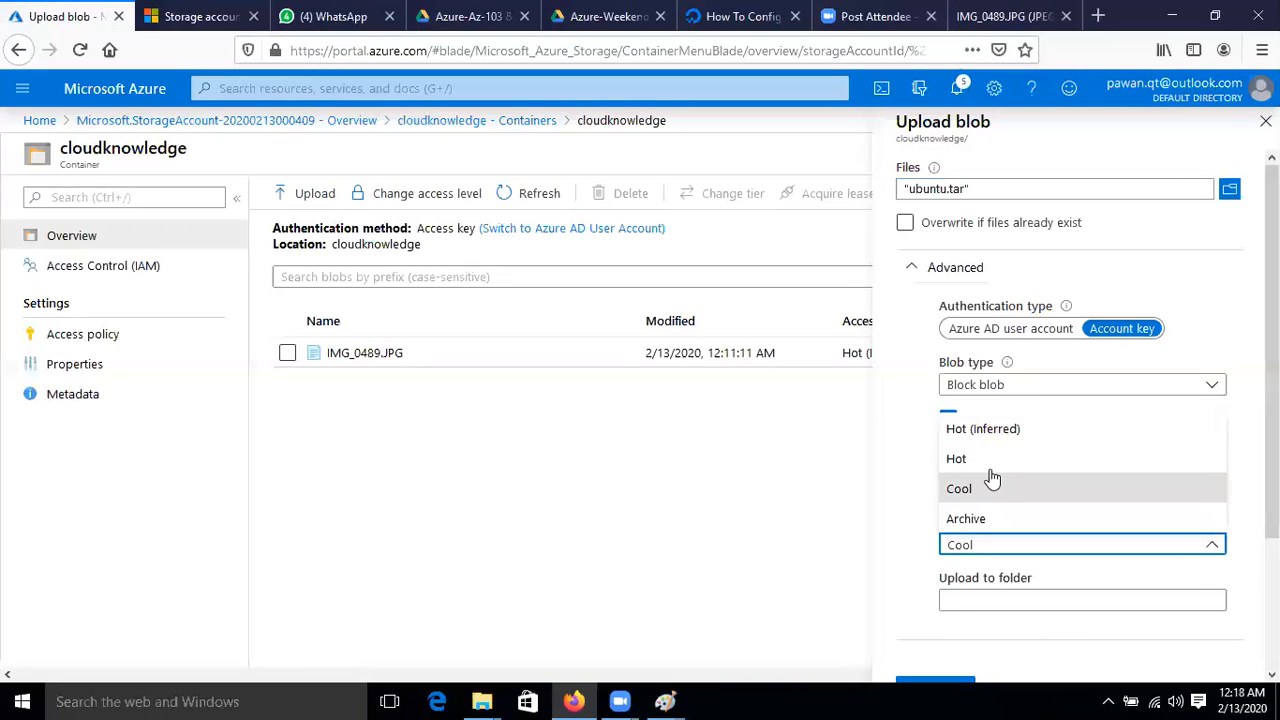
click(957, 462)
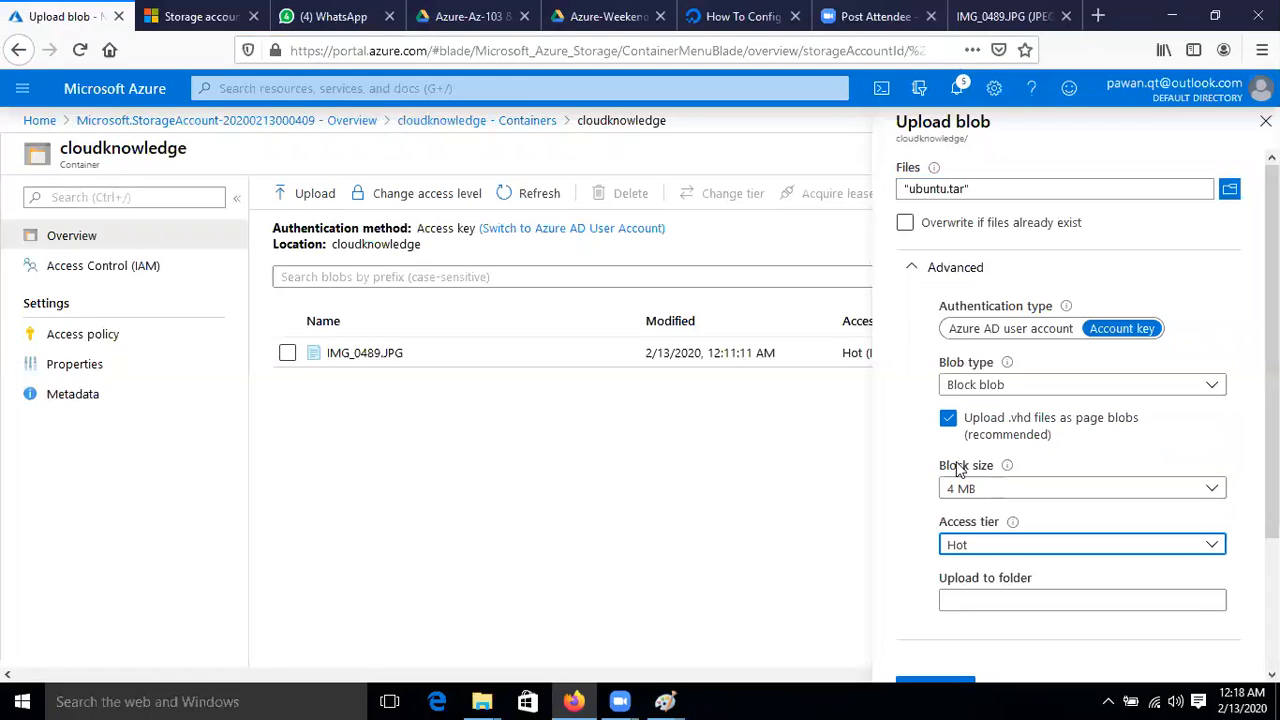
click(924, 510)
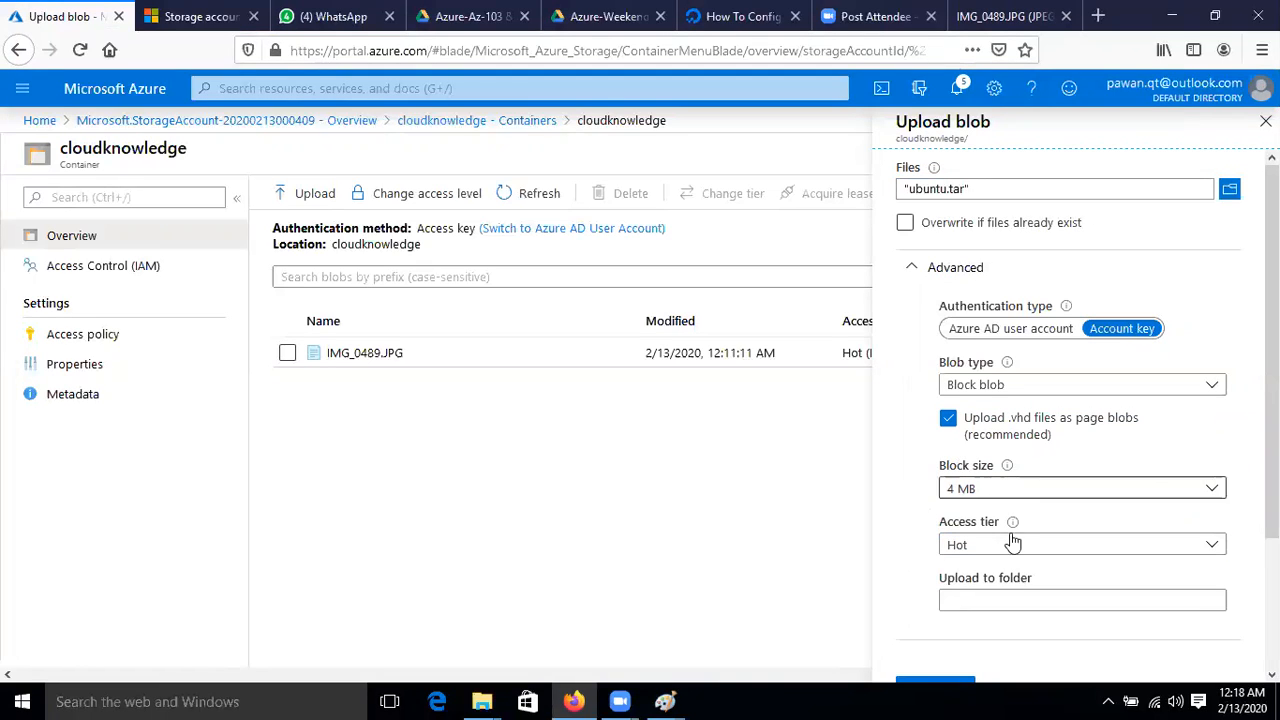
Step: Set the destination folder to dev and upload ubuntu.tar to the cloudknowledge container
click(1004, 602)
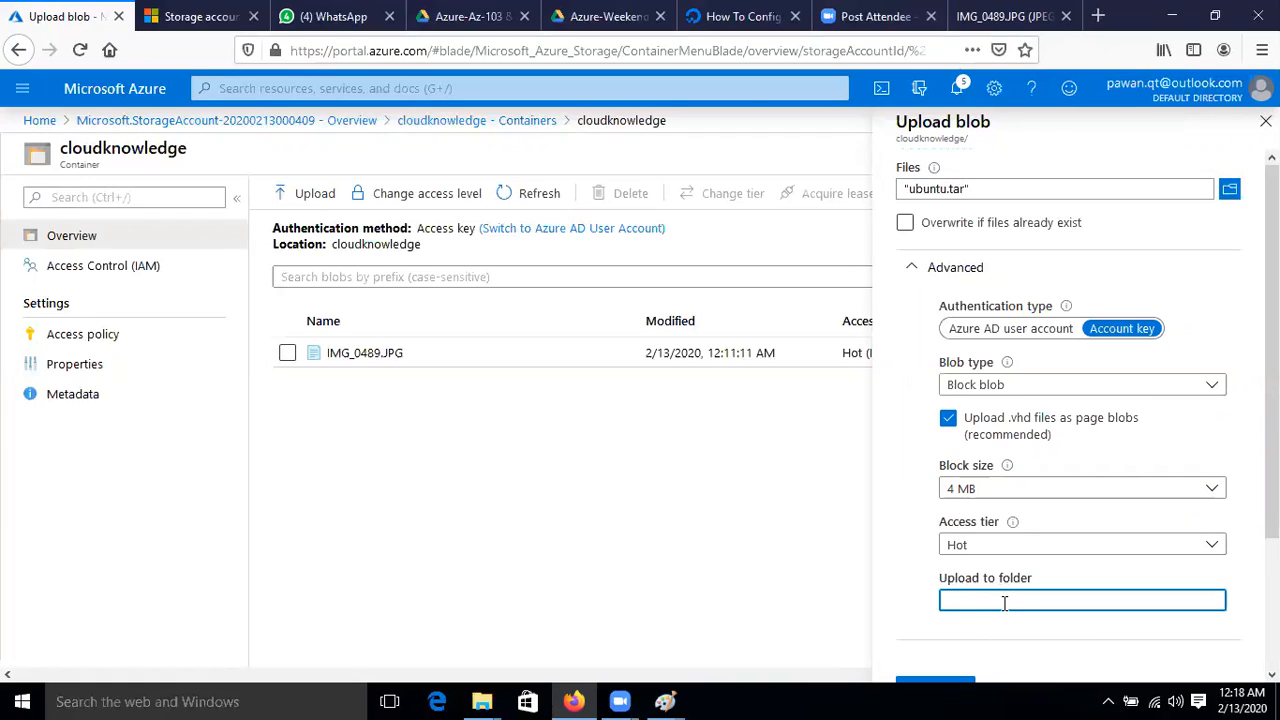
text(dev)
drag(1272, 400, 1272, 484)
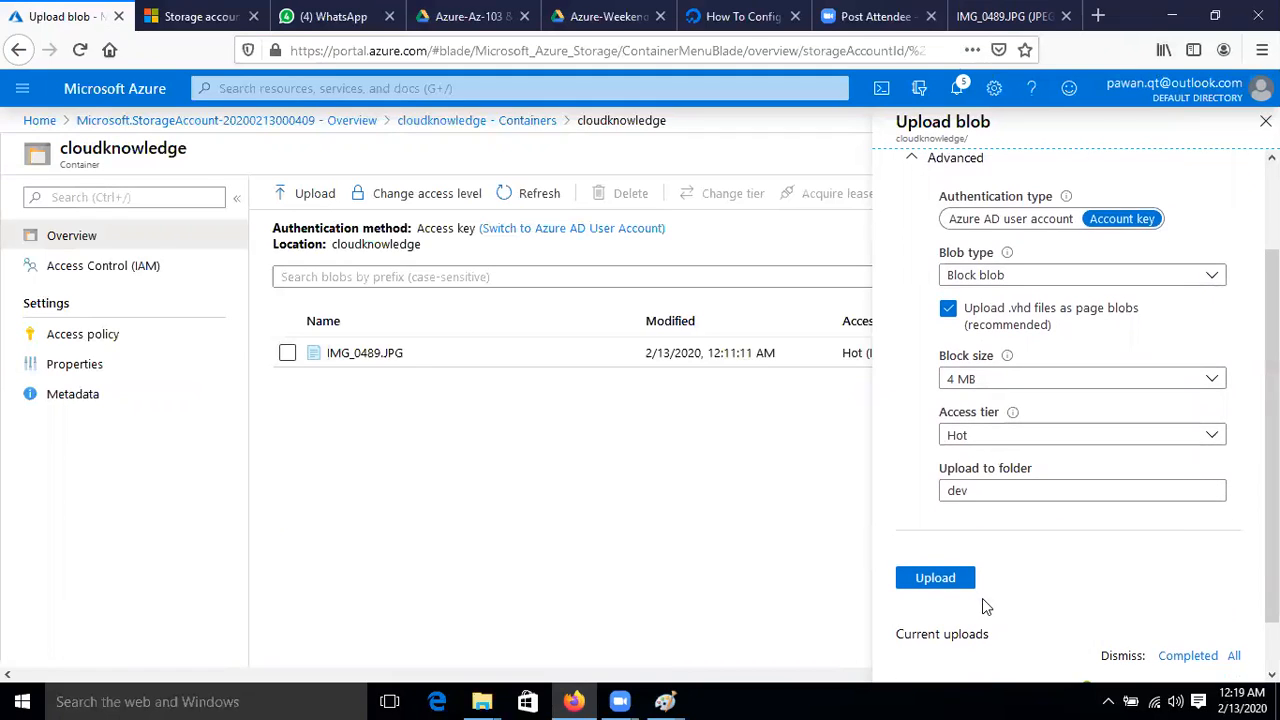
click(955, 584)
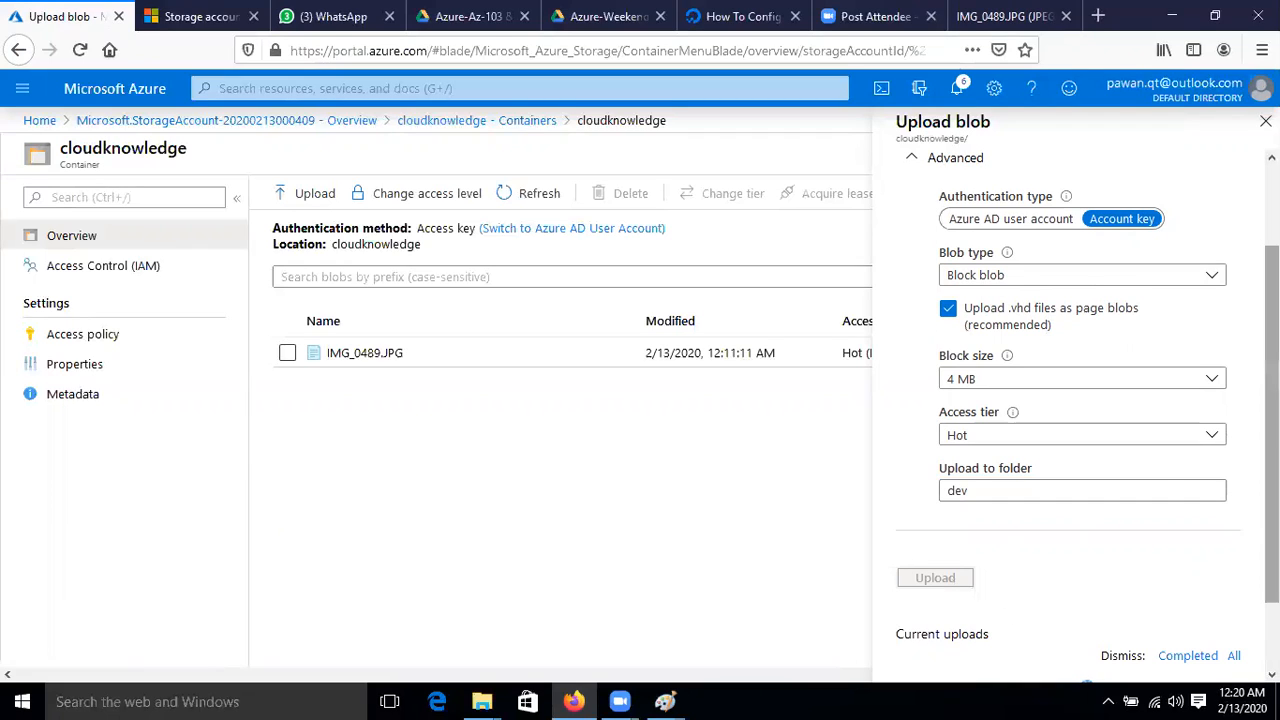
scroll(1272, 400, up, 2)
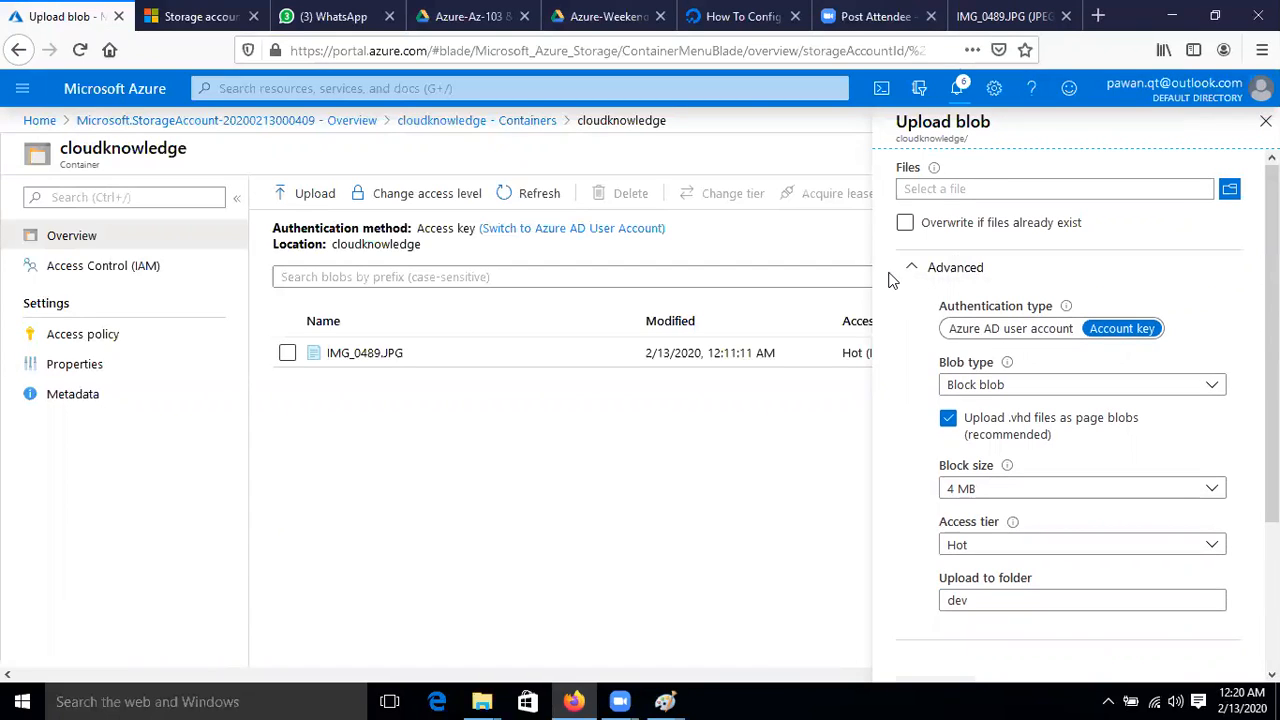
Step: Check the progress of the ubuntu.tar upload in the portal notifications
click(958, 90)
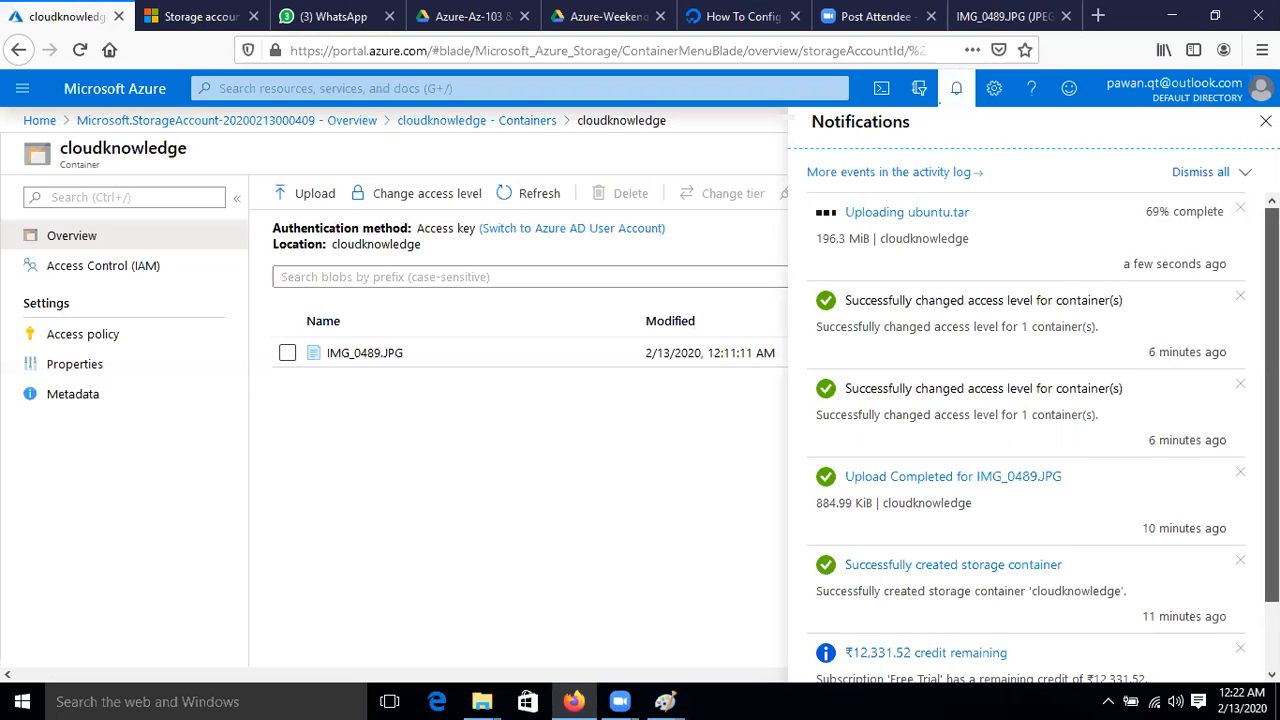
scroll(1040, 400, down, 1)
scroll(1040, 400, up, 1)
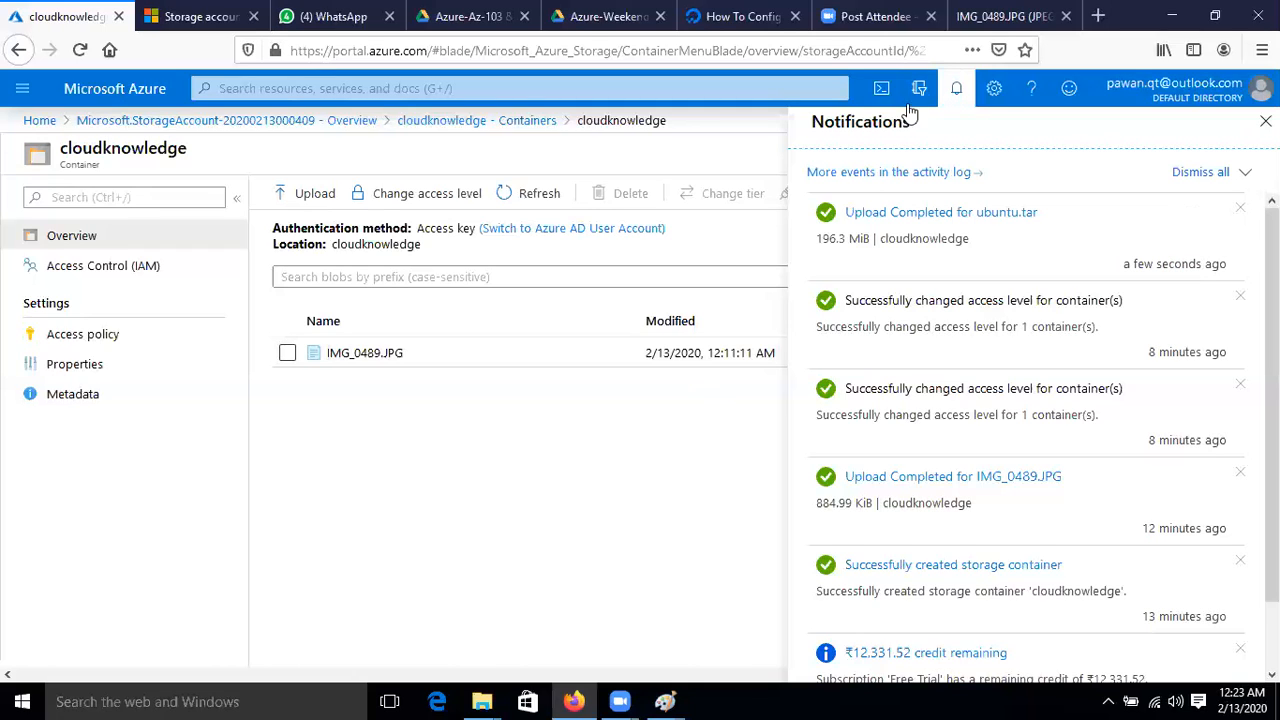
click(956, 88)
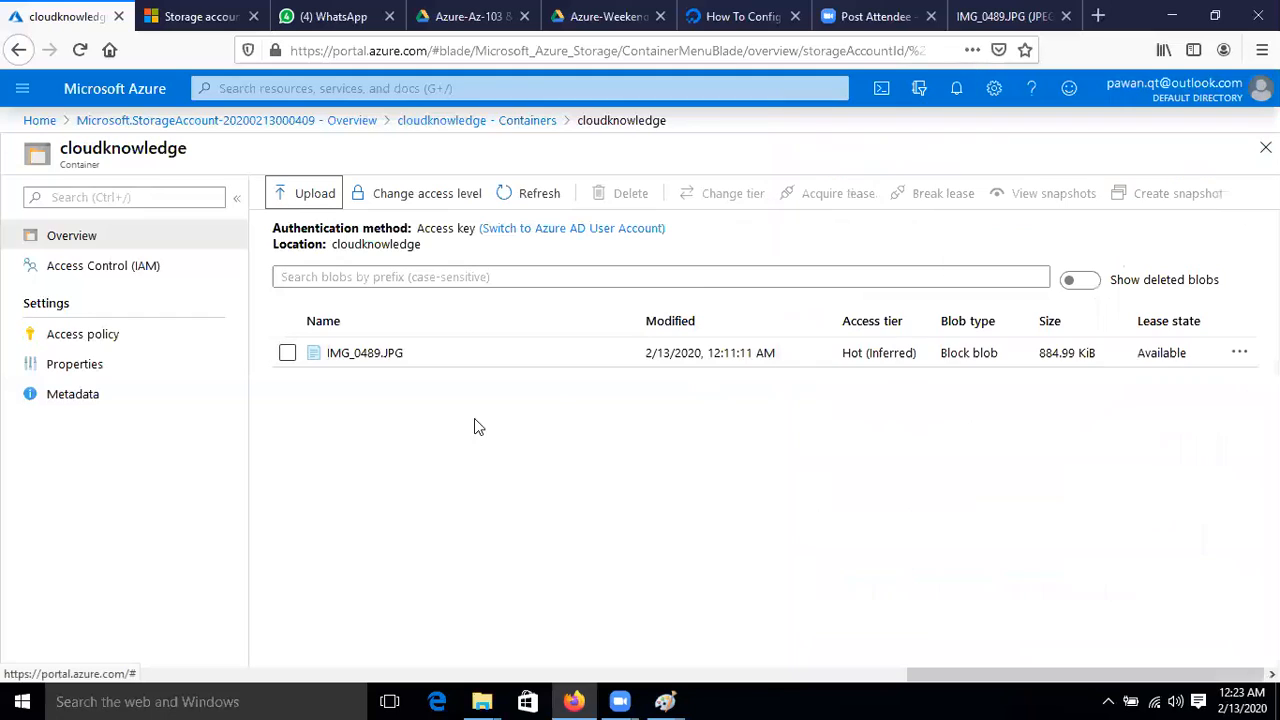
Step: Refresh the container's blob list, open the dev folder and bring up the properties of ubuntu.tar
click(522, 198)
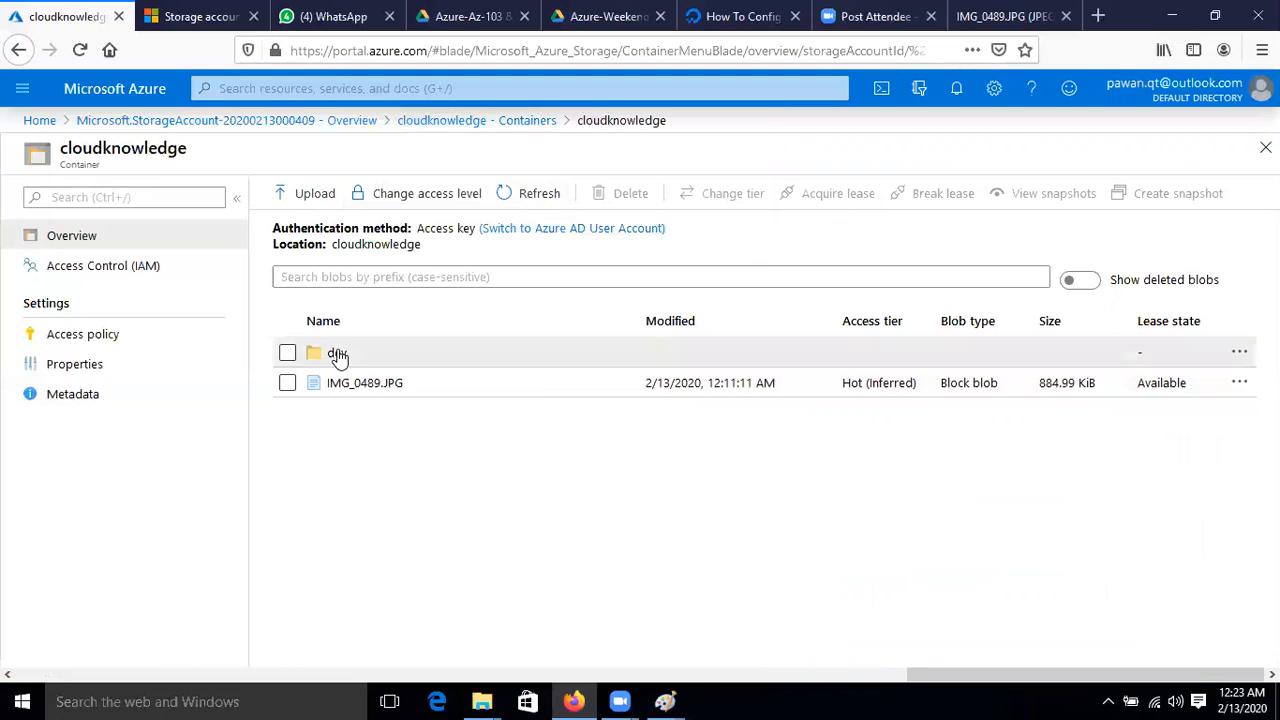
click(338, 355)
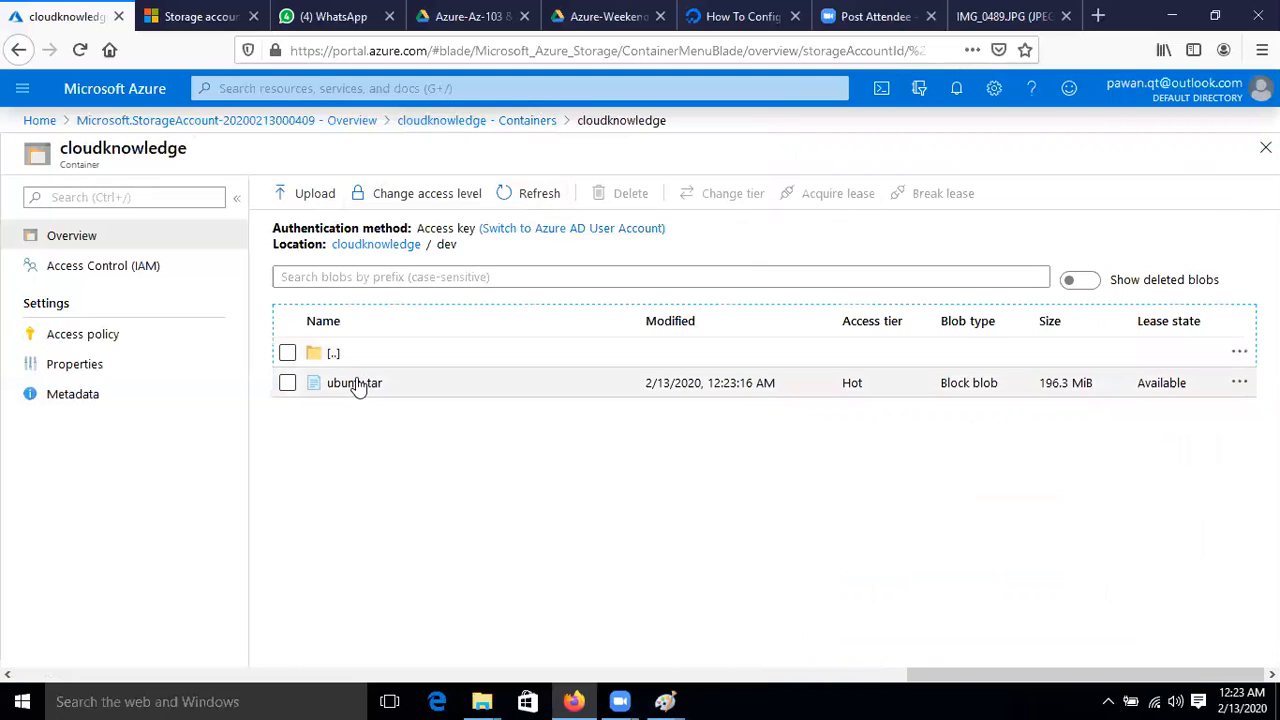
click(287, 383)
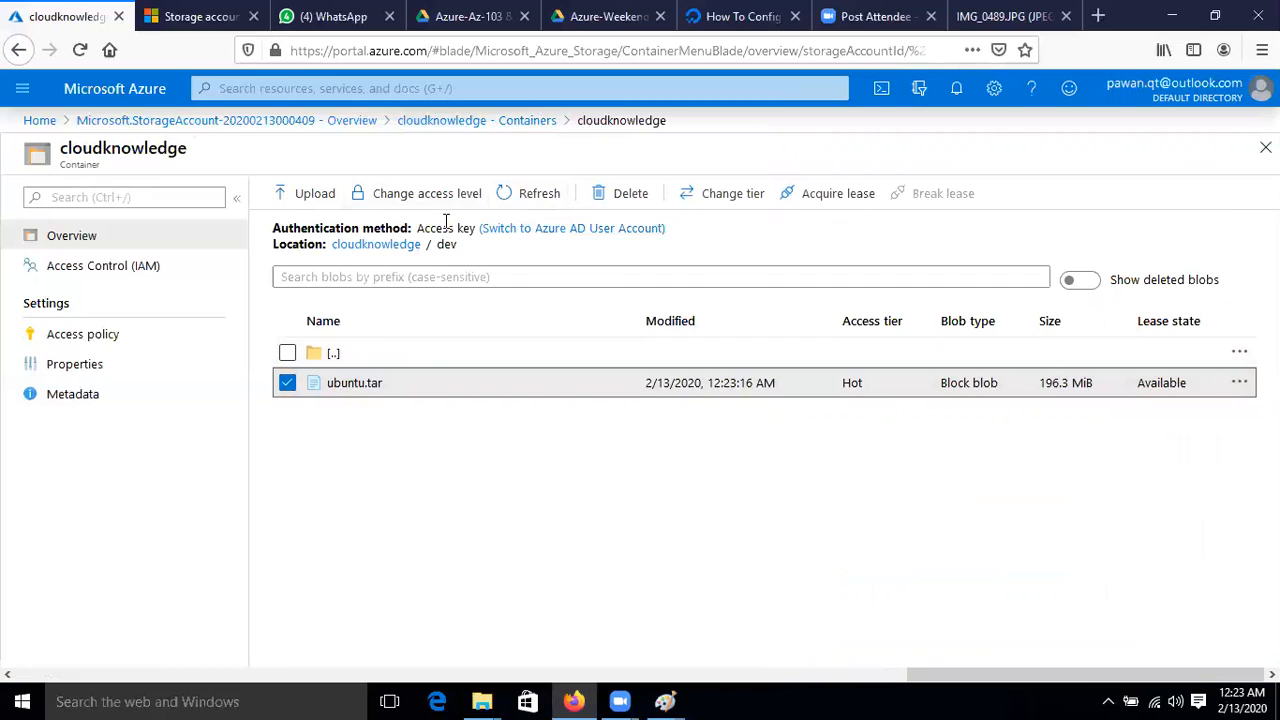
click(1240, 392)
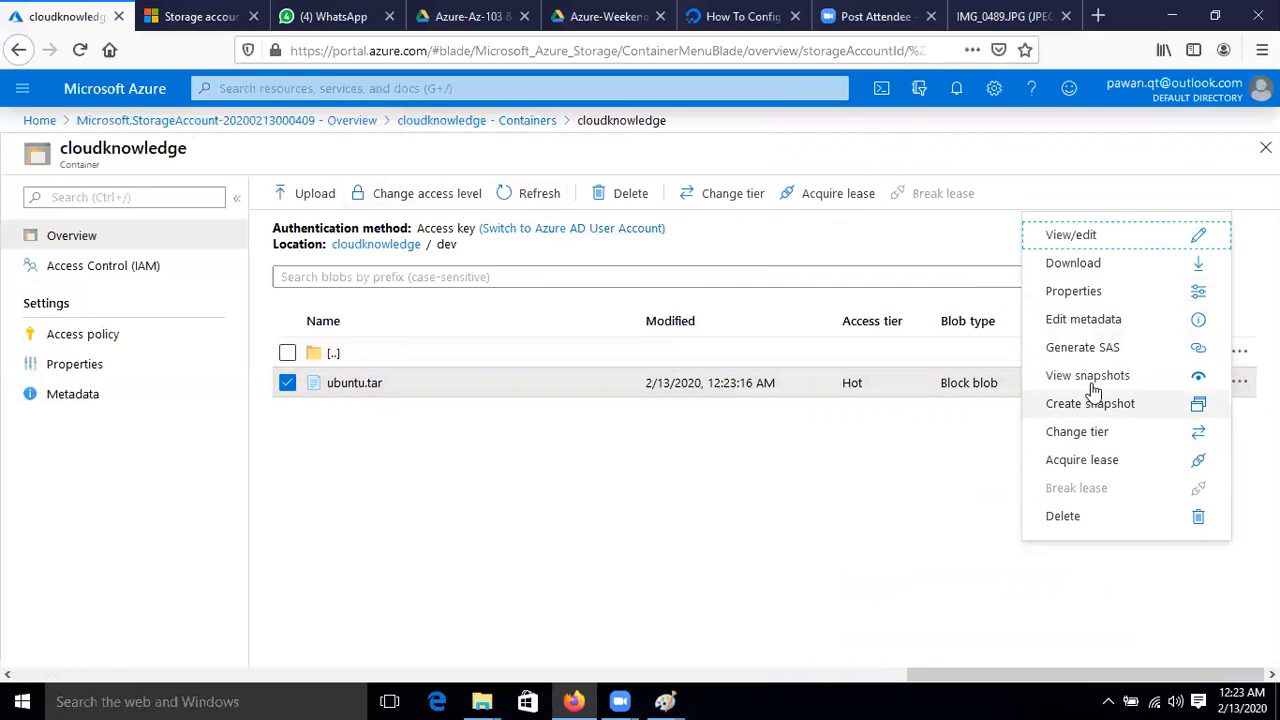
click(1115, 293)
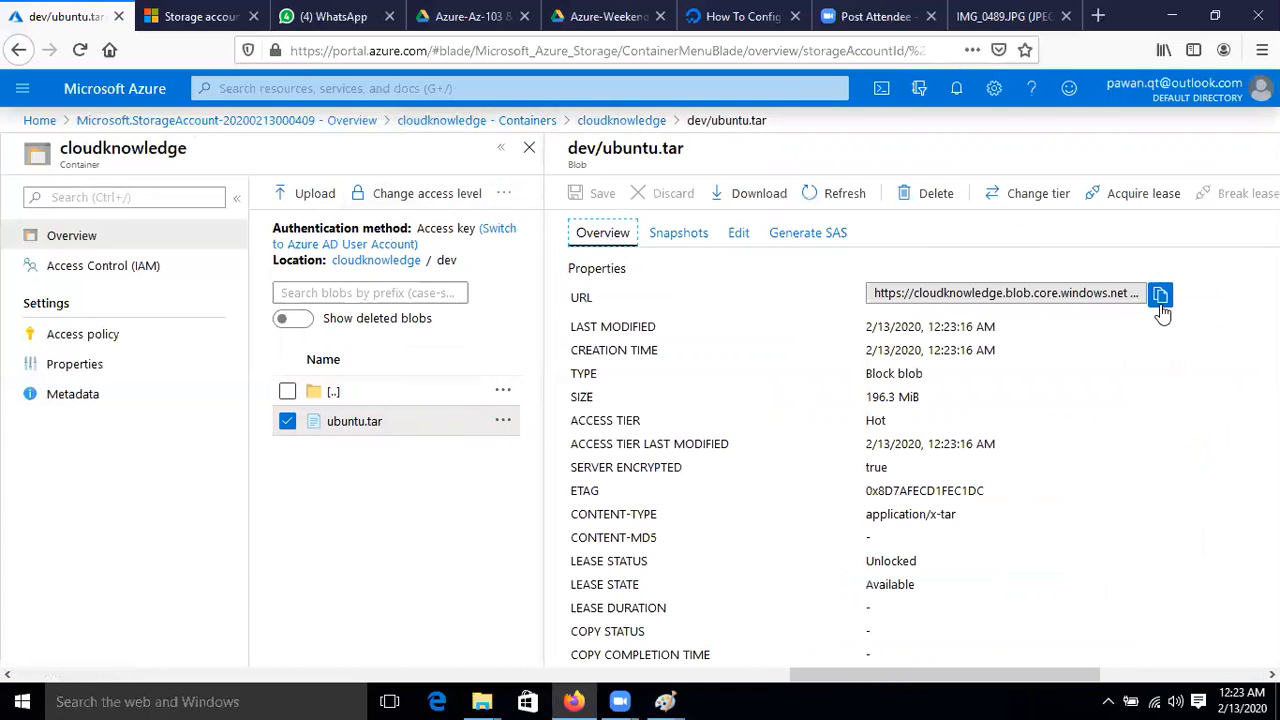
Step: Copy the URL of dev/ubuntu.tar, switch to Paint and paste it in a text box below the two existing URLs
click(1160, 298)
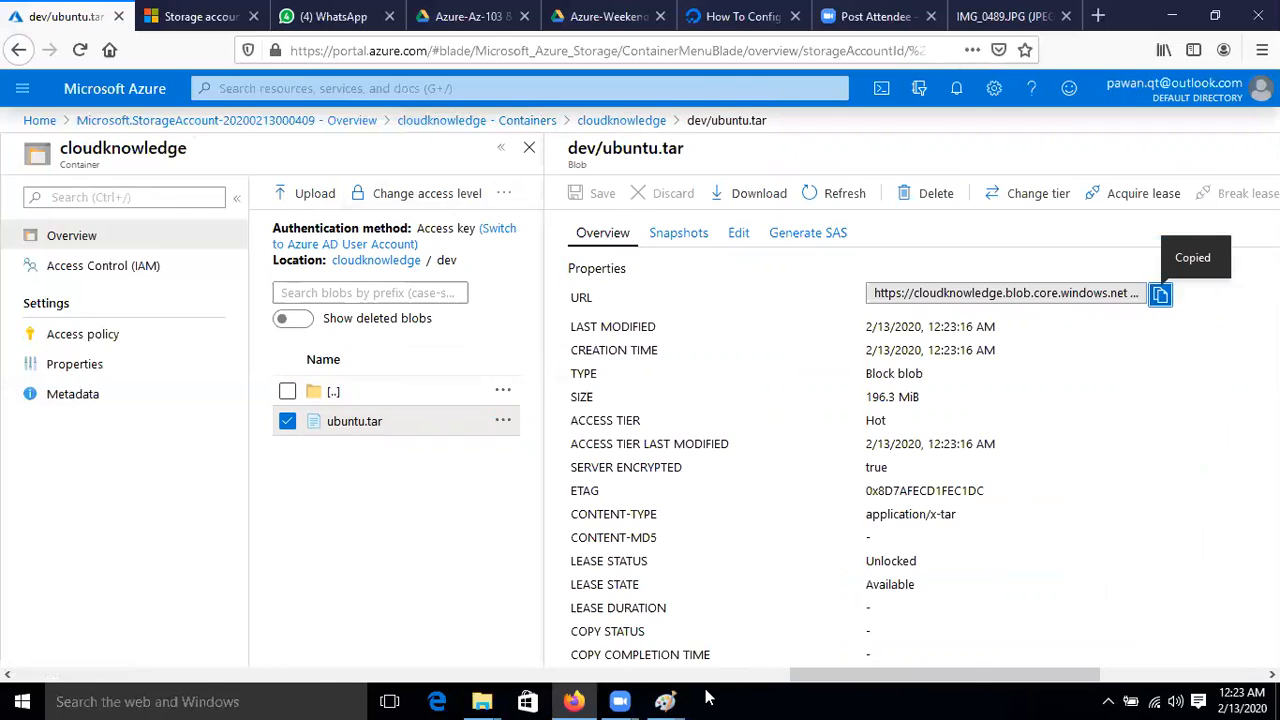
mouse_move(668, 700)
click(858, 617)
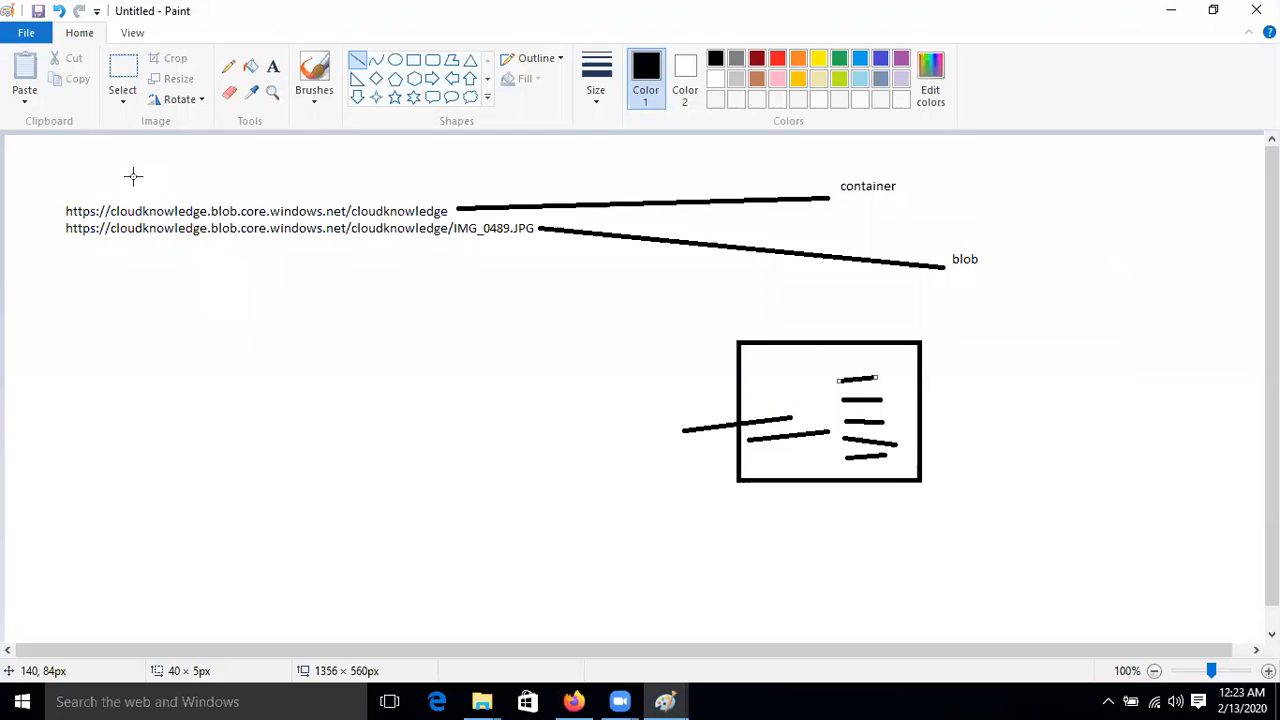
click(272, 66)
drag(10, 281, 602, 524)
key(ctrl+v)
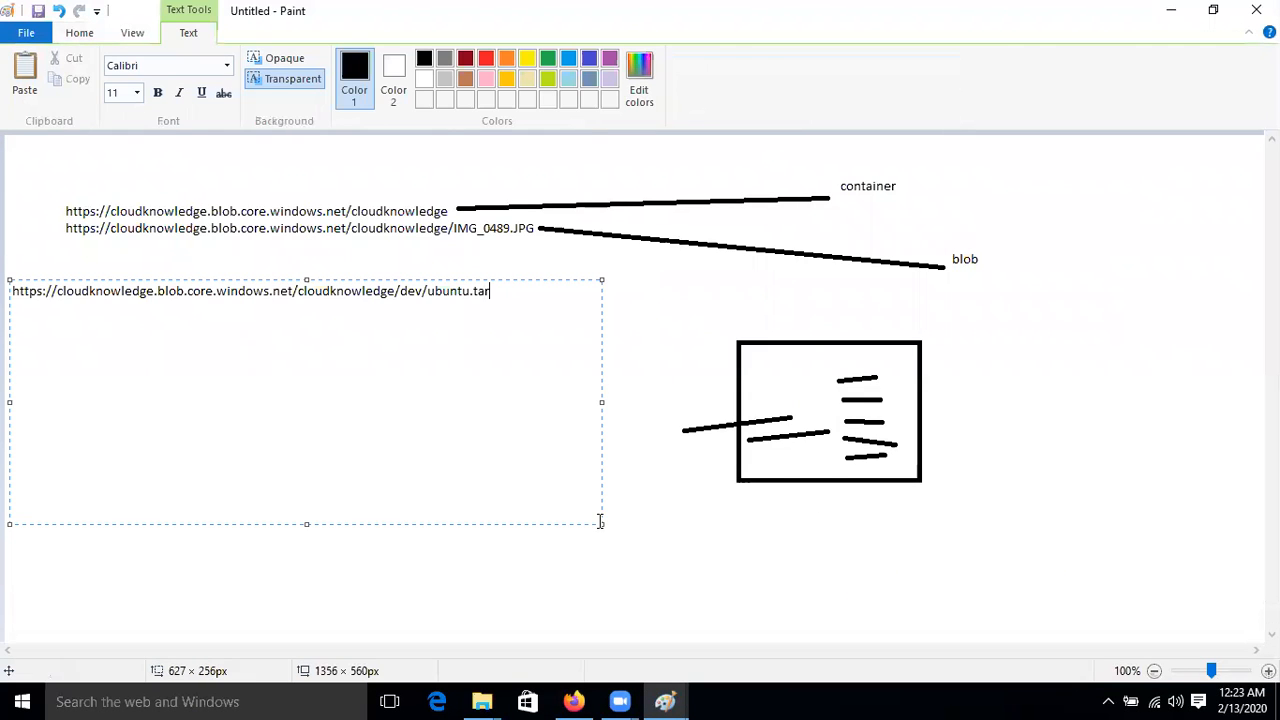
Step: Switch back to the Azure portal and select kube.txt from the Desktop for a new upload at the cloudknowledge container's root
click(573, 701)
click(610, 120)
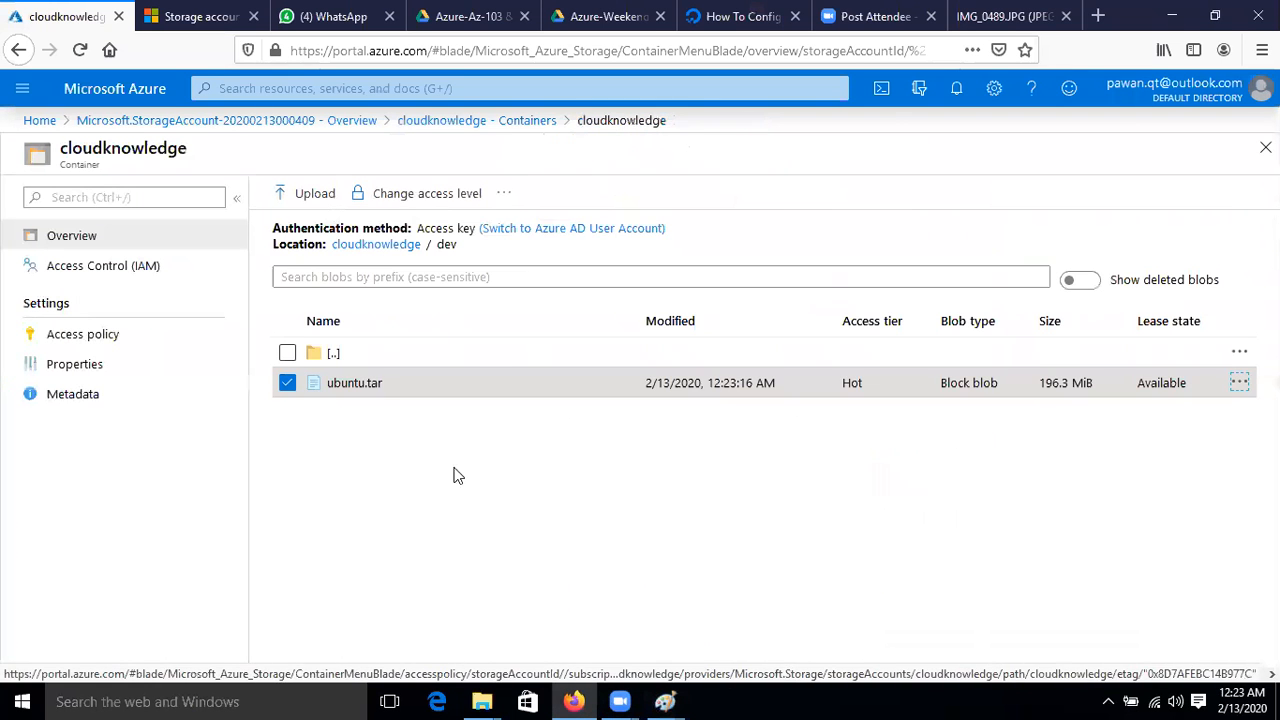
click(514, 122)
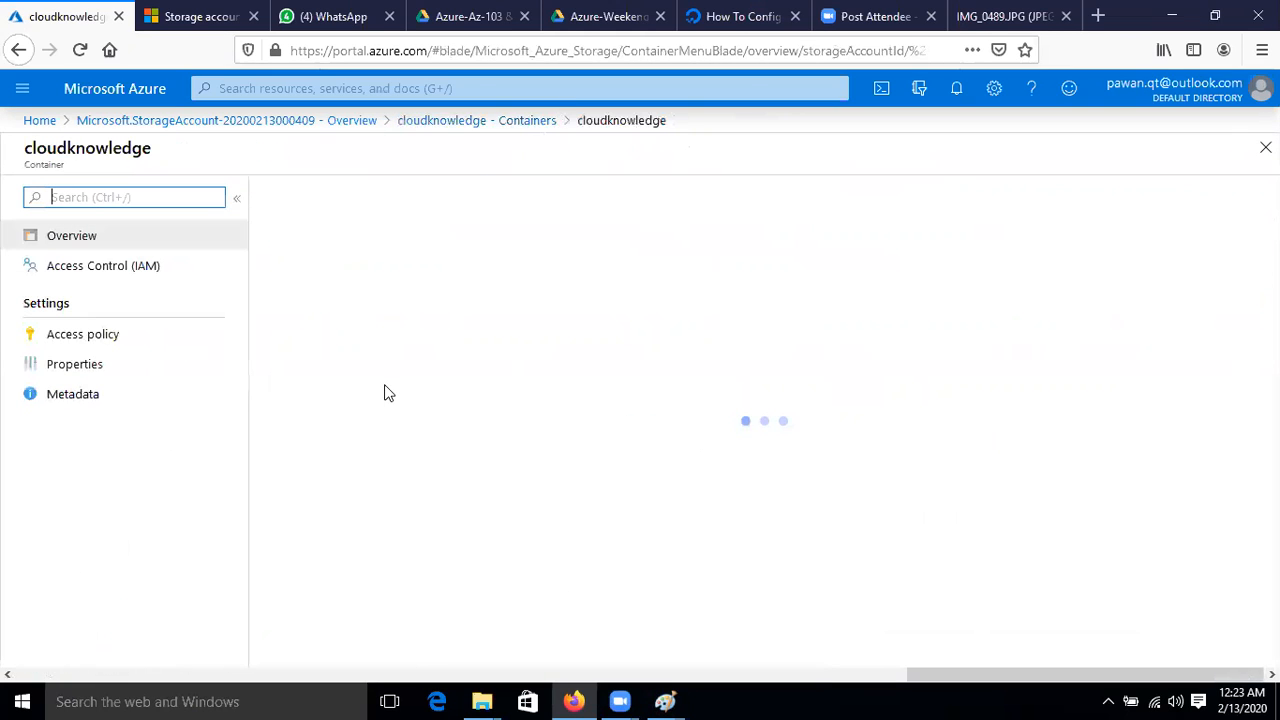
click(297, 192)
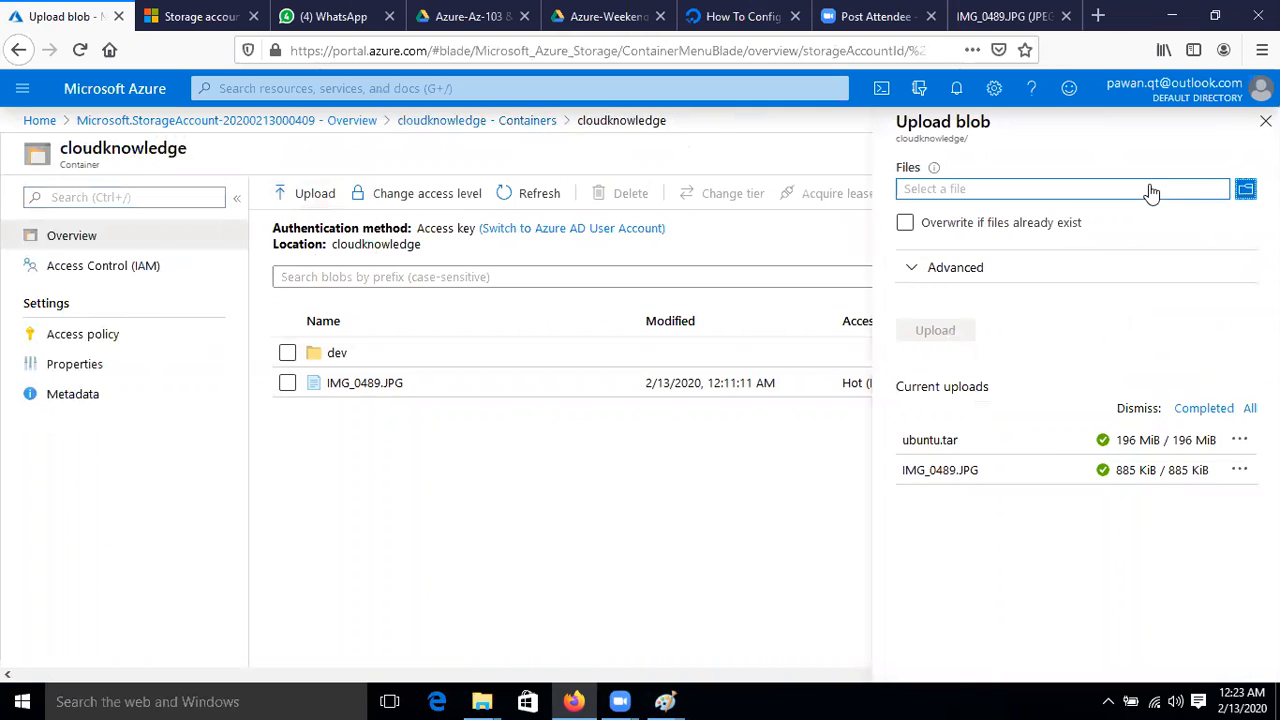
click(1245, 189)
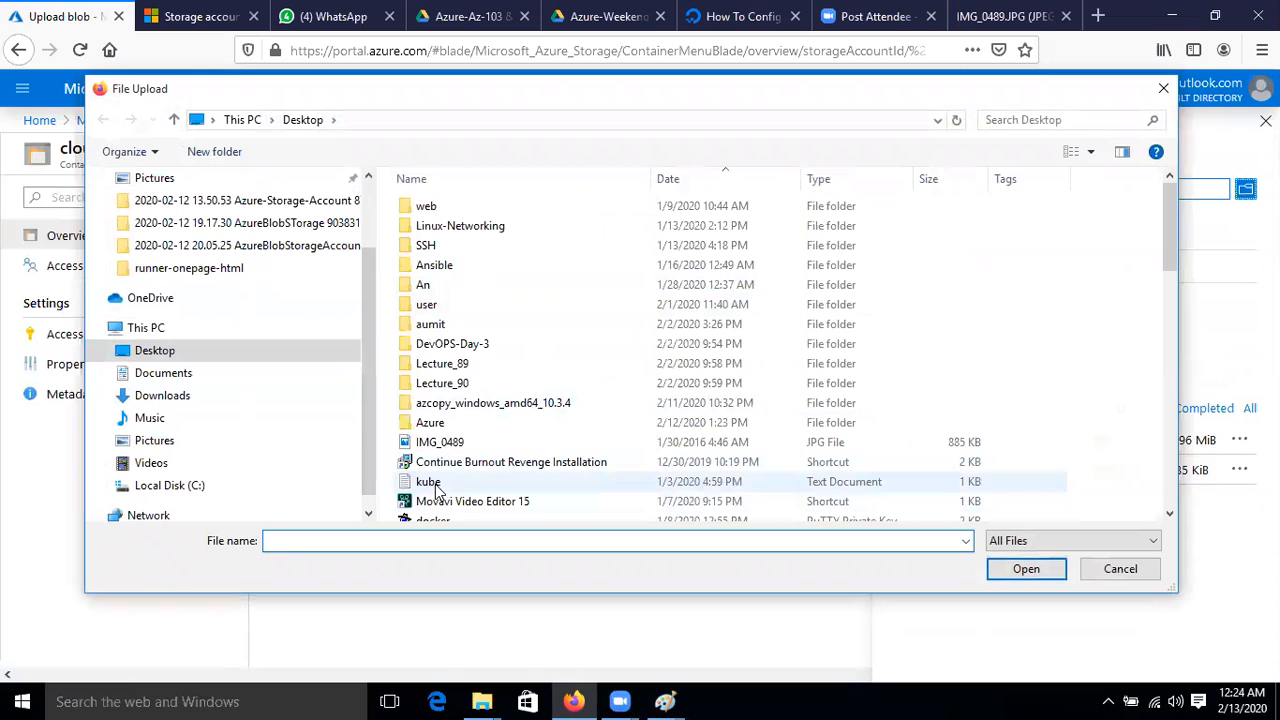
click(433, 488)
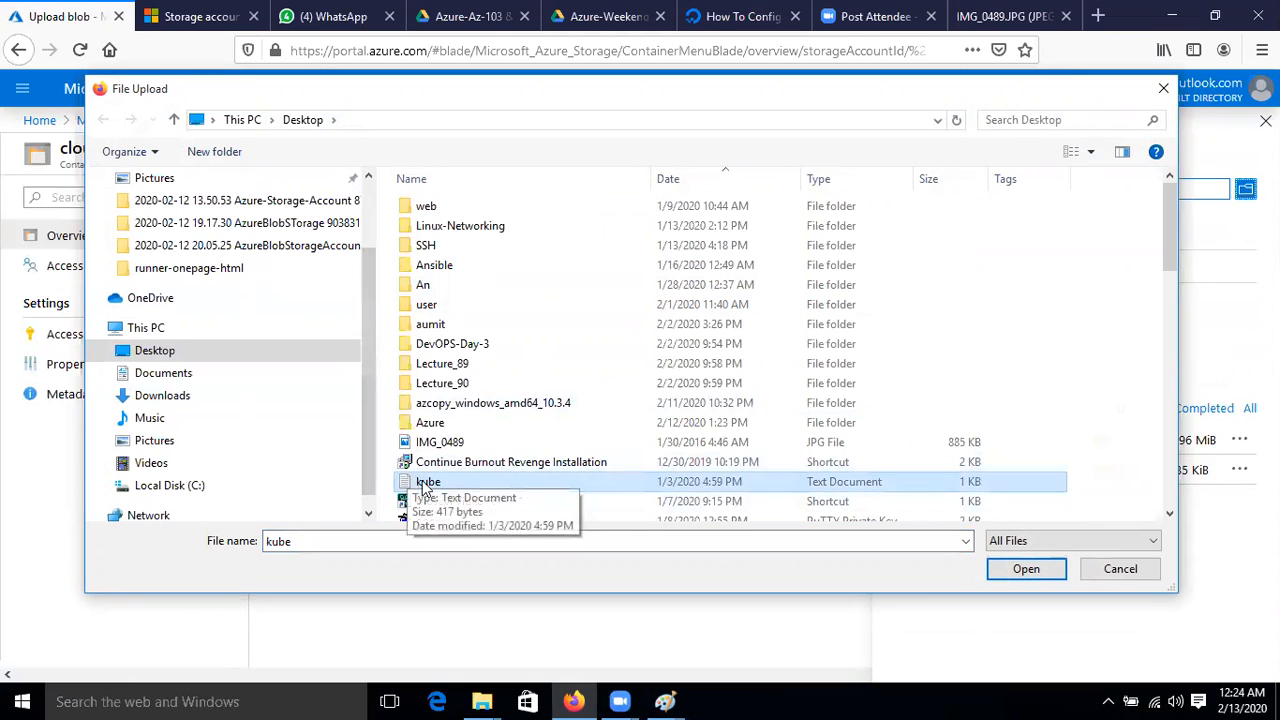
click(1026, 568)
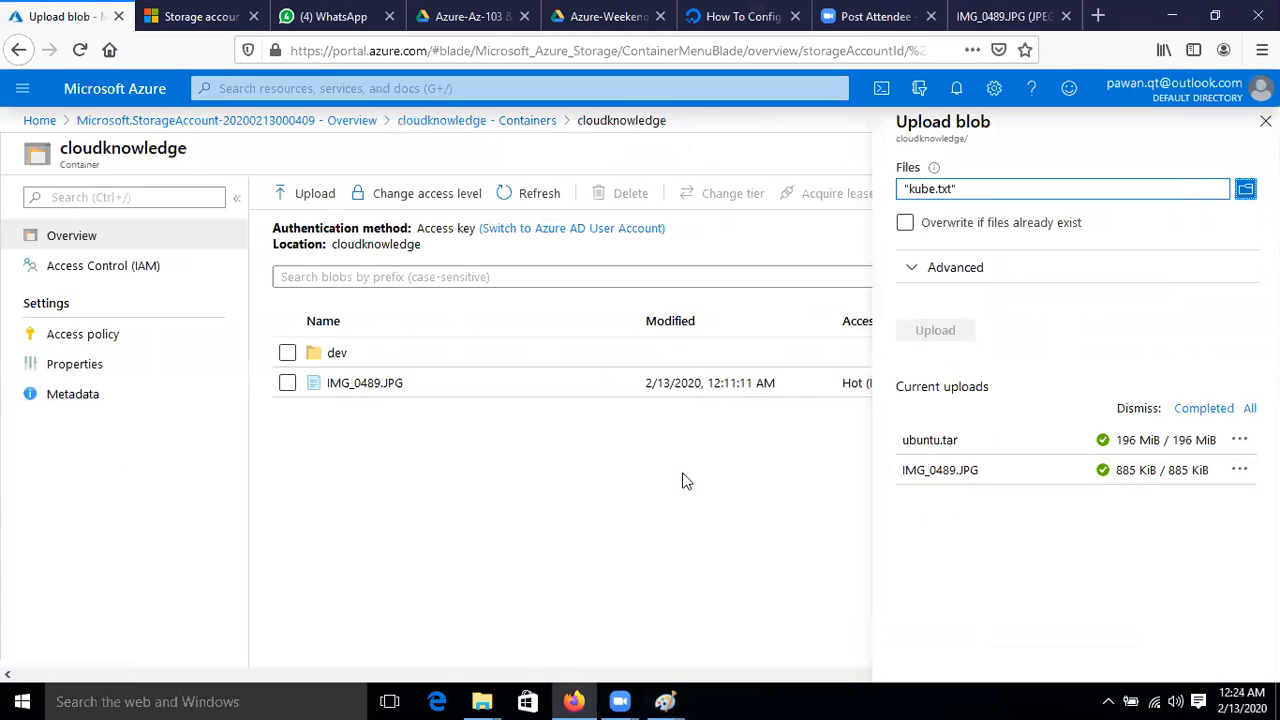
Step: Expand the advanced upload options for kube.txt and set the blob type to Append blob
click(960, 268)
click(947, 418)
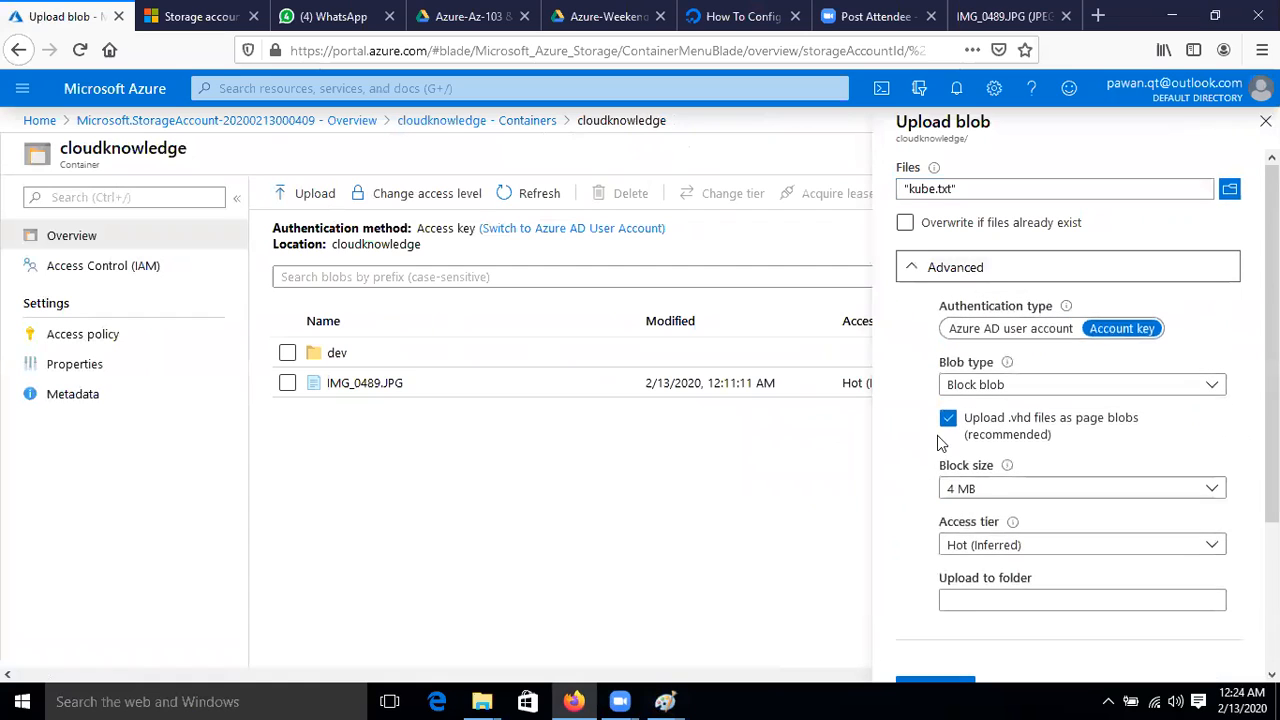
click(1075, 384)
click(995, 470)
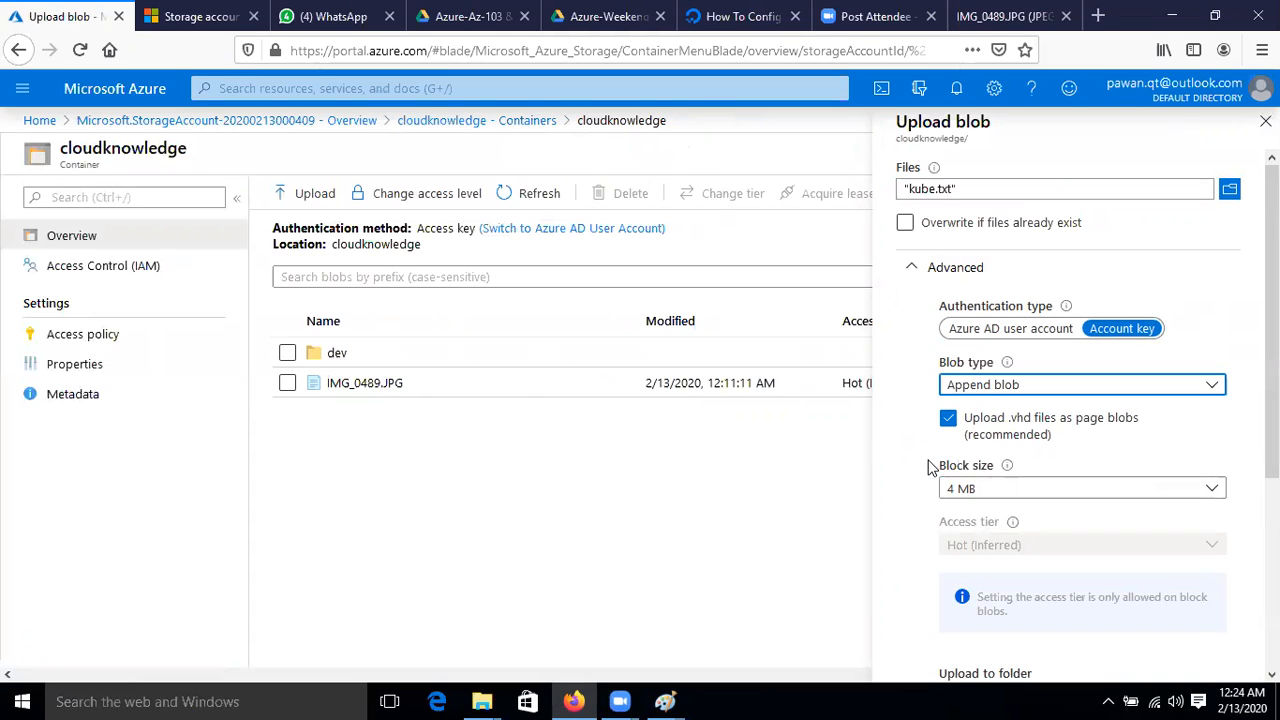
scroll(1027, 545, down, 2)
scroll(1028, 545, up, 1)
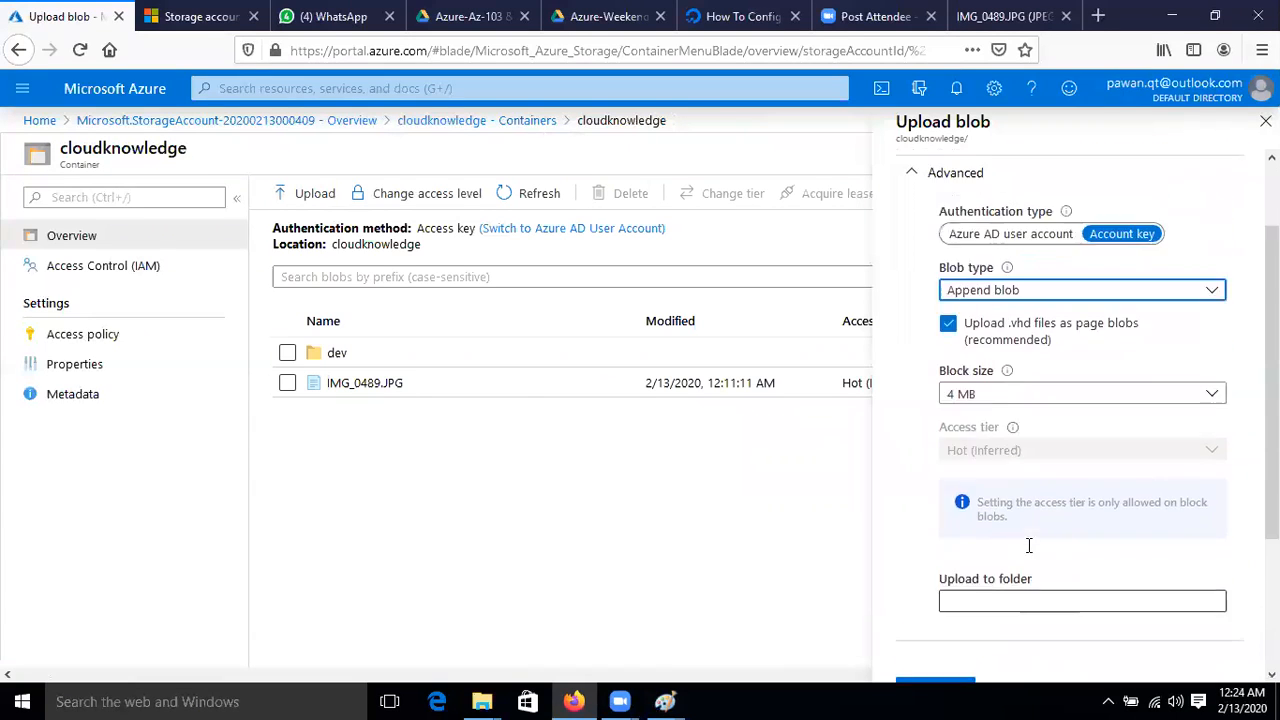
scroll(1028, 545, up, 2)
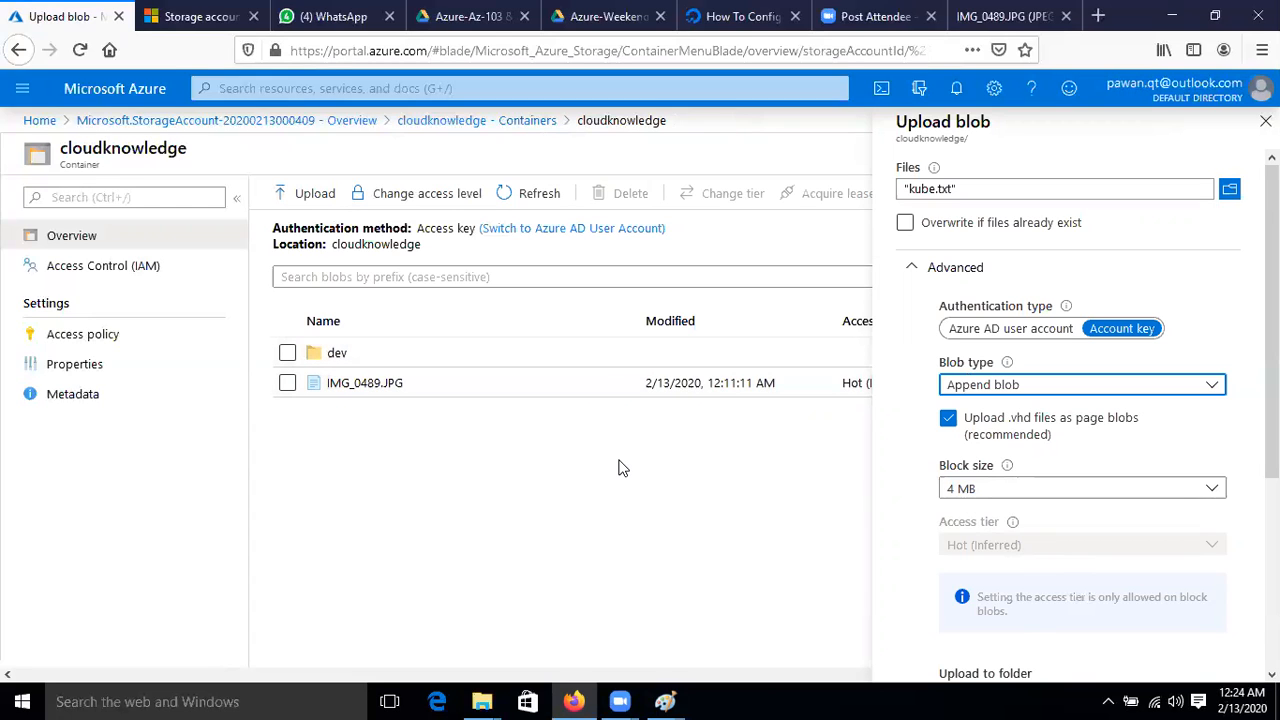
Step: Switch to Paint and draw a large rectangle below the ubuntu.tar URL and a smaller one near the bottom centre of the canvas
mouse_move(665, 701)
click(600, 620)
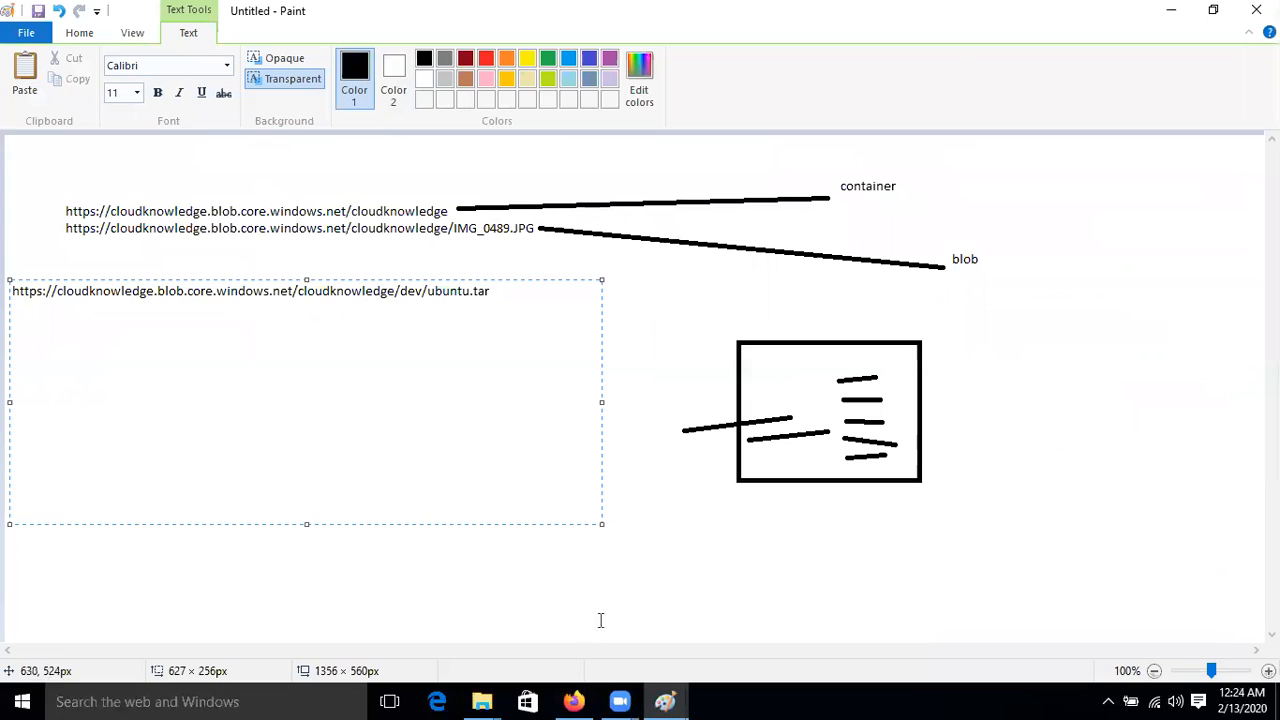
click(600, 620)
click(418, 61)
drag(128, 356, 333, 510)
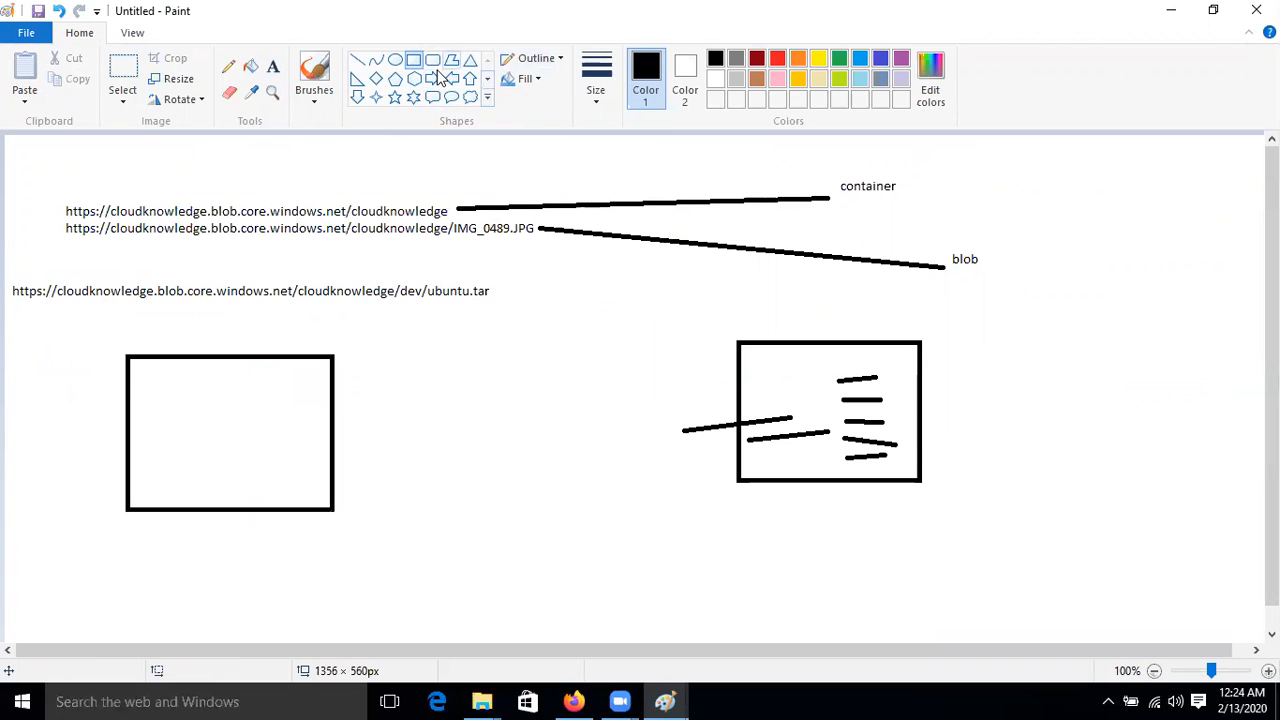
drag(534, 521, 707, 596)
click(757, 557)
Step: Draw seven diagonal lines from inside the large rectangle down across the smaller rectangle
click(359, 61)
drag(190, 415, 768, 590)
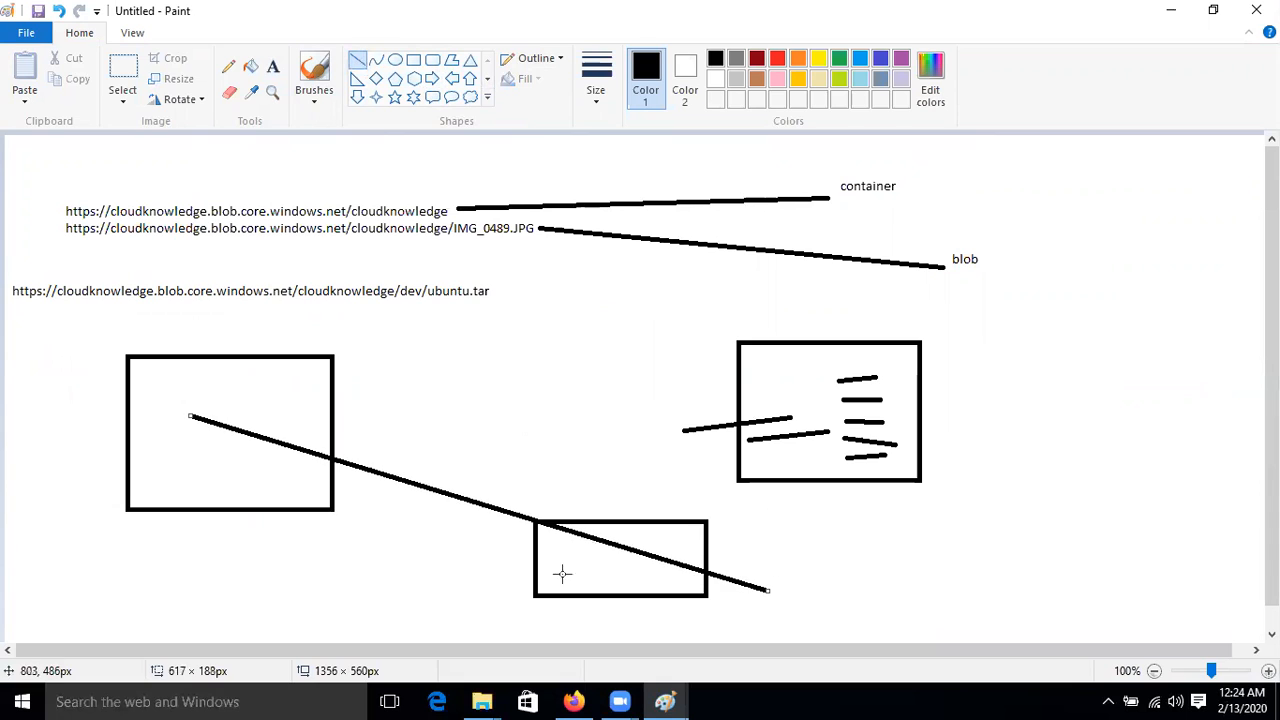
drag(199, 448, 857, 614)
mouse_move(192, 478)
mouse_down()
mouse_move(534, 586)
mouse_move(925, 617)
mouse_move(895, 634)
mouse_up()
drag(222, 401, 845, 625)
drag(212, 372, 893, 618)
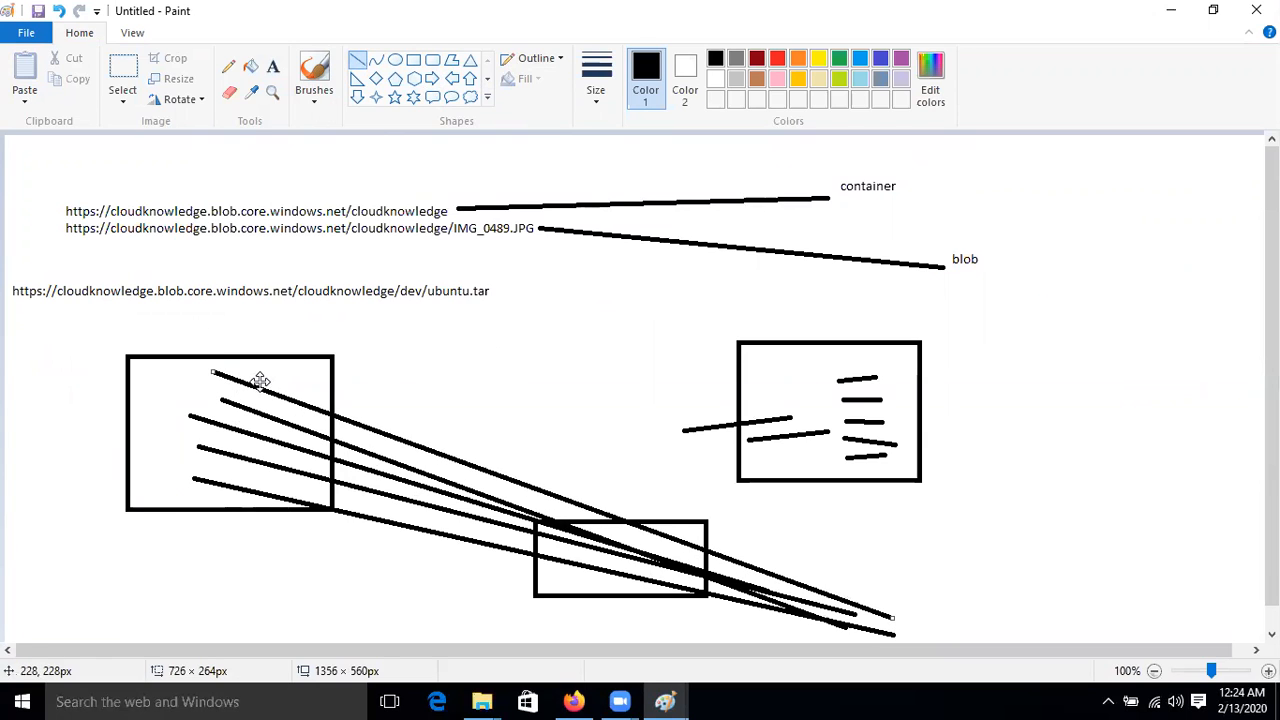
drag(268, 370, 905, 638)
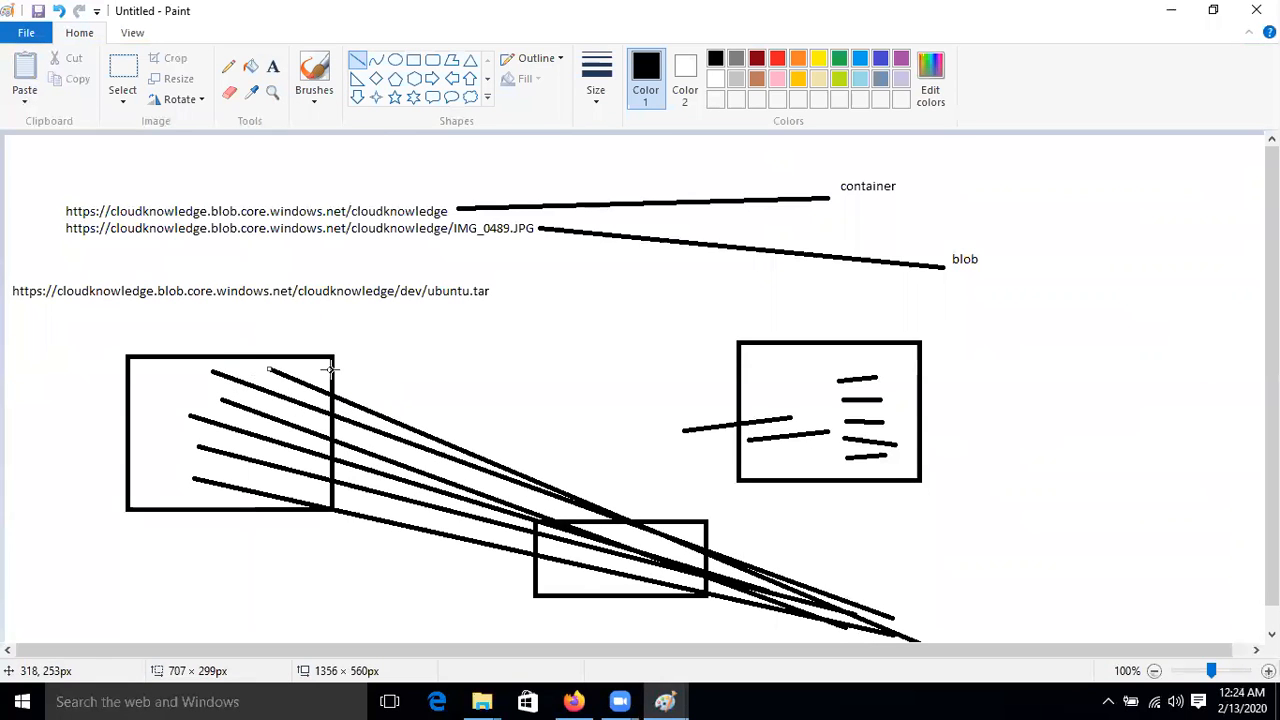
drag(306, 372, 918, 606)
Step: Check the Append blob setting in the portal, and add two steeper diagonal lines across both rectangles in the Paint sketch
click(573, 701)
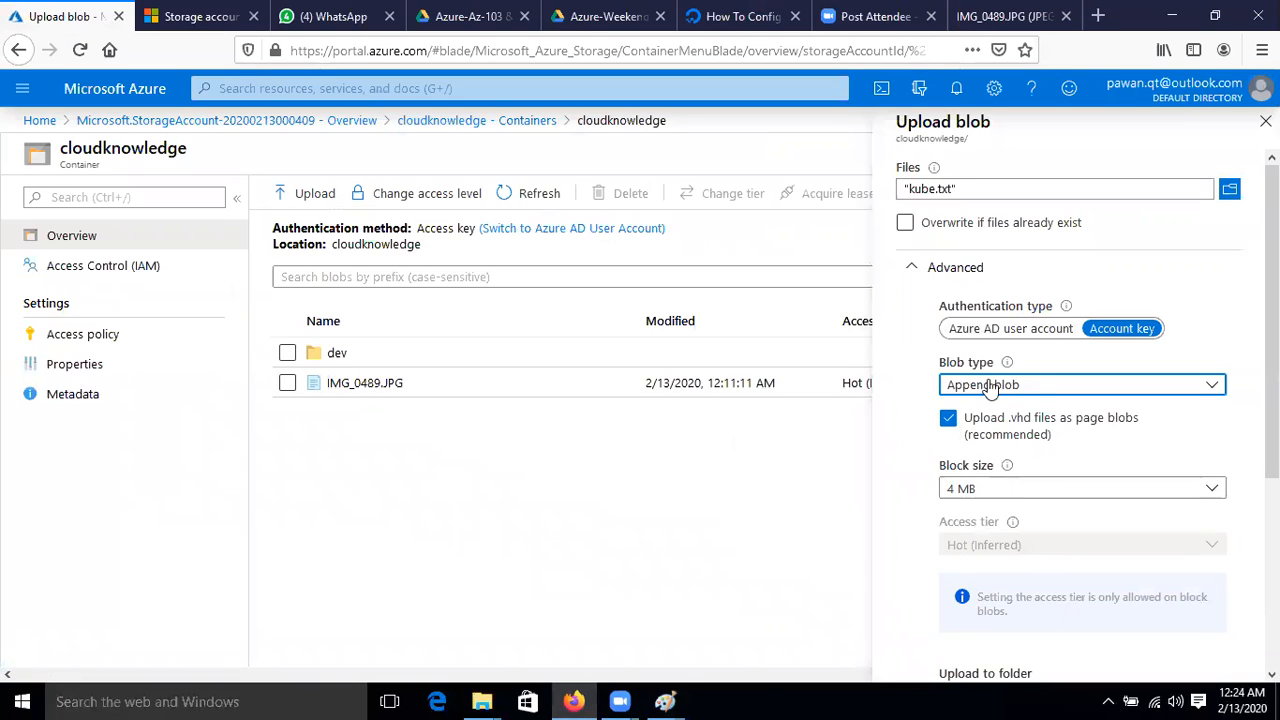
mouse_move(664, 700)
click(853, 637)
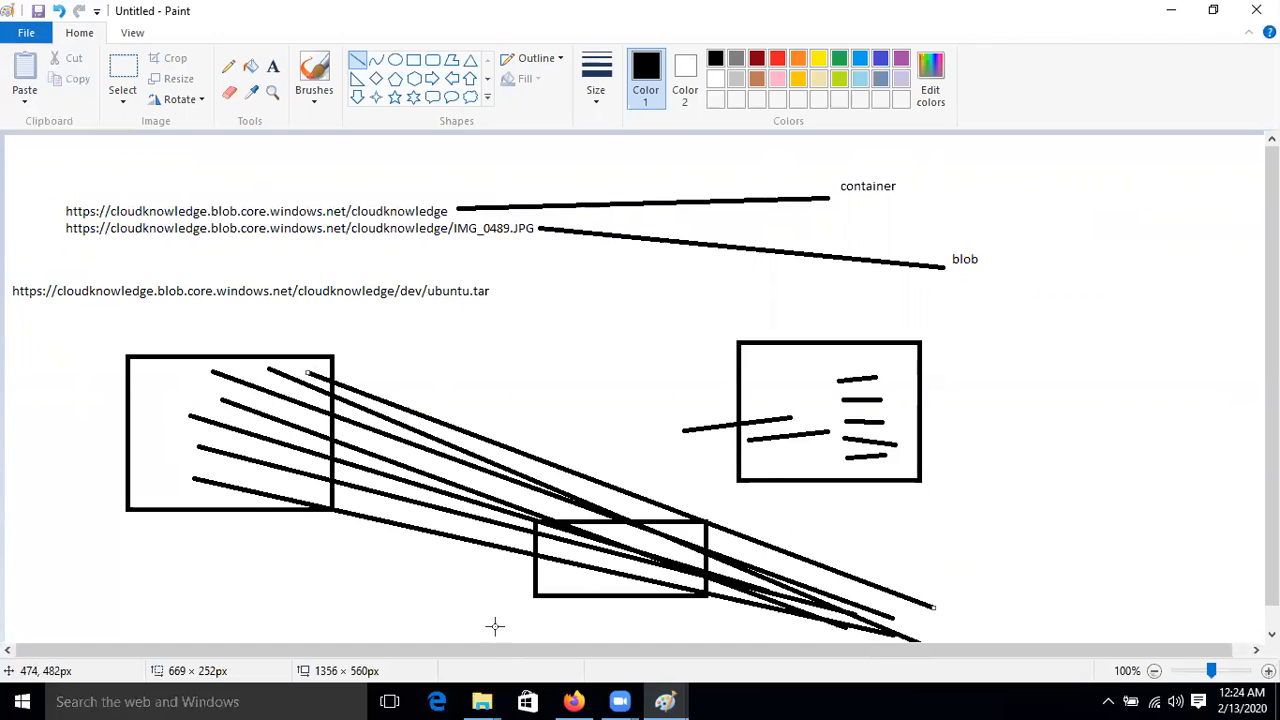
mouse_move(580, 700)
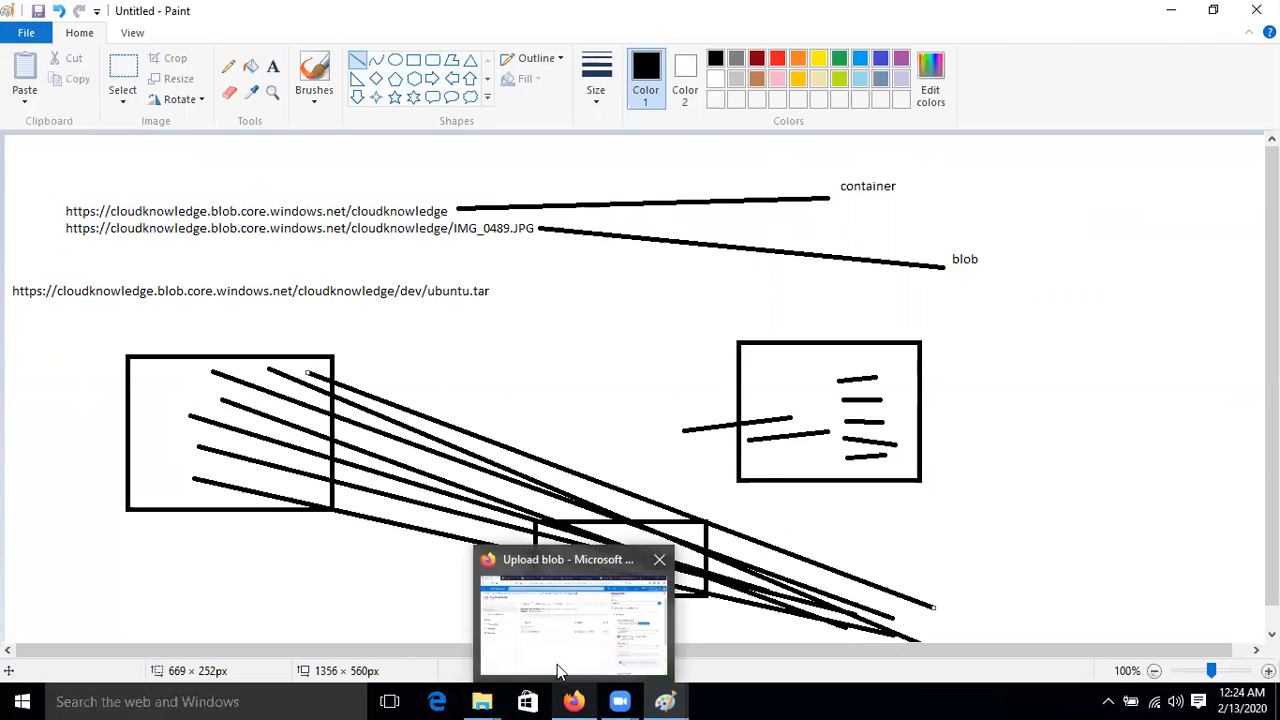
click(555, 662)
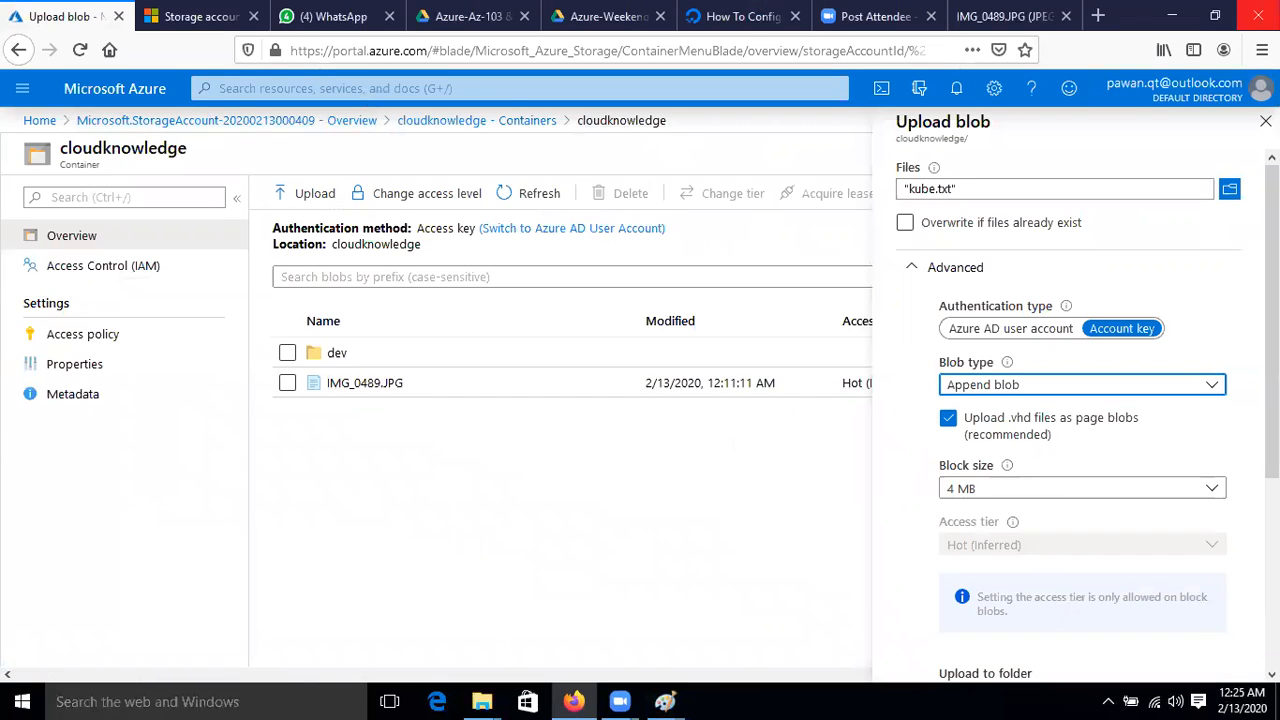
click(1172, 16)
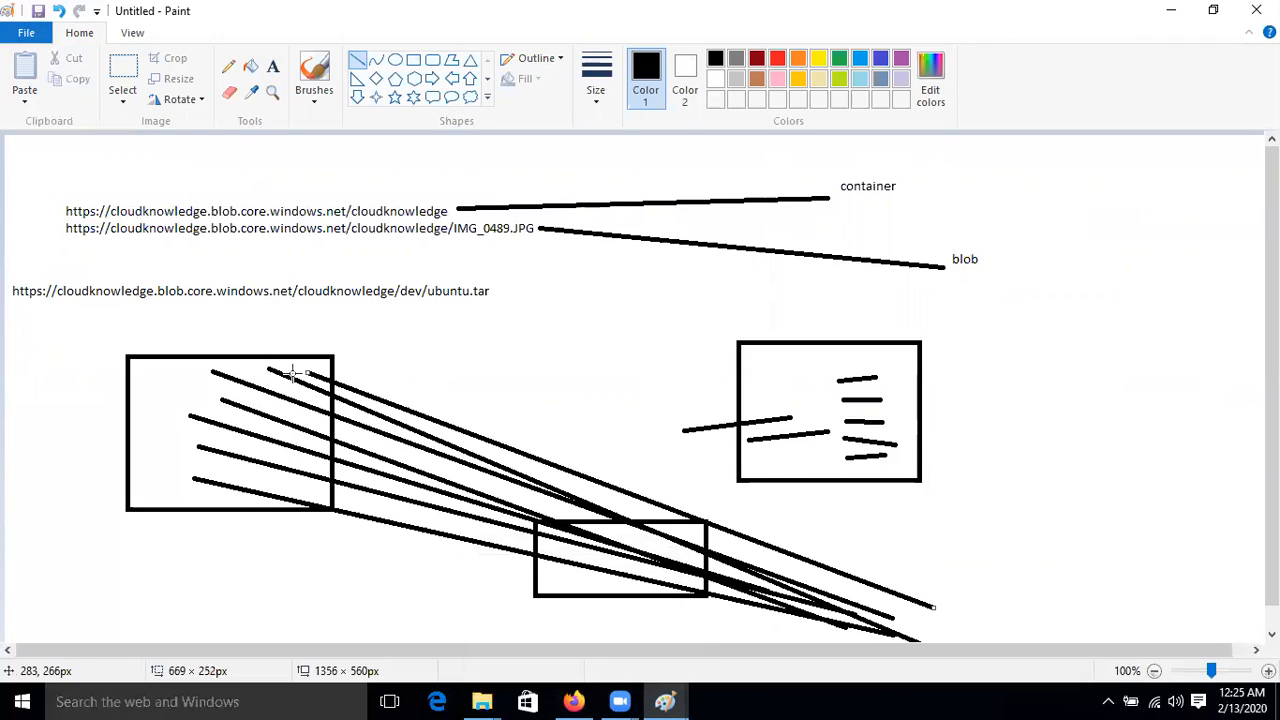
mouse_move(274, 337)
mouse_down()
mouse_move(338, 400)
mouse_move(815, 685)
mouse_up()
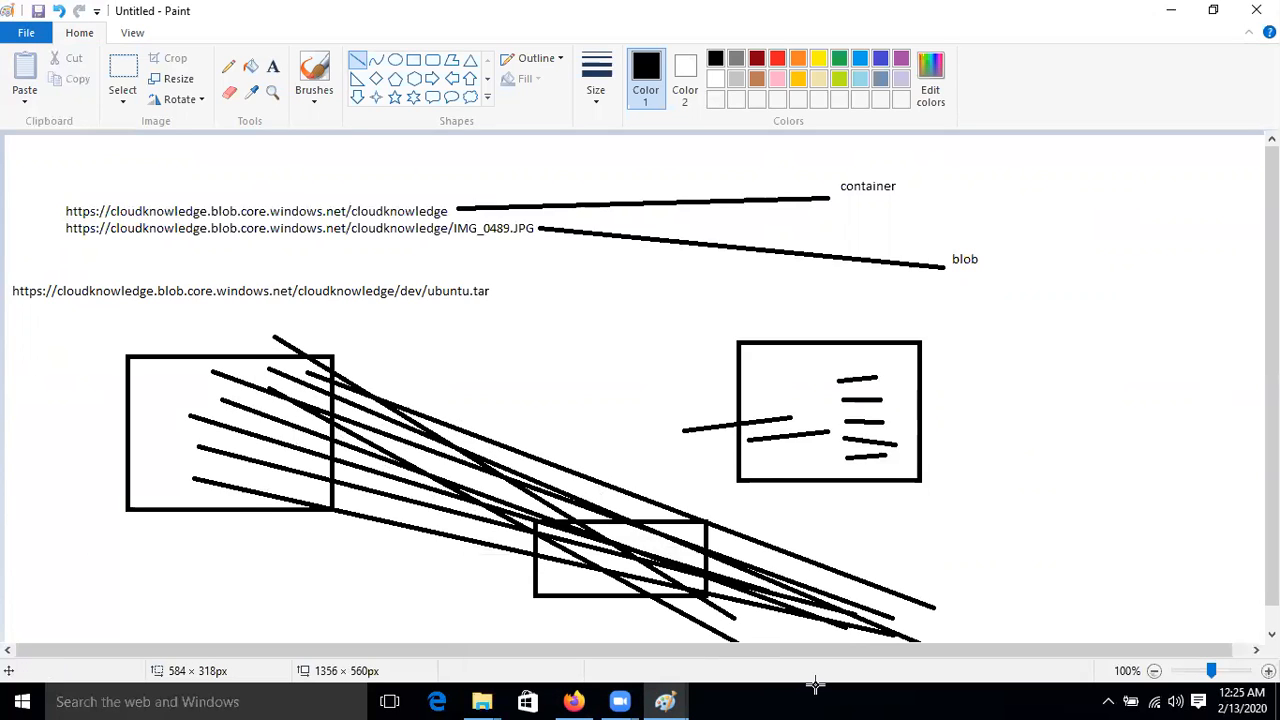
Step: Set the kube.txt upload's blob type to Page blob in the portal and return to the Paint sketch
key(alt+Tab)
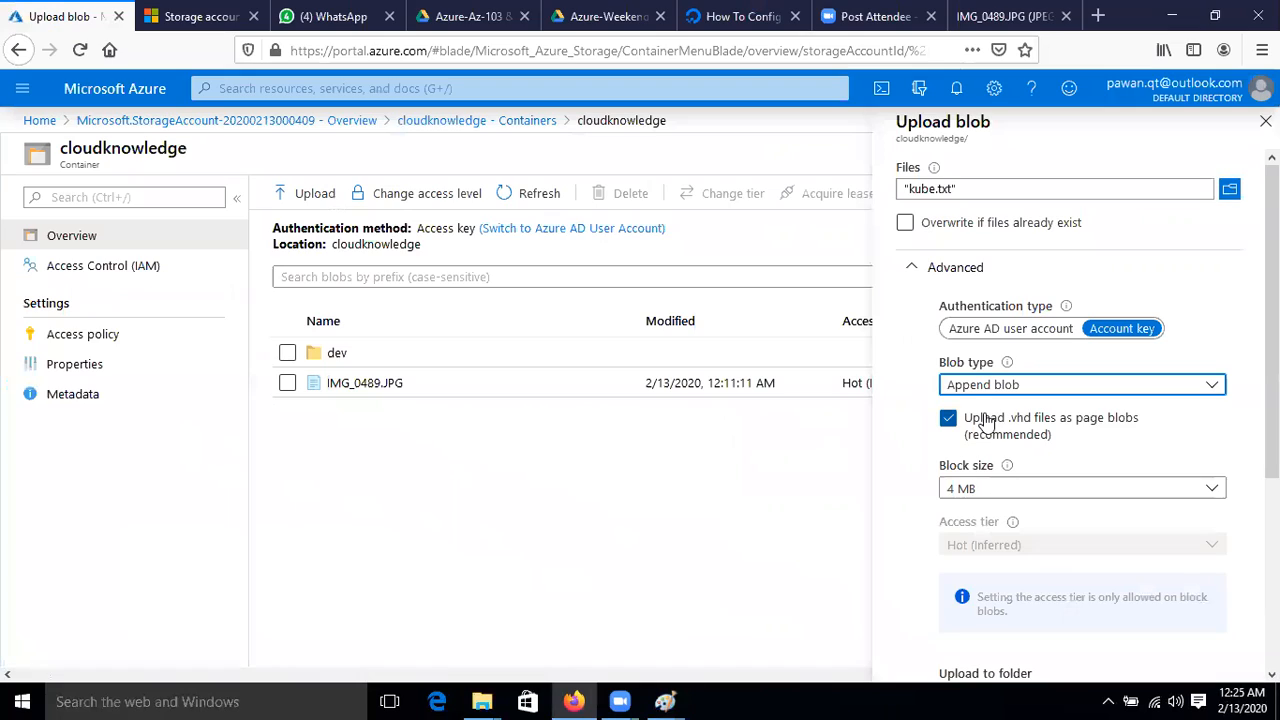
click(1072, 390)
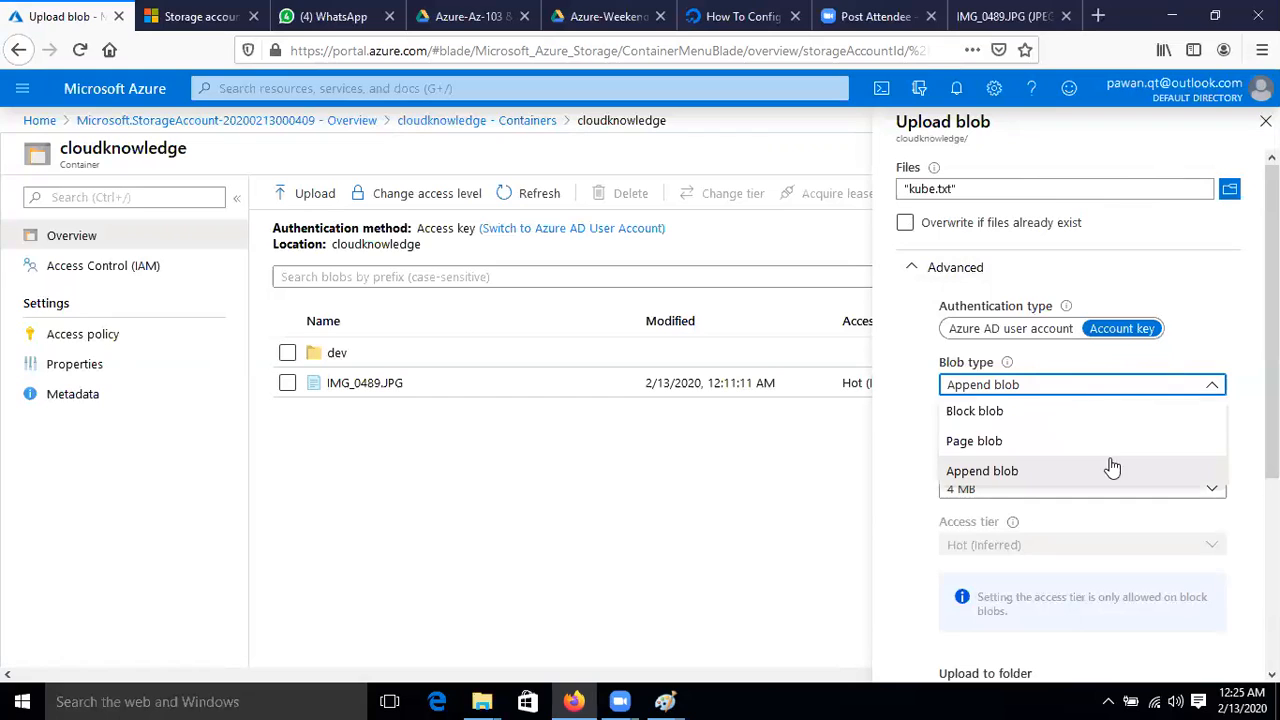
click(987, 443)
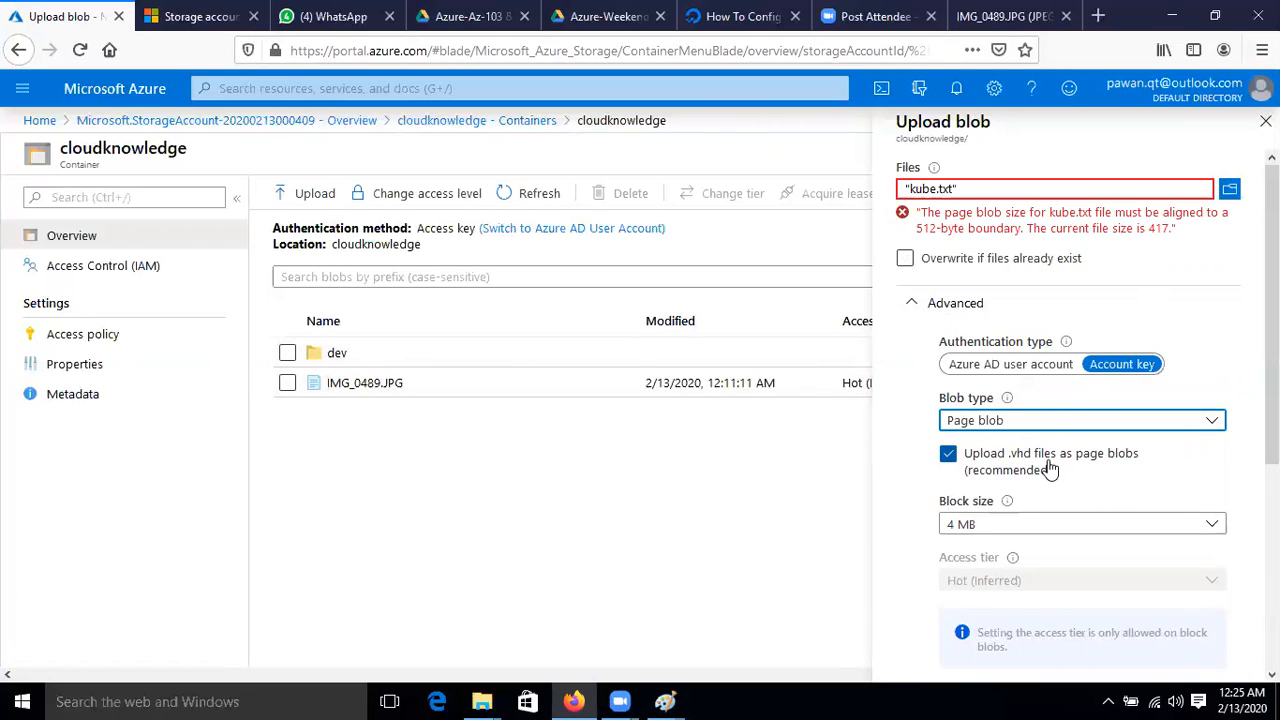
mouse_move(665, 701)
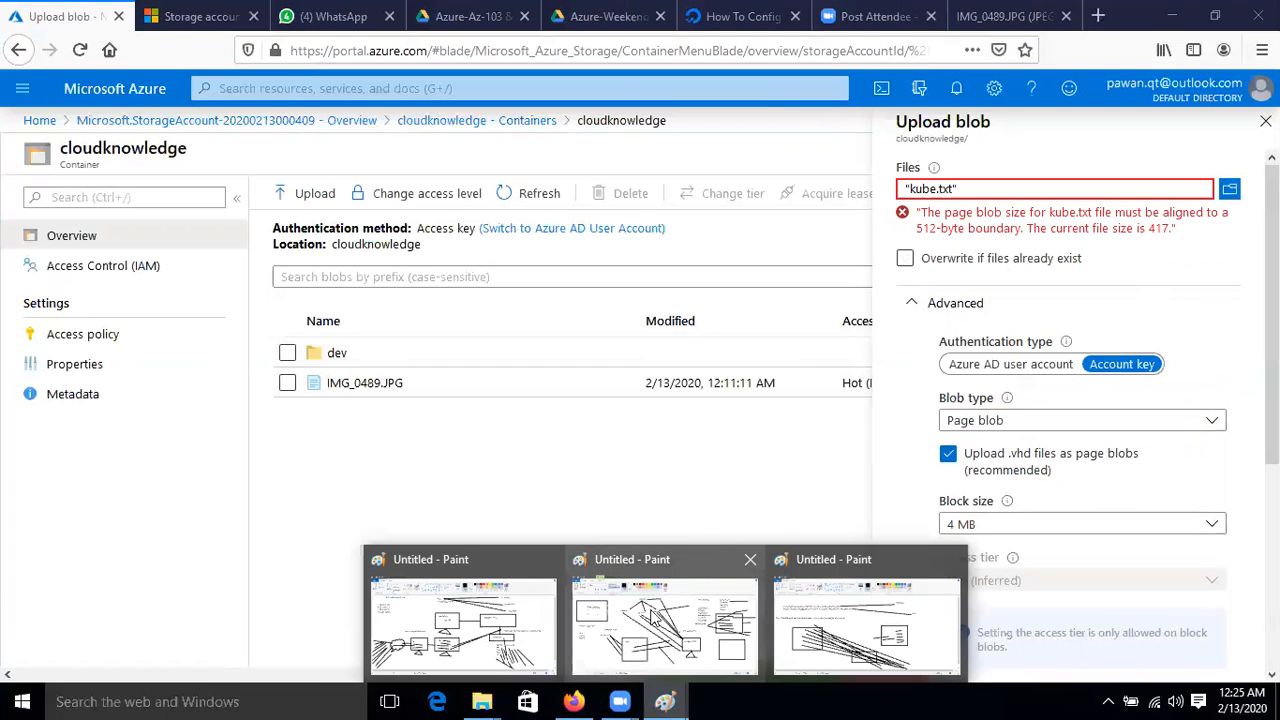
click(849, 617)
click(273, 66)
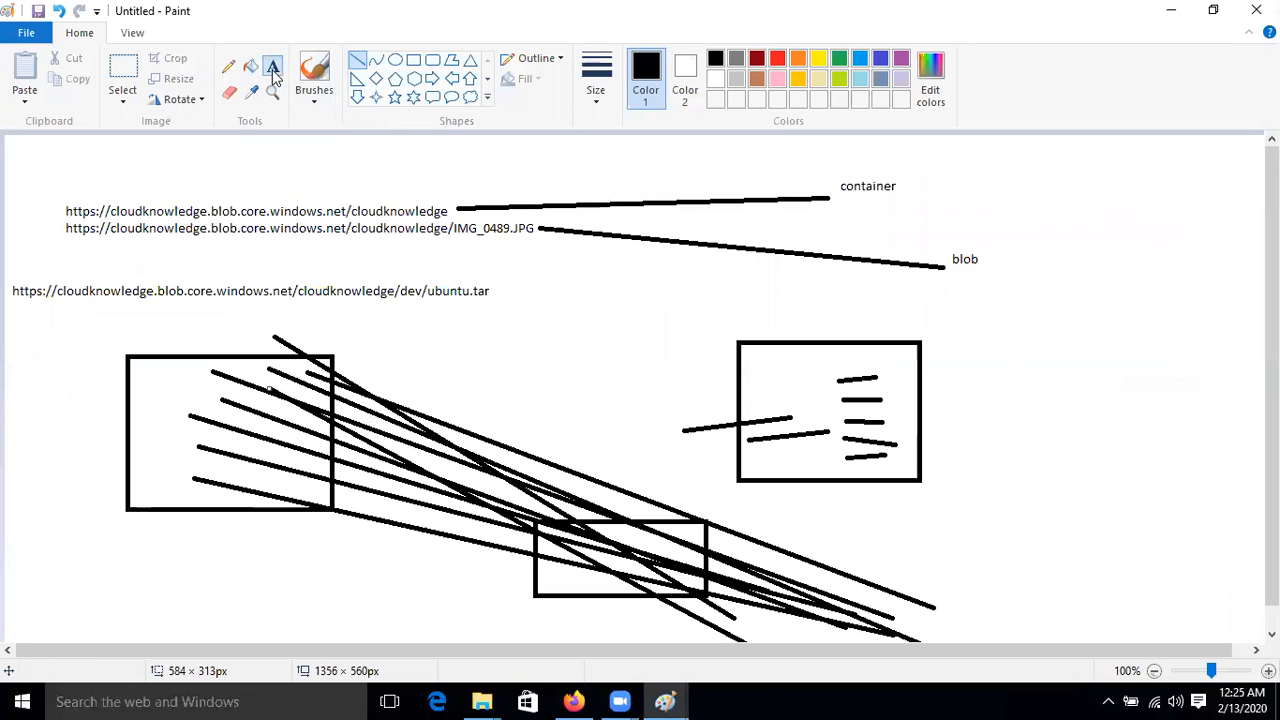
drag(113, 519, 241, 583)
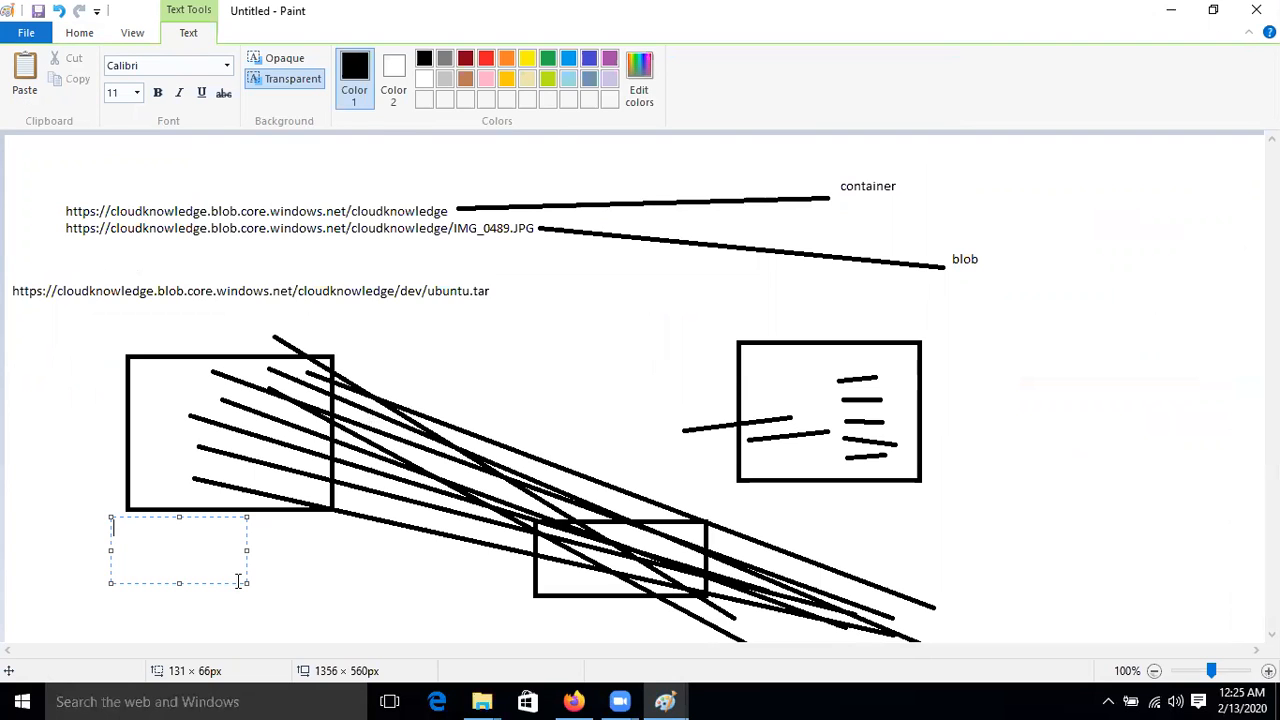
click(380, 585)
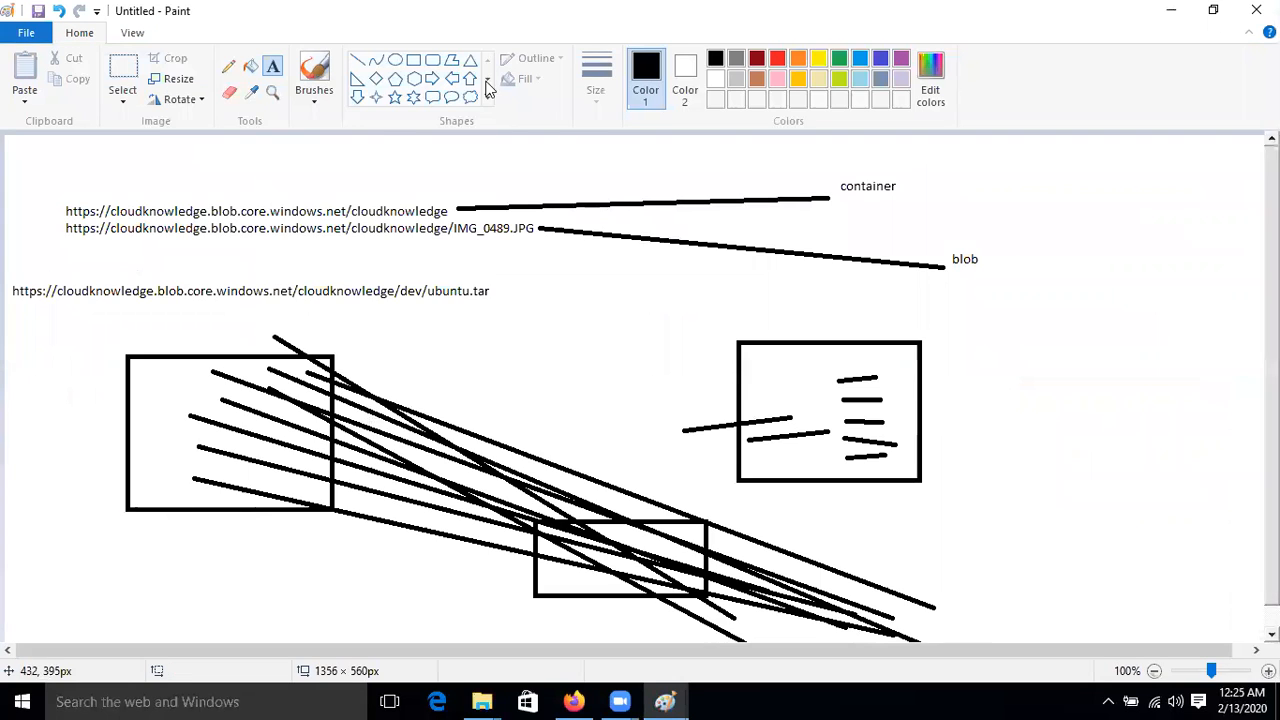
Step: Draw a rounded rectangle in the canvas's lower-left corner with a small rectangle inside its left part
click(433, 60)
drag(47, 539, 175, 620)
click(234, 581)
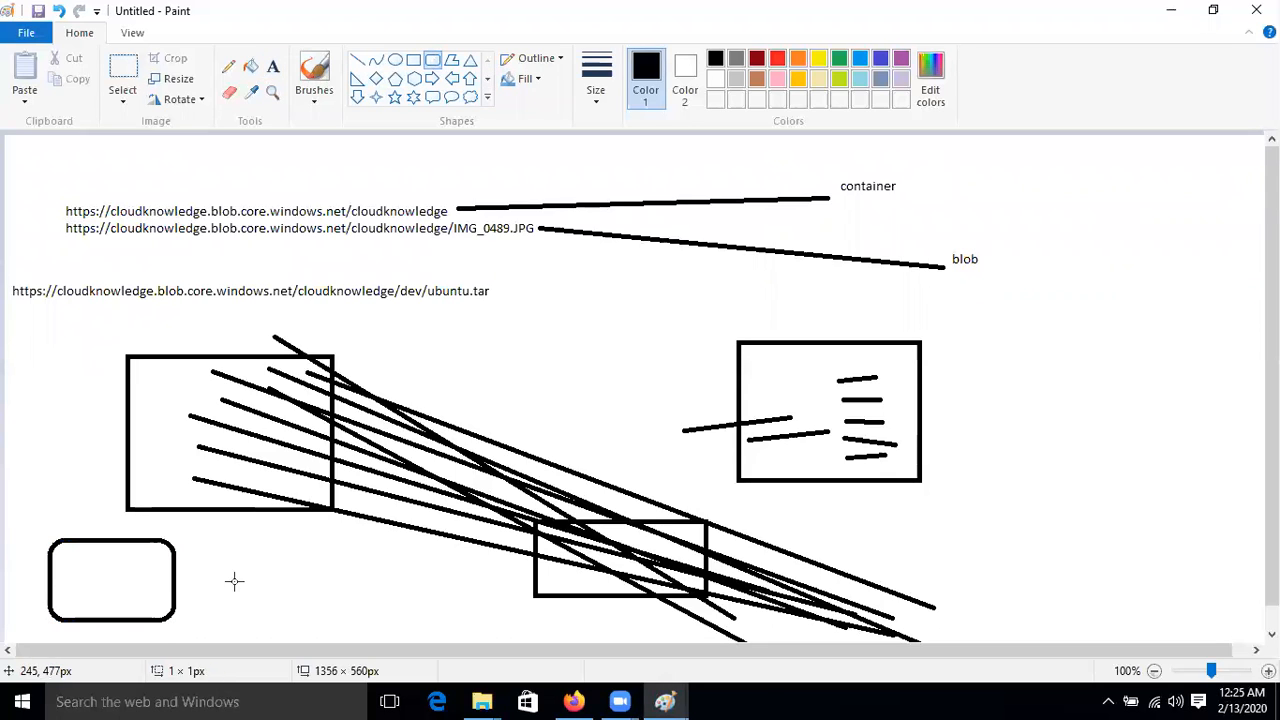
click(413, 60)
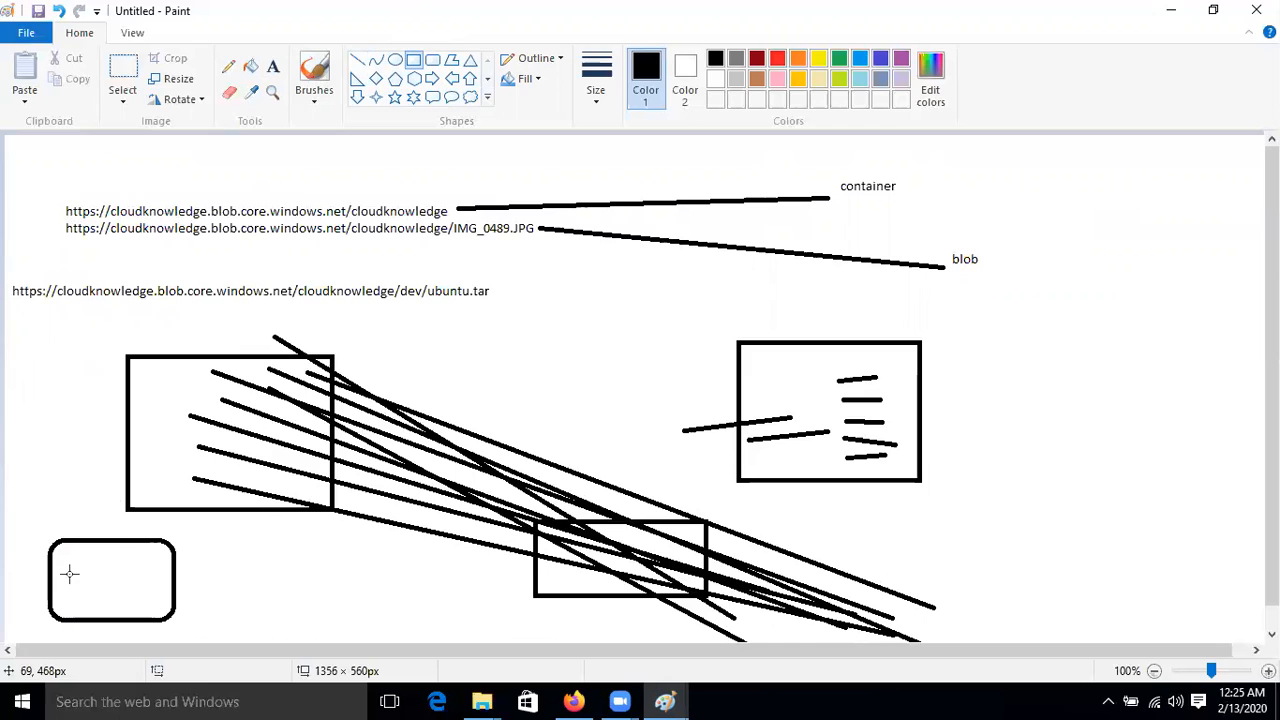
mouse_move(62, 560)
mouse_down()
mouse_move(93, 588)
mouse_move(80, 603)
mouse_move(133, 577)
mouse_move(92, 571)
mouse_up()
click(212, 583)
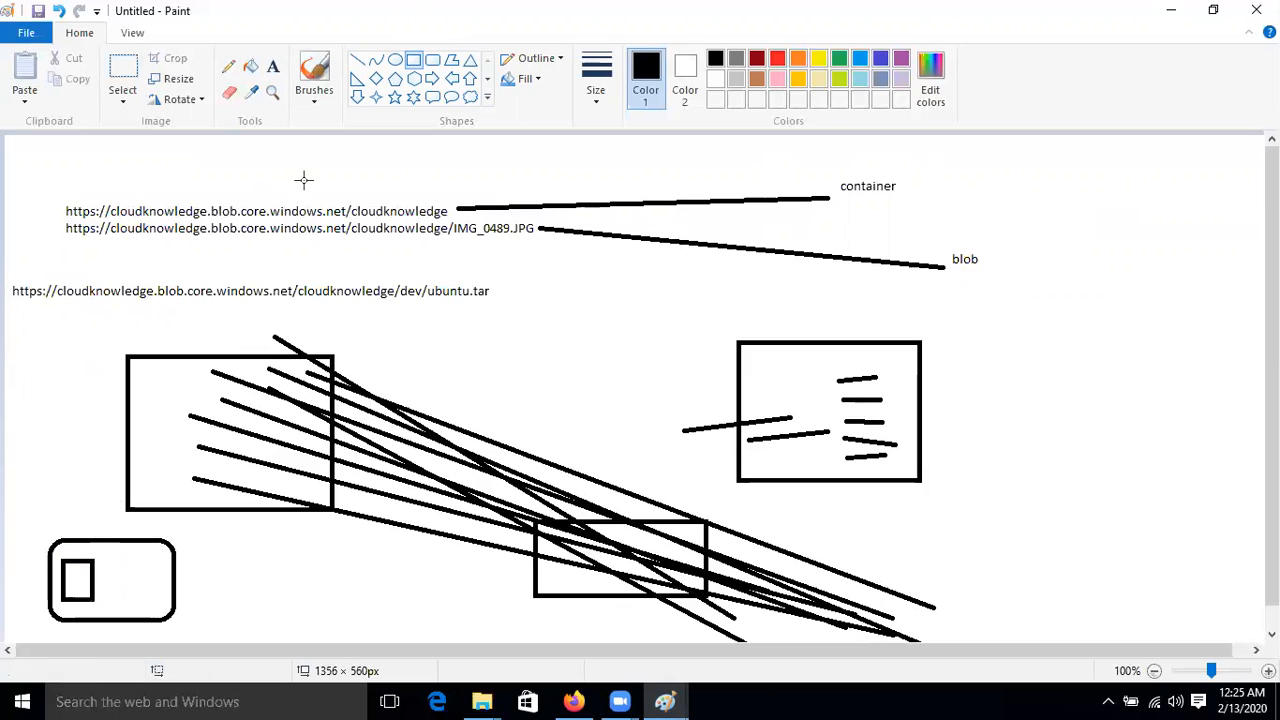
Step: Label the rounded rectangle "100 GB" and draw a line about 402 px long from the label to the smaller rectangle's edge
click(275, 69)
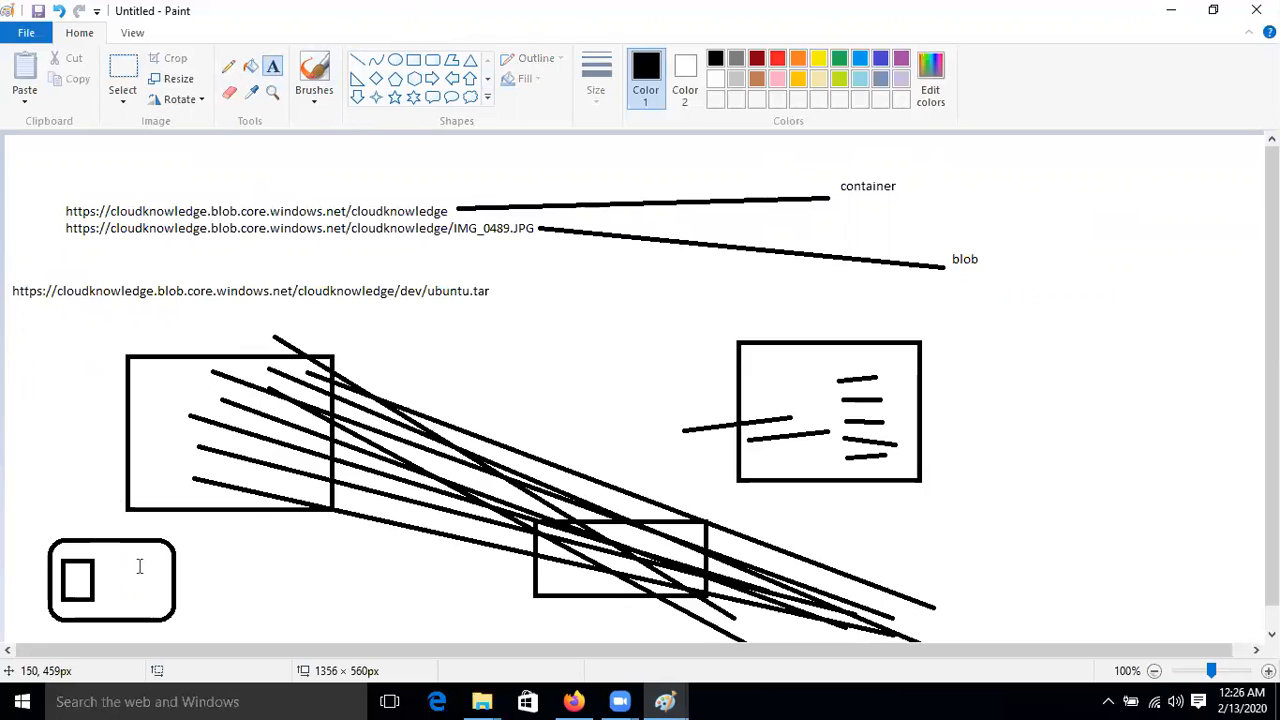
drag(112, 566, 147, 603)
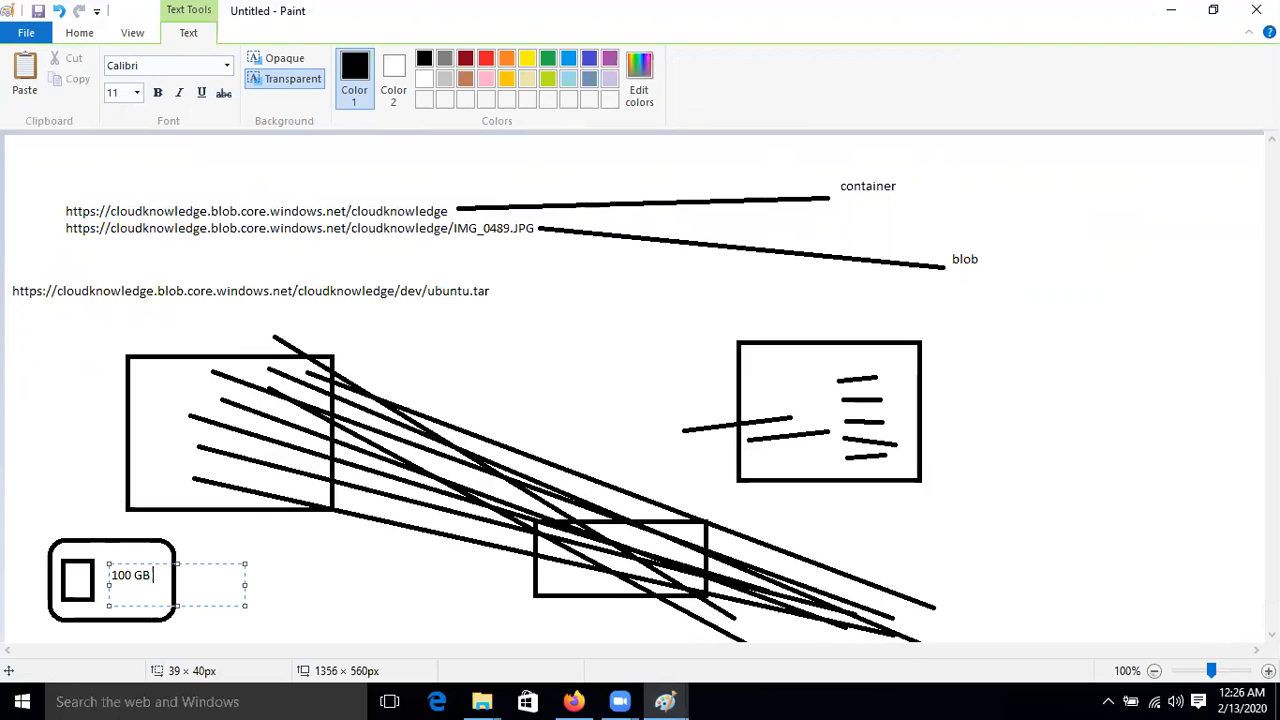
click(320, 603)
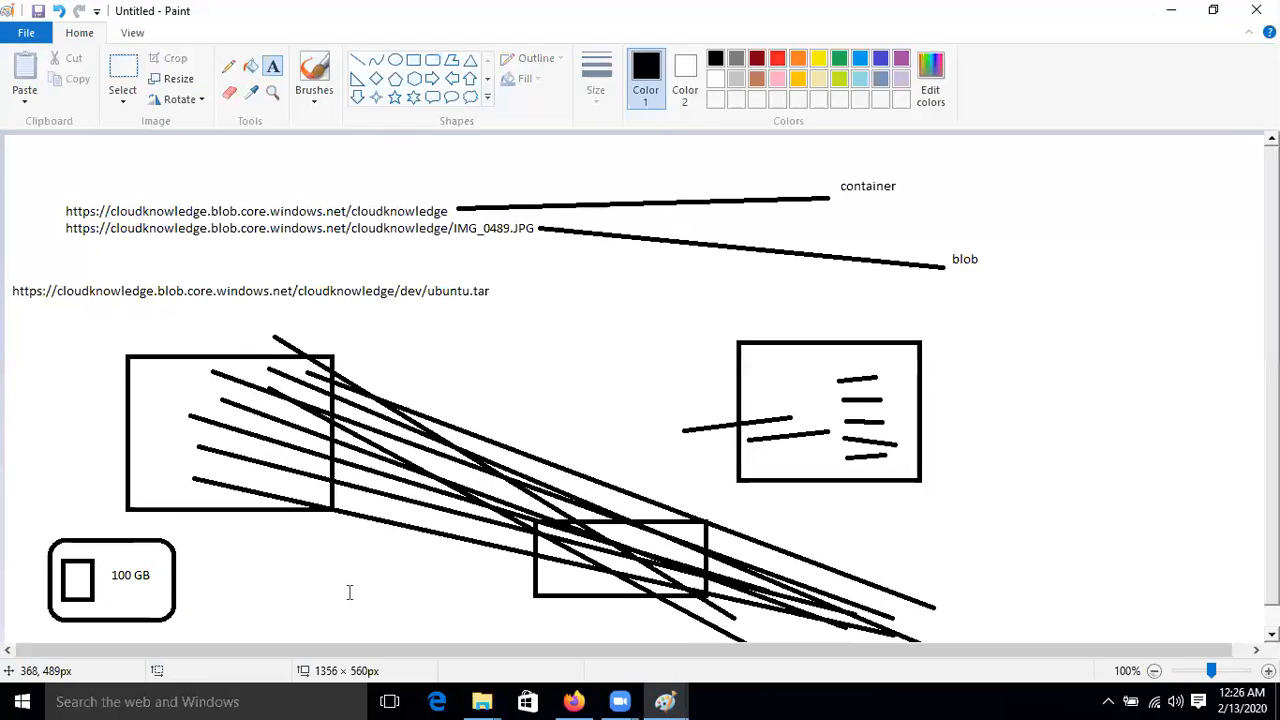
click(357, 63)
mouse_move(156, 583)
mouse_down()
mouse_move(545, 505)
mouse_move(534, 574)
mouse_up()
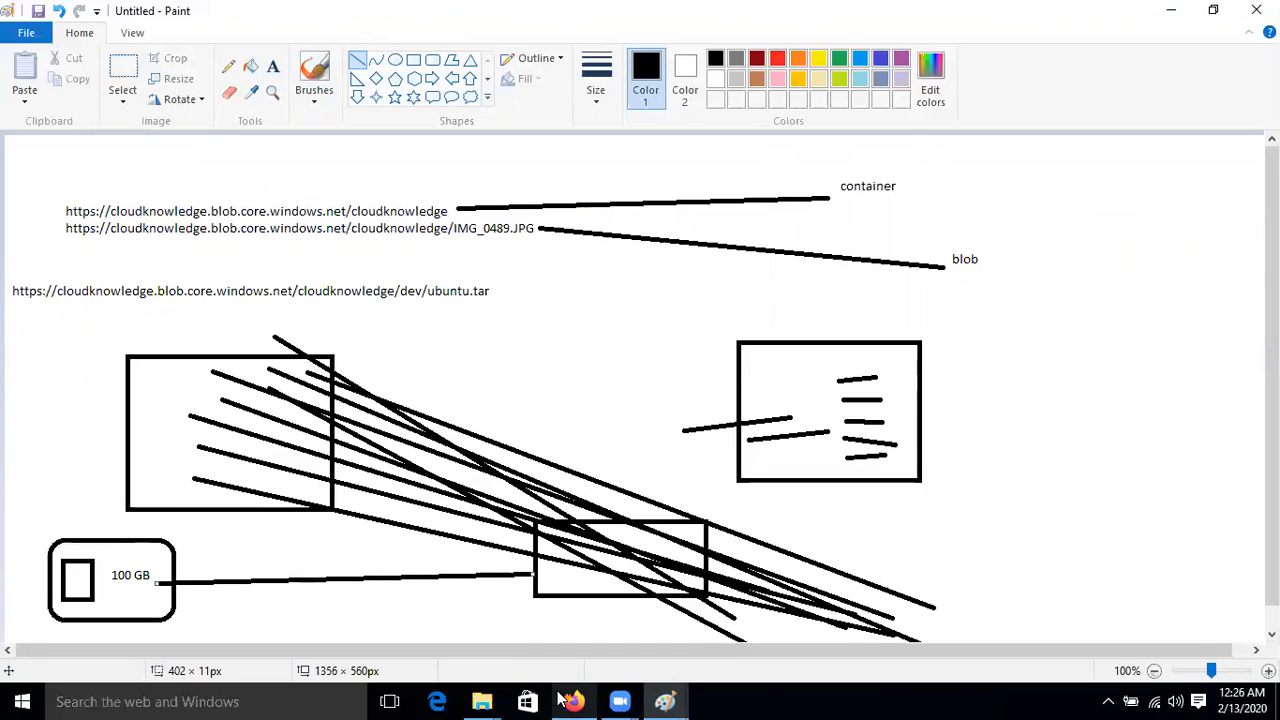
Step: Review the blob type options for the kube.txt upload in the Azure portal, keep Page blob, and return to the Paint sketch
click(567, 701)
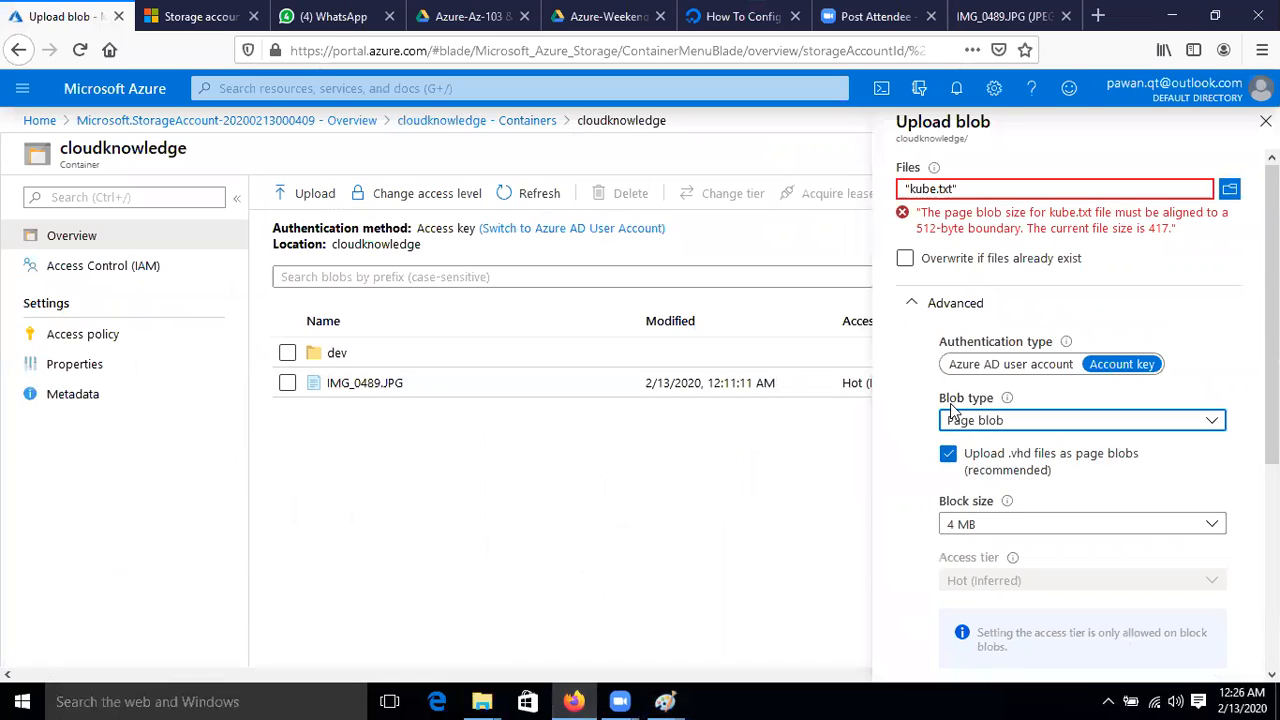
click(1008, 418)
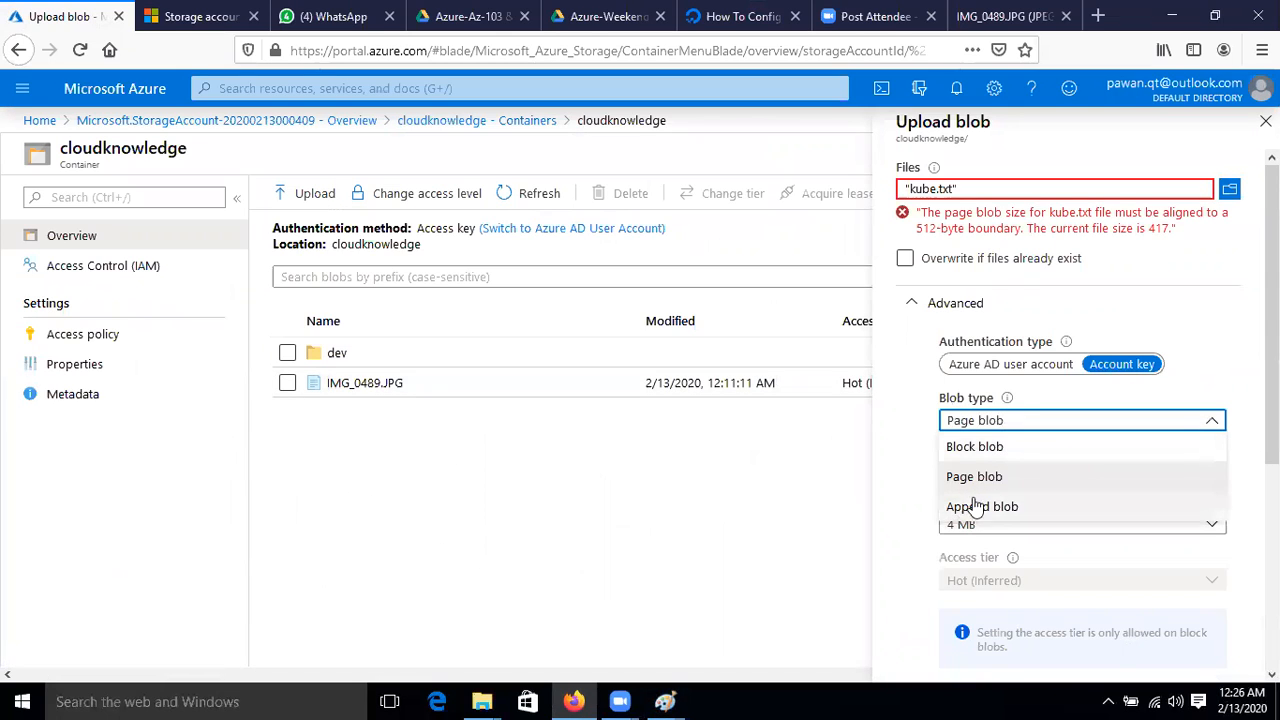
click(1000, 478)
click(1172, 16)
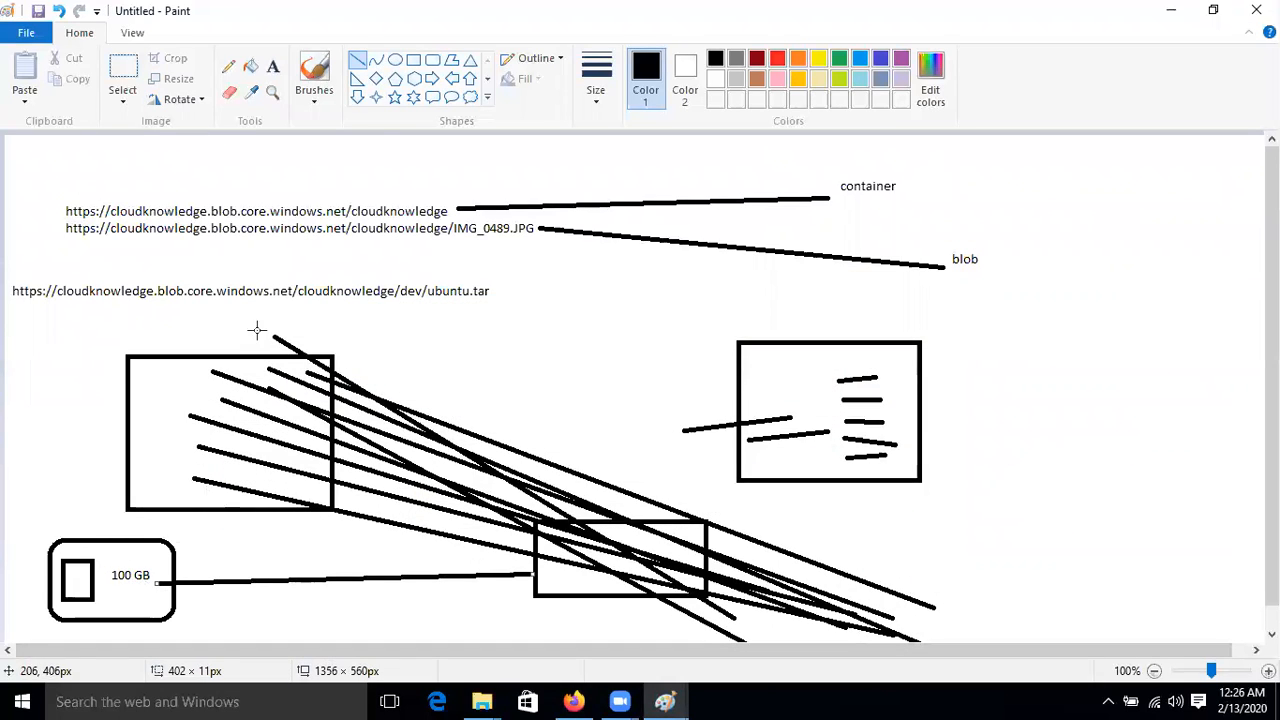
Step: Draw four small rectangles above and four below the connecting line beside the rounded rectangle, and label the last lower one "512 byte"
click(413, 61)
mouse_move(206, 529)
mouse_down()
mouse_move(228, 552)
mouse_move(242, 532)
mouse_move(303, 567)
mouse_up()
mouse_move(200, 598)
mouse_down()
mouse_move(230, 619)
mouse_move(367, 622)
mouse_up()
mouse_move(318, 535)
mouse_down()
mouse_move(363, 565)
mouse_move(382, 608)
mouse_move(421, 630)
mouse_up()
click(273, 65)
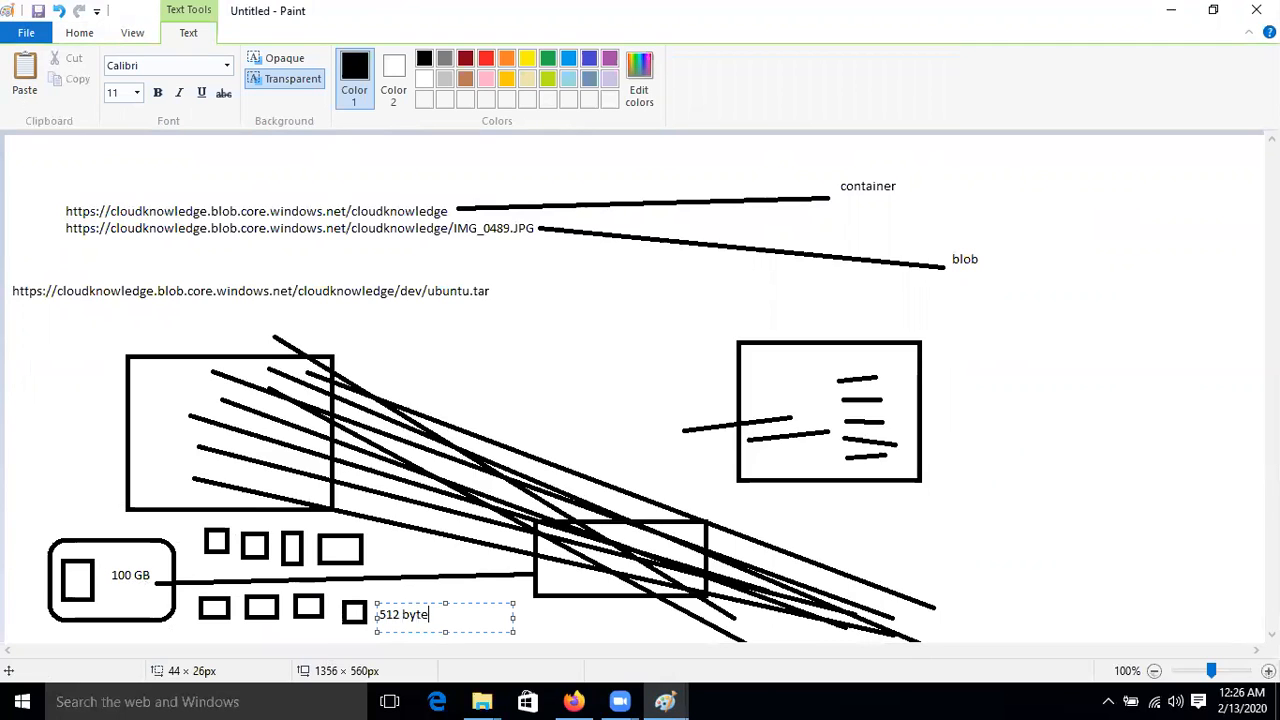
click(394, 547)
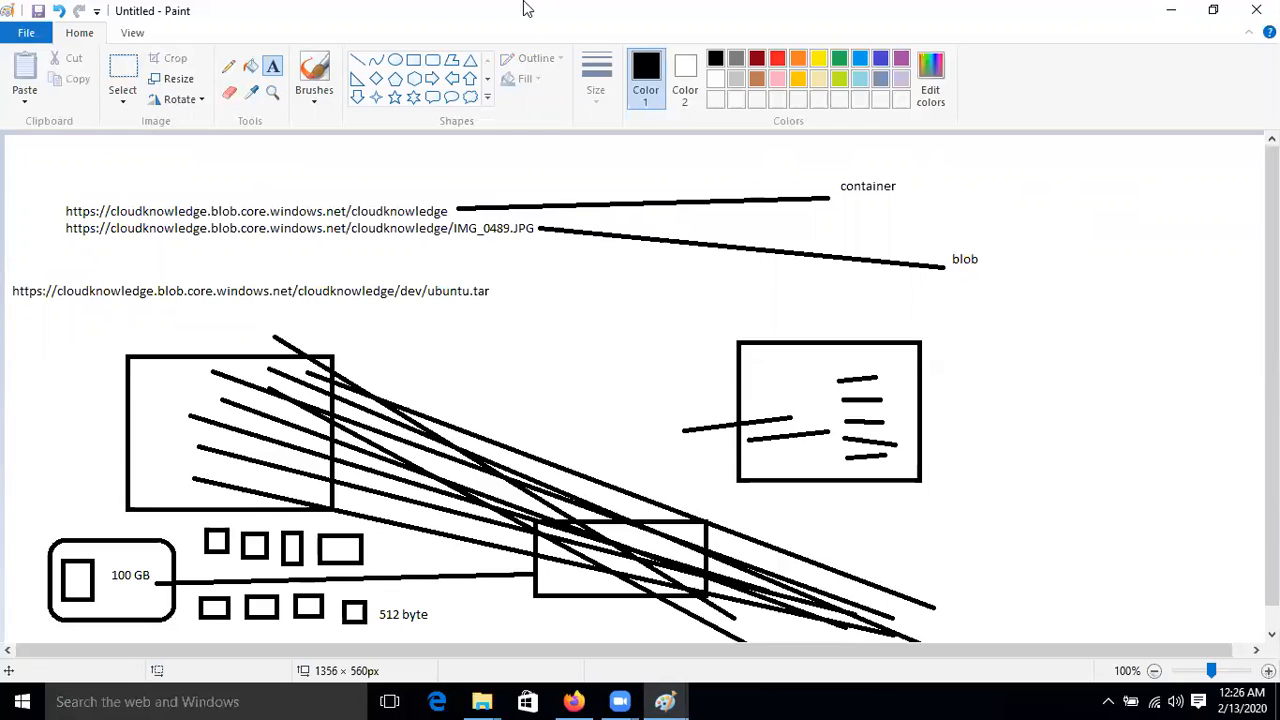
Step: Draw four lines from the two rightmost small rectangles of each row into the larger rectangle where the 100 GB line ends
click(358, 61)
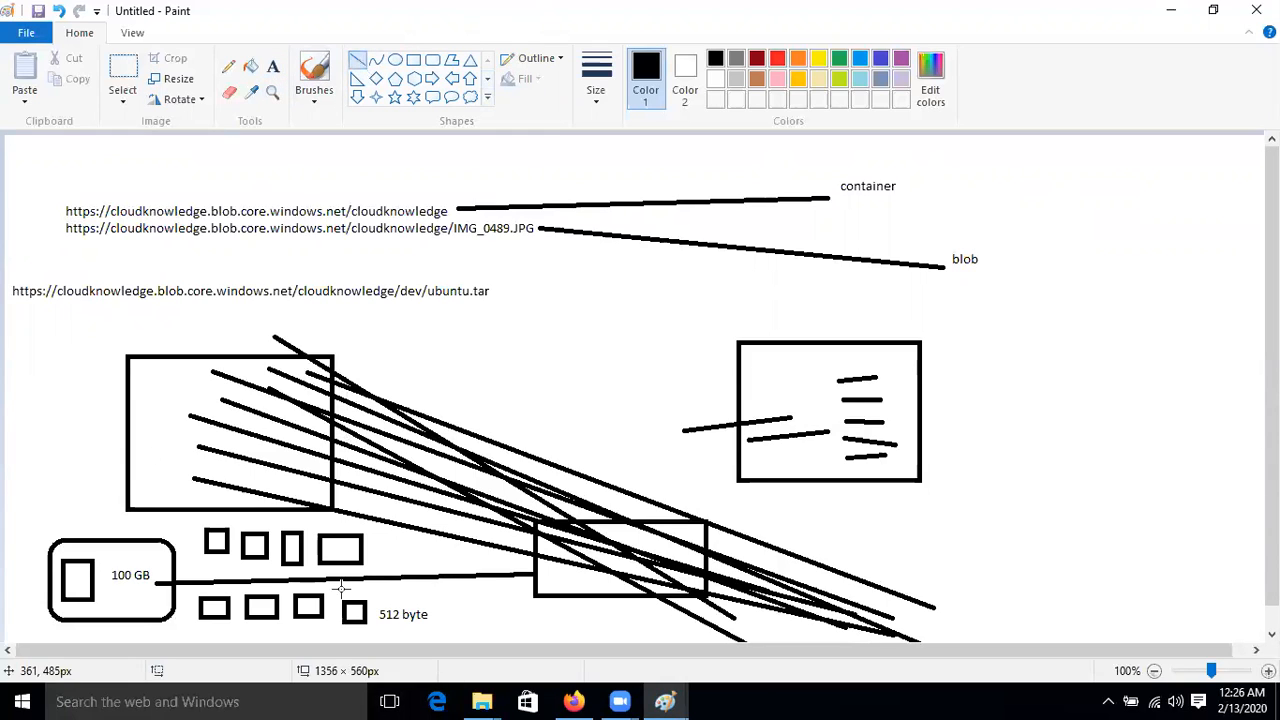
drag(359, 551, 728, 560)
drag(365, 604, 618, 572)
drag(320, 594, 595, 580)
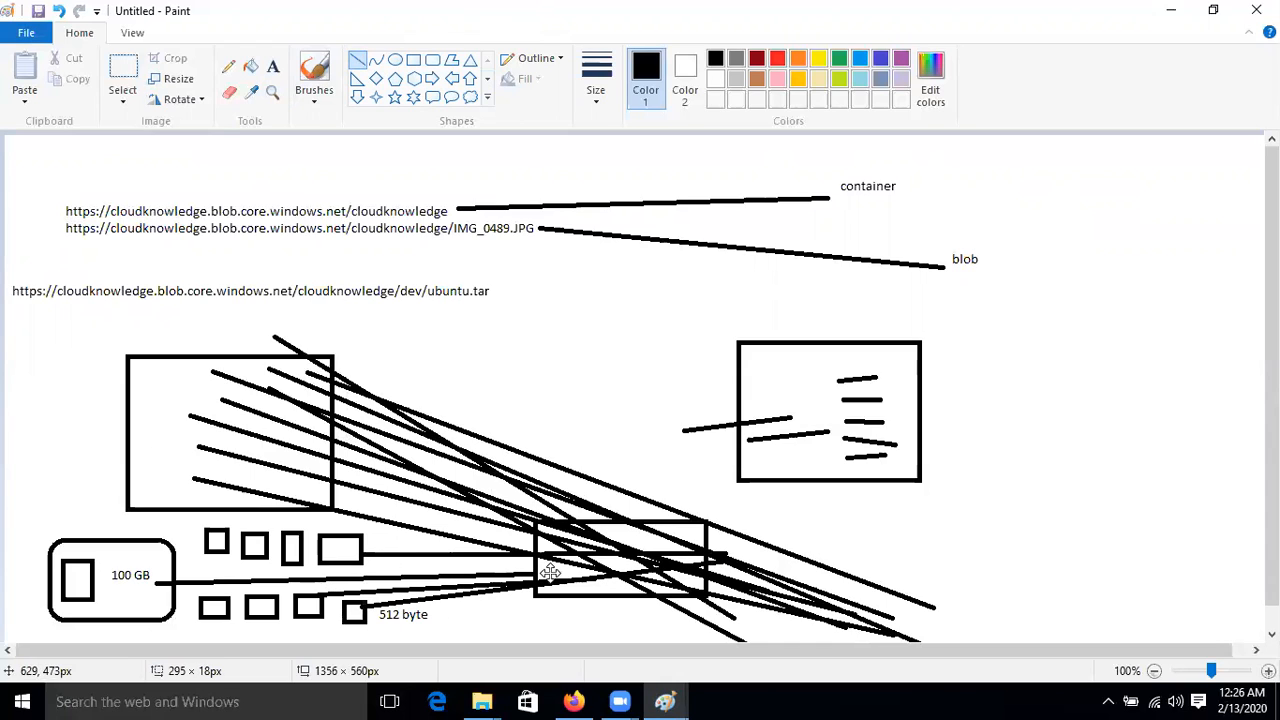
drag(295, 553, 641, 560)
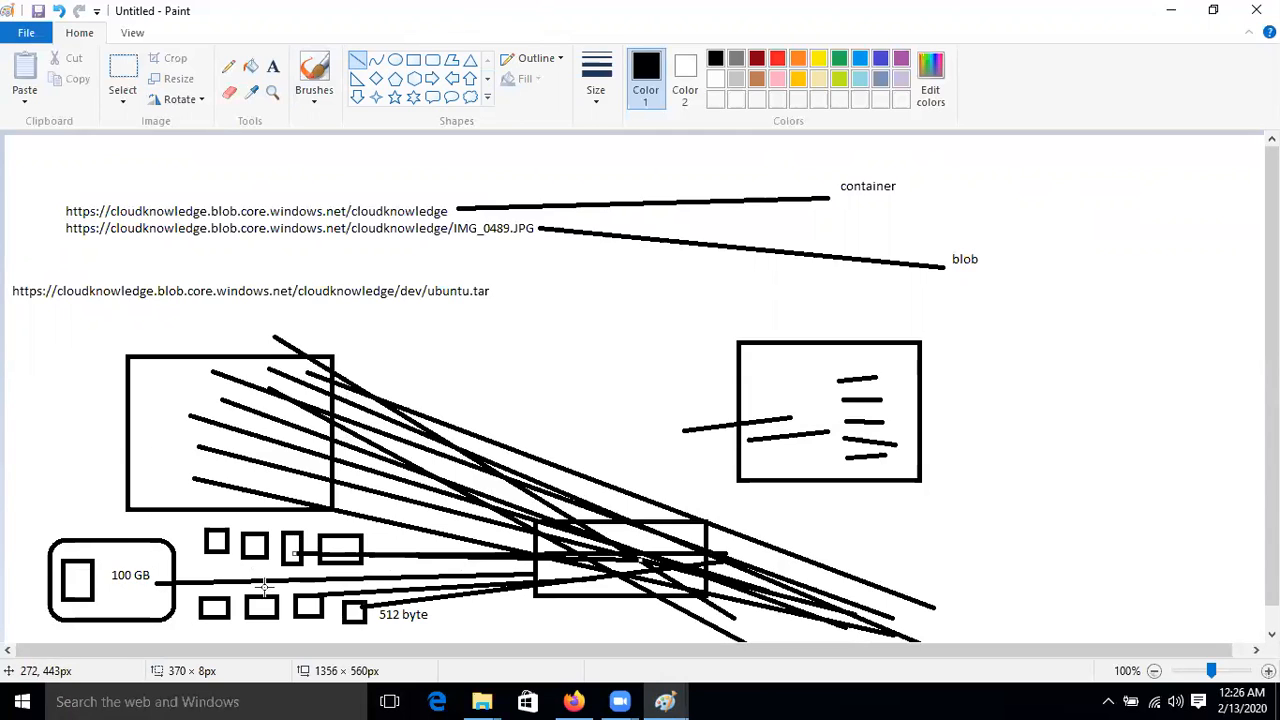
Step: Draw four straight lines connecting the small boxes beside the 100 GB disk to the central rectangle
drag(292, 556, 608, 587)
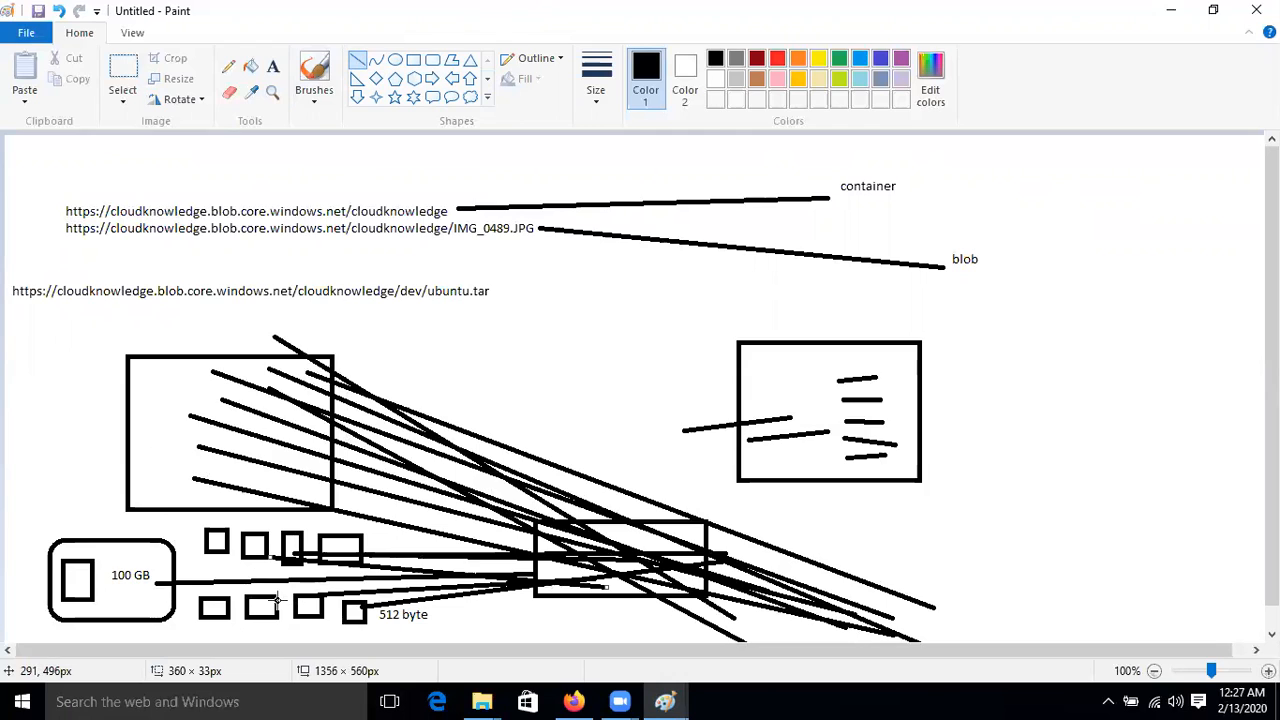
drag(277, 601, 530, 567)
drag(222, 601, 572, 547)
drag(204, 544, 595, 579)
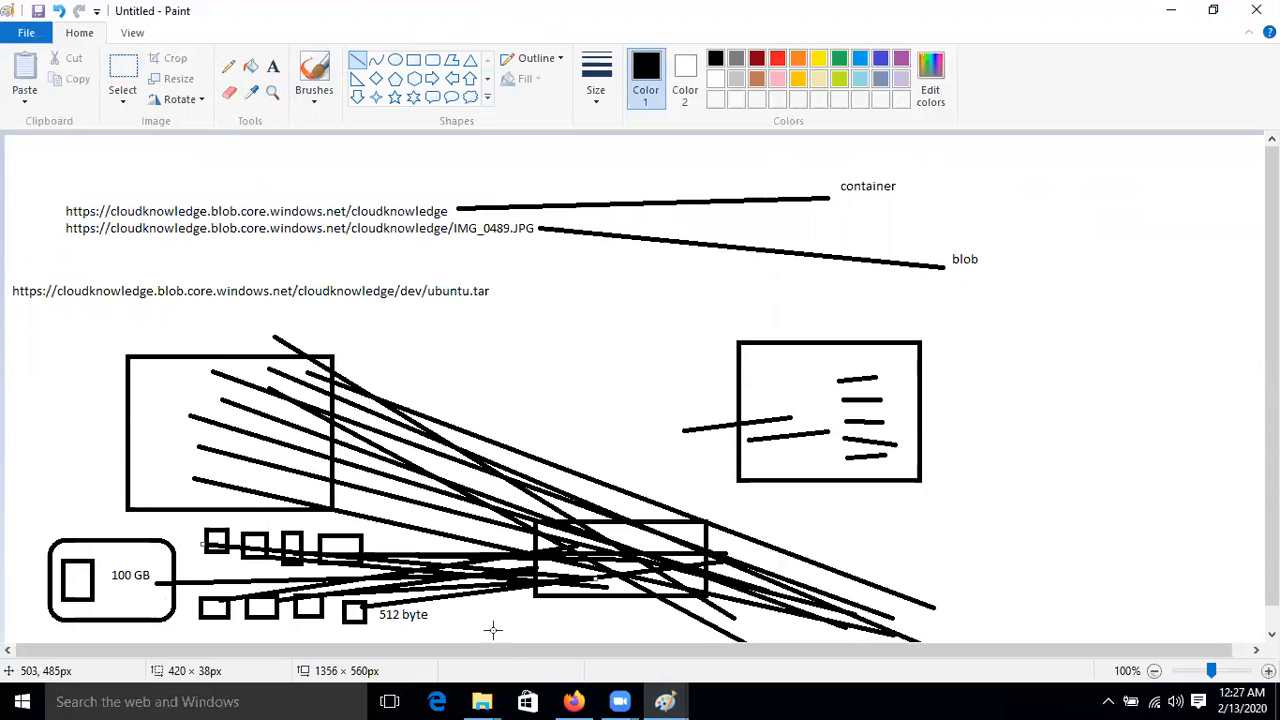
Step: Switch to the Azure portal in Firefox and set the blob type for the kube.txt upload to Block blob
click(573, 701)
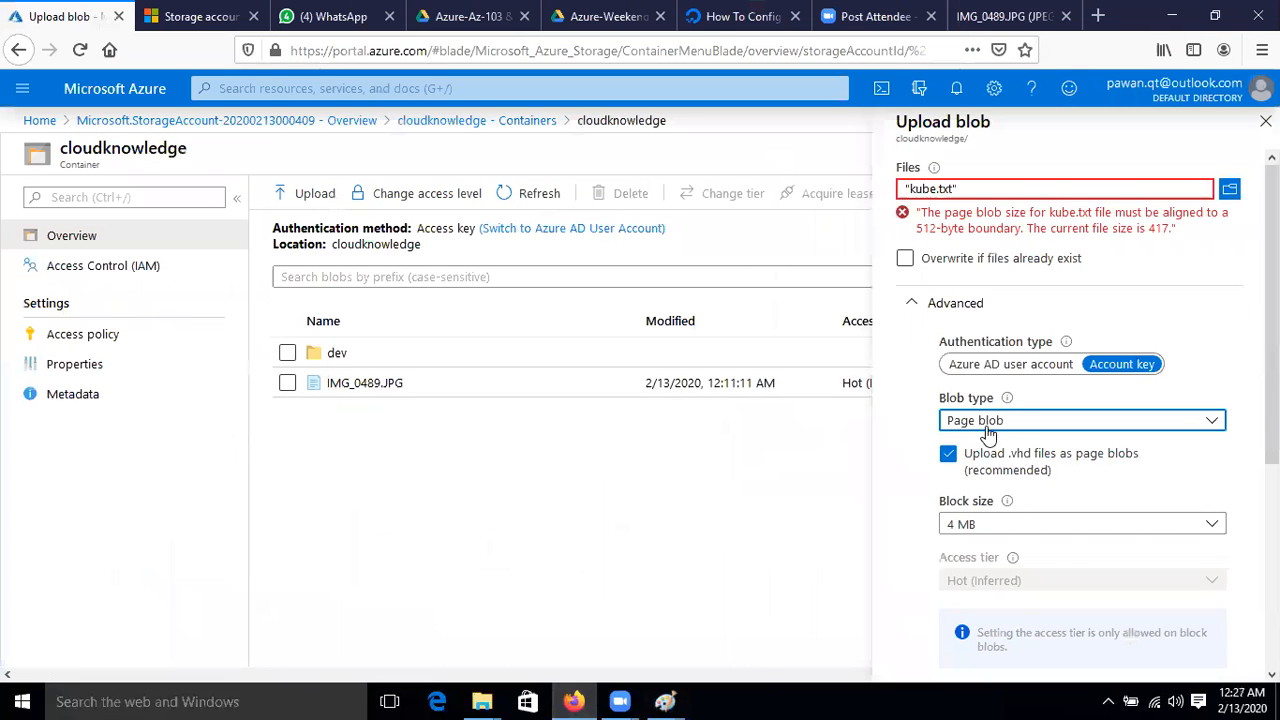
click(1094, 422)
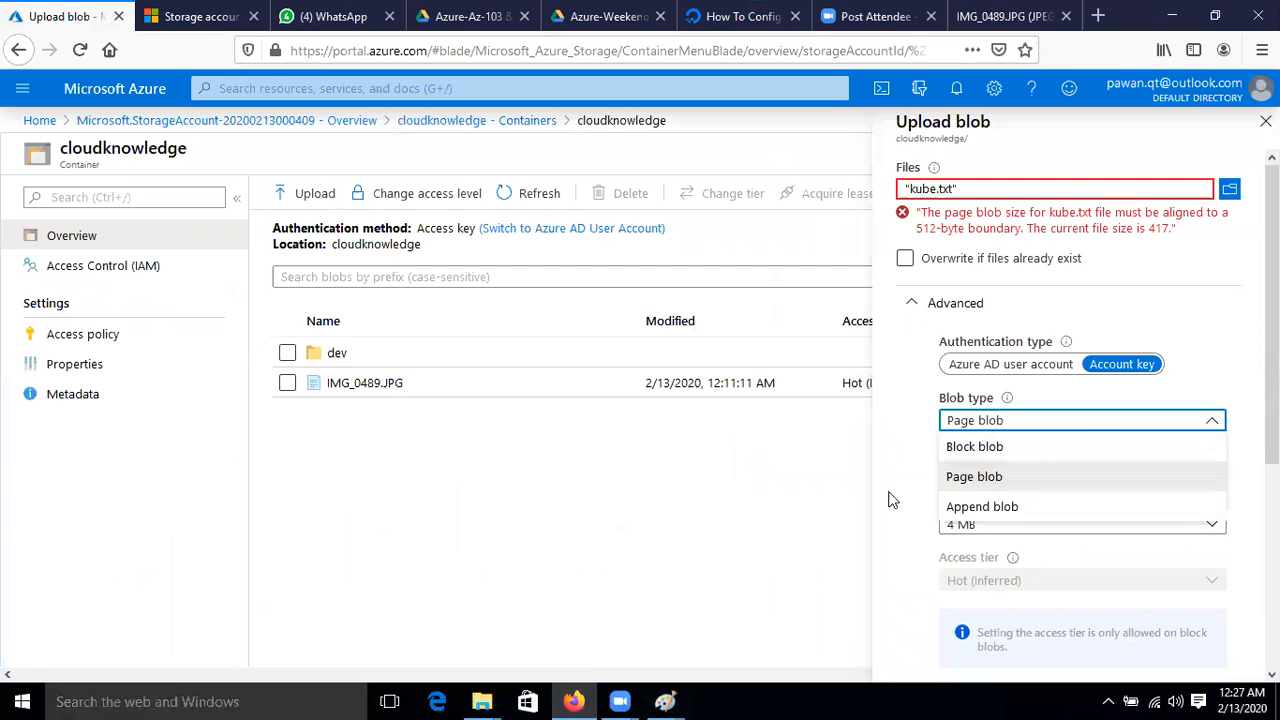
click(971, 480)
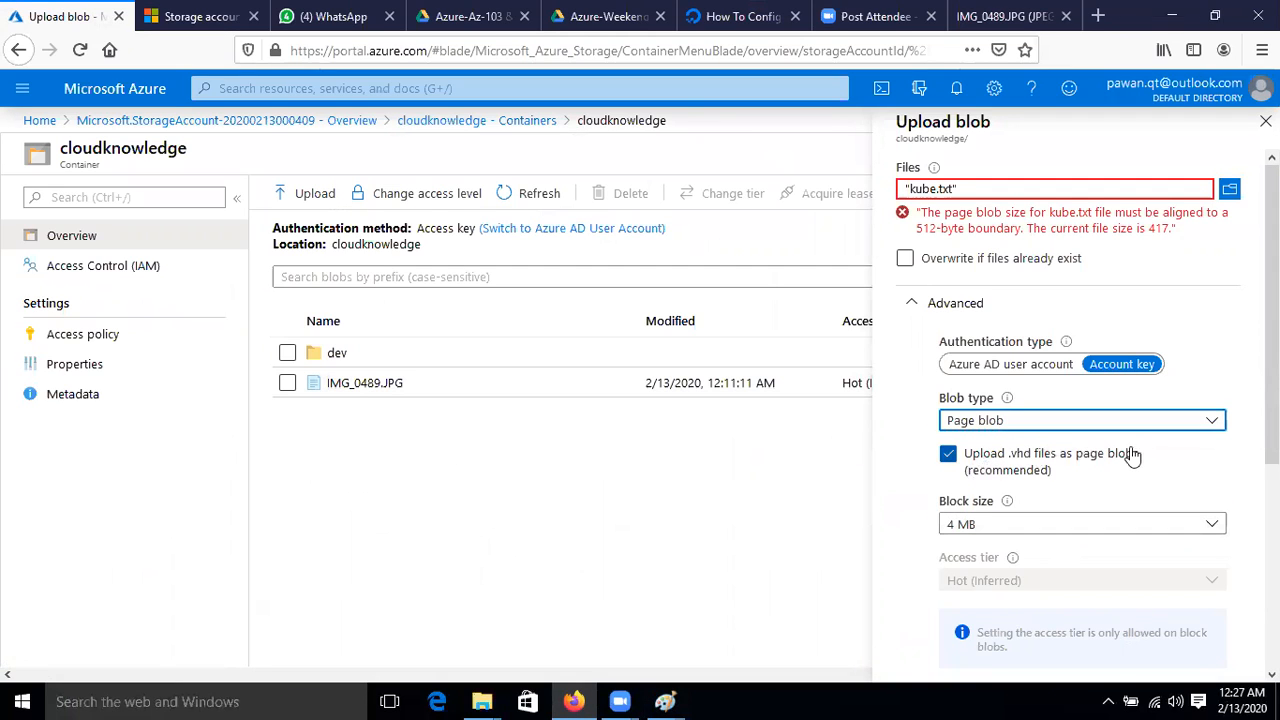
click(1060, 420)
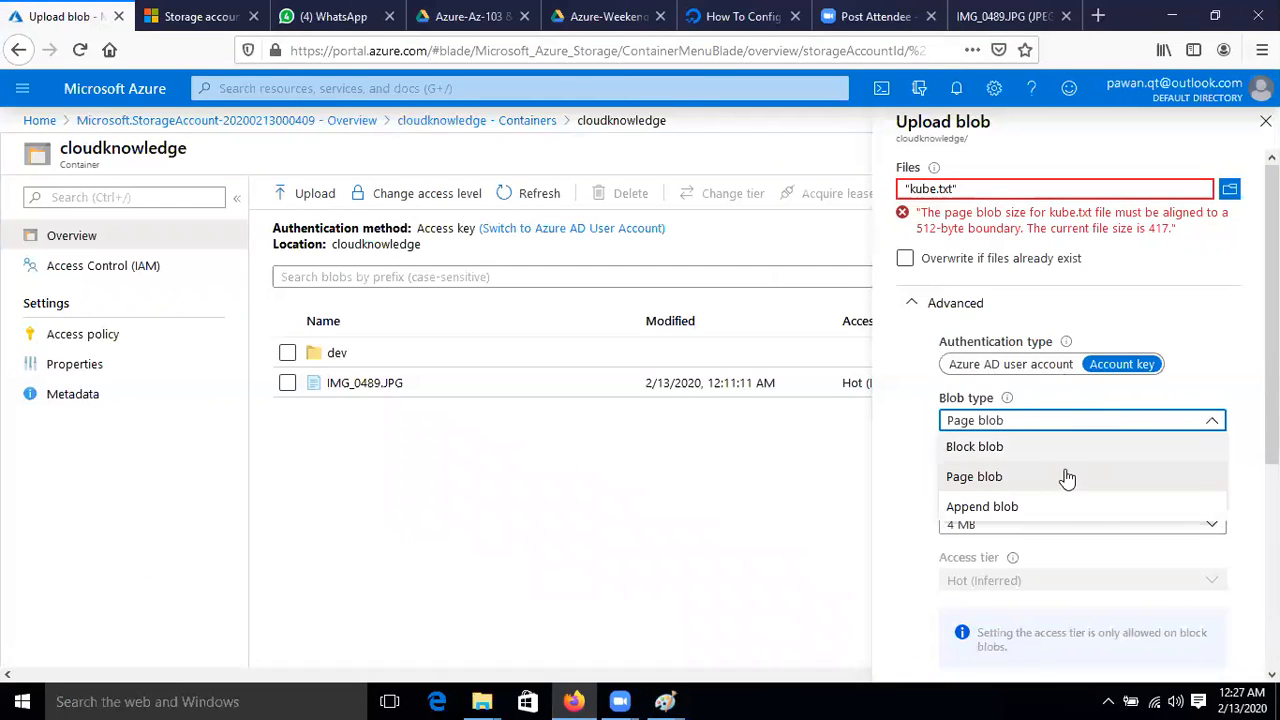
click(986, 448)
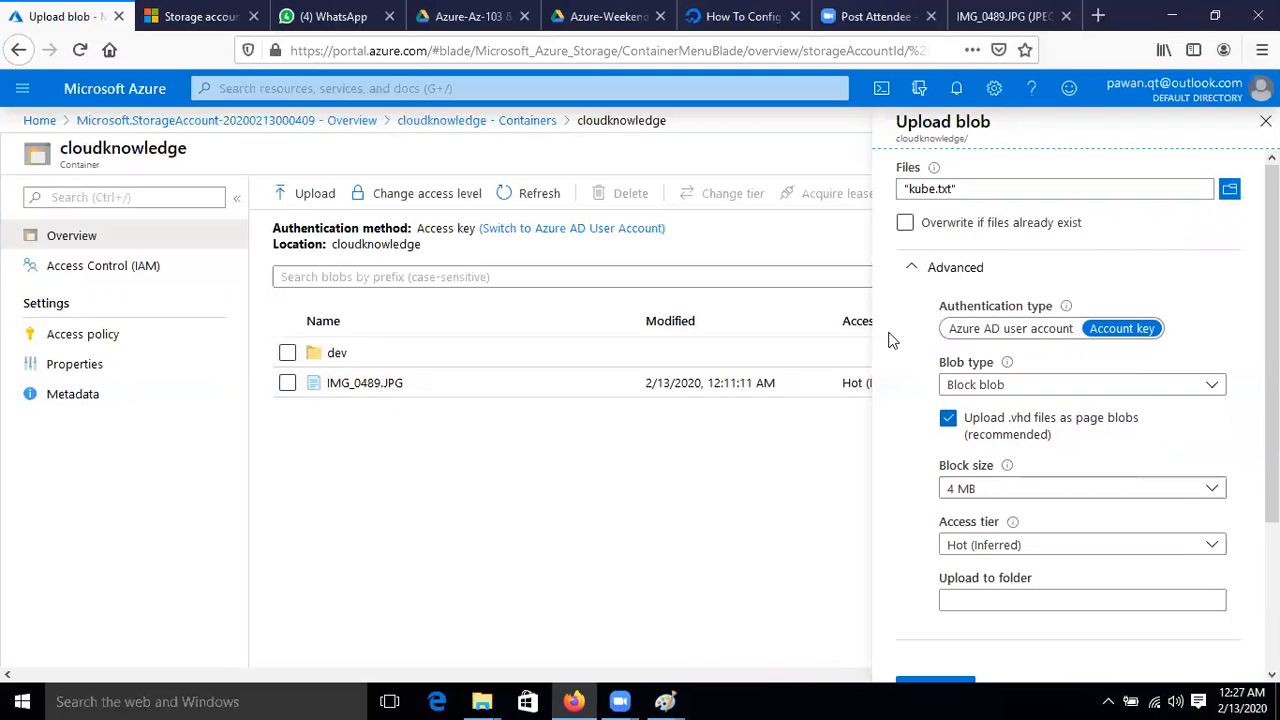
Step: Choose burnout_revenge_3951660659.exe as the file to upload and try the Page blob type on it
click(1230, 189)
double_click(478, 463)
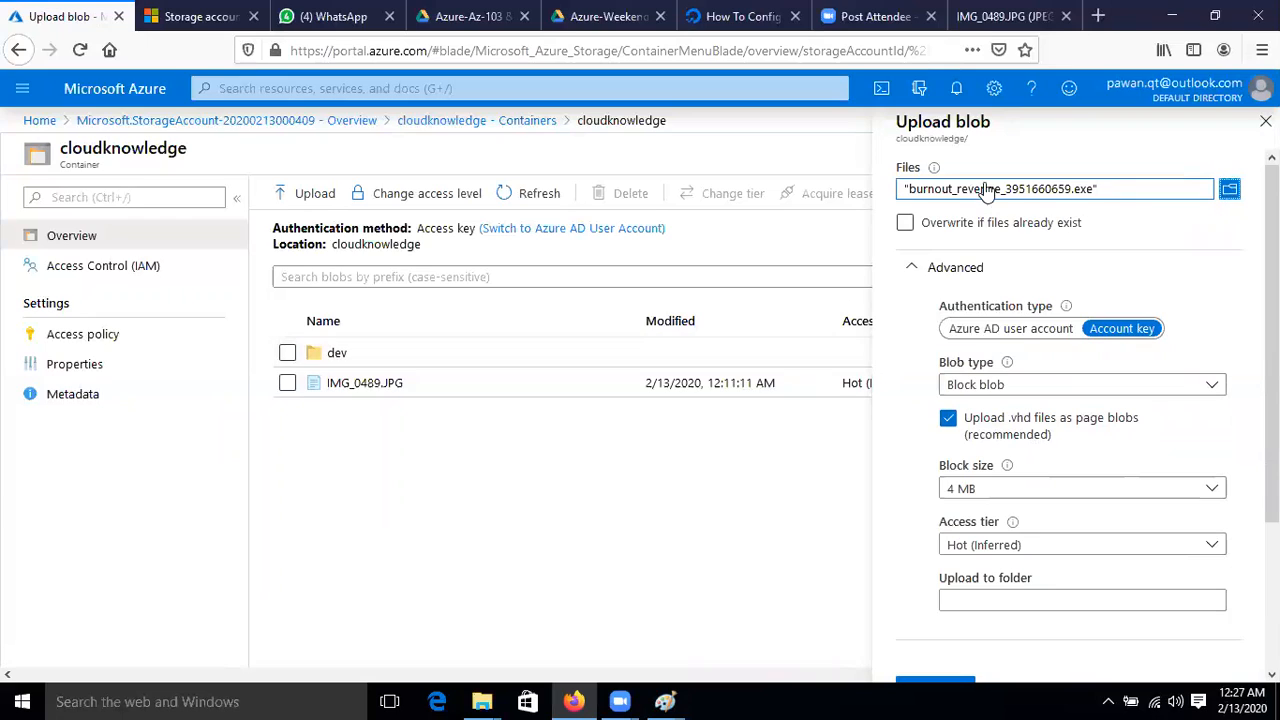
click(1097, 390)
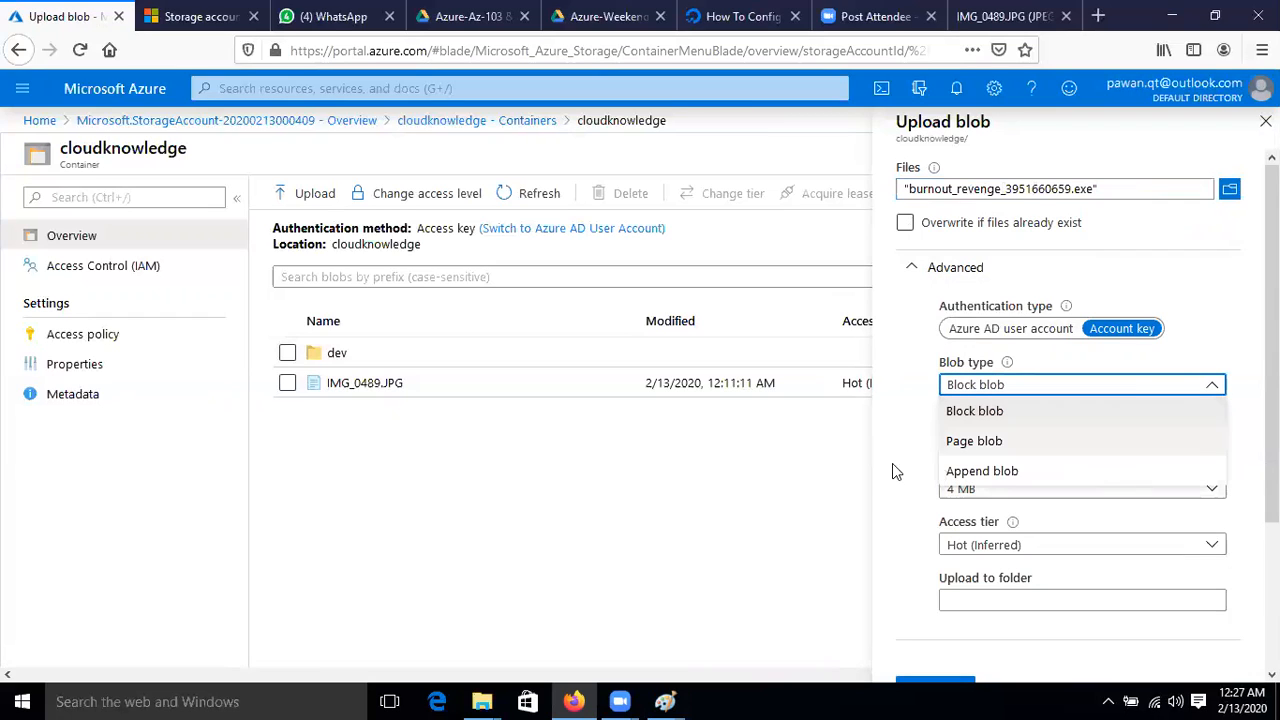
click(975, 441)
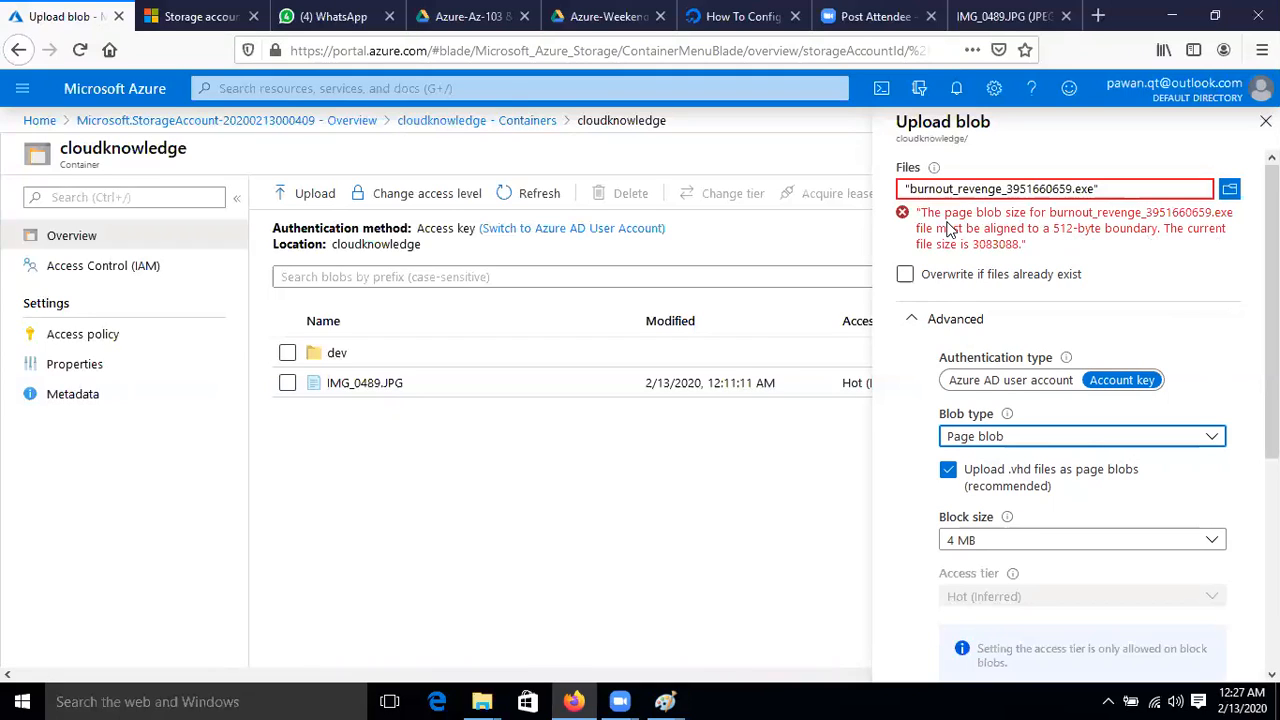
drag(1053, 234, 1162, 232)
click(1209, 264)
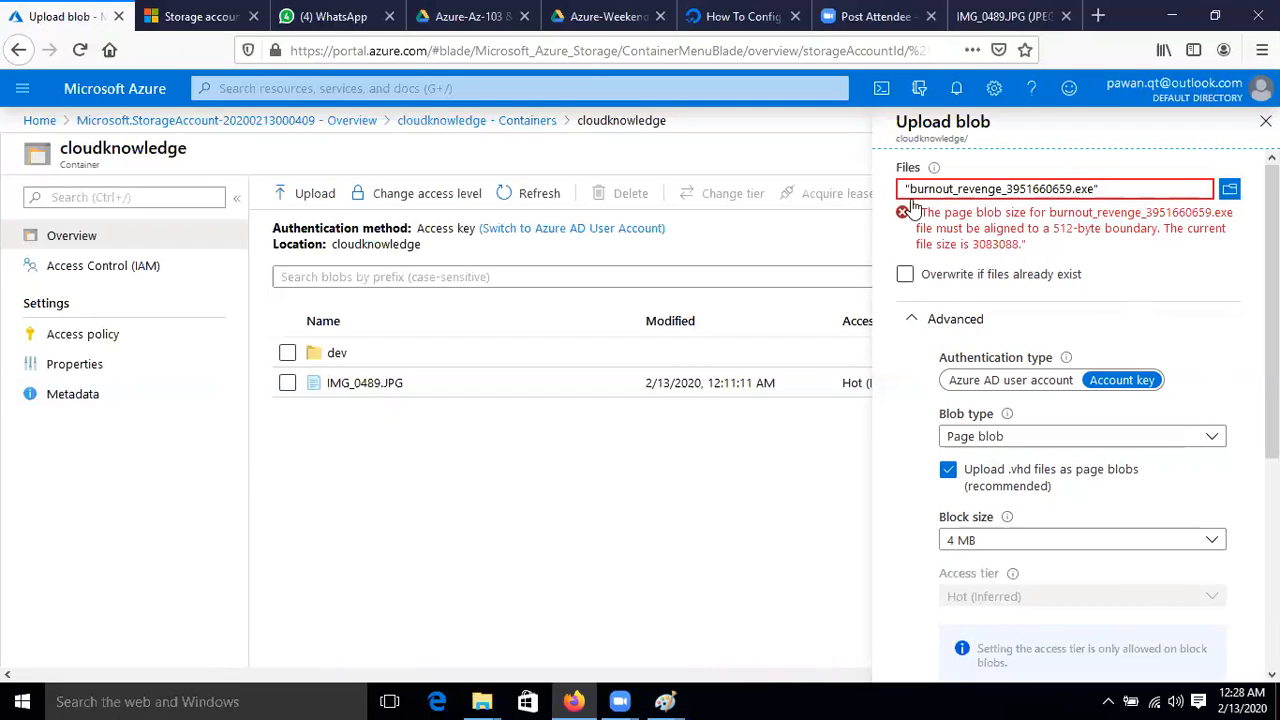
Step: Set the blob type to Block blob and toggle the option to upload .vhd files as page blobs off and on
click(975, 437)
click(990, 464)
click(948, 419)
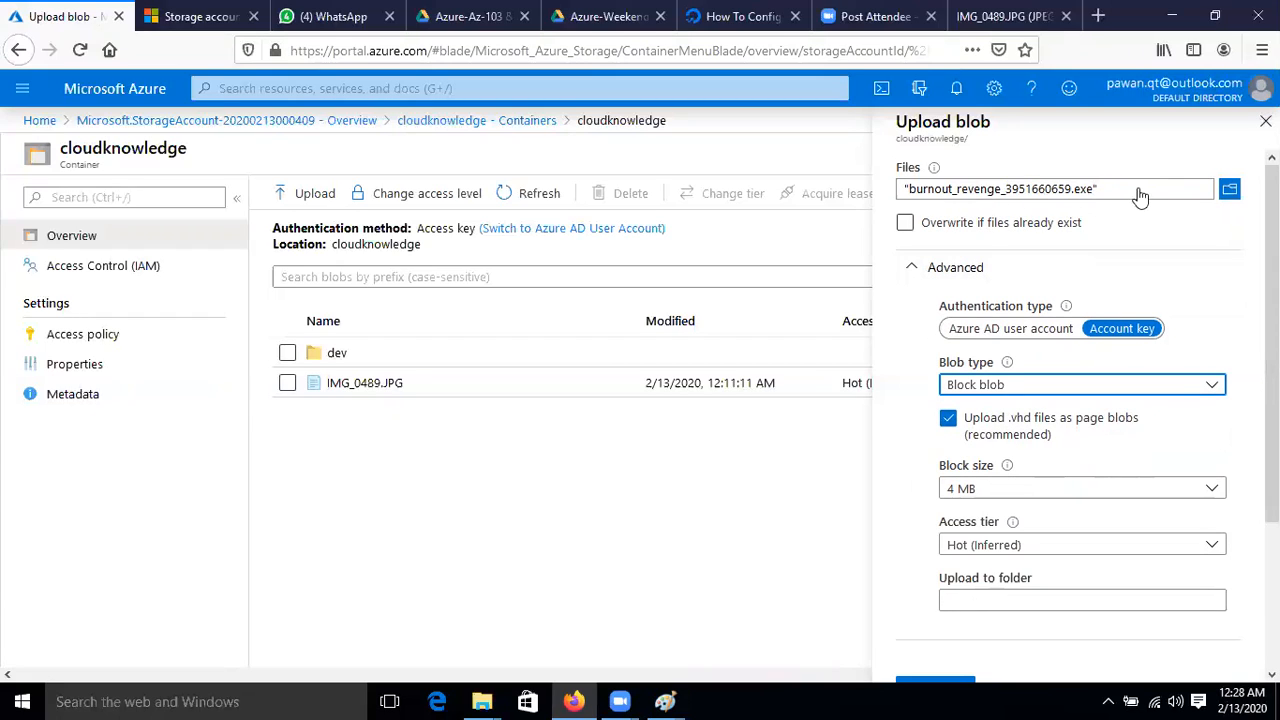
click(948, 418)
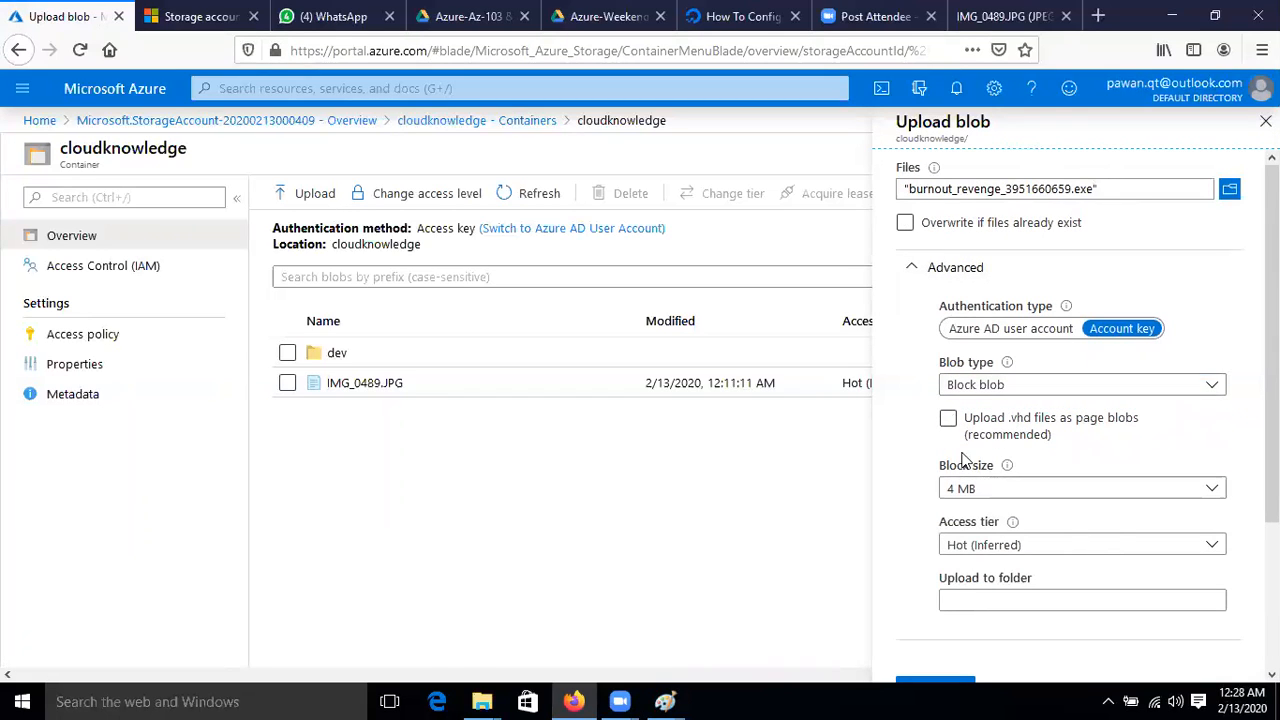
click(1032, 387)
click(995, 420)
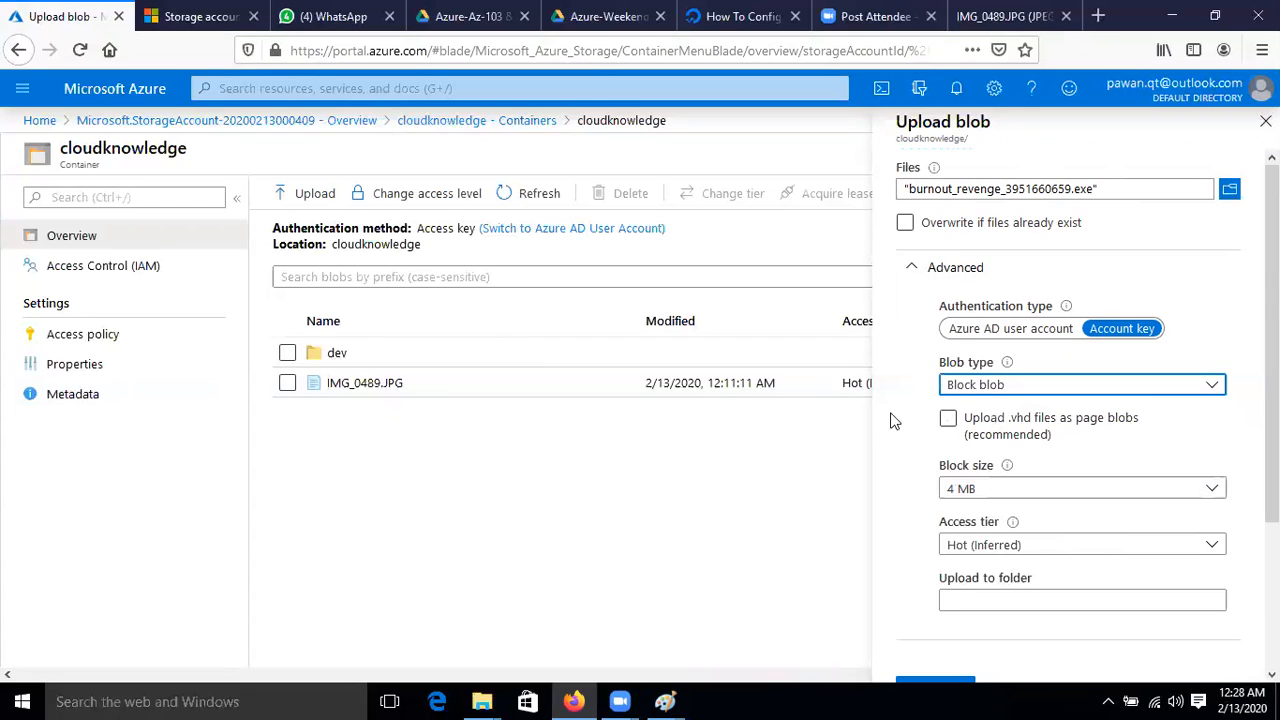
click(948, 420)
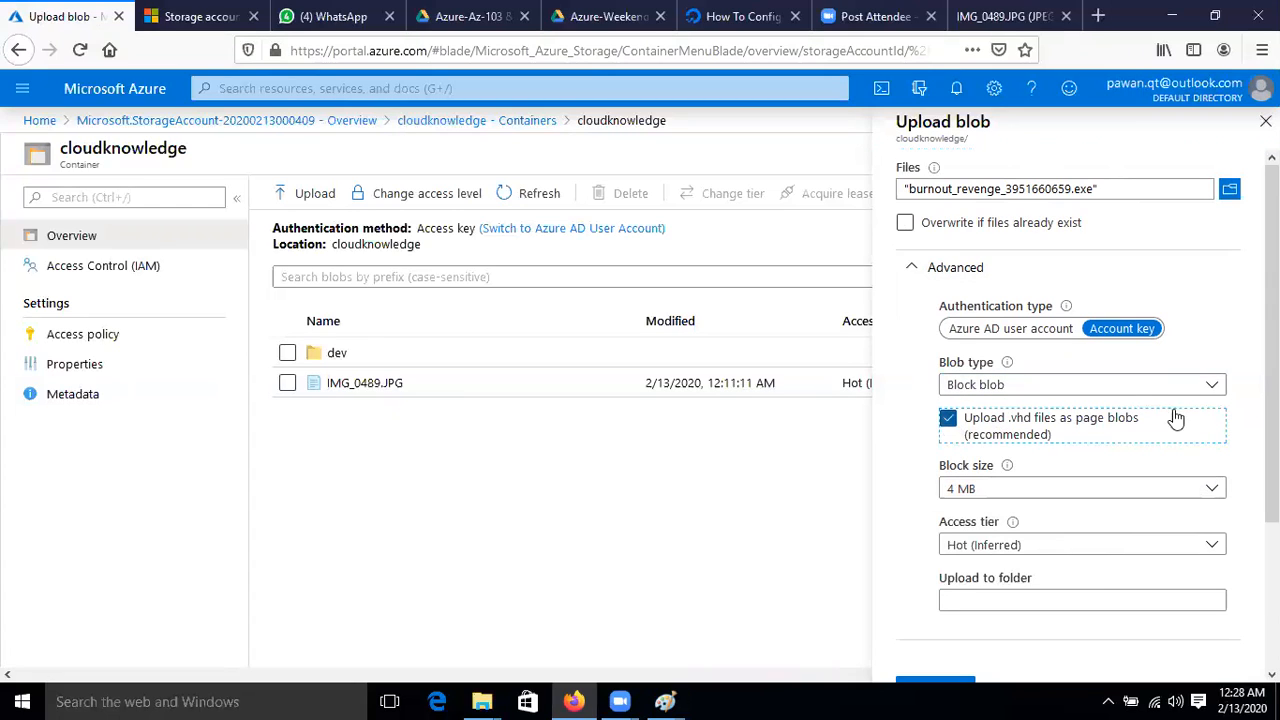
Step: Close the upload form without uploading, refresh the blob list, and reopen the cloudknowledge container from the containers list
scroll(975, 495, down, 3)
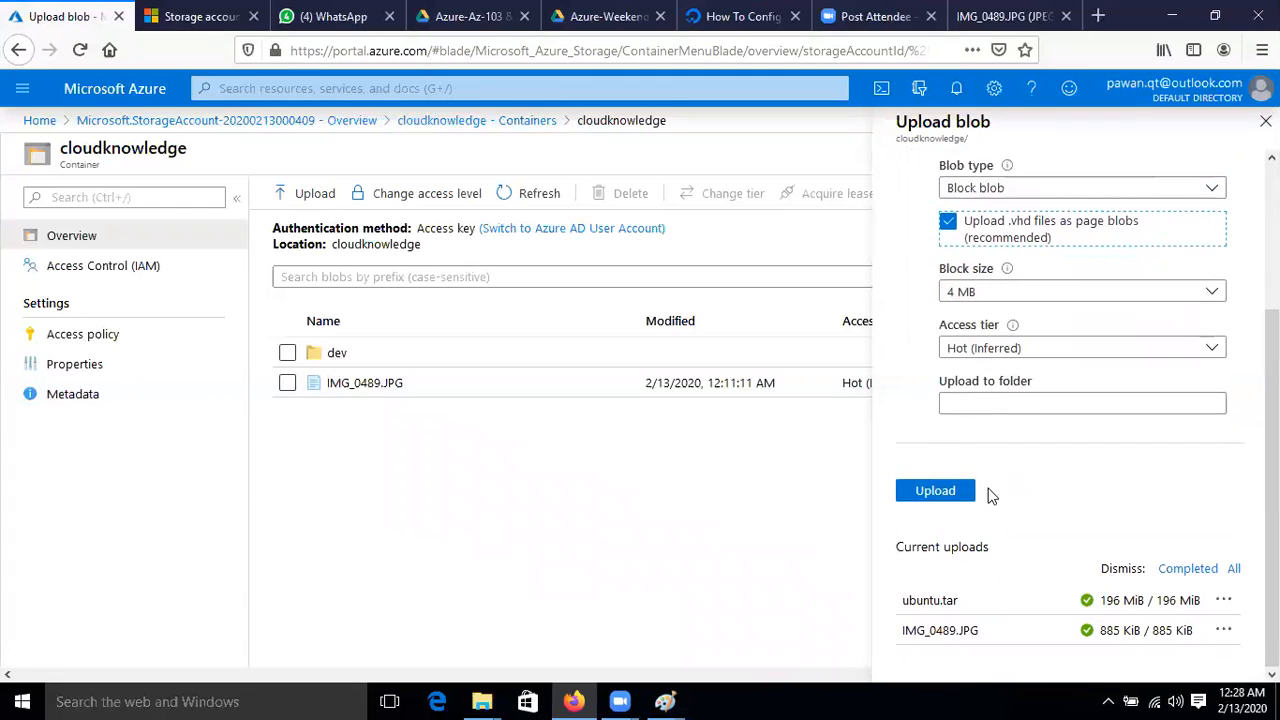
scroll(971, 527, up, 3)
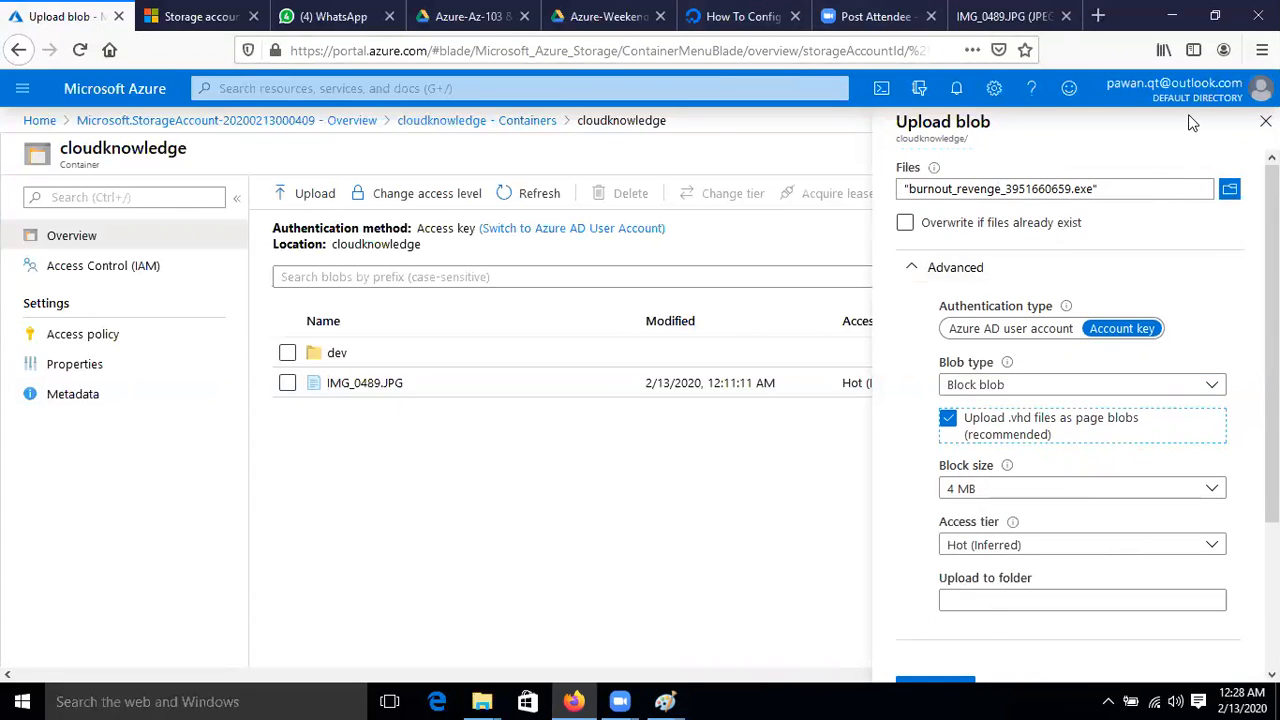
click(1265, 121)
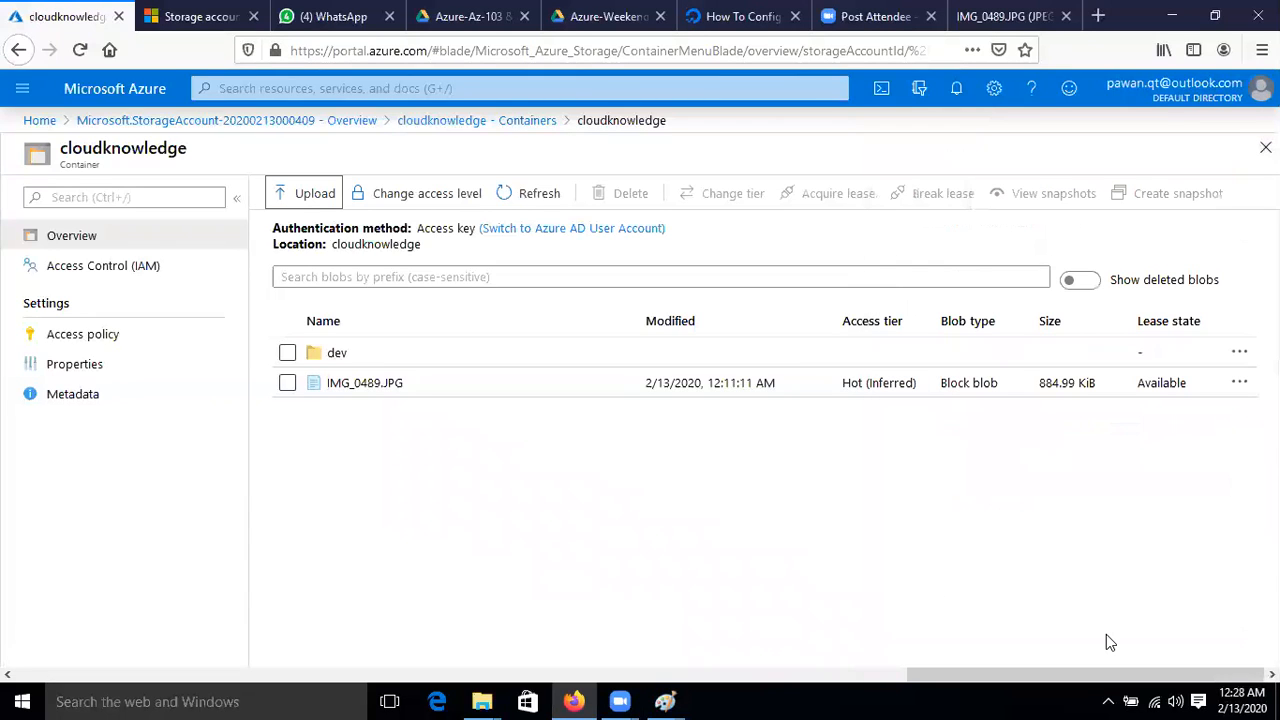
click(530, 194)
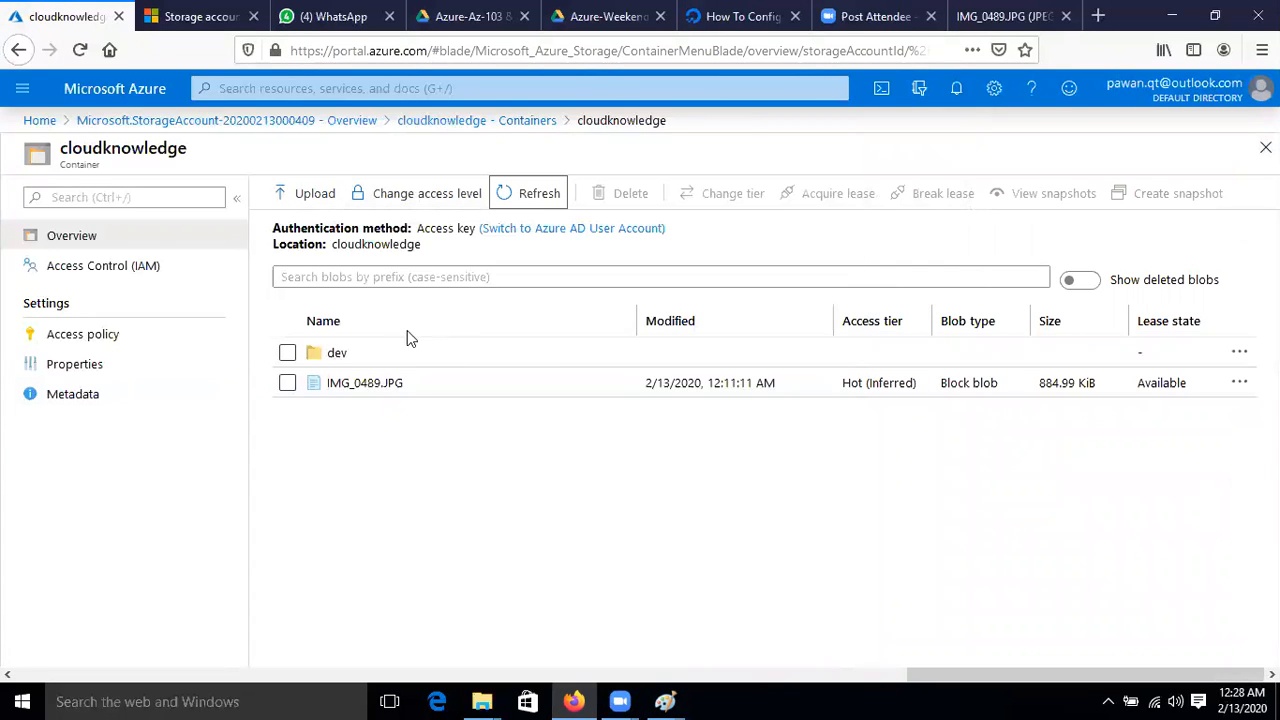
click(471, 120)
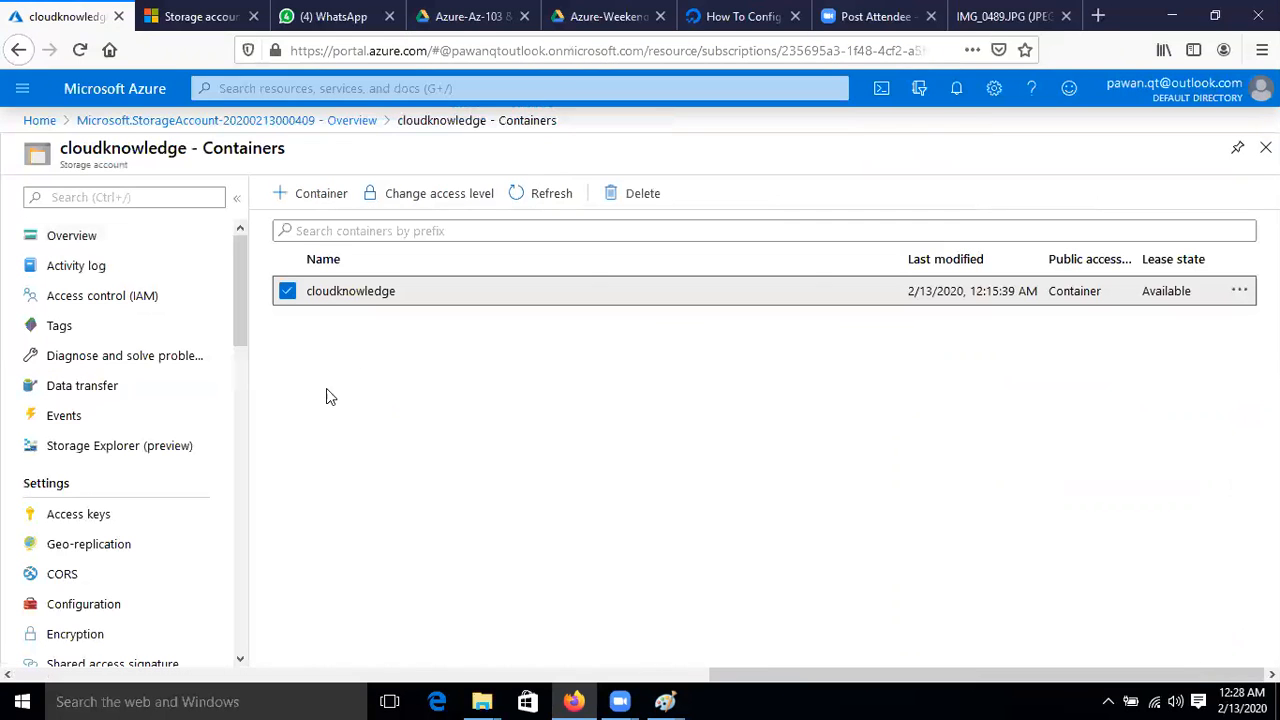
click(350, 291)
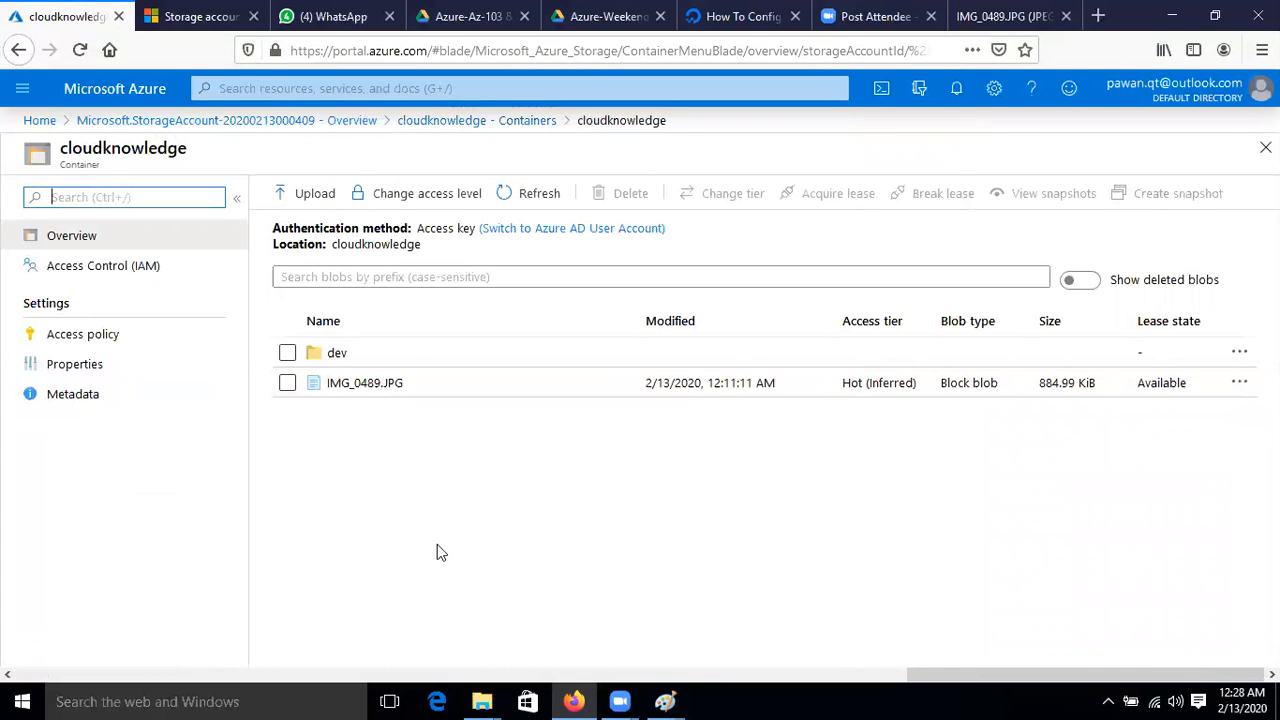
Step: Upload kube.txt from the Desktop to the cloudknowledge container with the default settings and close the upload form
click(290, 193)
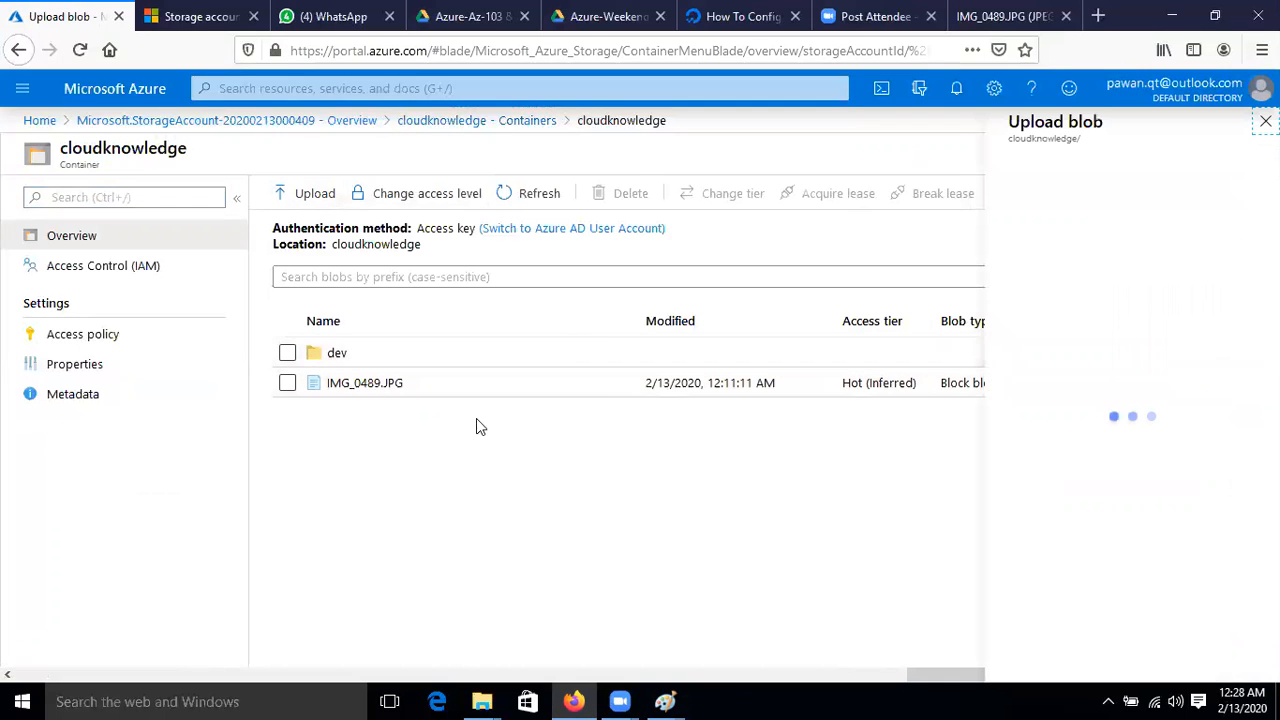
click(1245, 189)
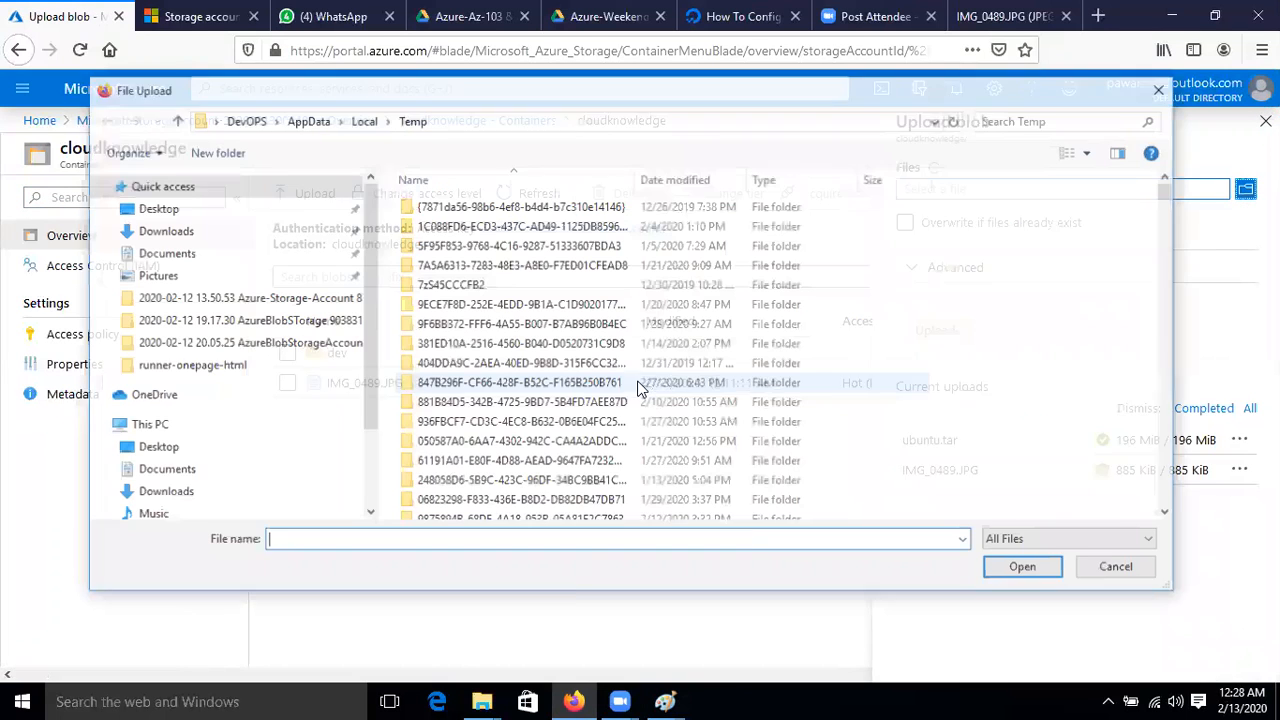
click(155, 208)
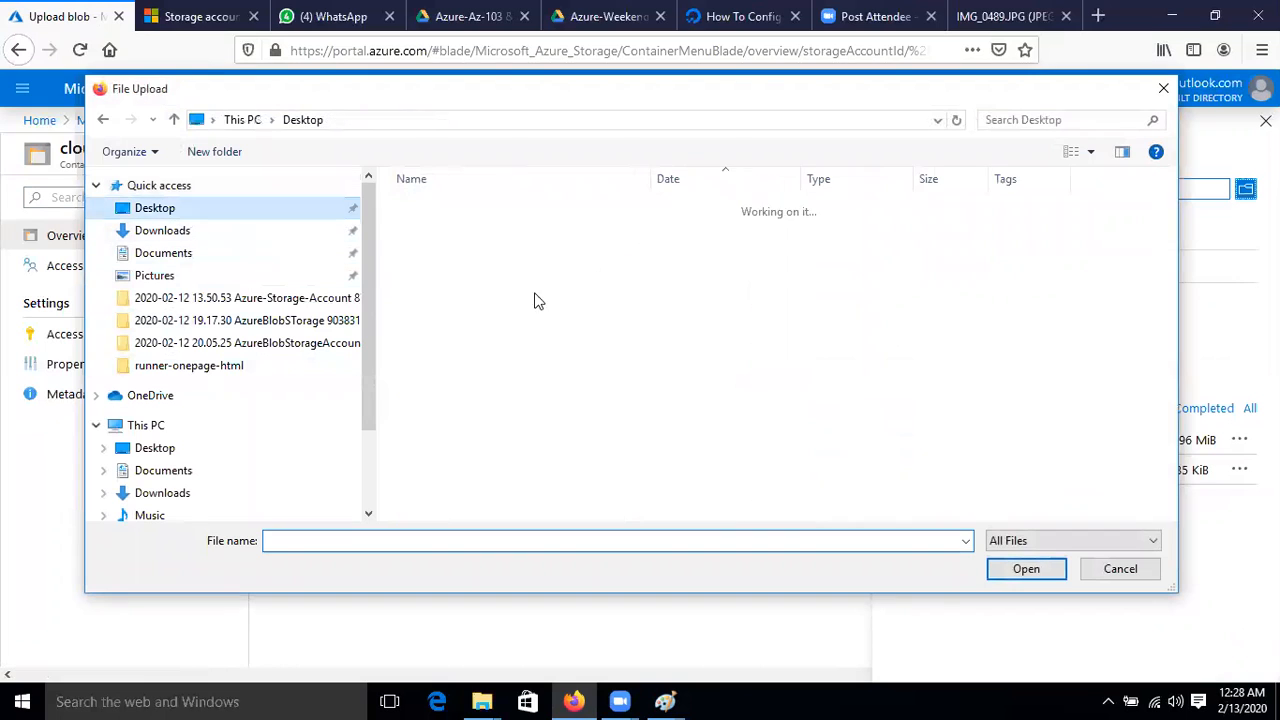
click(440, 484)
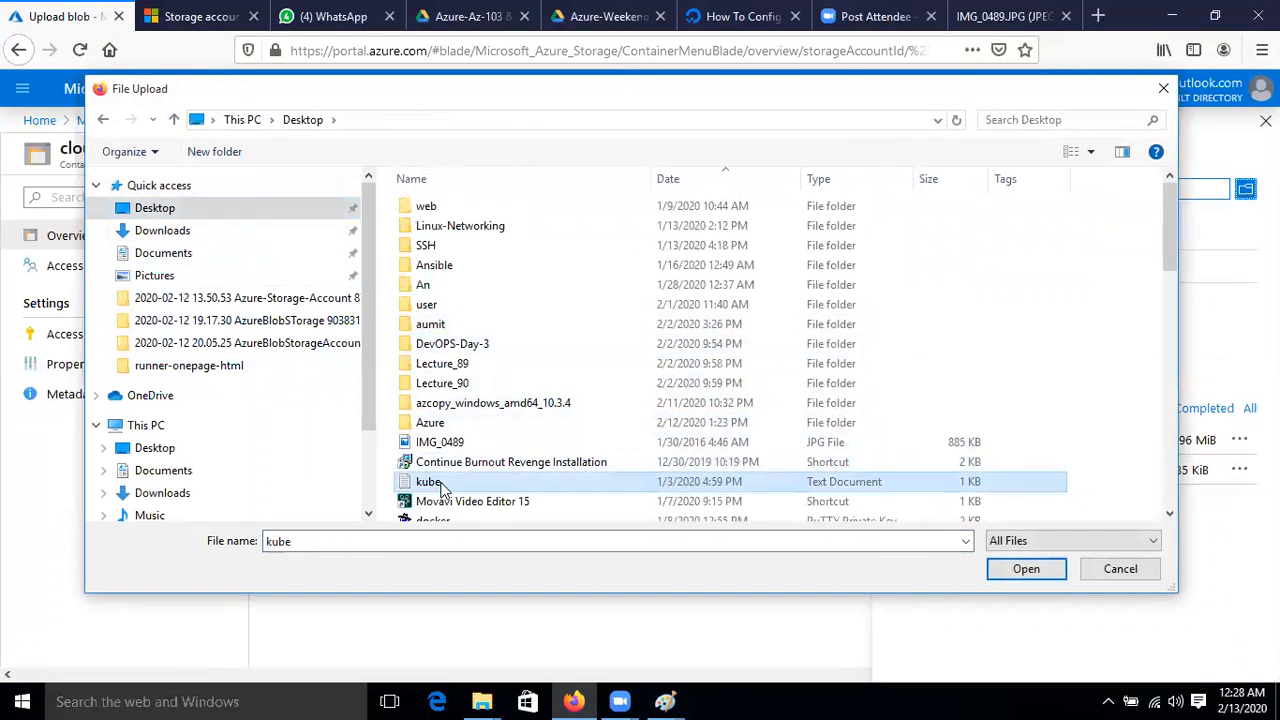
double_click(440, 484)
click(955, 333)
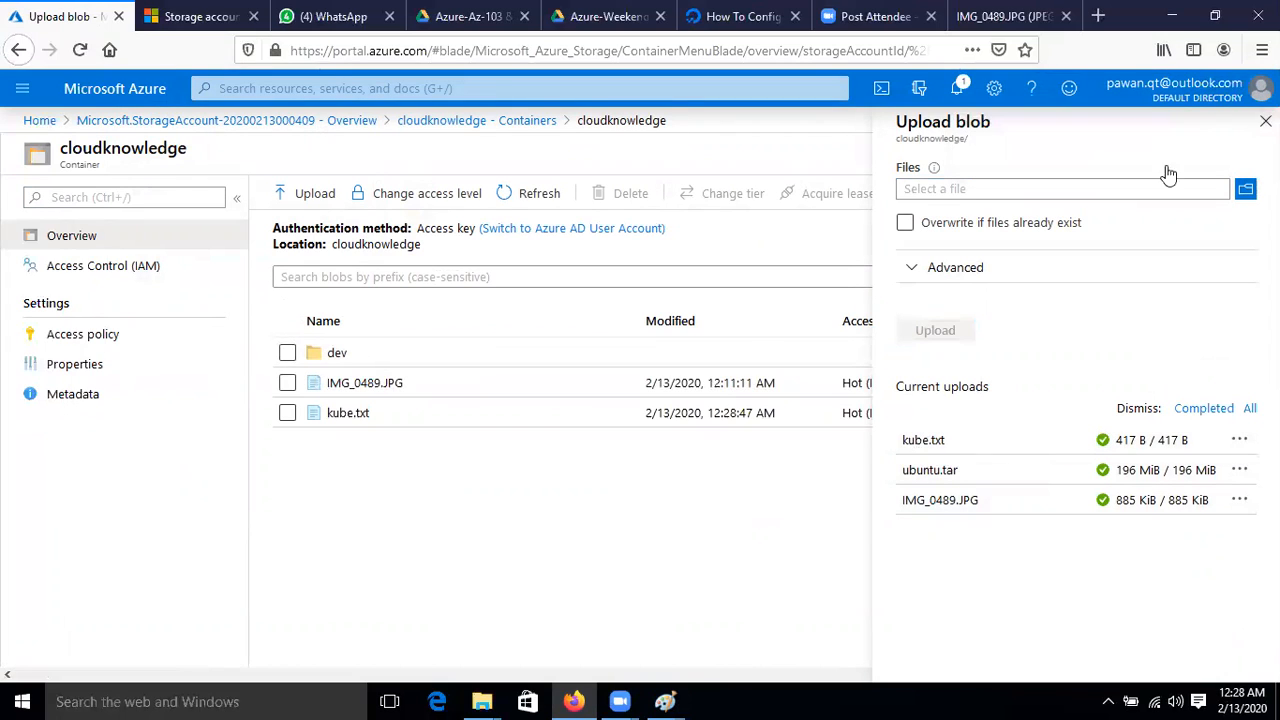
click(1265, 122)
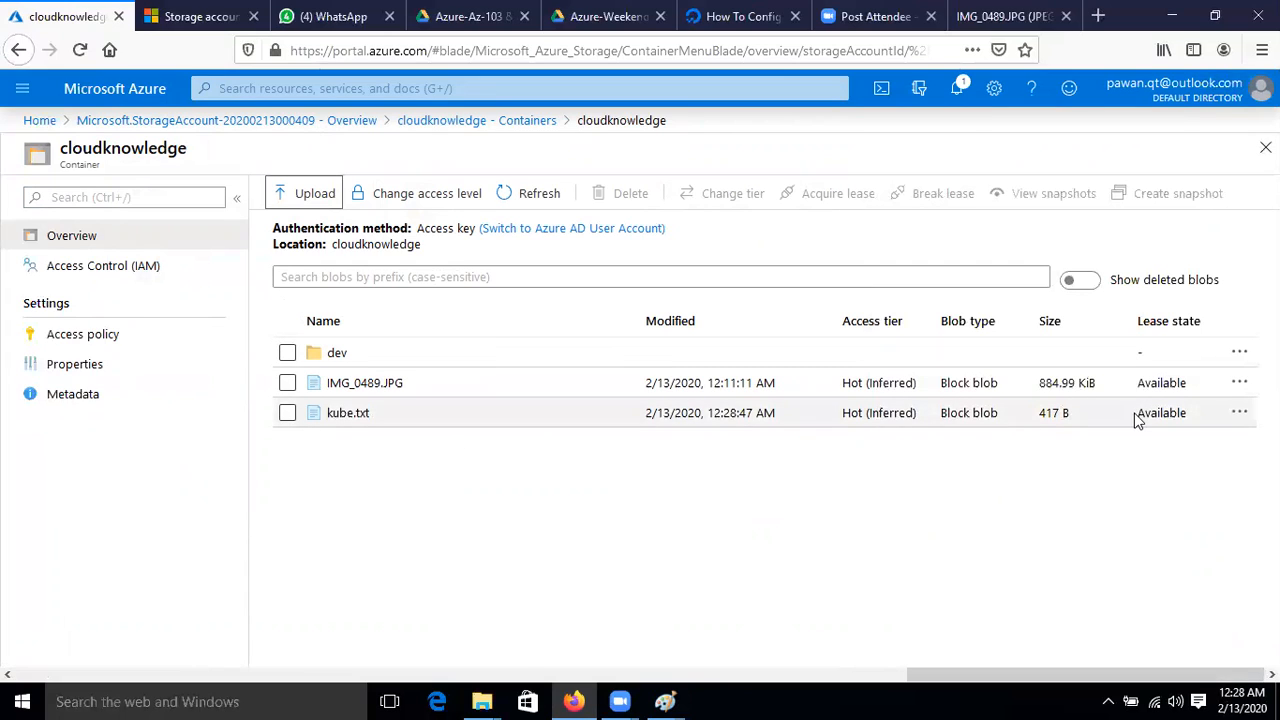
Step: Open the kube.txt blob's contents for editing and bring the full text editor into view
click(343, 414)
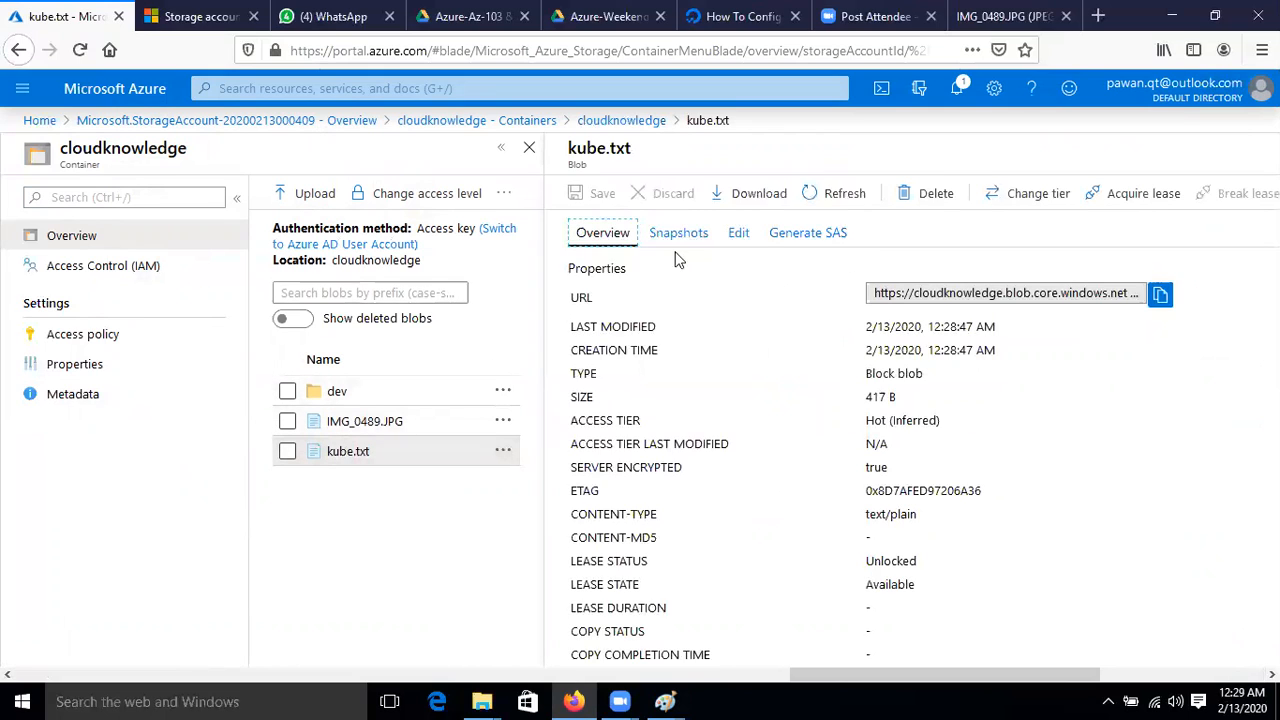
click(750, 234)
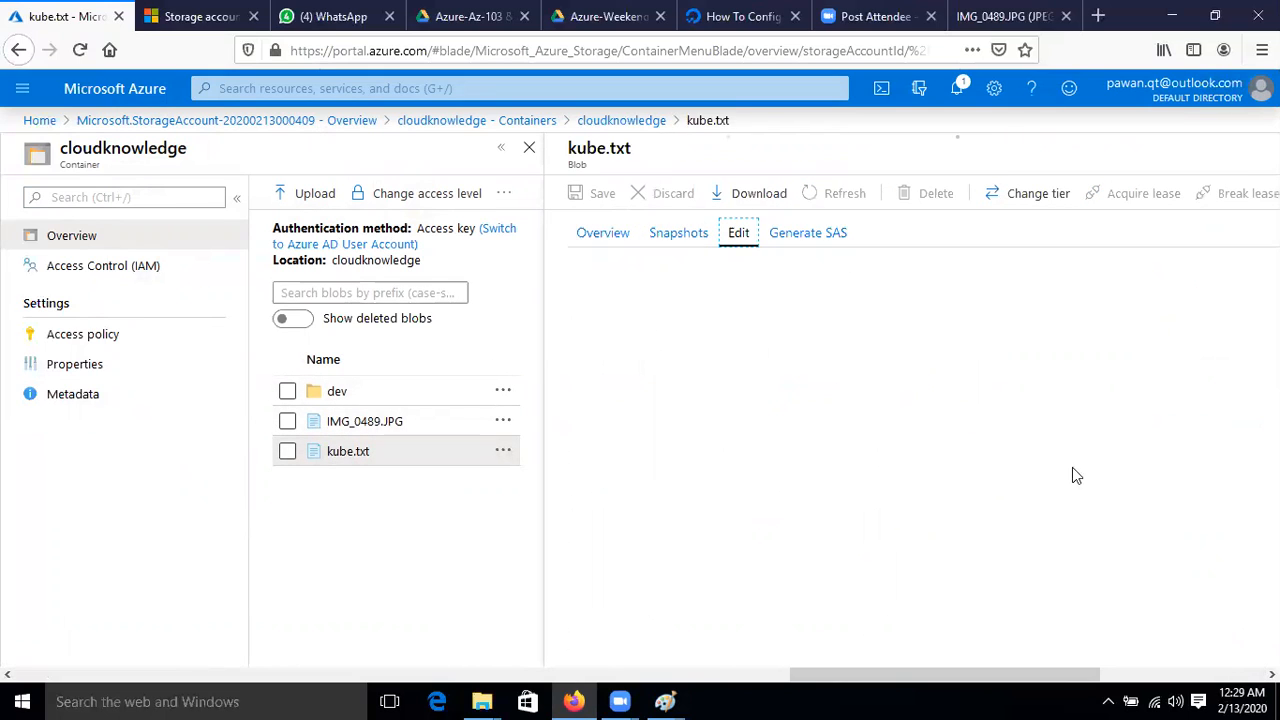
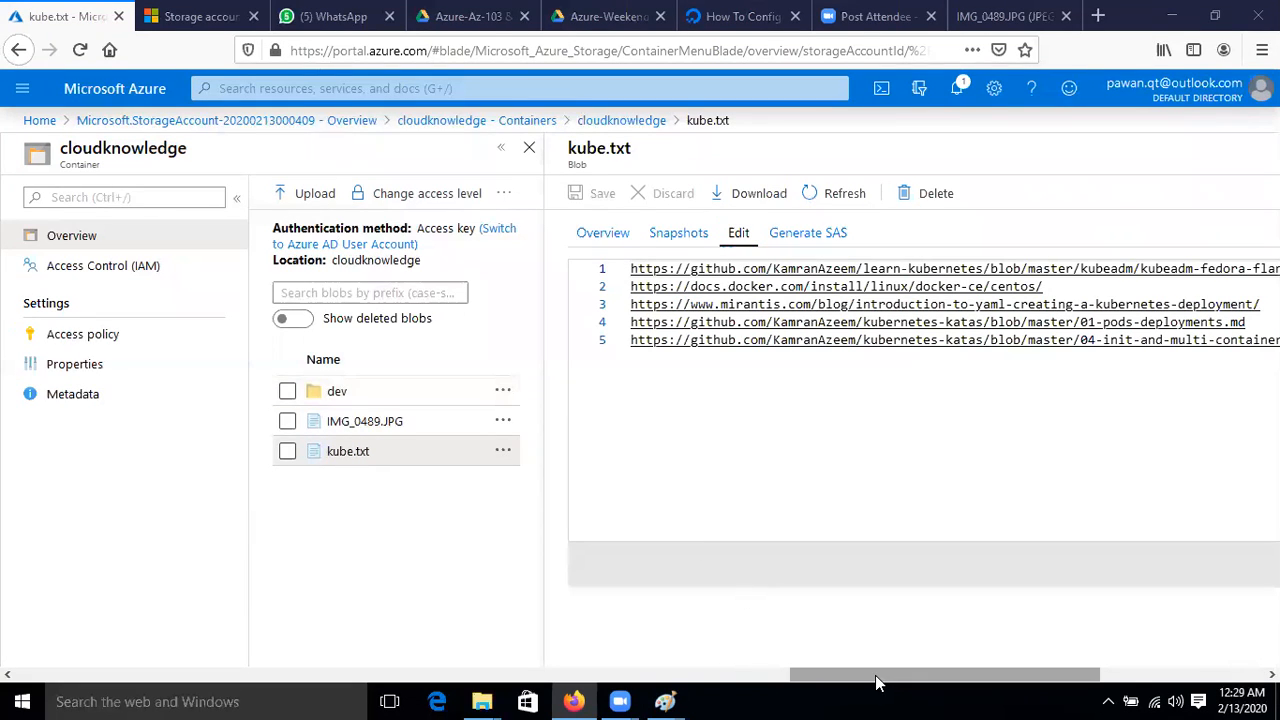
drag(875, 675, 1040, 668)
click(860, 341)
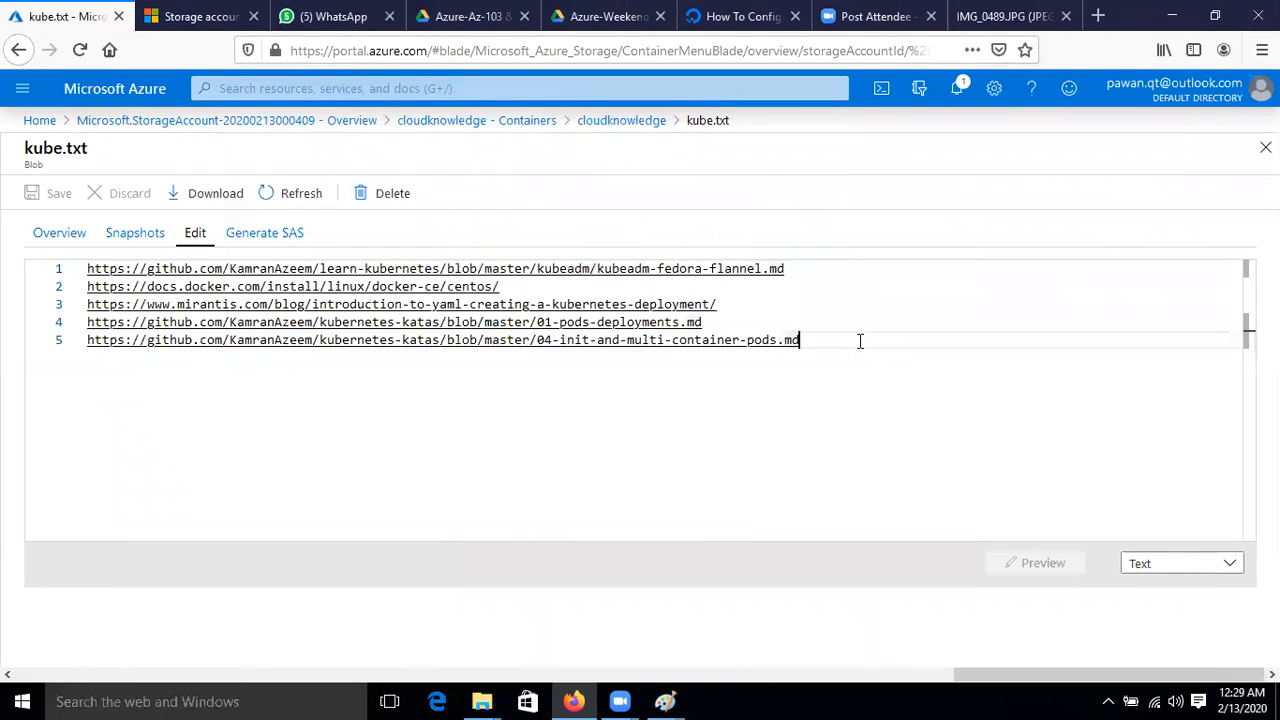
key(Return)
text(https:/)
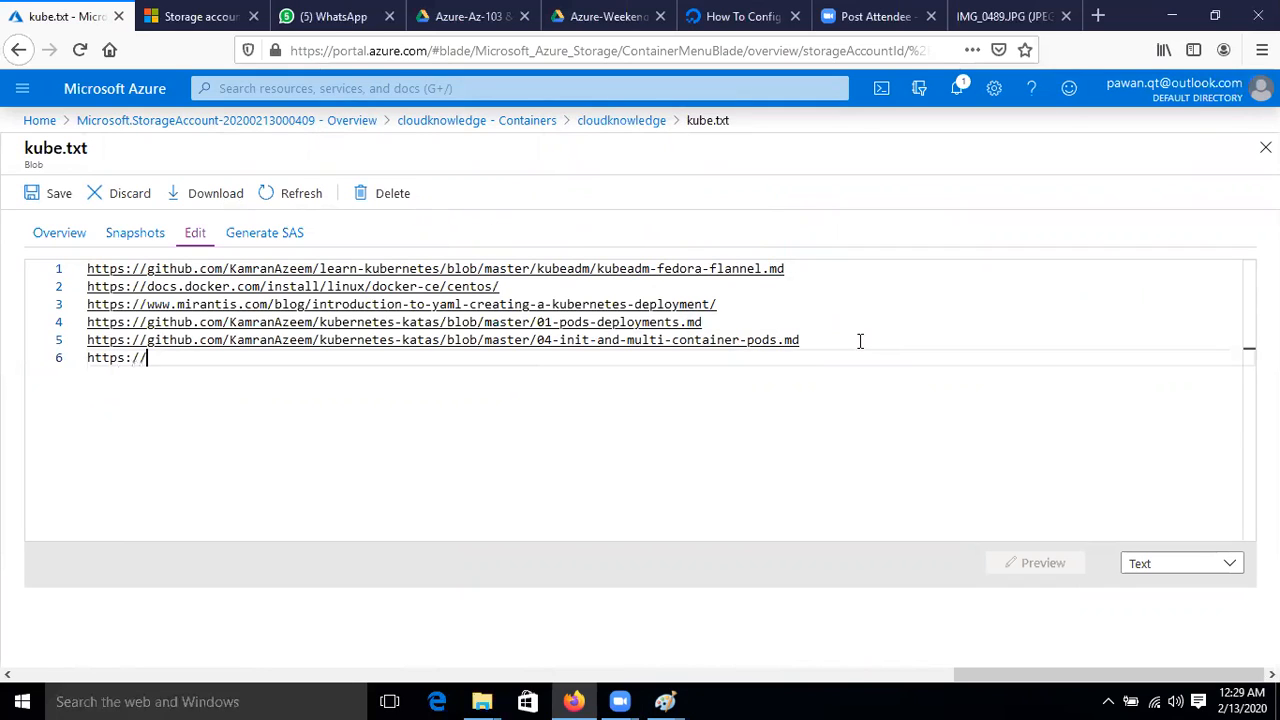
text(/www)
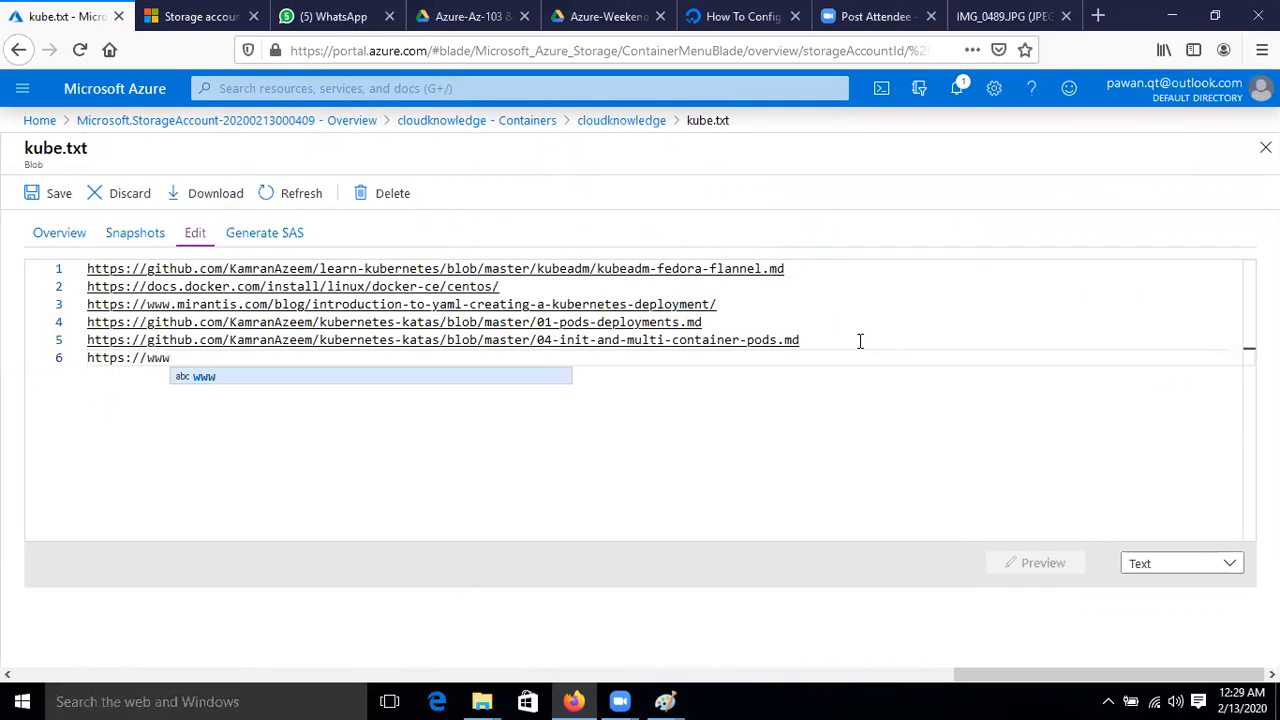
text(.sanjaydahiya.com)
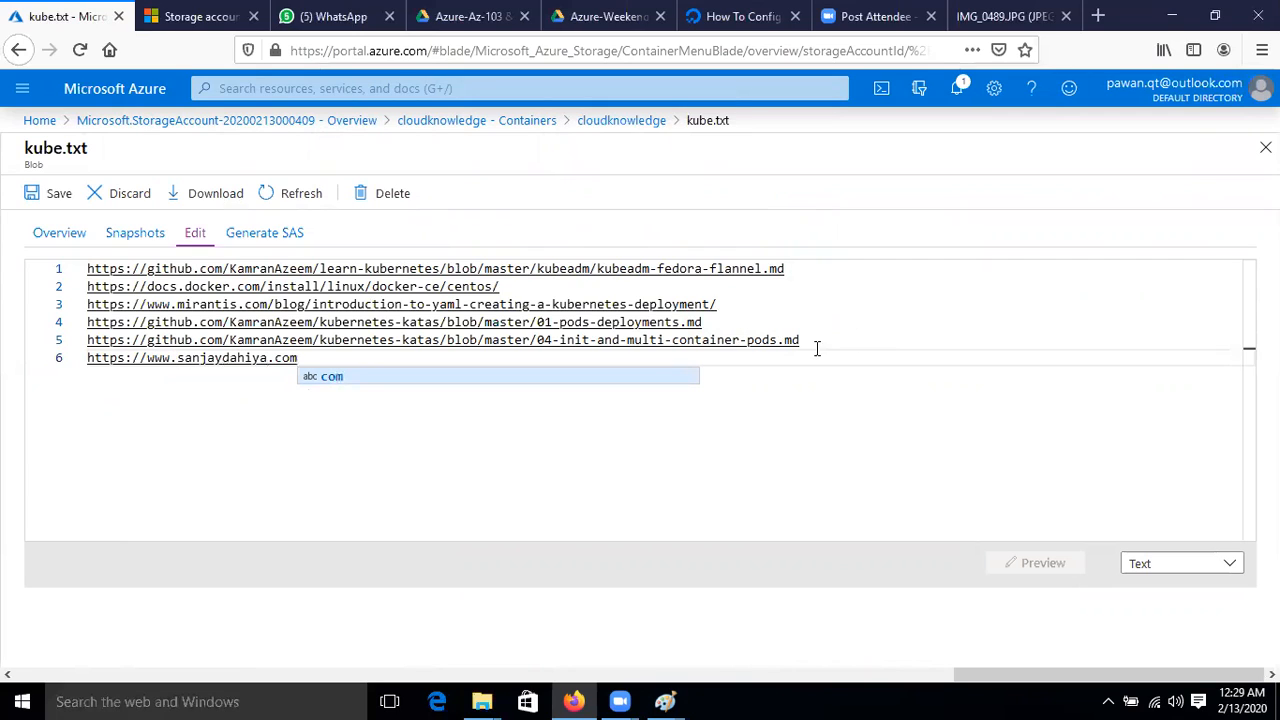
click(50, 193)
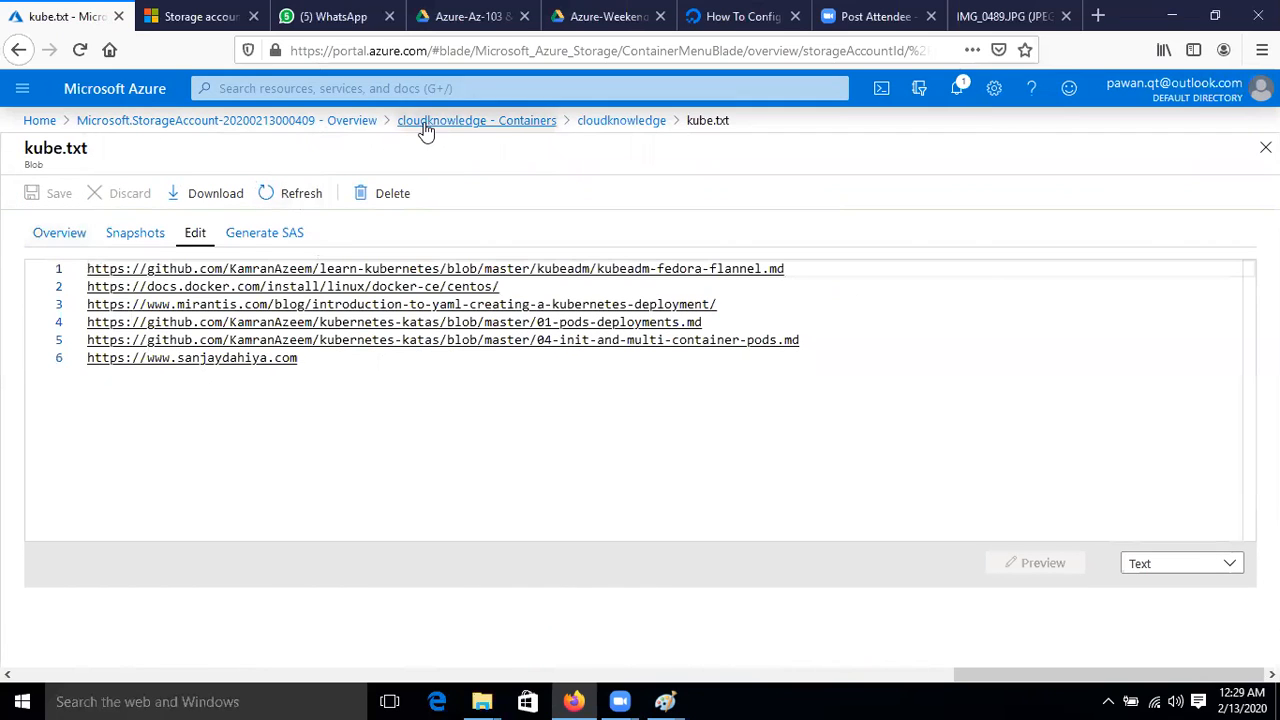
Step: Reopen kube.txt from the cloudknowledge container to check its saved contents, and return to the blob list
click(625, 128)
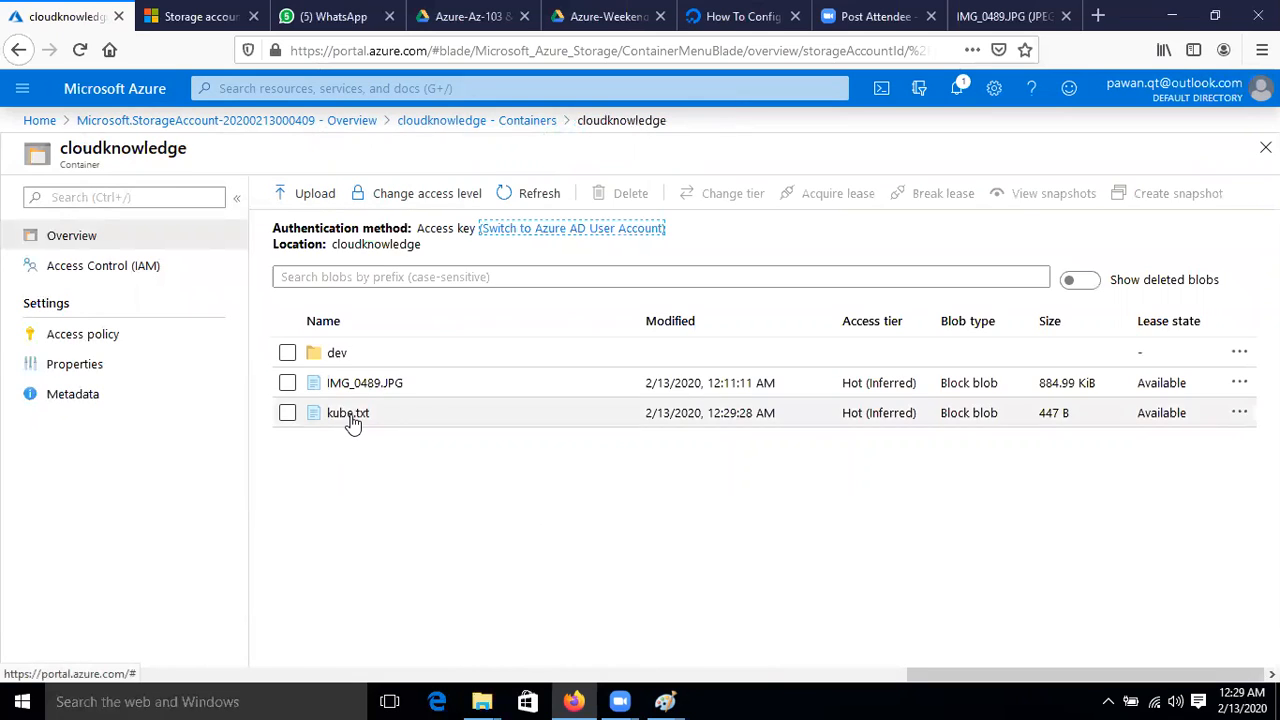
click(352, 418)
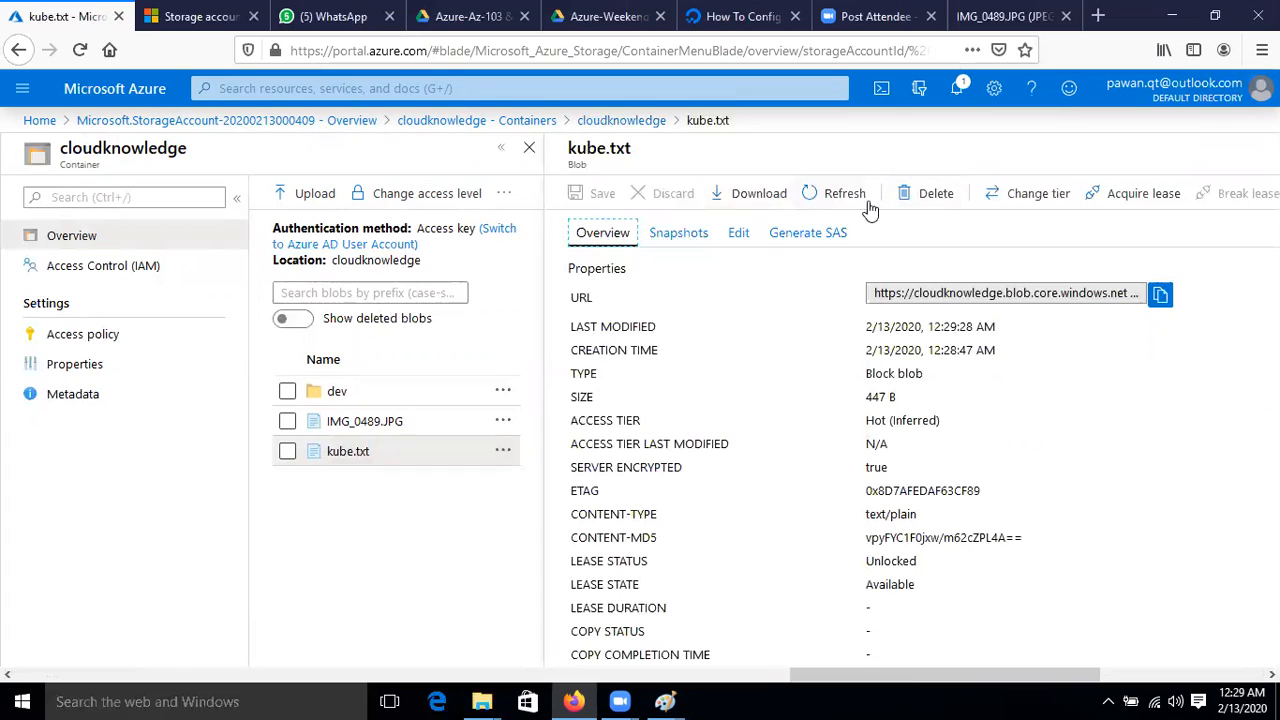
click(736, 235)
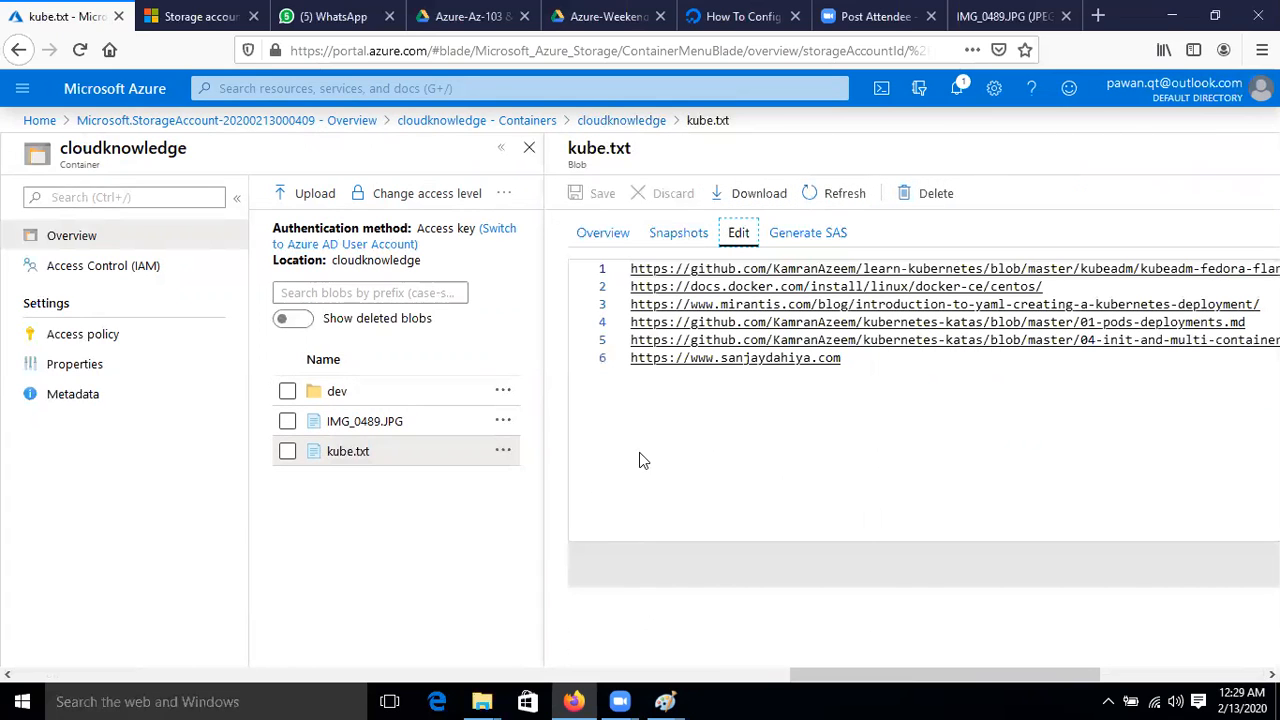
click(616, 120)
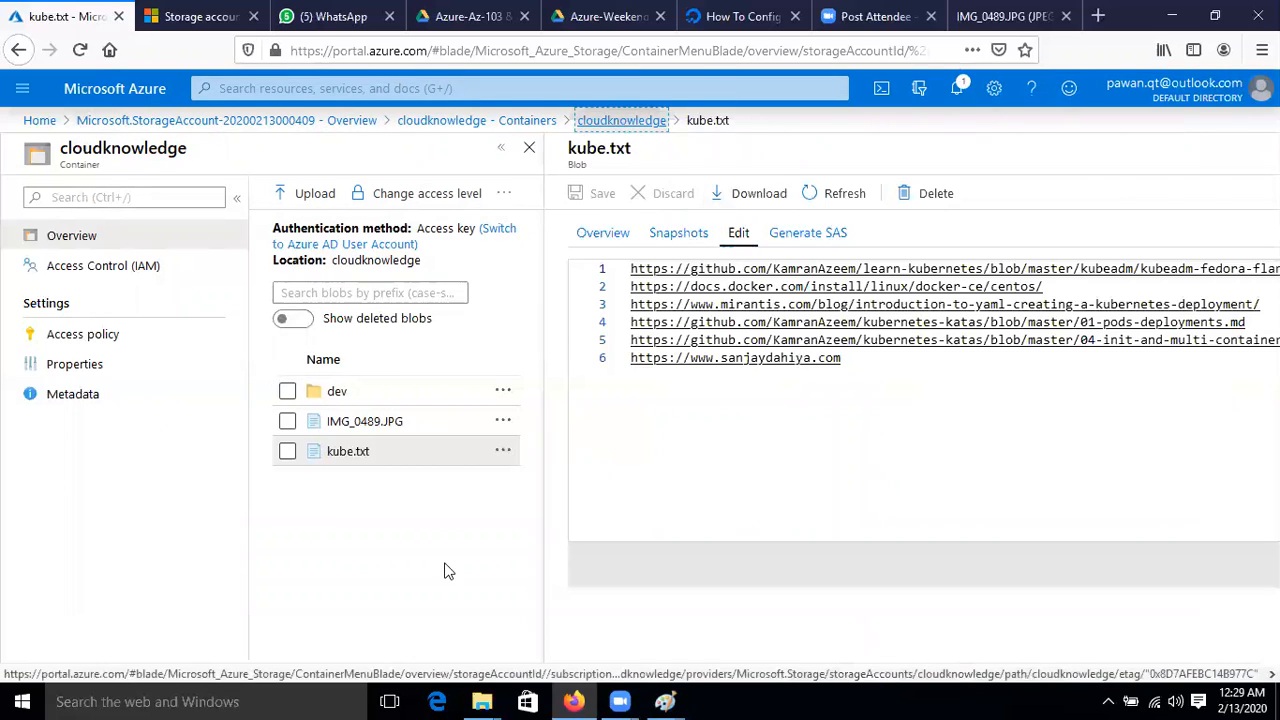
Step: Copy the blob URL from the kube.txt properties and open it in a new browser tab
click(287, 413)
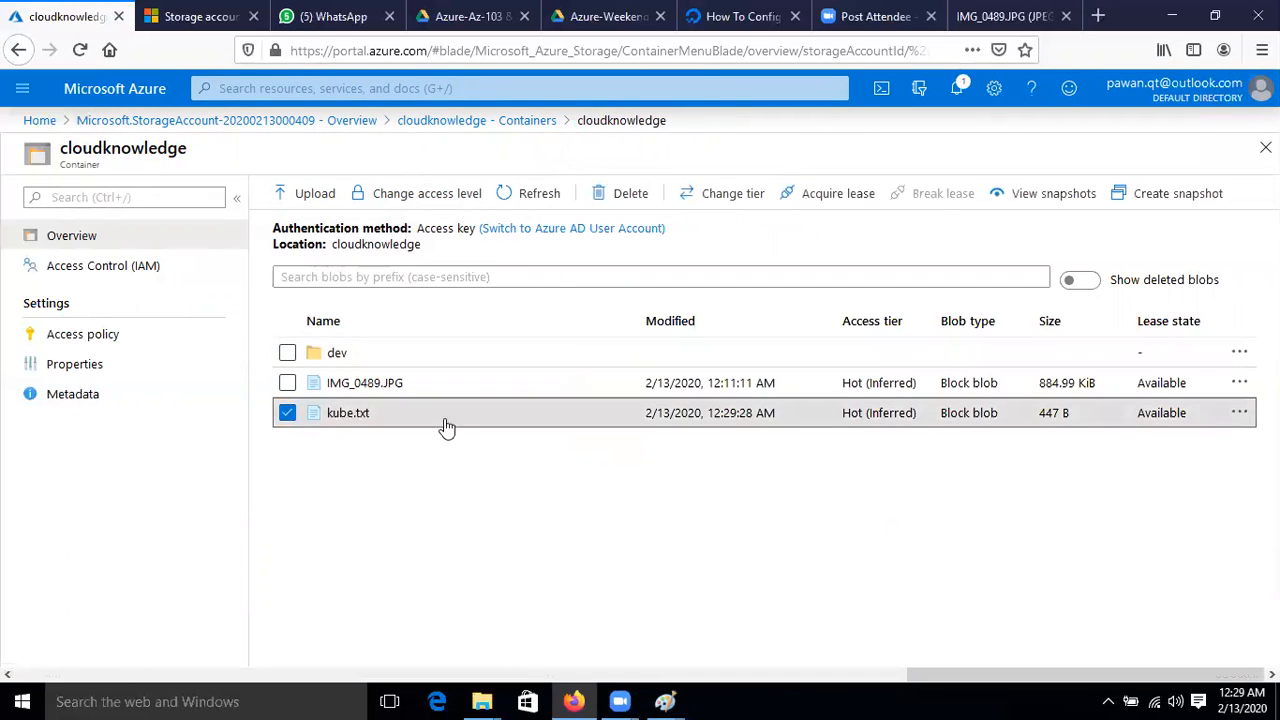
click(1241, 413)
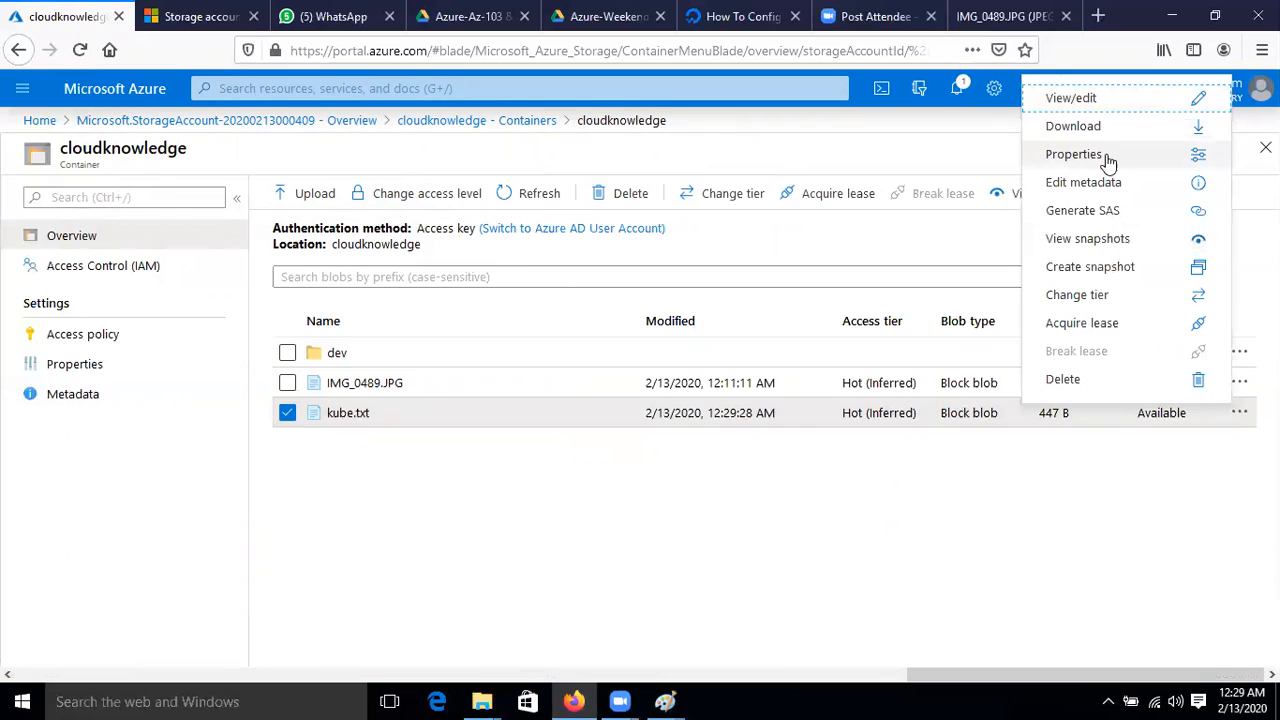
click(1106, 156)
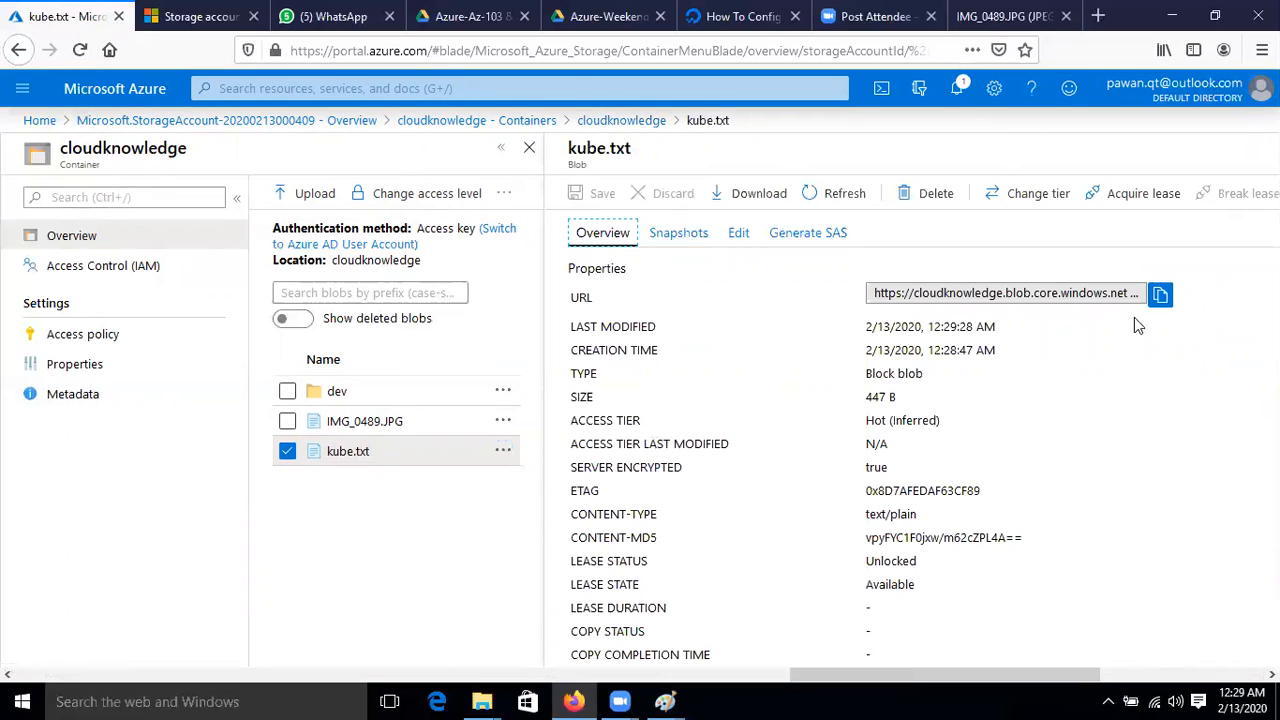
click(1160, 294)
click(1098, 16)
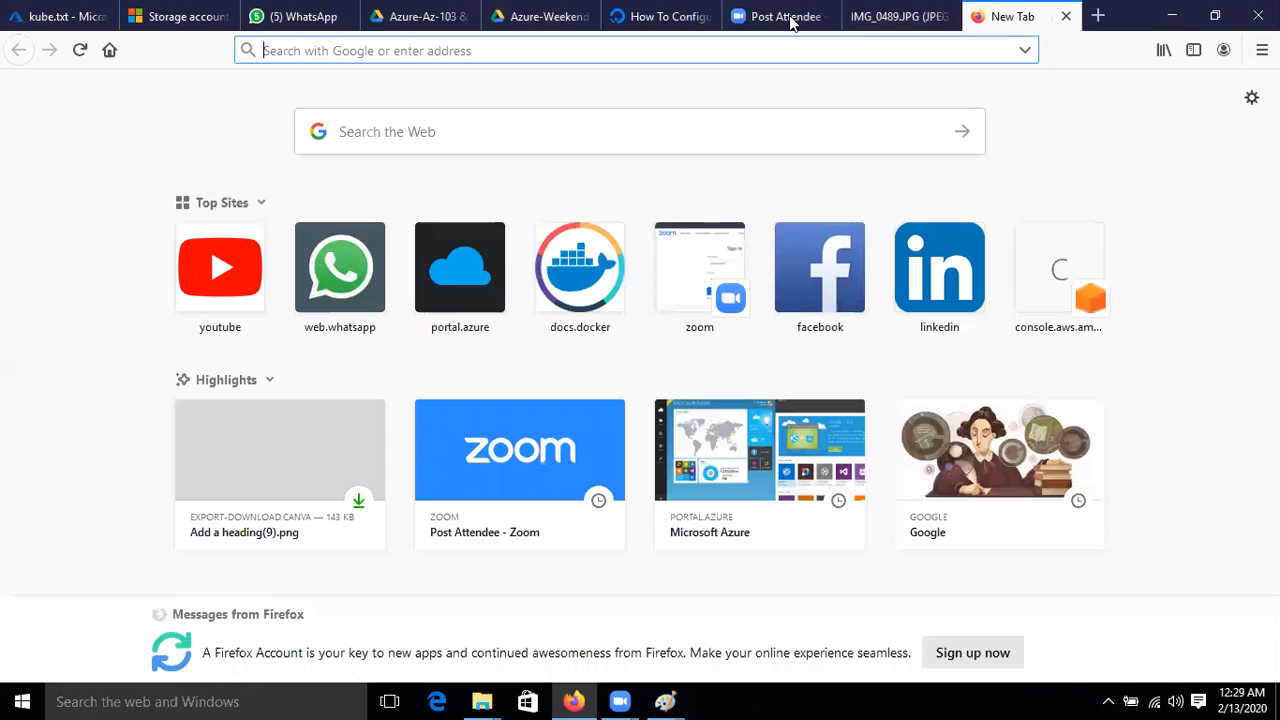
key(ctrl+v)
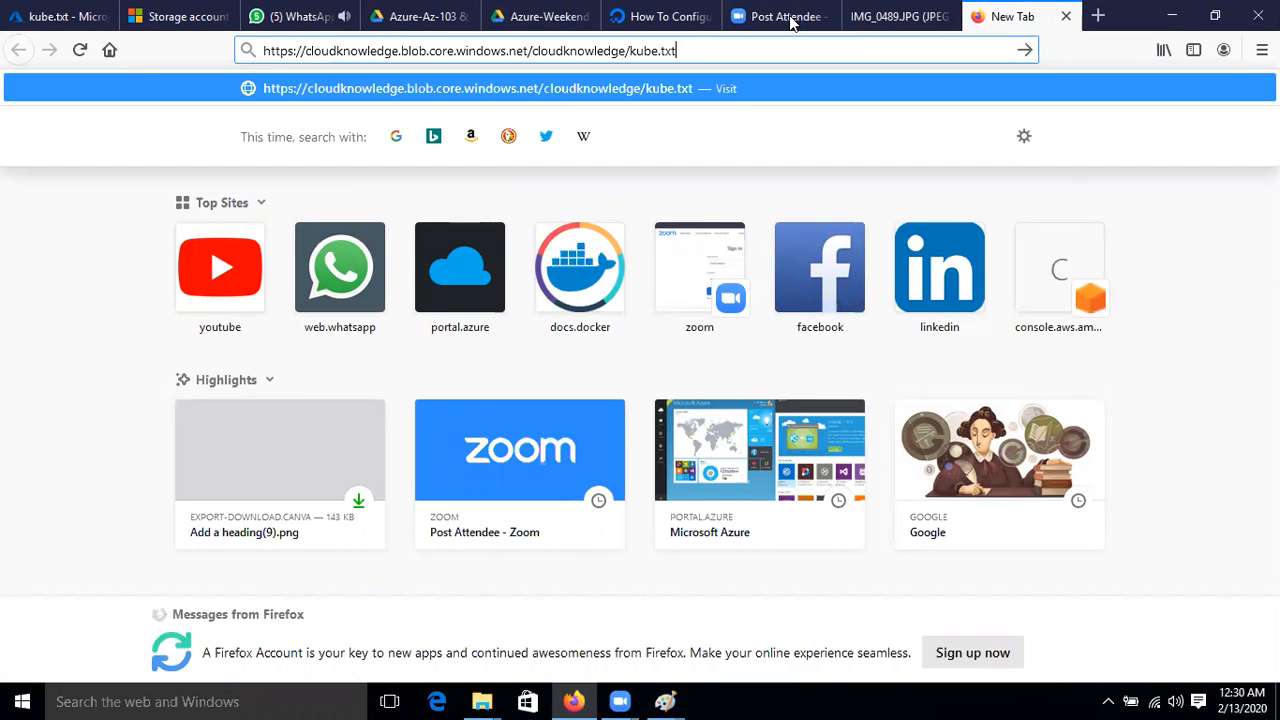
key(Return)
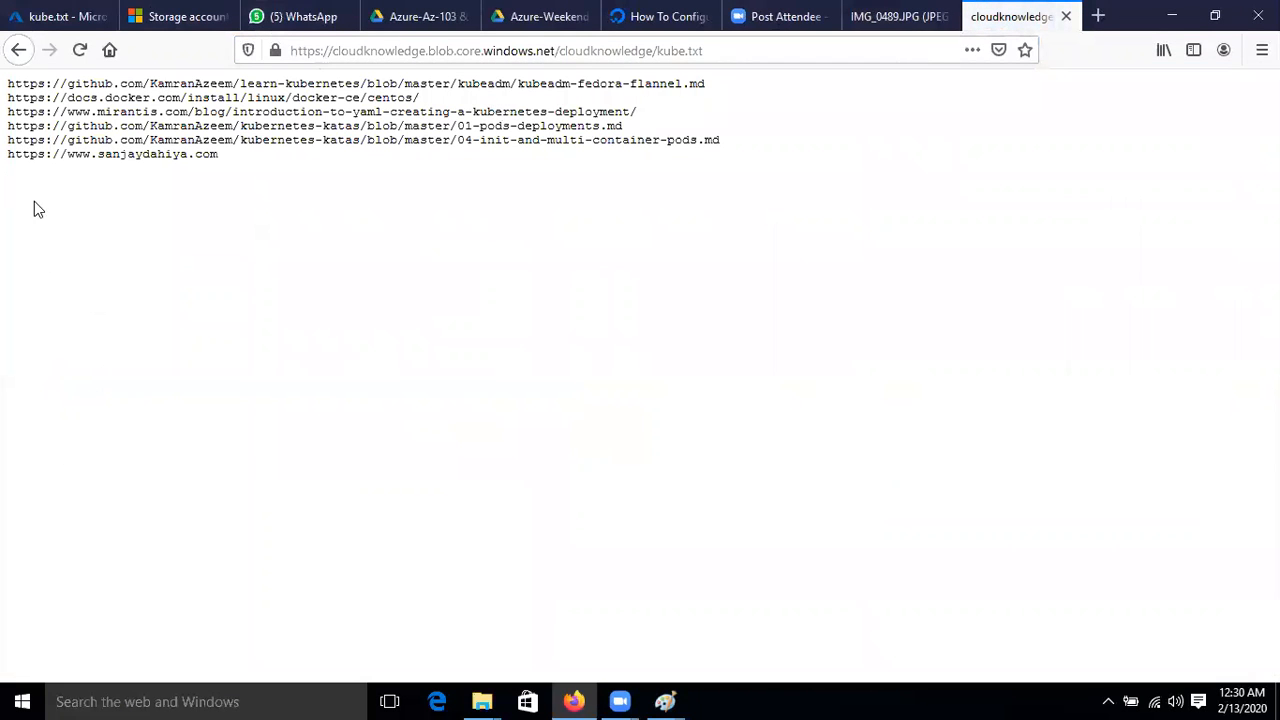
click(38, 16)
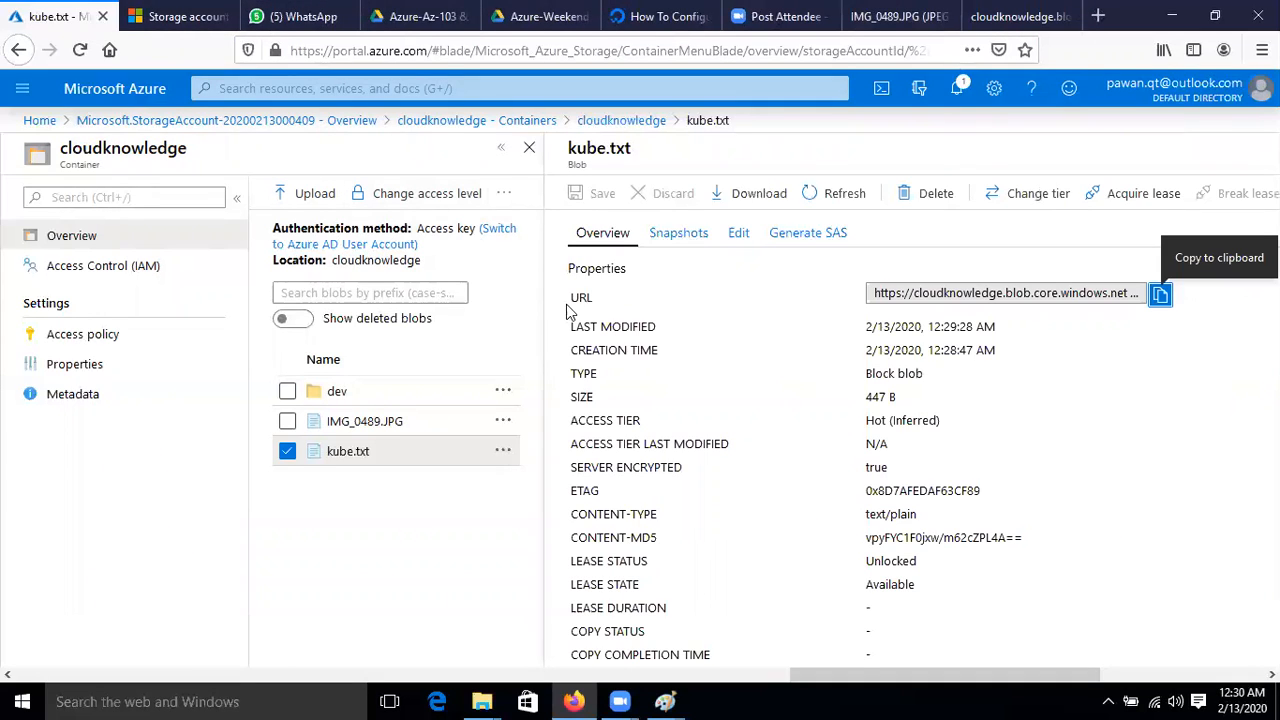
click(738, 232)
click(873, 358)
key(Return)
text(h)
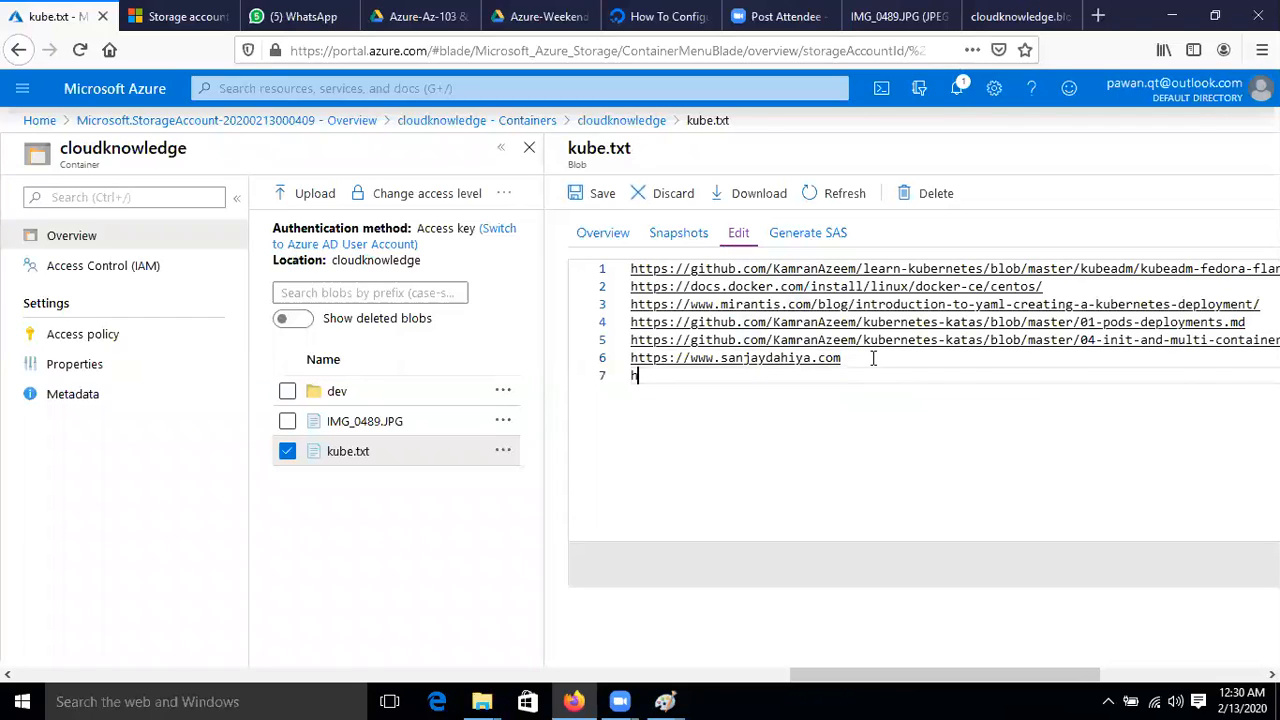
text(ttps://www)
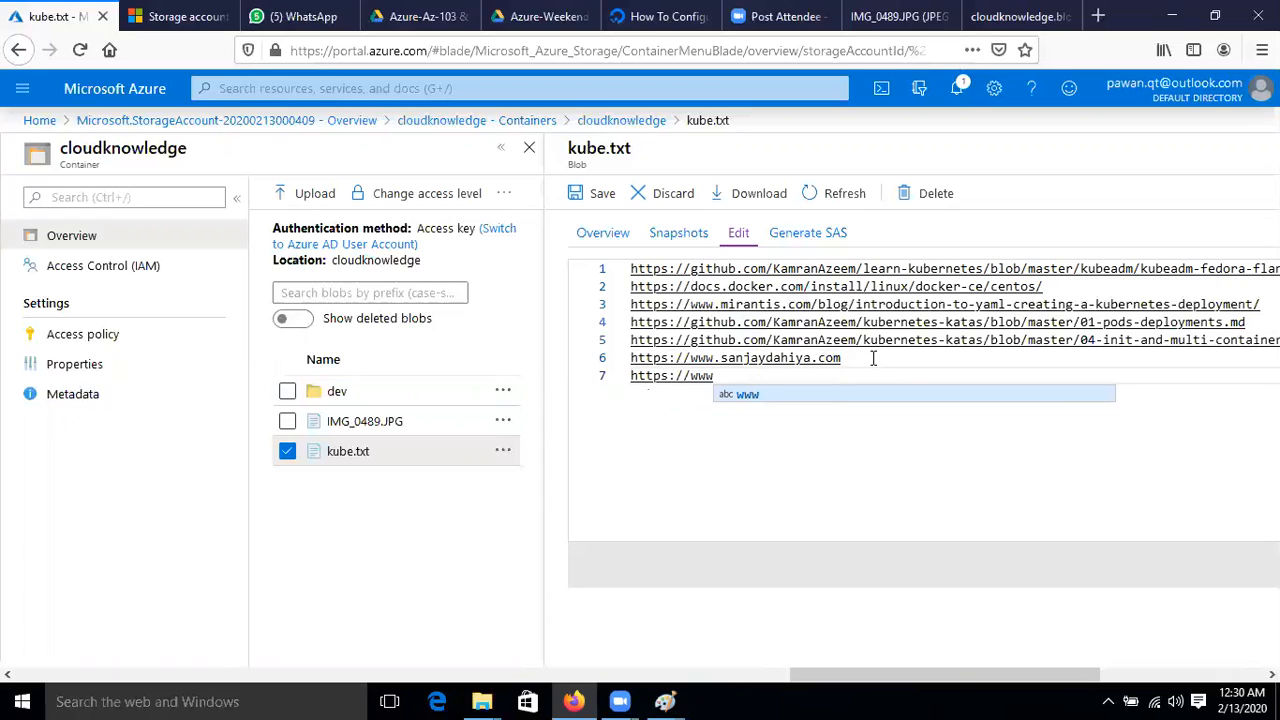
text(.facebook.com)
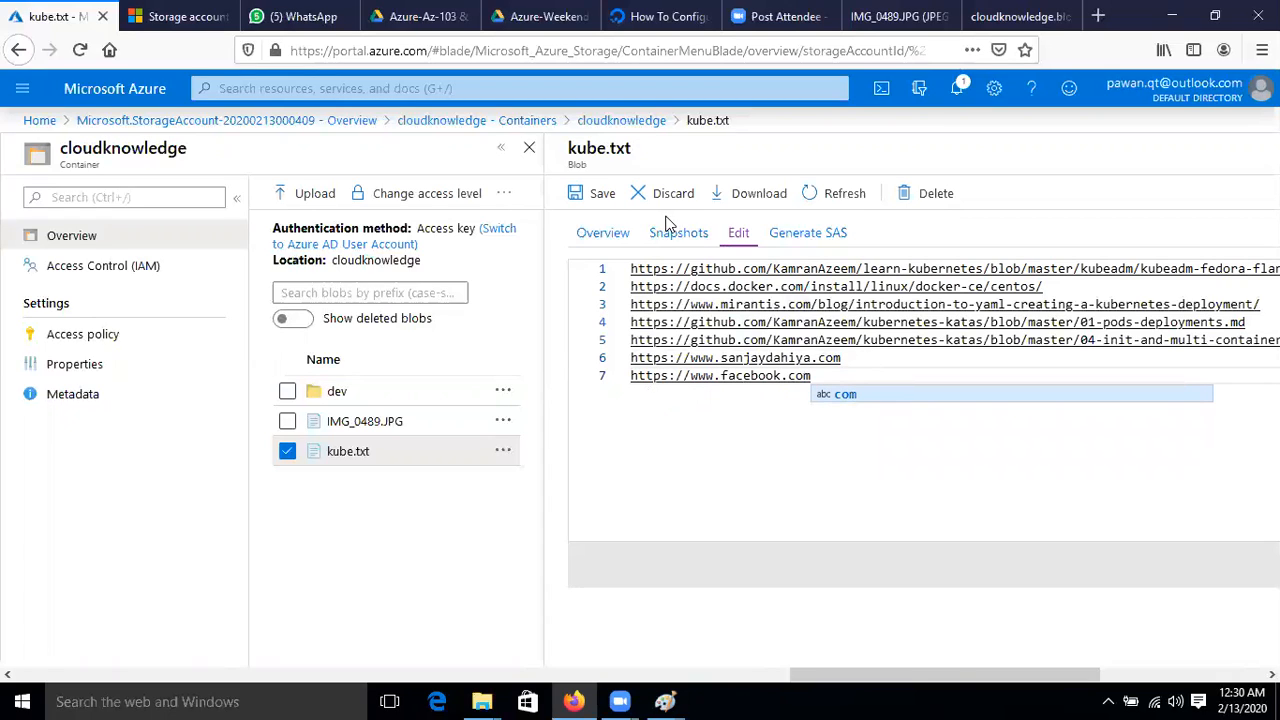
click(598, 193)
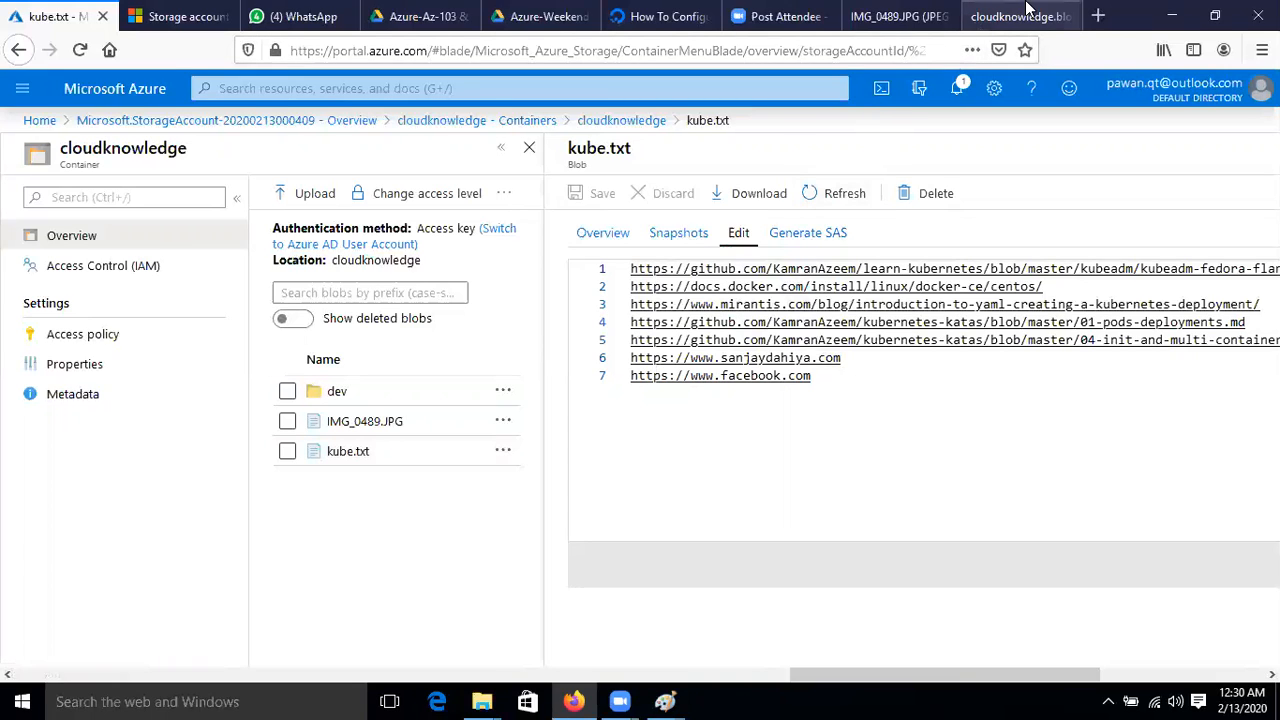
Step: Reload the public kube.txt page to check the saved edit, and return to the portal
click(1027, 8)
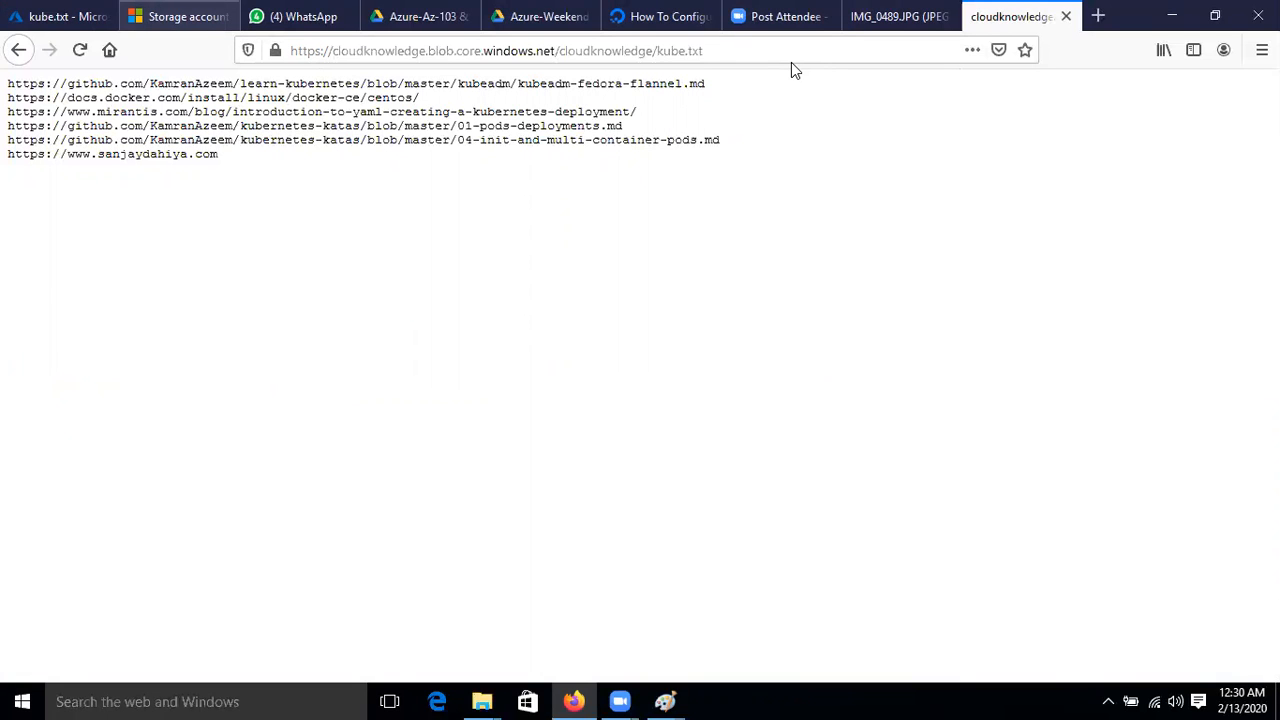
key(F5)
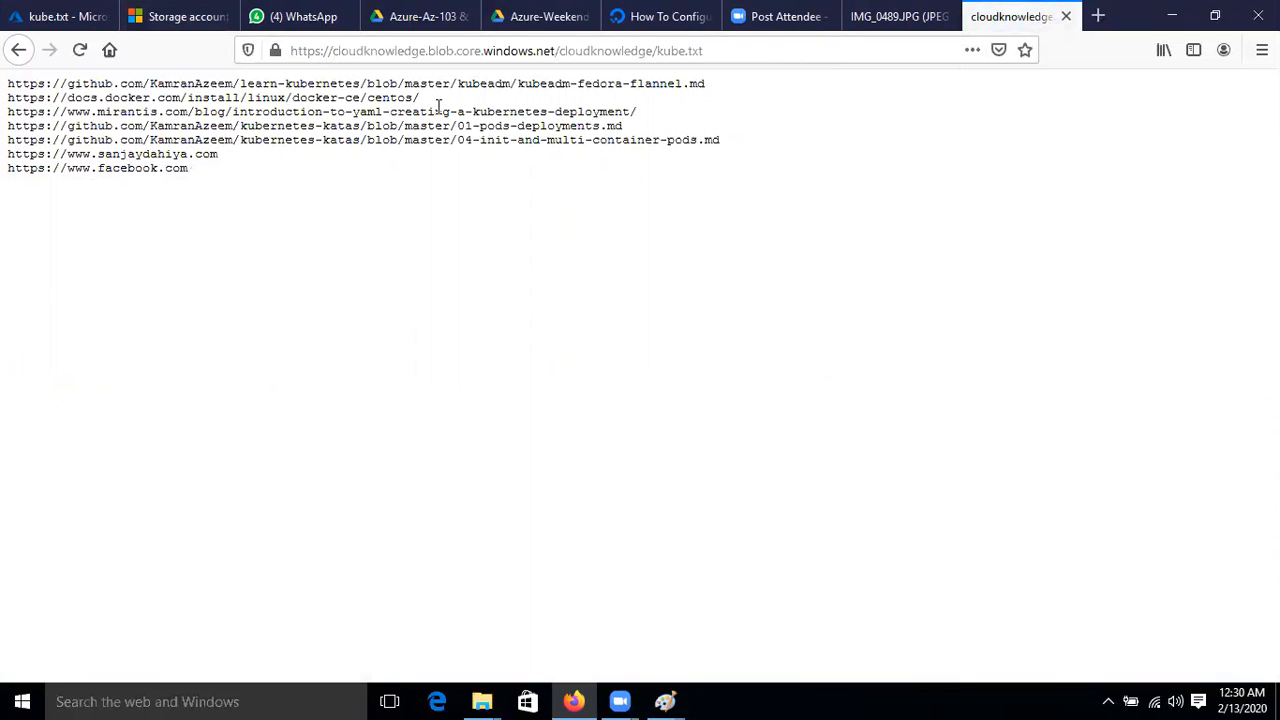
click(63, 8)
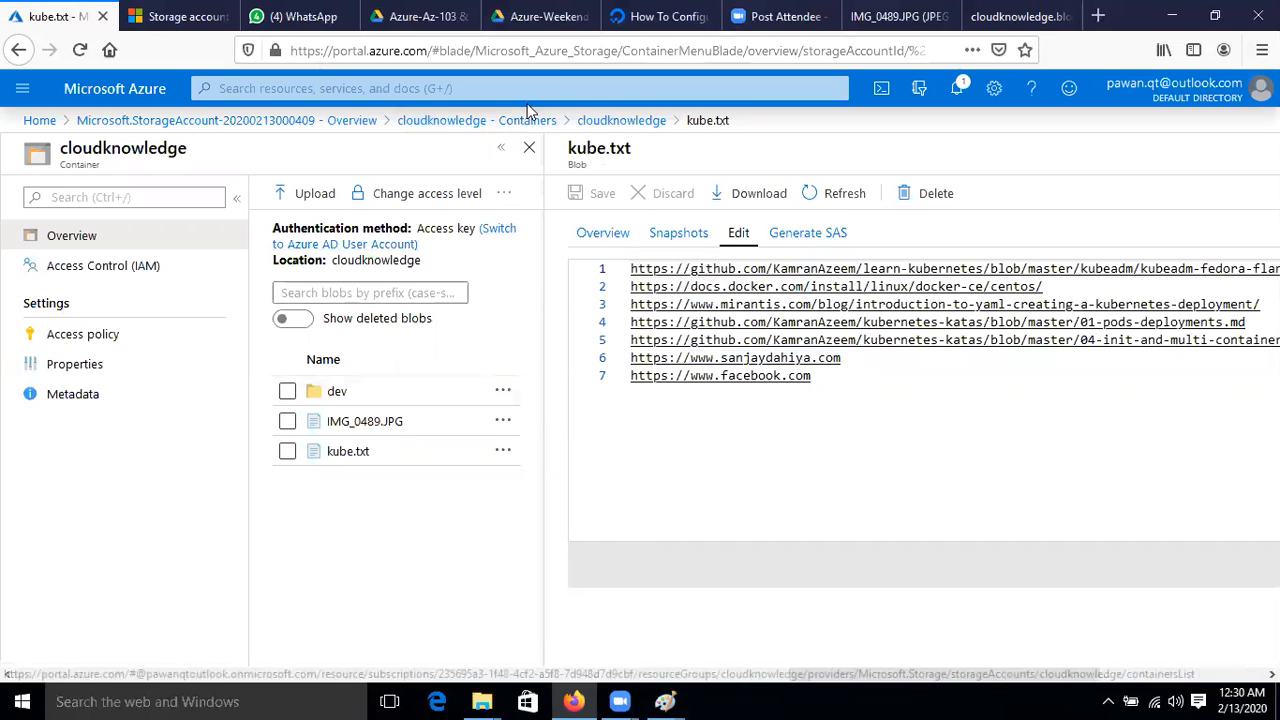
Step: Select kube.txt in the cloudknowledge container and review its available actions and current contents
click(618, 122)
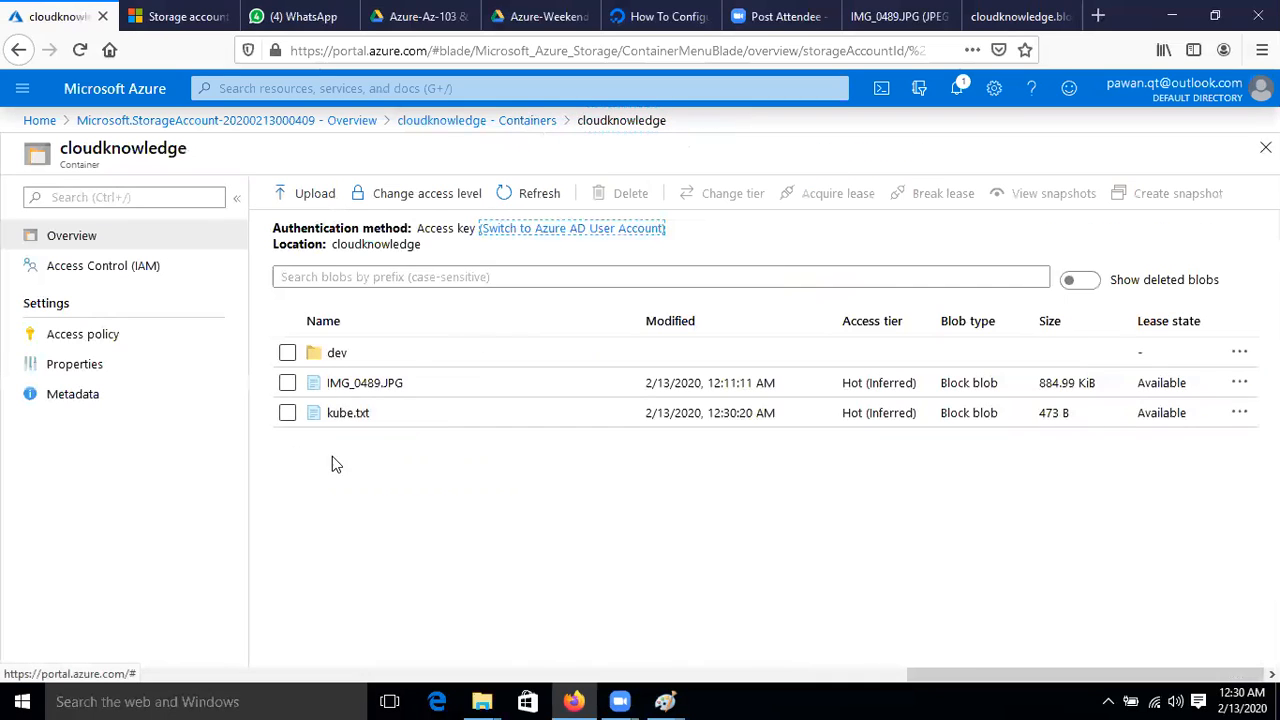
click(284, 413)
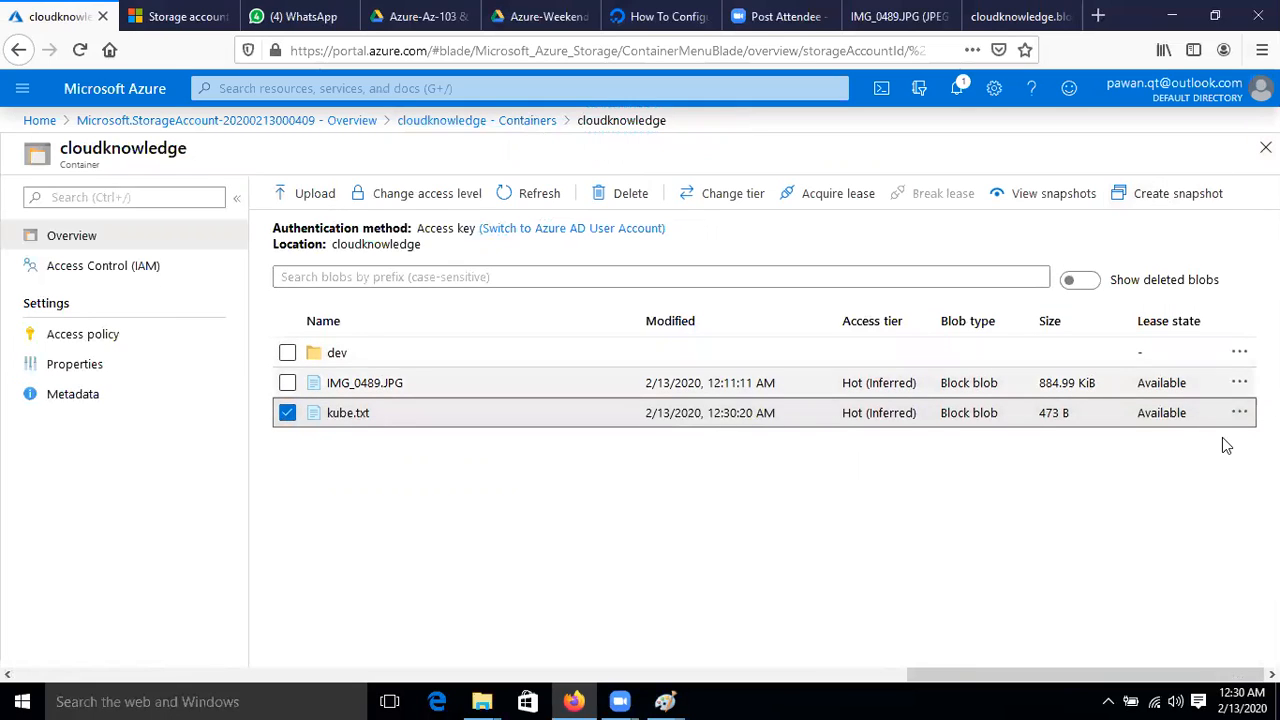
click(1240, 413)
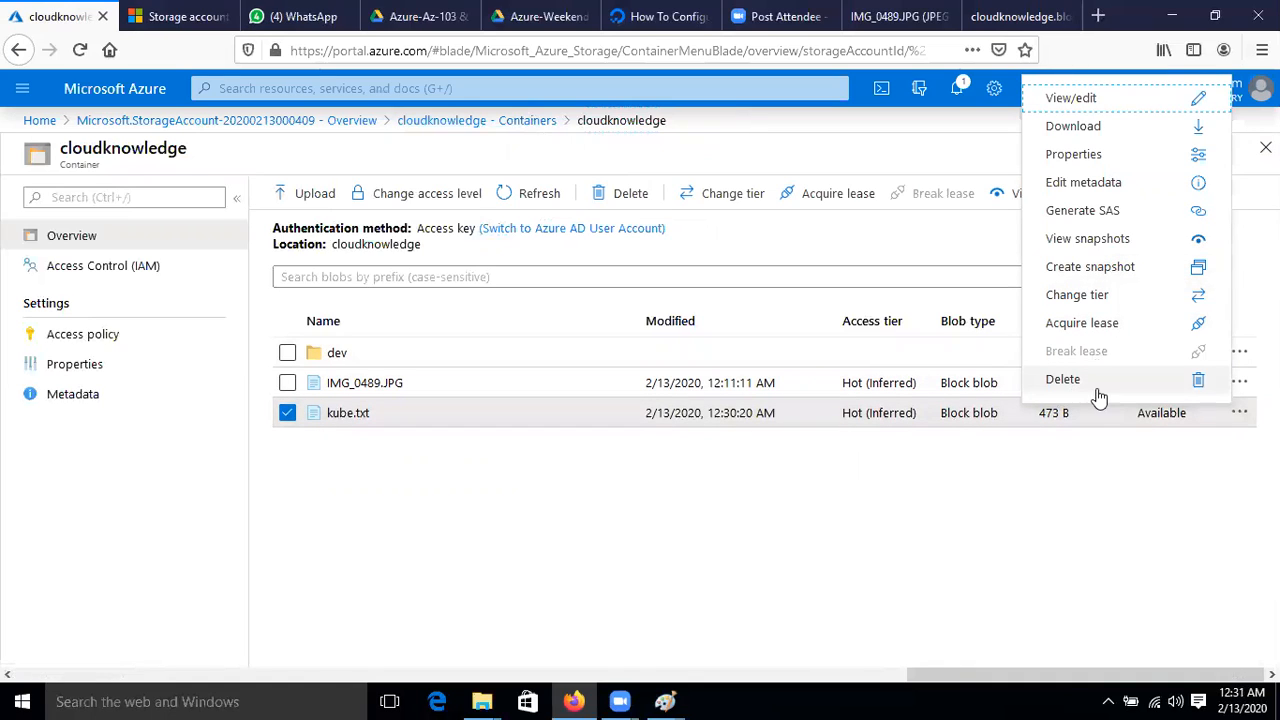
click(444, 523)
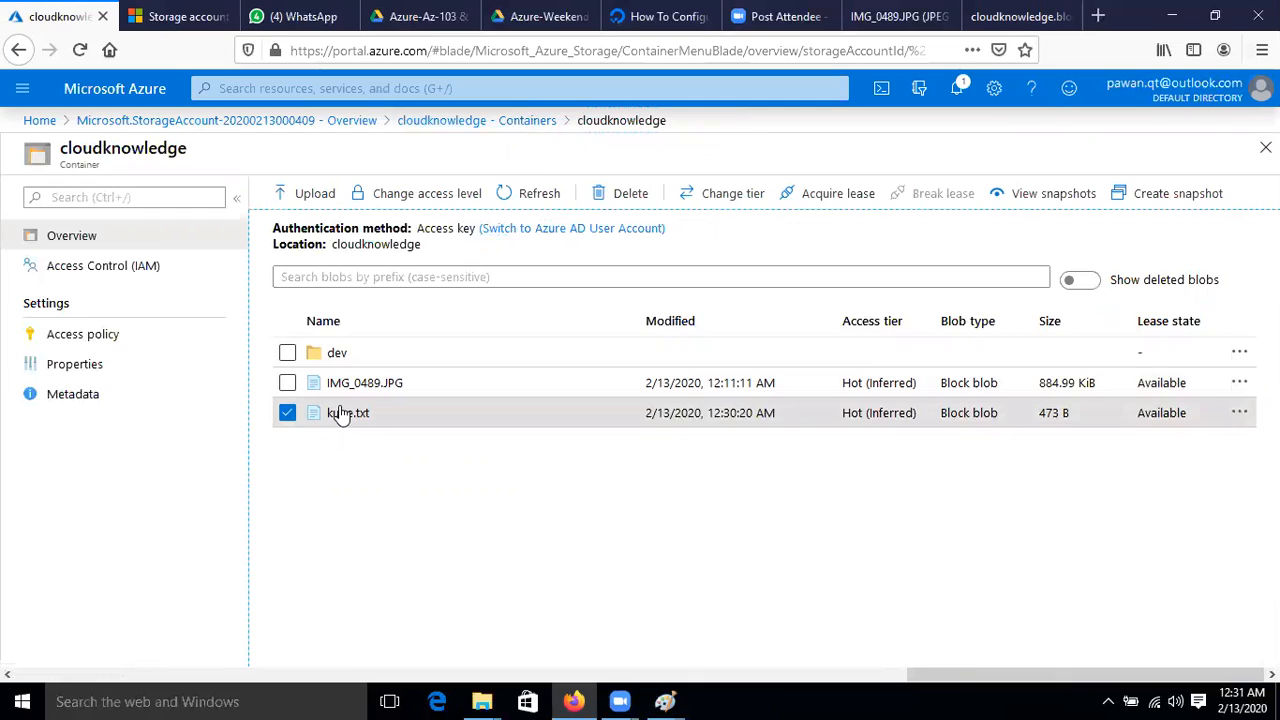
click(345, 413)
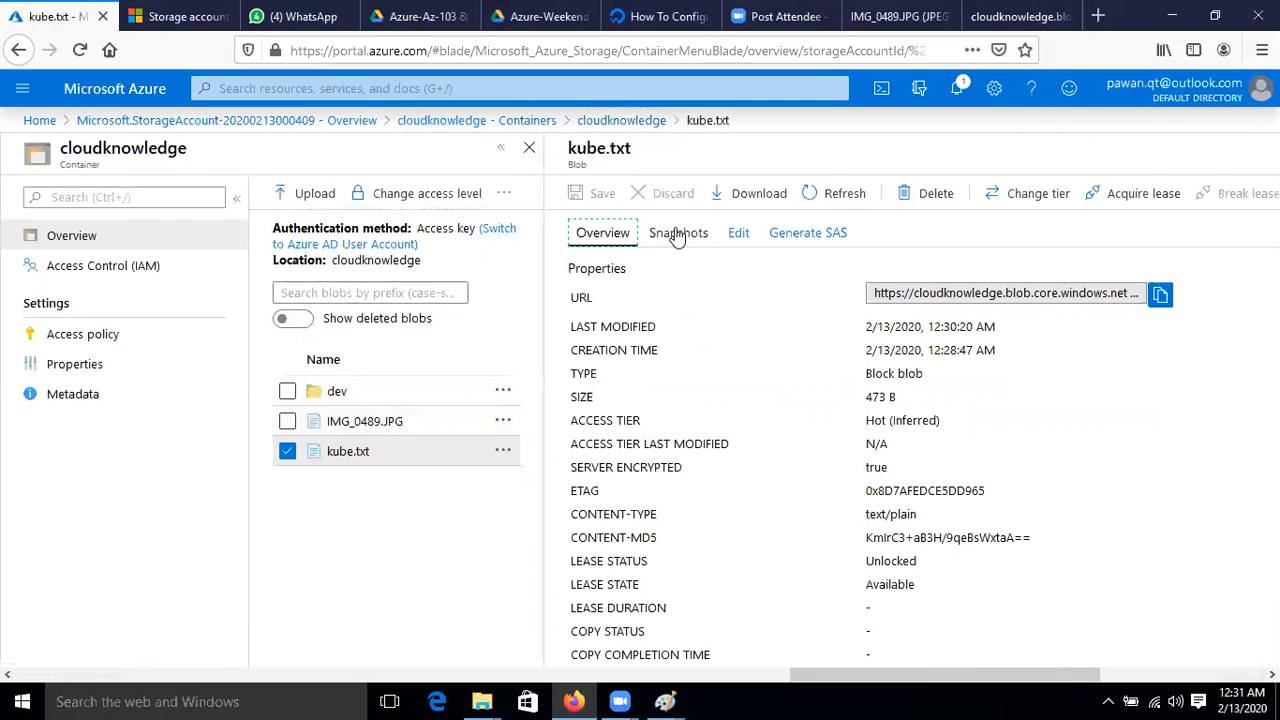
click(738, 232)
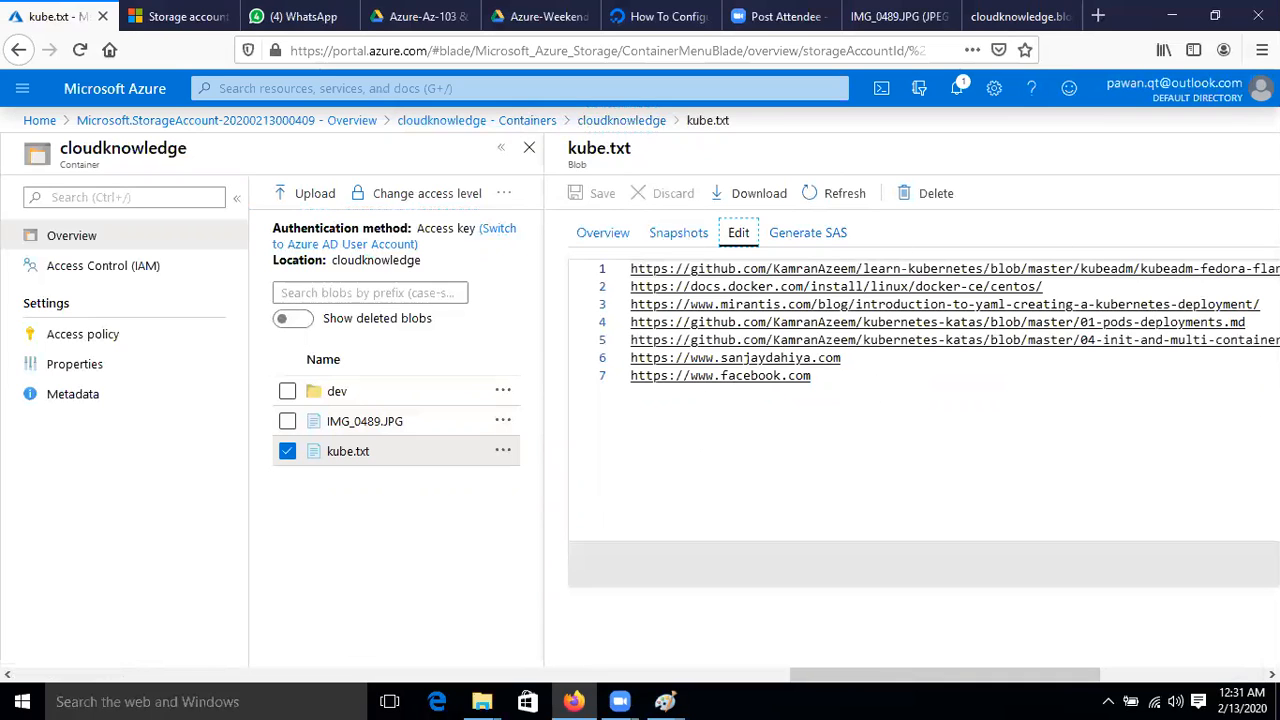
Step: Create a snapshot of the selected kube.txt blob from the container's blob list and view its snapshots
click(634, 122)
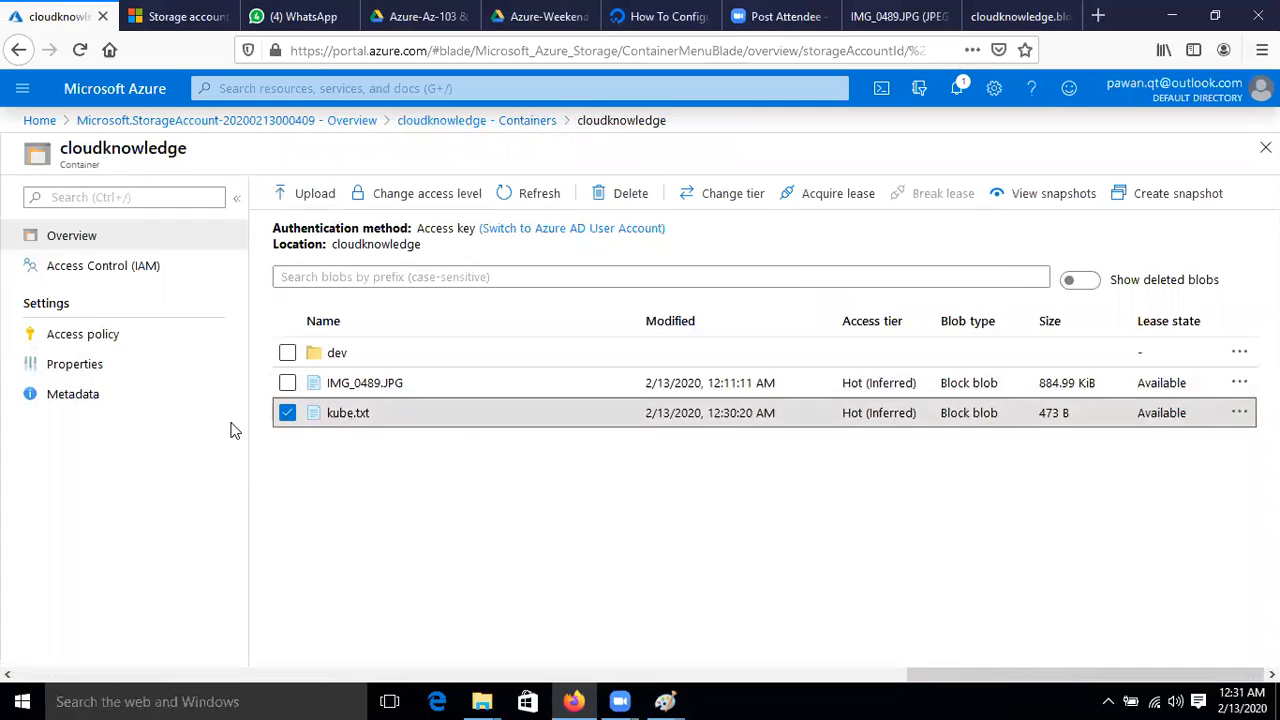
click(1168, 196)
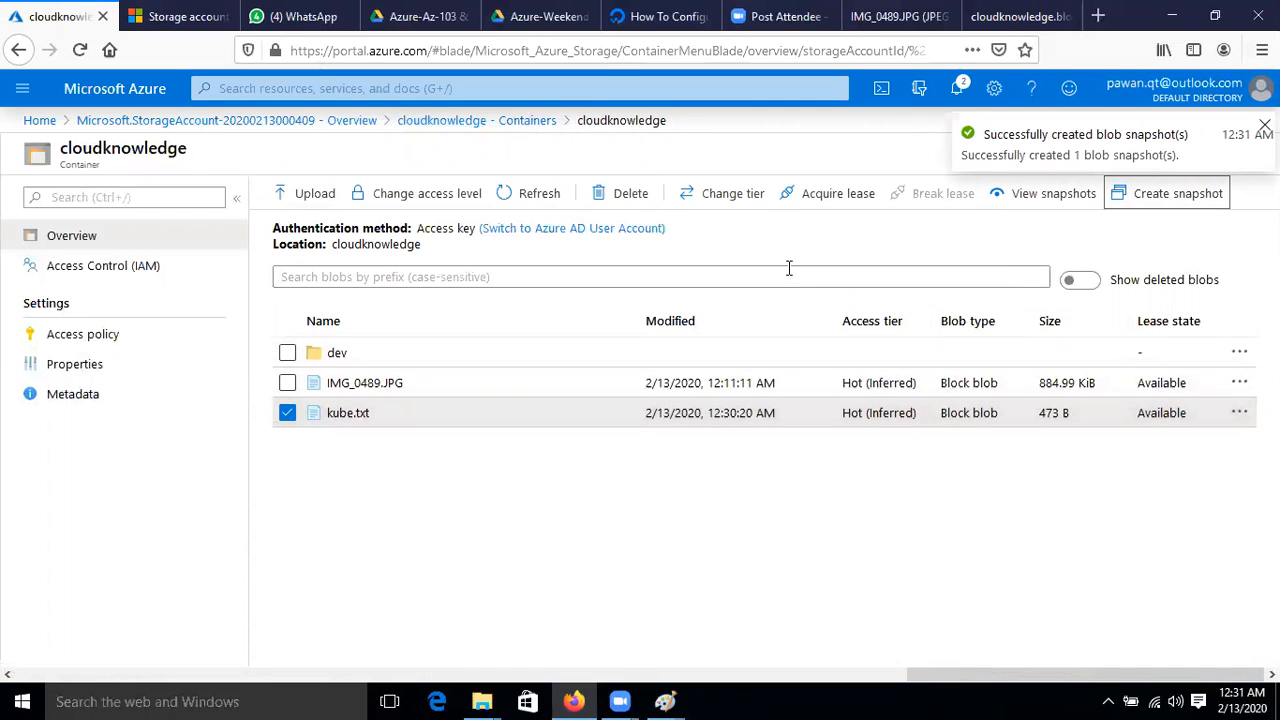
click(1043, 194)
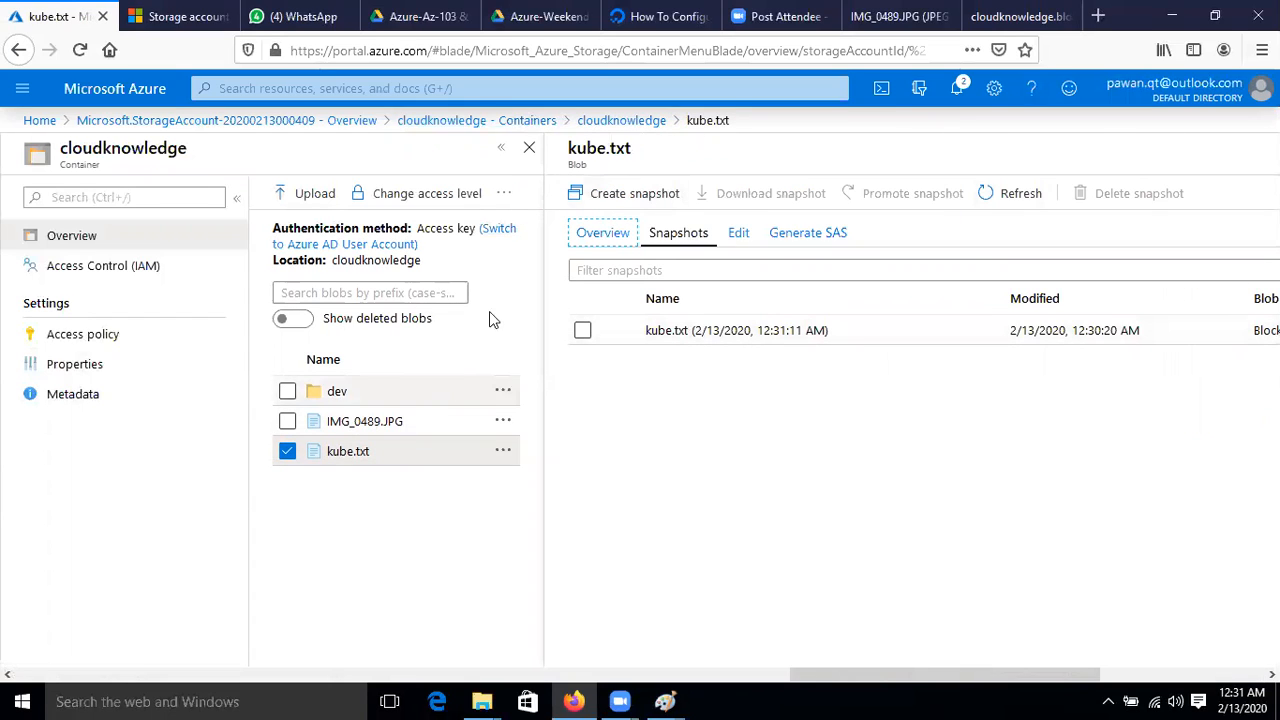
click(621, 120)
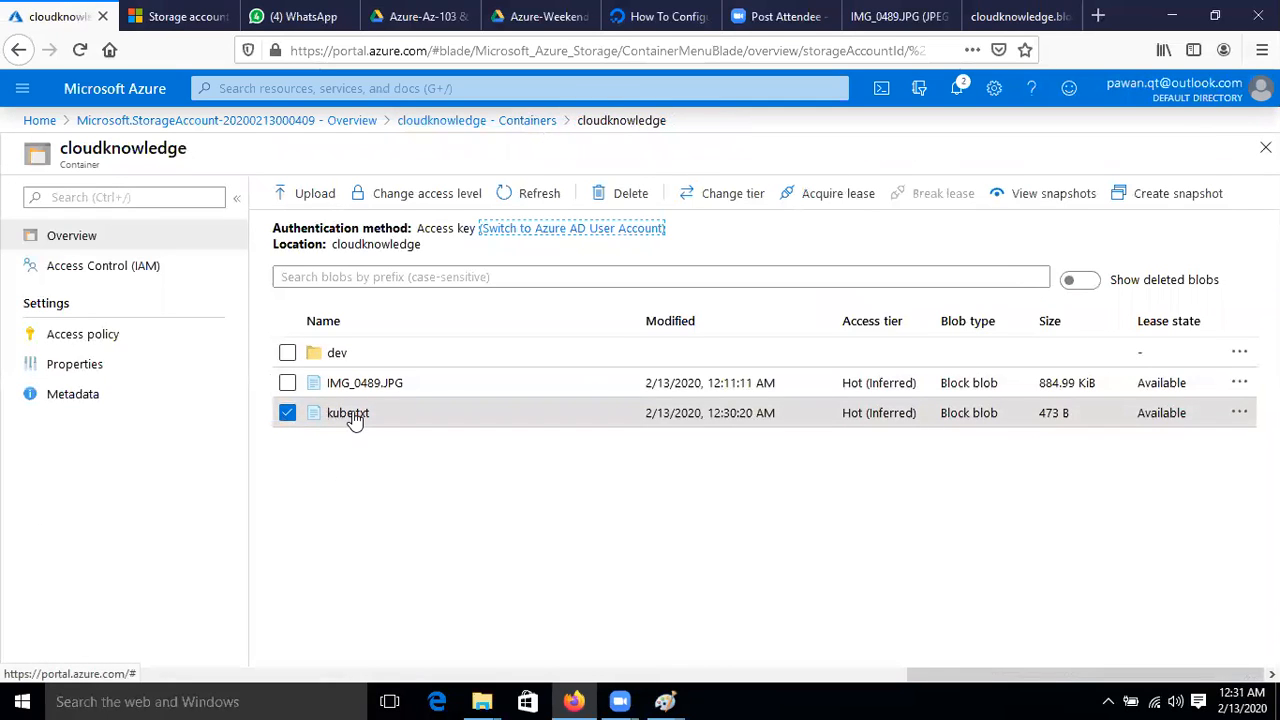
click(354, 420)
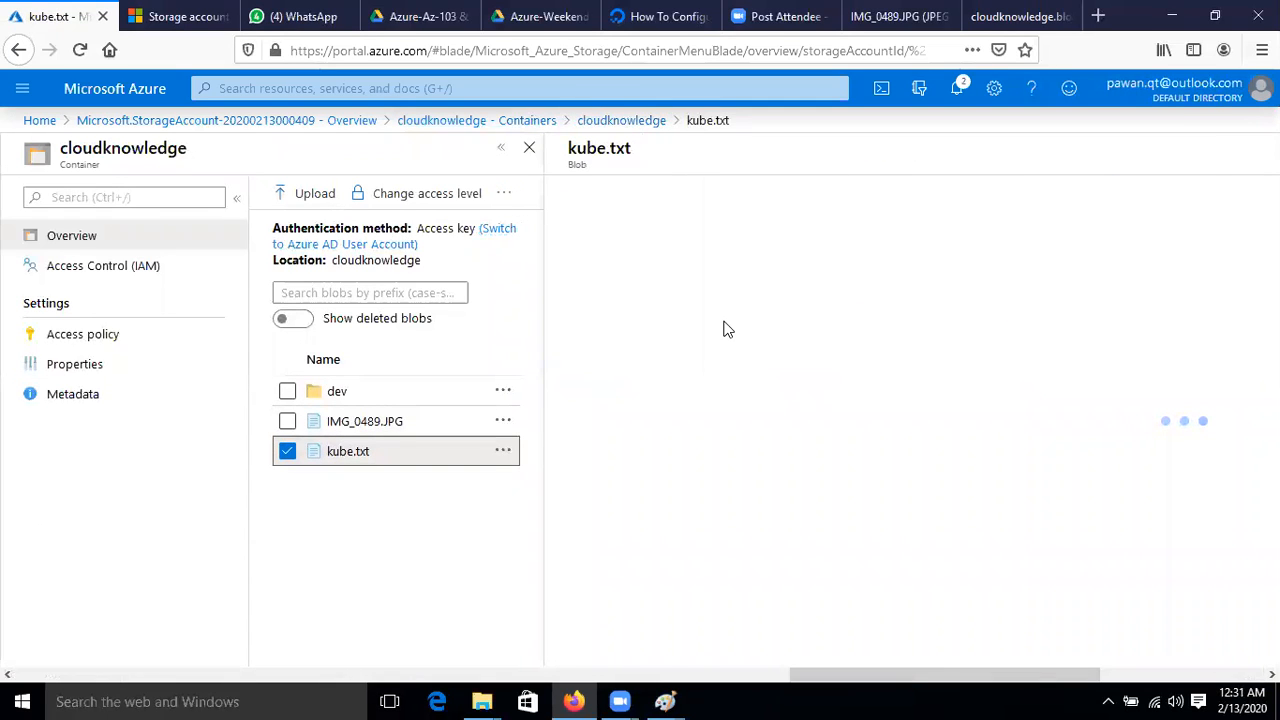
click(745, 232)
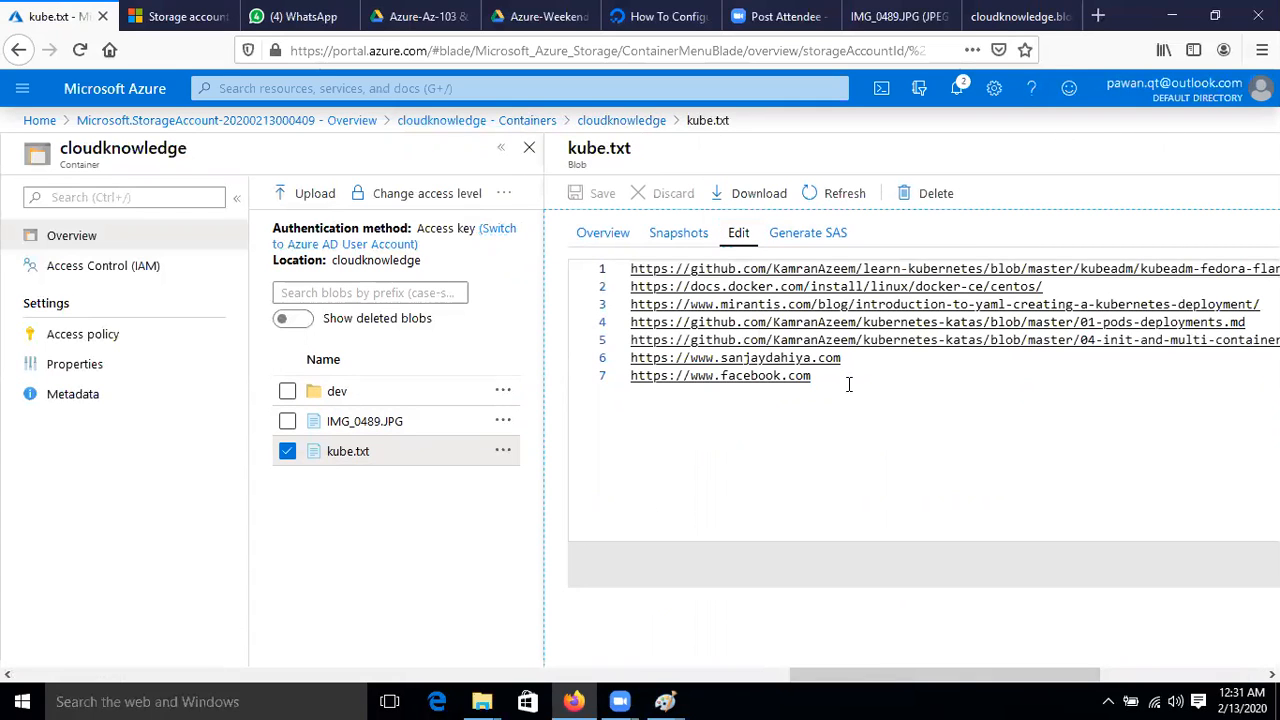
click(824, 376)
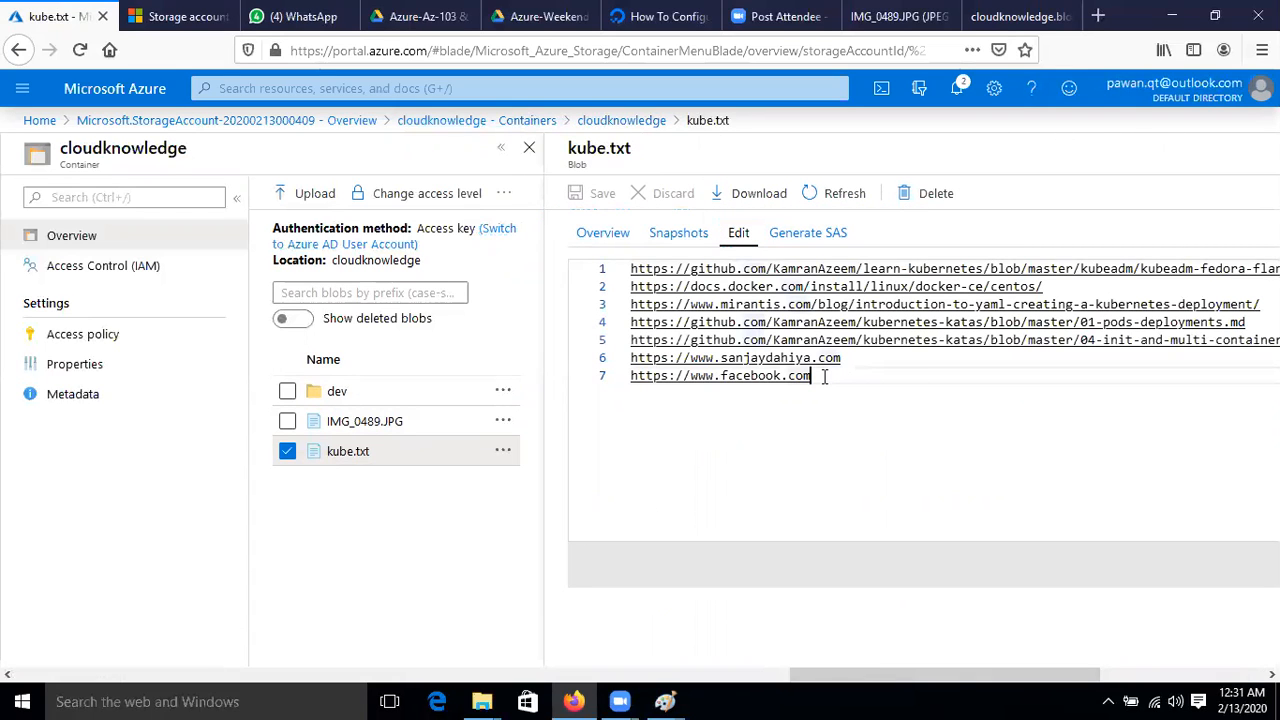
key(Return)
text(http)
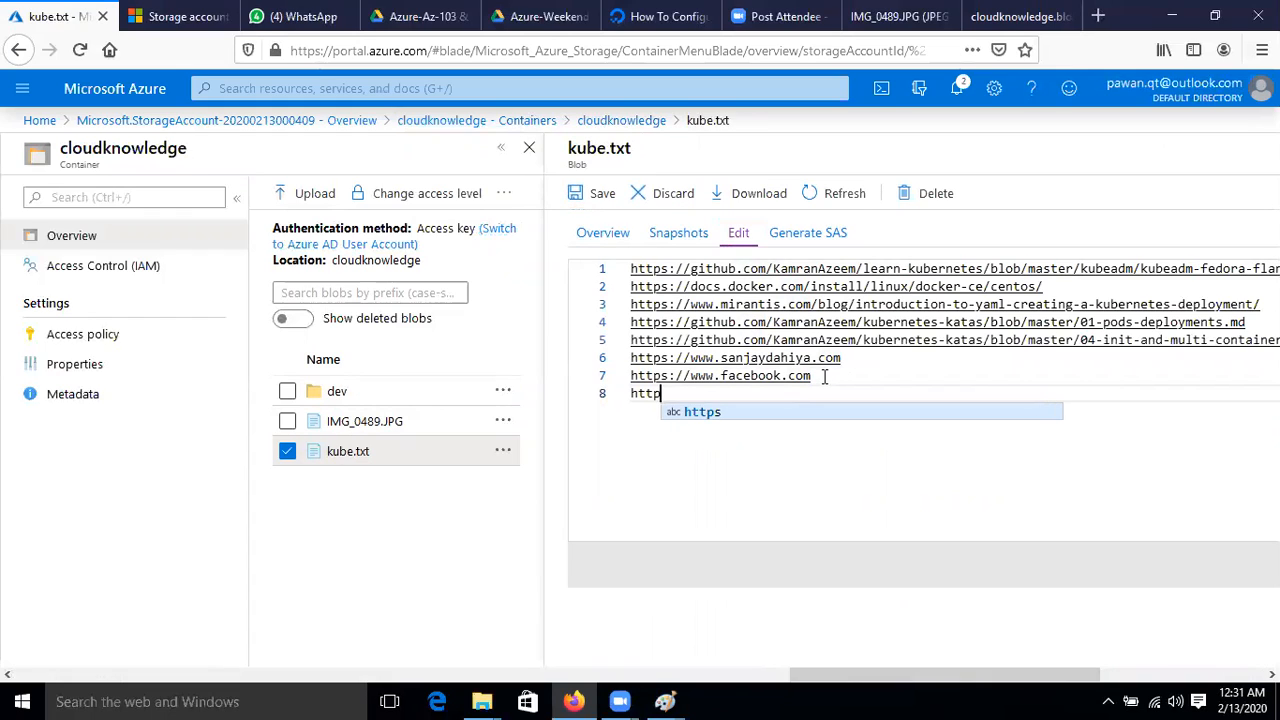
text(s://ww)
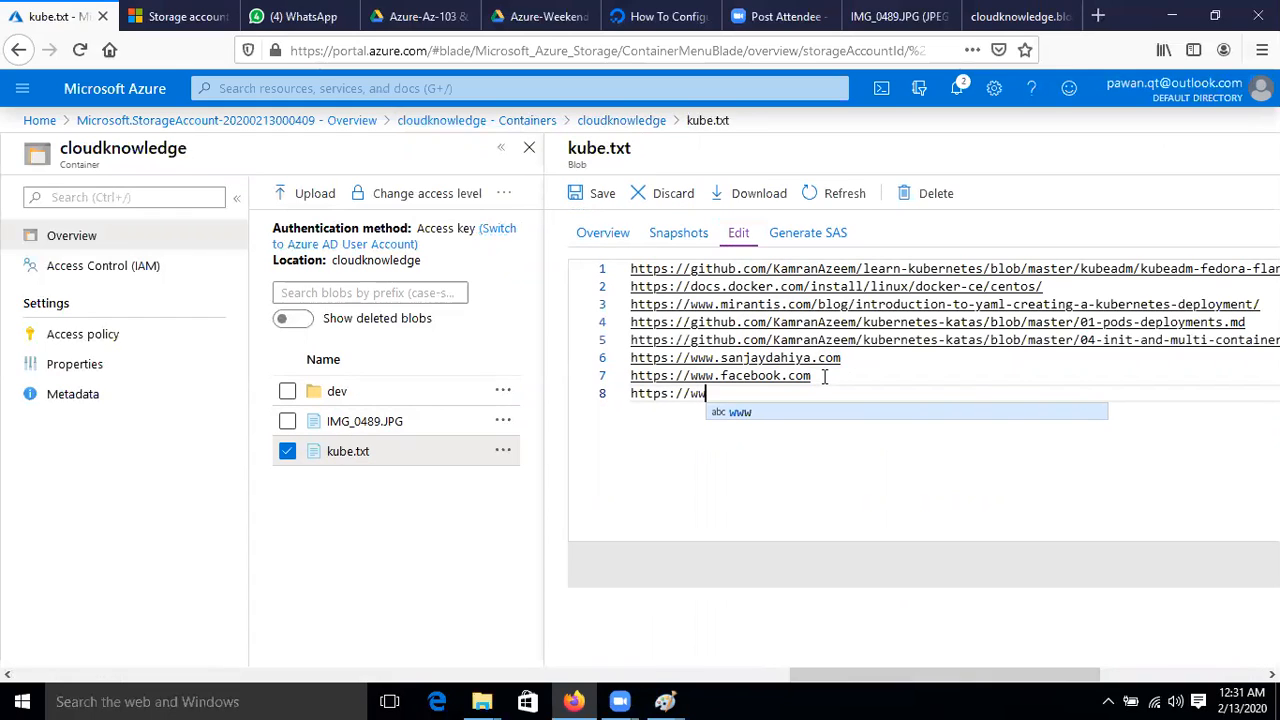
text(w.)
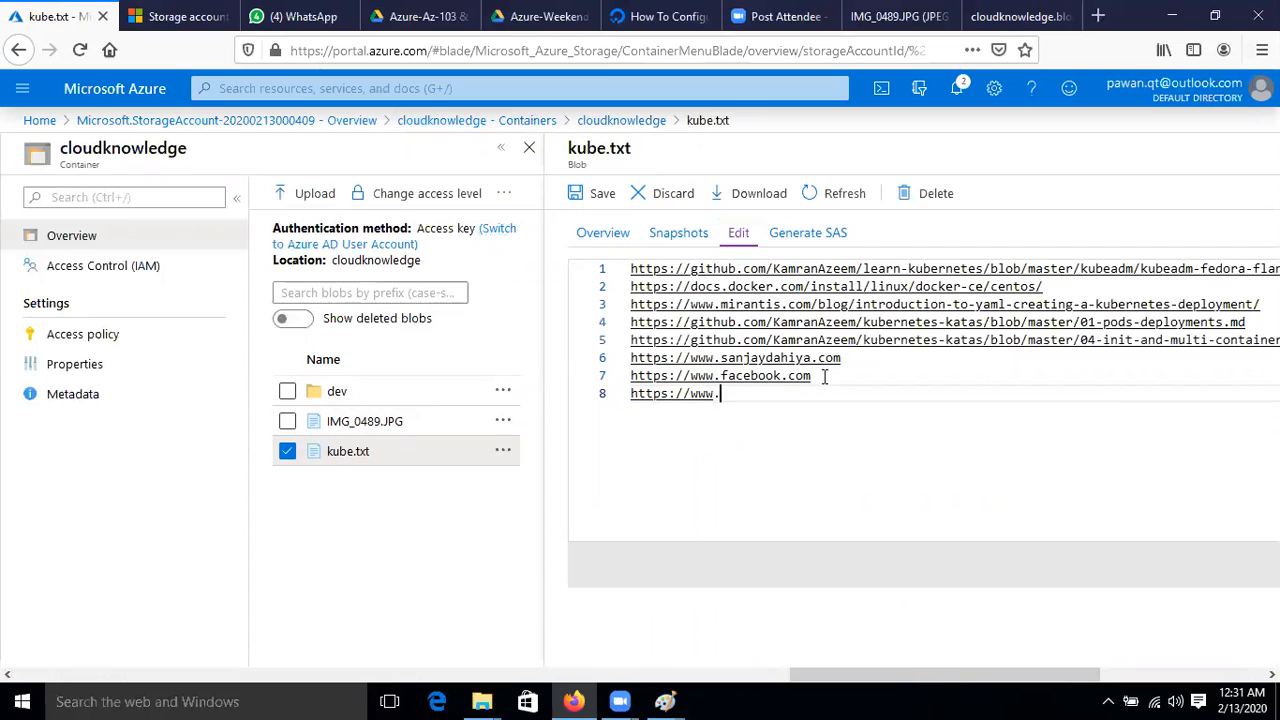
text(google.com)
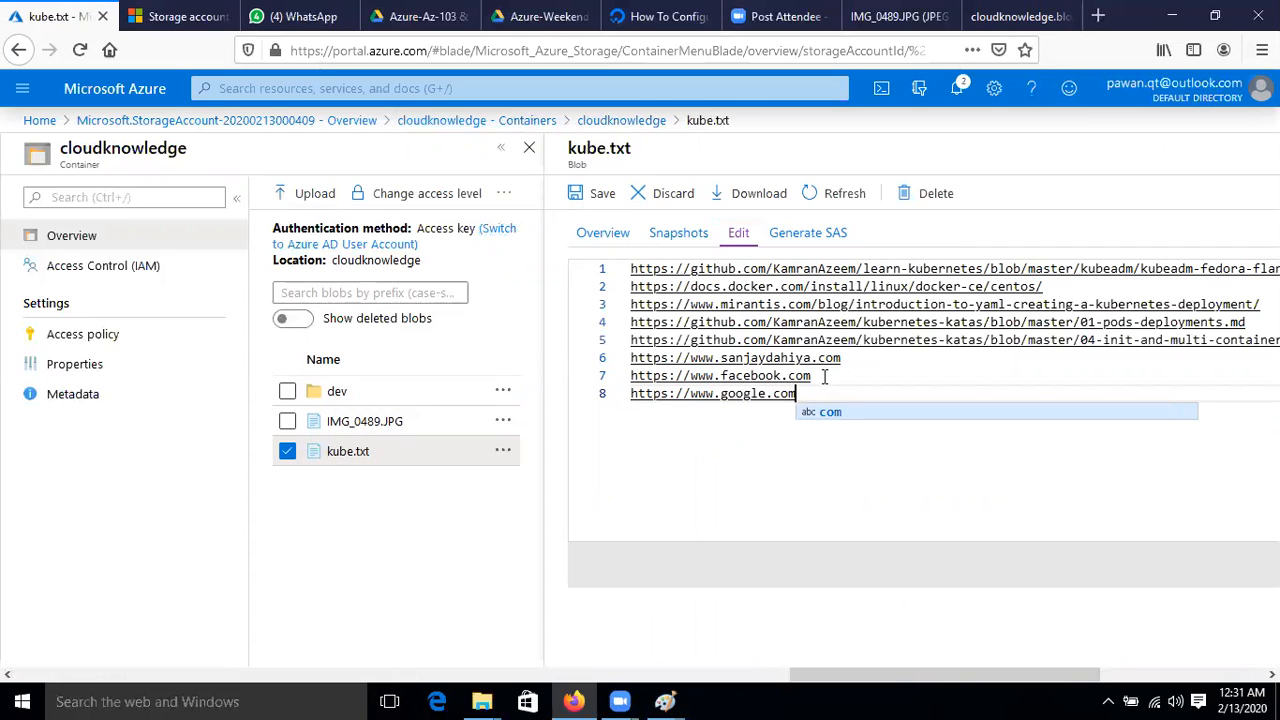
click(602, 194)
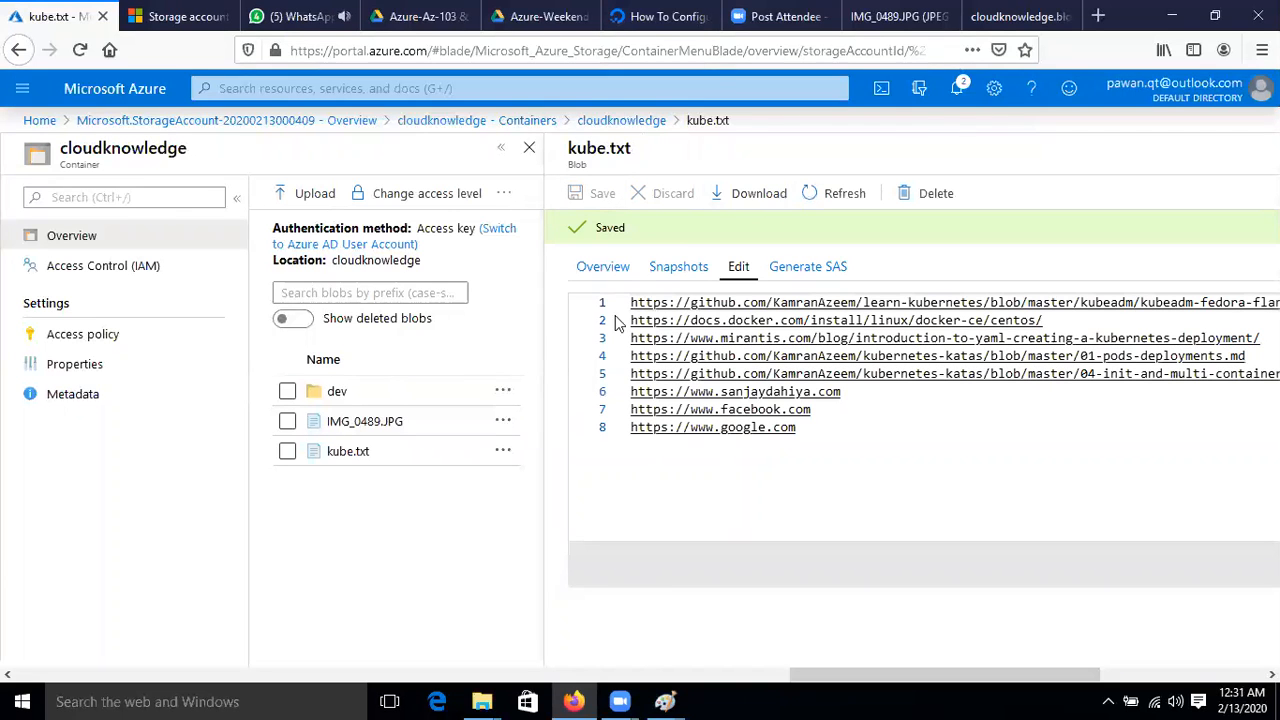
Step: From the container's blob list, view the snapshots of kube.txt and select the one taken 2/13/2020, 12:31:11 AM
click(610, 121)
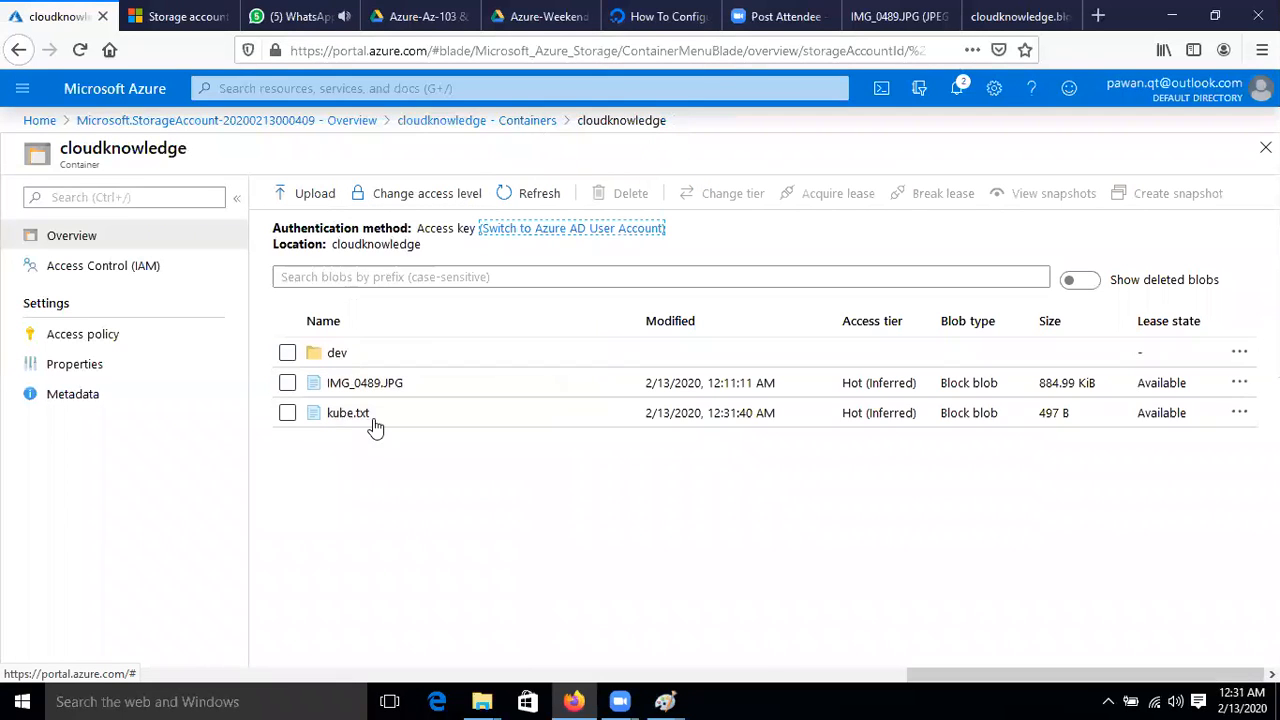
click(287, 416)
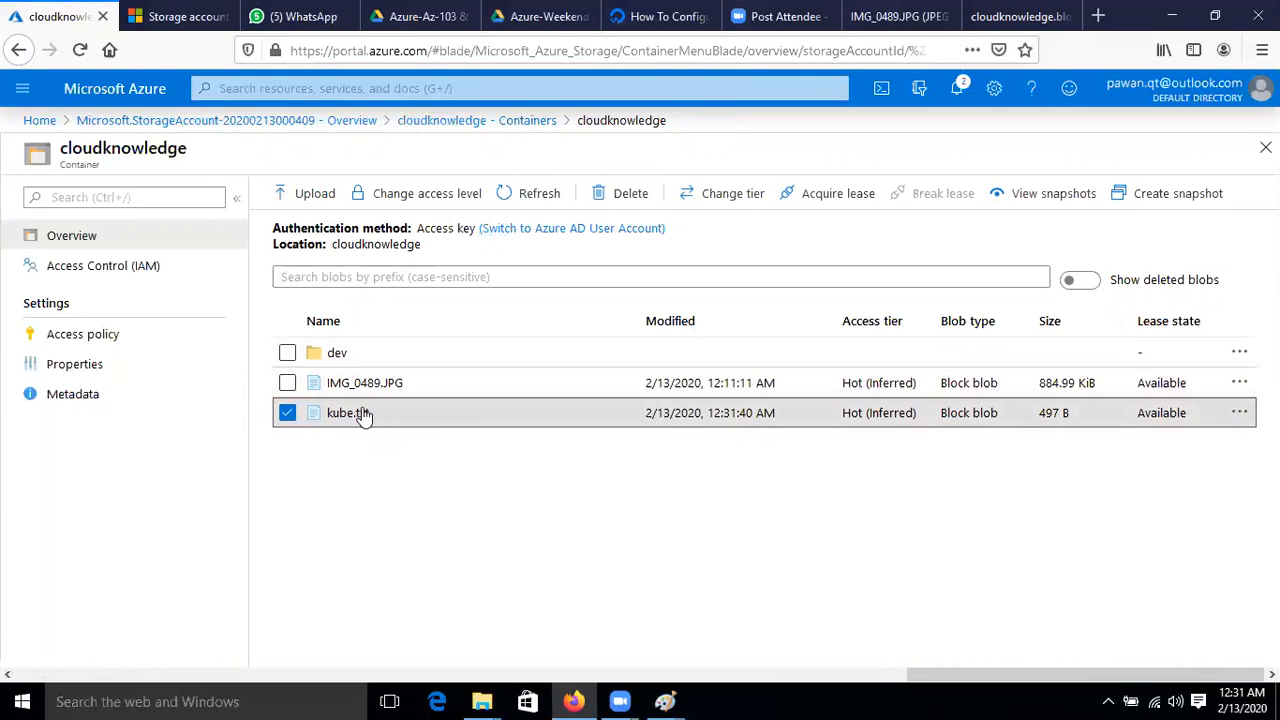
click(1054, 193)
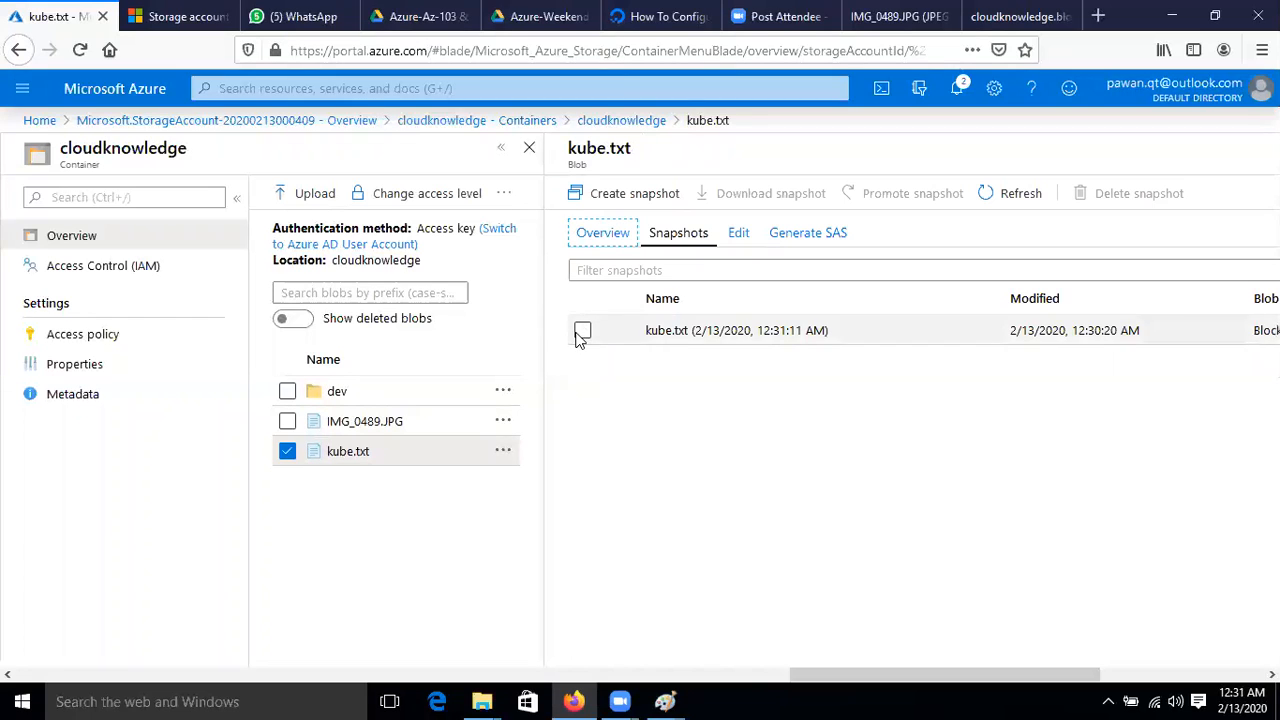
click(582, 331)
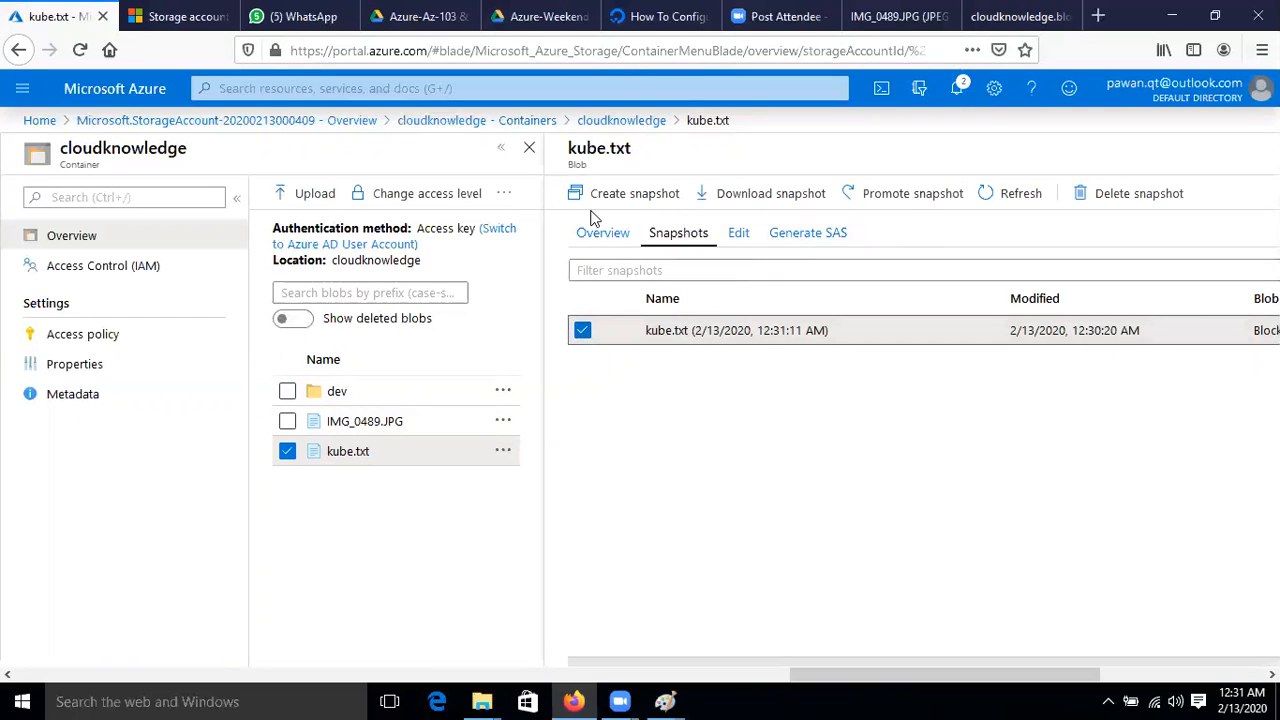
click(860, 193)
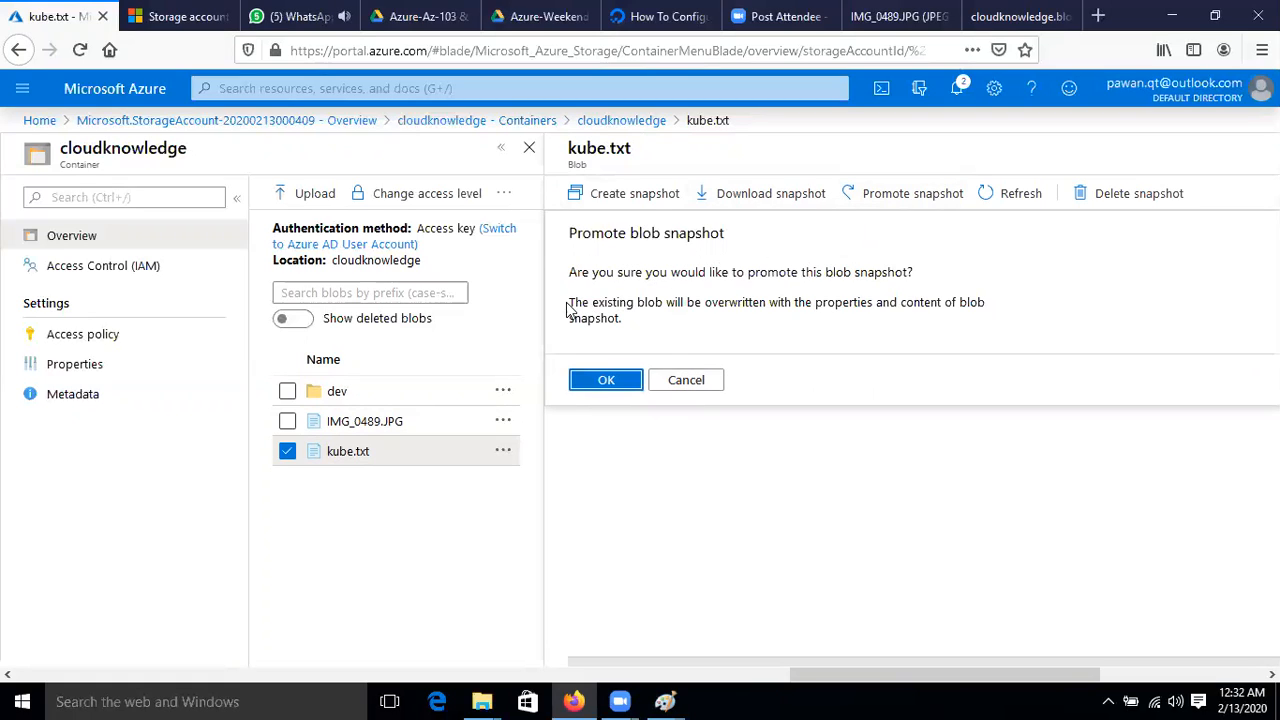
drag(571, 303, 684, 306)
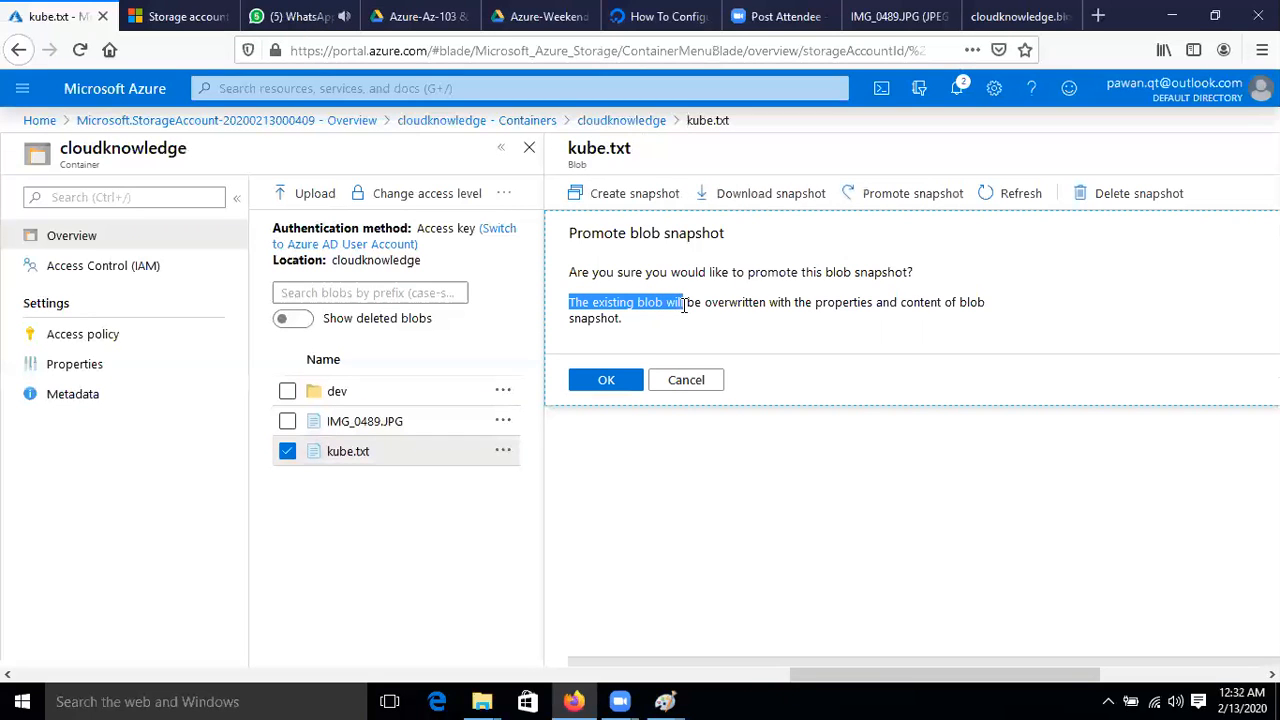
click(760, 318)
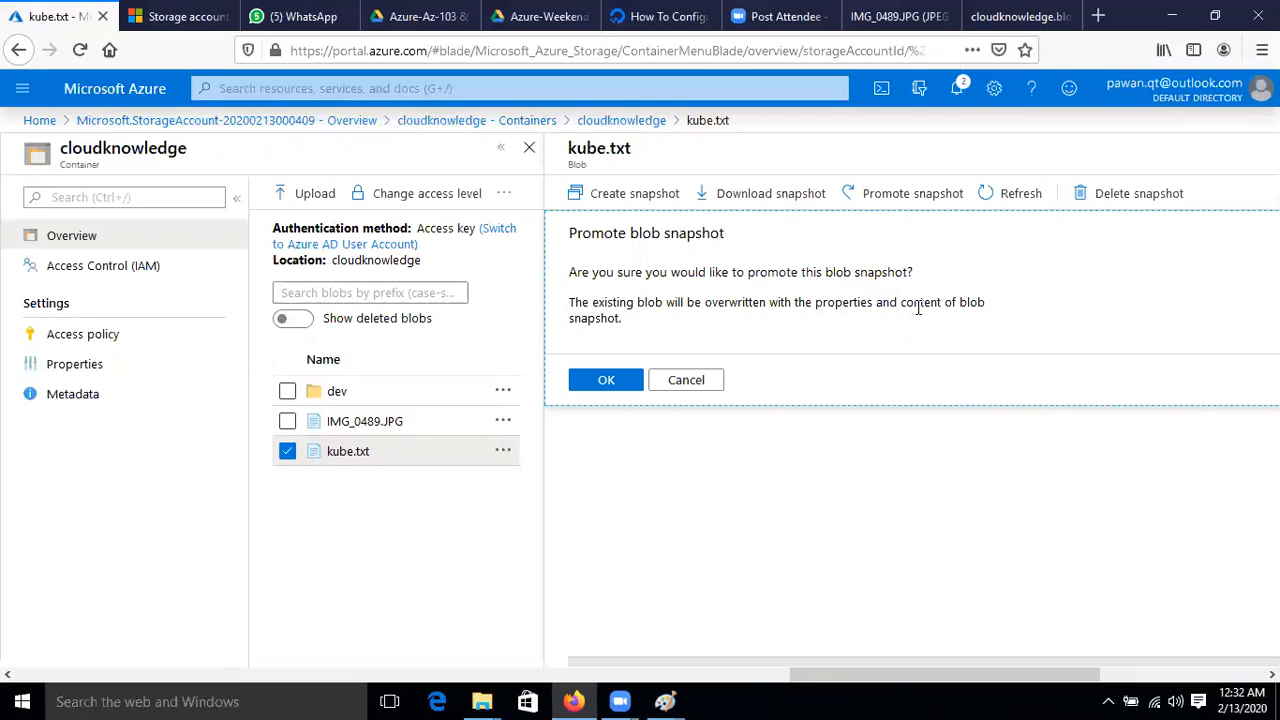
click(707, 393)
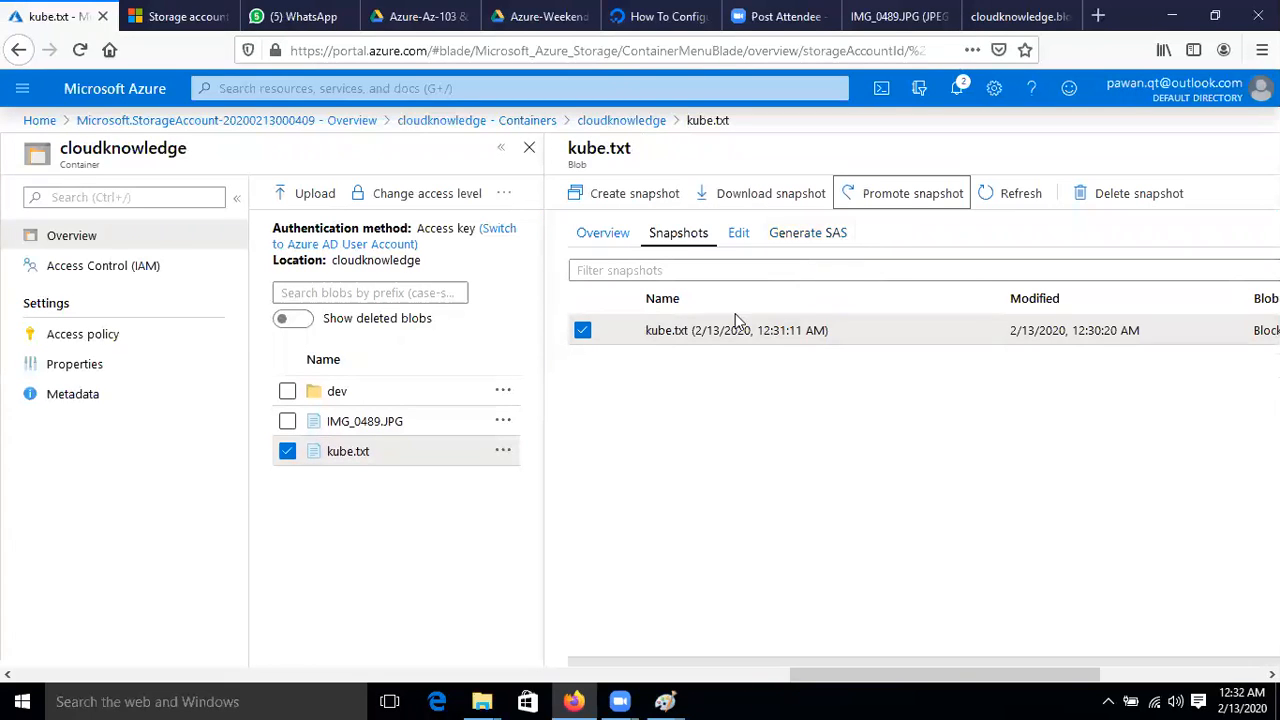
Step: Promote the selected kube.txt snapshot to overwrite the existing blob, and refresh the snapshot list
click(880, 194)
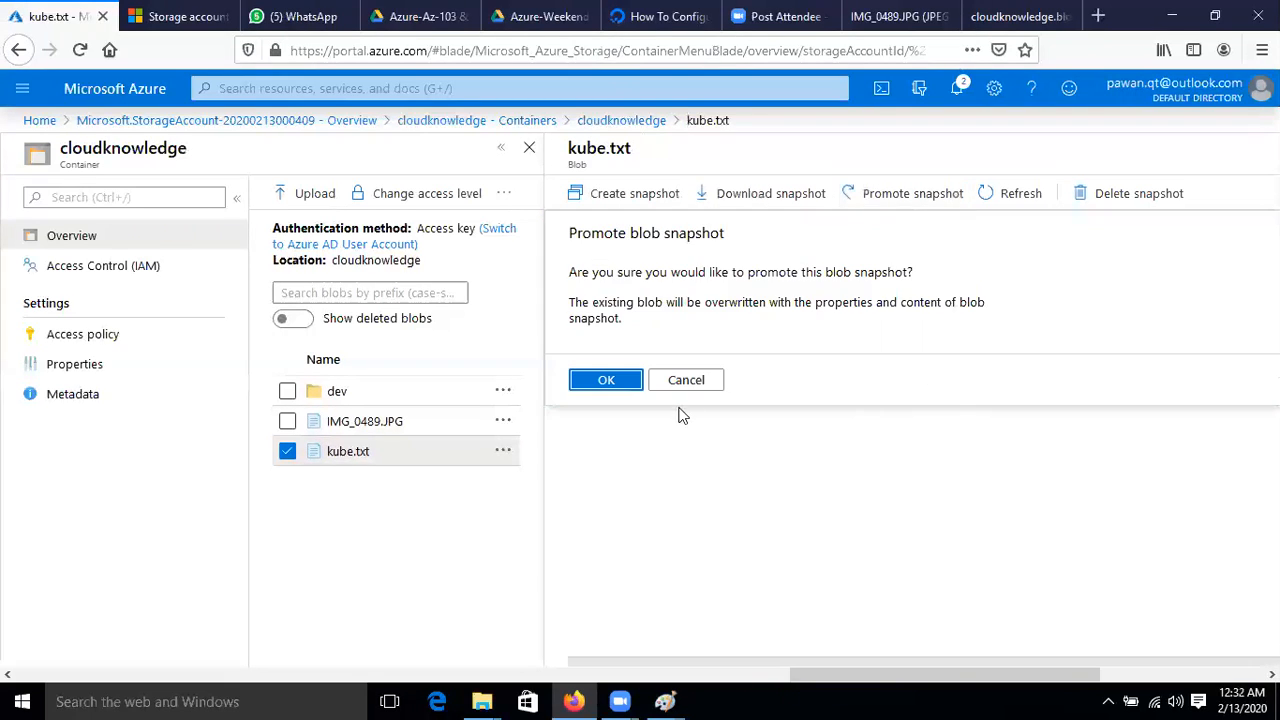
click(603, 382)
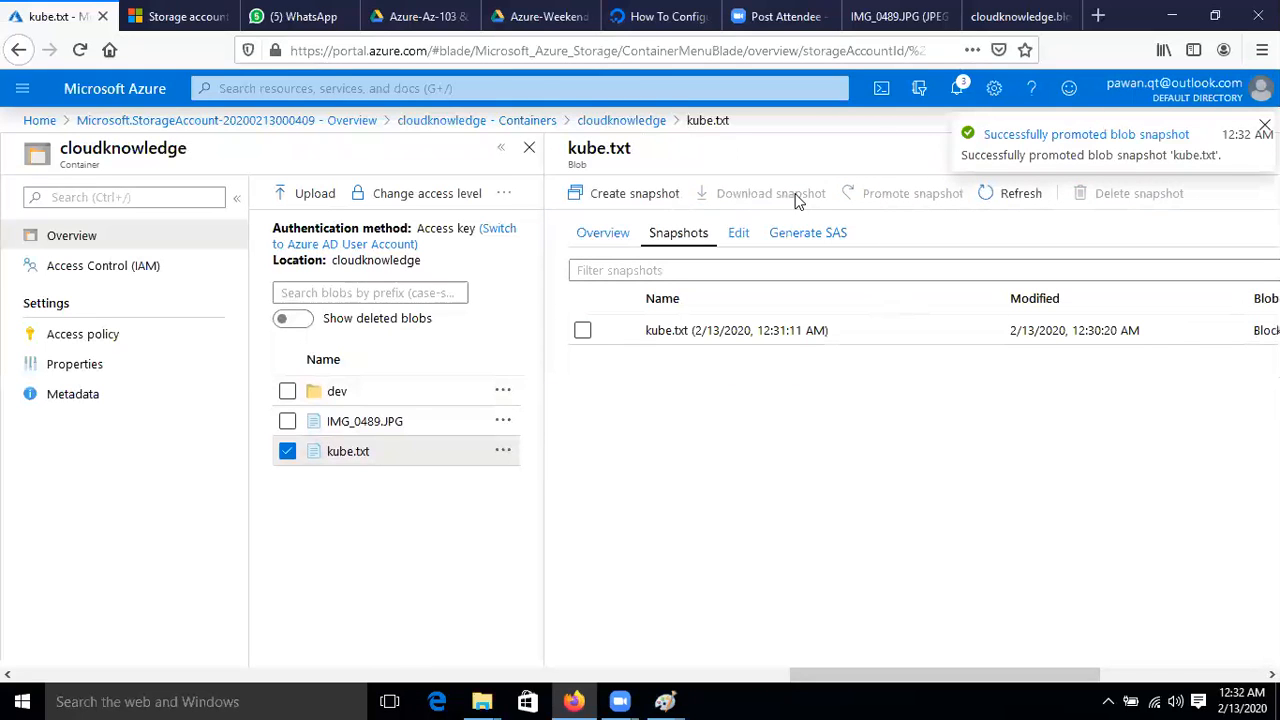
click(1020, 193)
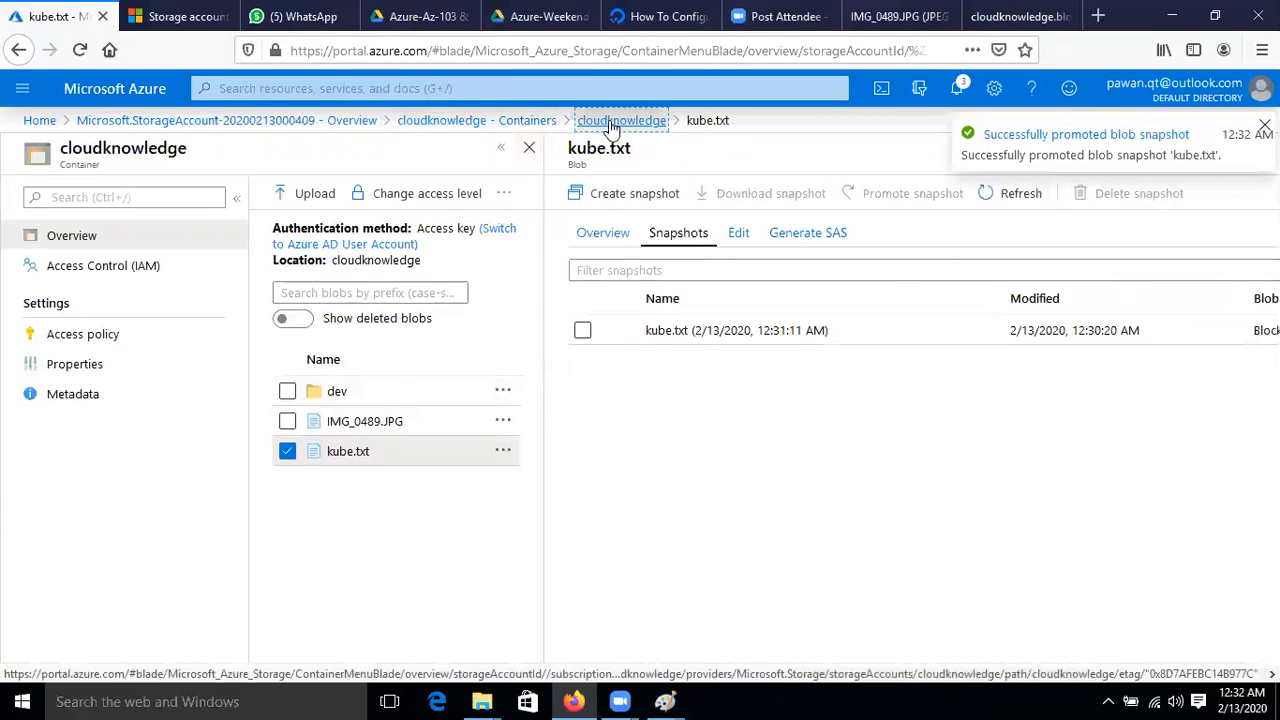
Step: Reopen kube.txt from the cloudknowledge container and refresh its editable contents to check the promoted version
click(610, 120)
click(350, 412)
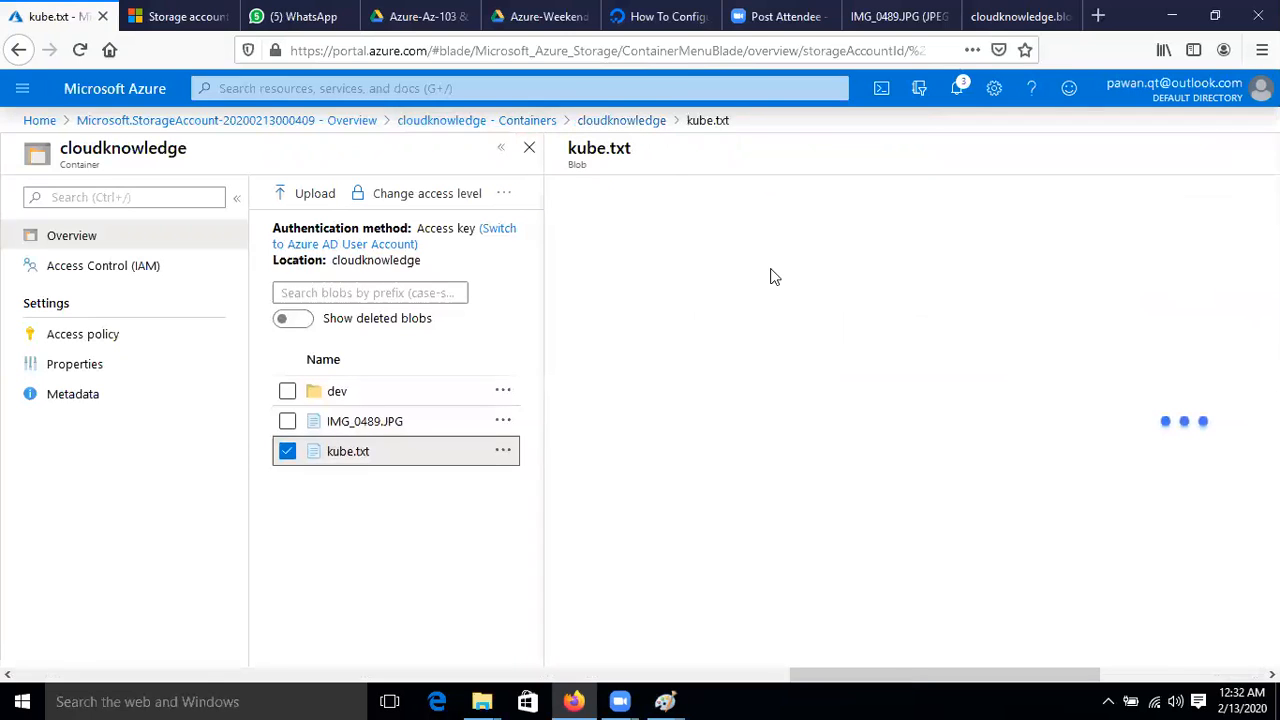
click(737, 233)
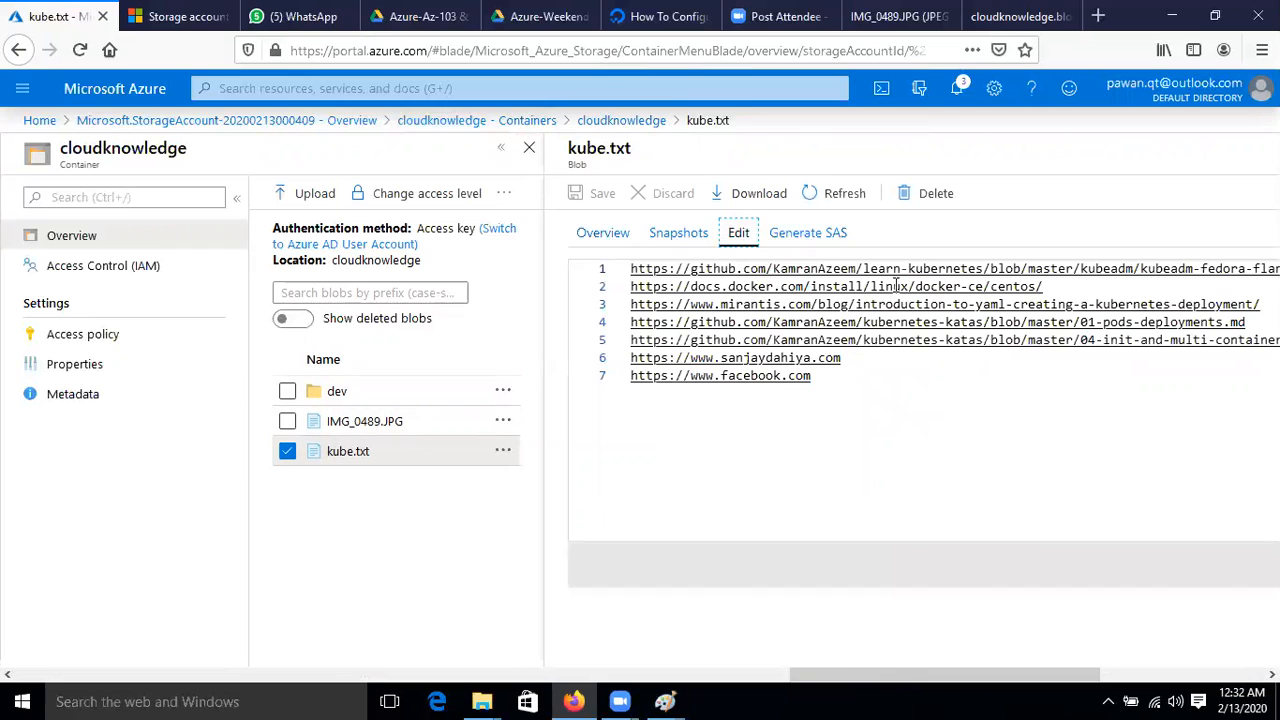
click(845, 193)
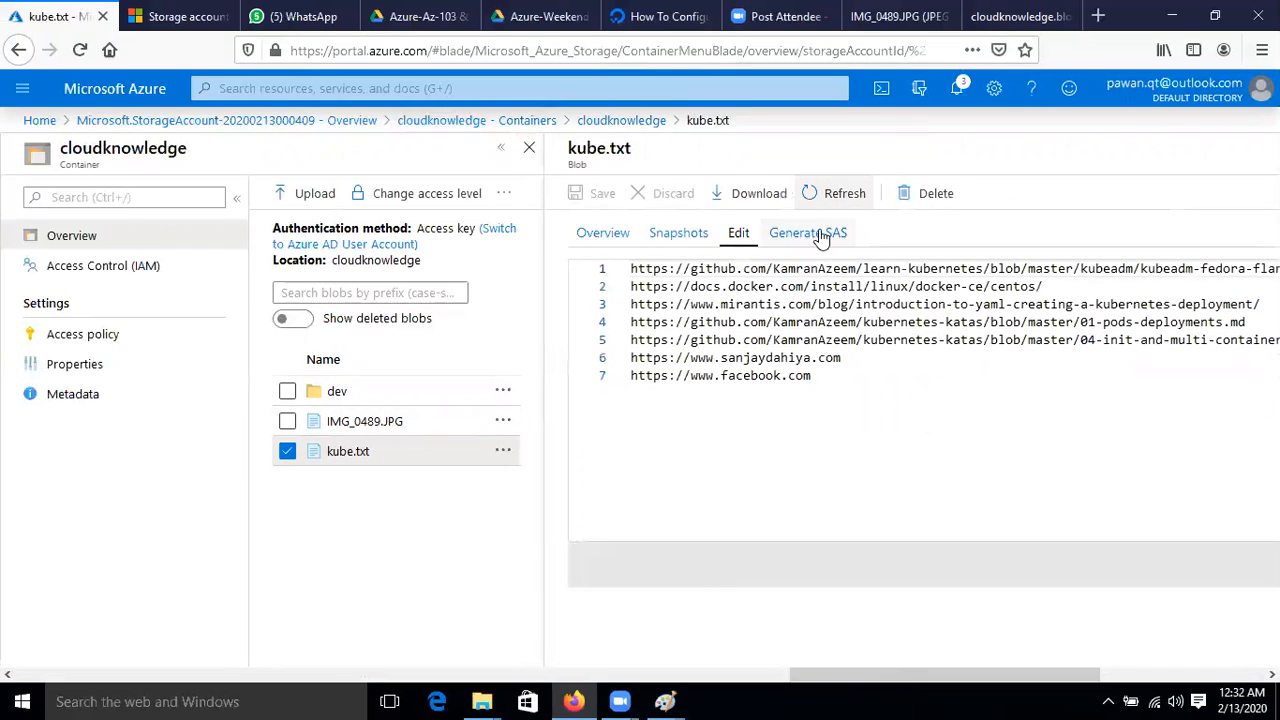
click(838, 193)
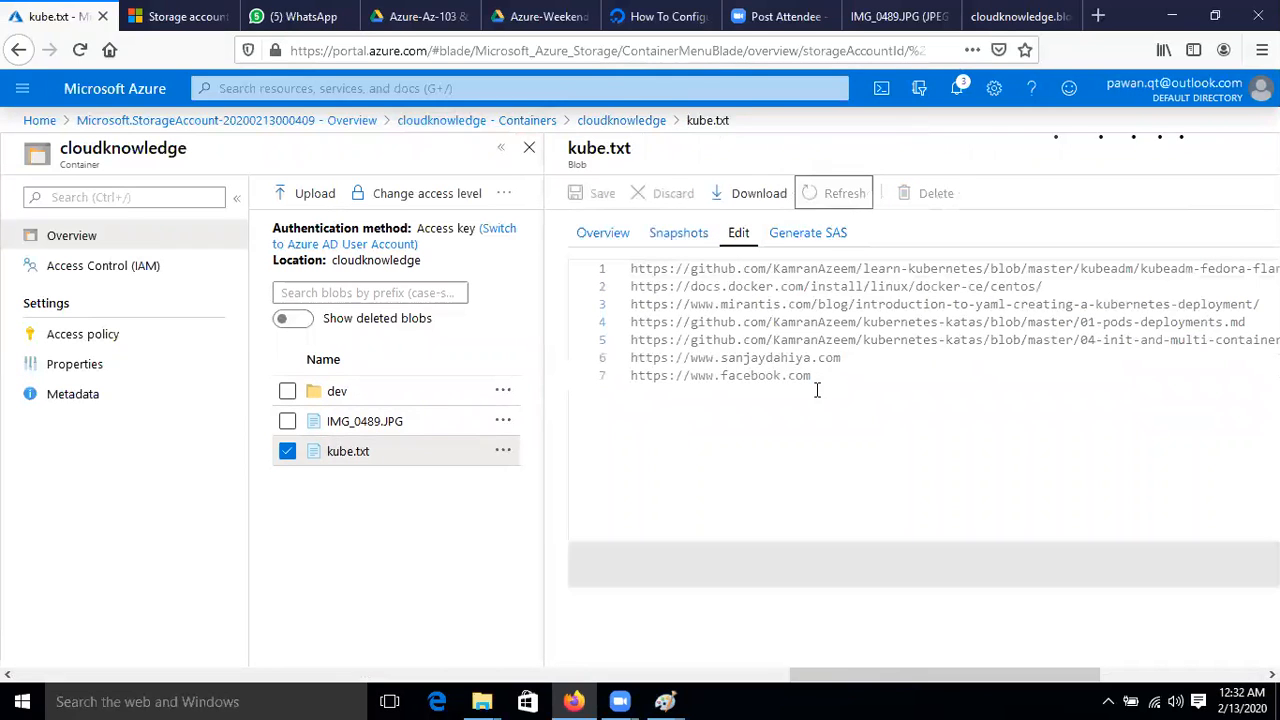
Step: Check the public kube.txt page, return to the portal, and refresh the blob's contents there
click(985, 10)
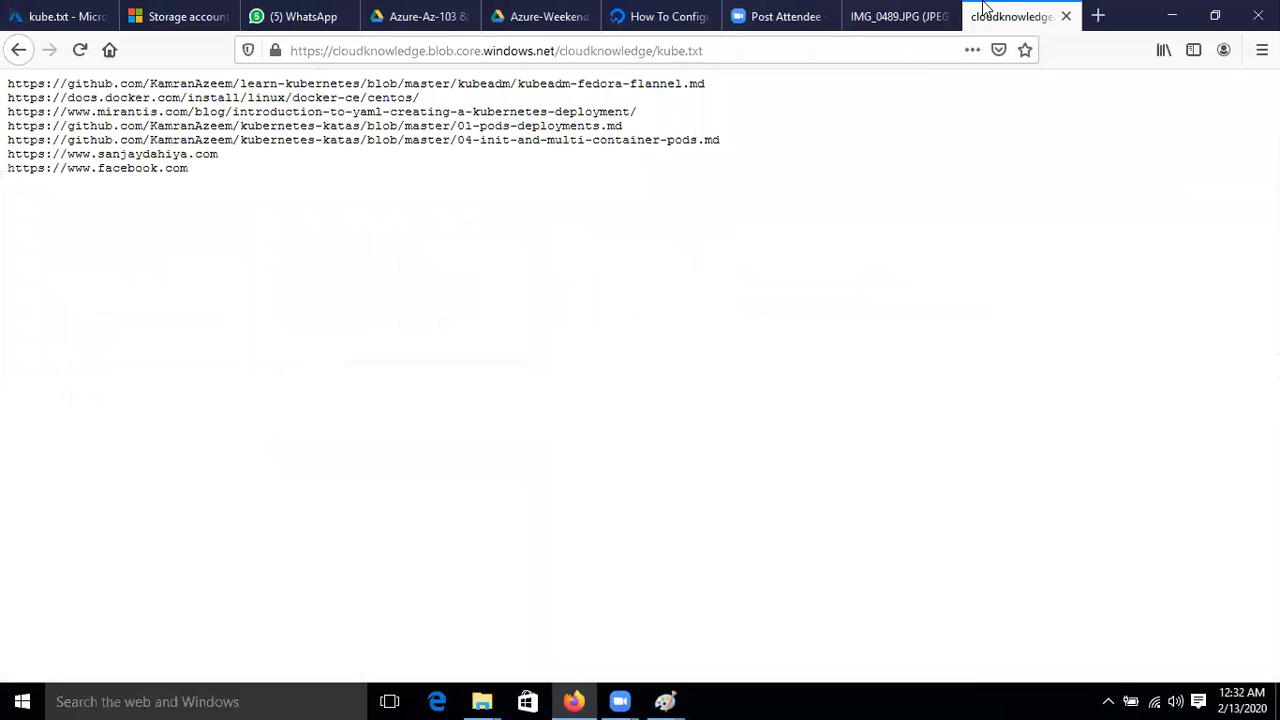
click(18, 10)
click(824, 193)
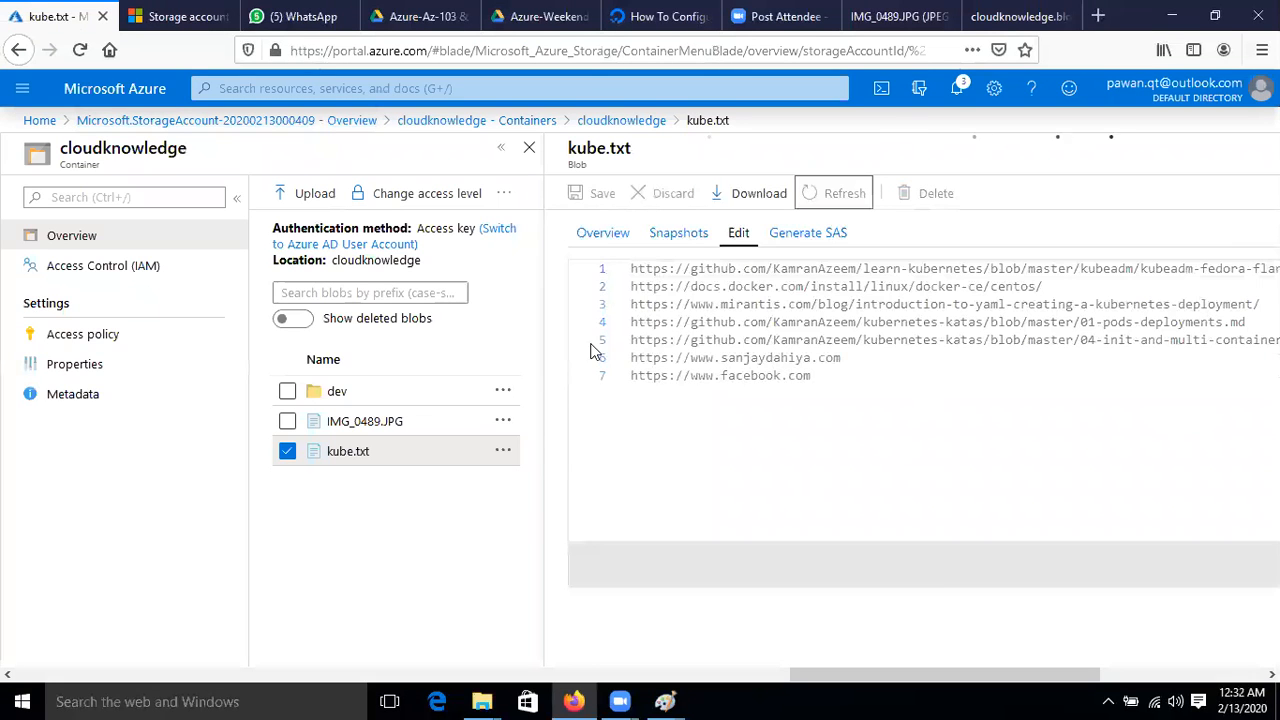
Step: Return to the cloudknowledge container, refresh its blob list, and review the overview properties of kube.txt
click(614, 120)
click(536, 193)
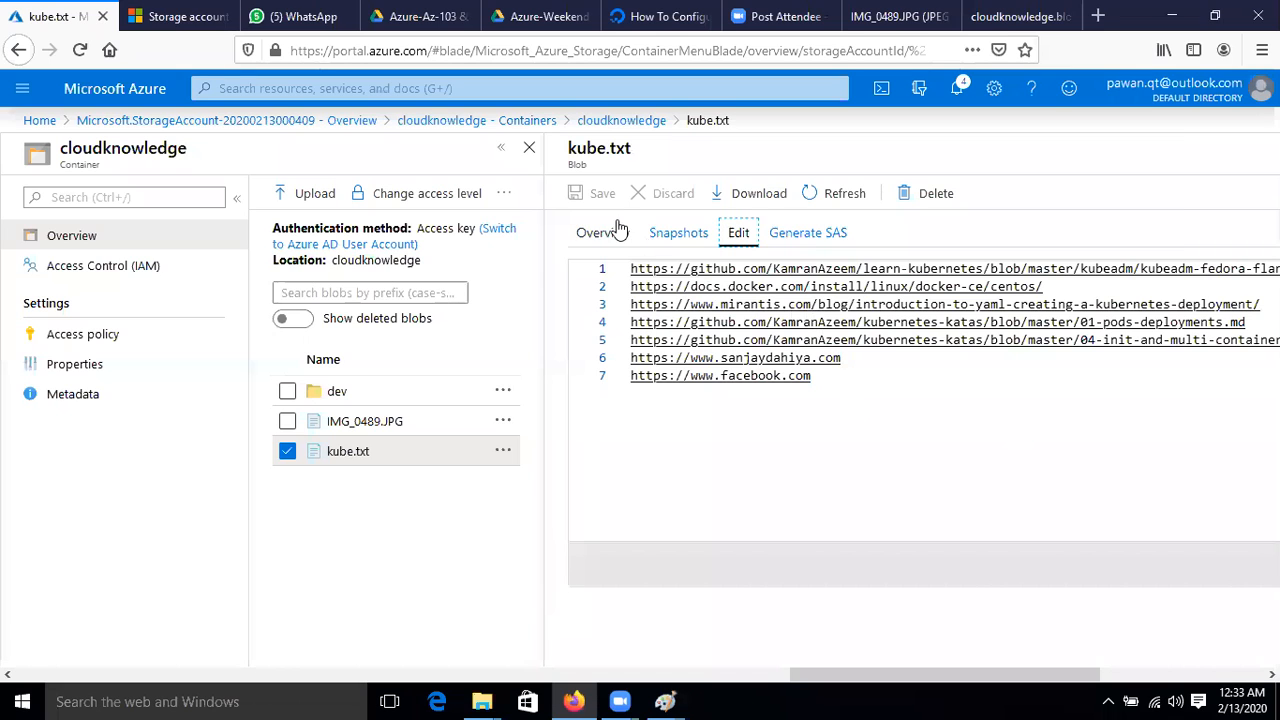
click(610, 120)
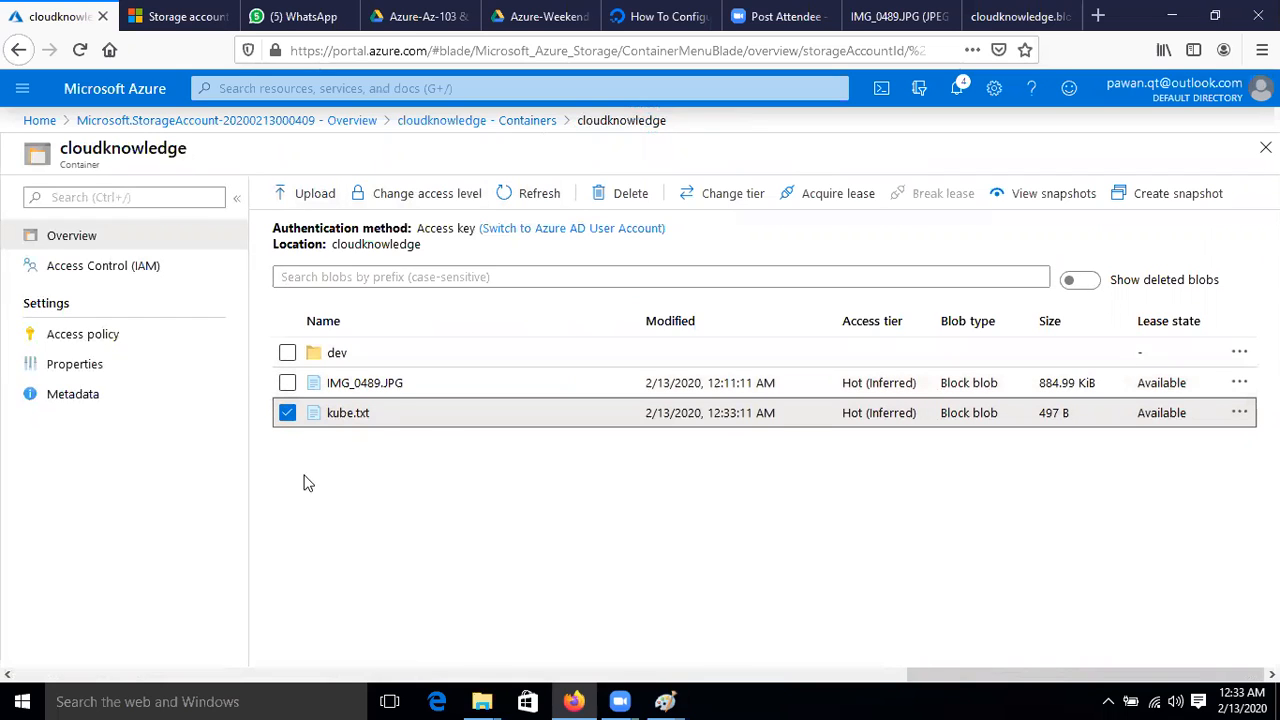
click(356, 413)
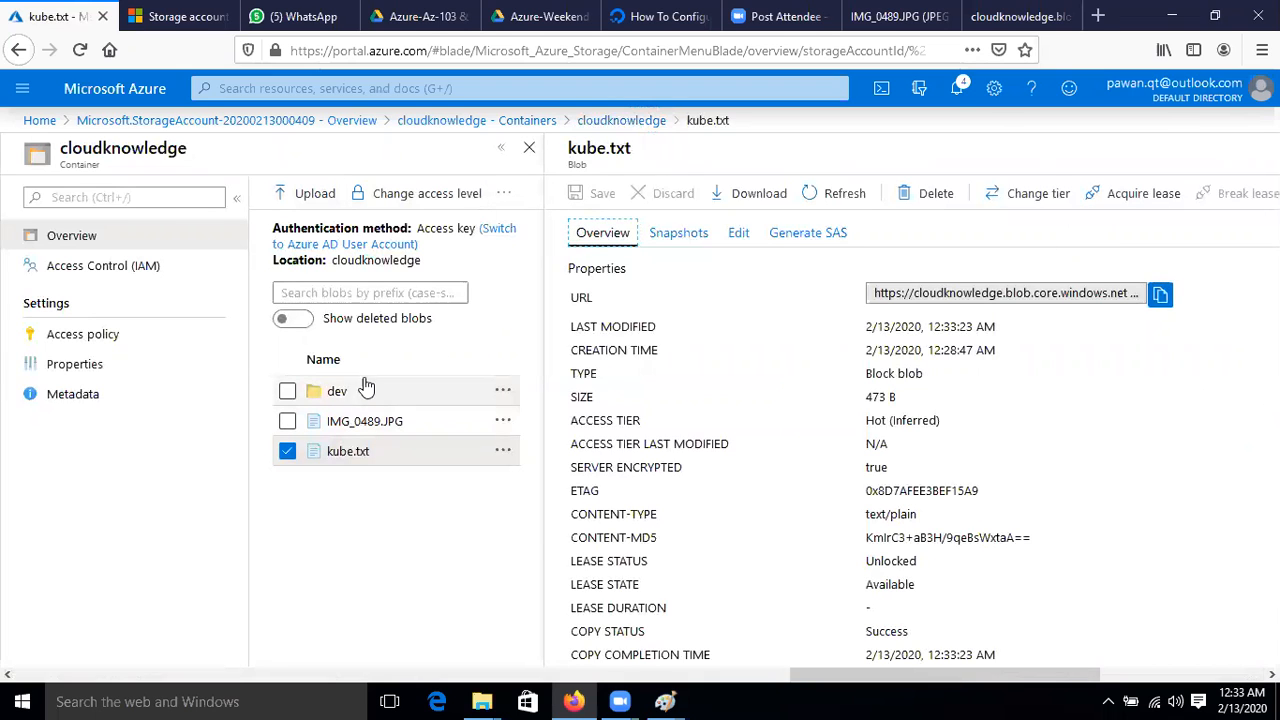
Step: View the snapshots of kube.txt from the container, select the existing snapshot, and examine the blob's current contents
click(620, 120)
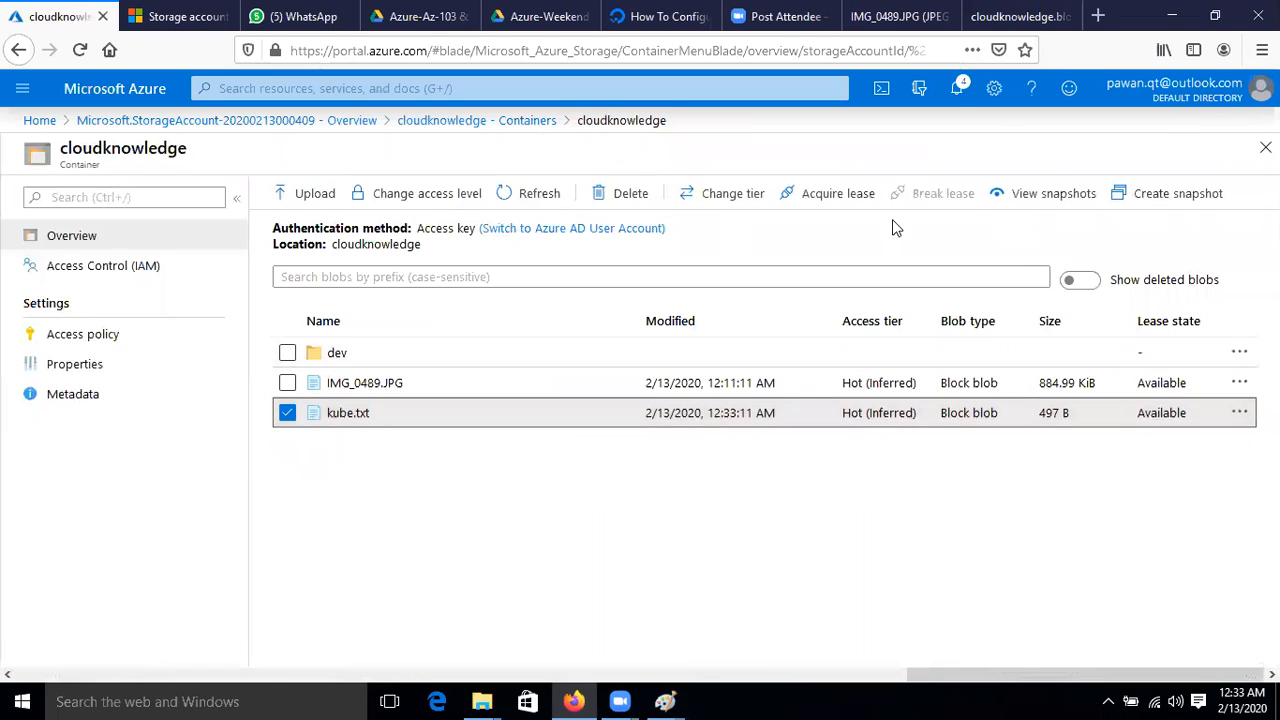
click(1046, 201)
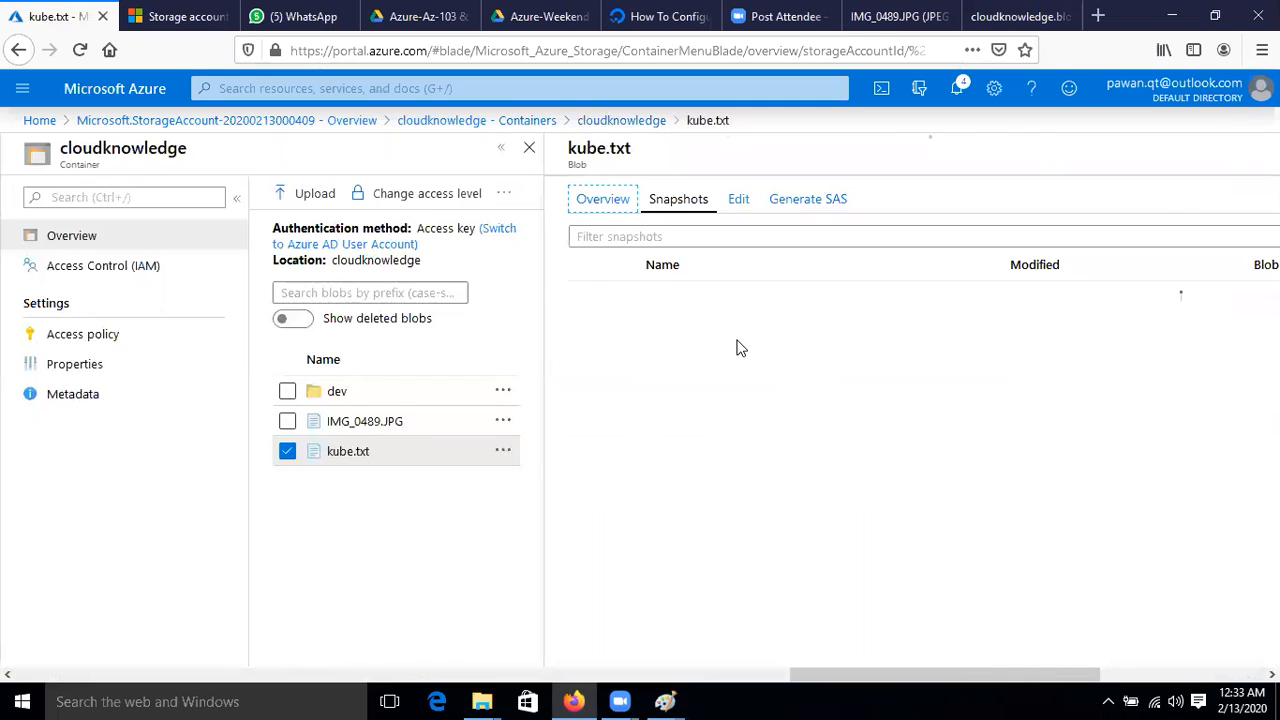
click(582, 330)
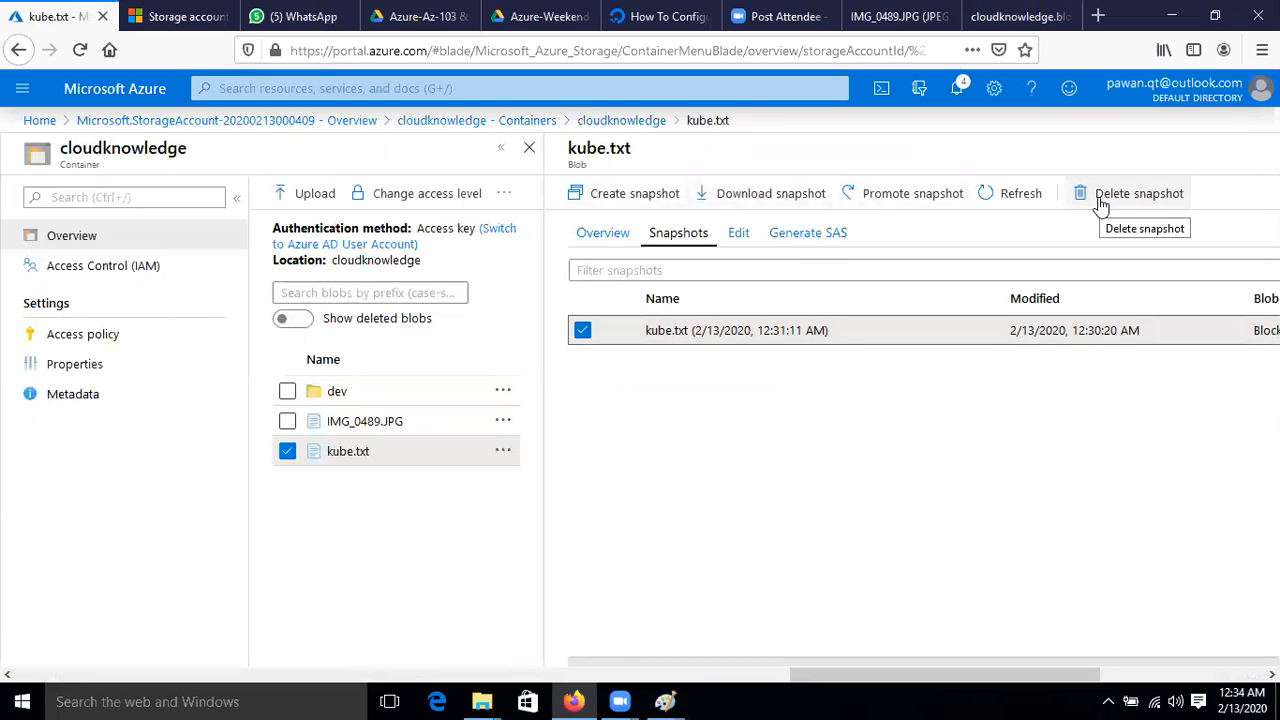
click(744, 236)
click(845, 380)
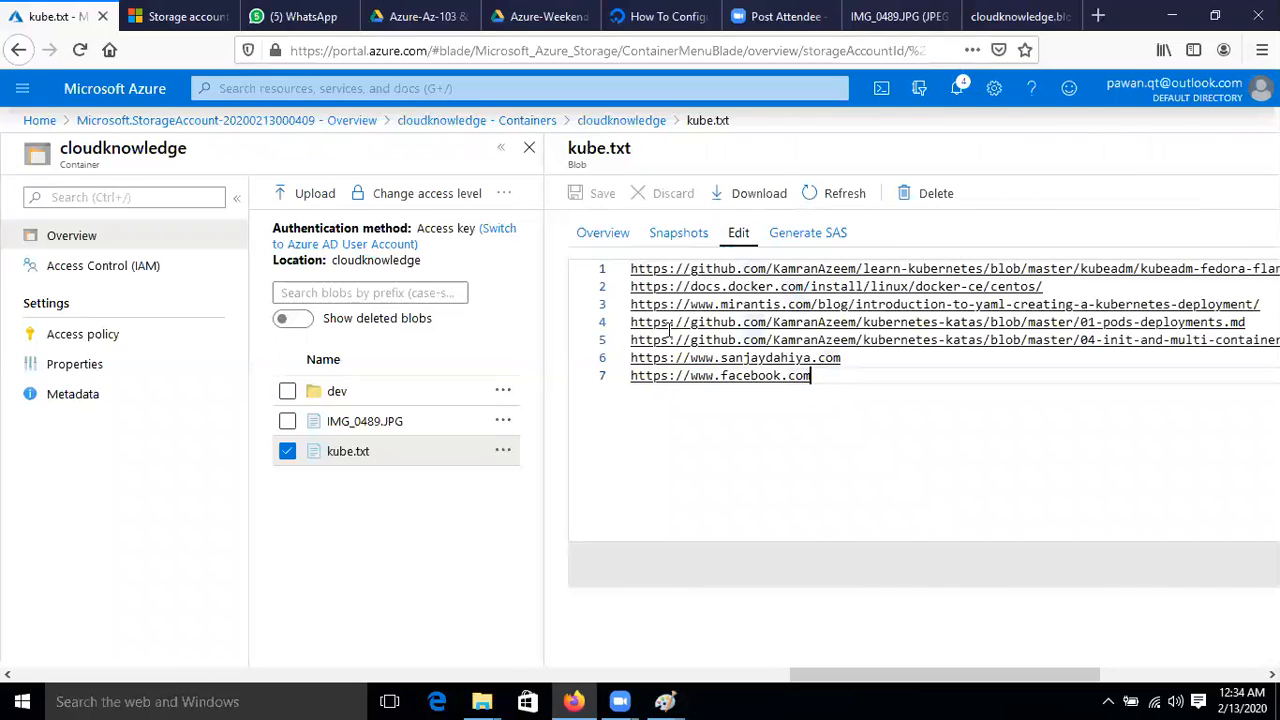
Step: Return to the cloudknowledge container and refresh its blob list to update the details of kube.txt
click(613, 118)
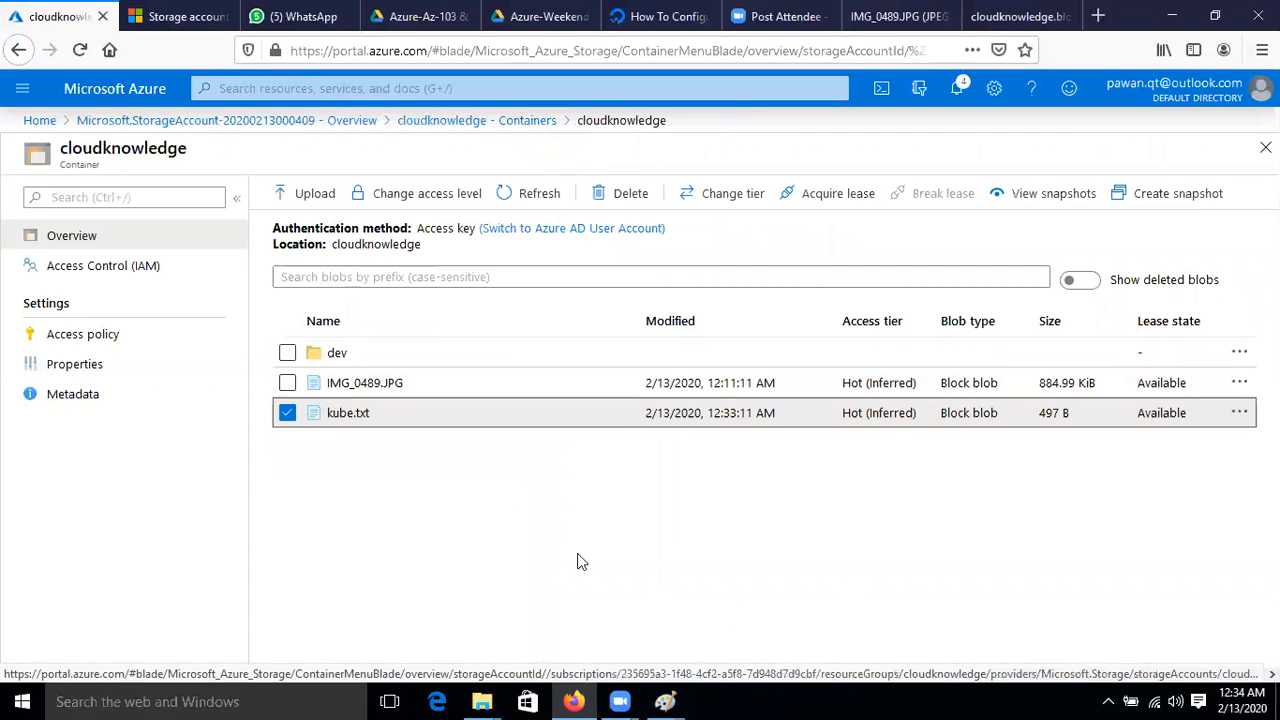
click(532, 197)
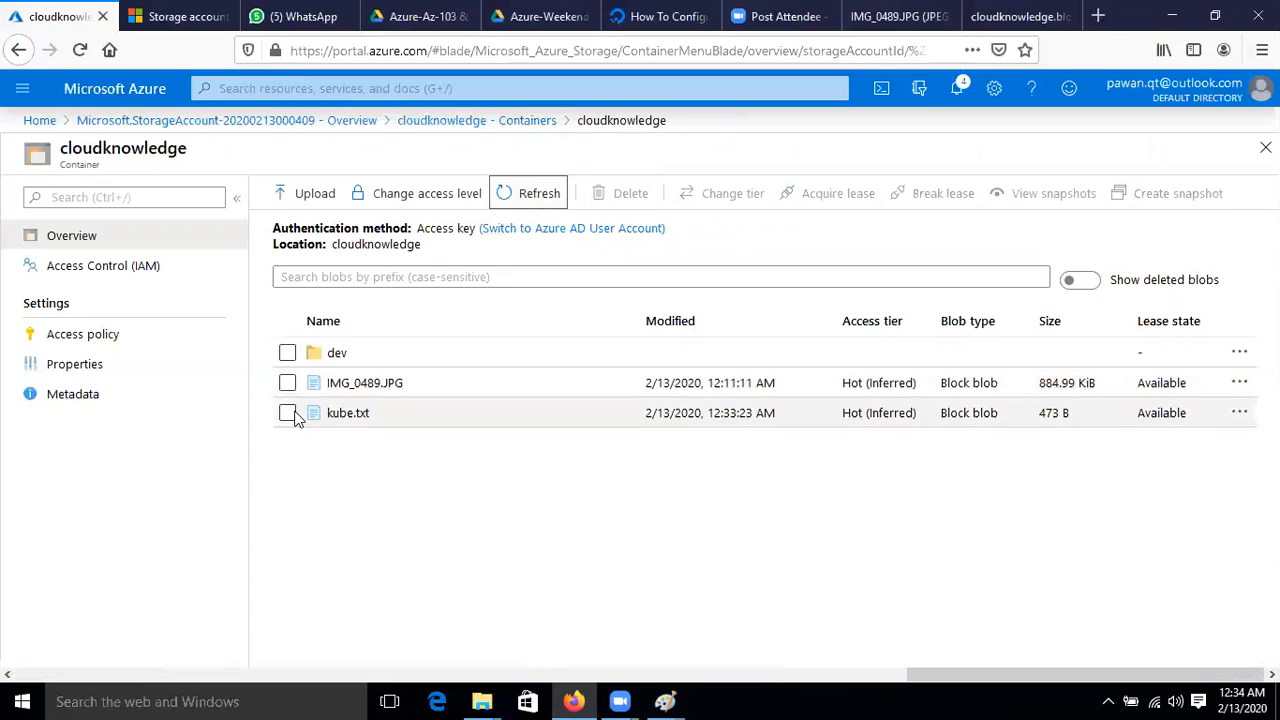
Step: Open kube.txt from the cloudknowledge container for viewing and examine its current contents
click(288, 413)
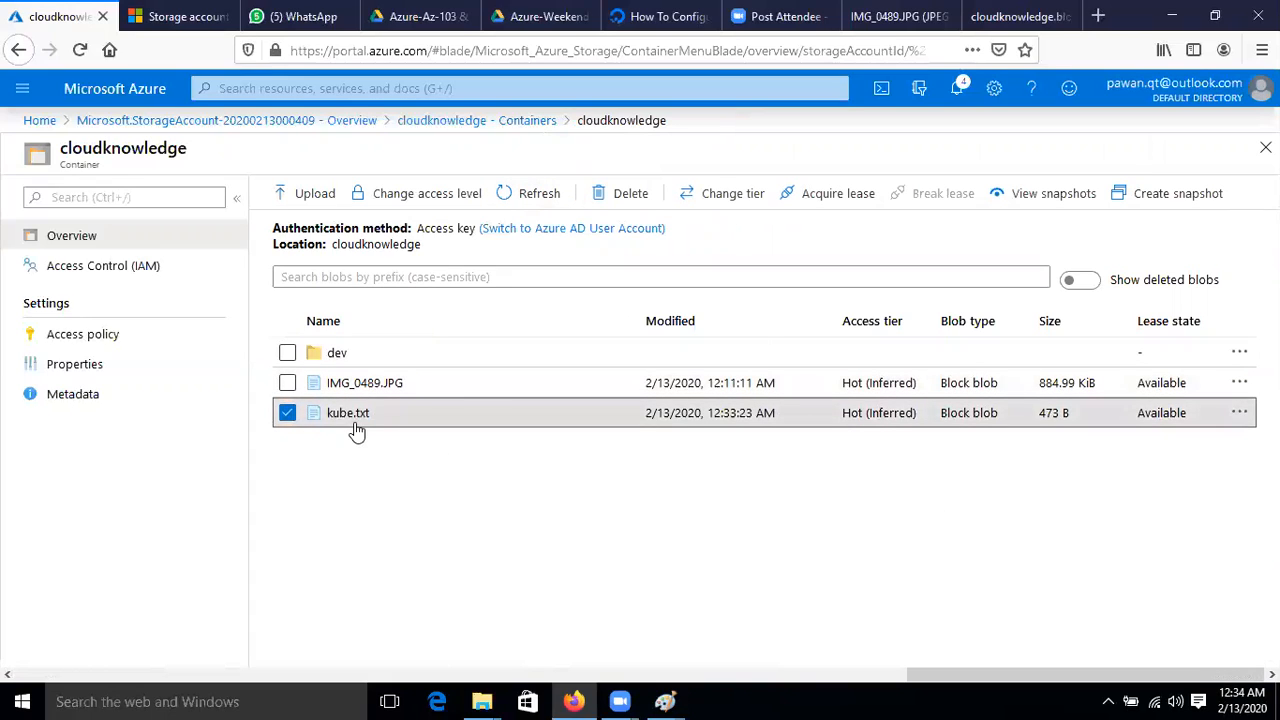
click(1239, 411)
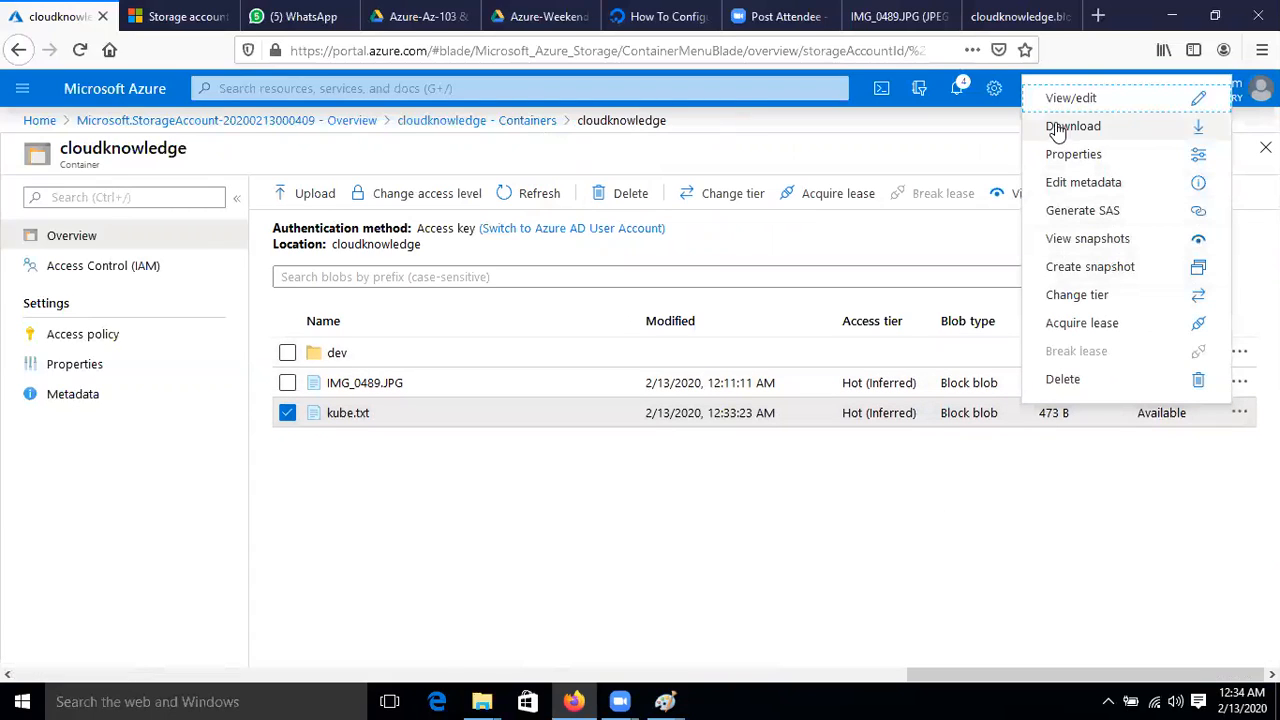
click(1155, 101)
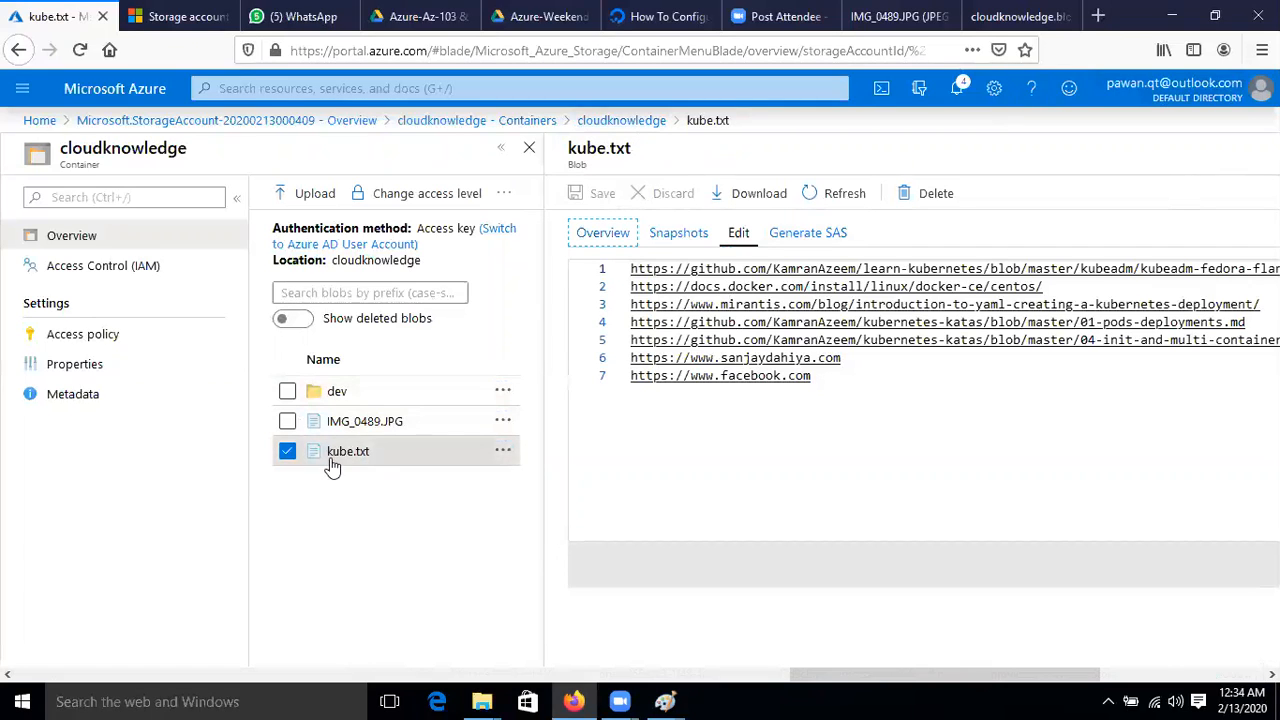
click(833, 382)
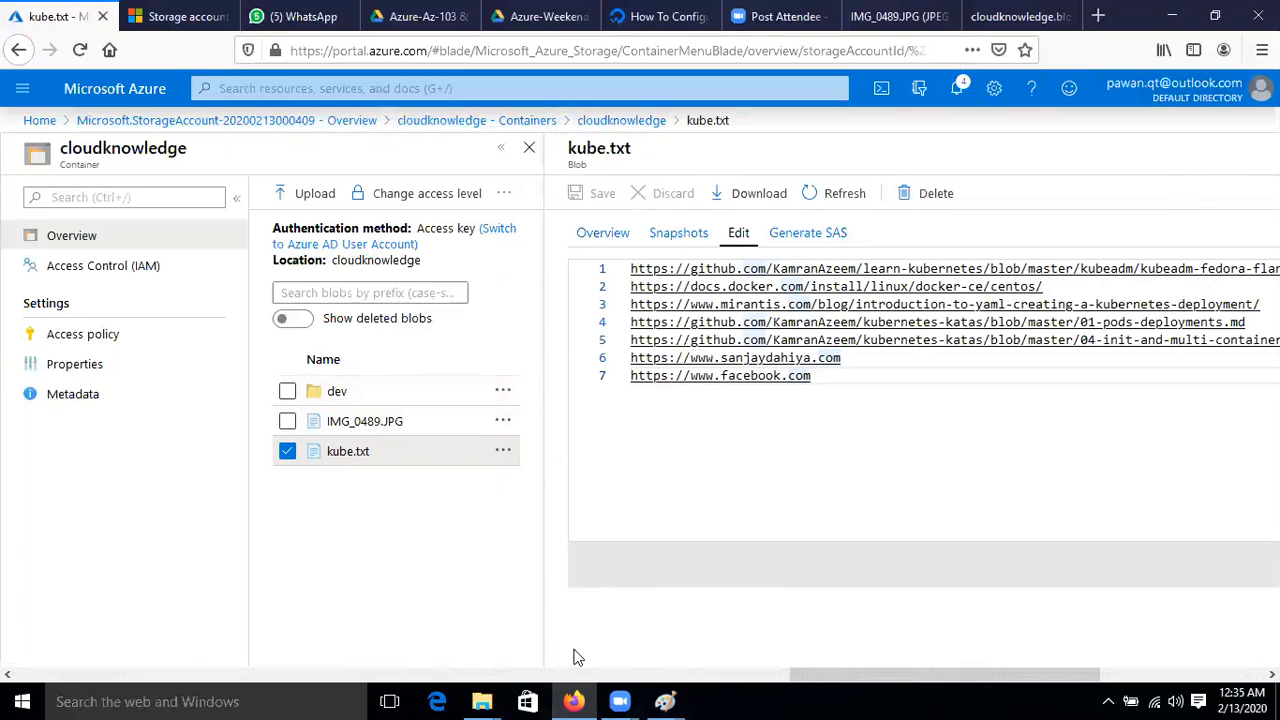
Step: Switch to Paint and draw a rectangle about 193 × 114 px containing rectangles about 126 × 66 px and 116 × 15 px, then return to the portal
mouse_move(665, 701)
click(870, 610)
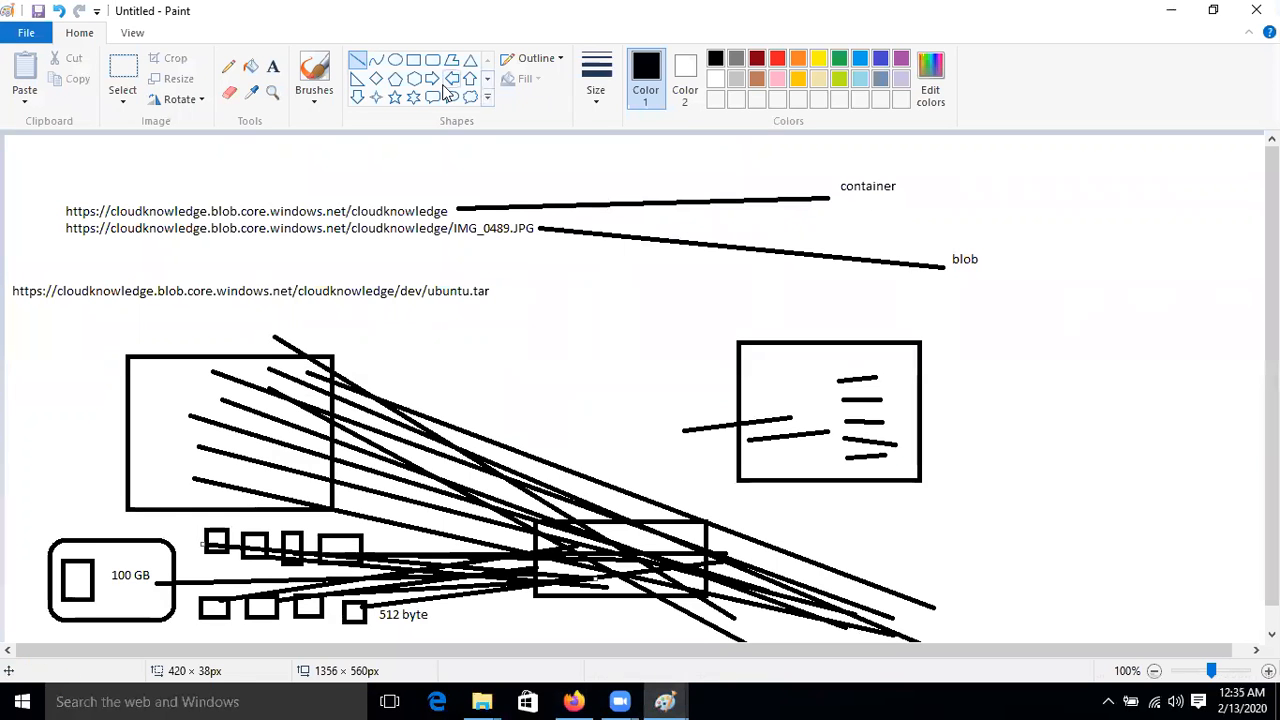
click(413, 61)
mouse_move(1042, 181)
mouse_down()
mouse_move(1218, 306)
mouse_move(1222, 288)
mouse_up()
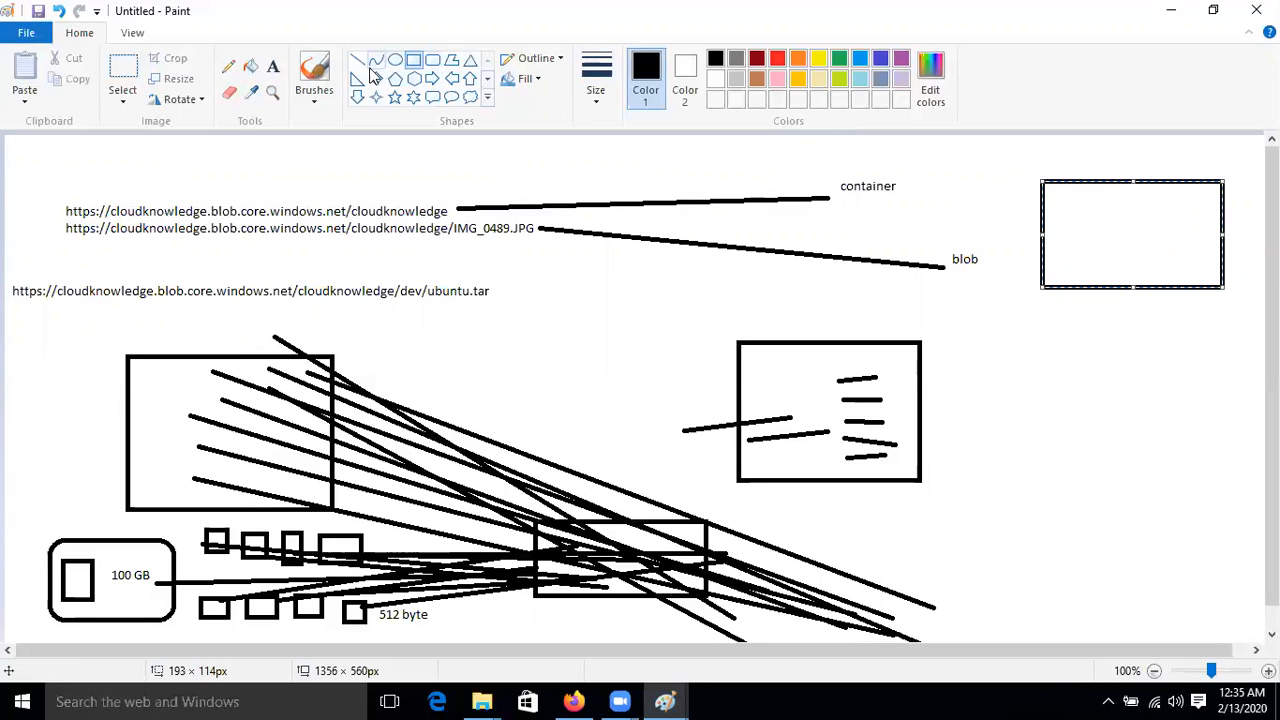
drag(1068, 192, 1186, 252)
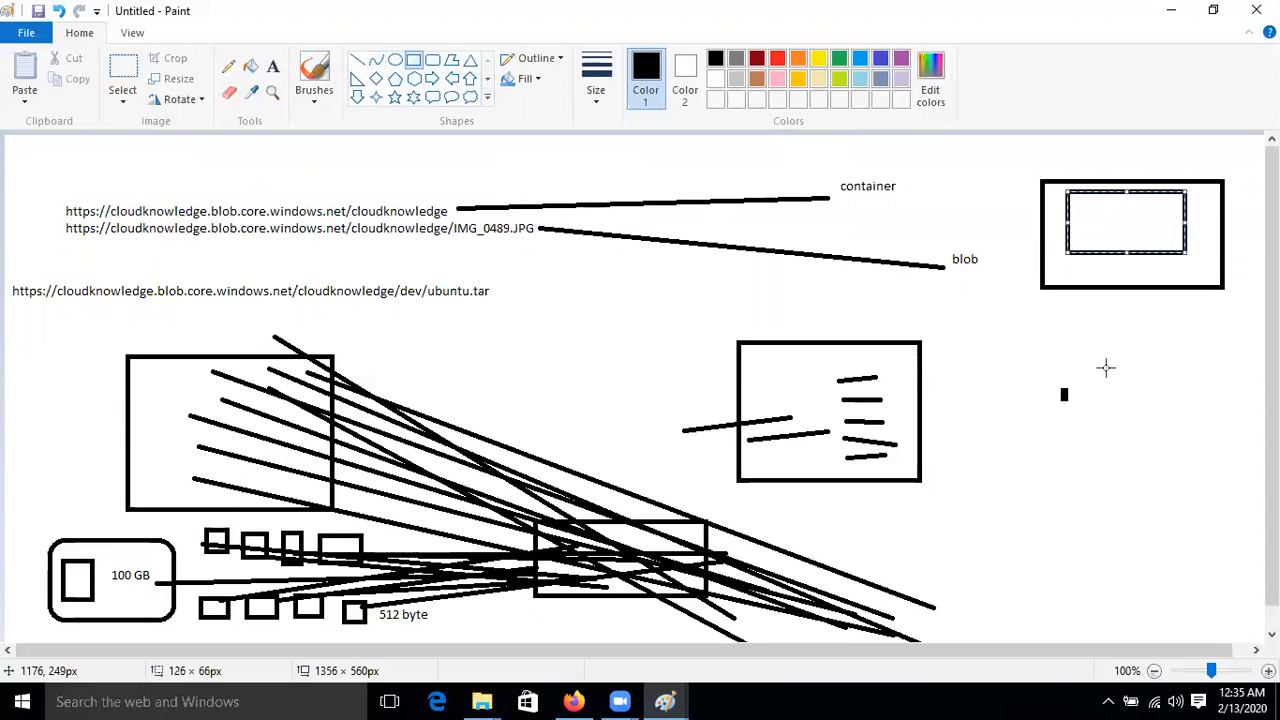
click(1106, 368)
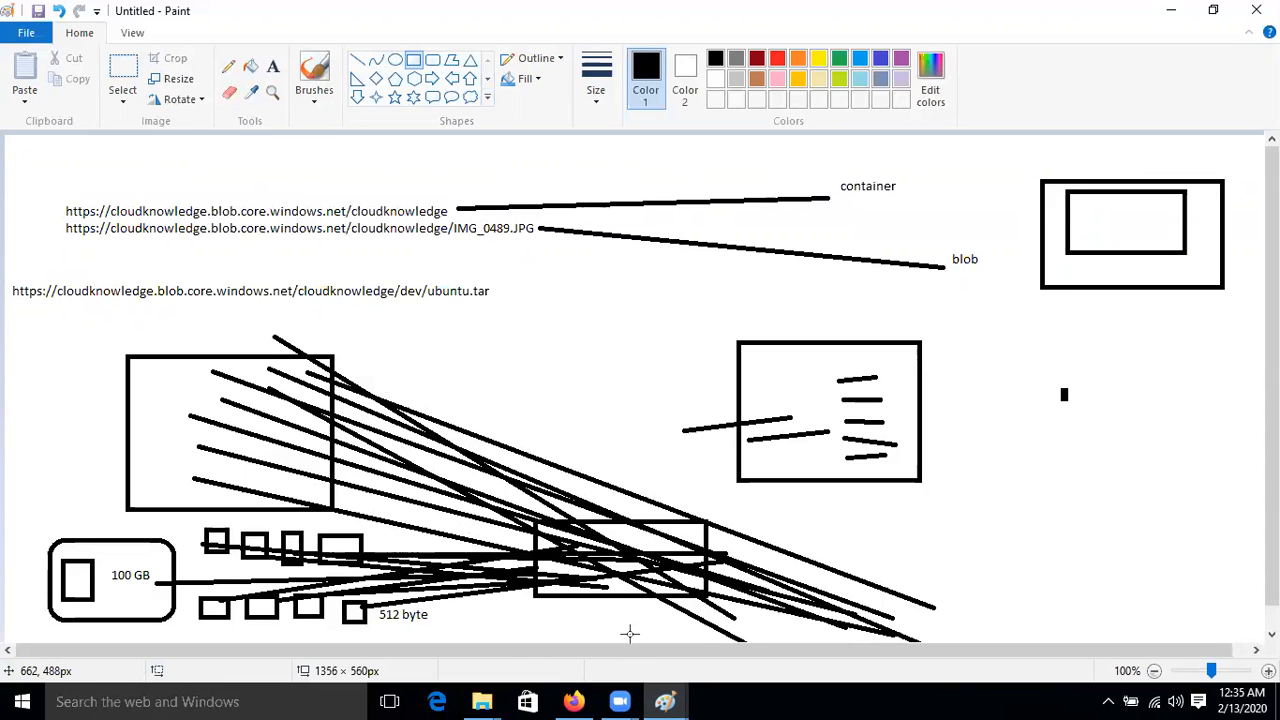
drag(1080, 223, 1196, 238)
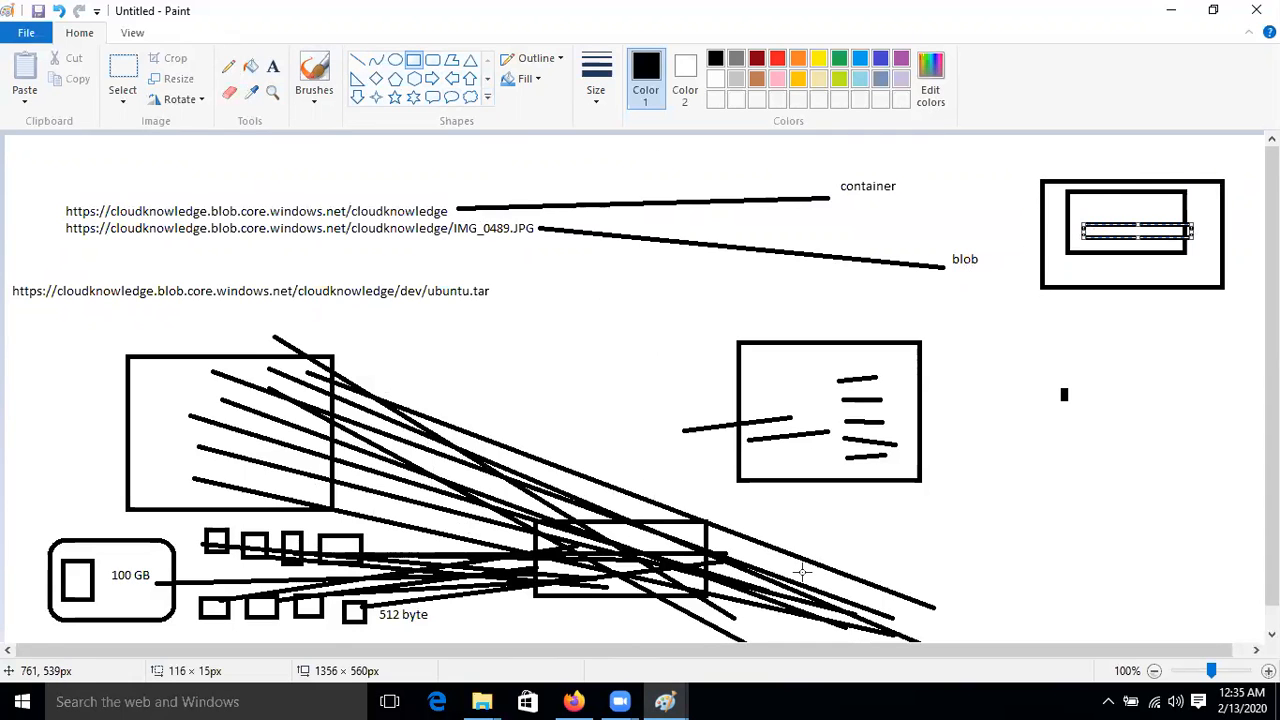
key(alt+Tab)
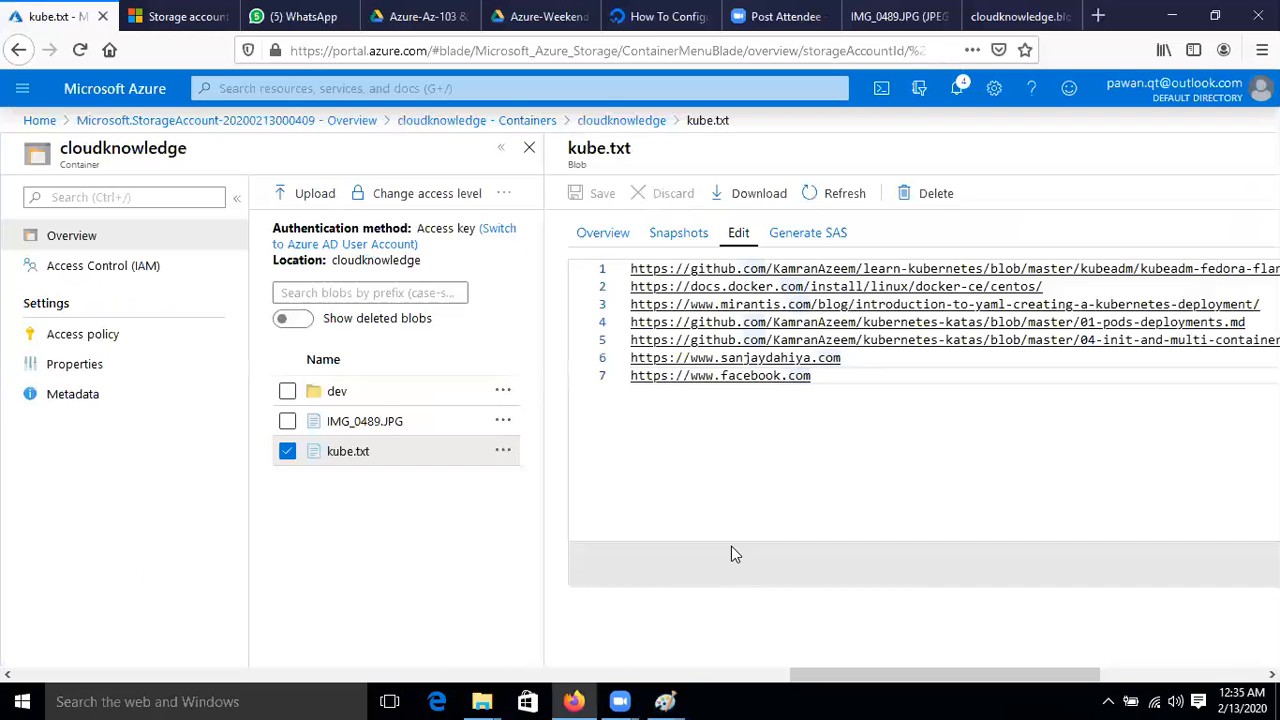
Step: Return to the cloudknowledge container, refresh its blob list, and open the properties of kube.txt
click(617, 121)
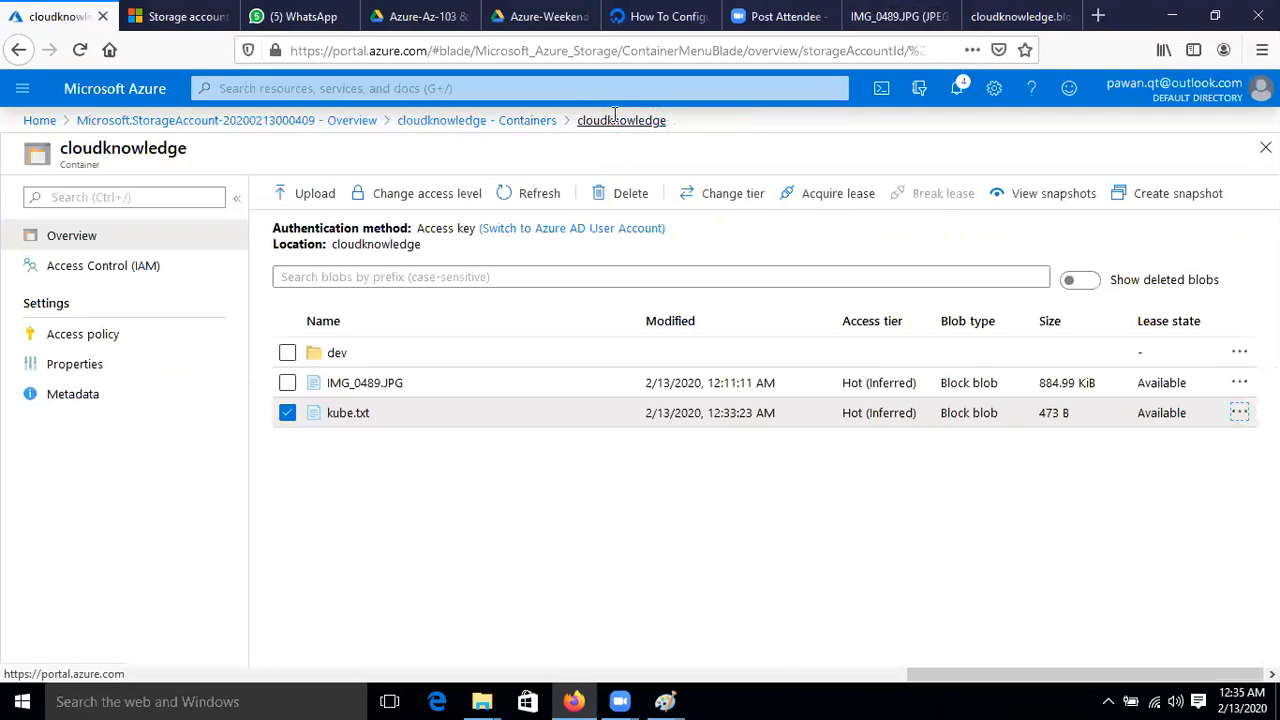
click(533, 197)
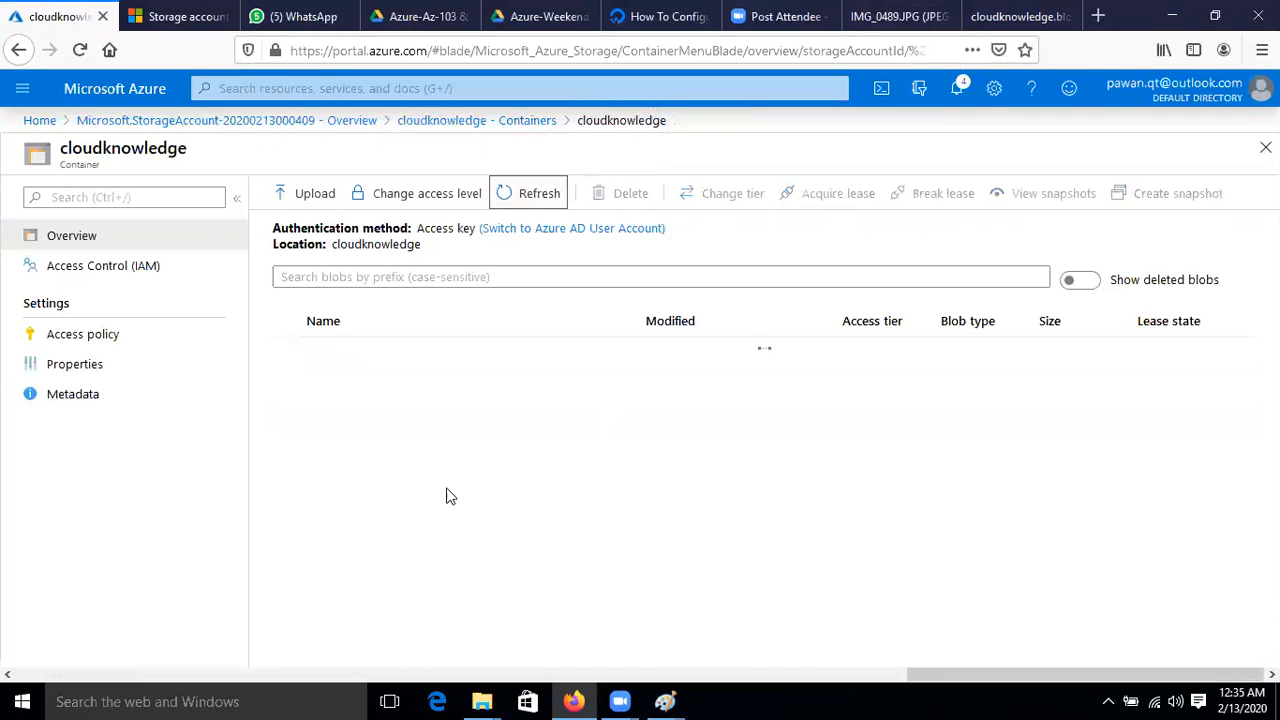
click(287, 413)
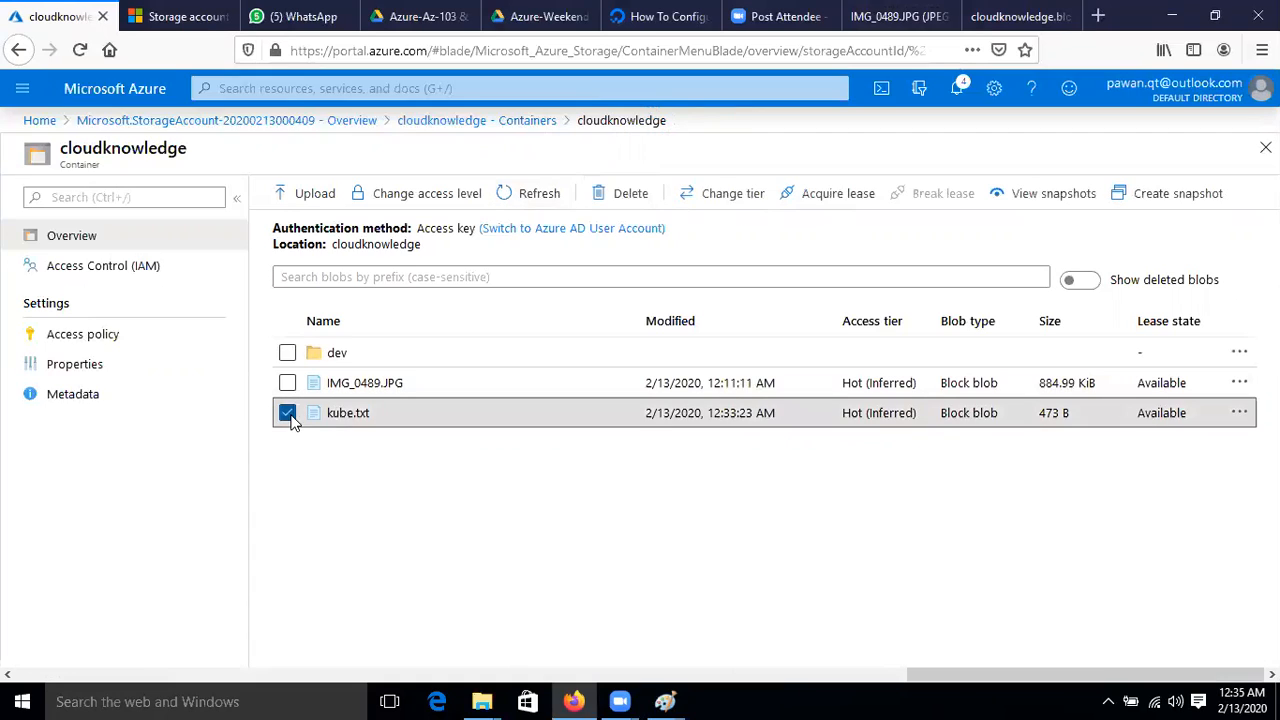
click(1239, 412)
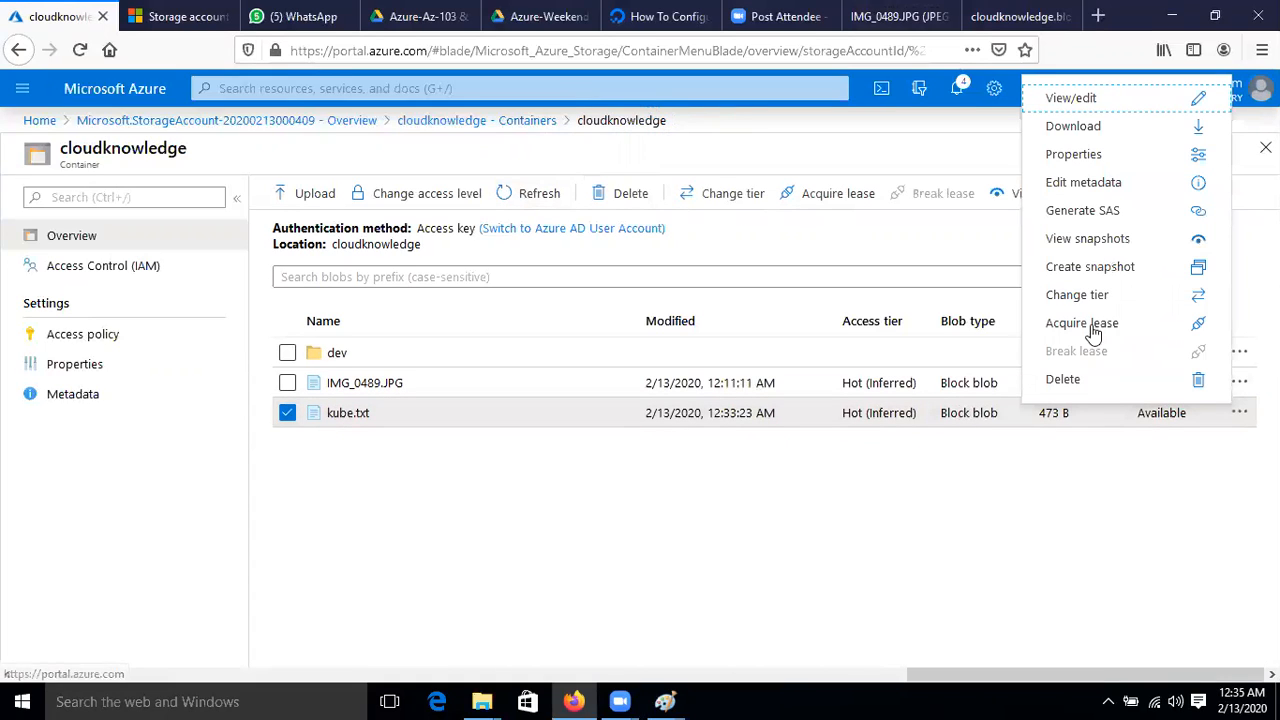
click(1052, 158)
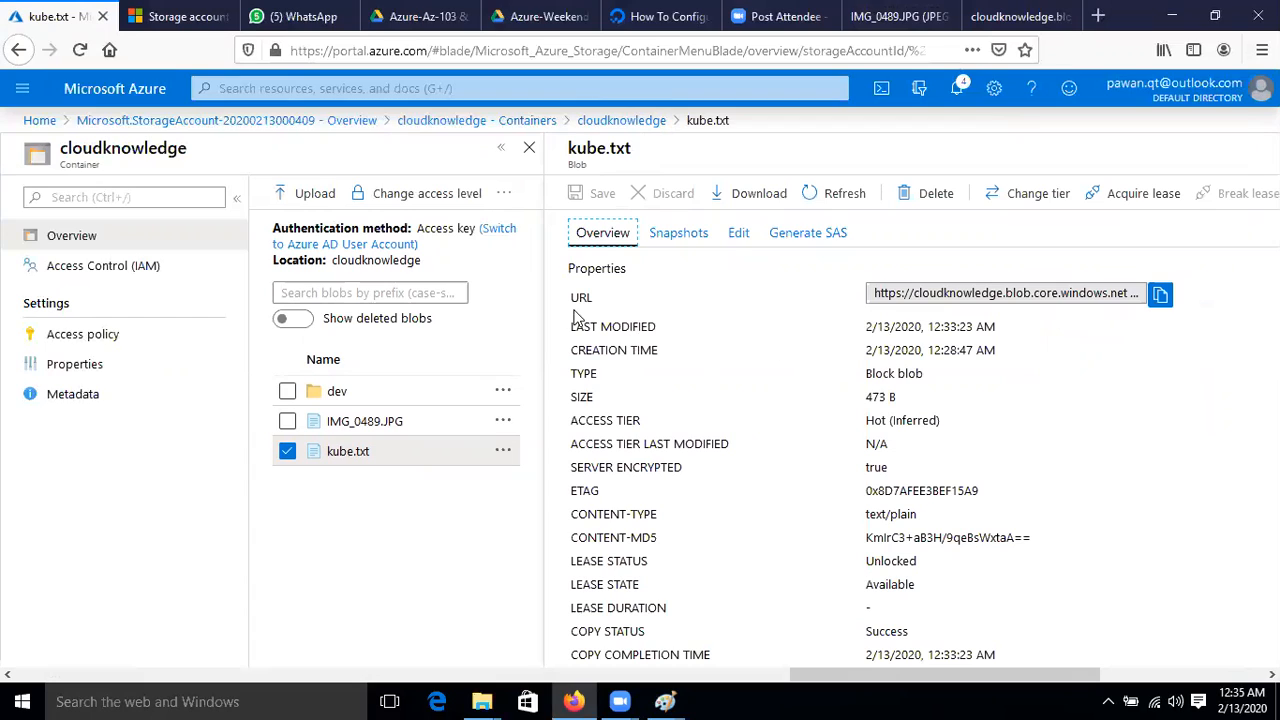
Step: Examine the properties of kube.txt, from its URL, dates, size and access tier down to its copy status and completion time
click(1162, 296)
drag(578, 326, 945, 345)
drag(562, 350, 1048, 357)
drag(652, 376, 1001, 400)
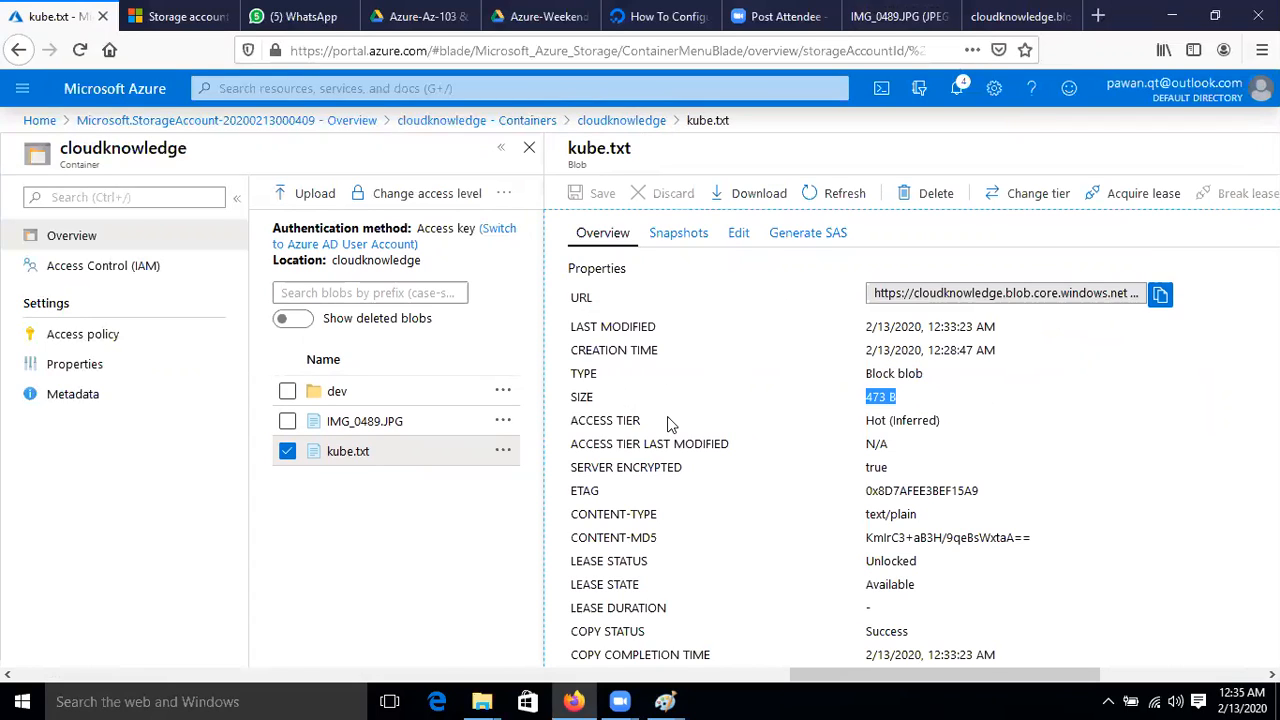
drag(667, 416, 973, 422)
drag(775, 445, 913, 457)
click(858, 470)
drag(673, 516, 967, 521)
drag(738, 548, 781, 572)
scroll(810, 576, down, 3)
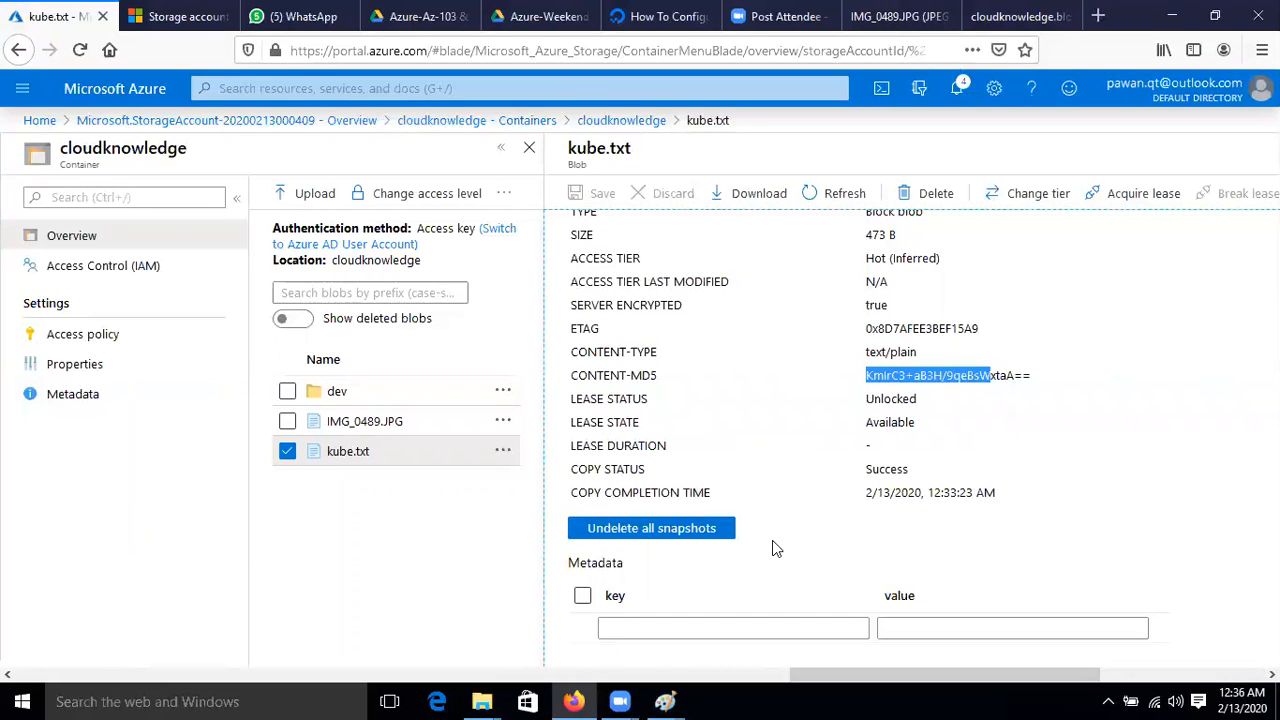
drag(617, 470, 1025, 473)
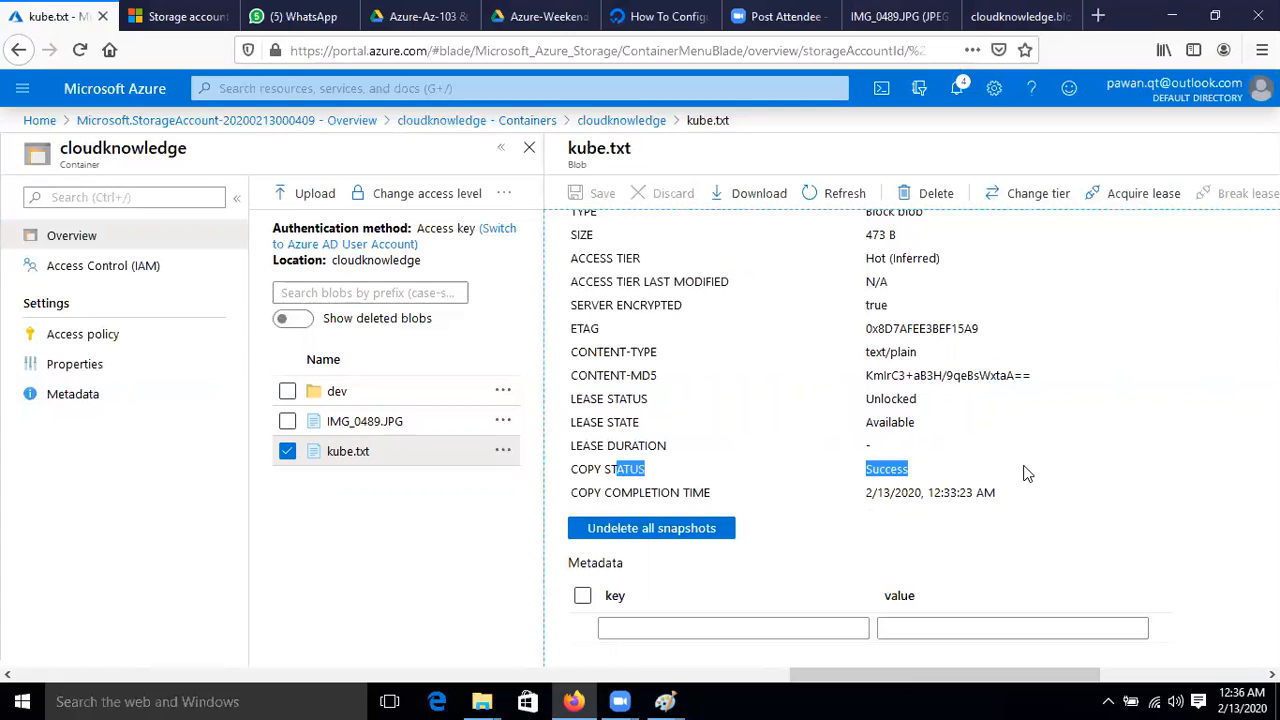
drag(864, 493, 958, 493)
scroll(958, 493, up, 3)
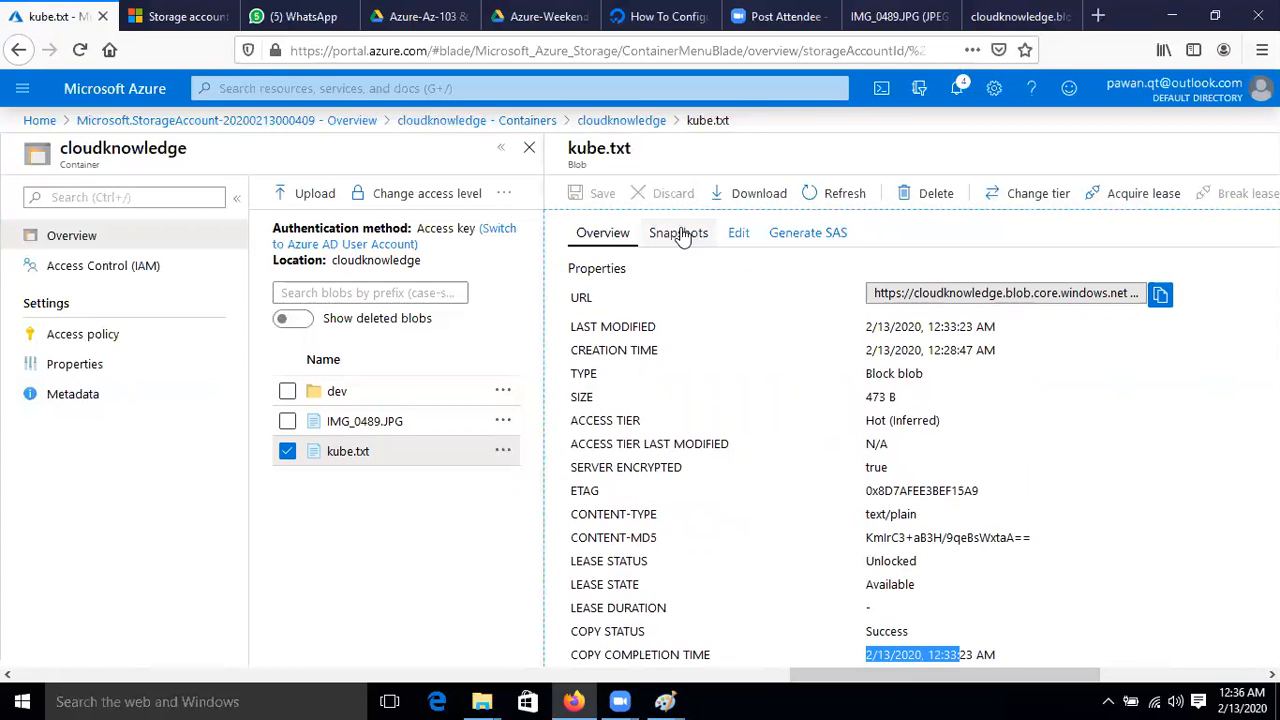
Step: Review the snapshots, editable contents and shared access signature options of kube.txt, and return to the cloudknowledge container
click(679, 233)
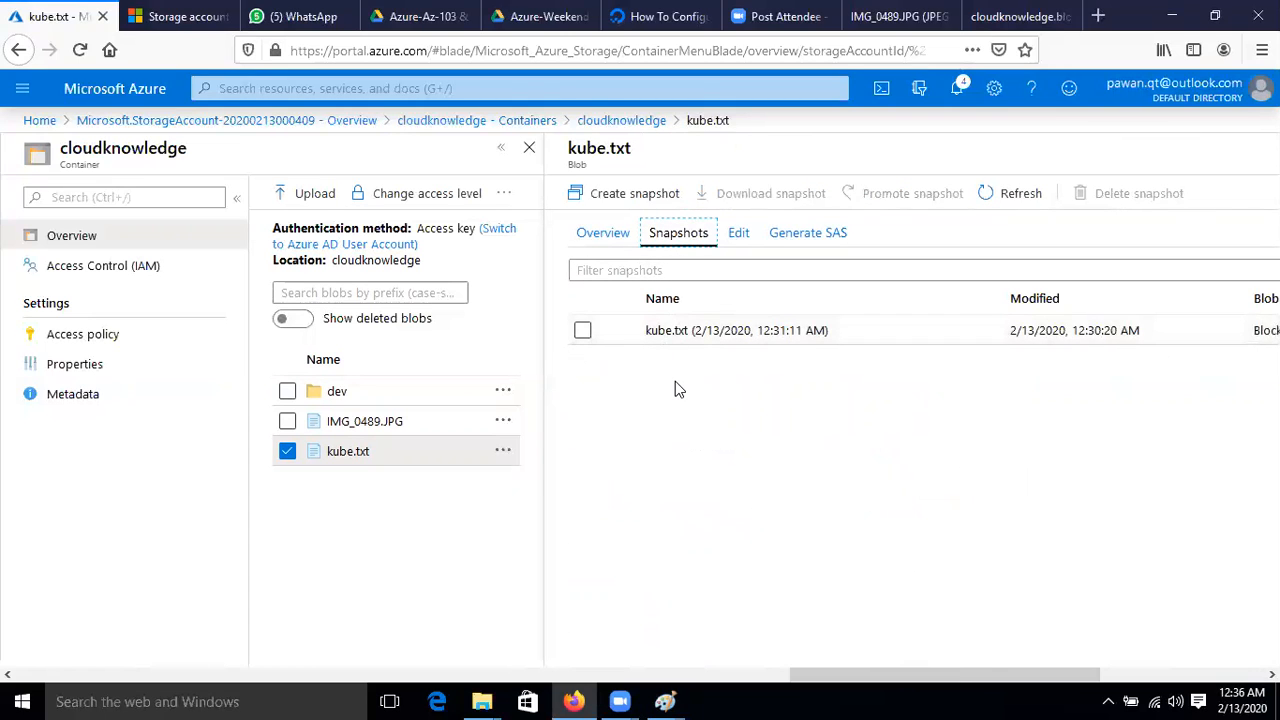
click(737, 234)
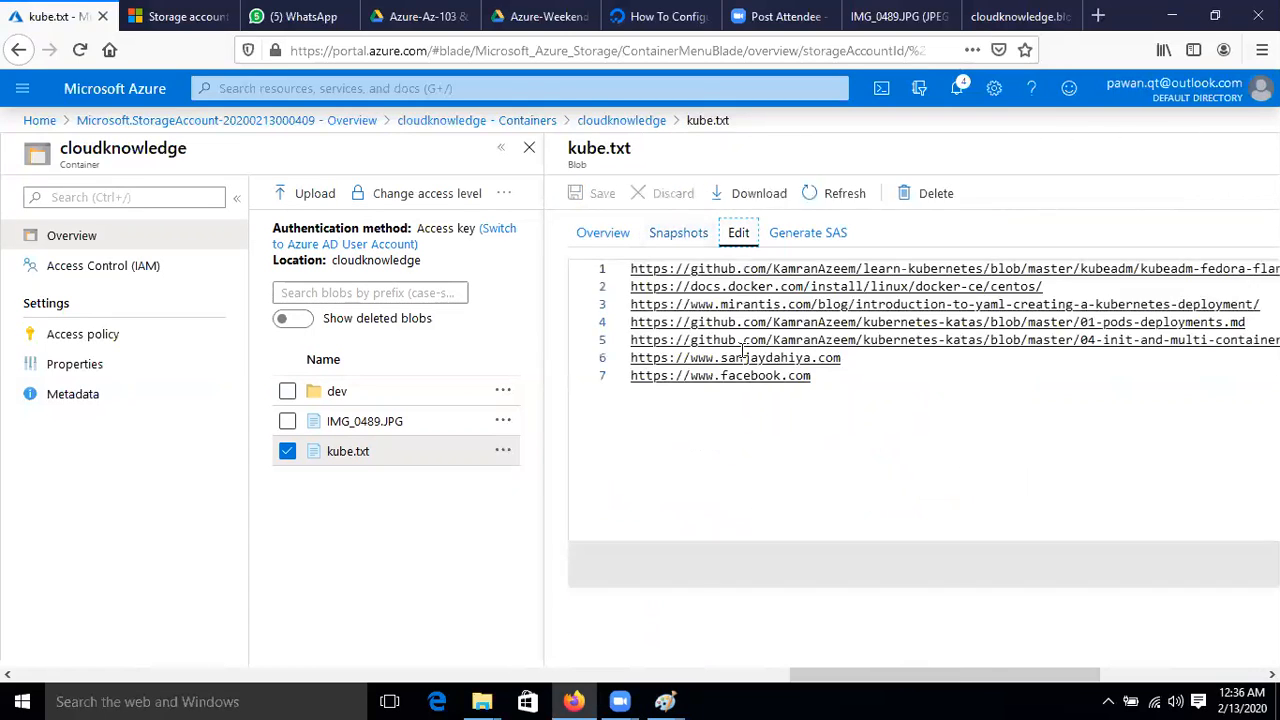
click(805, 234)
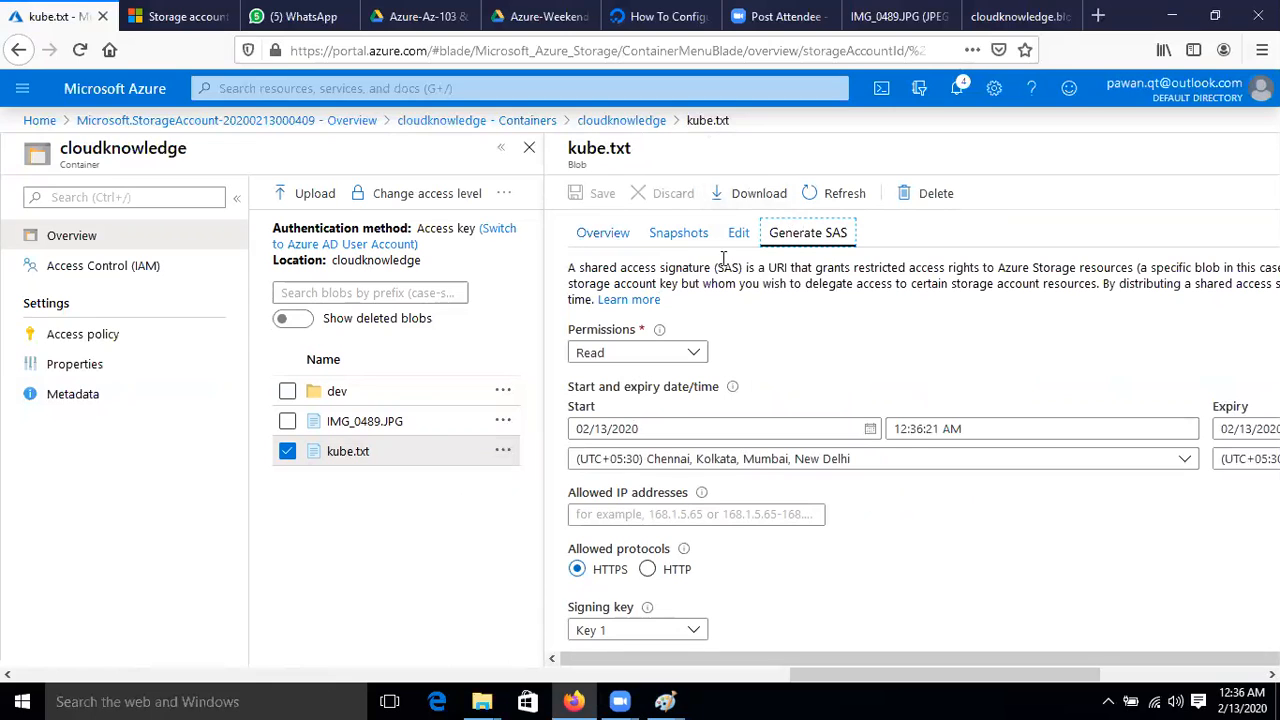
click(652, 120)
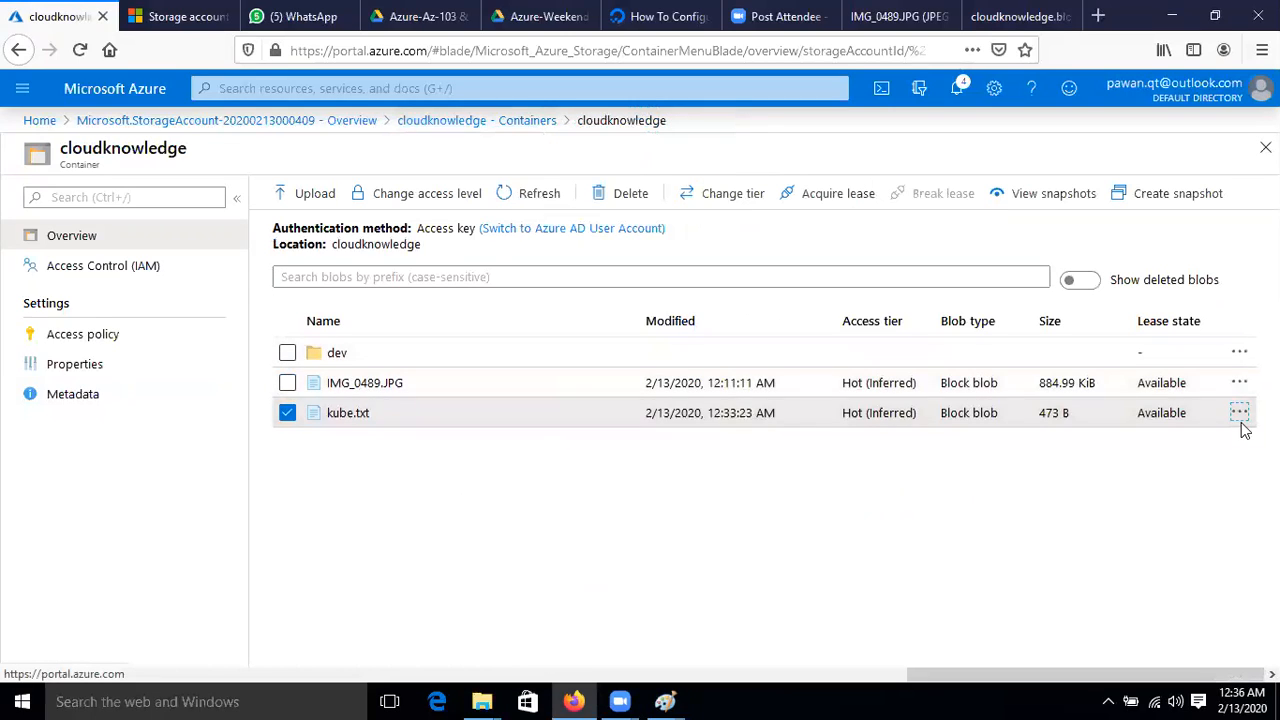
Step: Add the metadata key Department with the value Development to kube.txt and save it
click(1240, 413)
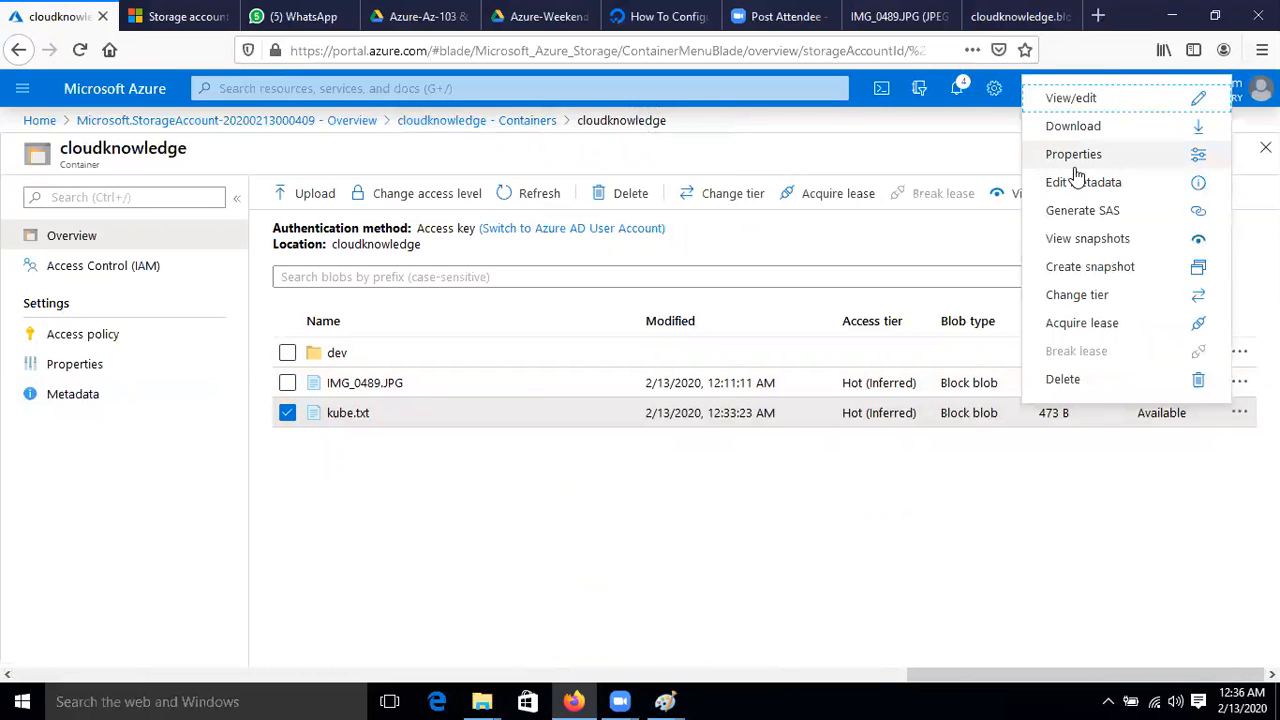
click(1138, 183)
click(948, 241)
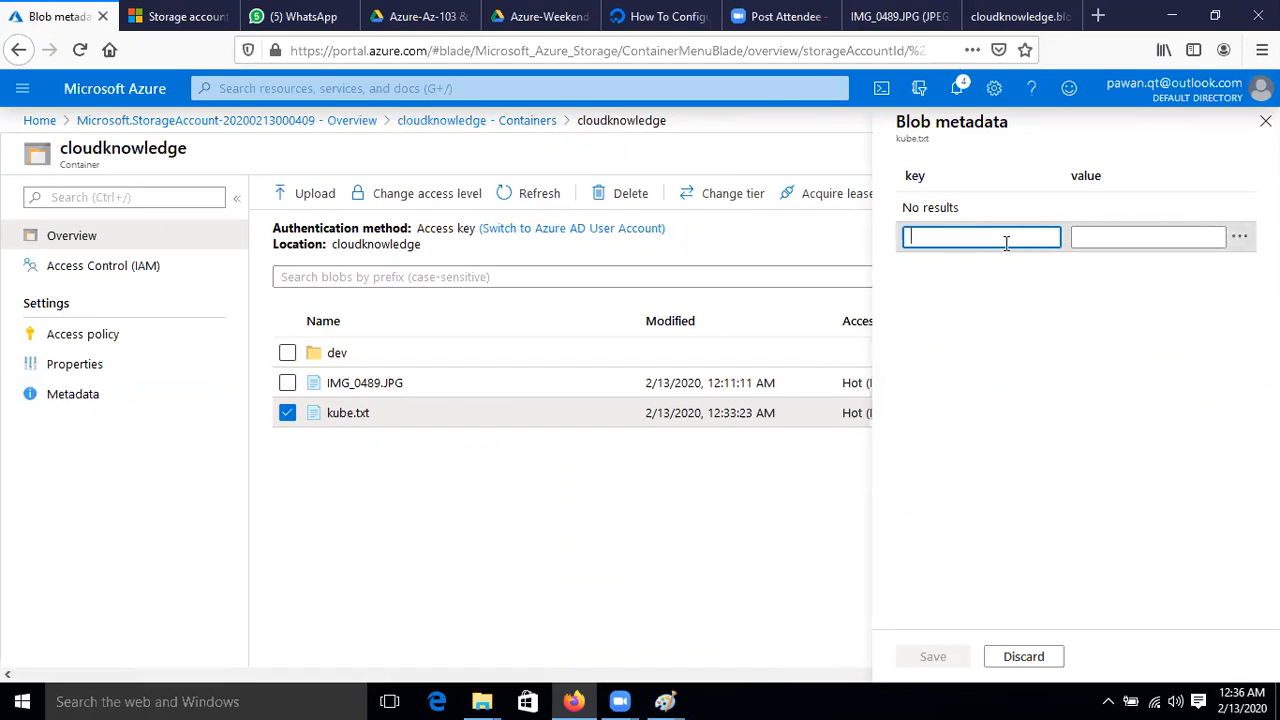
text(Depa)
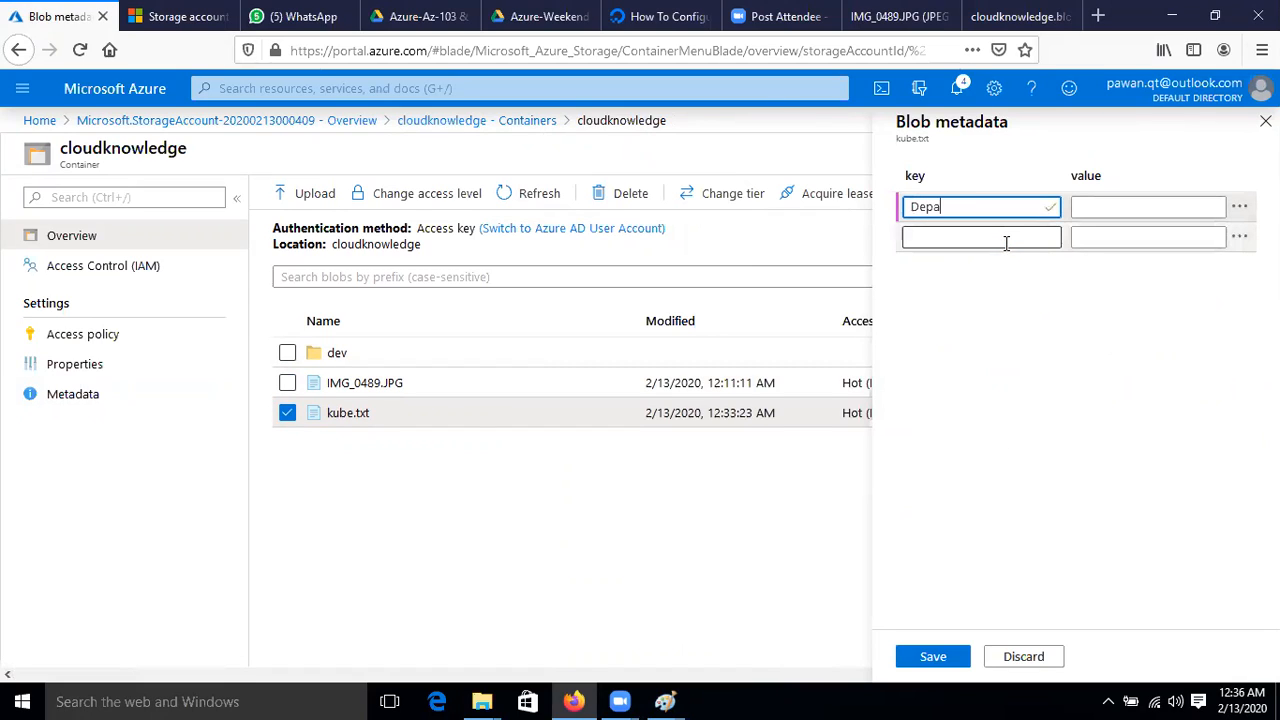
text(rtment)
key(Tab)
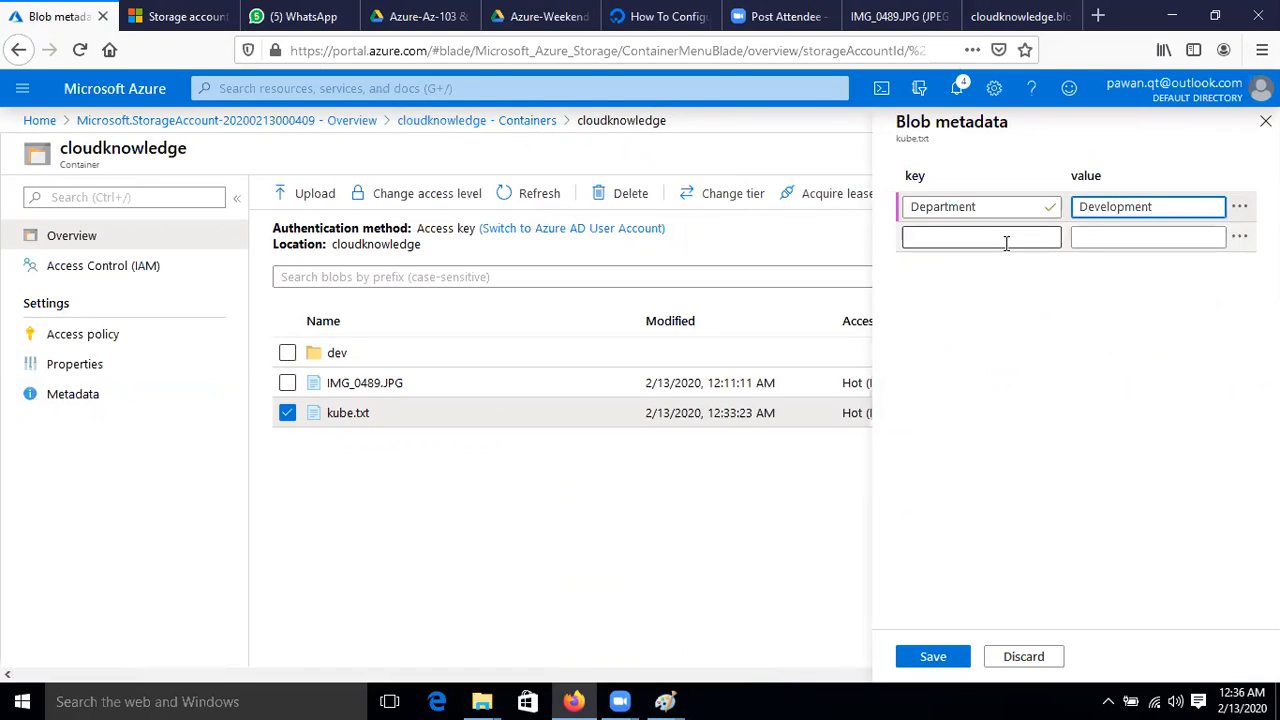
click(960, 655)
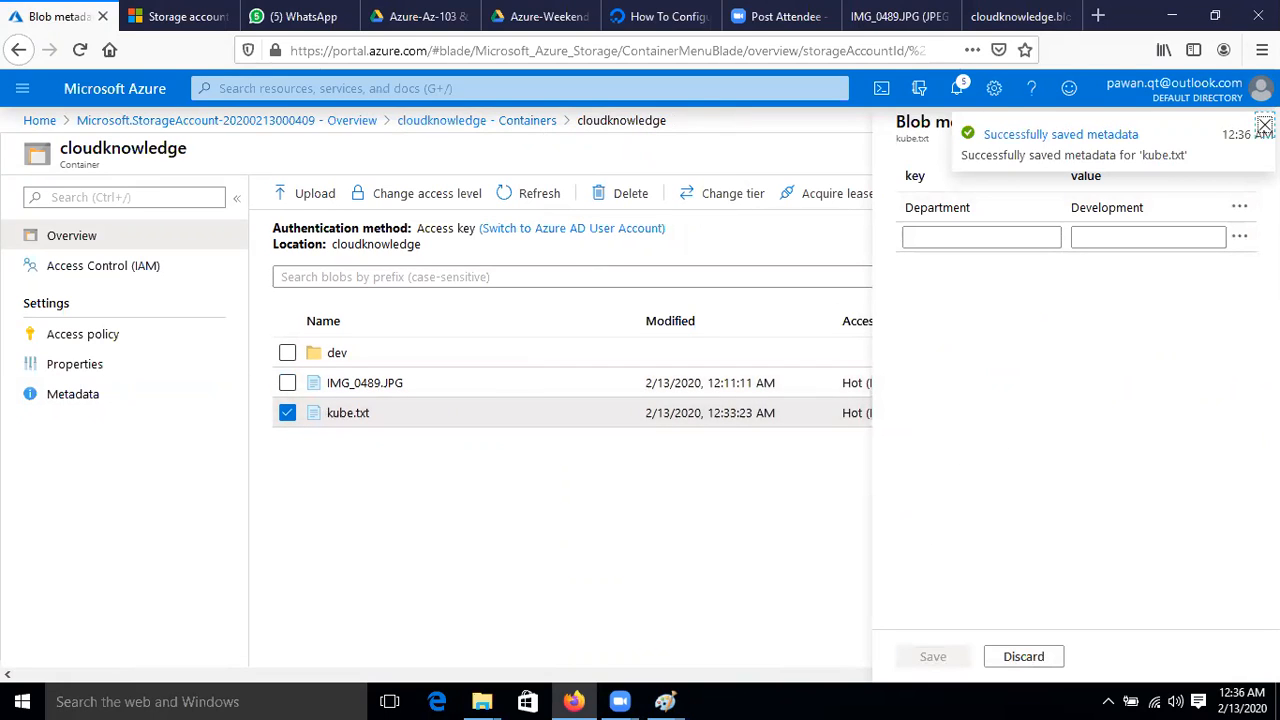
click(1265, 125)
click(1265, 124)
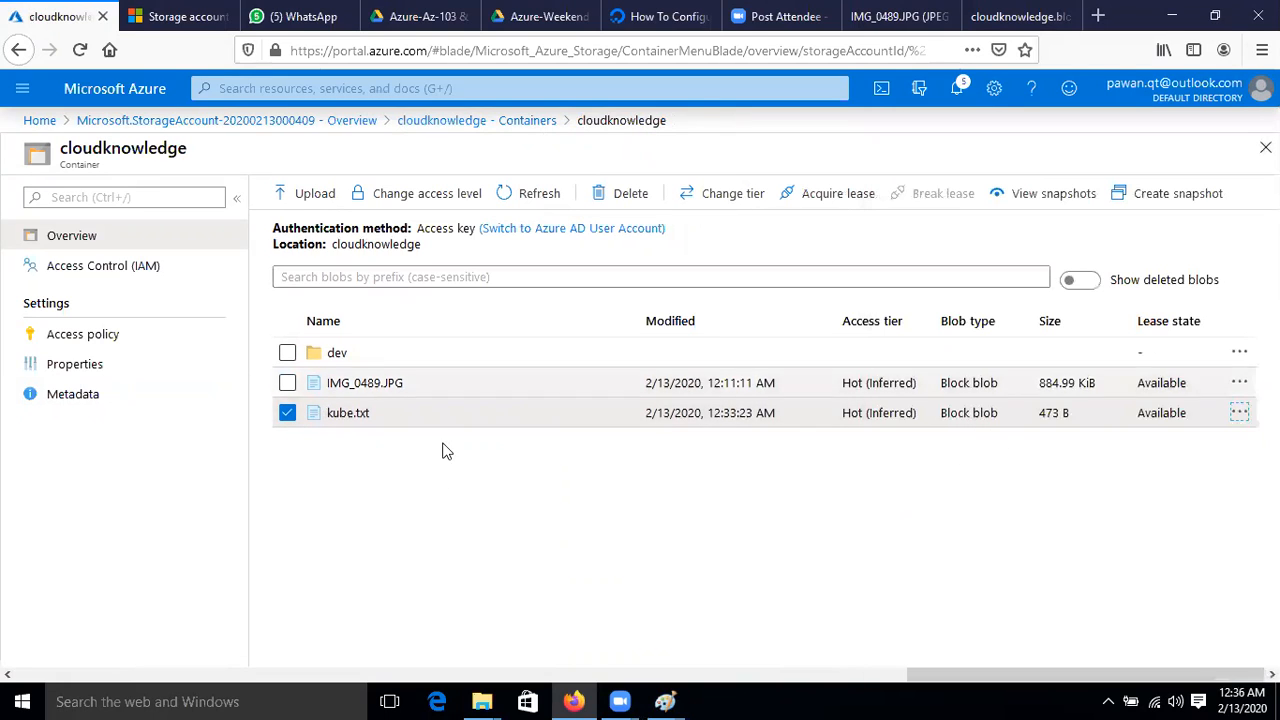
Step: Check the access tier change settings for kube.txt and leave them without saving
click(1239, 412)
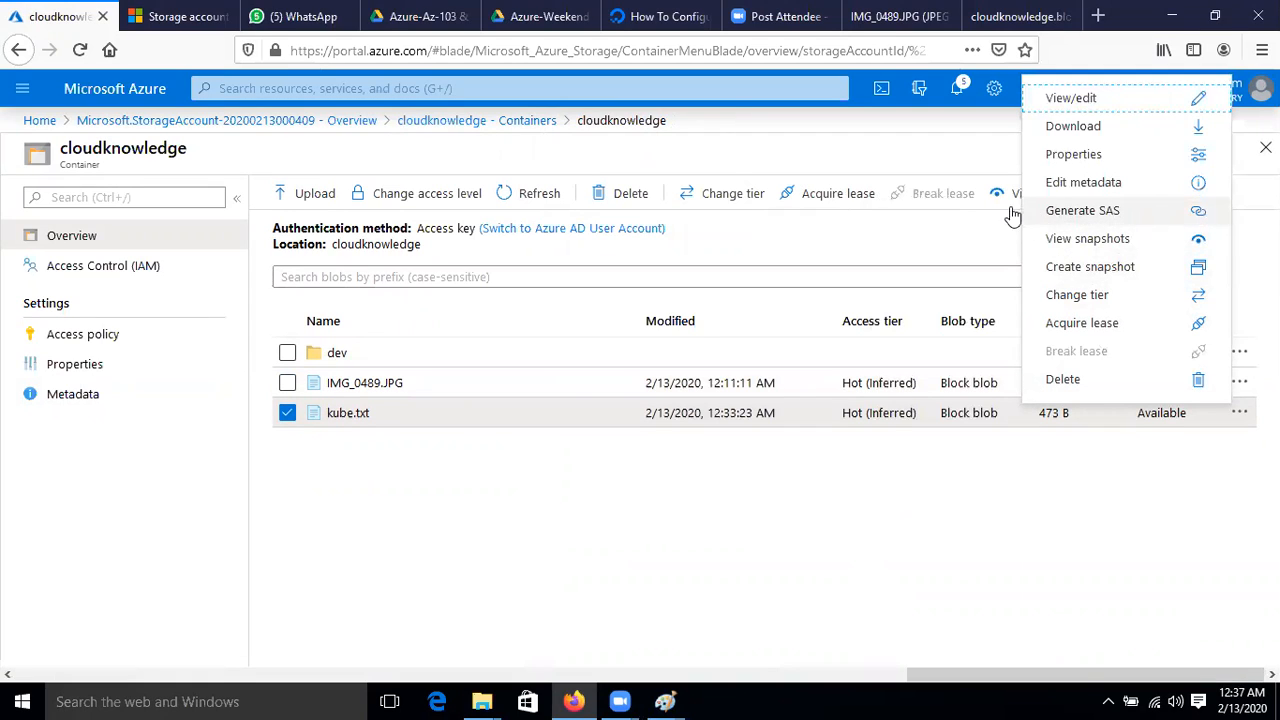
click(1106, 294)
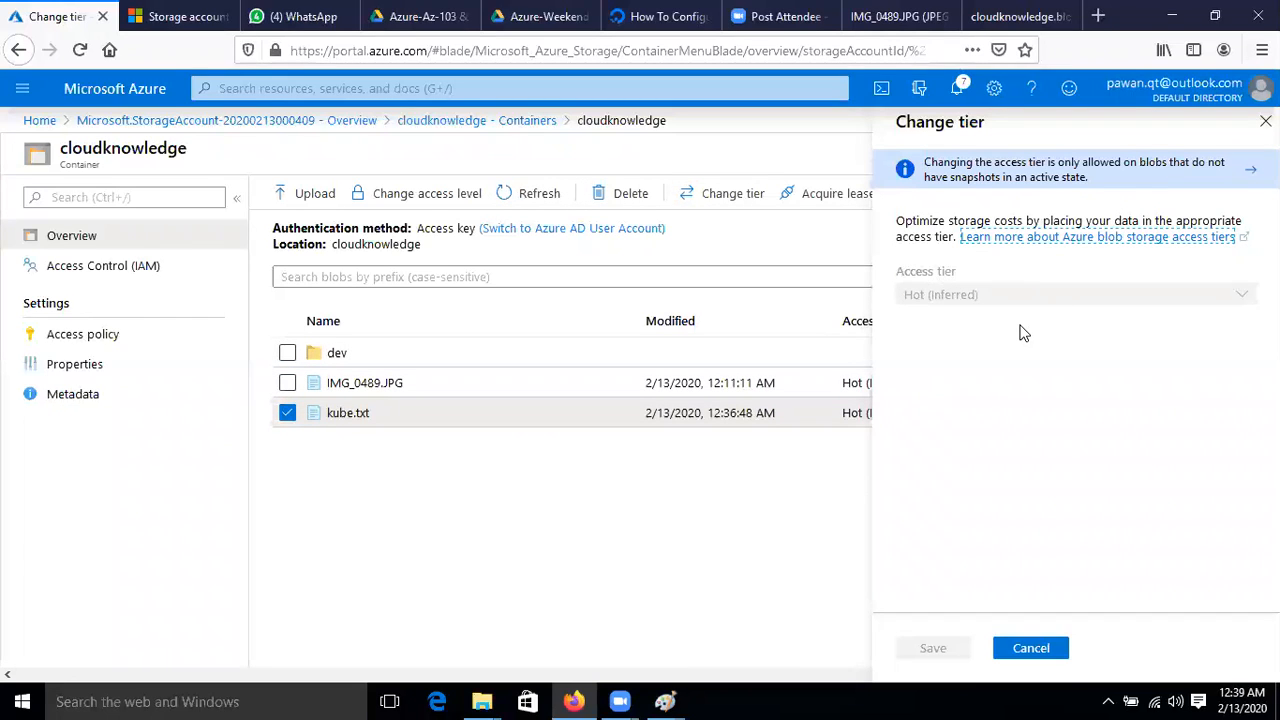
click(1030, 648)
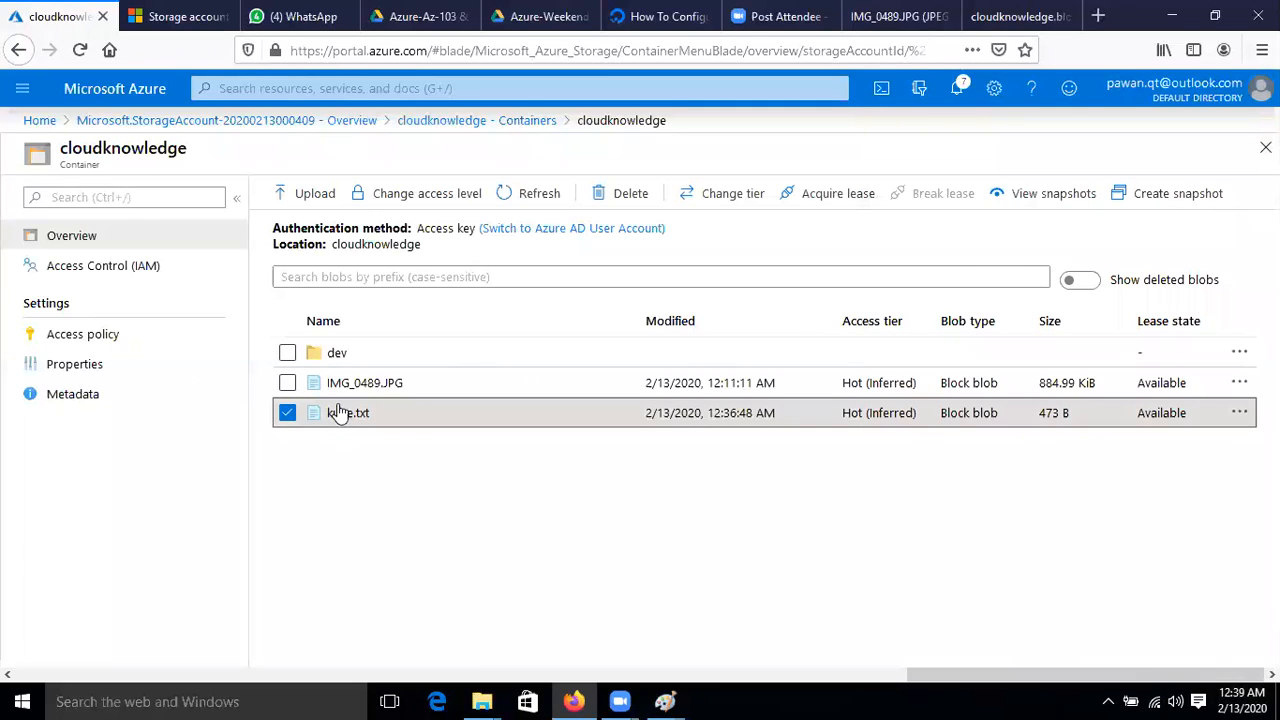
Step: Upload the local file new-instancekey.pem.txt to the cloudknowledge container
click(306, 195)
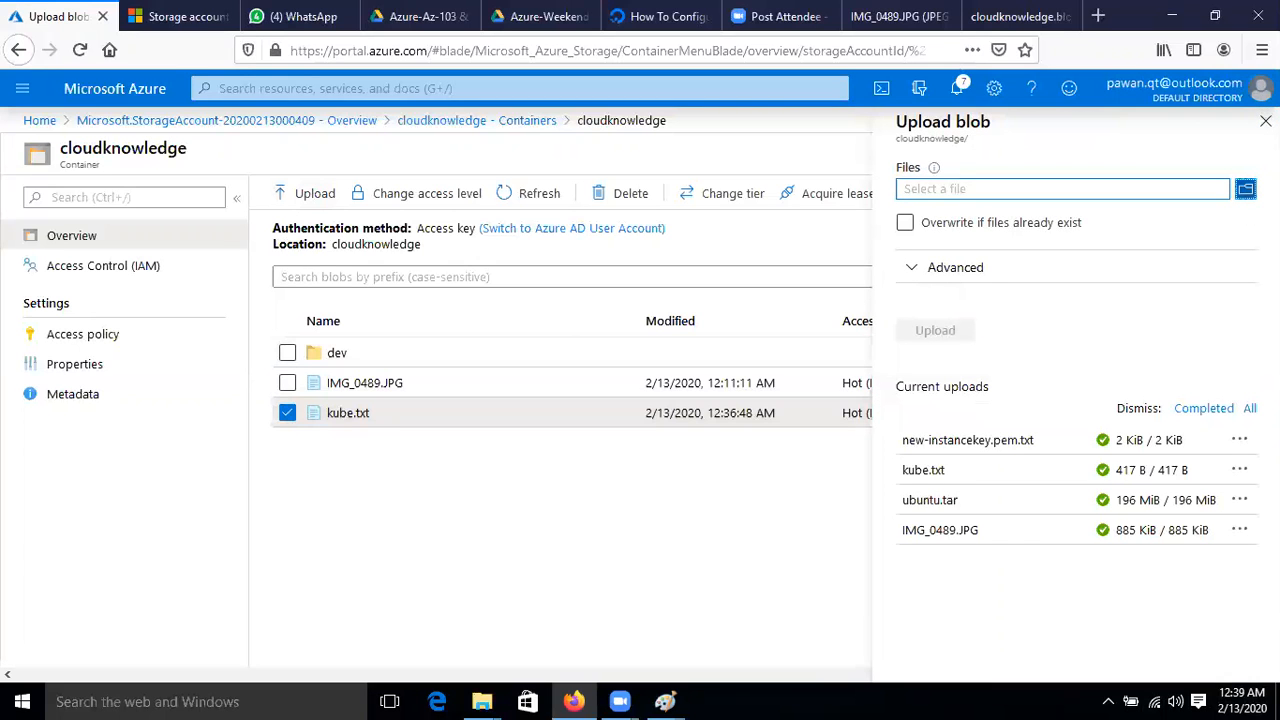
scroll(440, 475, down, 8)
double_click(457, 420)
click(932, 331)
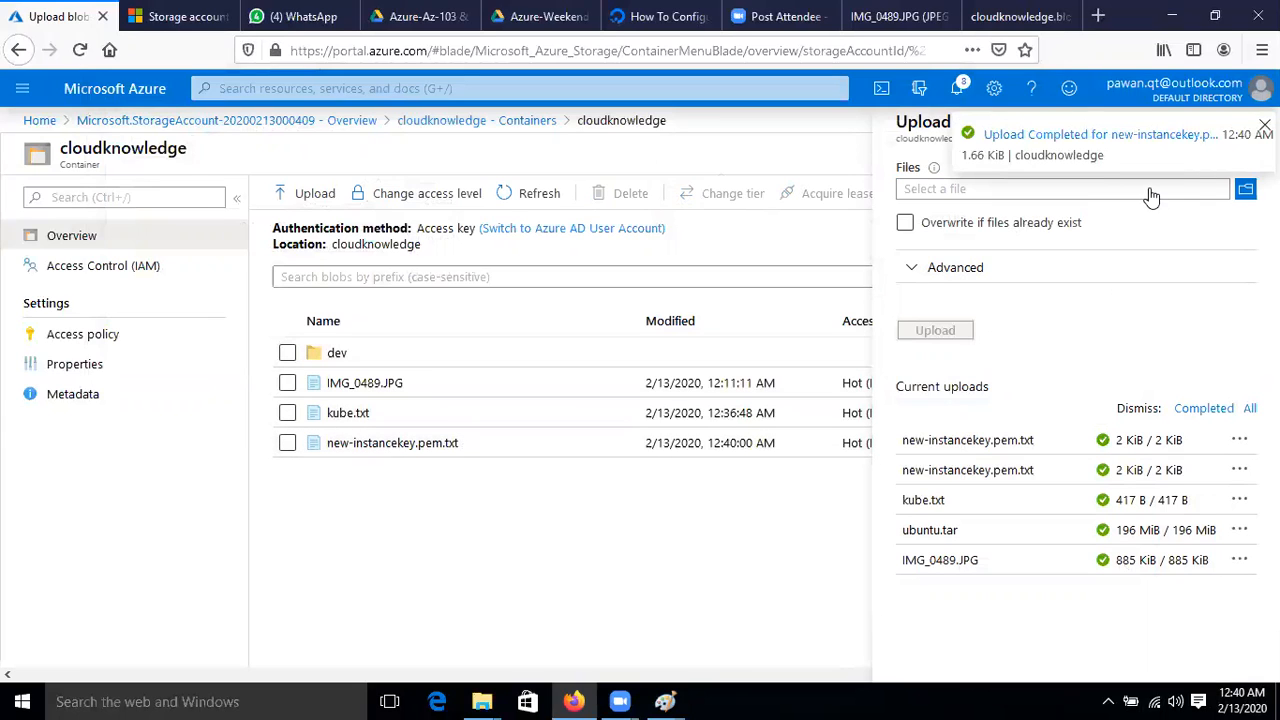
click(1265, 124)
click(1265, 121)
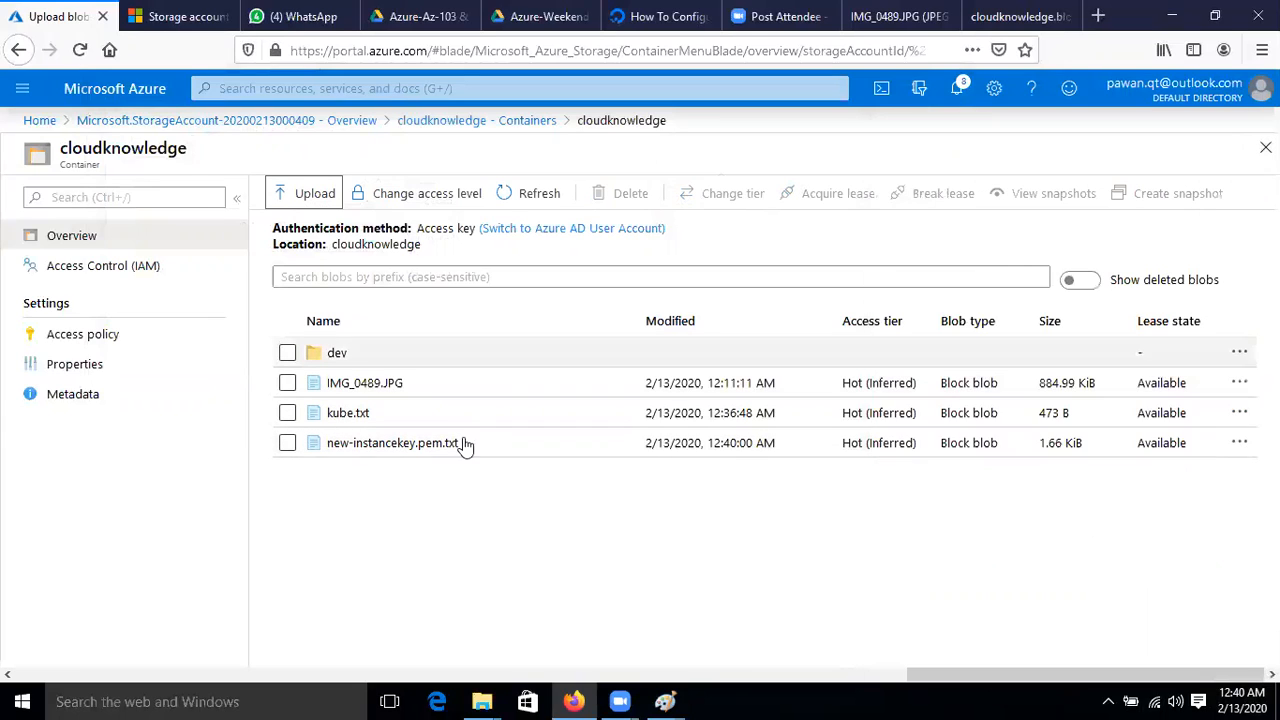
Step: Change the access tier of new-instancekey.pem.txt to Cool and save it
click(289, 443)
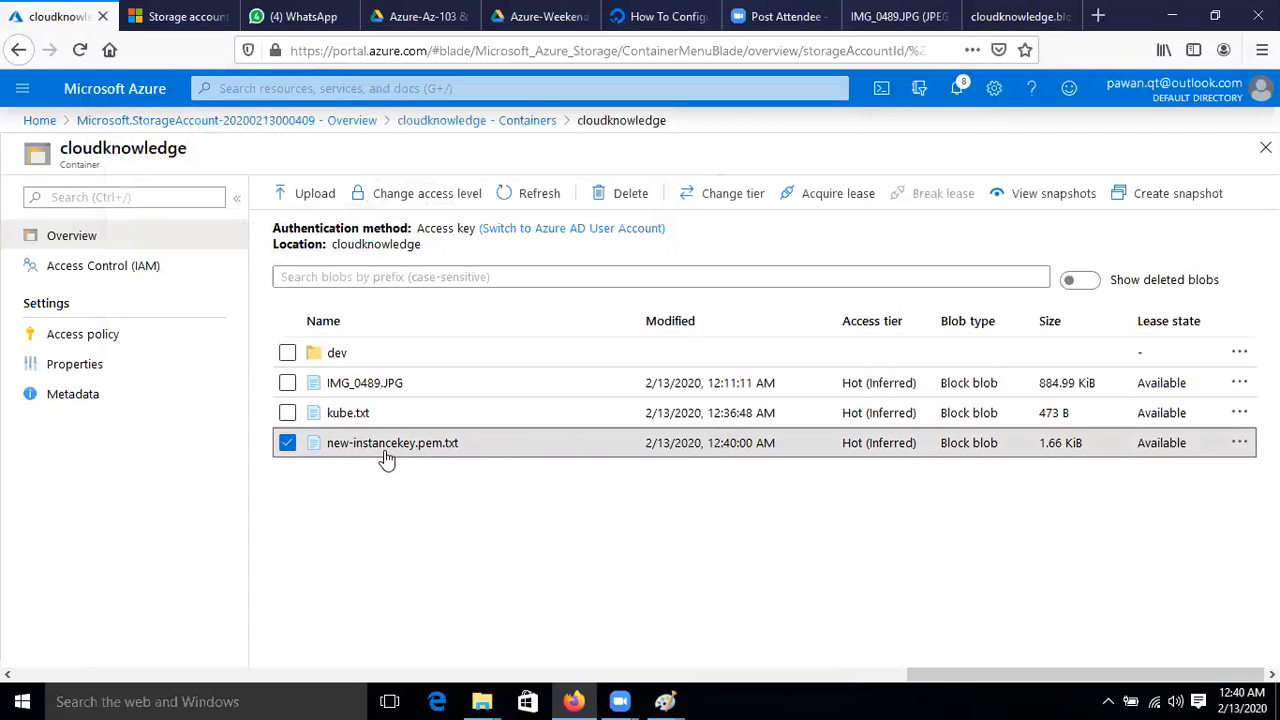
click(1239, 443)
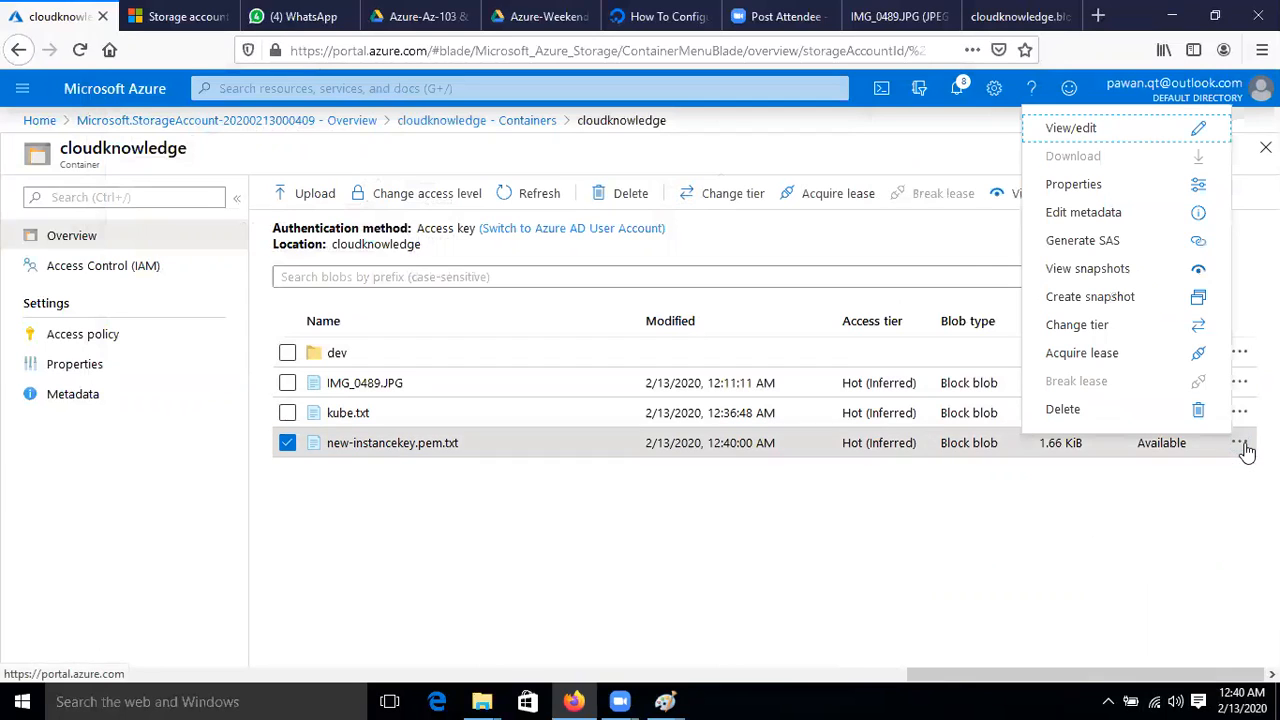
click(1198, 322)
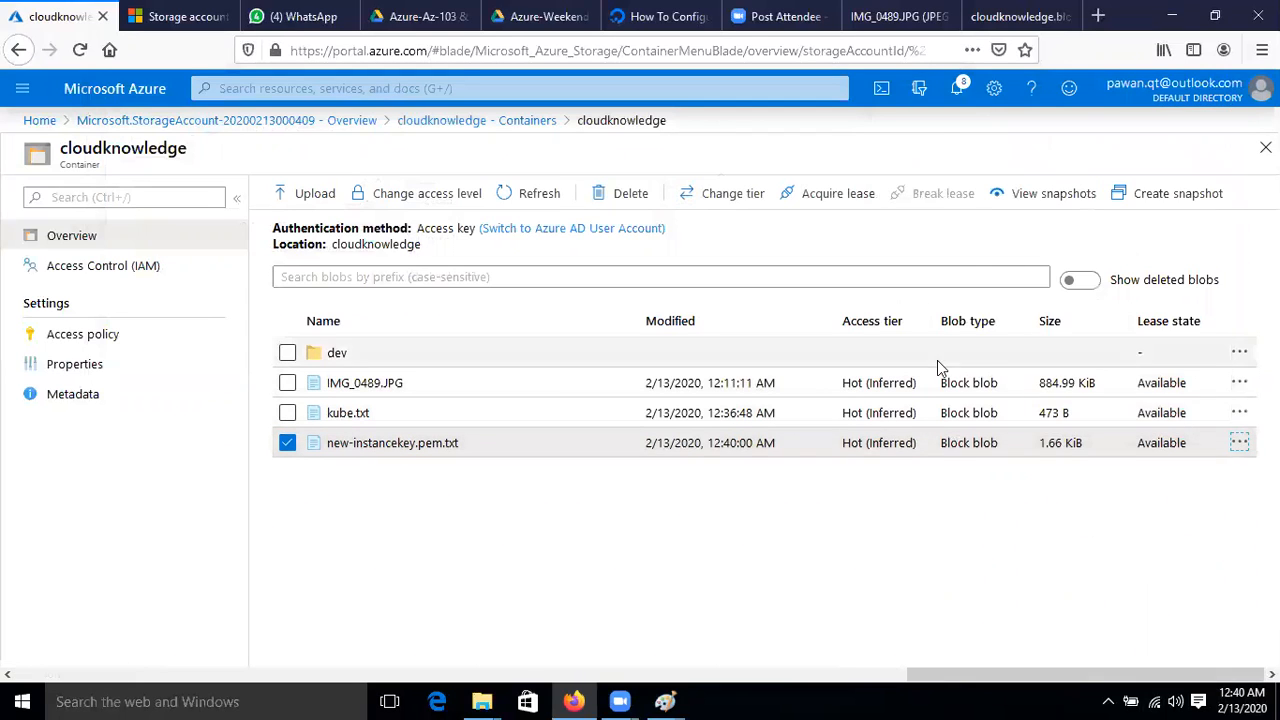
click(975, 260)
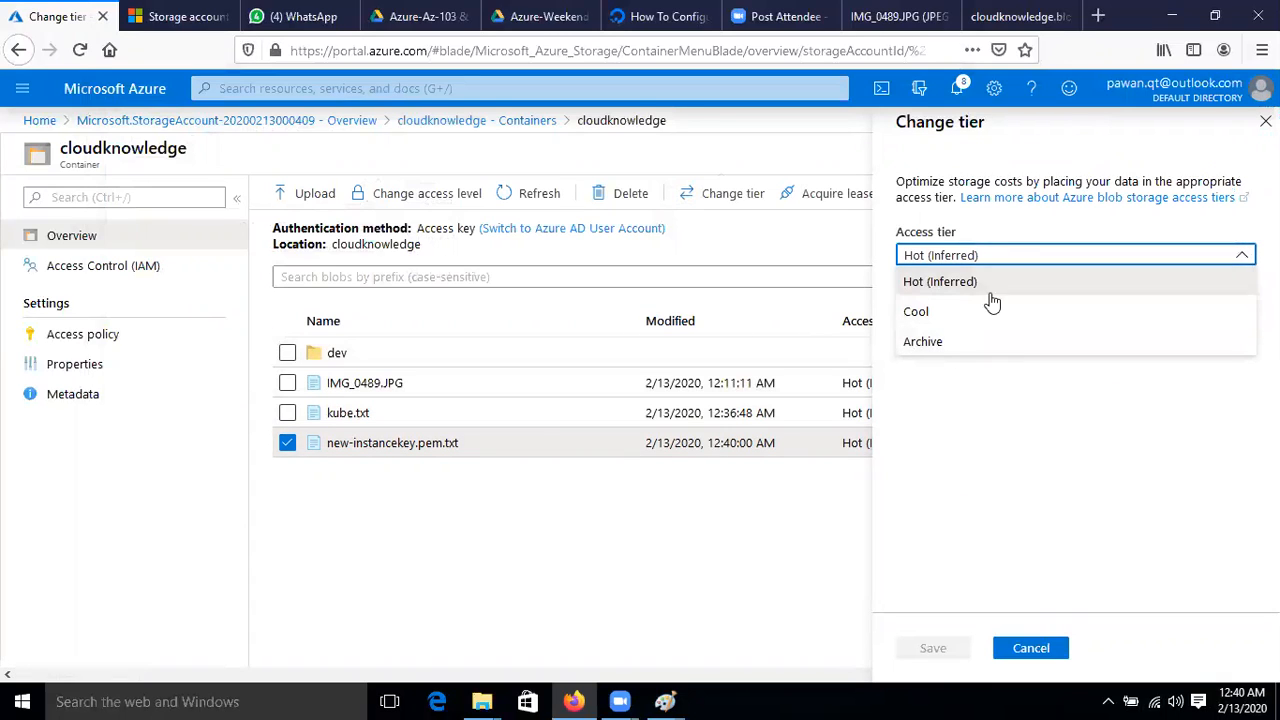
click(935, 315)
click(928, 650)
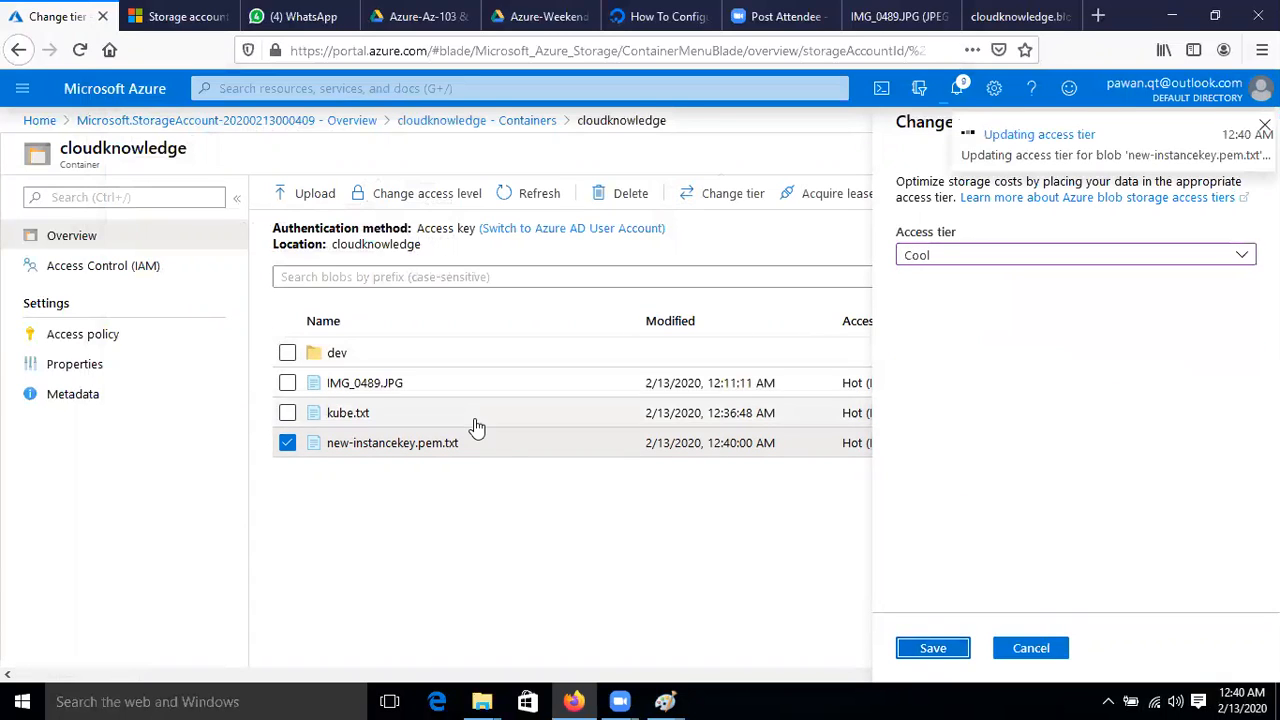
Step: Acquire a lease on new-instancekey.pem.txt and close the lease status details
click(287, 443)
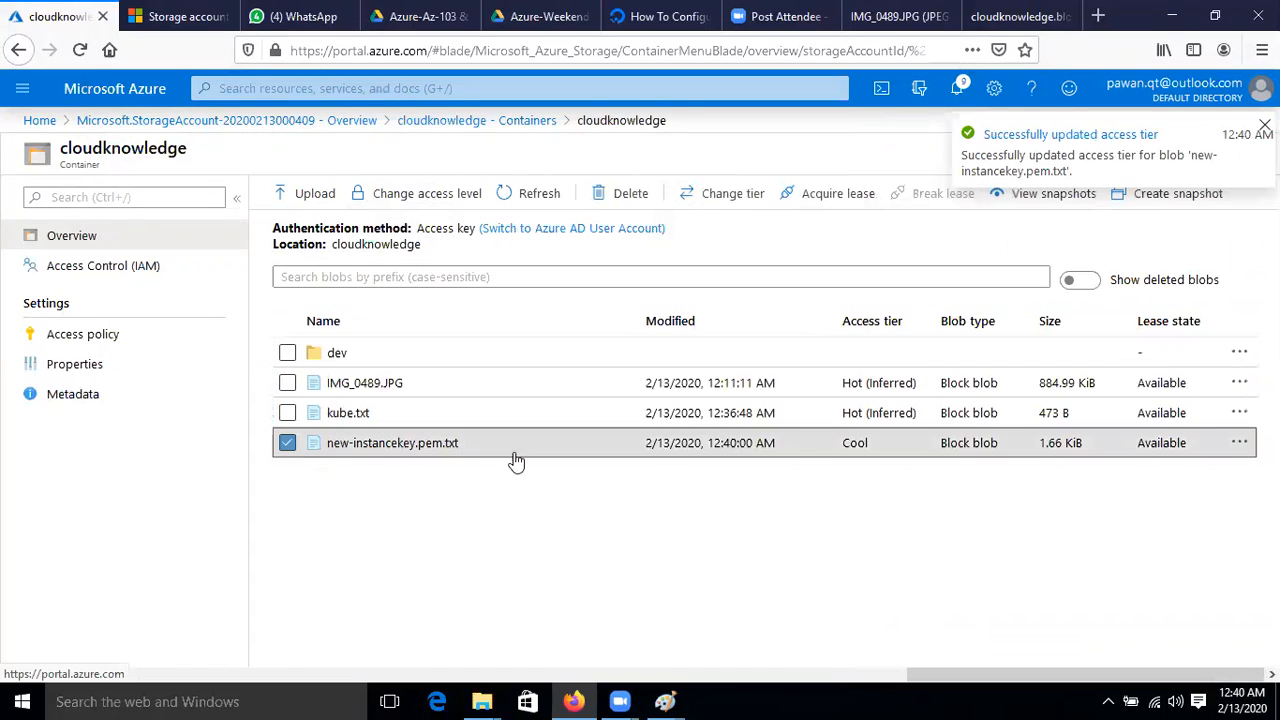
click(1240, 443)
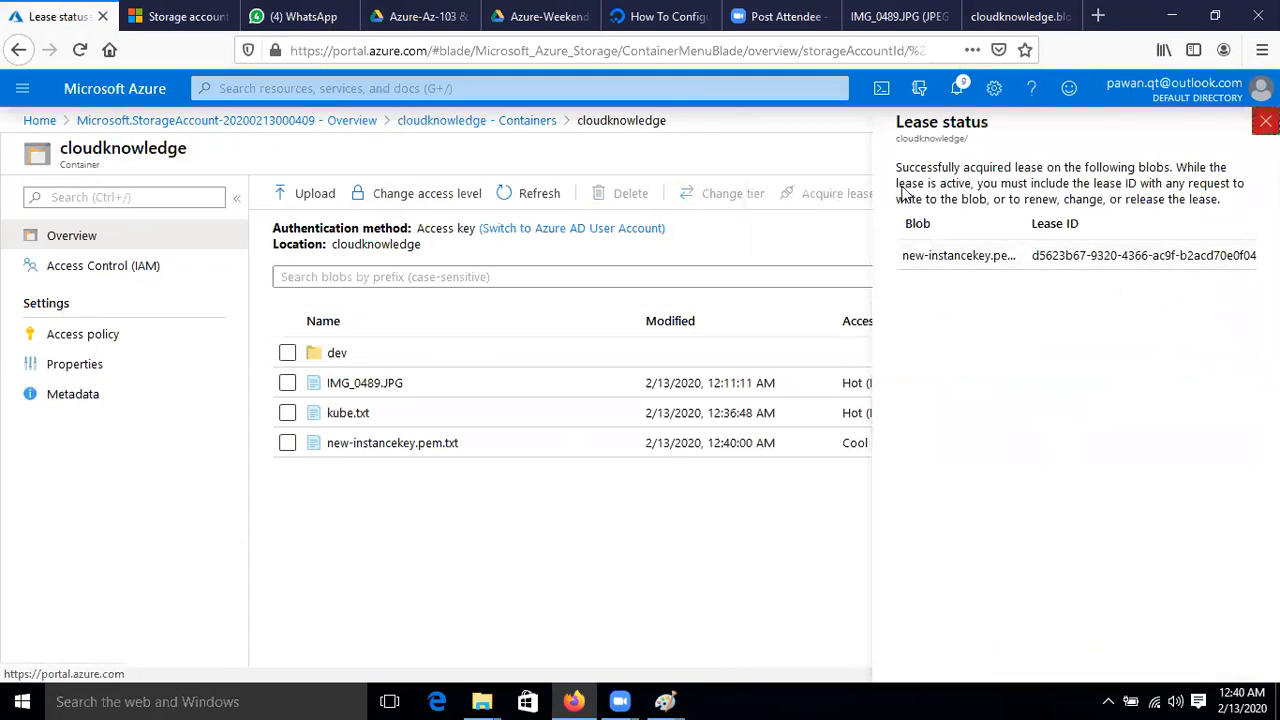
click(1265, 121)
Step: Break the lease on new-instancekey.pem.txt so that the blob can be modified or deleted
click(285, 444)
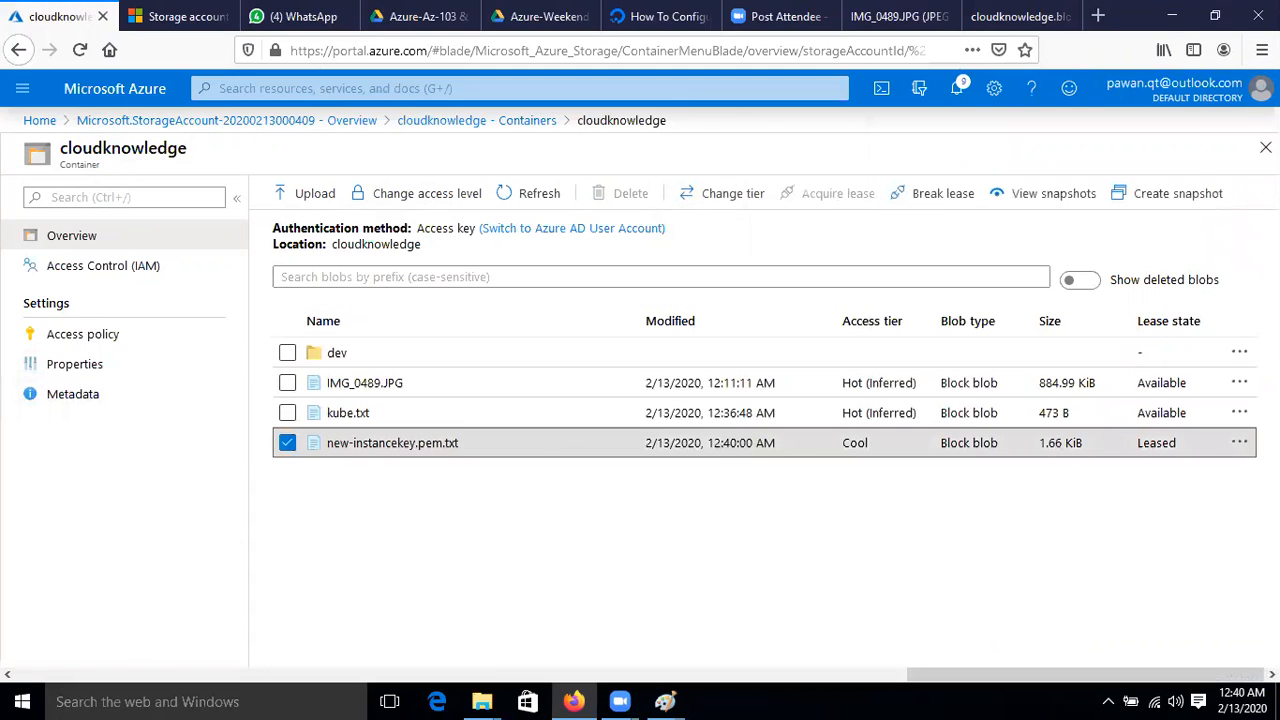
click(1239, 443)
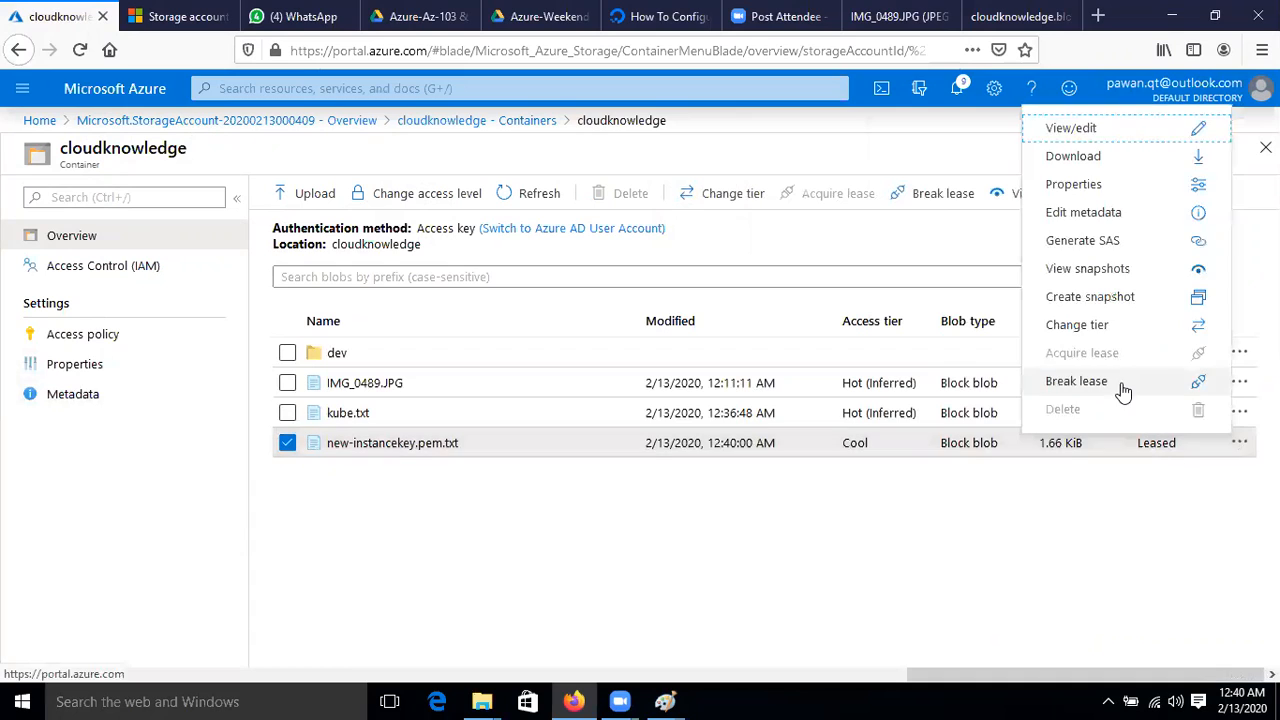
click(1118, 383)
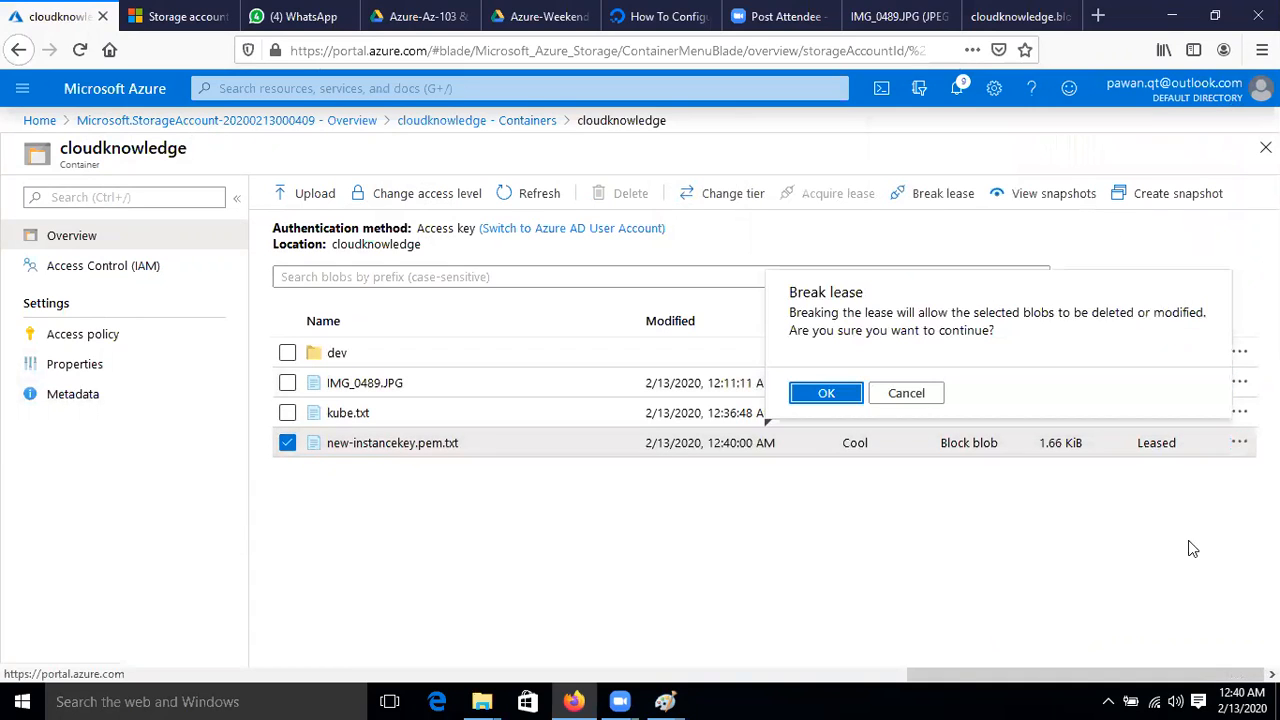
click(826, 394)
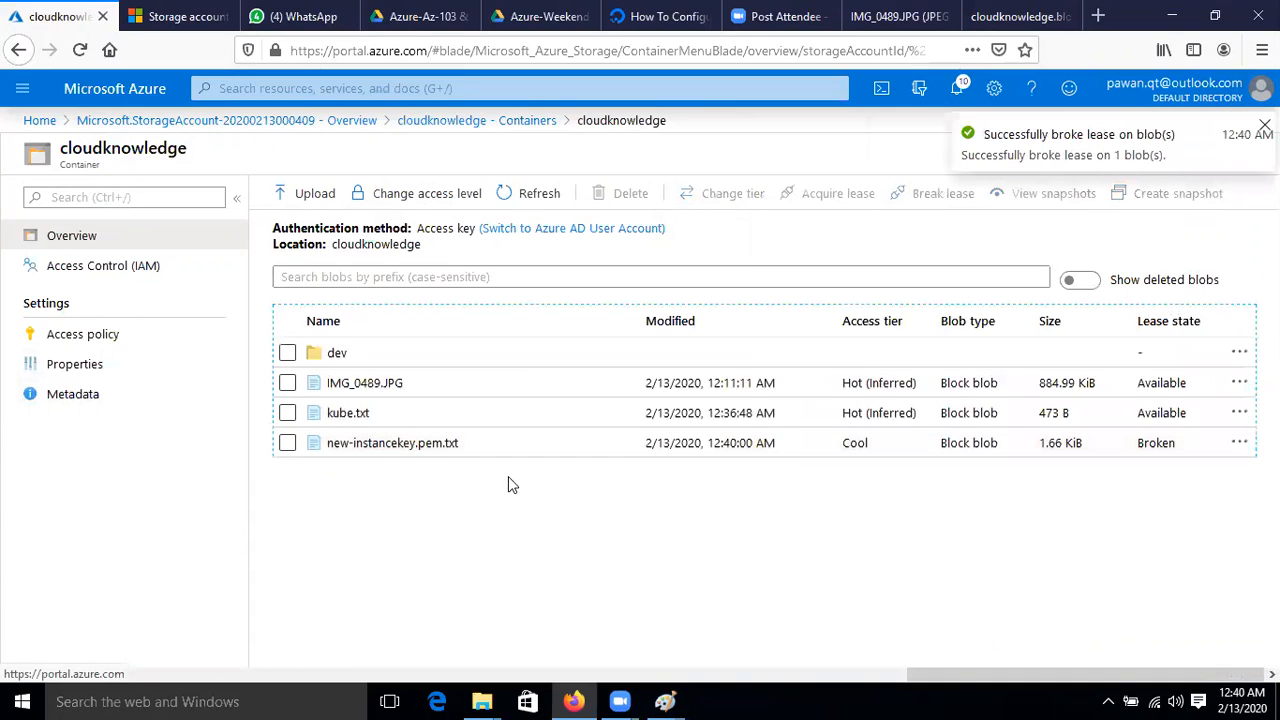
Step: Move new-instancekey.pem.txt to the Archive access tier and save the change
click(287, 443)
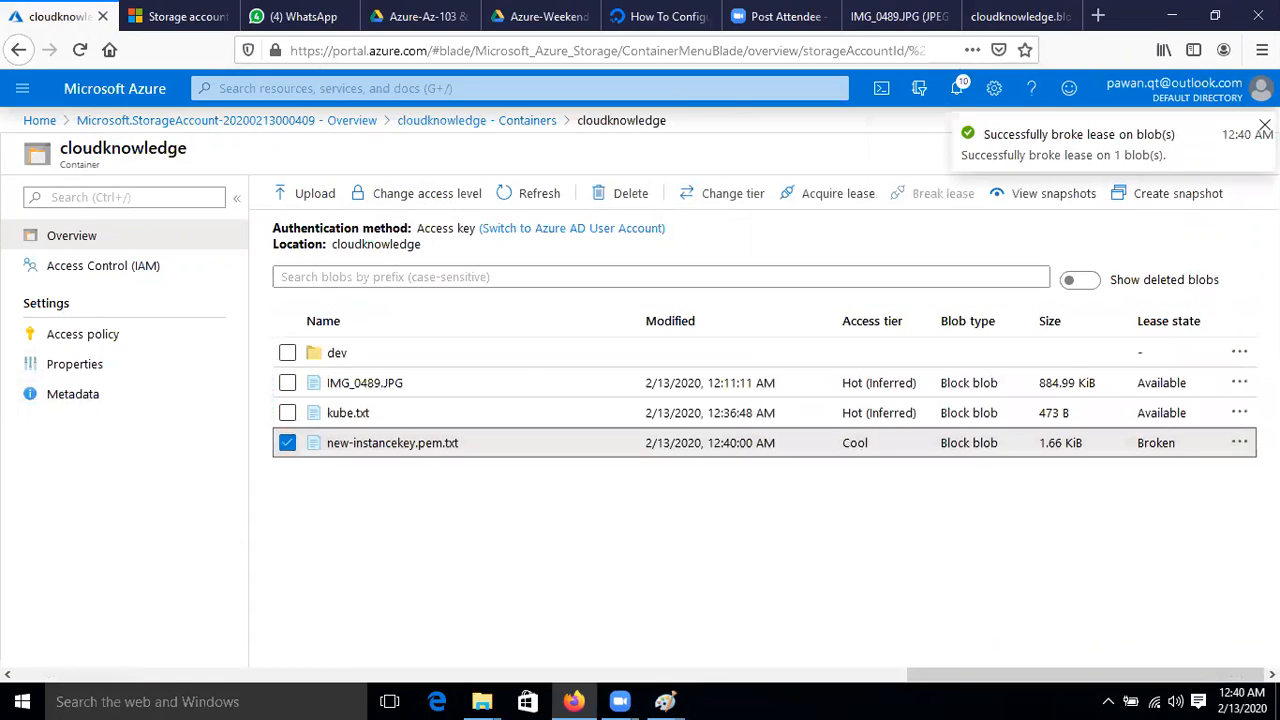
click(1239, 442)
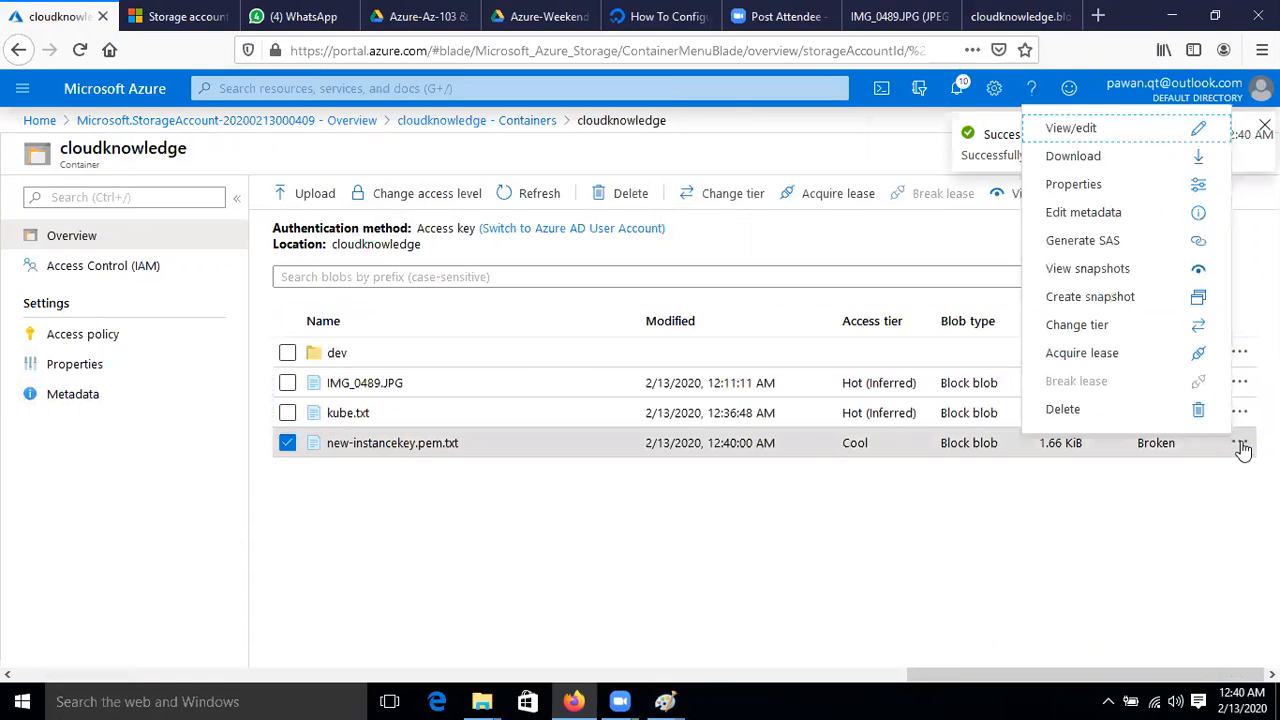
click(1100, 326)
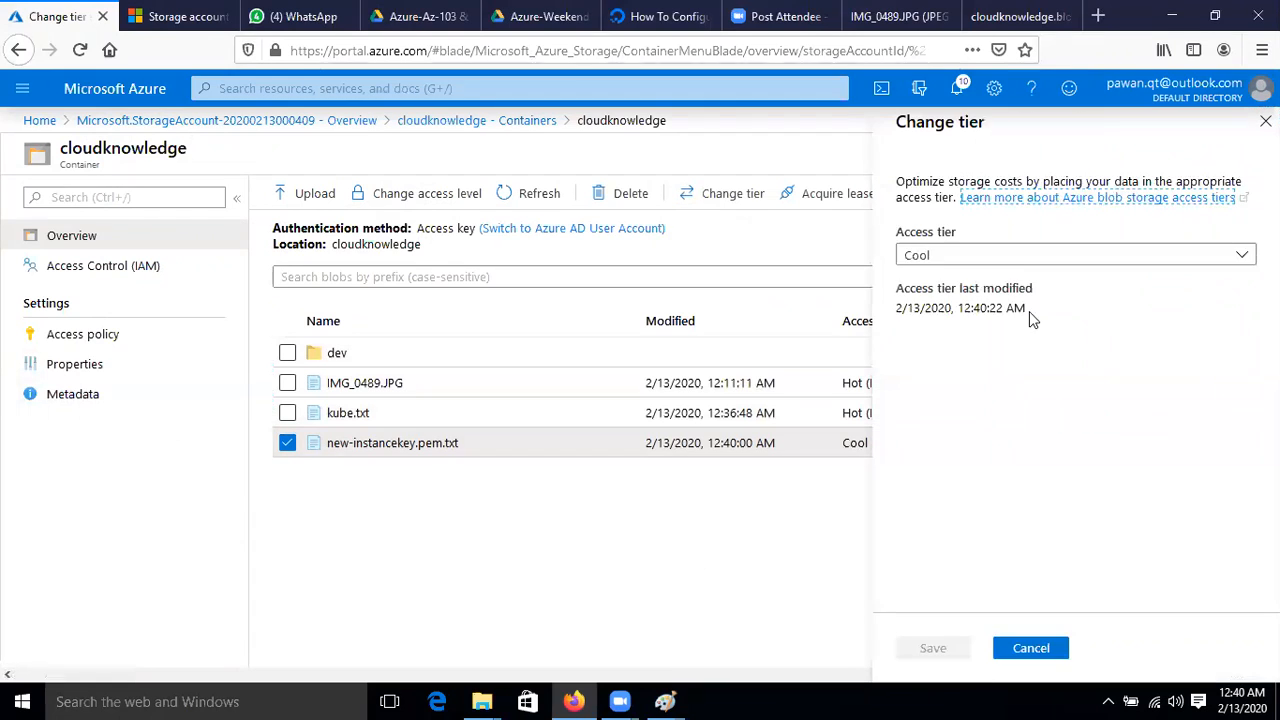
click(1018, 258)
click(940, 343)
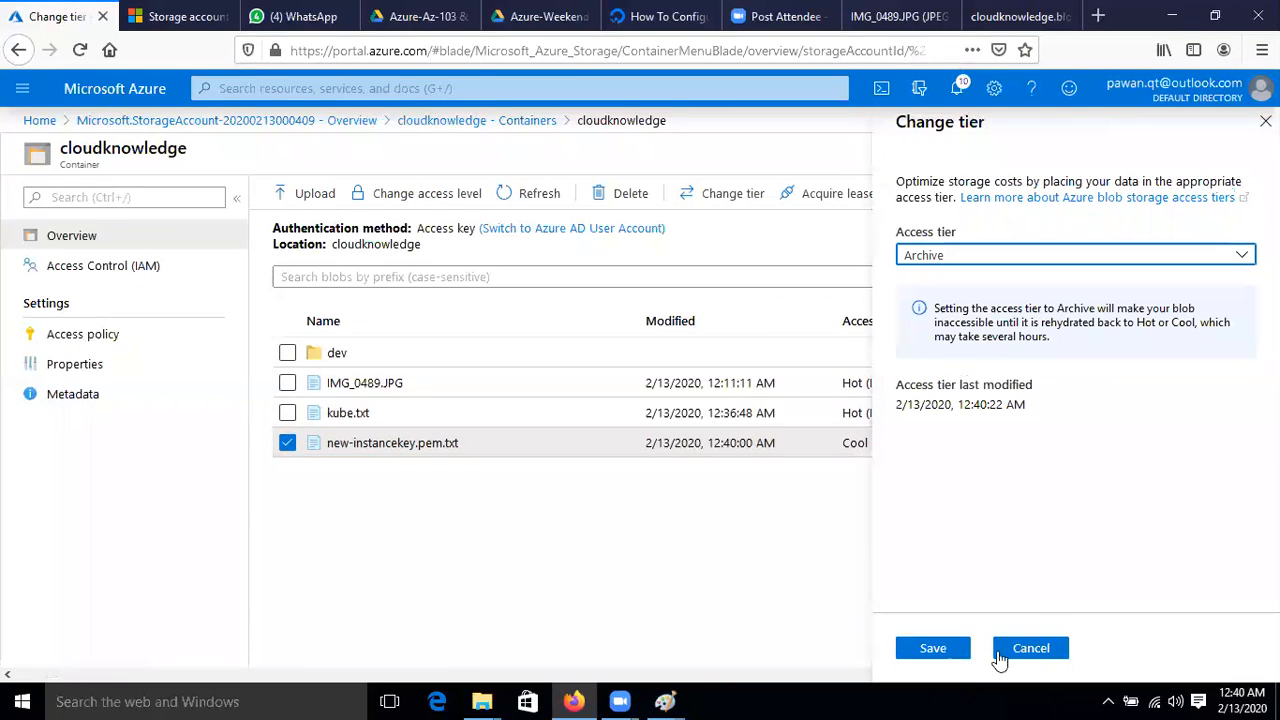
click(940, 650)
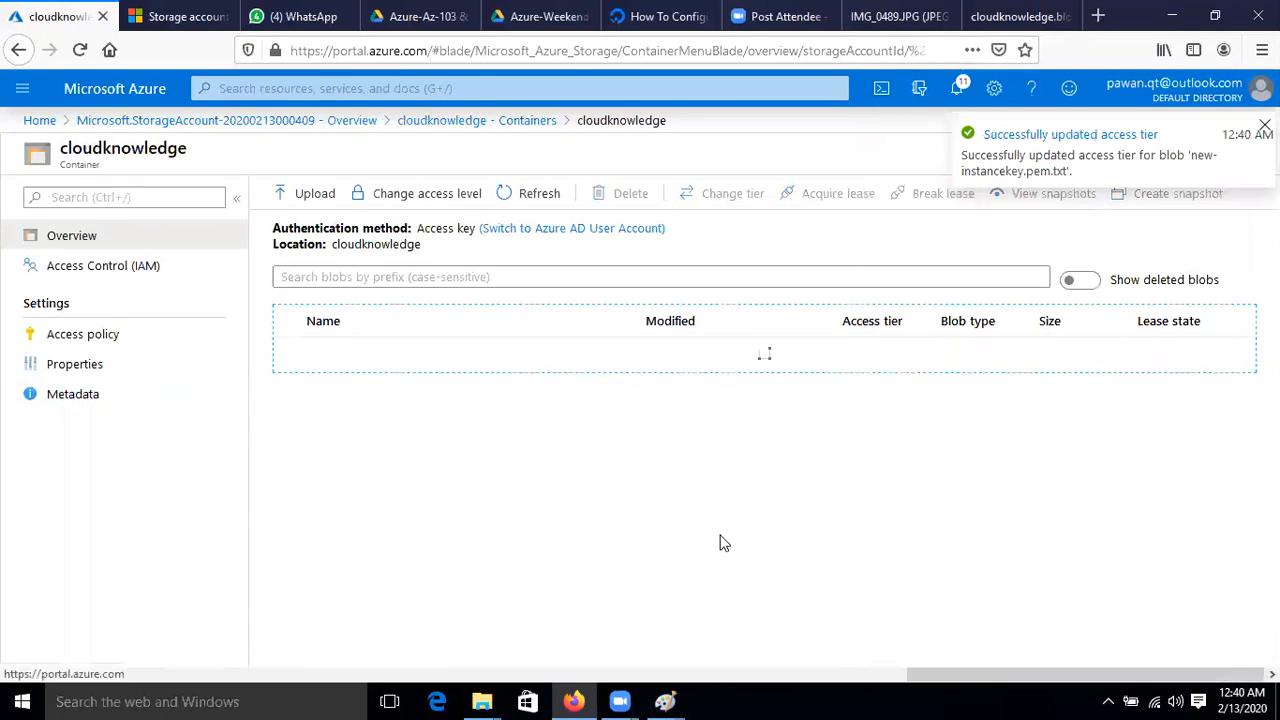
Step: Check the rehydrate priority options for moving new-instancekey.pem.txt from Archive to Hot, and leave without saving
click(287, 443)
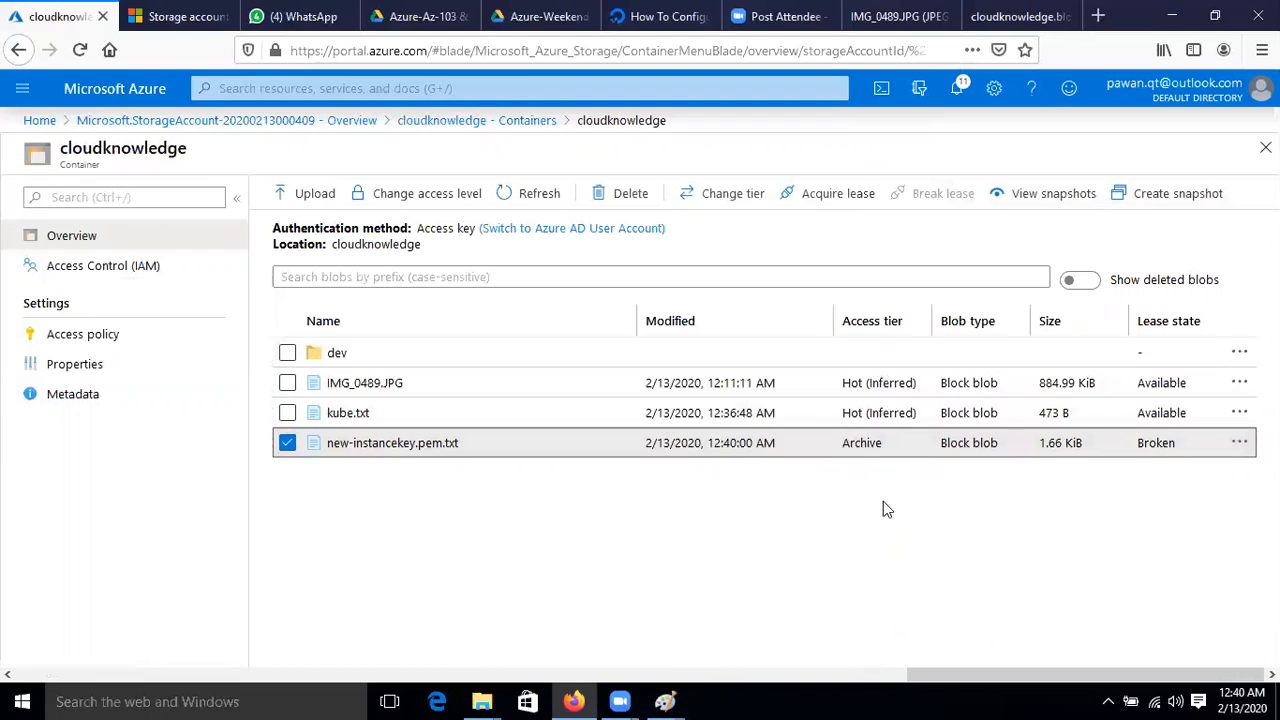
click(1239, 443)
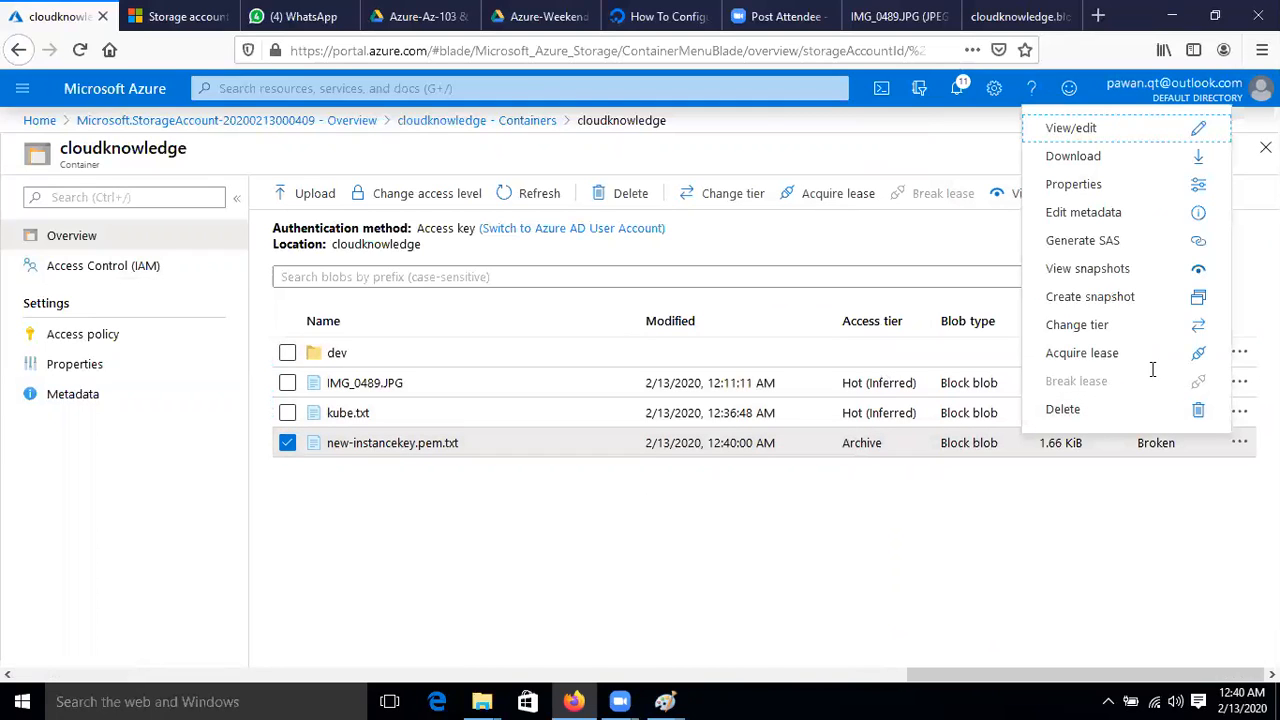
click(1108, 328)
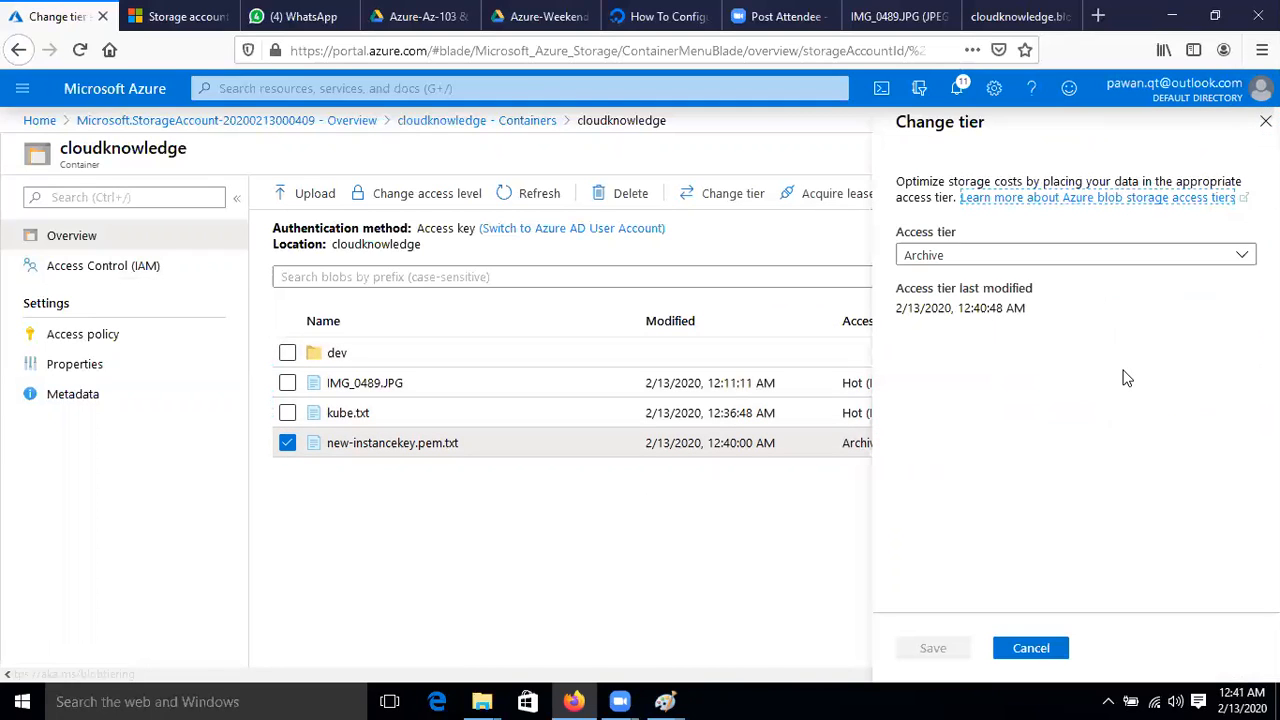
click(968, 258)
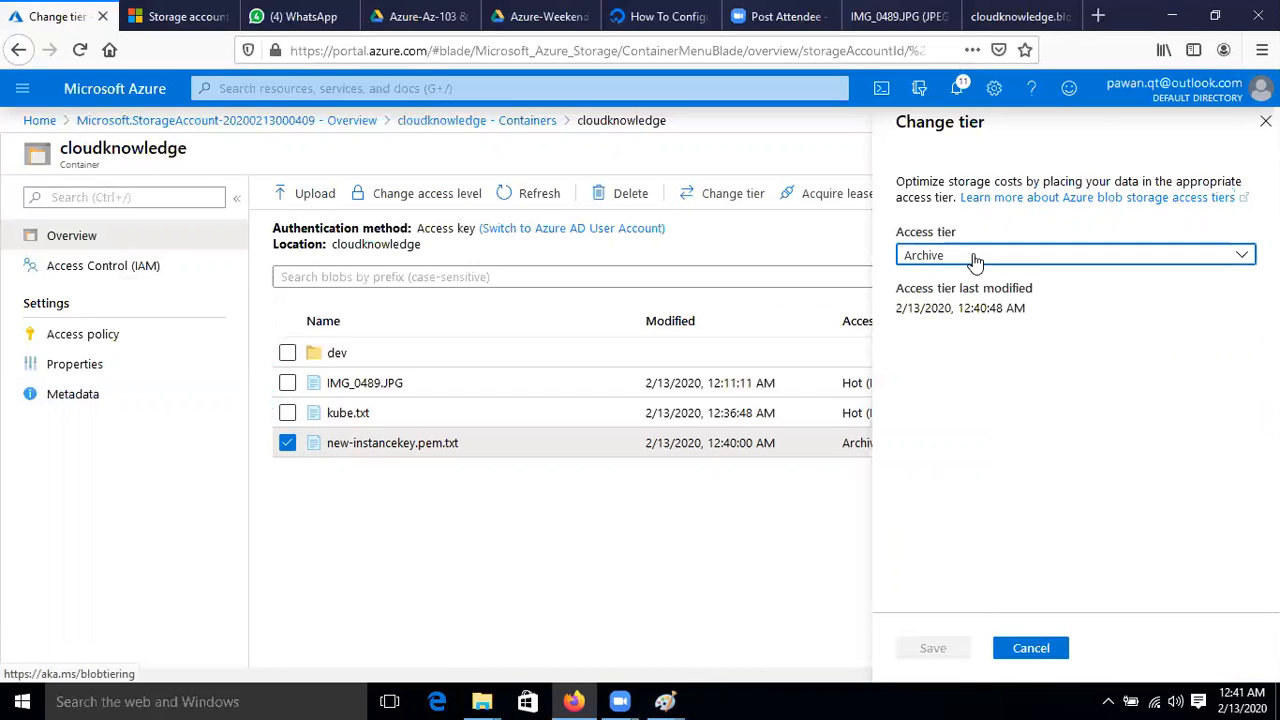
click(931, 278)
click(980, 314)
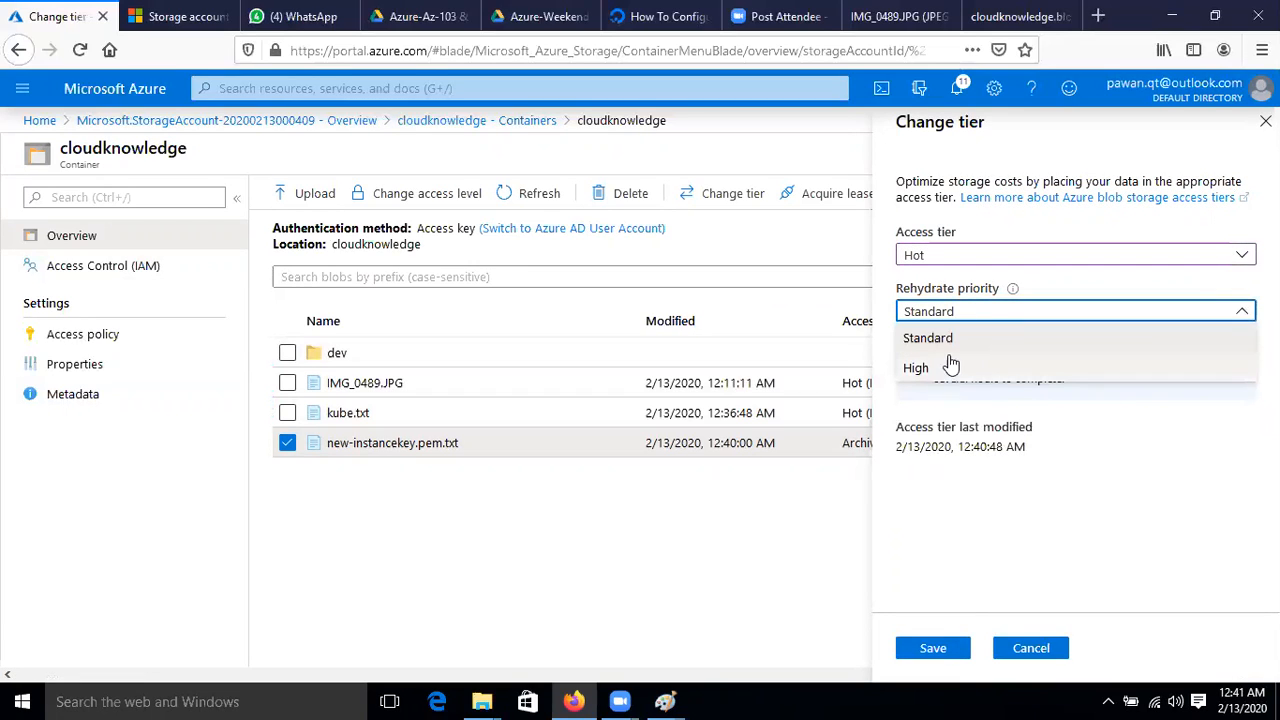
click(1072, 284)
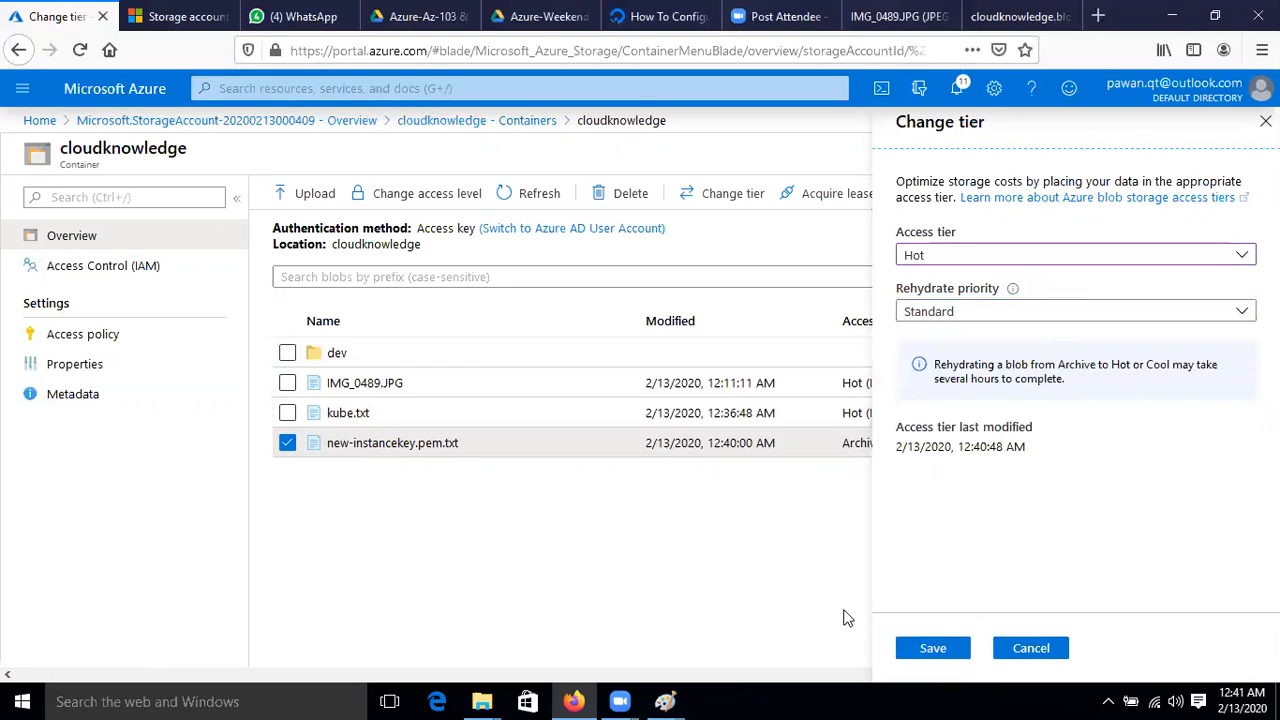
click(1031, 648)
click(614, 335)
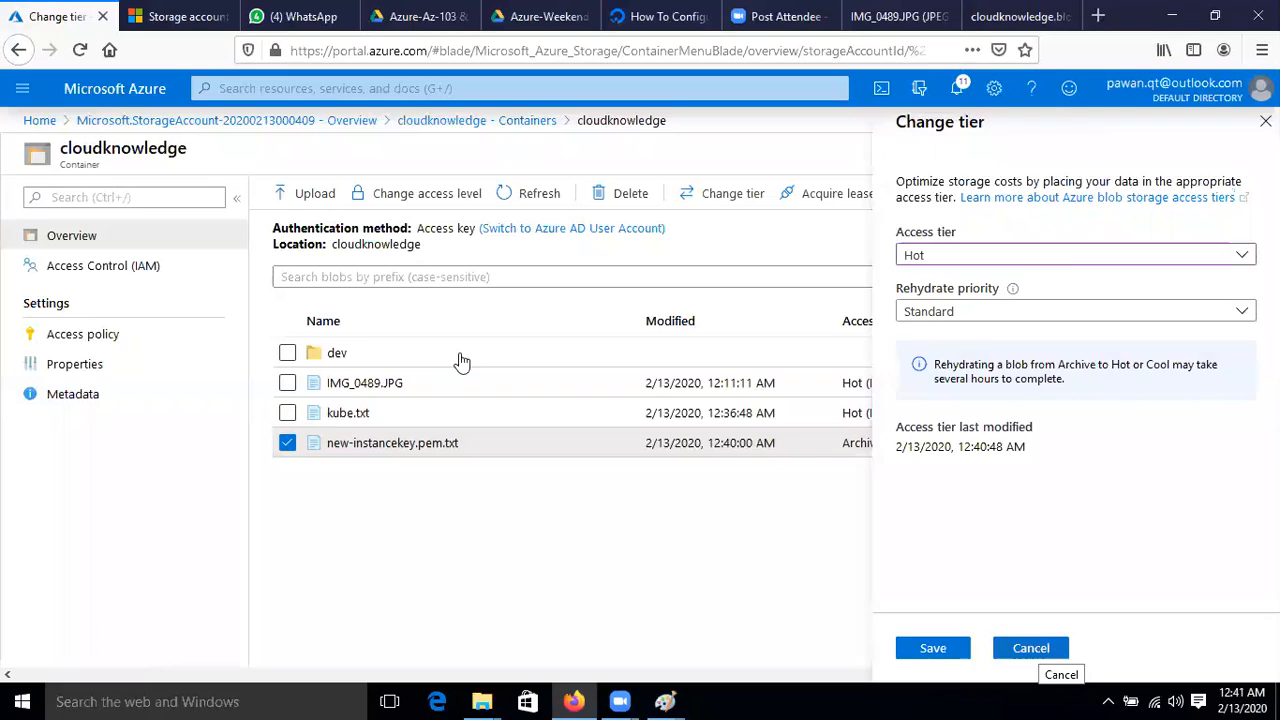
Step: Delete the 12:31:11 AM snapshot of kube.txt and return to the cloudknowledge container
click(287, 413)
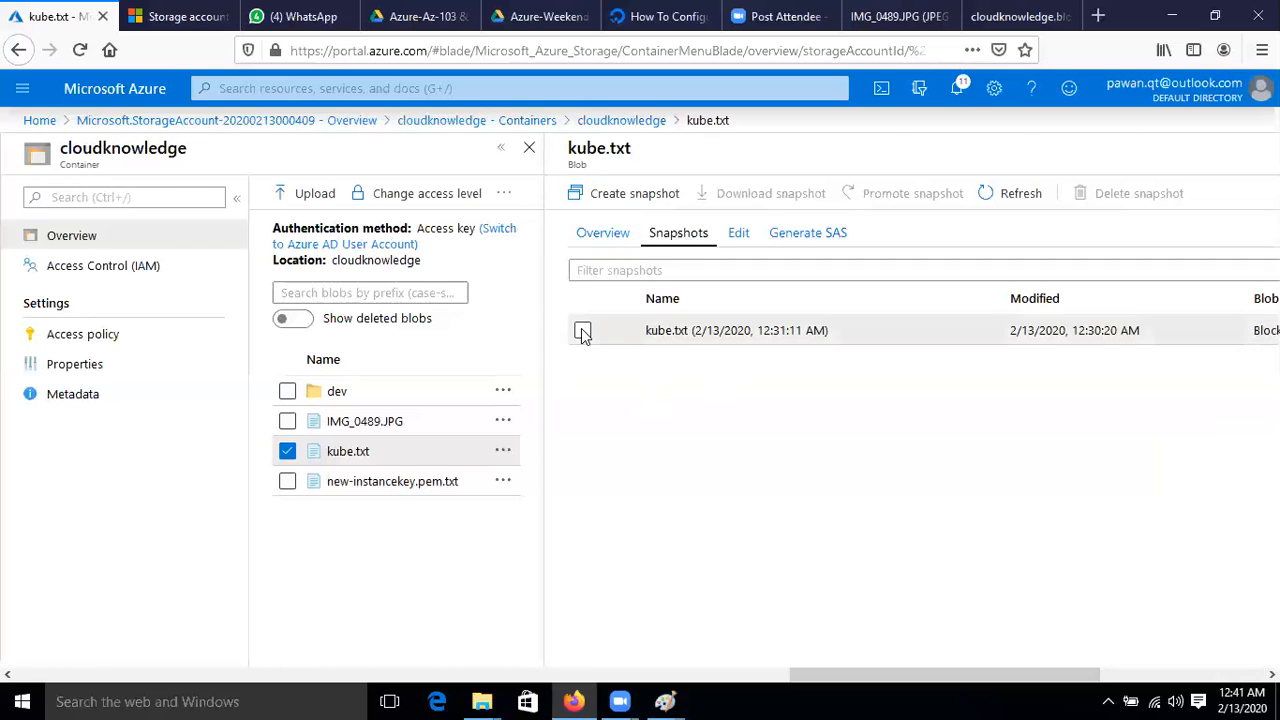
click(582, 330)
click(1105, 195)
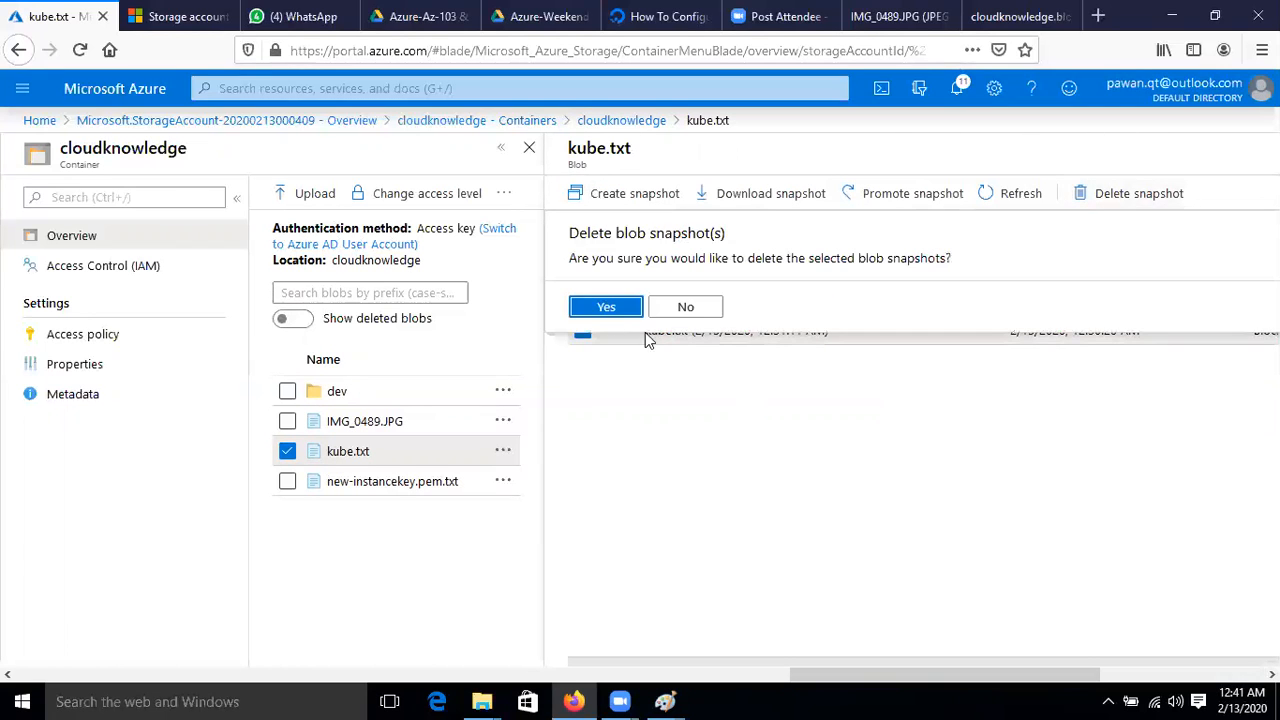
click(607, 307)
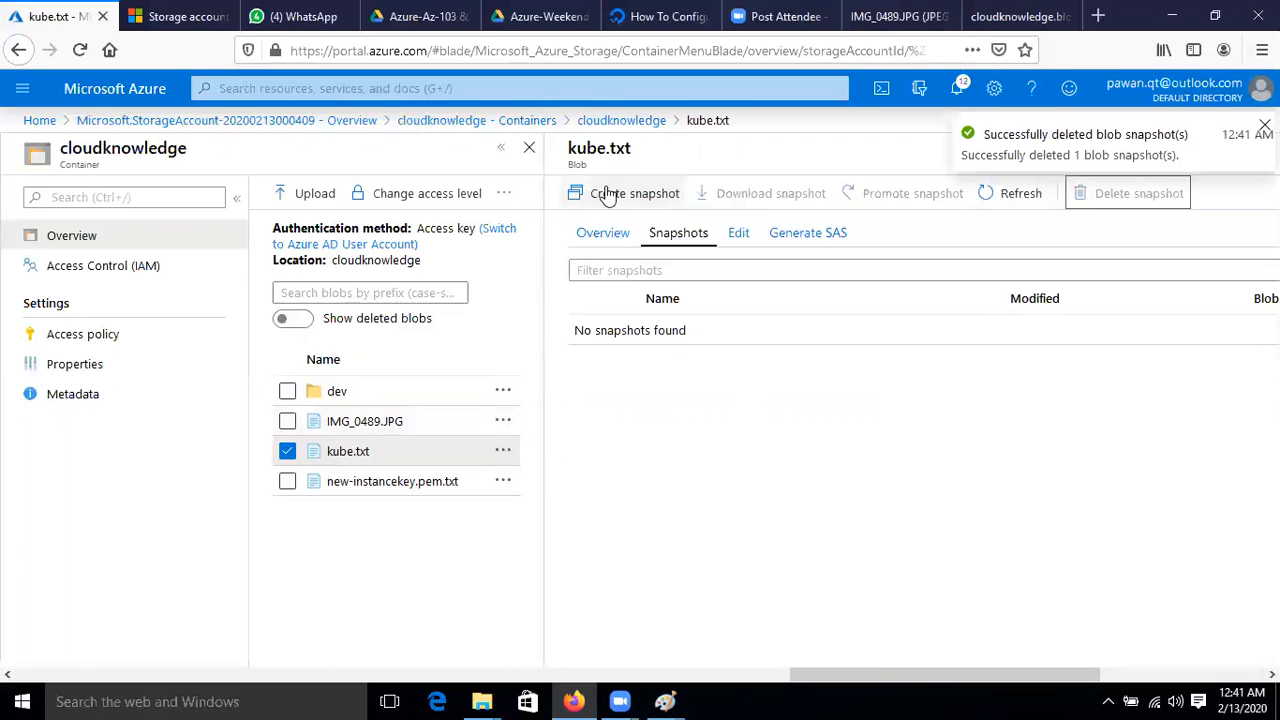
click(625, 121)
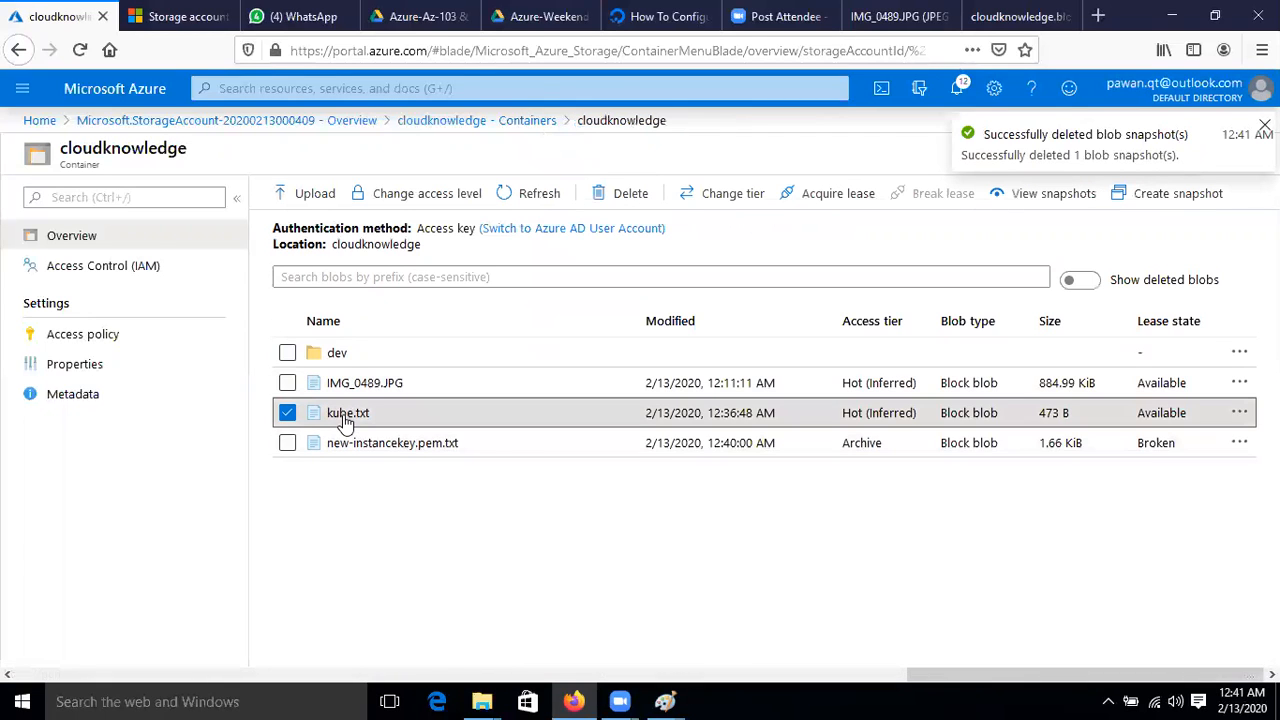
Step: Change the access tier of kube.txt to Cool, save it and refresh the blob list
click(1239, 412)
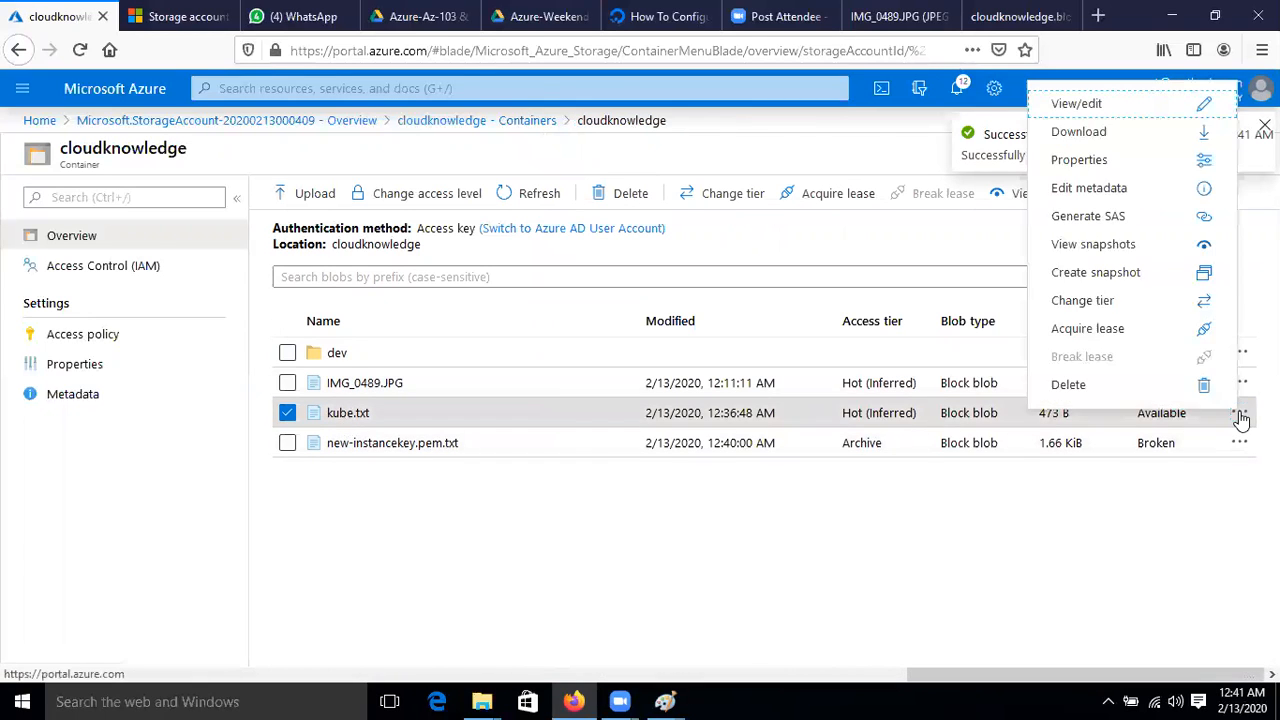
click(1139, 305)
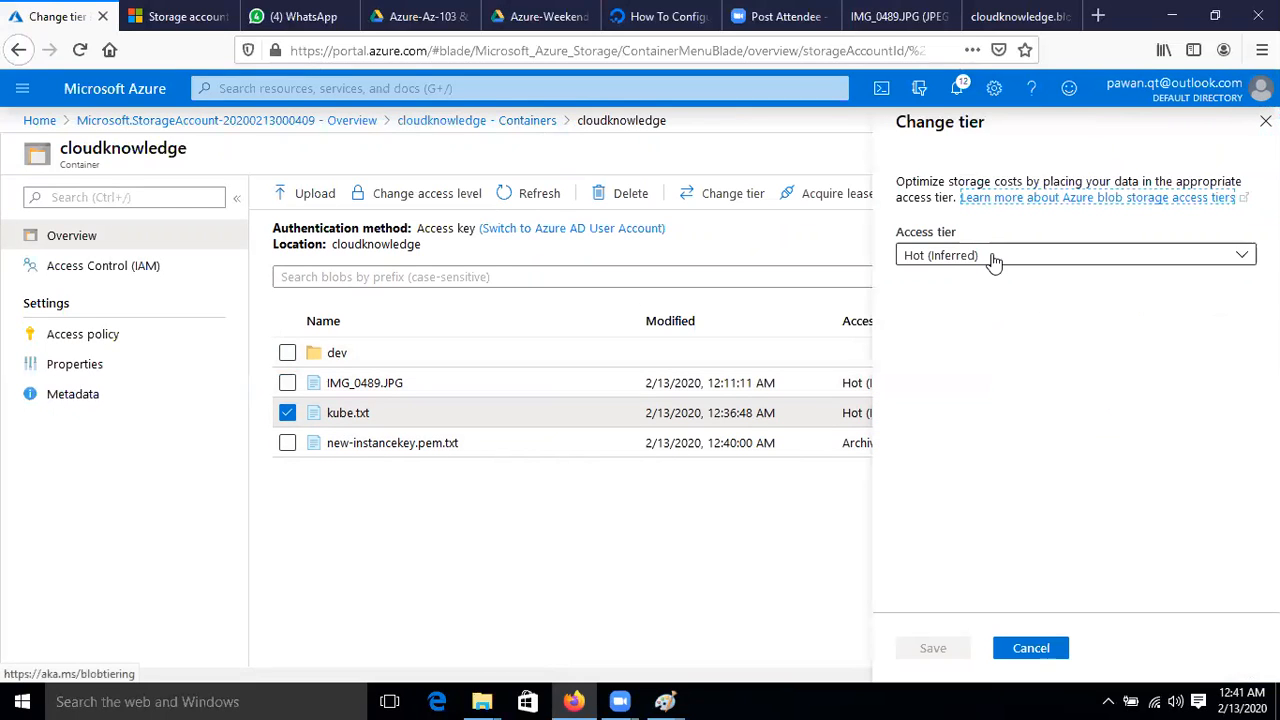
click(1000, 258)
click(944, 314)
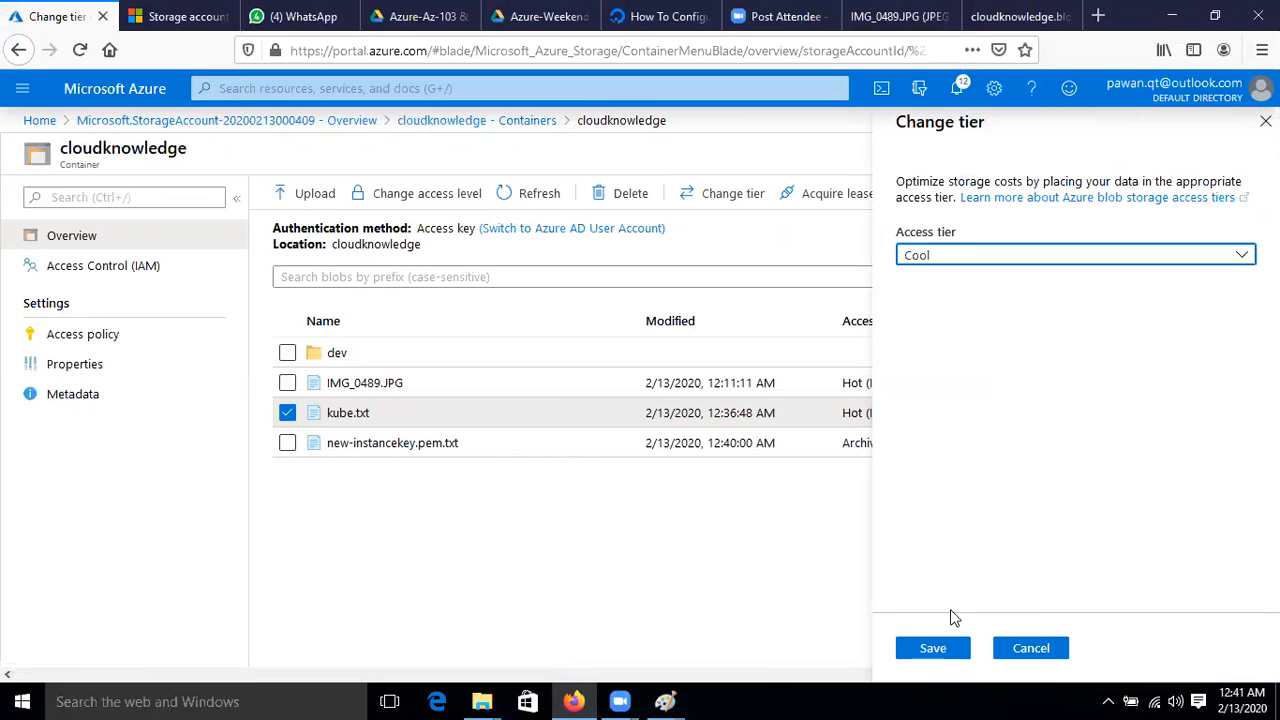
click(932, 649)
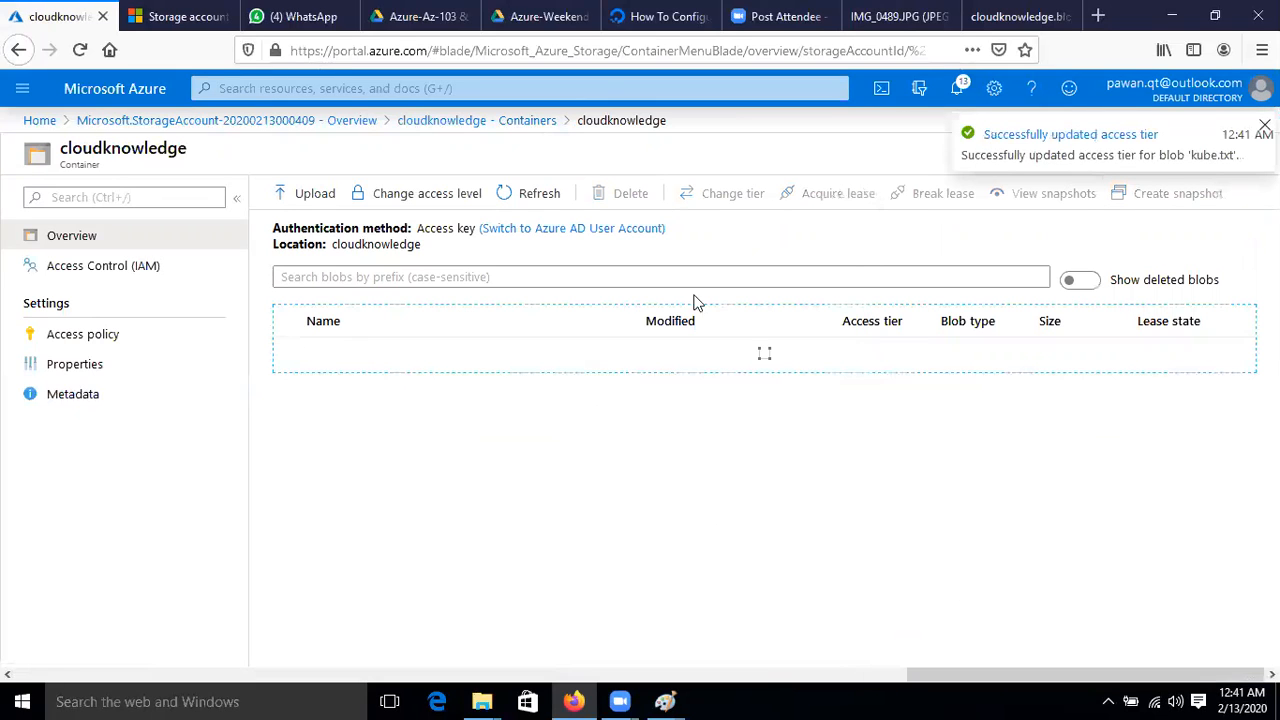
click(545, 195)
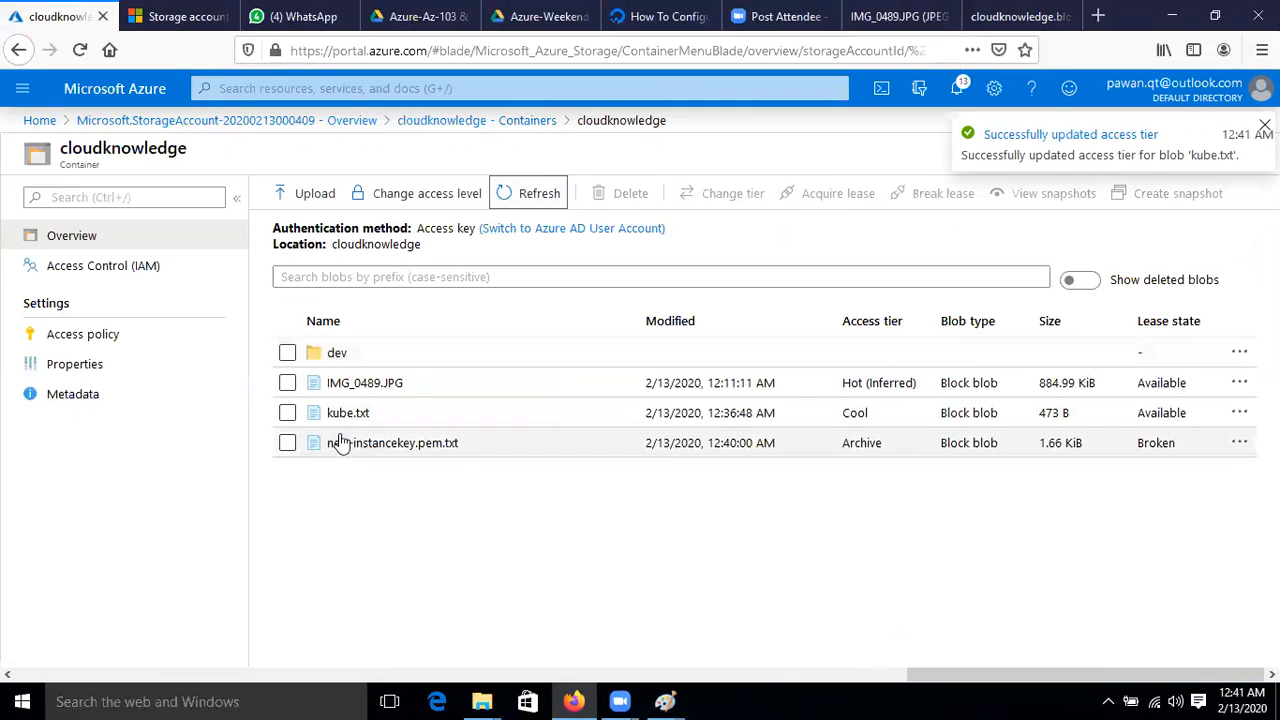
Step: Create a new snapshot of kube.txt and refresh the container's blob list
click(287, 413)
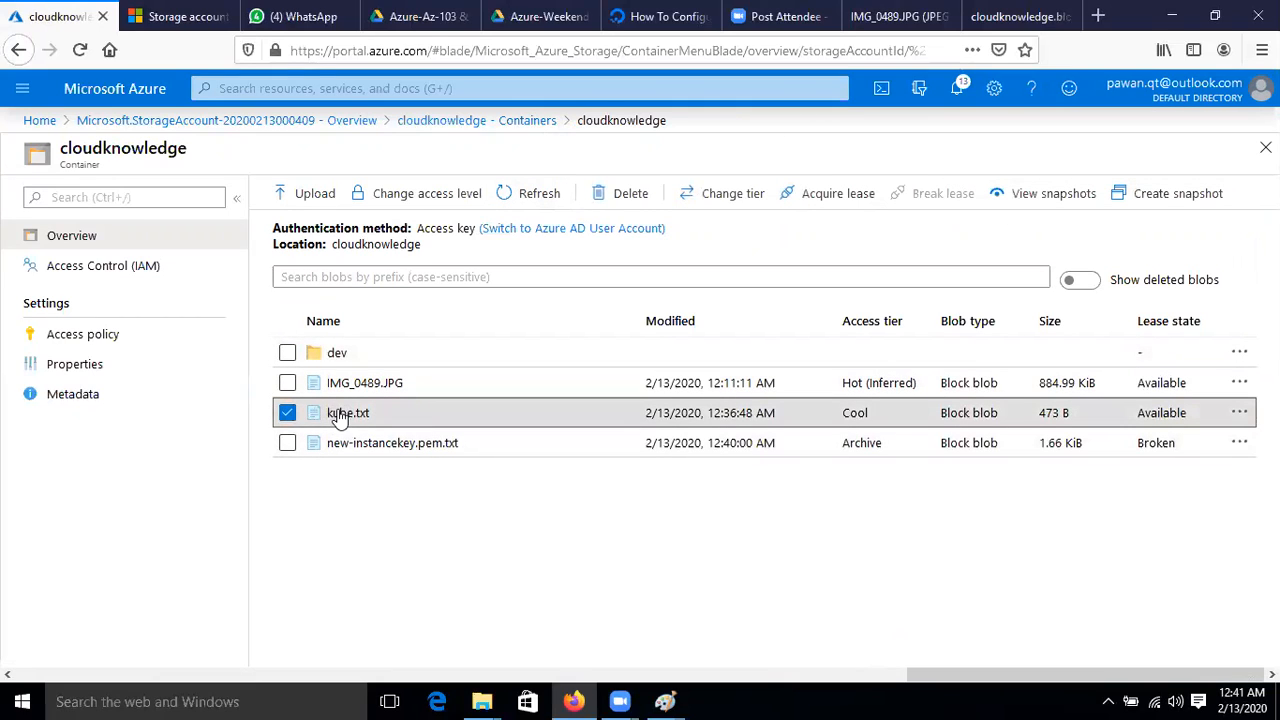
click(1136, 194)
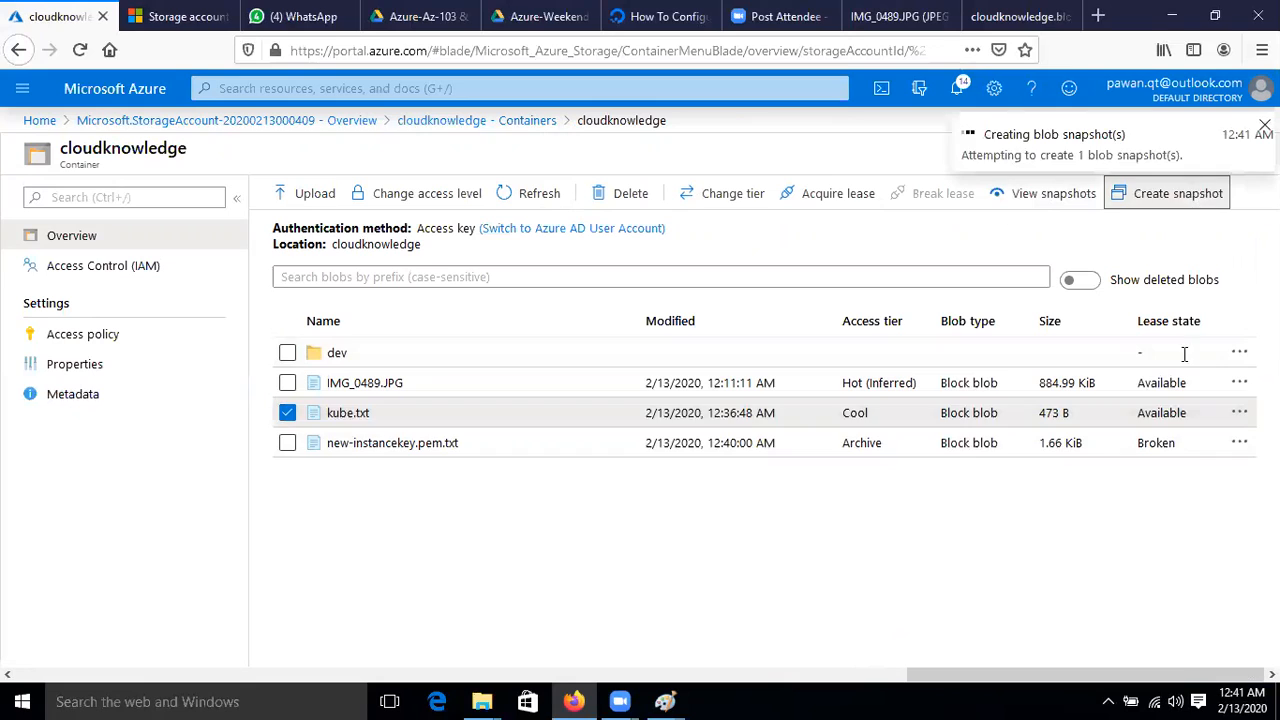
click(510, 196)
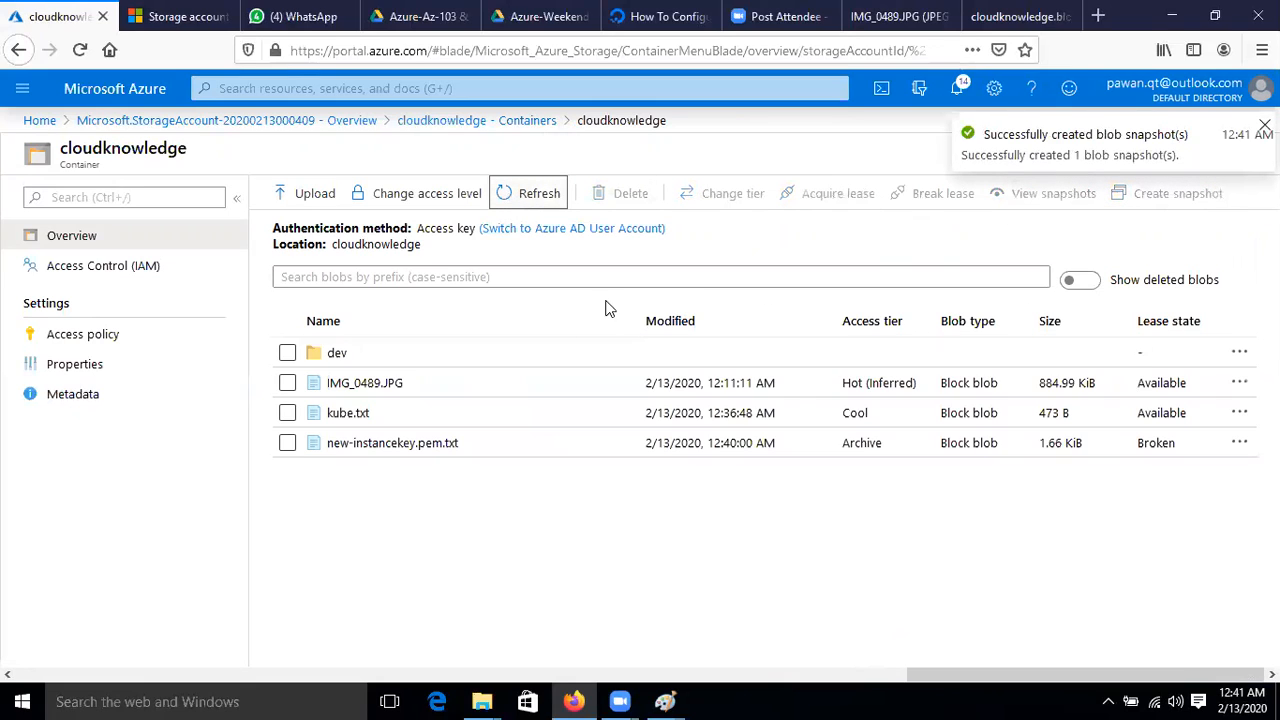
Step: Try to delete kube.txt with the option to also delete blob snapshots turned off
click(287, 414)
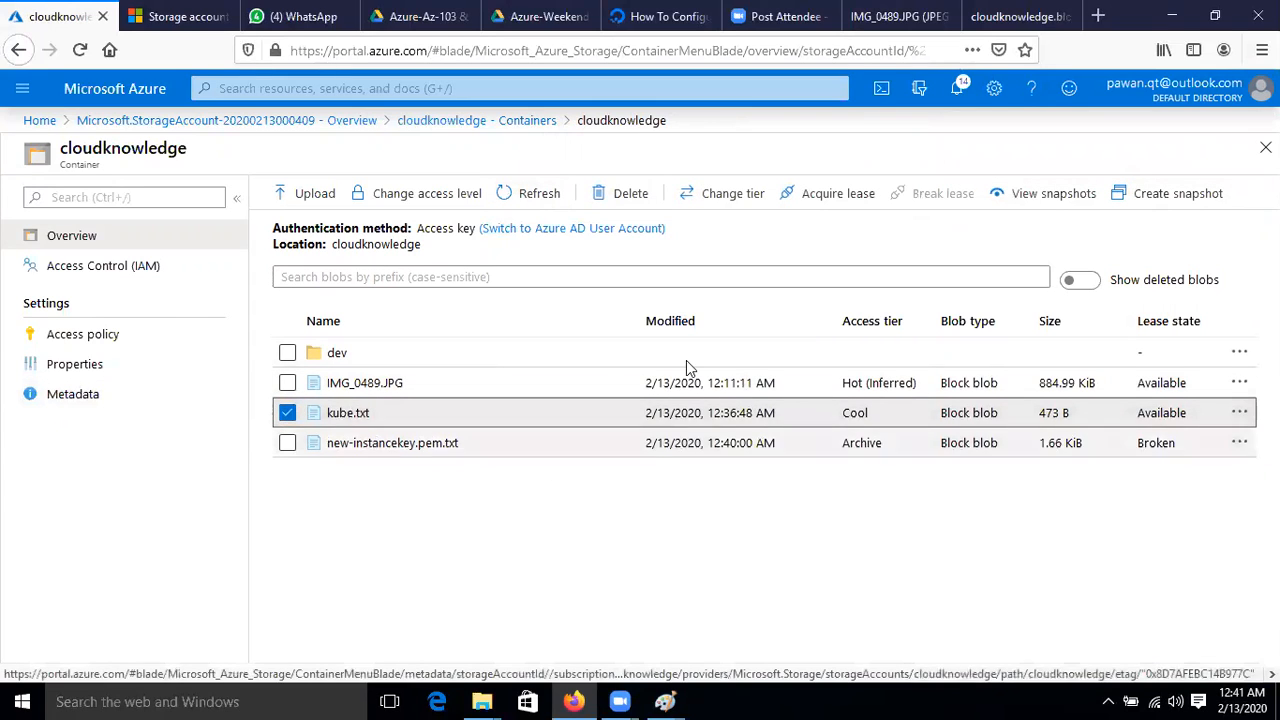
click(1239, 413)
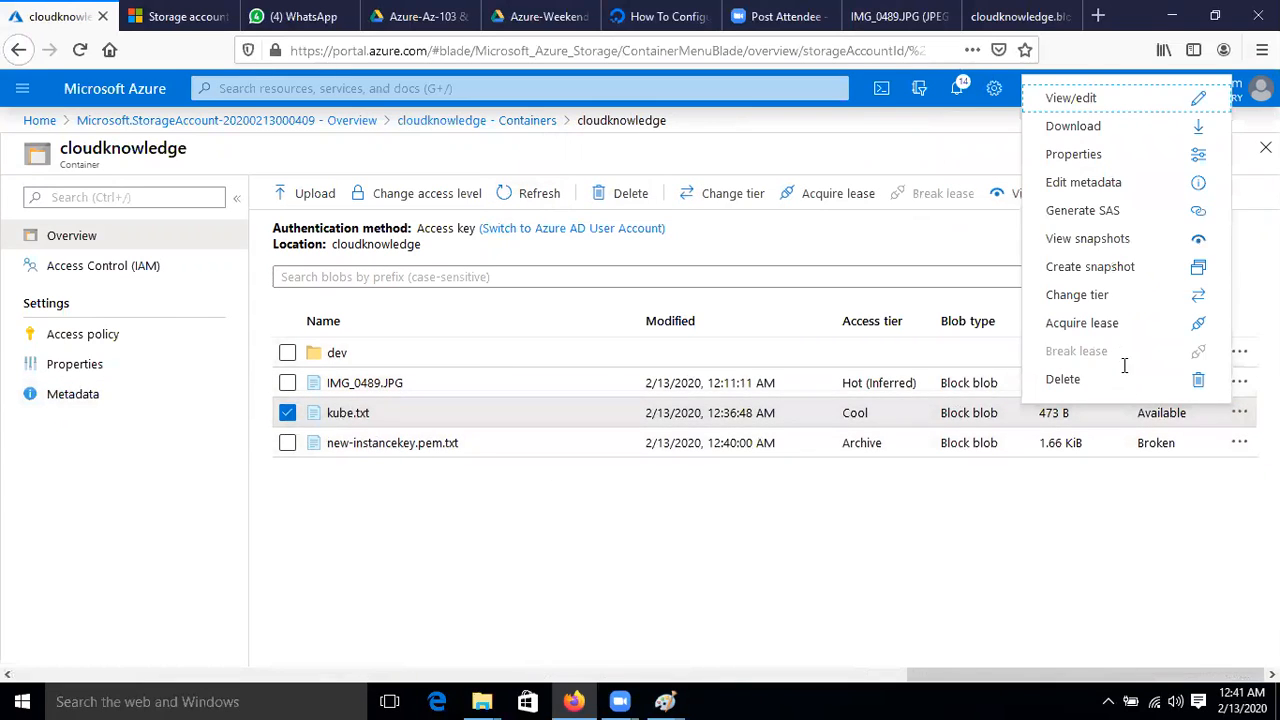
click(621, 194)
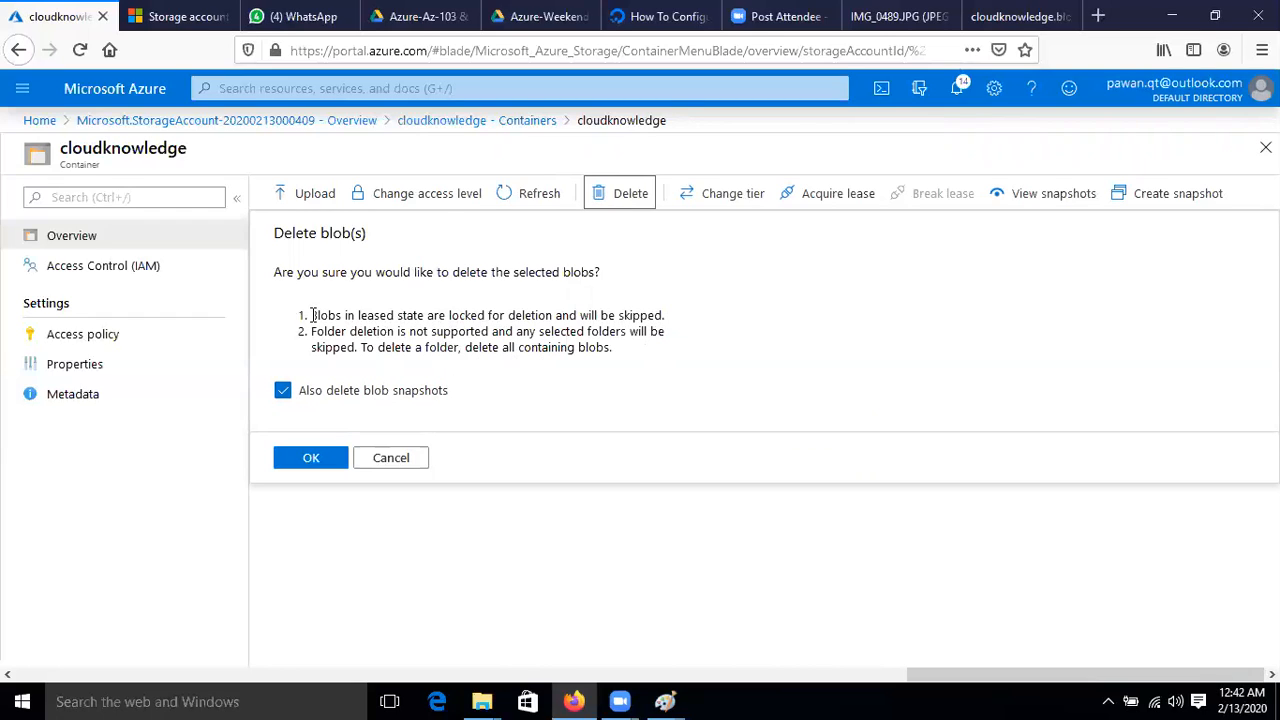
drag(312, 315, 399, 314)
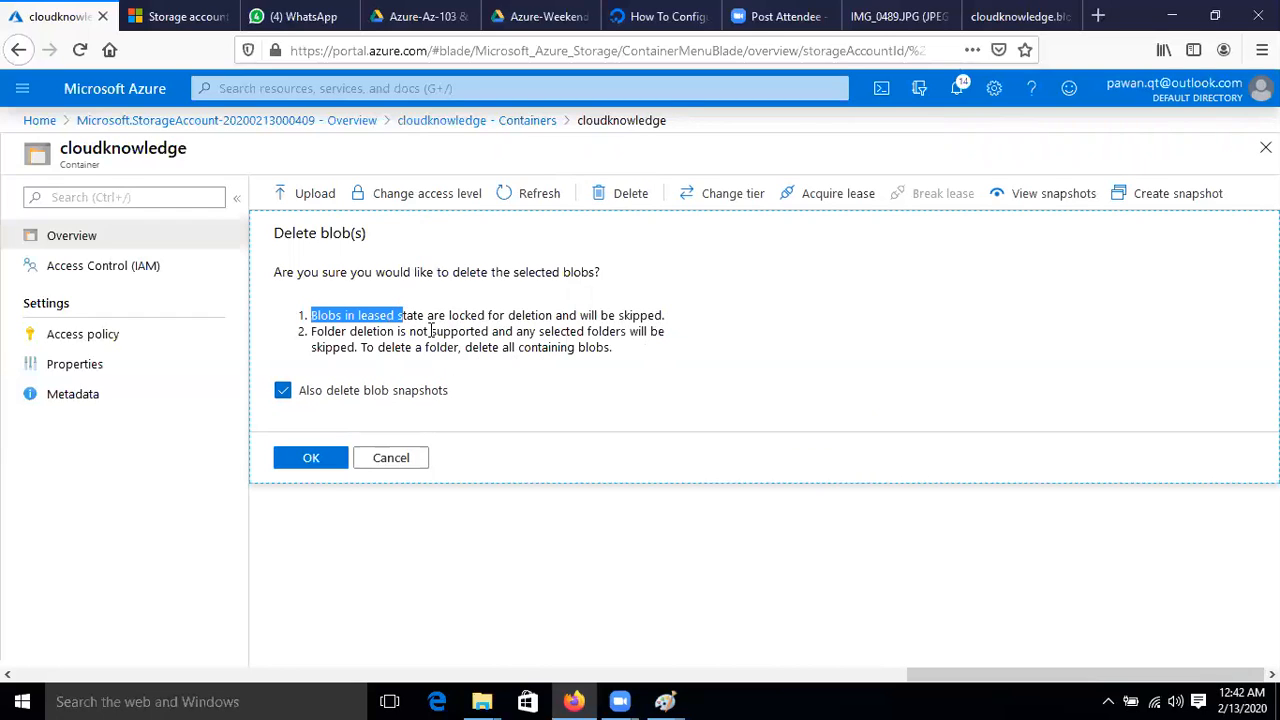
click(432, 330)
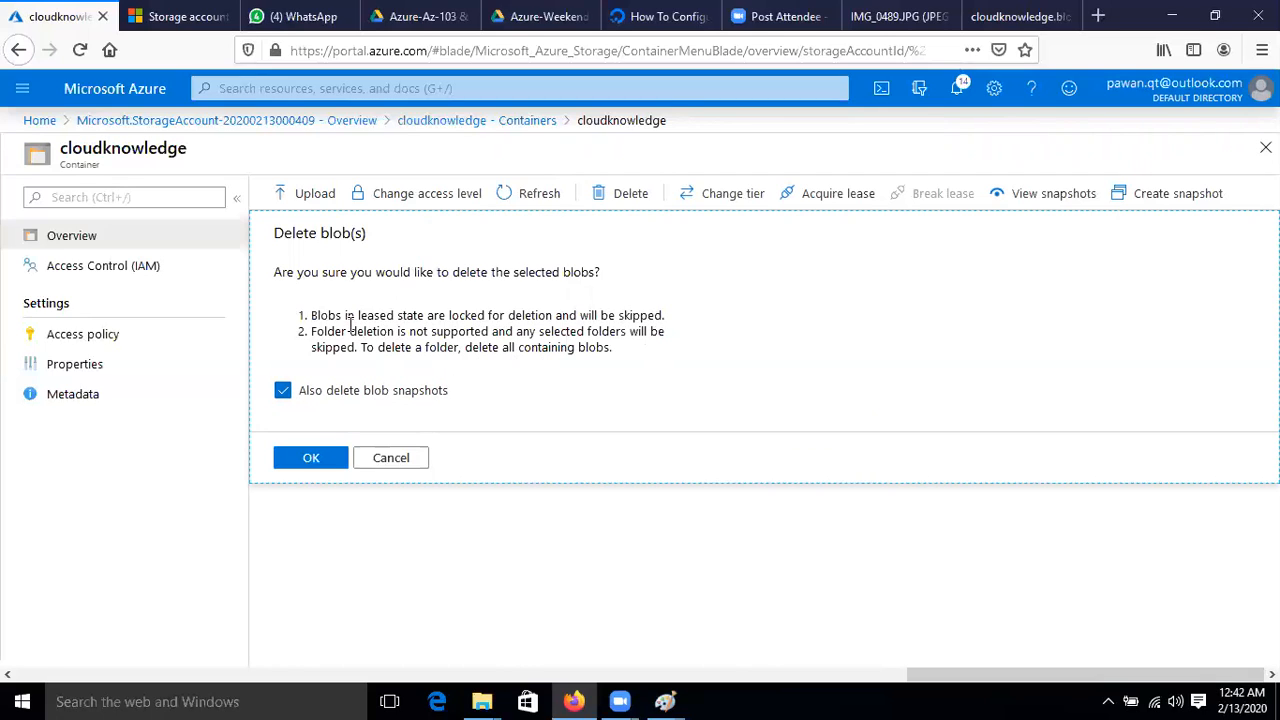
drag(496, 330, 607, 345)
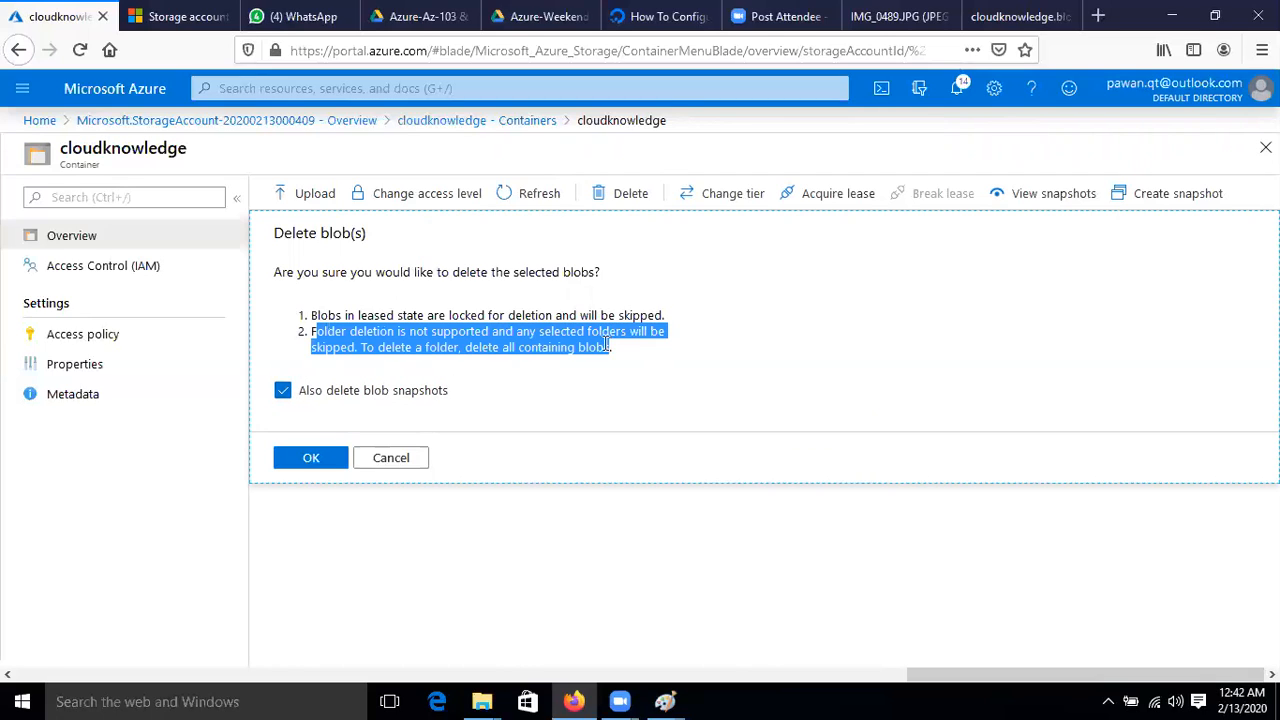
click(422, 381)
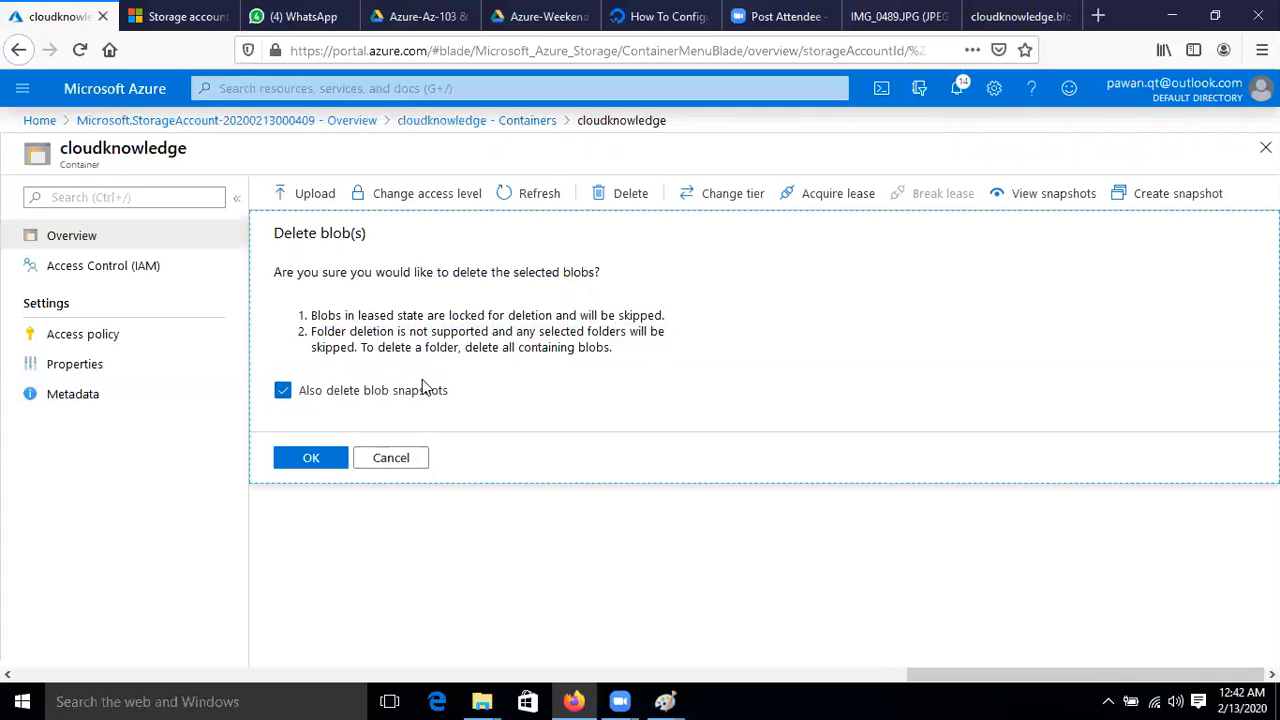
click(283, 393)
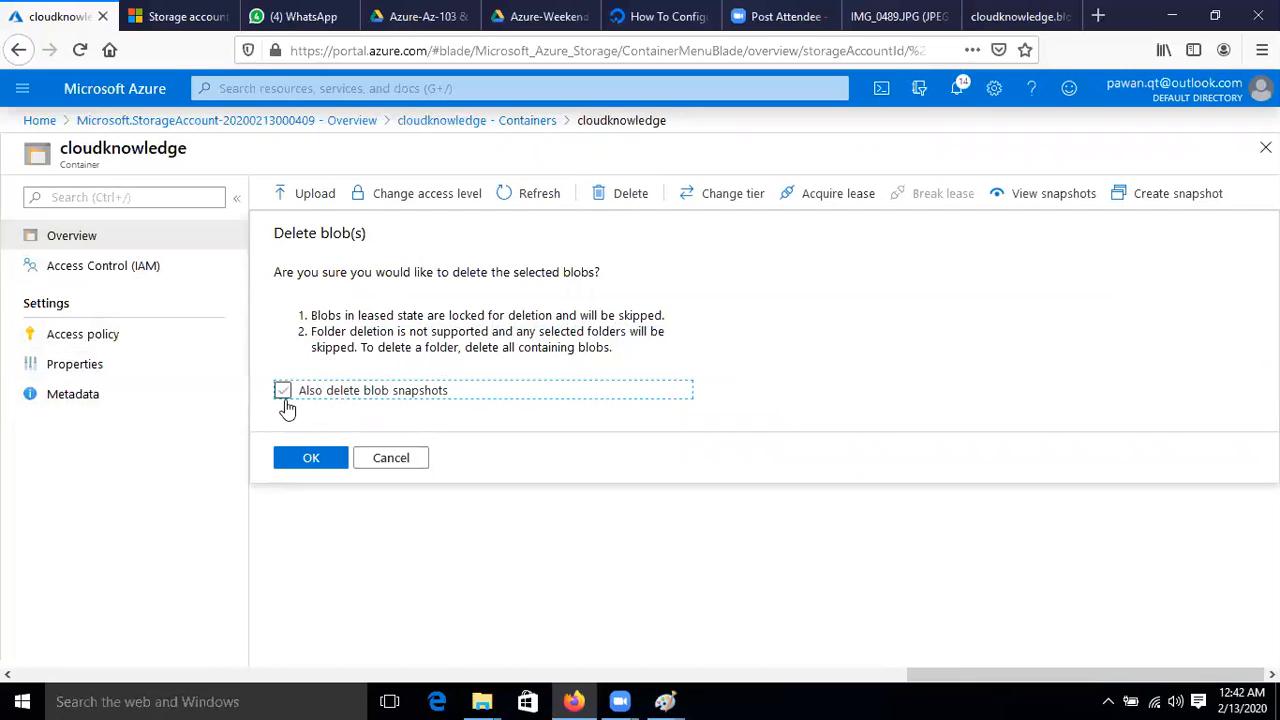
click(316, 461)
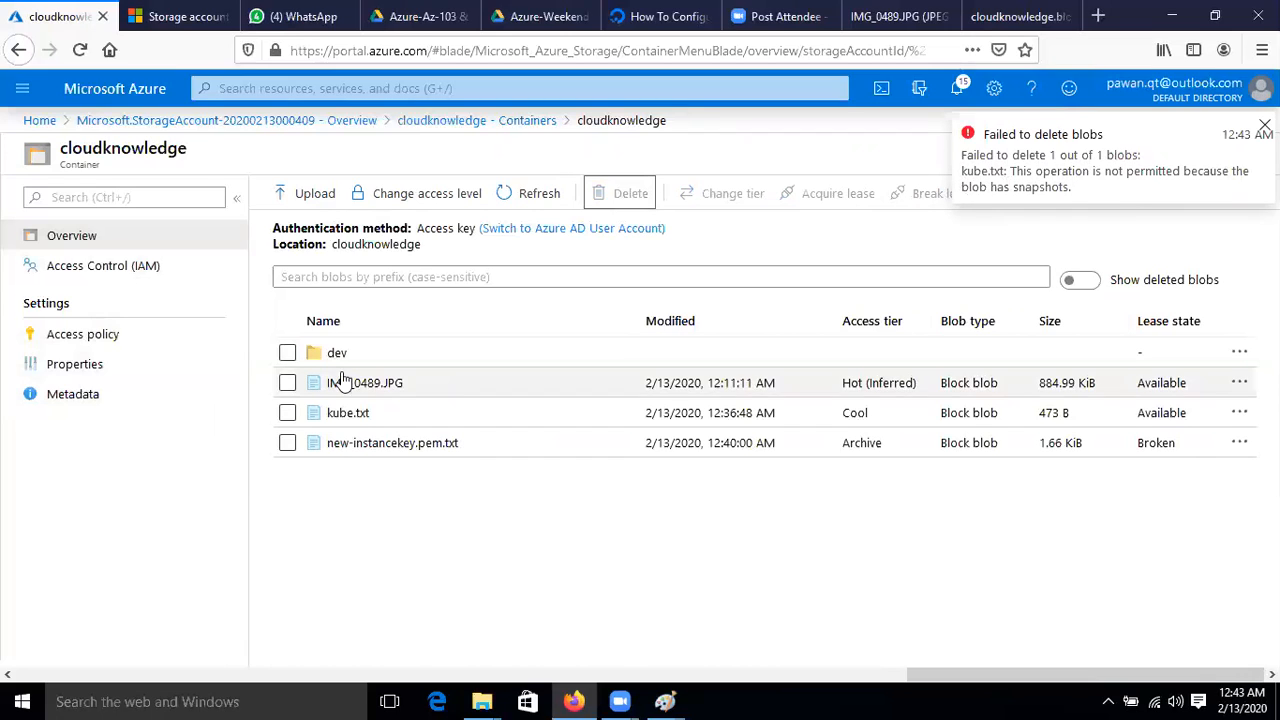
Step: Open the snapshot list of kube.txt and select its 12:41:41 AM snapshot
click(340, 413)
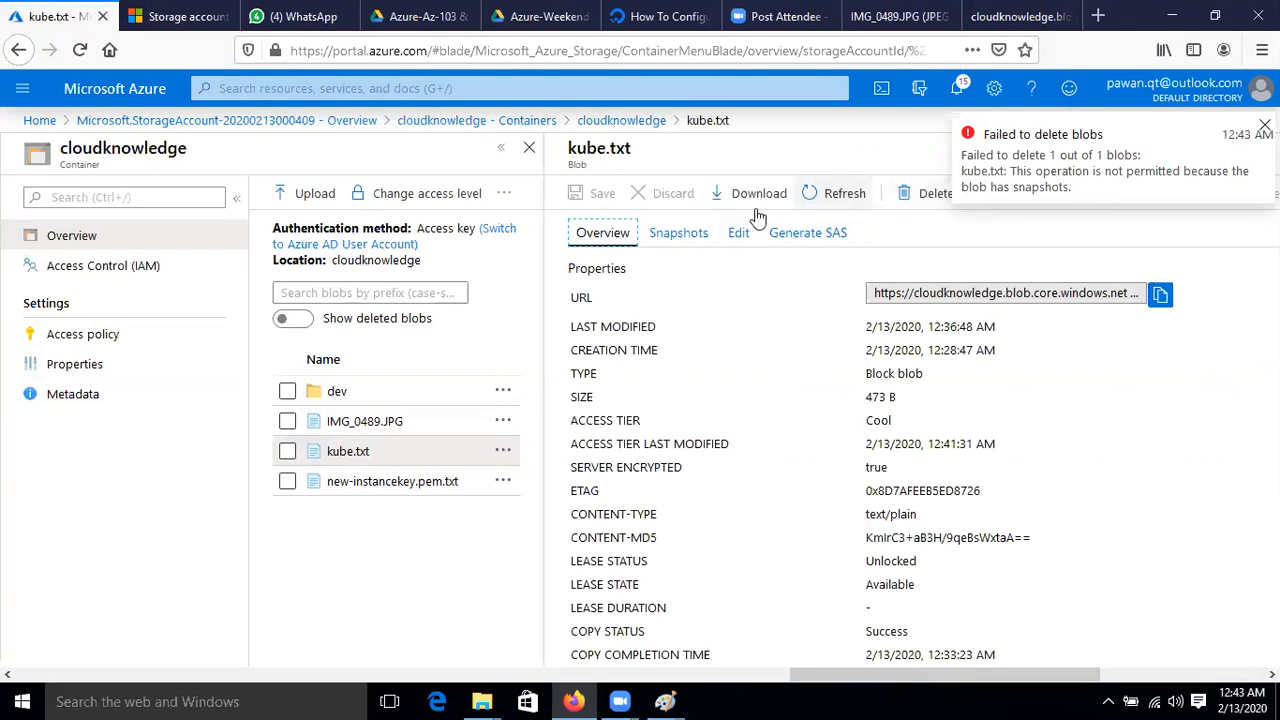
click(679, 233)
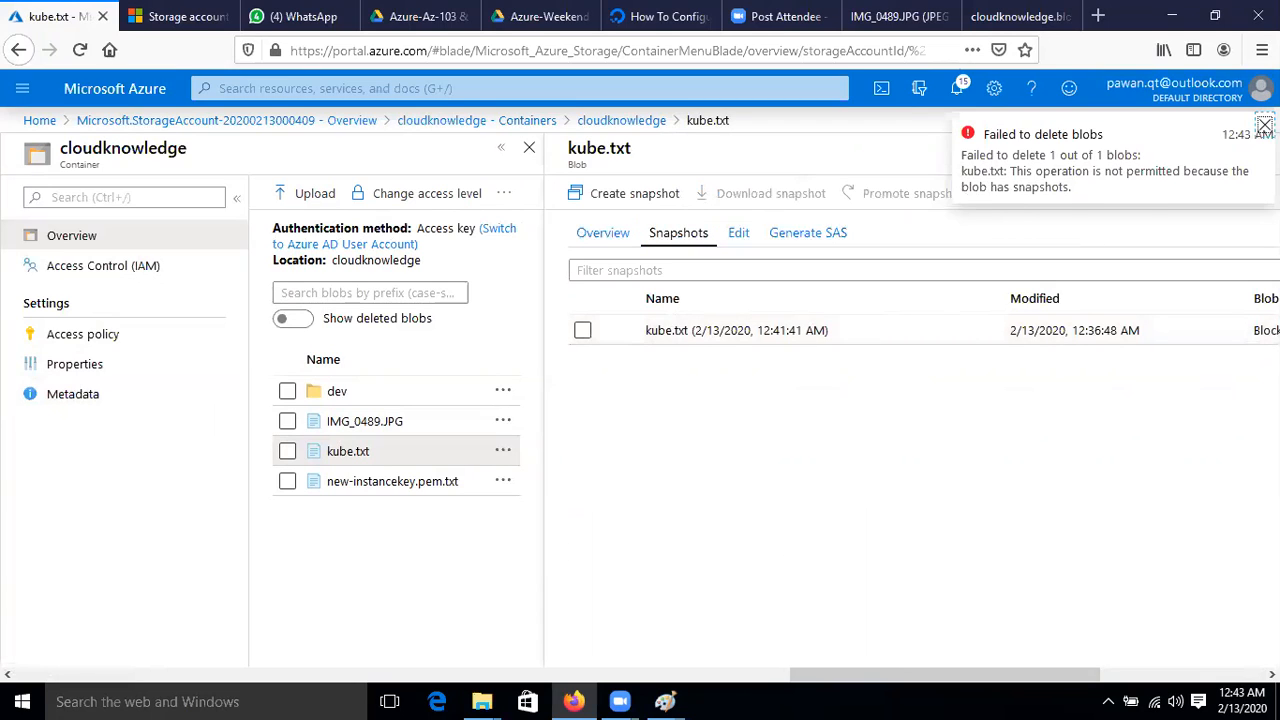
click(582, 330)
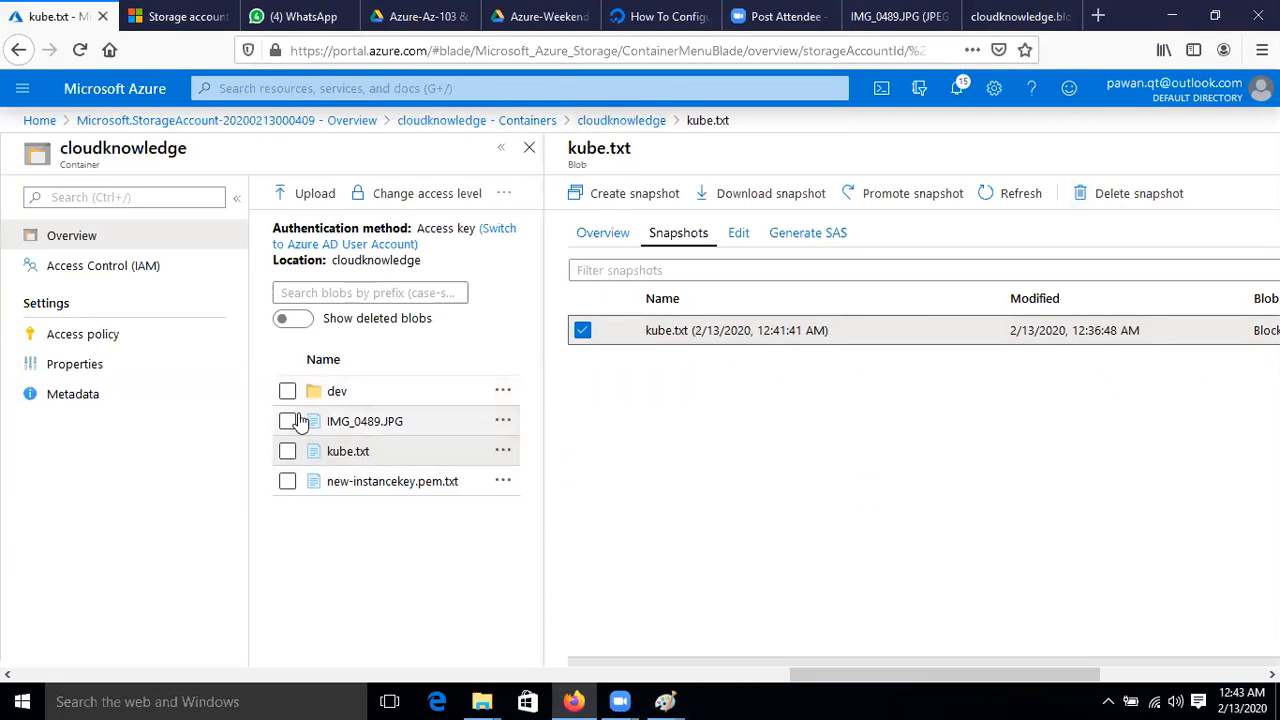
Step: Delete kube.txt from the cloudknowledge container together with its snapshots and refresh the blob list
click(287, 451)
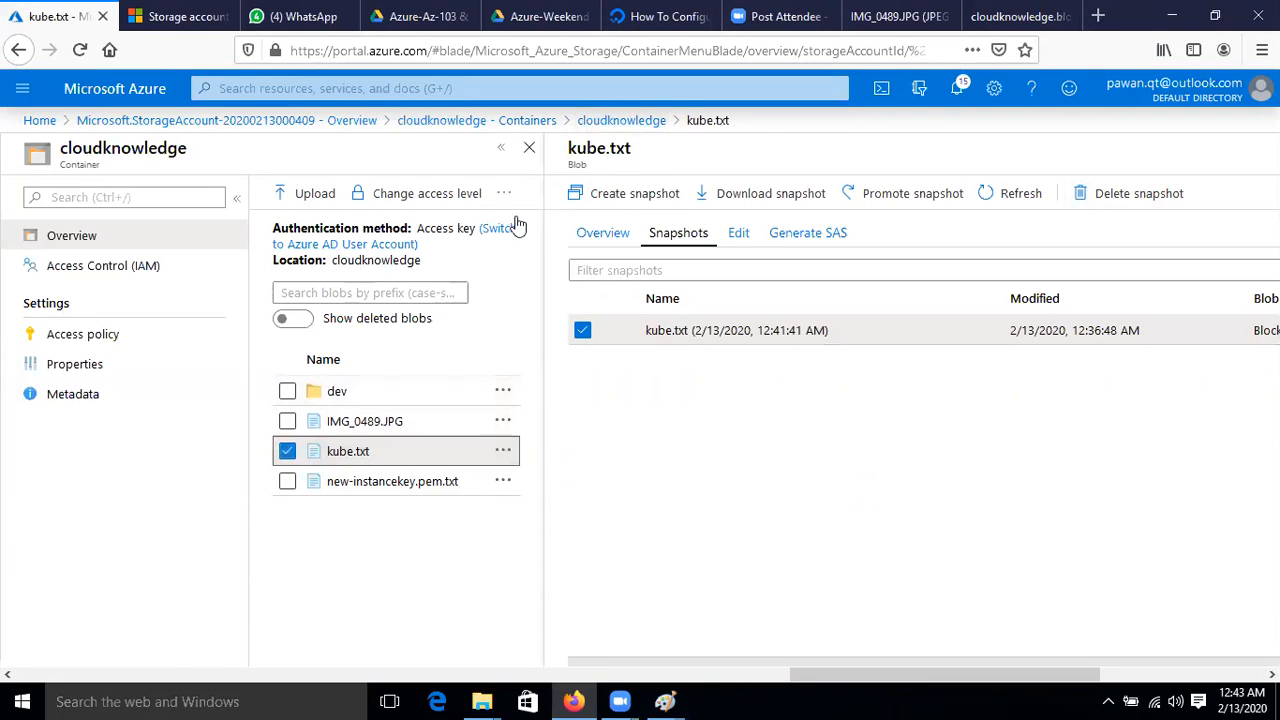
click(622, 122)
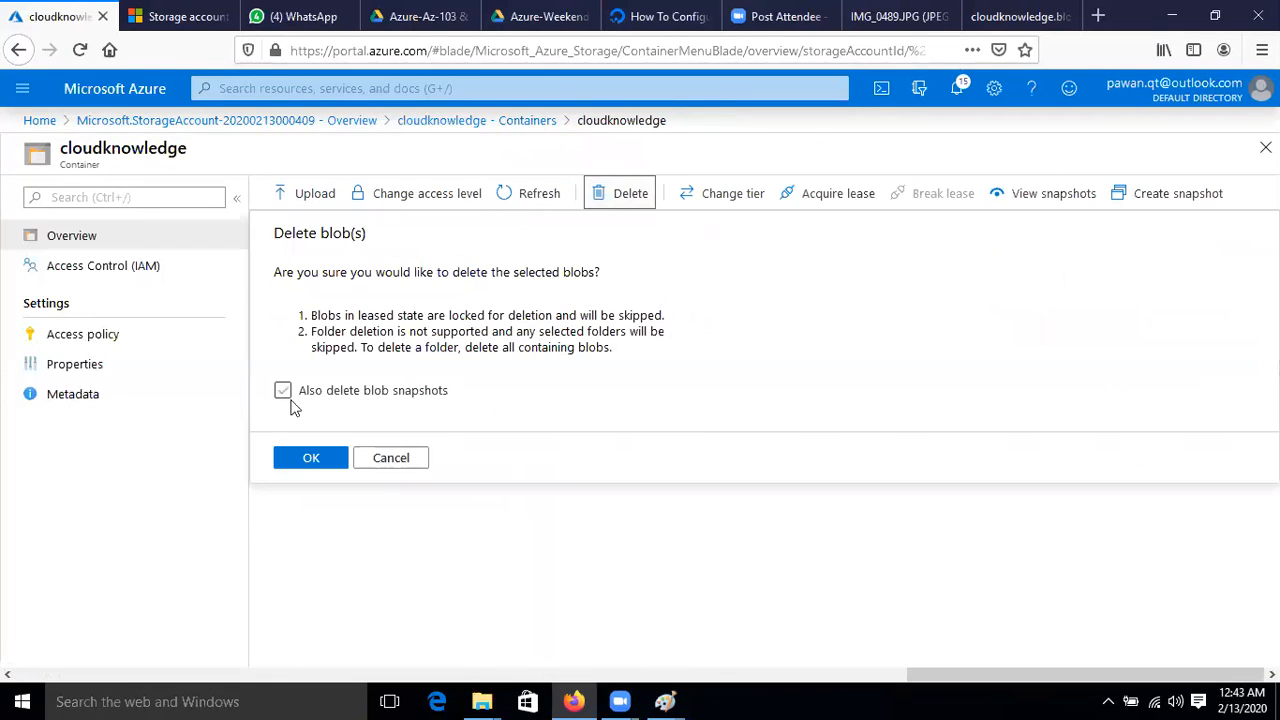
click(283, 390)
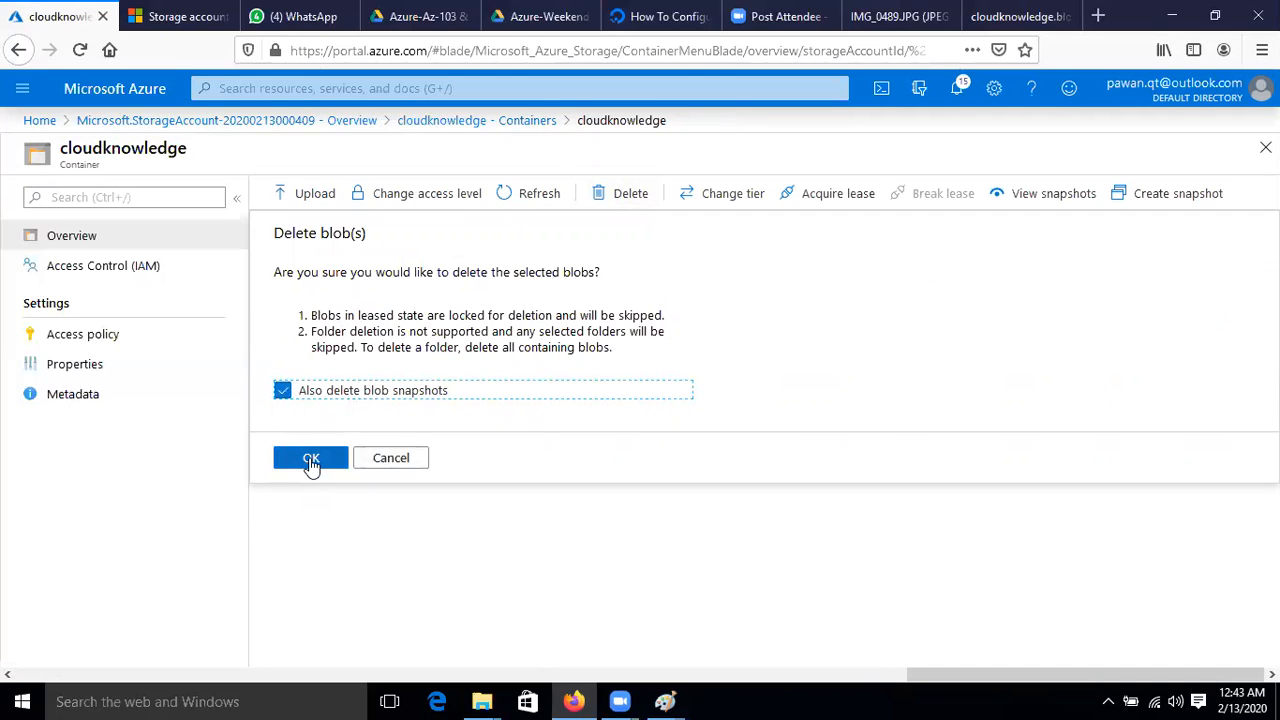
click(311, 460)
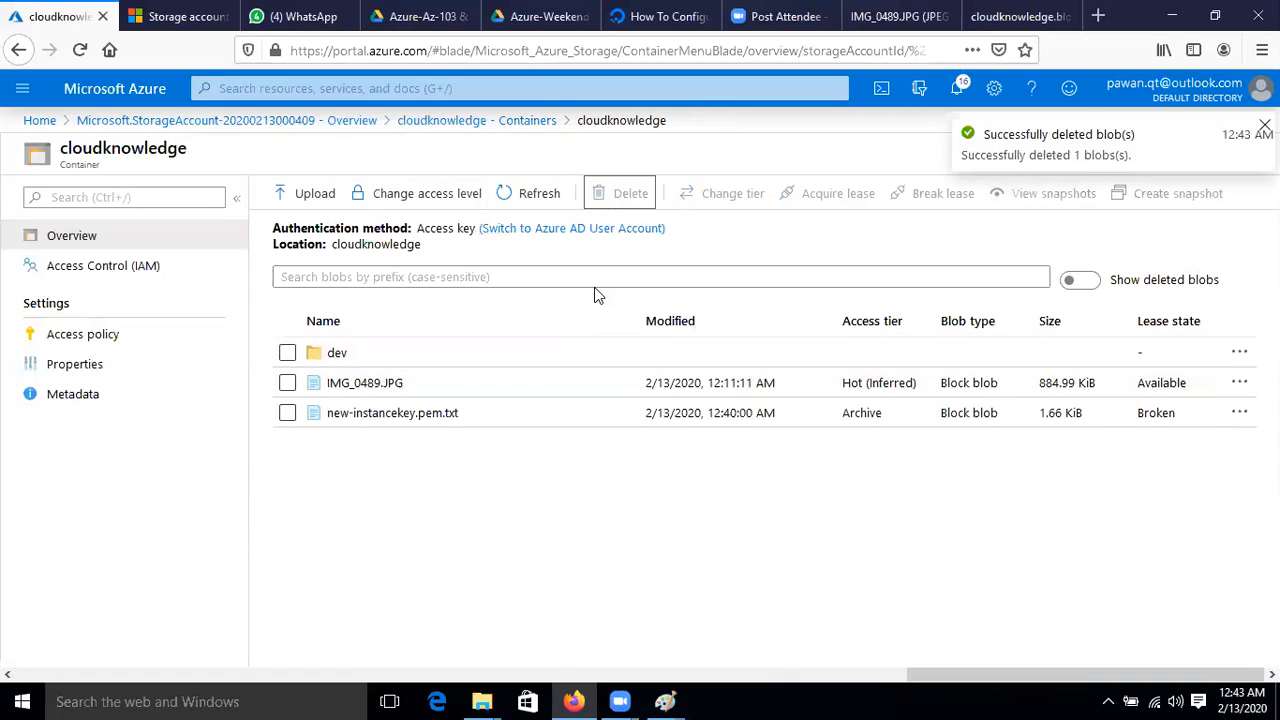
click(517, 194)
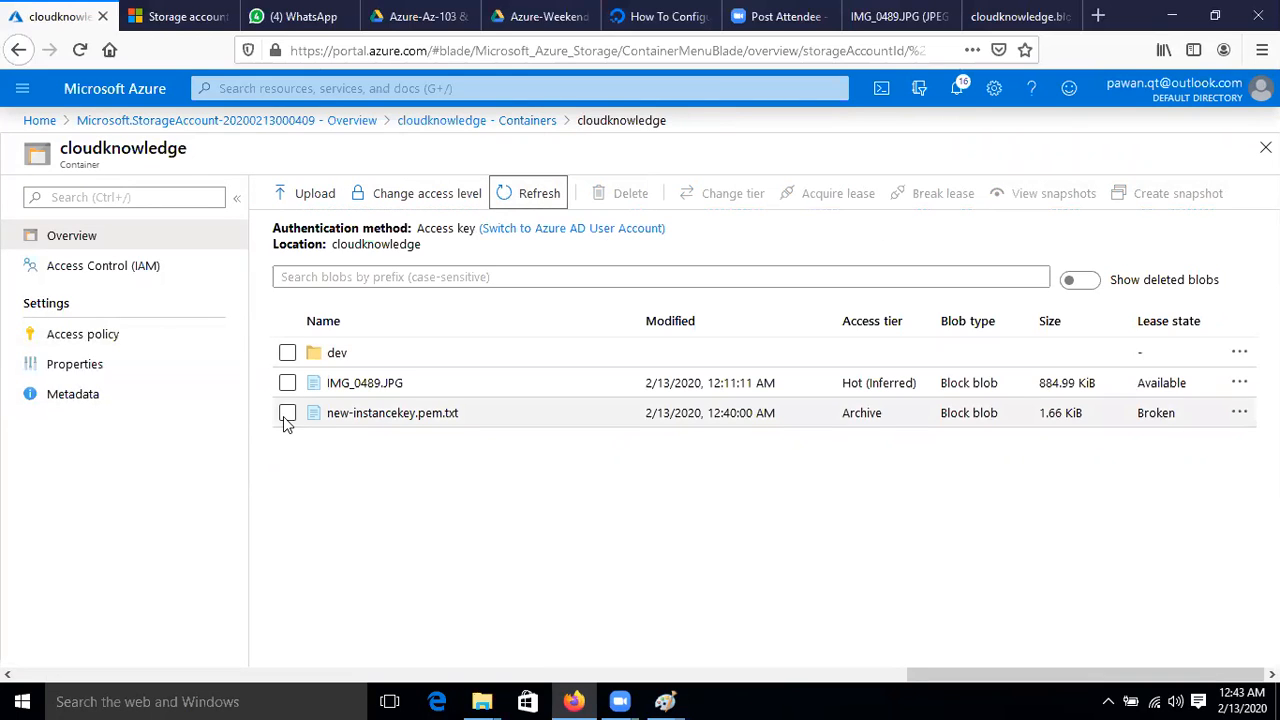
Step: Acquire a lease on new-instancekey.pem.txt
click(287, 414)
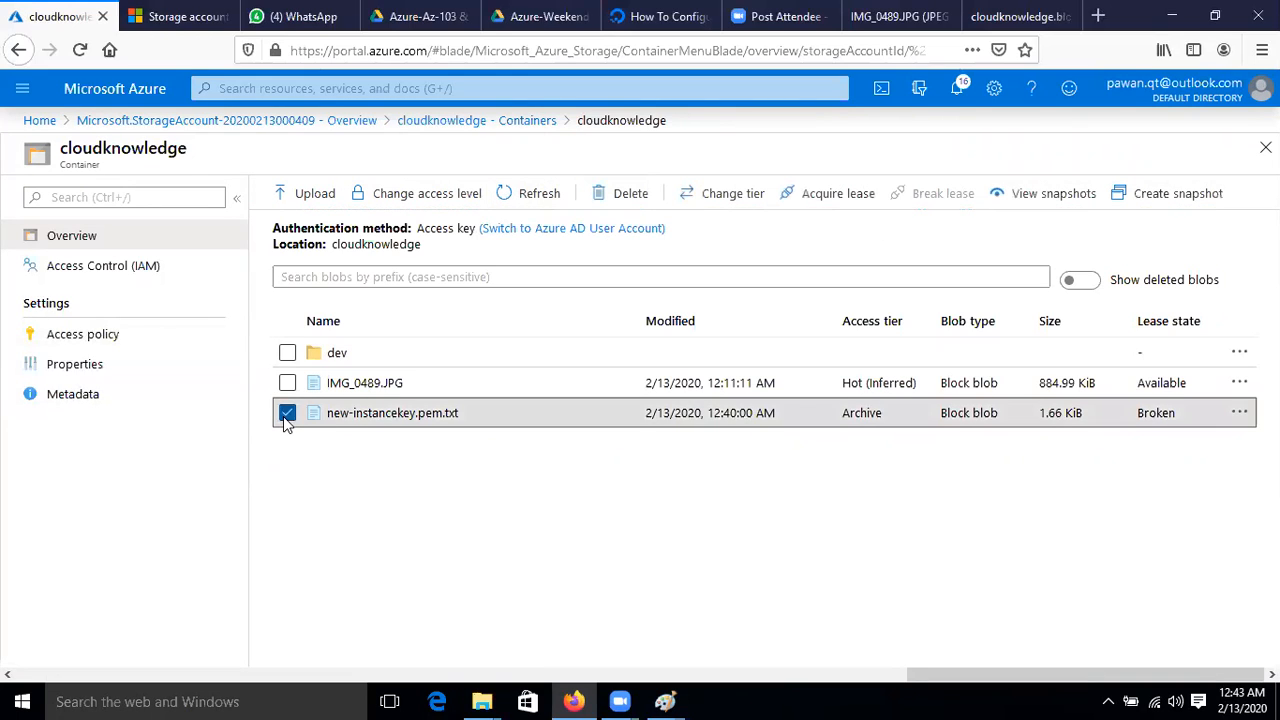
click(1238, 413)
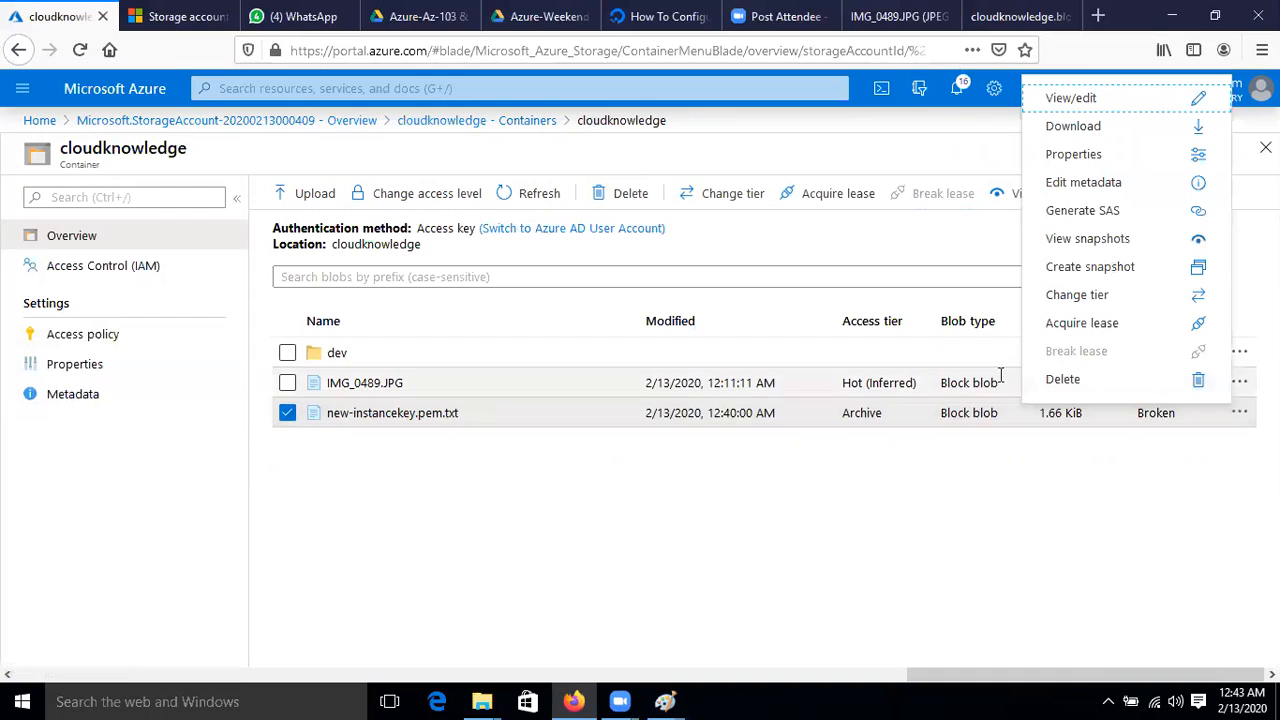
click(1115, 330)
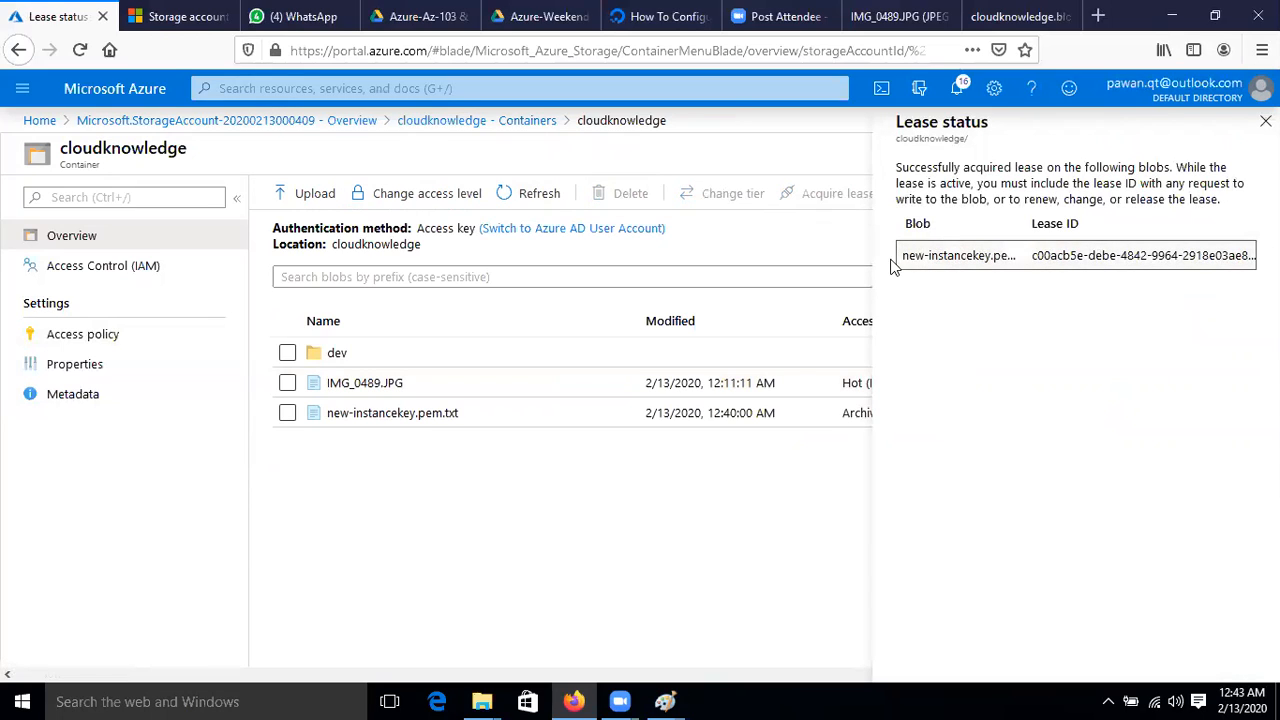
Step: Copy the blob's lease ID into a new text box in the empty middle area of the Paint drawing, and return to the container
triple_click(1134, 255)
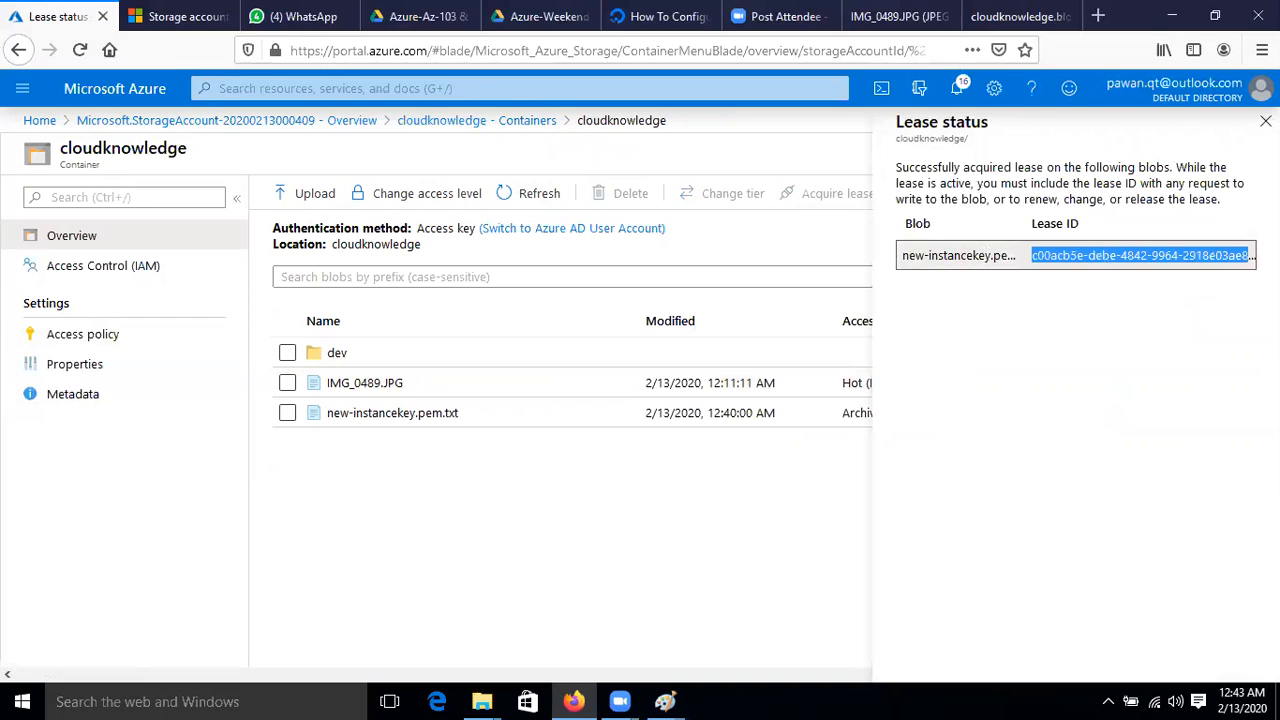
right_click(1167, 258)
click(1072, 272)
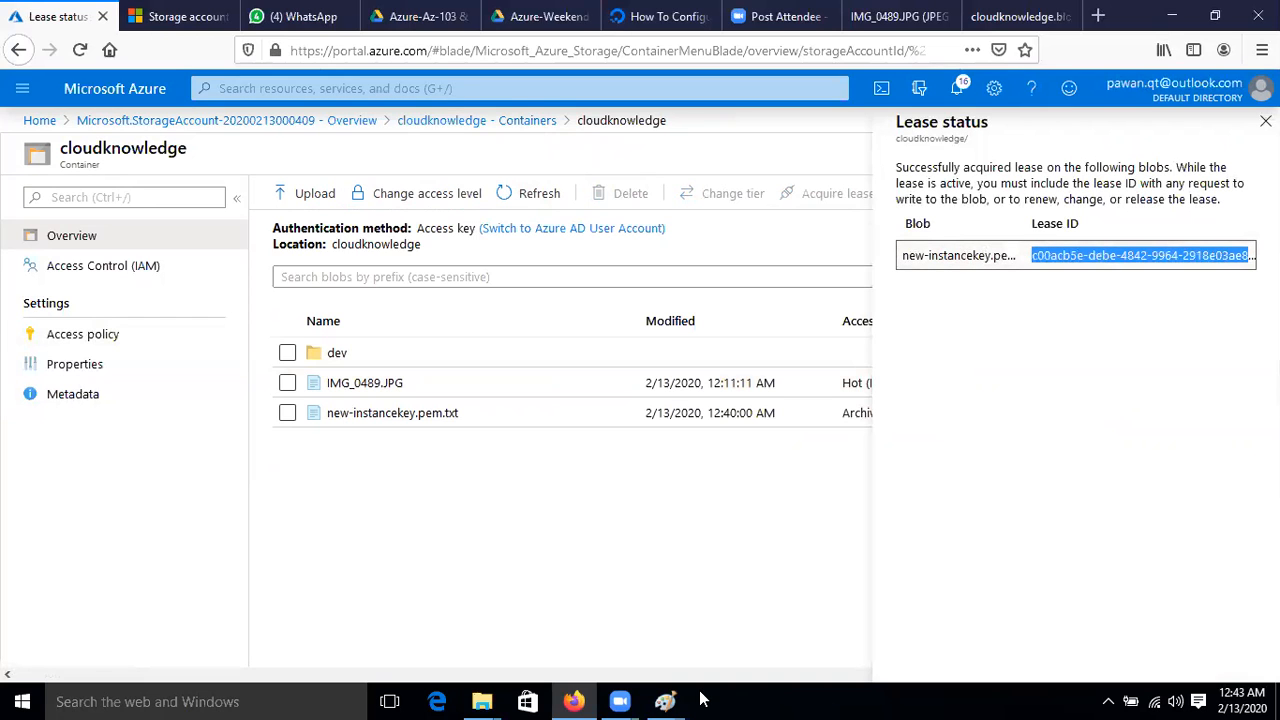
click(665, 701)
click(845, 620)
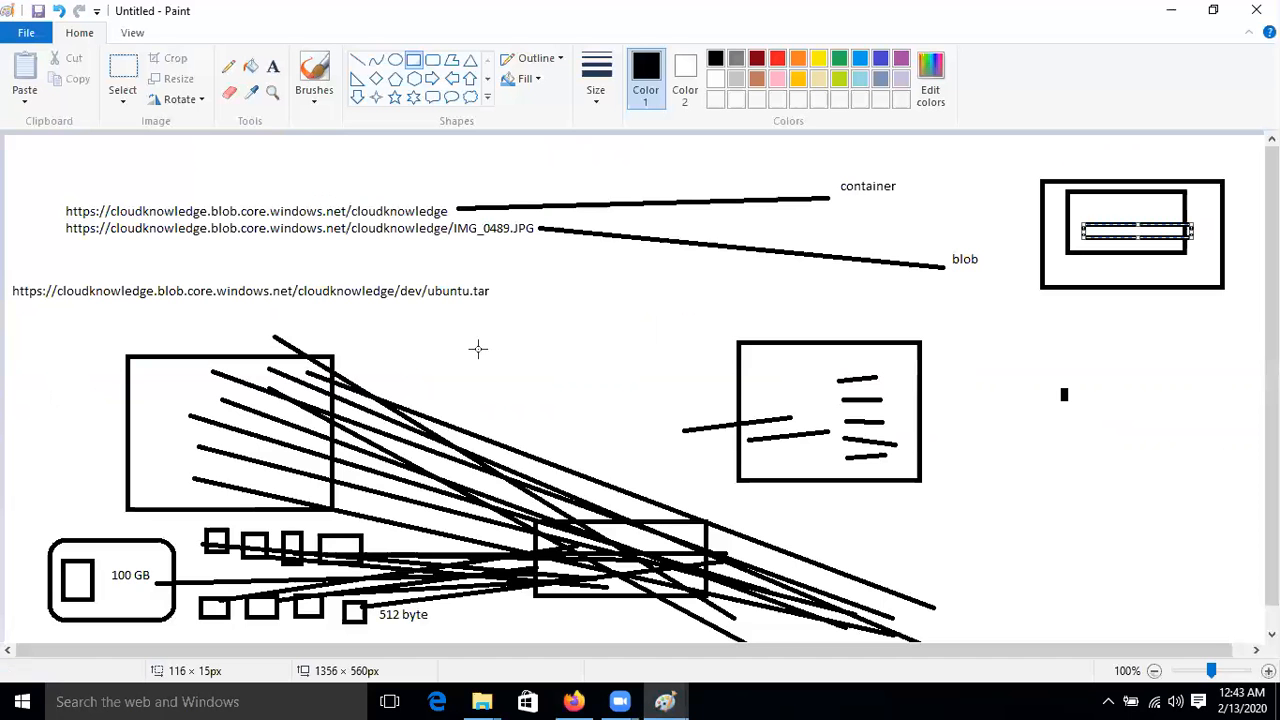
drag(401, 328, 670, 388)
key(ctrl+v)
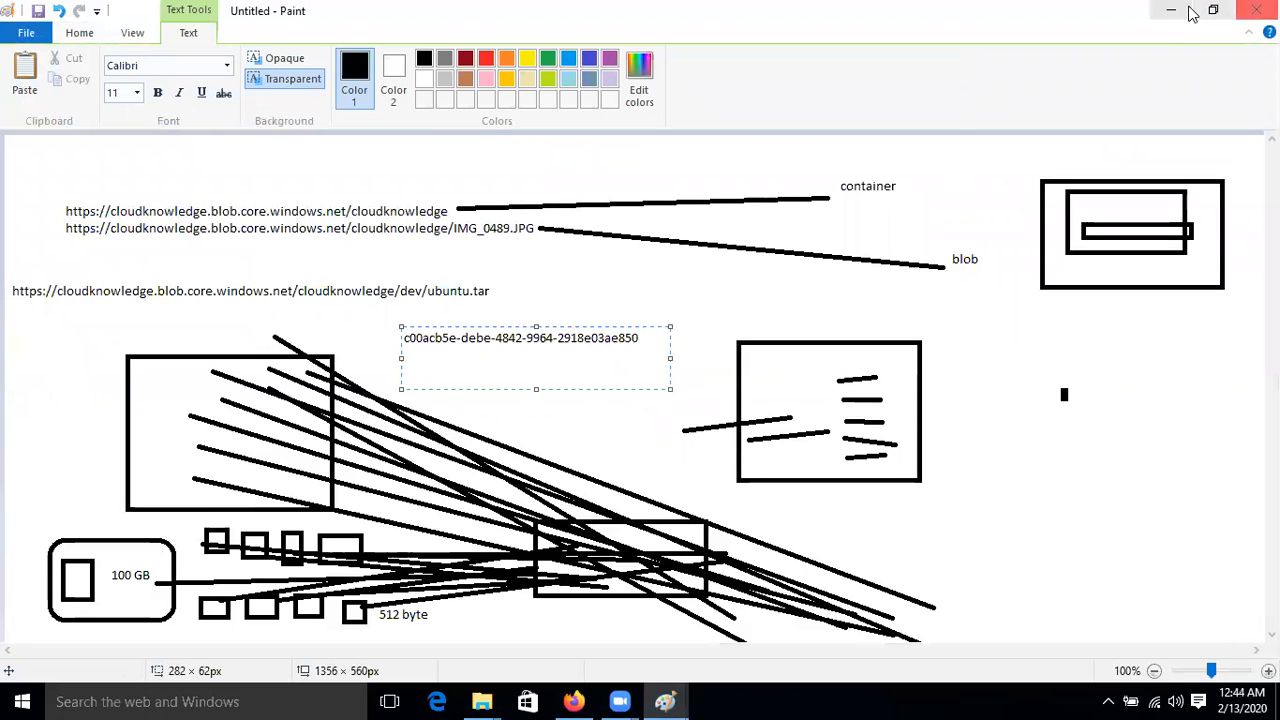
click(1171, 10)
click(1265, 121)
Step: Check whether the leased new-instancekey.pem.txt can be deleted and review the lease actions available for it
click(287, 413)
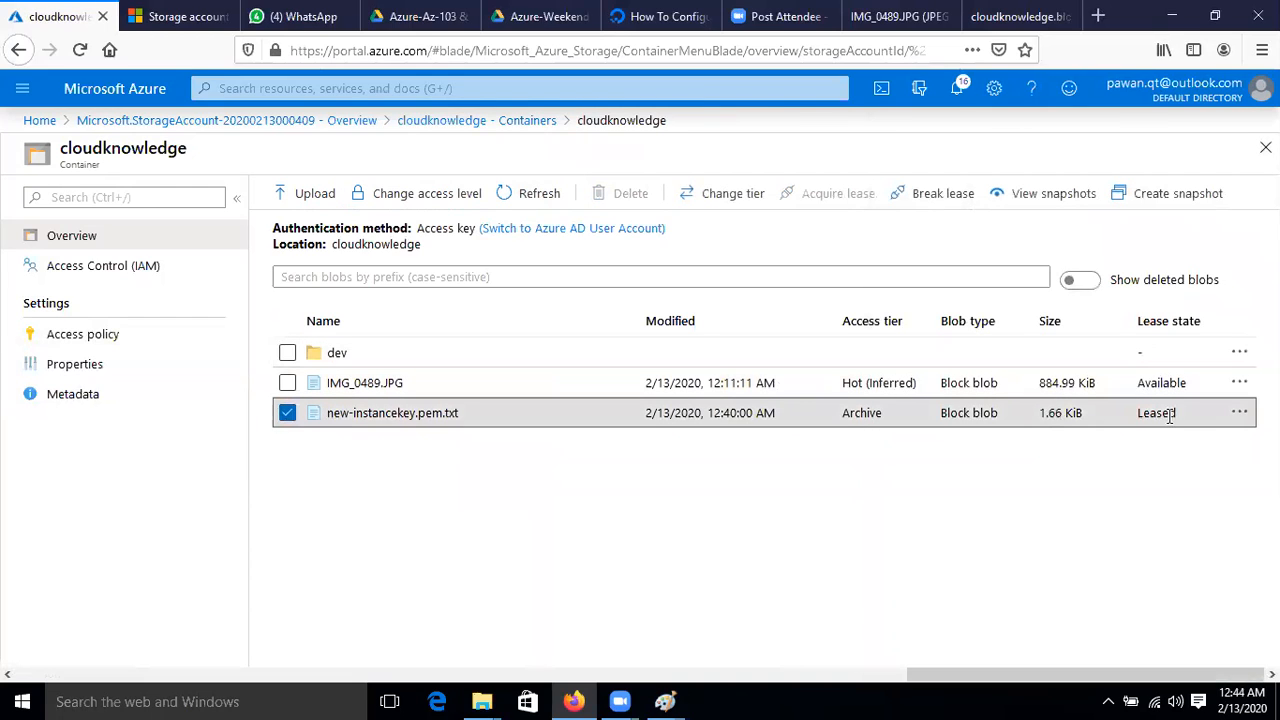
click(1240, 413)
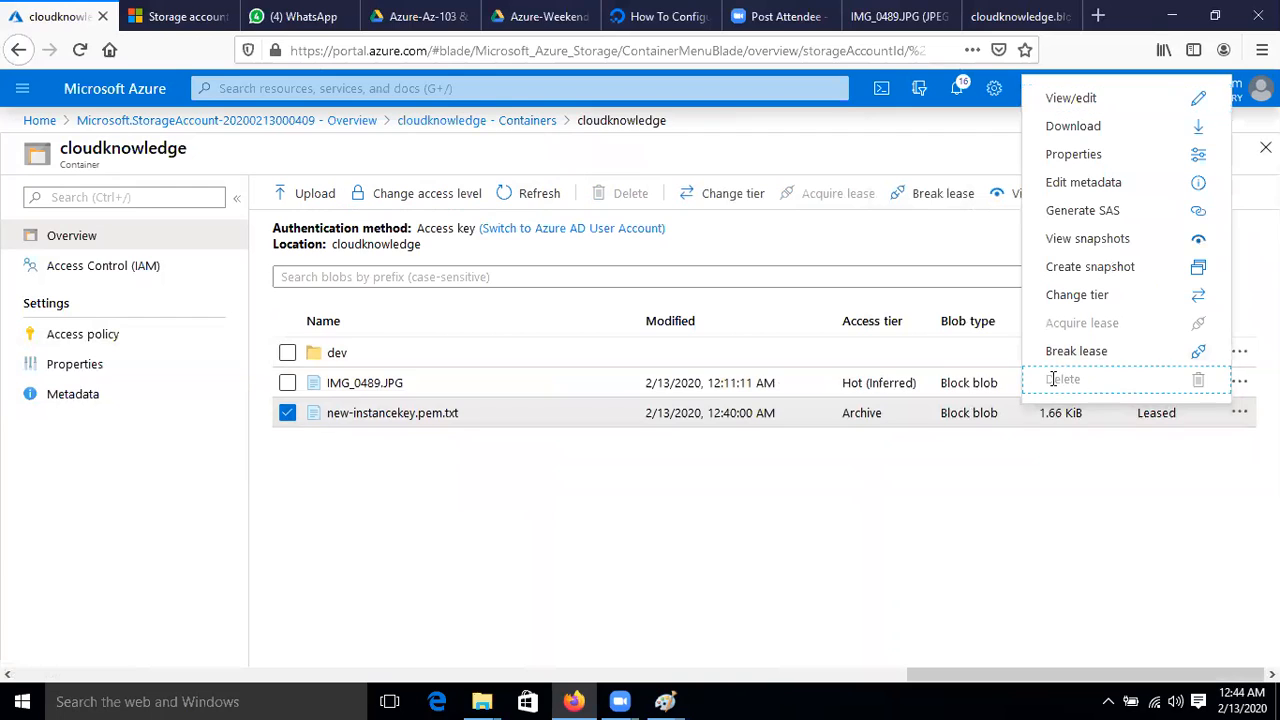
click(604, 197)
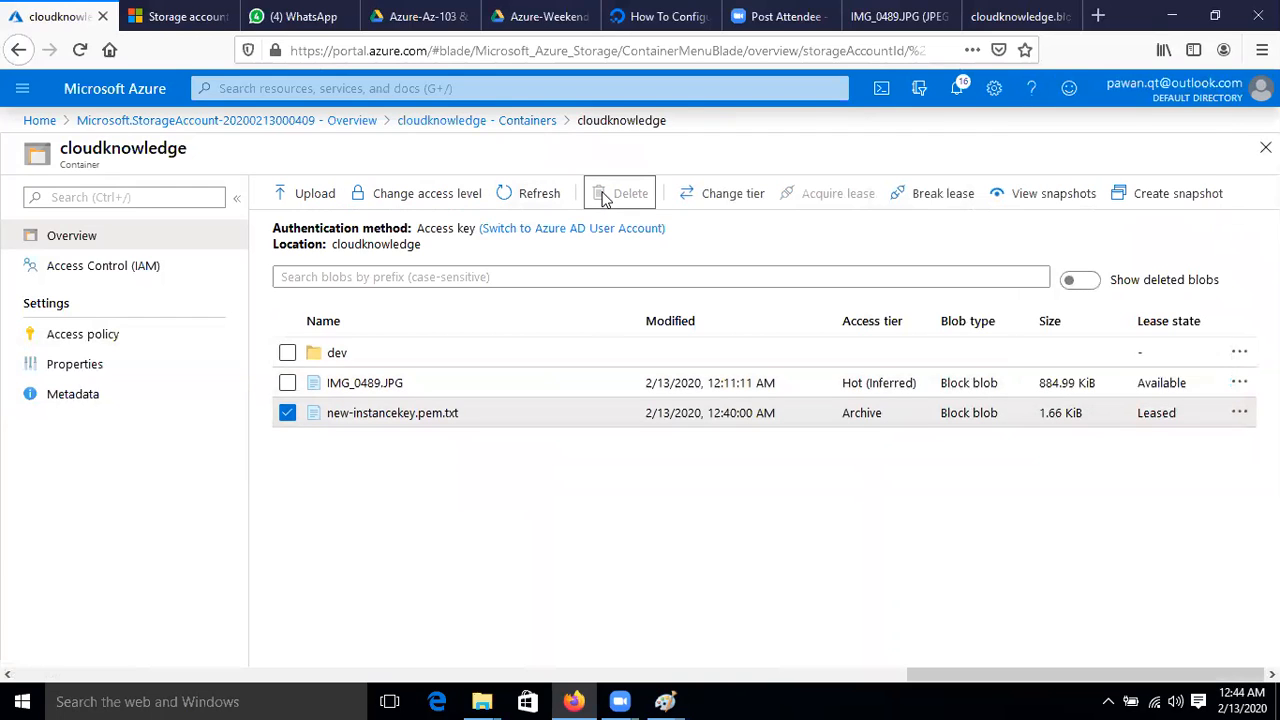
click(1240, 413)
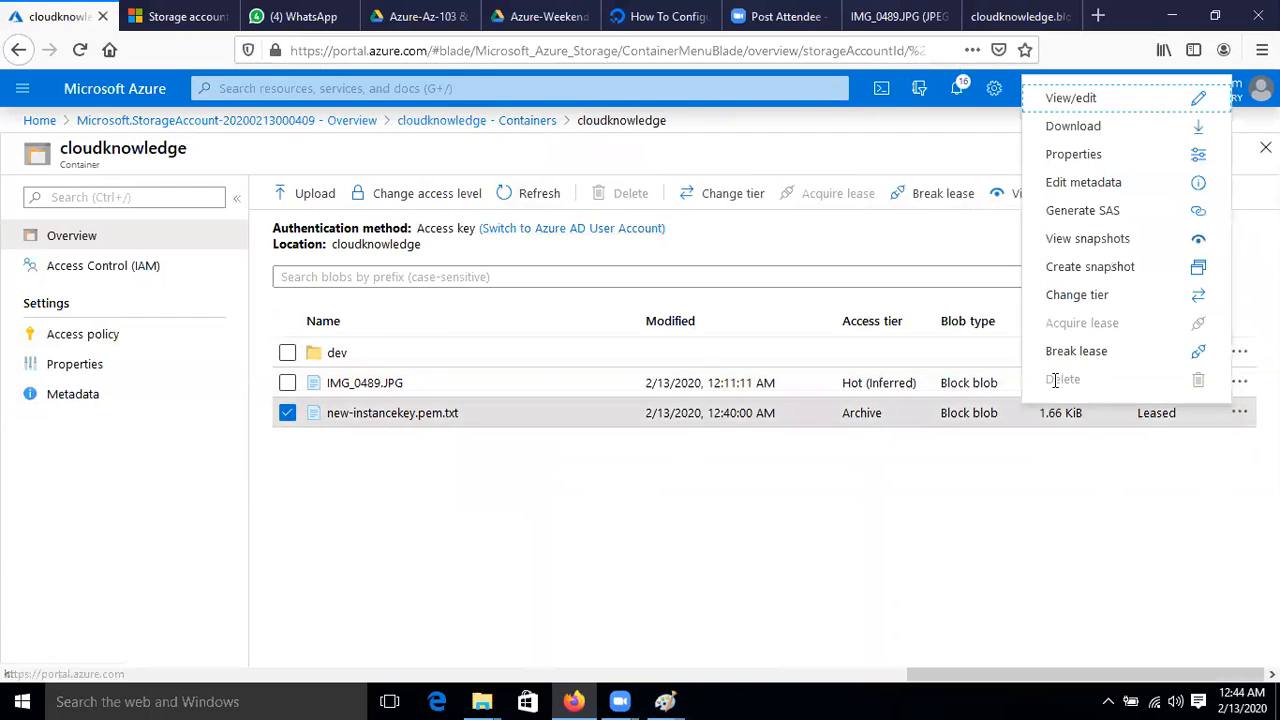
click(627, 435)
click(608, 190)
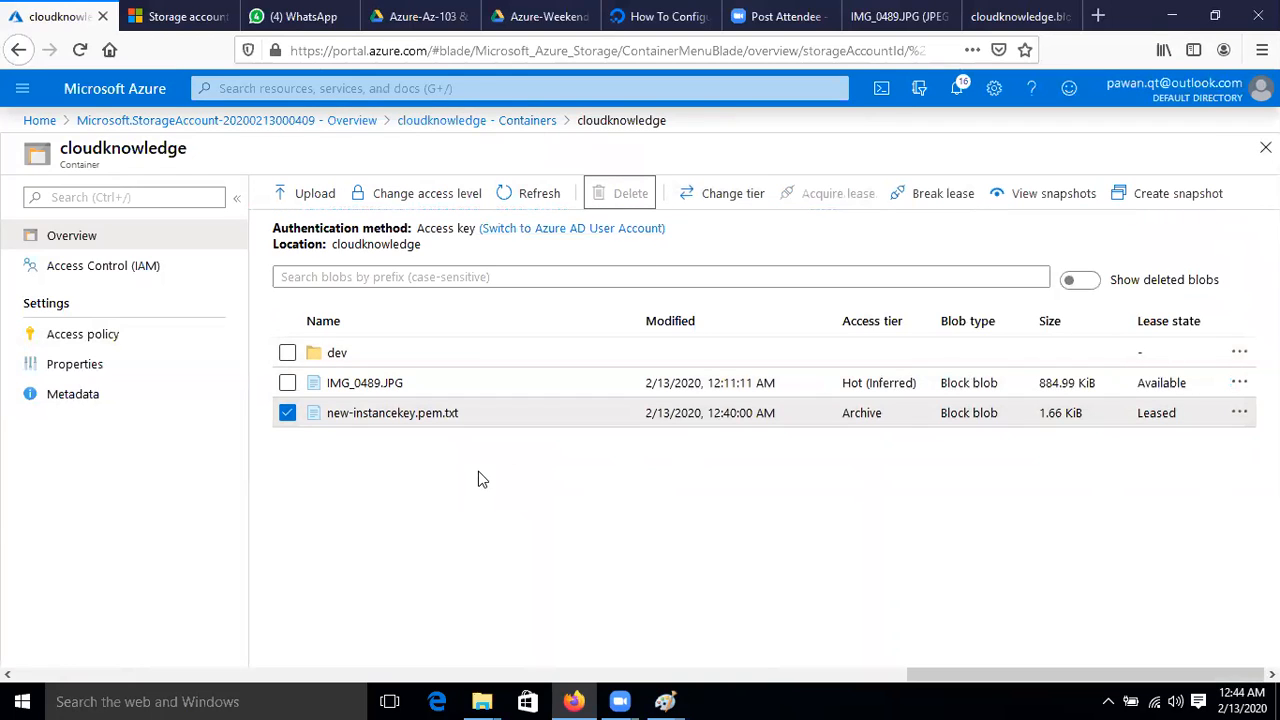
click(1240, 413)
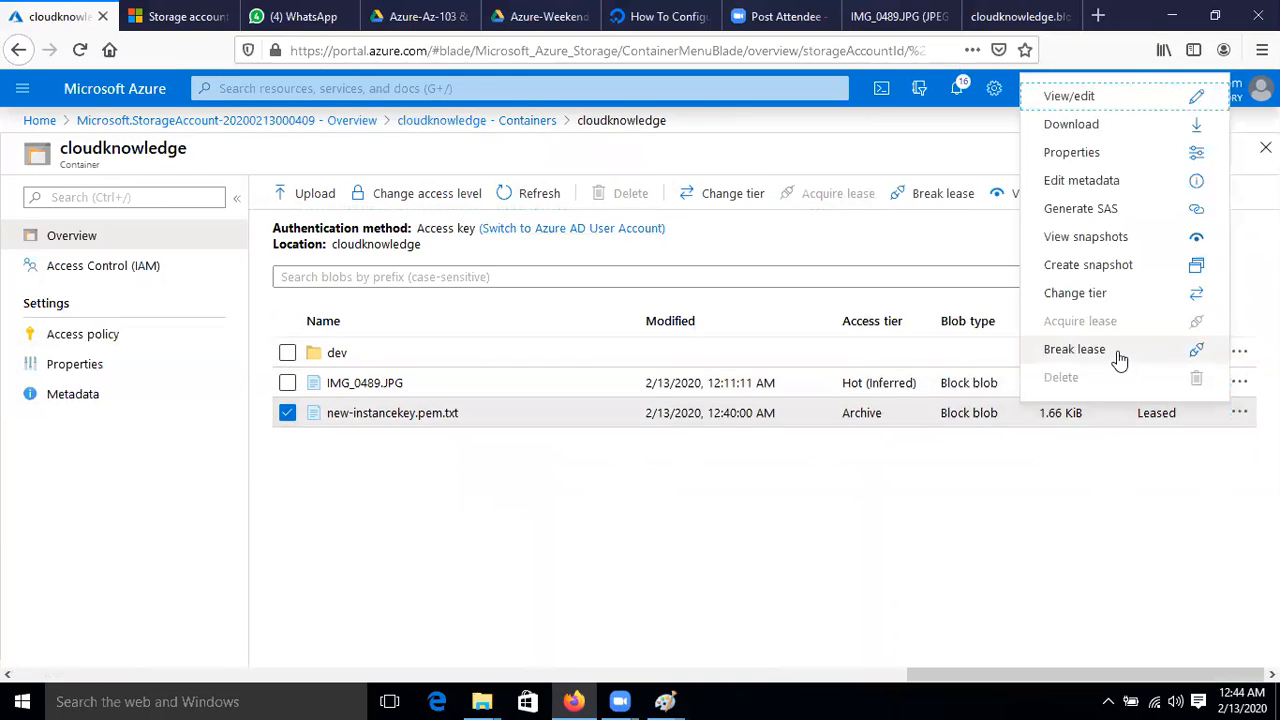
click(615, 527)
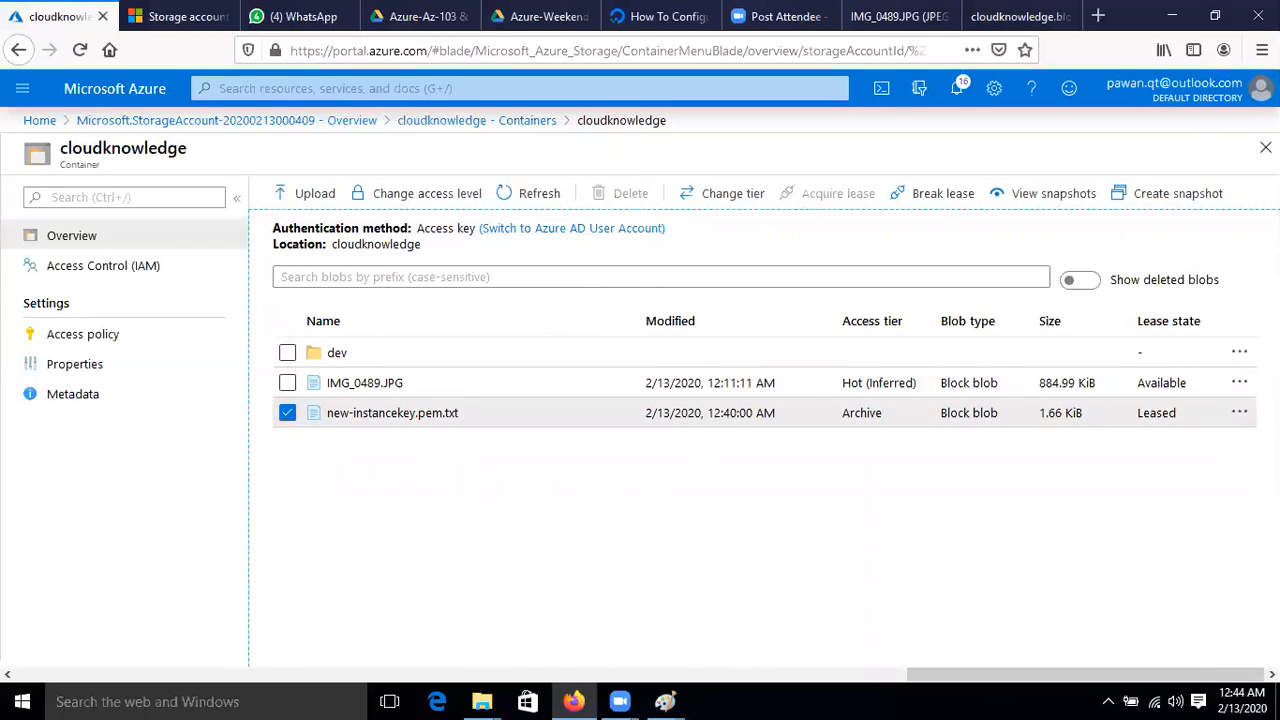
Step: Break the lease on new-instancekey.pem.txt, refresh the blob list and reselect that blob
click(1237, 416)
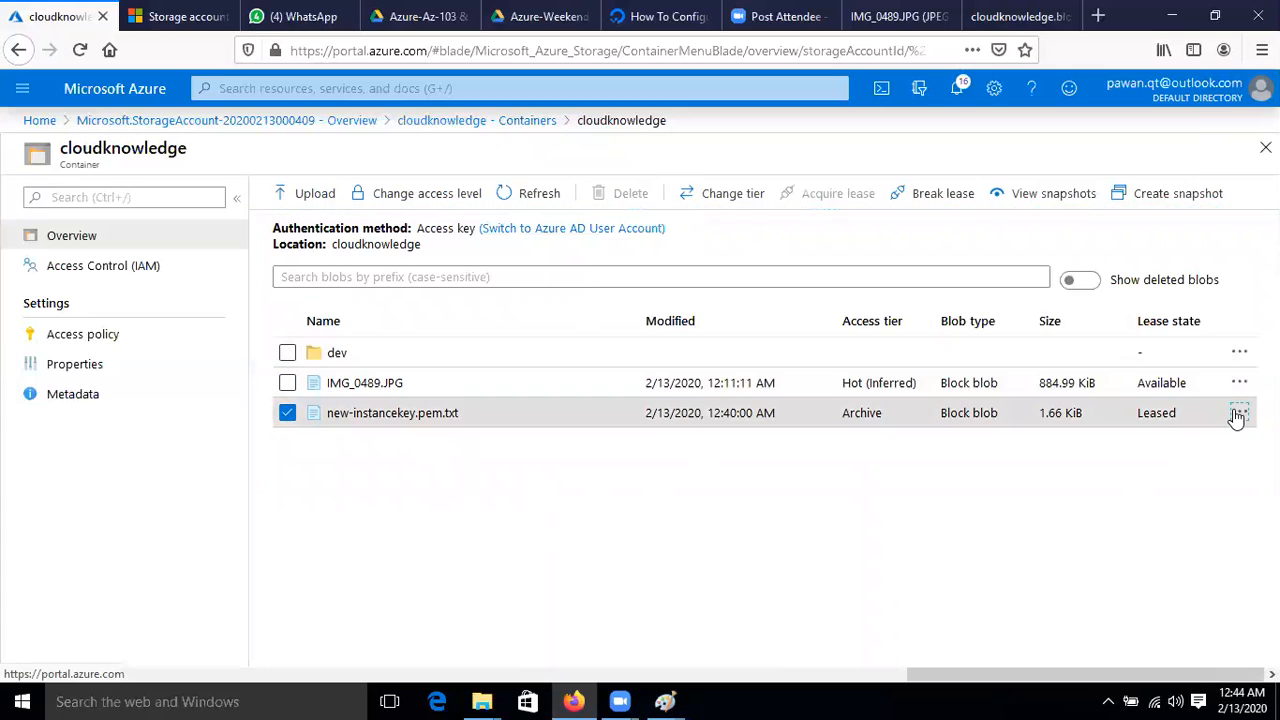
click(1137, 360)
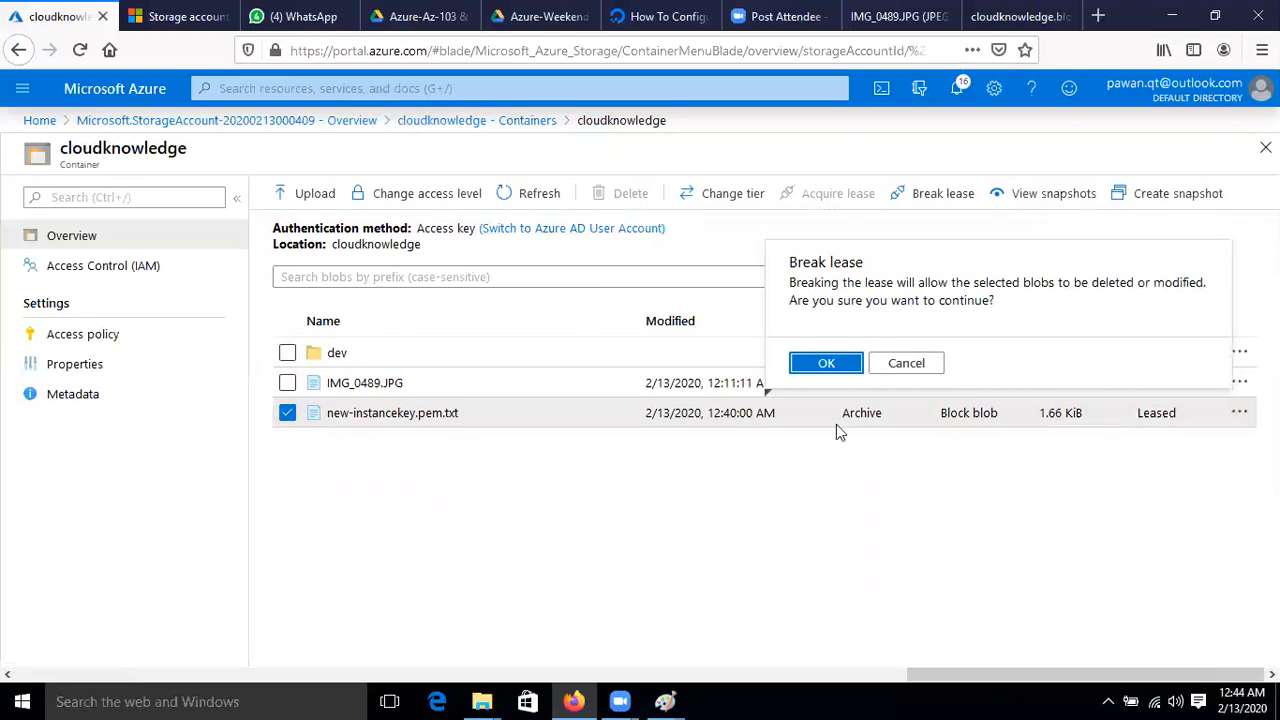
click(825, 366)
click(553, 196)
click(505, 195)
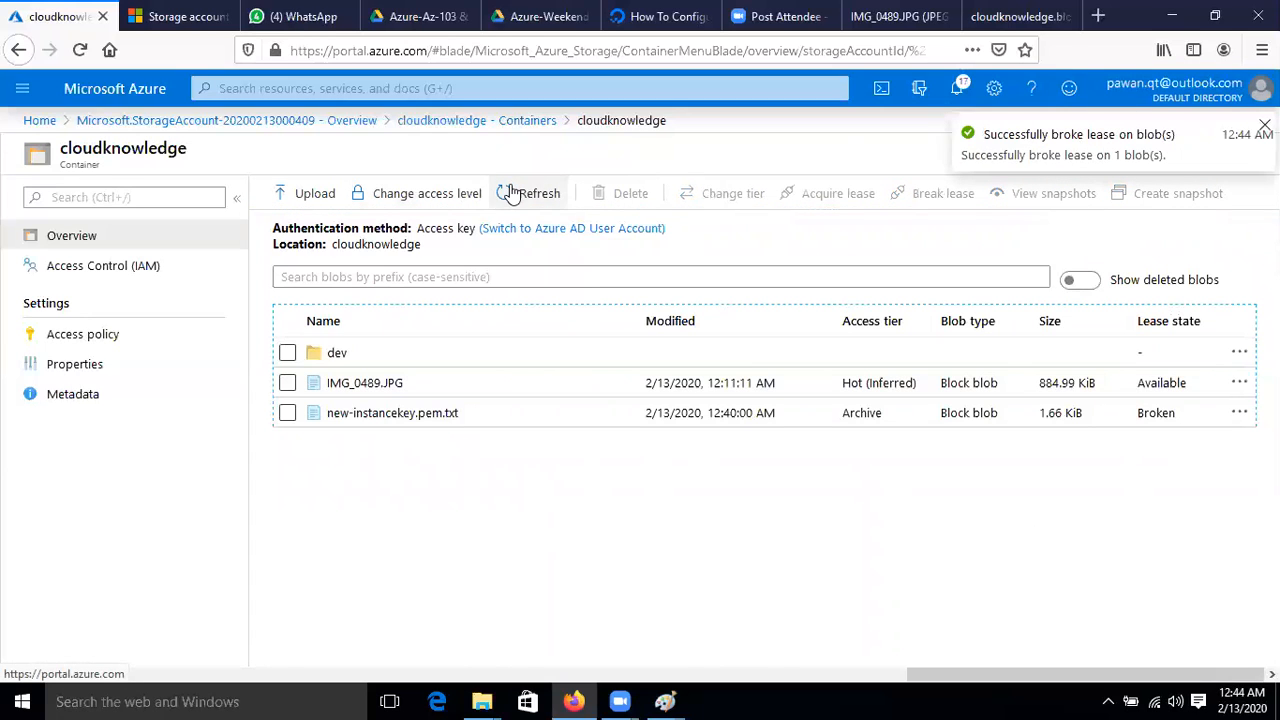
click(287, 413)
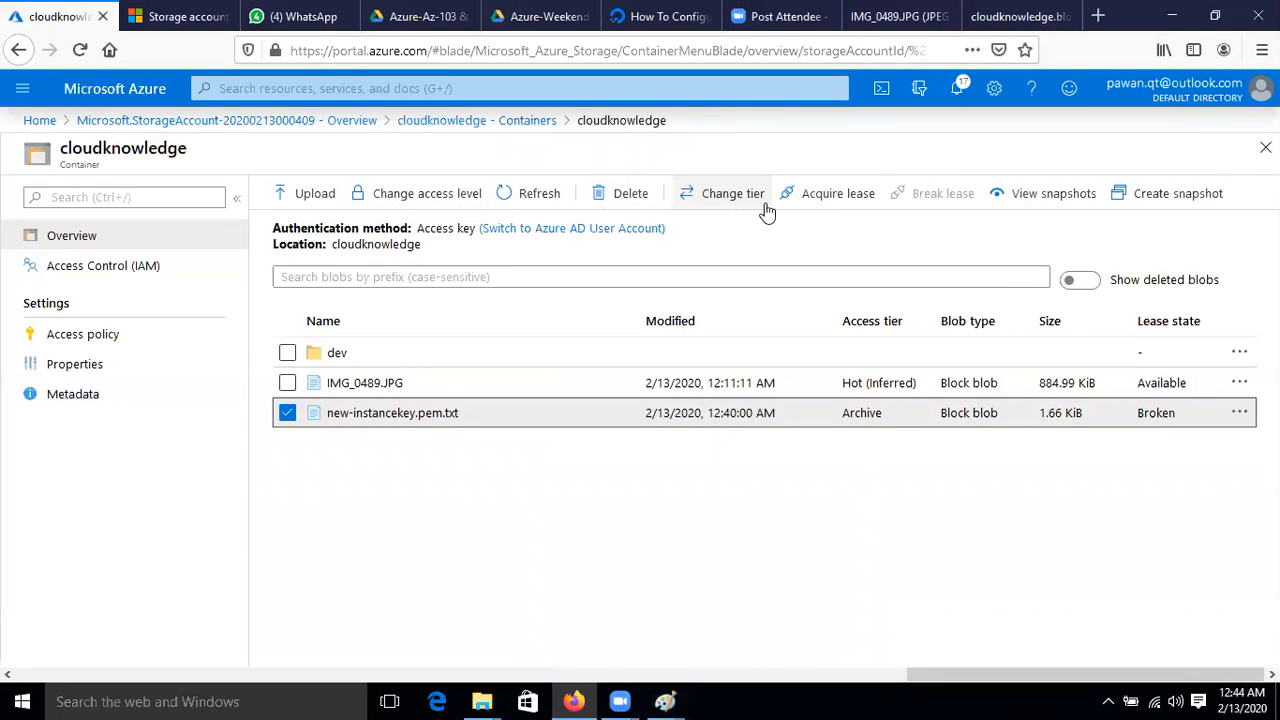
Step: Refresh the blob list and review the cloudknowledge container's stored access and immutable storage policies
click(518, 197)
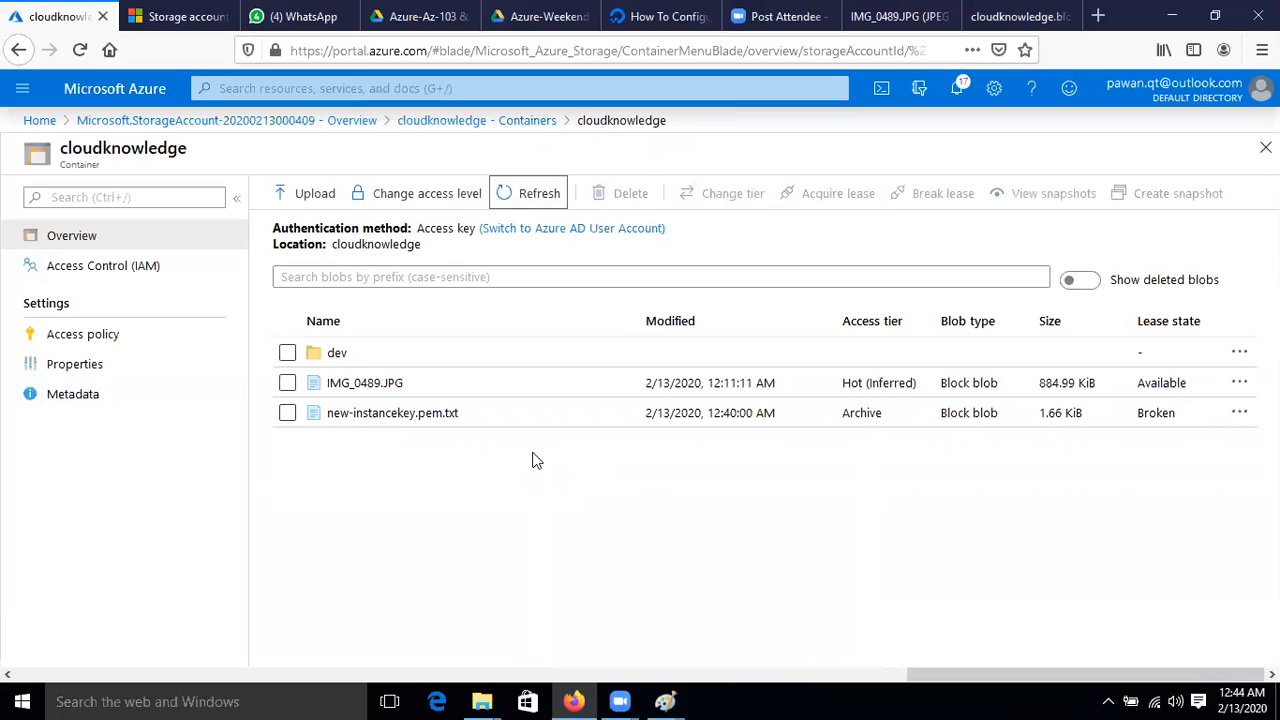
click(534, 194)
click(34, 335)
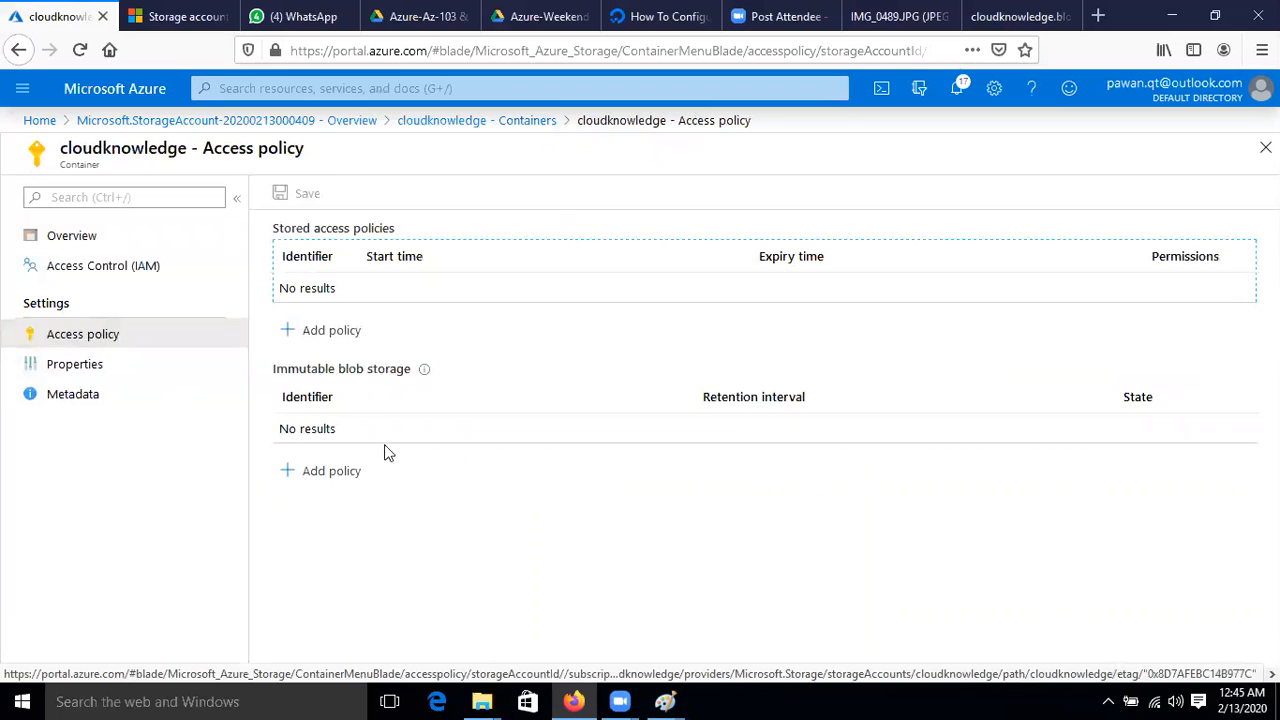
Step: Return to the storage account's refreshed container list and delete the cloudknowledge container
click(492, 121)
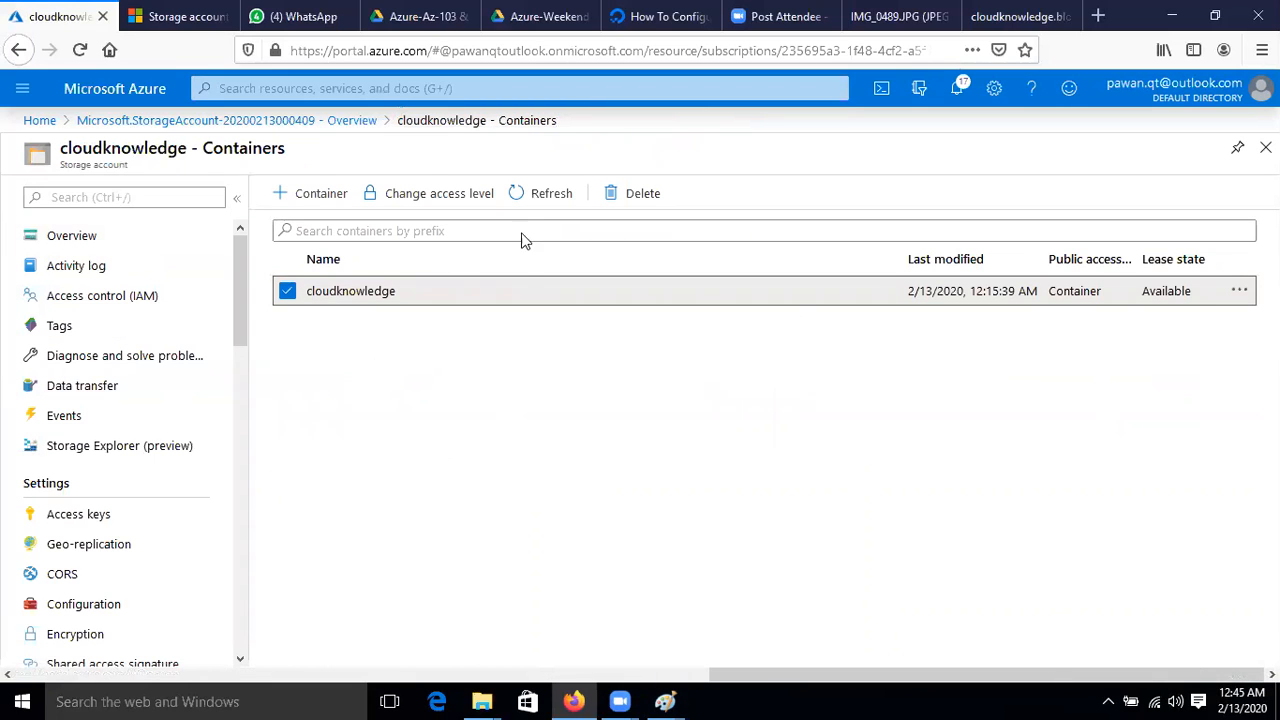
click(545, 193)
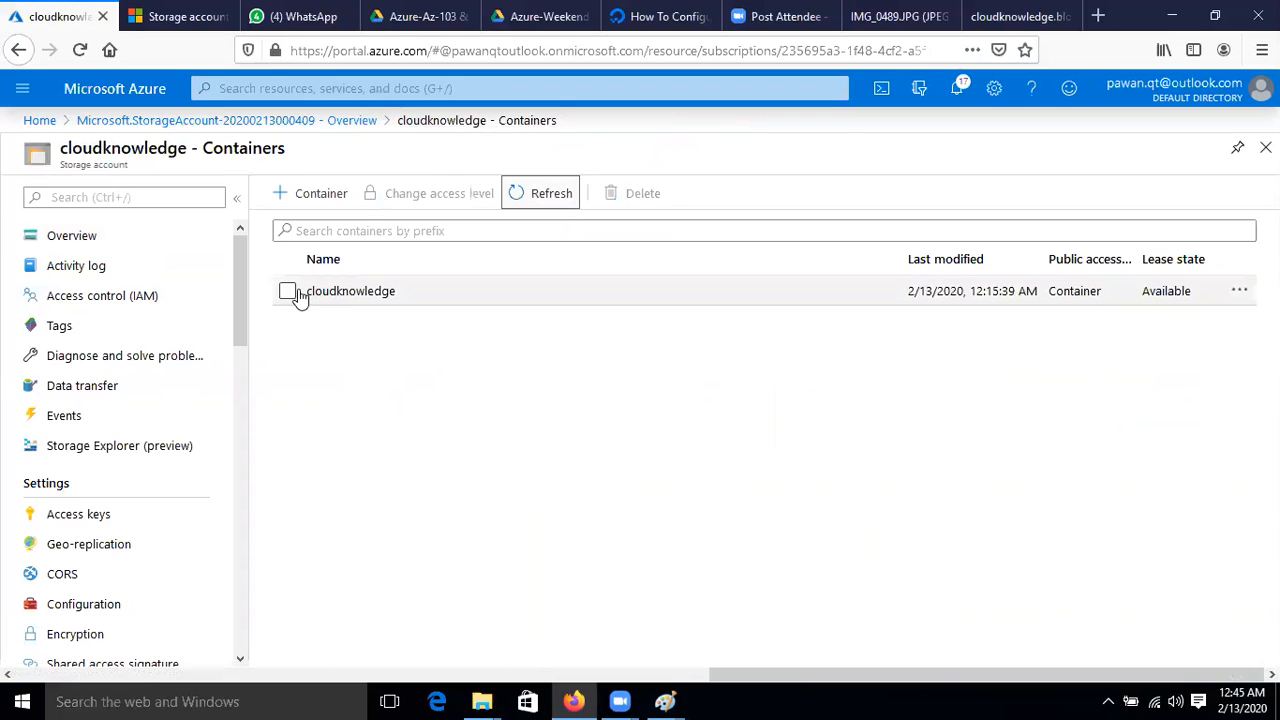
click(287, 292)
click(626, 194)
click(285, 425)
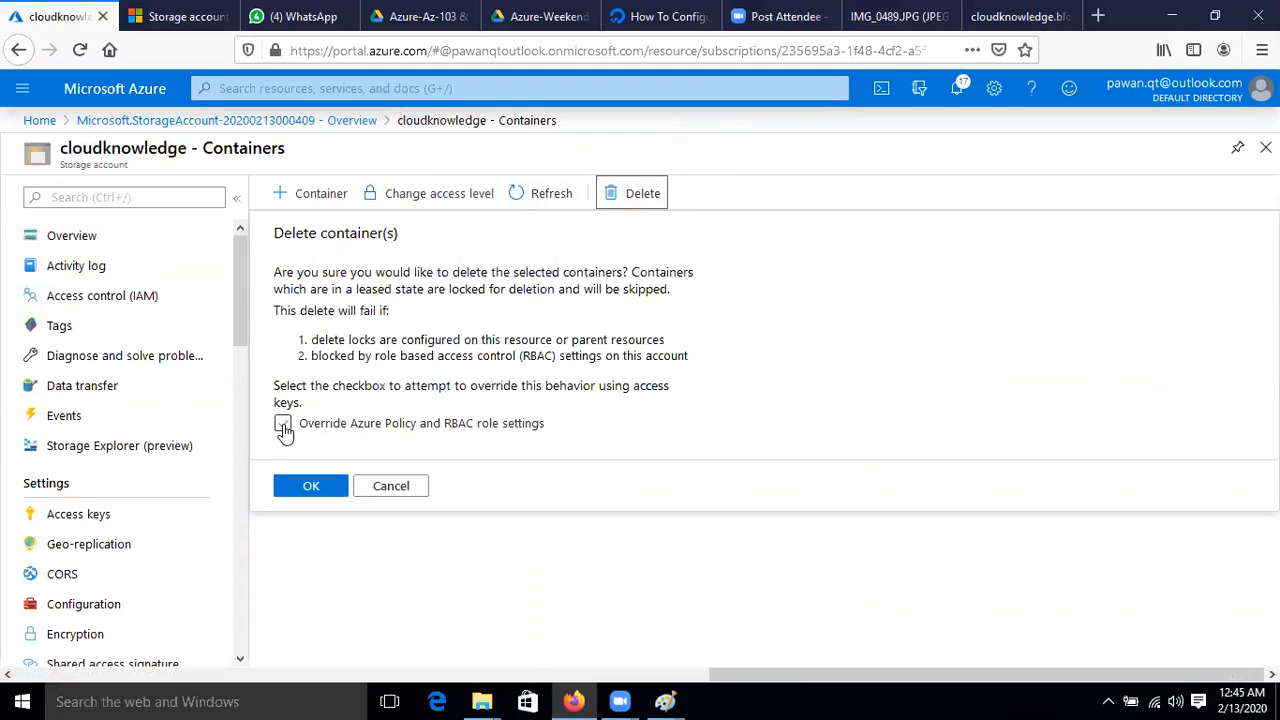
click(284, 426)
click(326, 494)
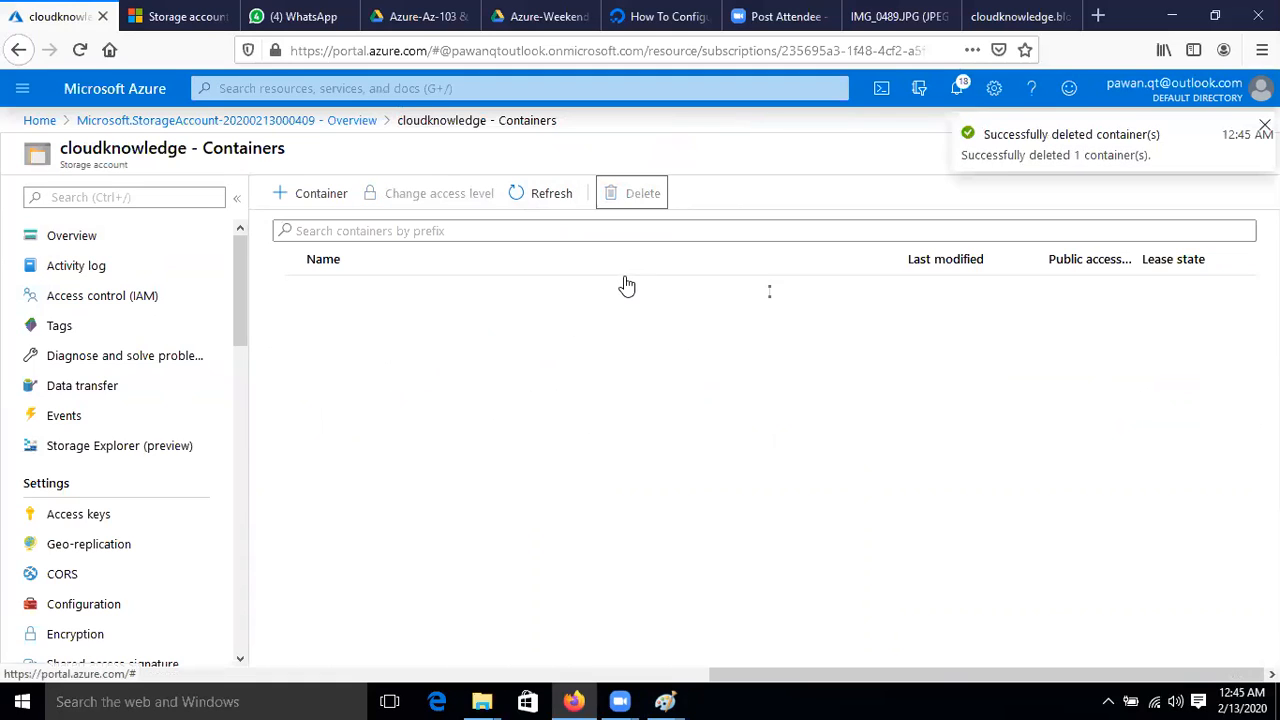
Step: Refresh the storage account's container list to check the result of the container deletion
click(538, 196)
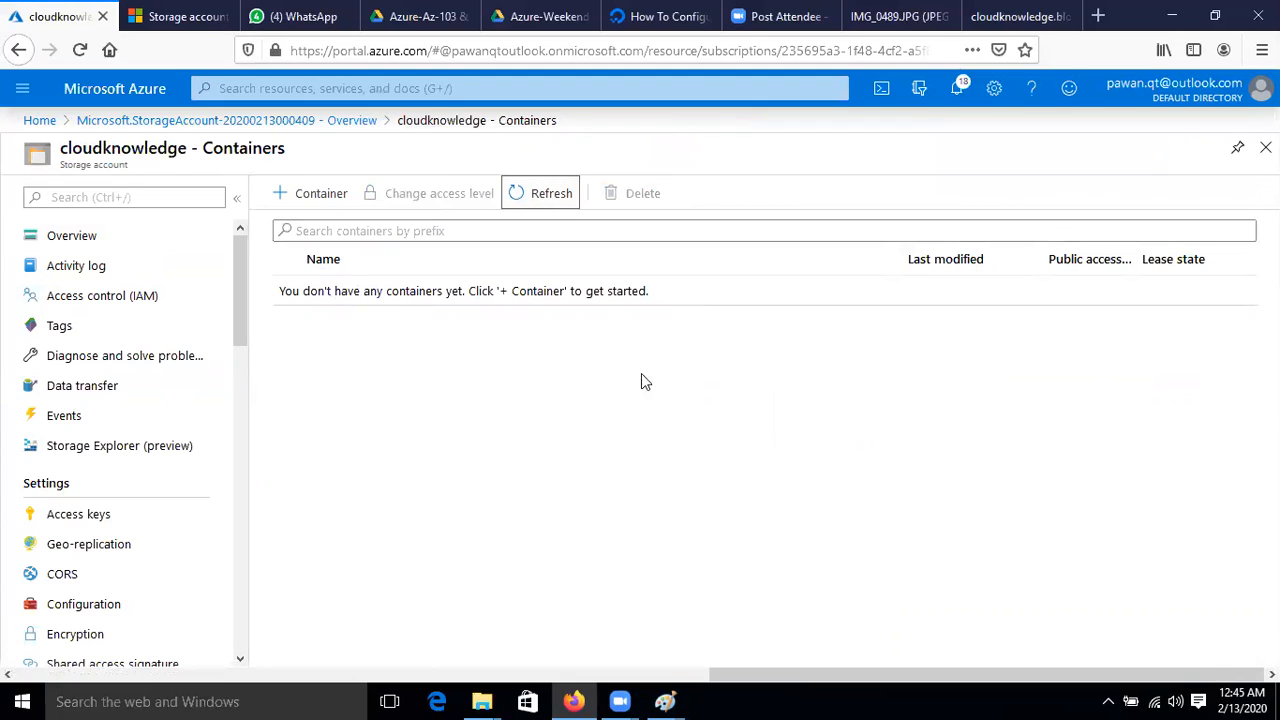
click(435, 391)
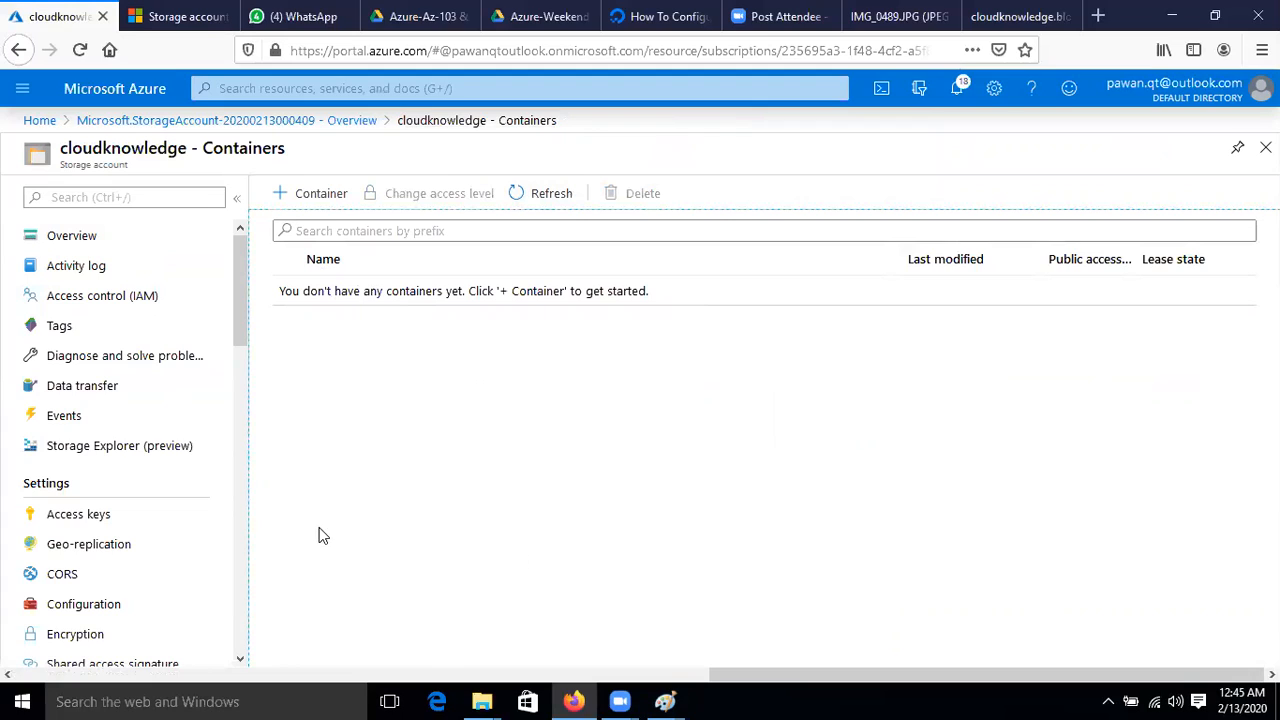
click(524, 194)
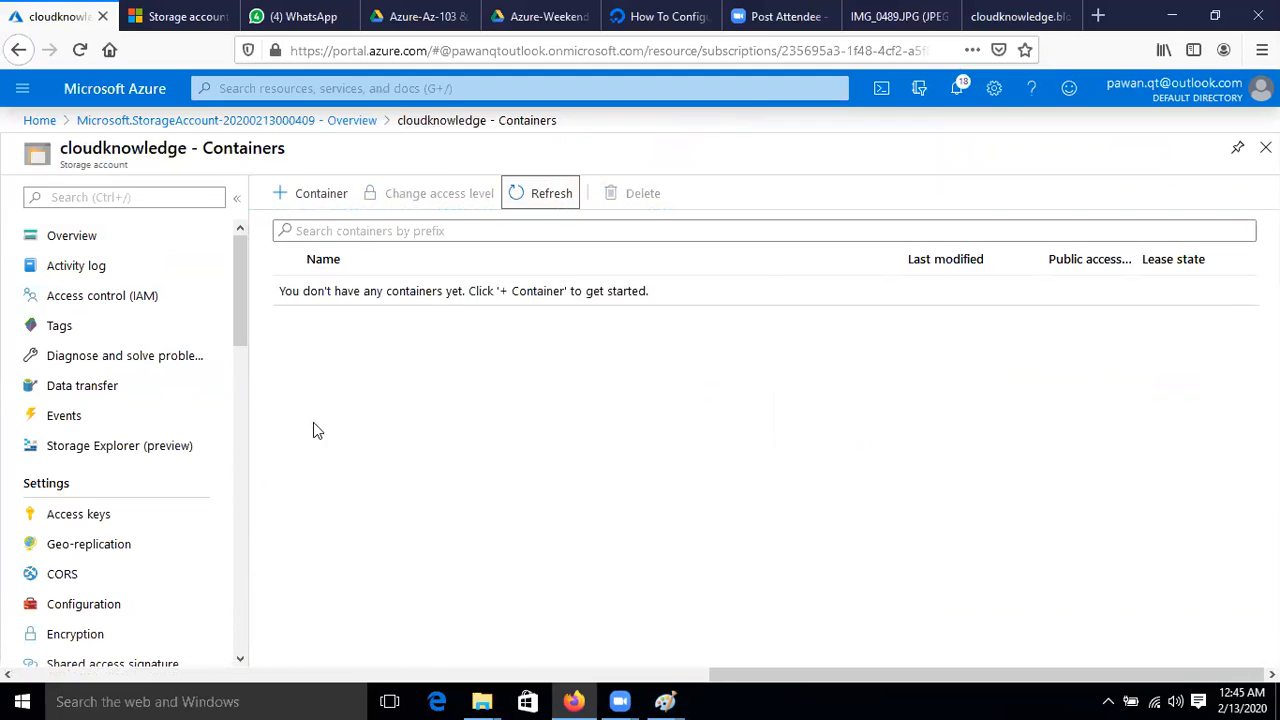
click(545, 193)
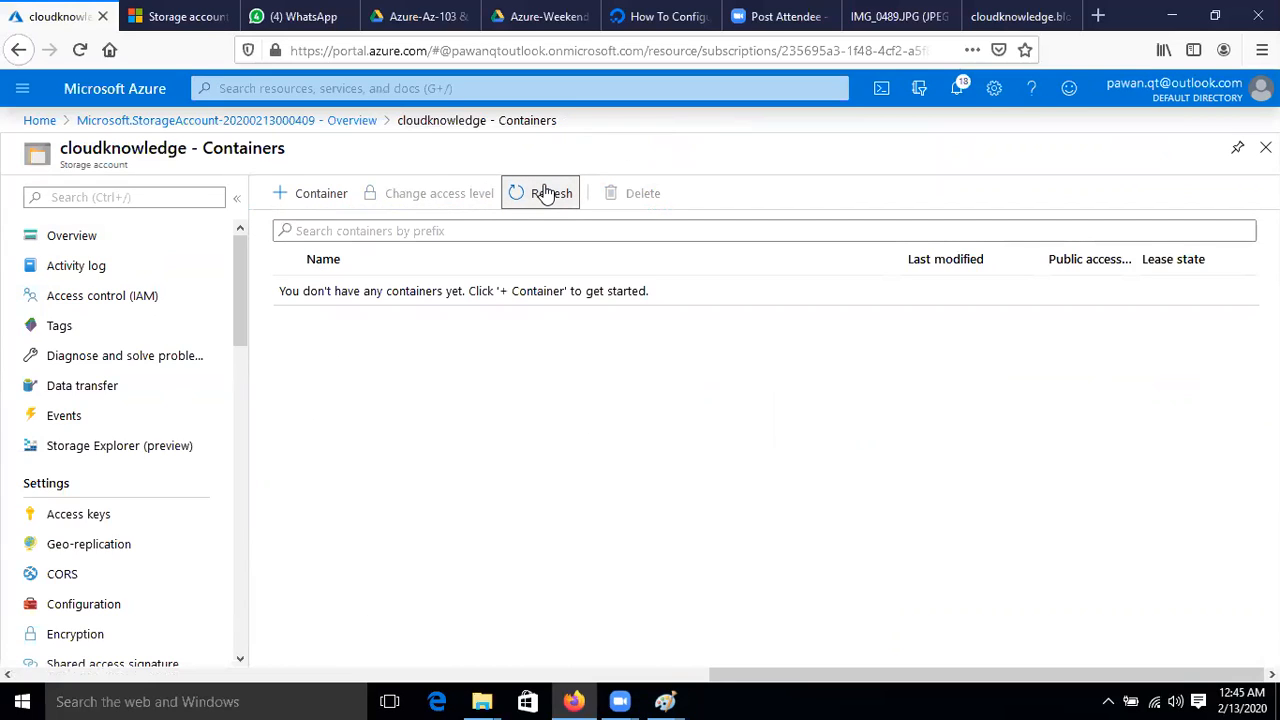